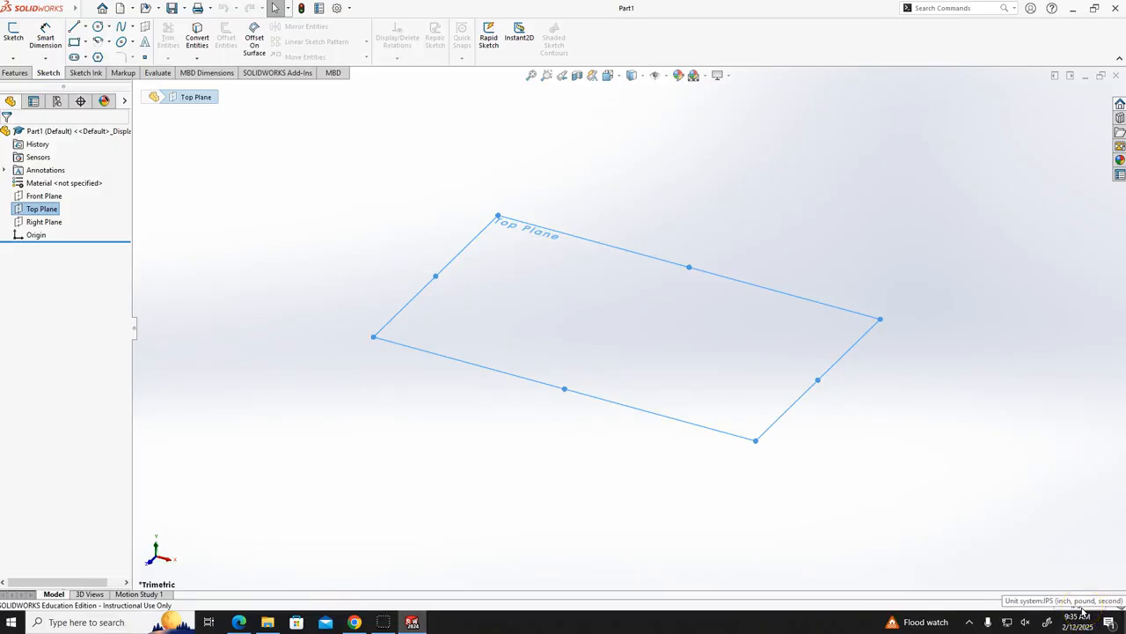
- Start a sketch on the Top Plane and, consulting the Extrude Cut PDF in the browser, draw a horizontal line about 5.05 in long from the origin
click(18, 44)
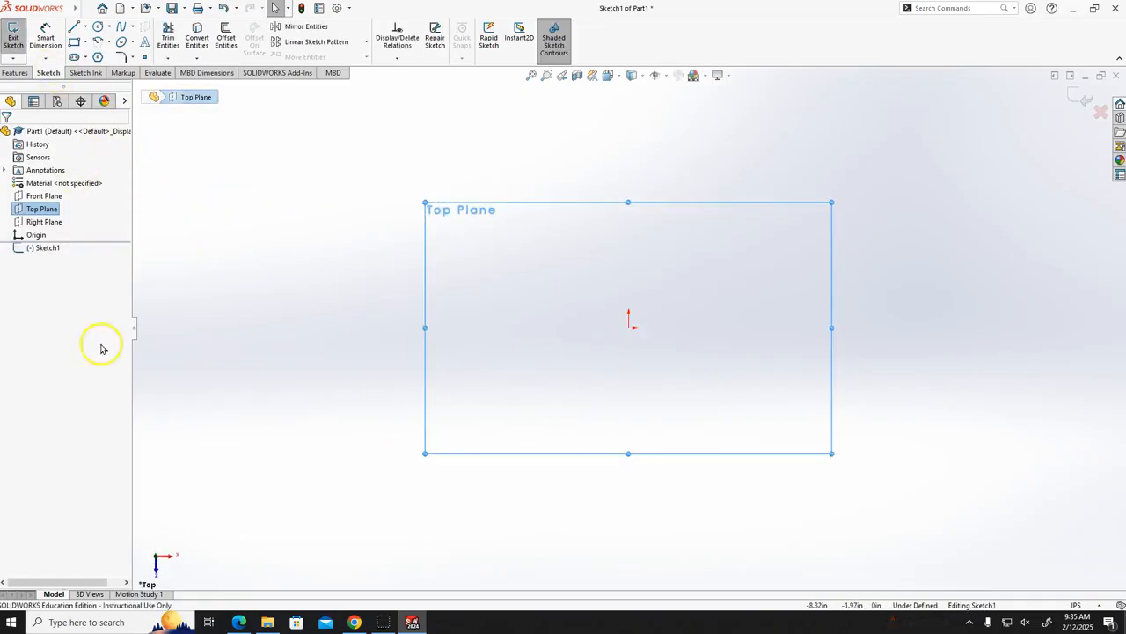
click(238, 622)
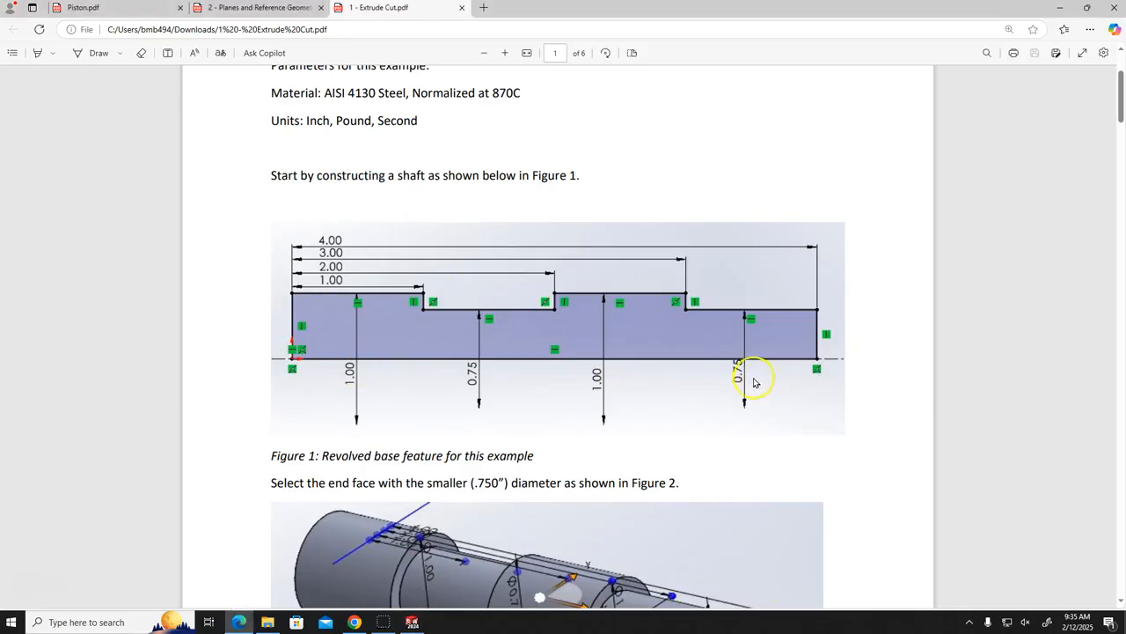
click(406, 621)
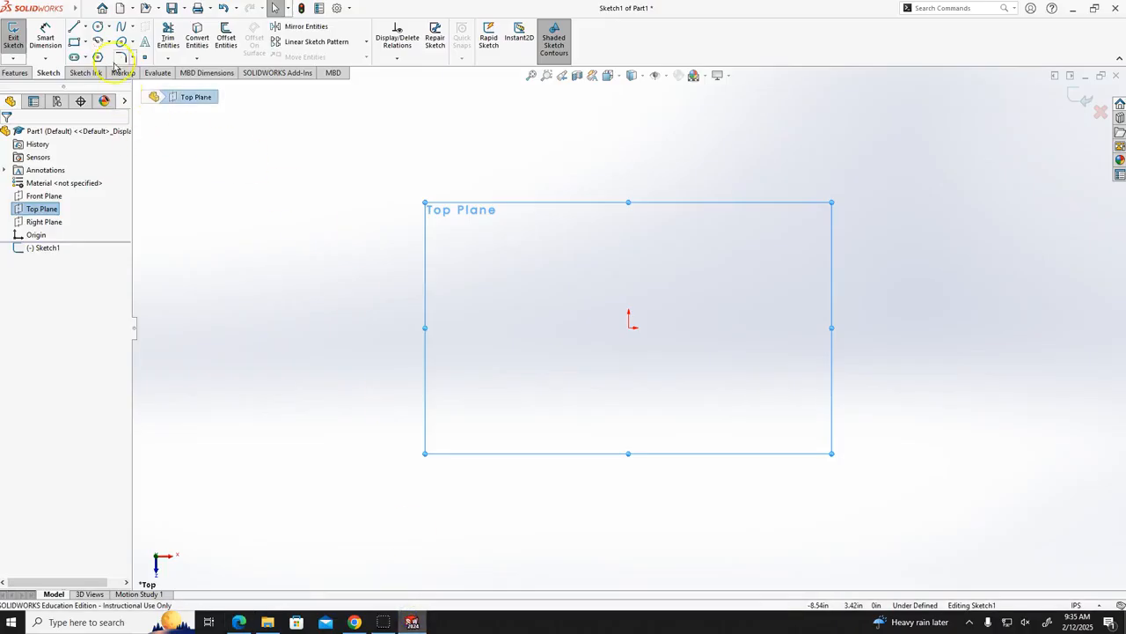
click(75, 28)
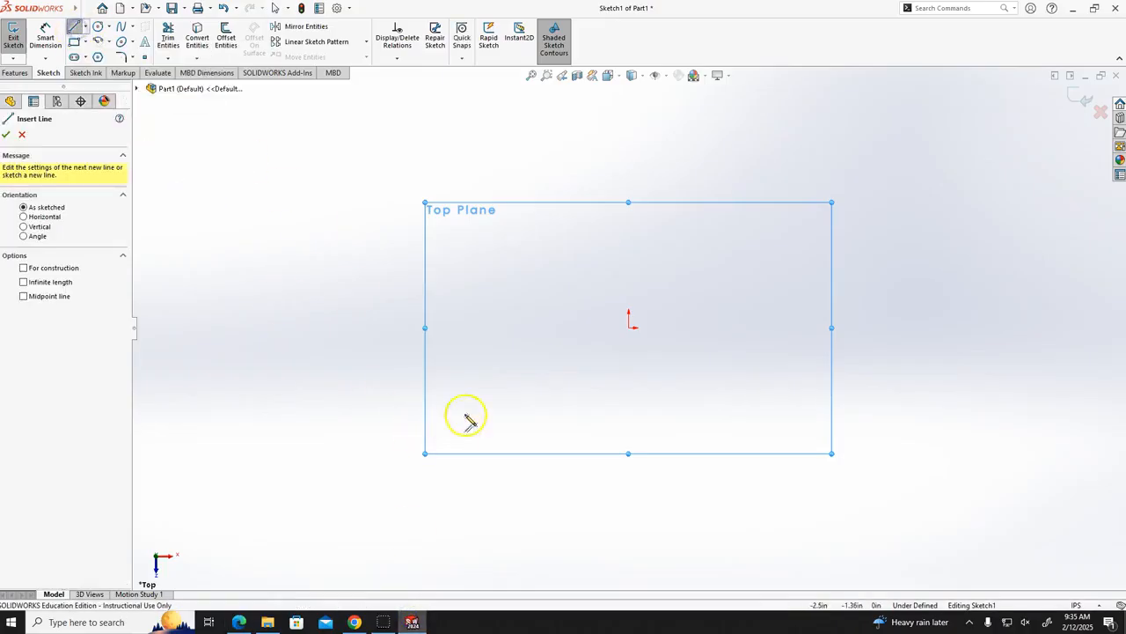
click(631, 328)
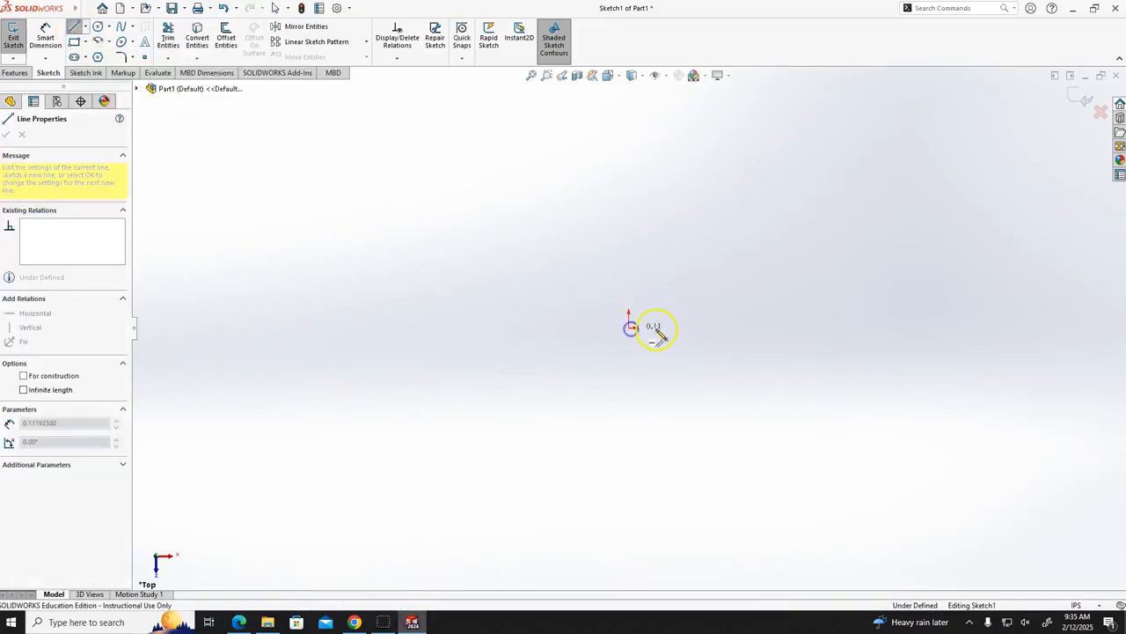
click(239, 621)
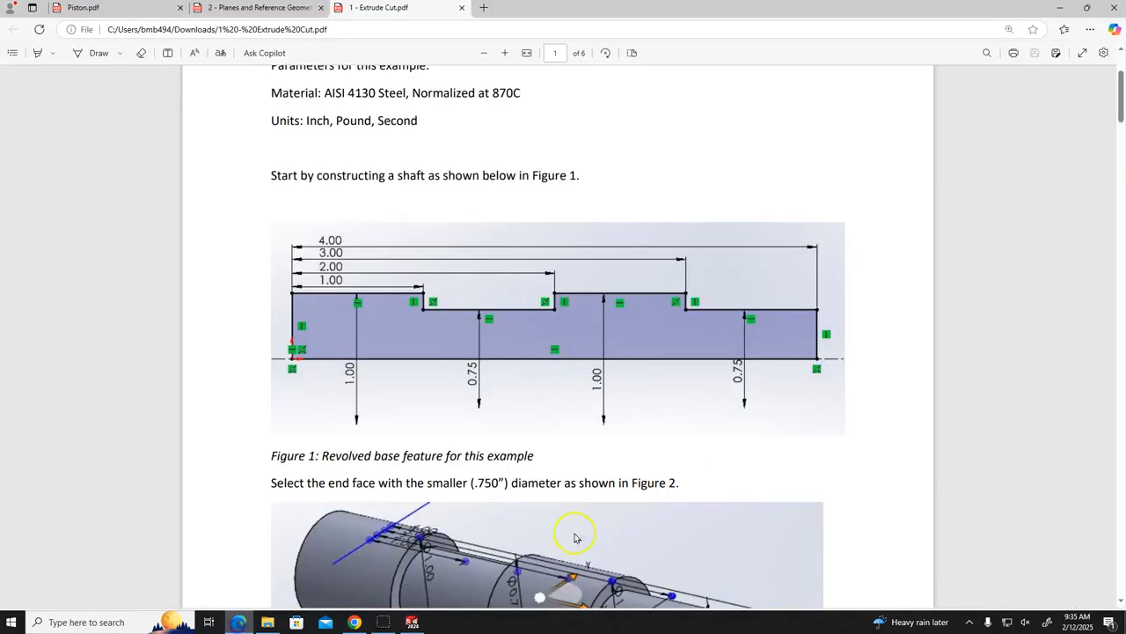
click(414, 622)
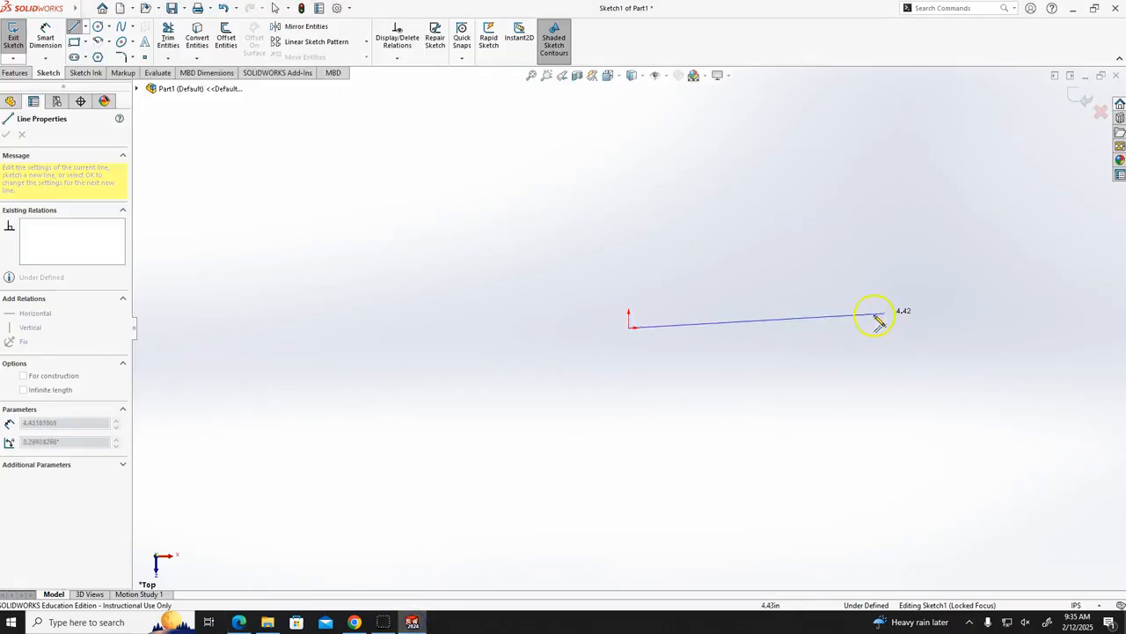
click(923, 328)
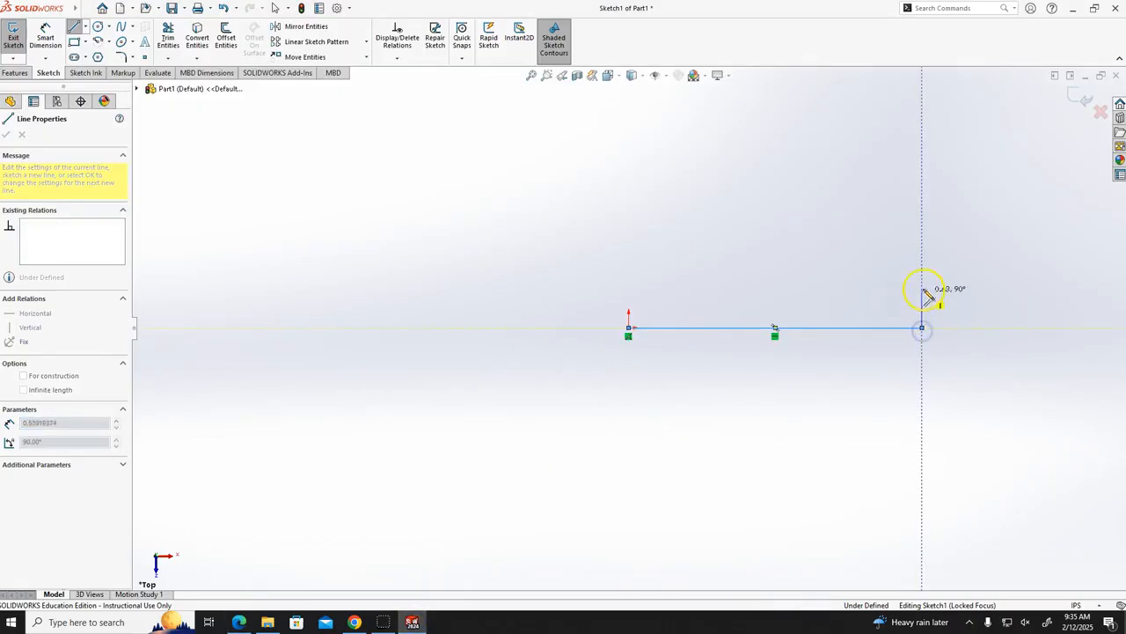
- Complete the closed stepped shaft profile above the baseline, with end edges about 0.62 in and 0.94 in high and a recess between two raised sections
click(922, 291)
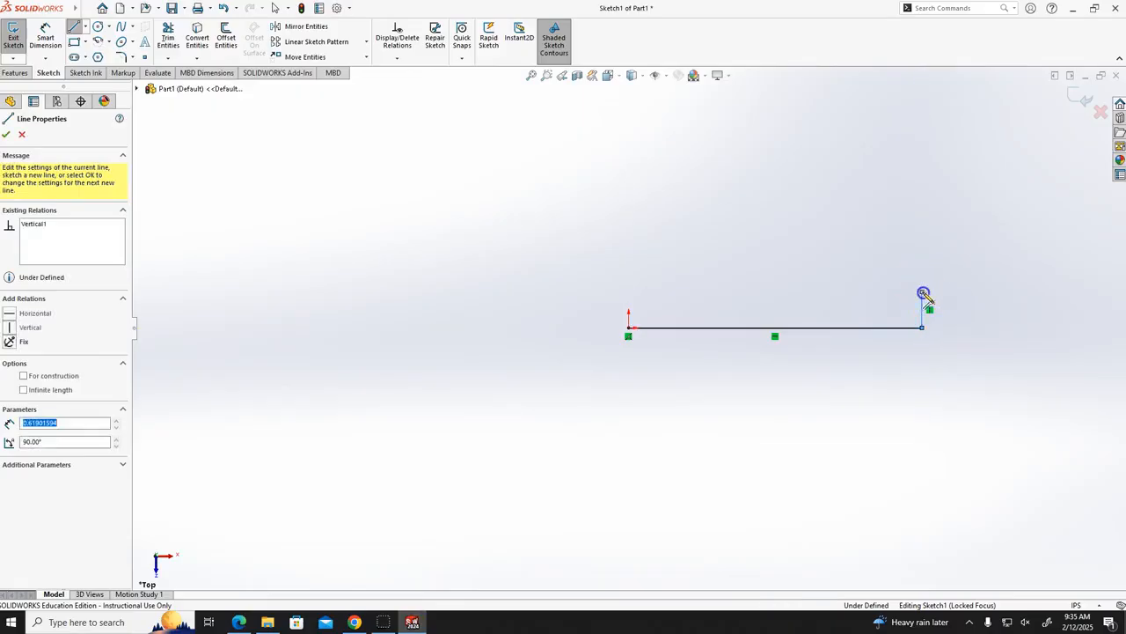
click(853, 273)
click(786, 279)
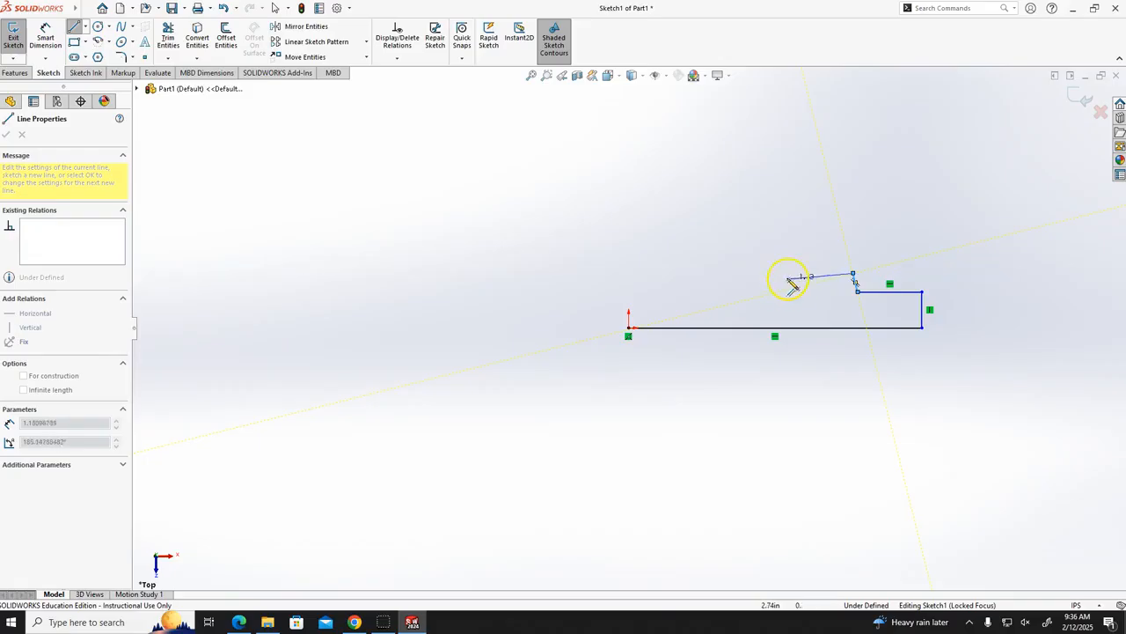
click(786, 274)
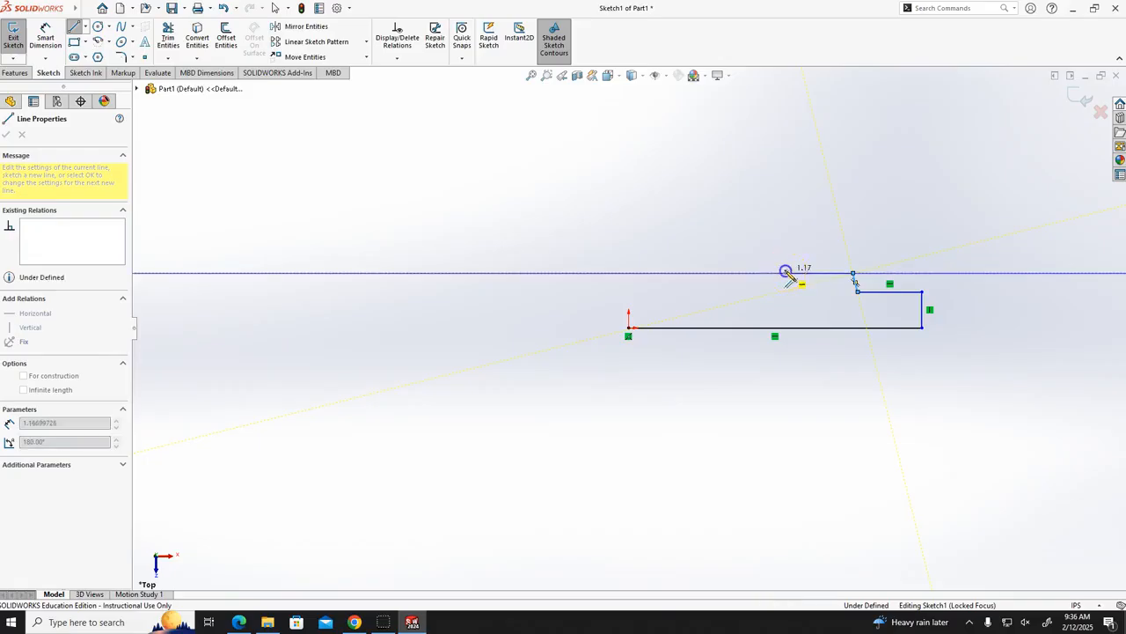
click(786, 291)
click(713, 291)
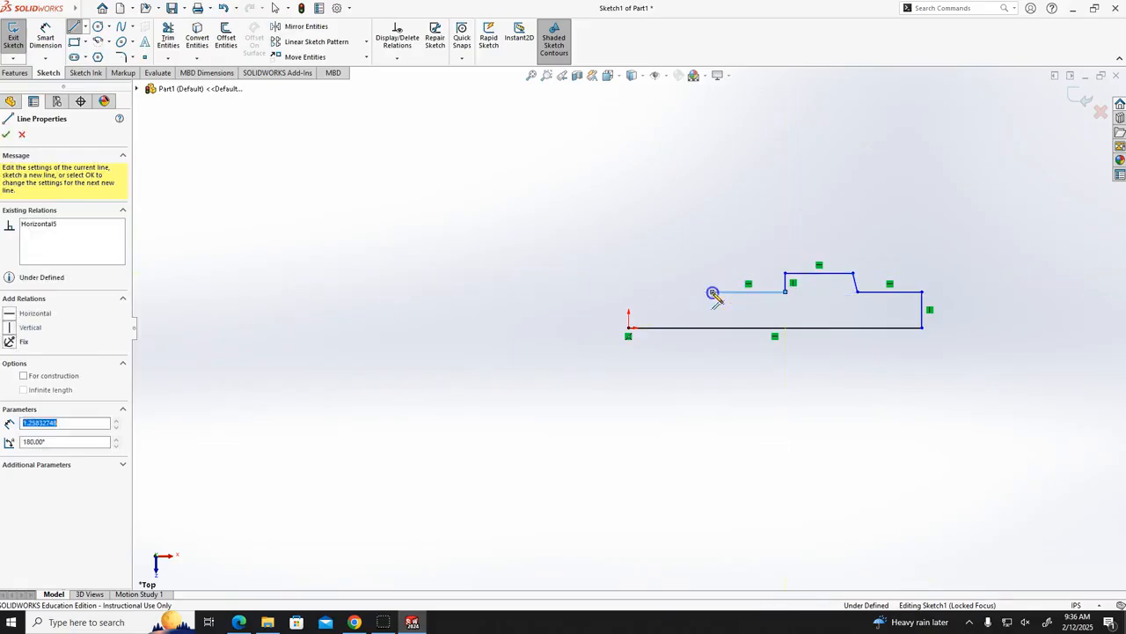
click(713, 274)
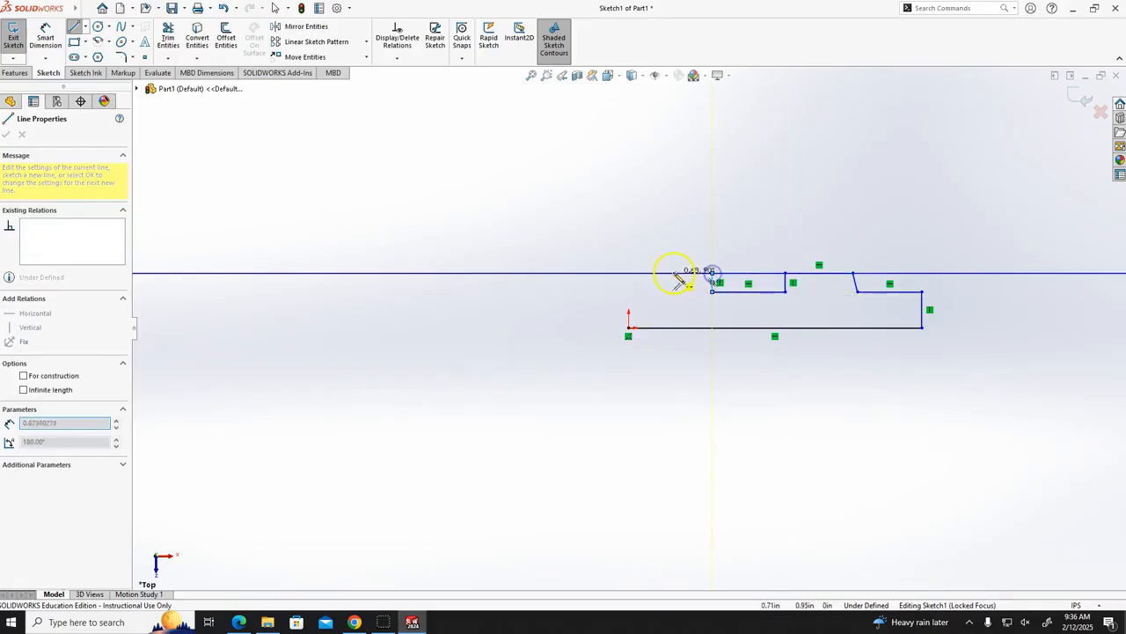
click(628, 274)
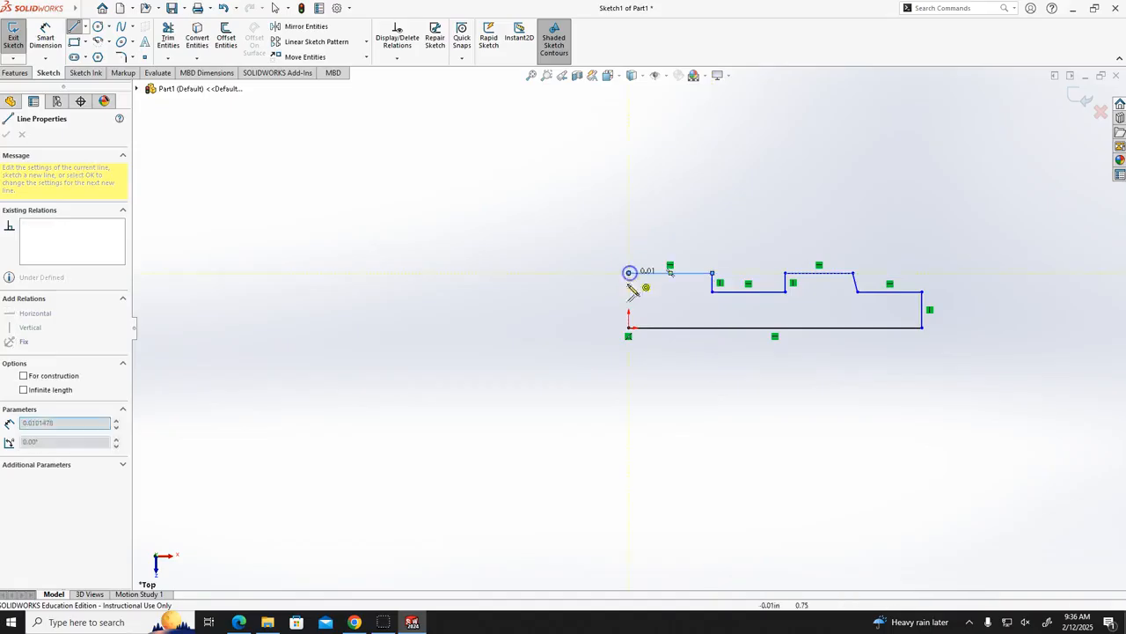
click(629, 327)
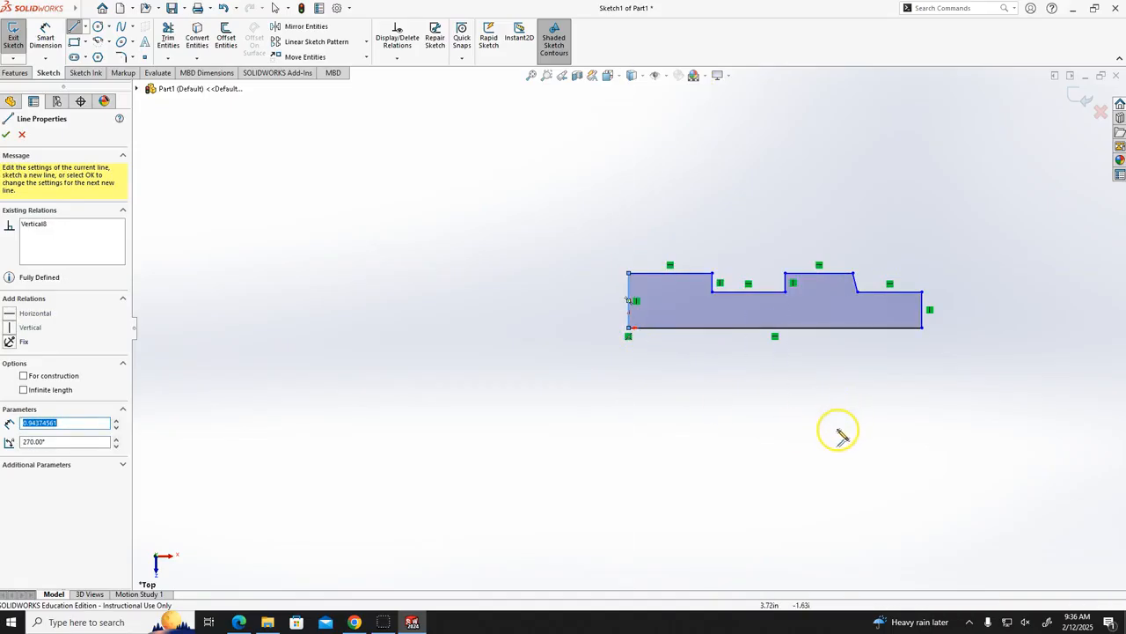
key(Escape)
click(858, 288)
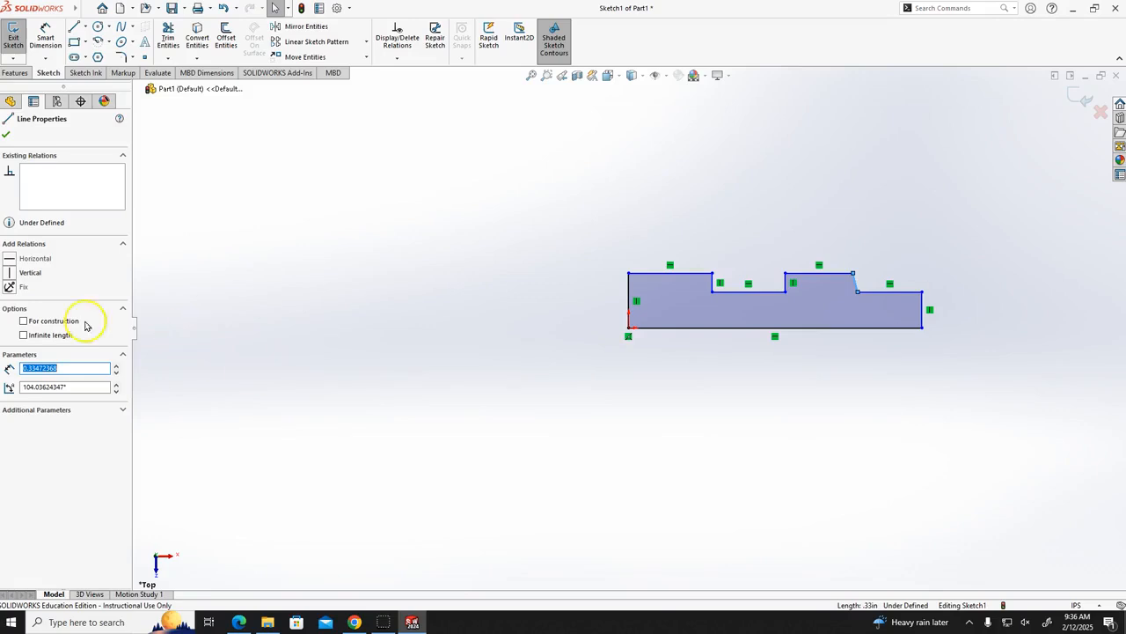
click(11, 261)
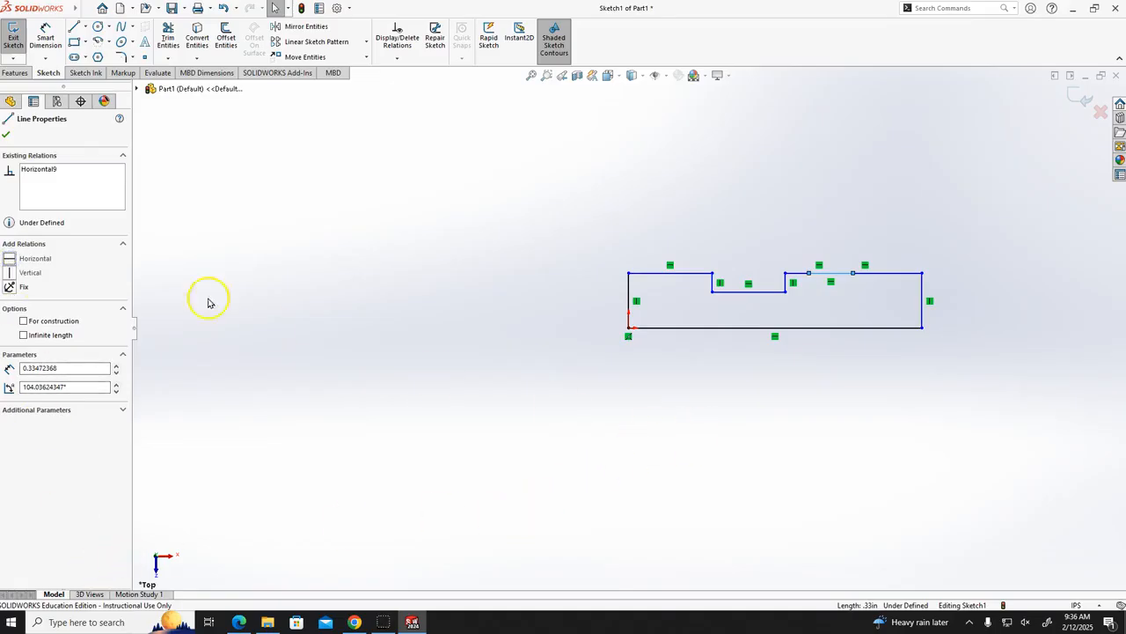
click(11, 273)
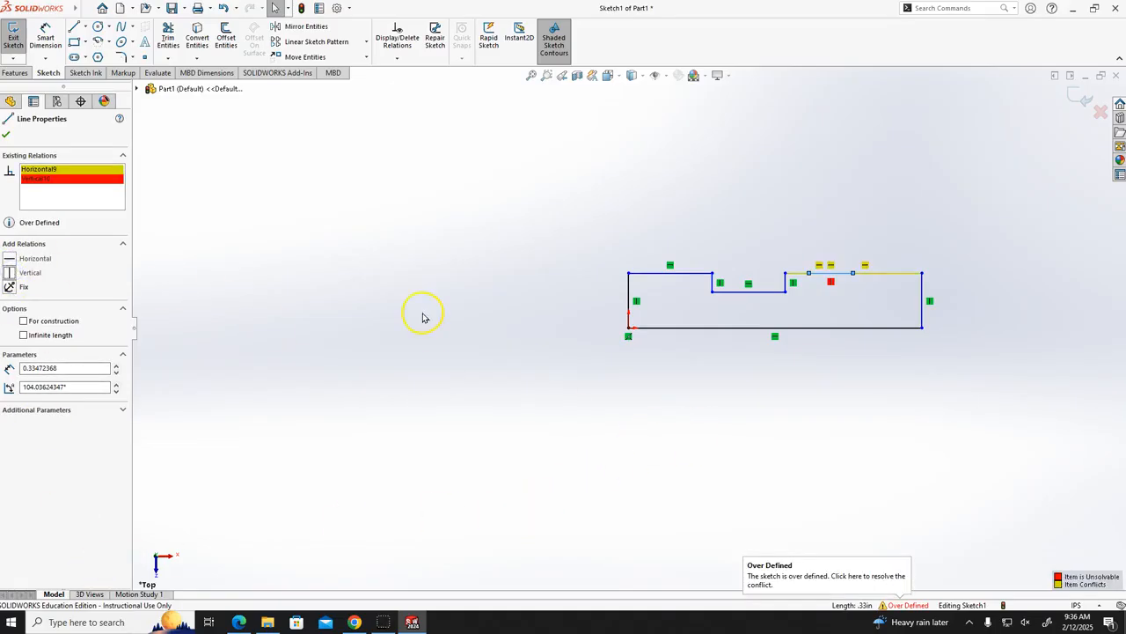
key(ctrl+z)
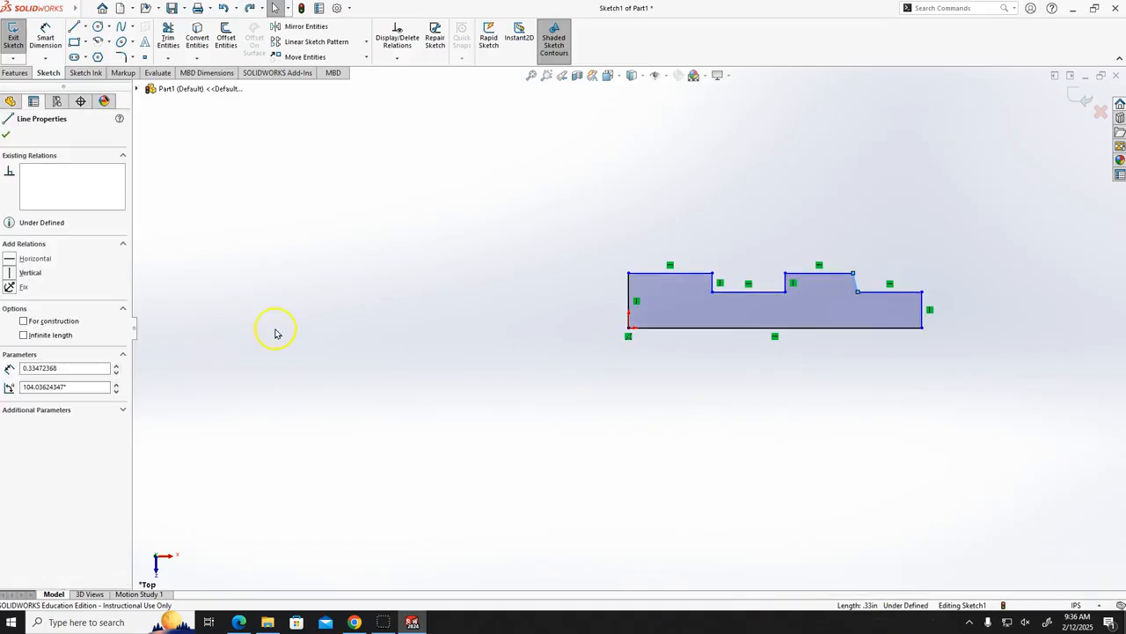
- Add a vertical relation to the slanted step line of the shaft profile
click(8, 276)
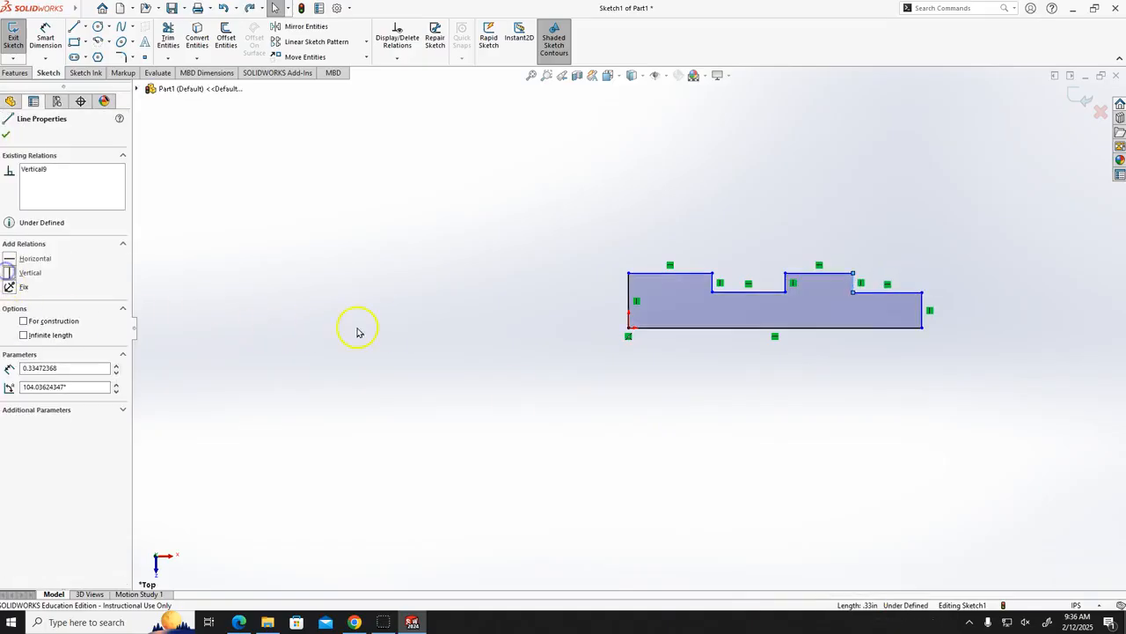
click(764, 448)
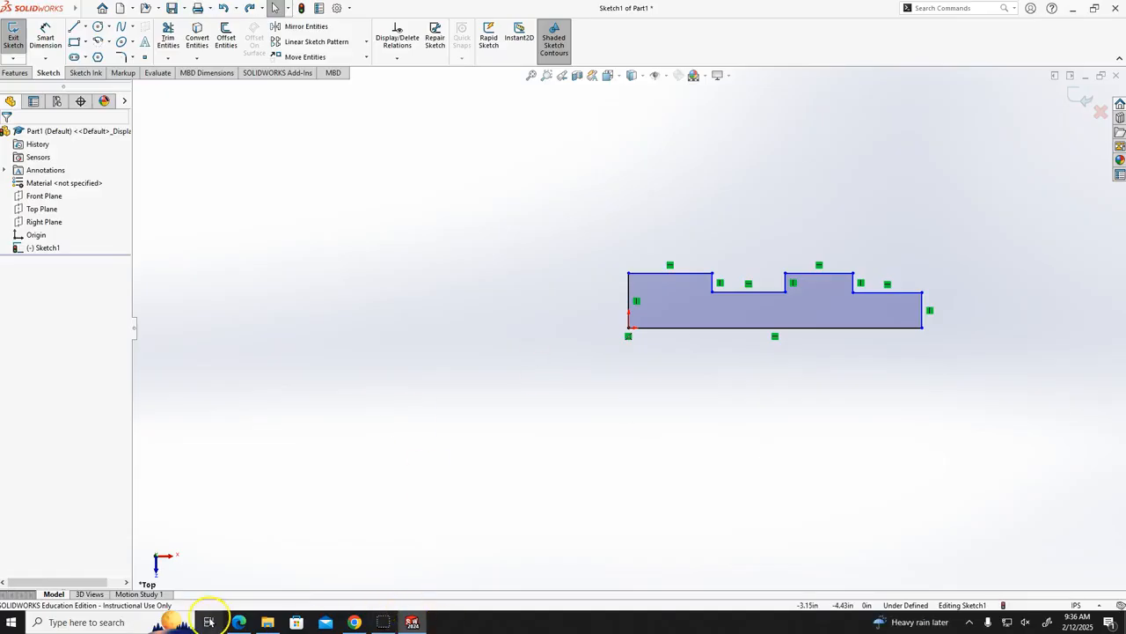
- Check the shaft figure in the browser's PDF and dimension the profile's overall length between its two end edges as 4 in
click(237, 623)
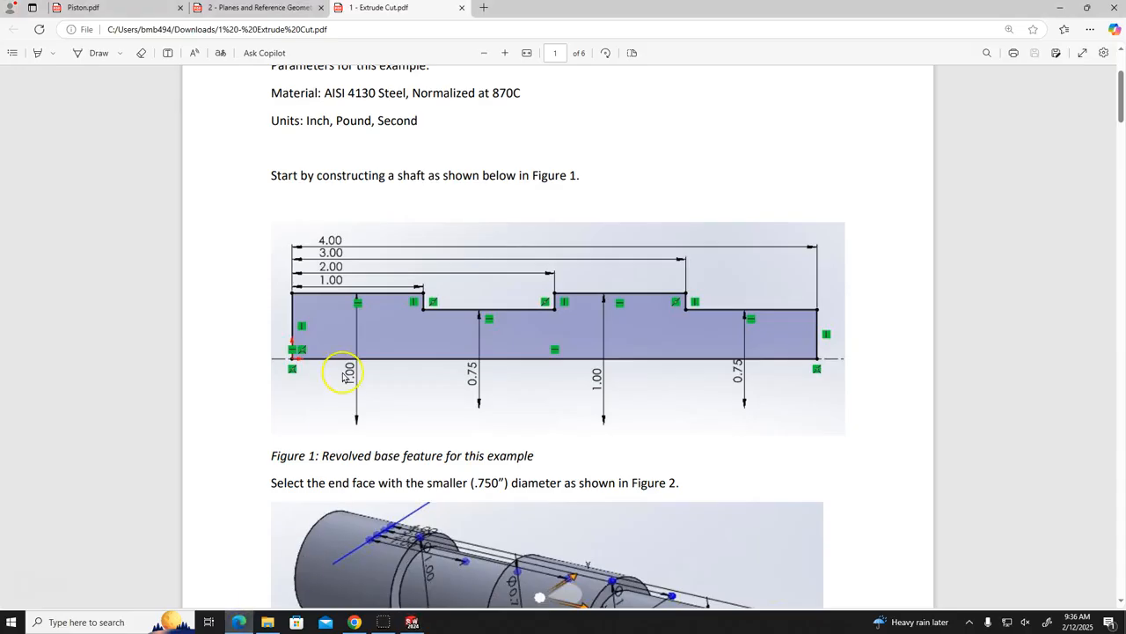
click(412, 623)
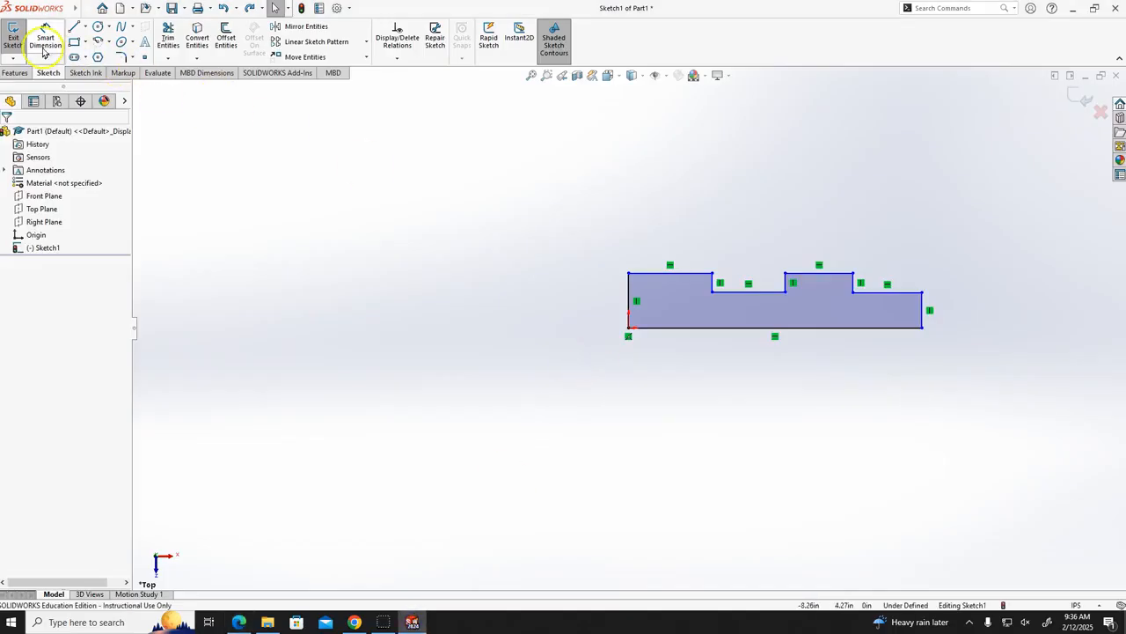
click(42, 42)
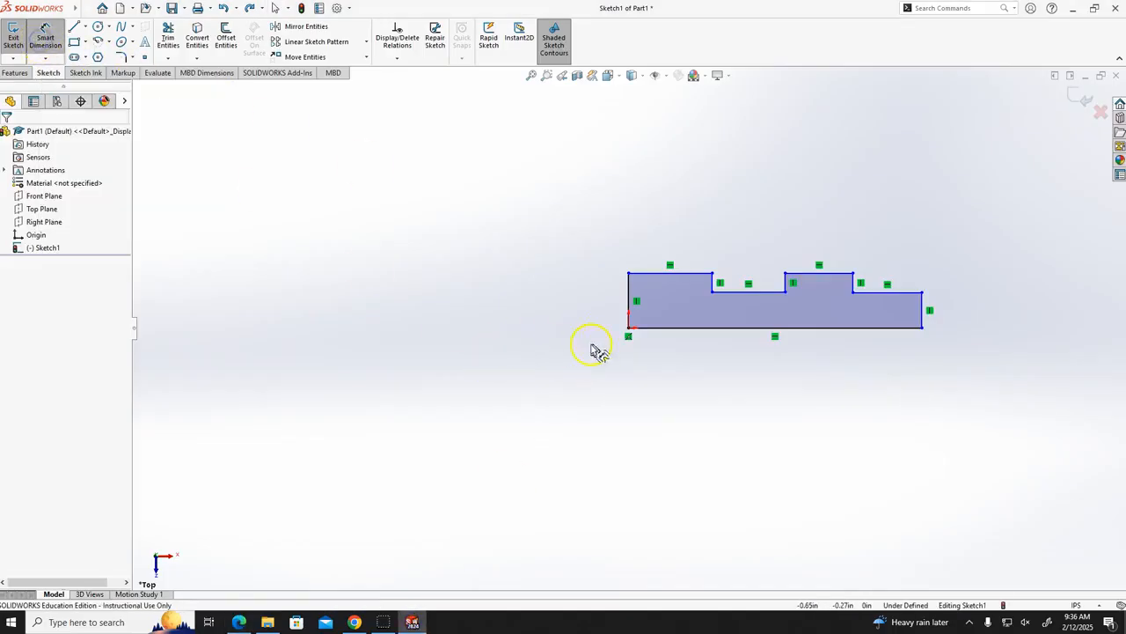
click(632, 296)
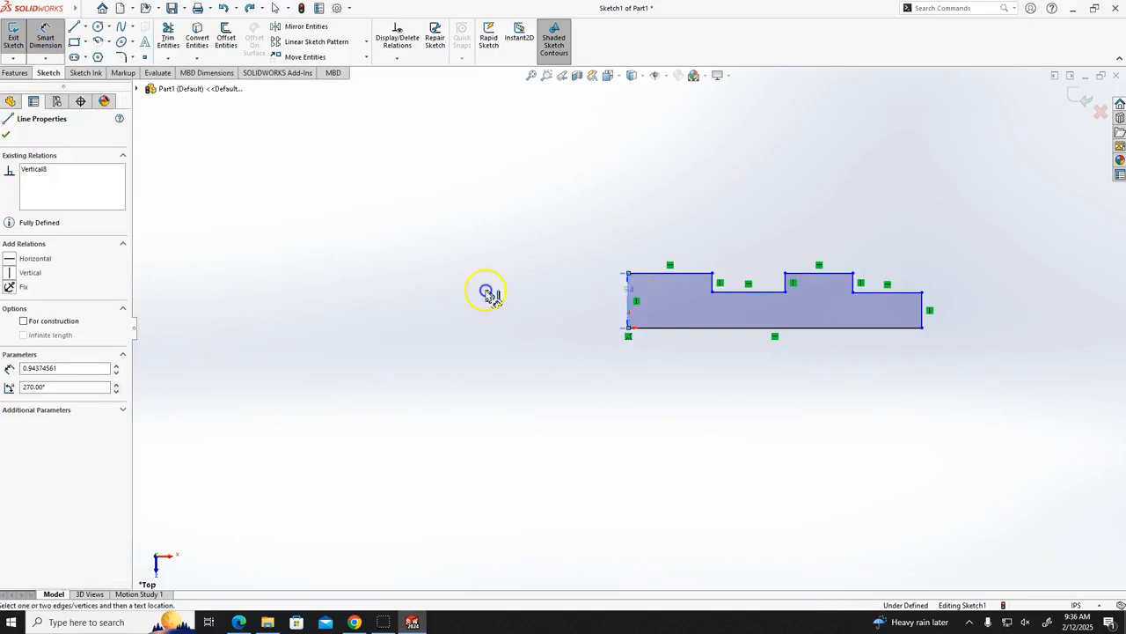
click(922, 315)
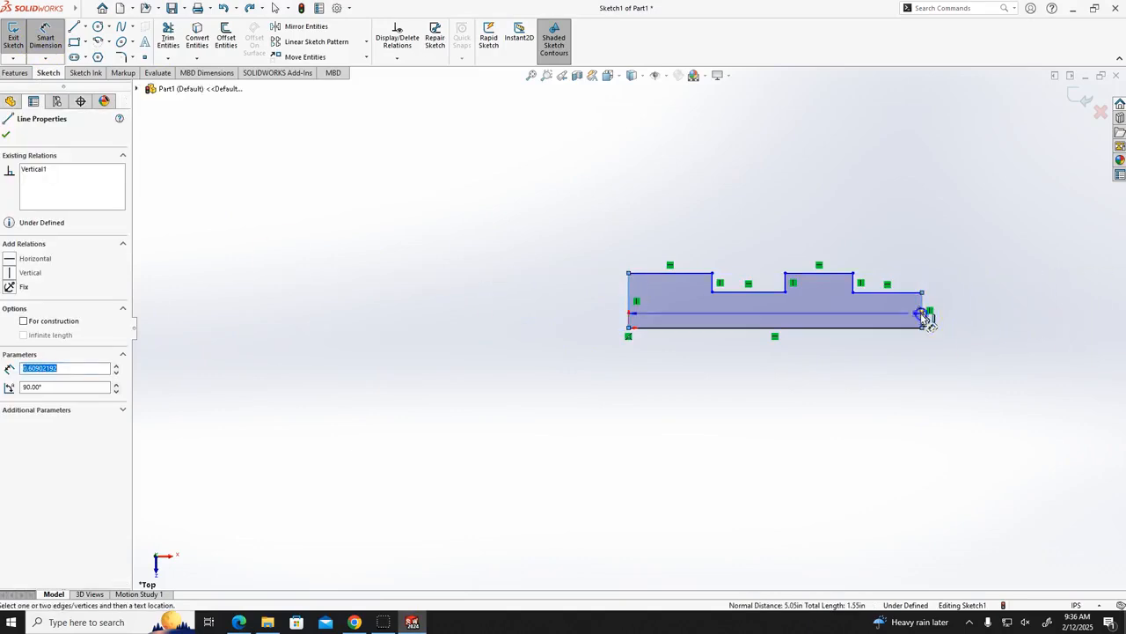
click(842, 200)
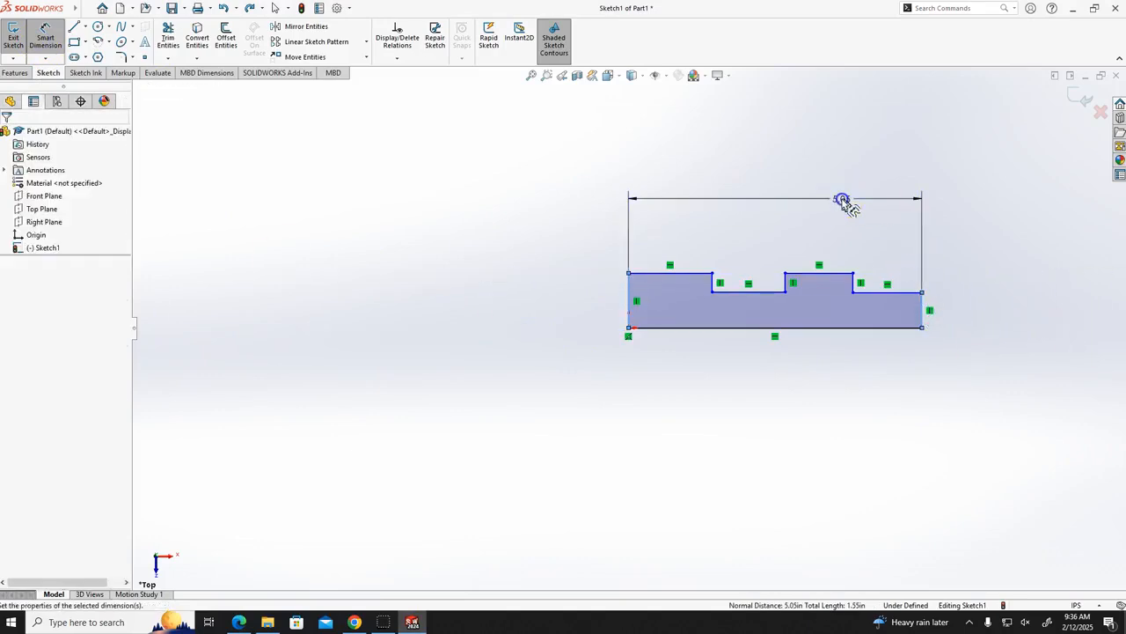
text(4)
key(Return)
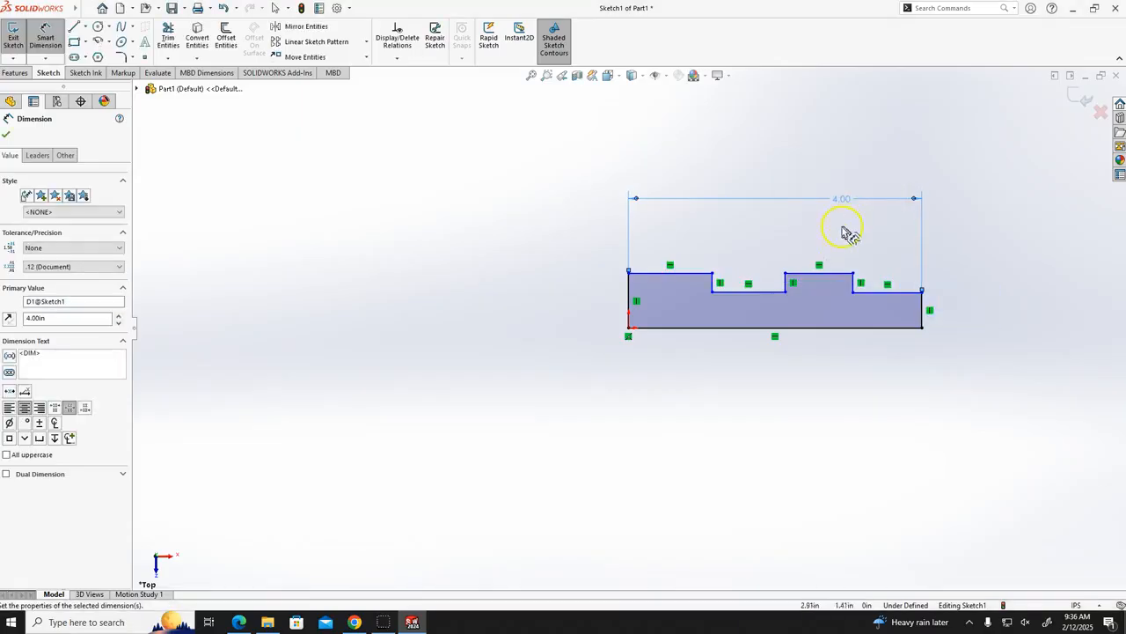
- Dimension the length of the raised section starting above the origin as 1 in
click(695, 273)
click(694, 253)
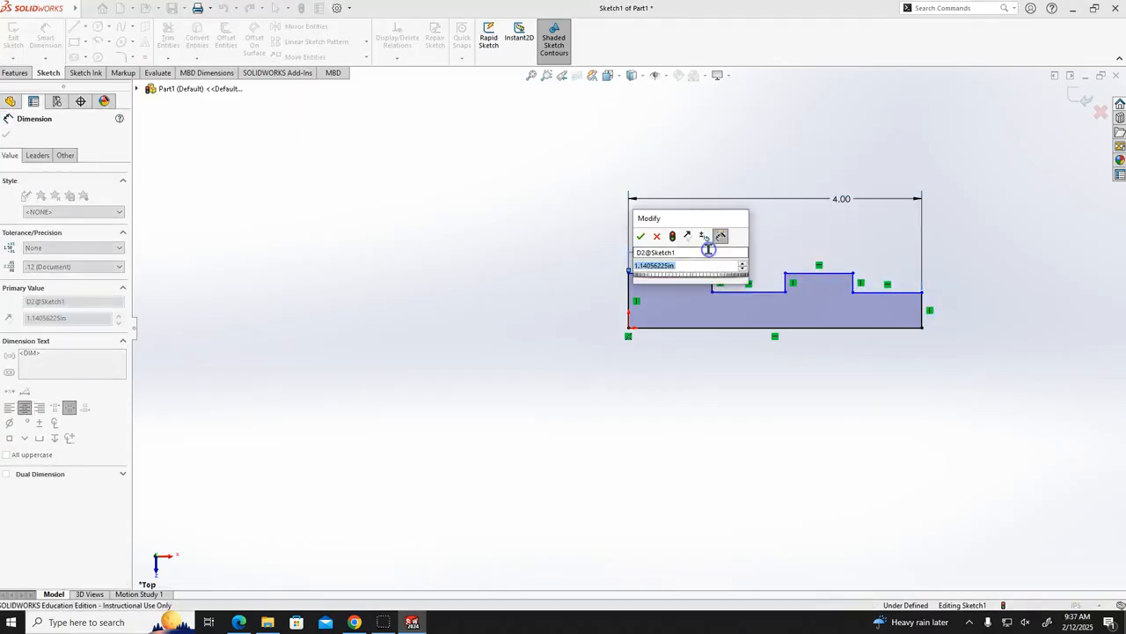
text(1)
key(Return)
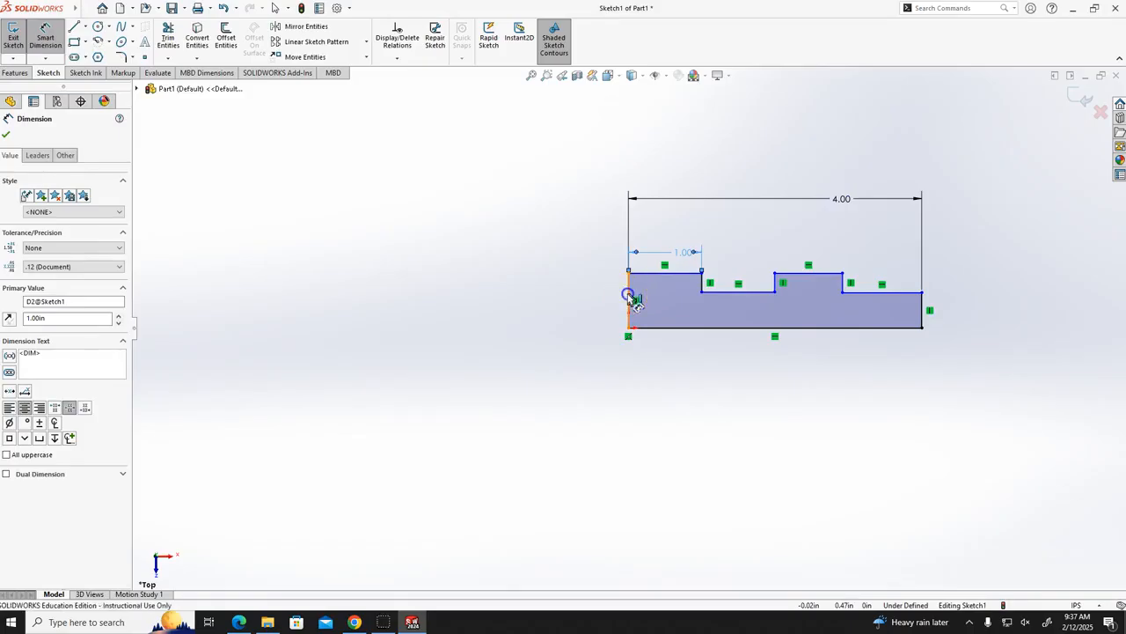
- Dimension the distance from the end edge at the origin to the far wall of the recess as 2 in
click(771, 281)
scroll(773, 283, down, 3)
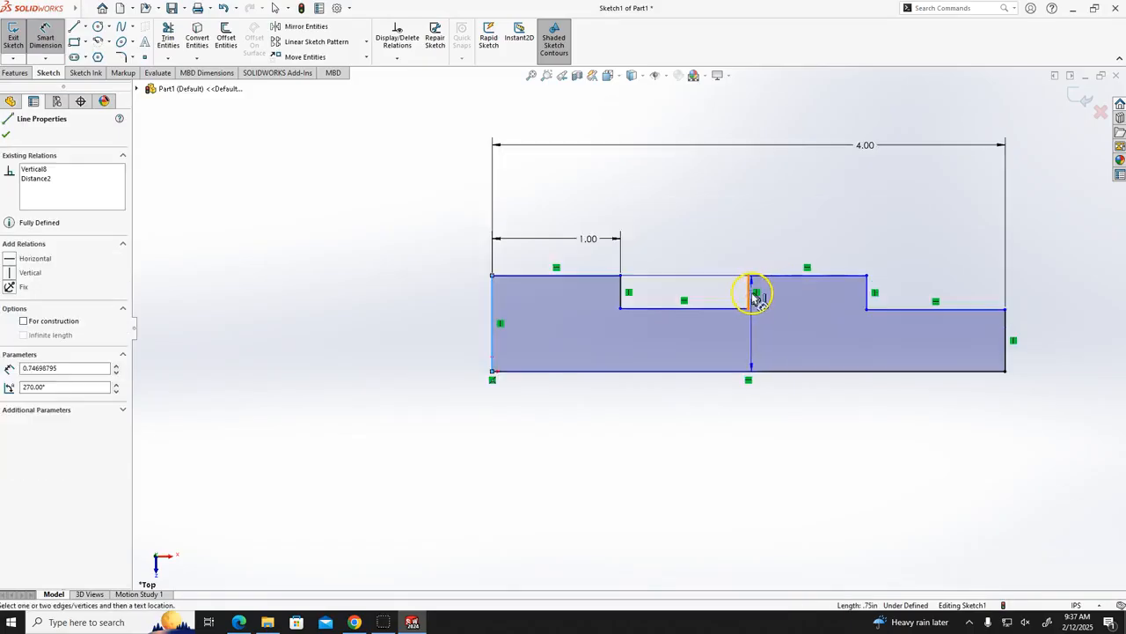
click(751, 294)
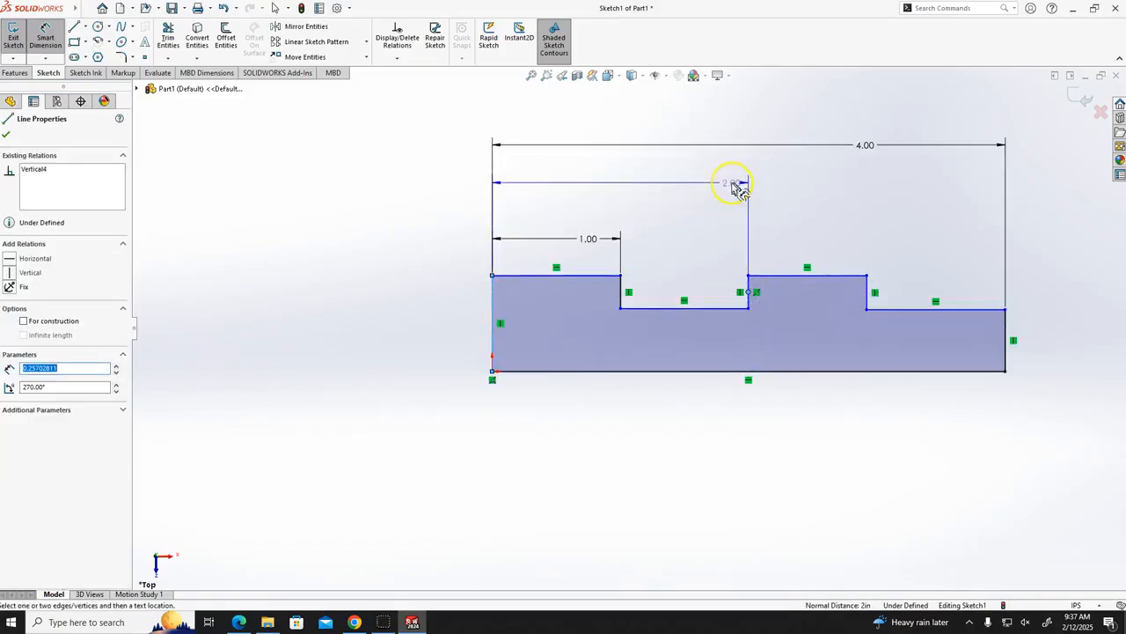
click(732, 184)
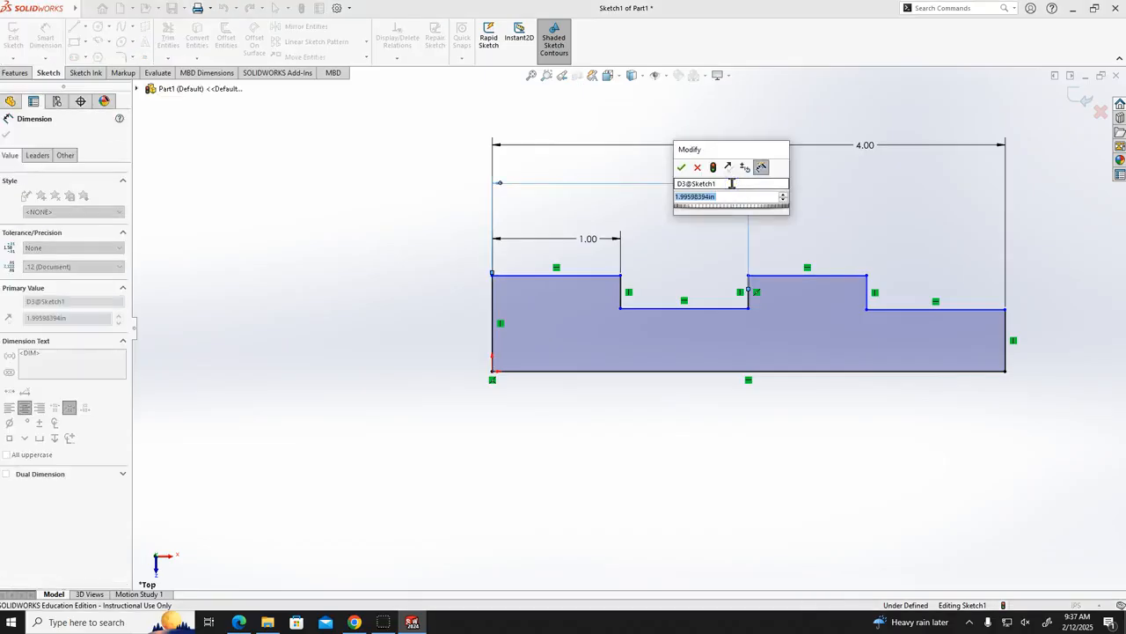
text(2)
key(Return)
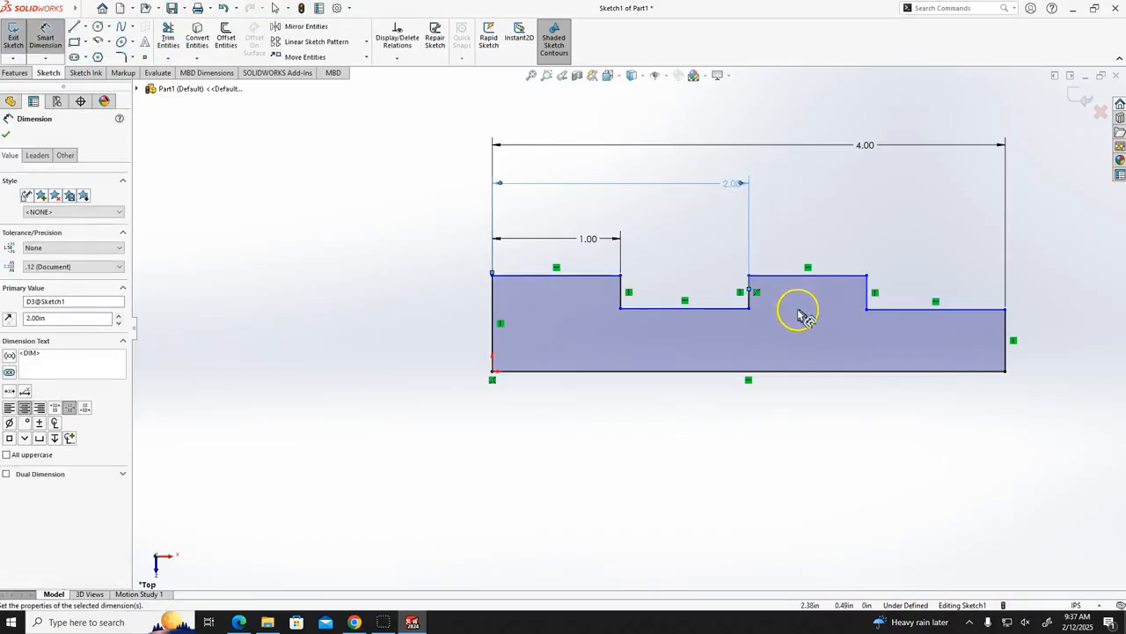
key(Escape)
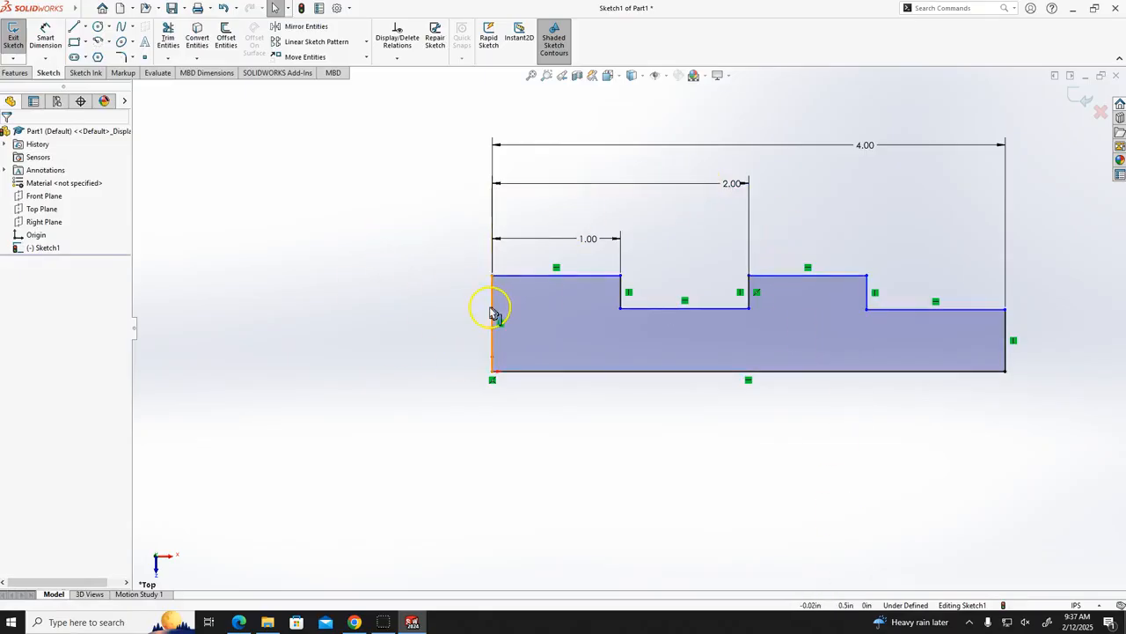
- Dimension the distance from the end edge at the origin to the far wall of the second raised section as 3 in
scroll(493, 299, down, 2)
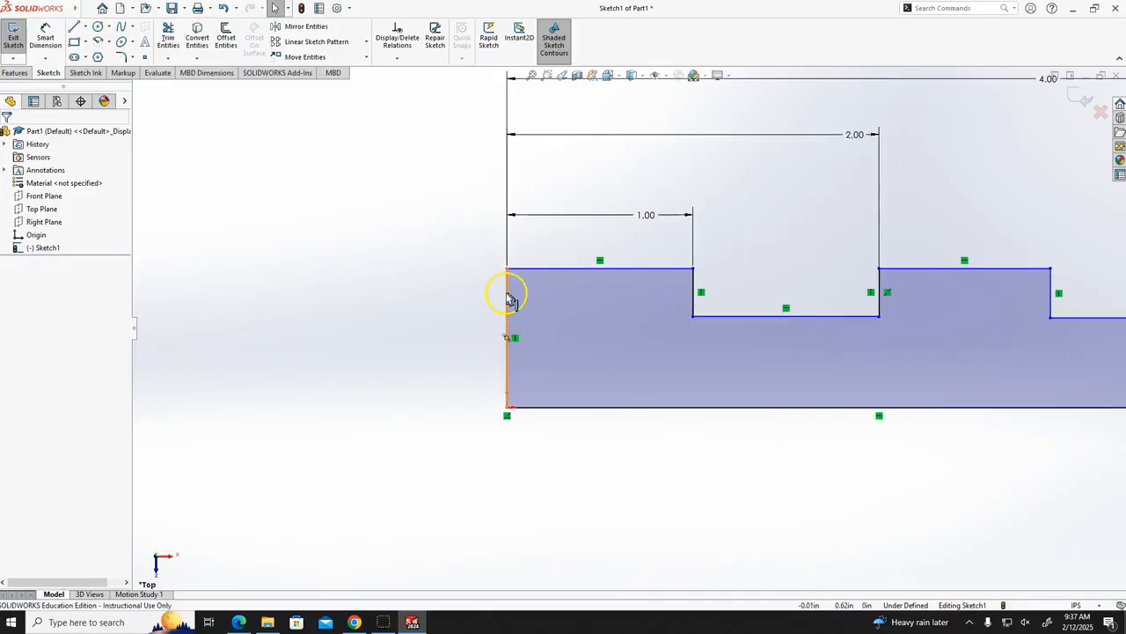
click(506, 293)
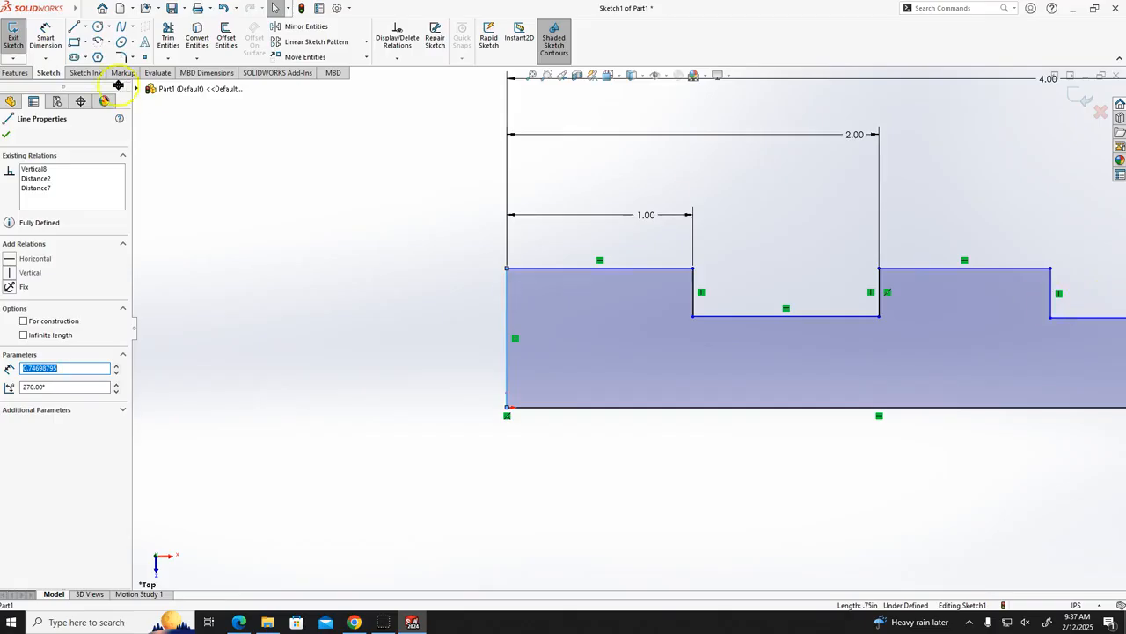
click(211, 102)
click(507, 298)
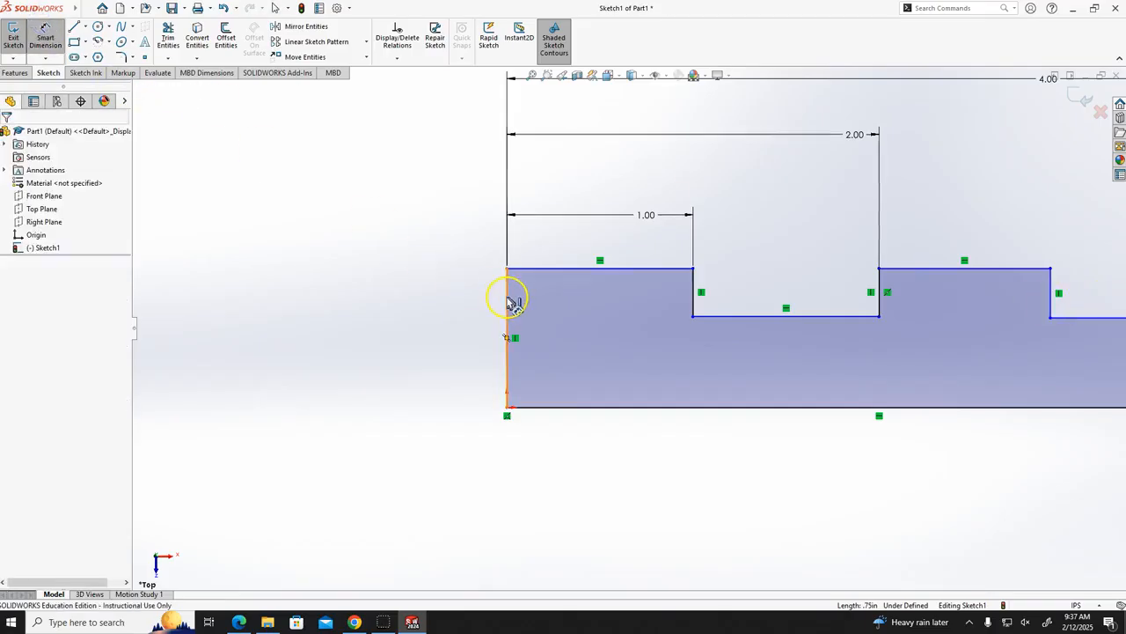
click(1053, 298)
click(957, 114)
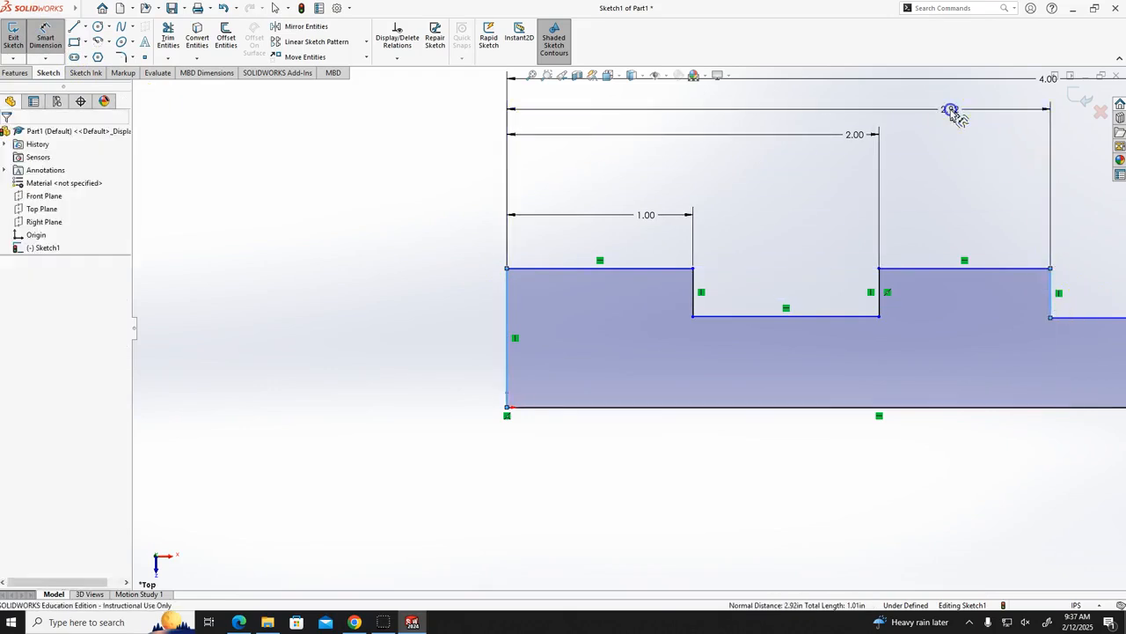
text(3)
key(Return)
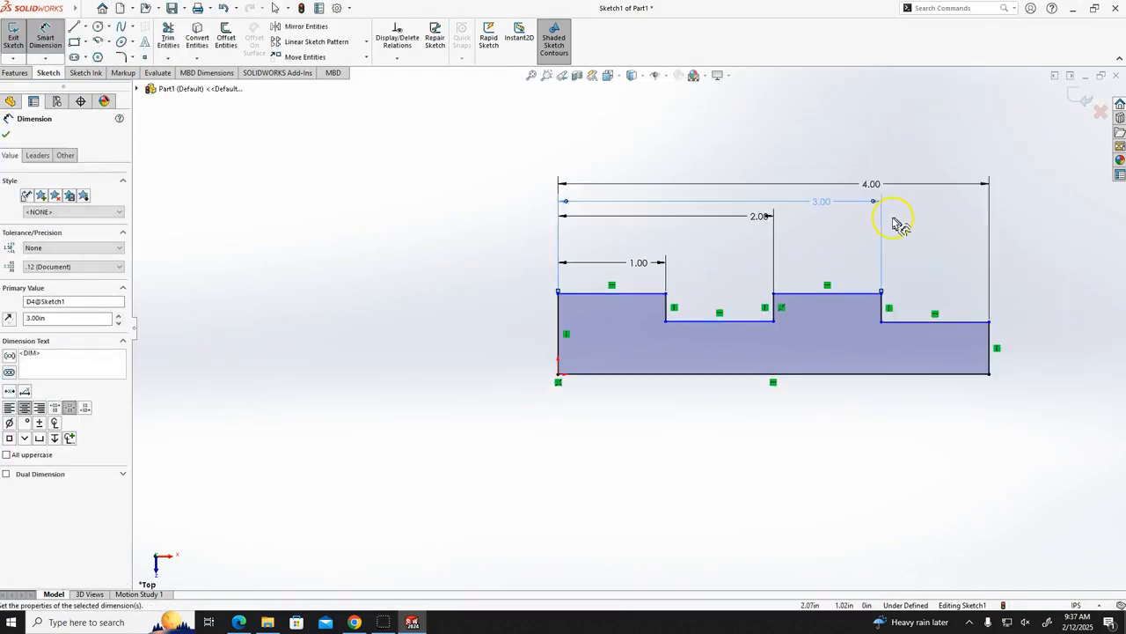
scroll(898, 220, up, 5)
click(810, 444)
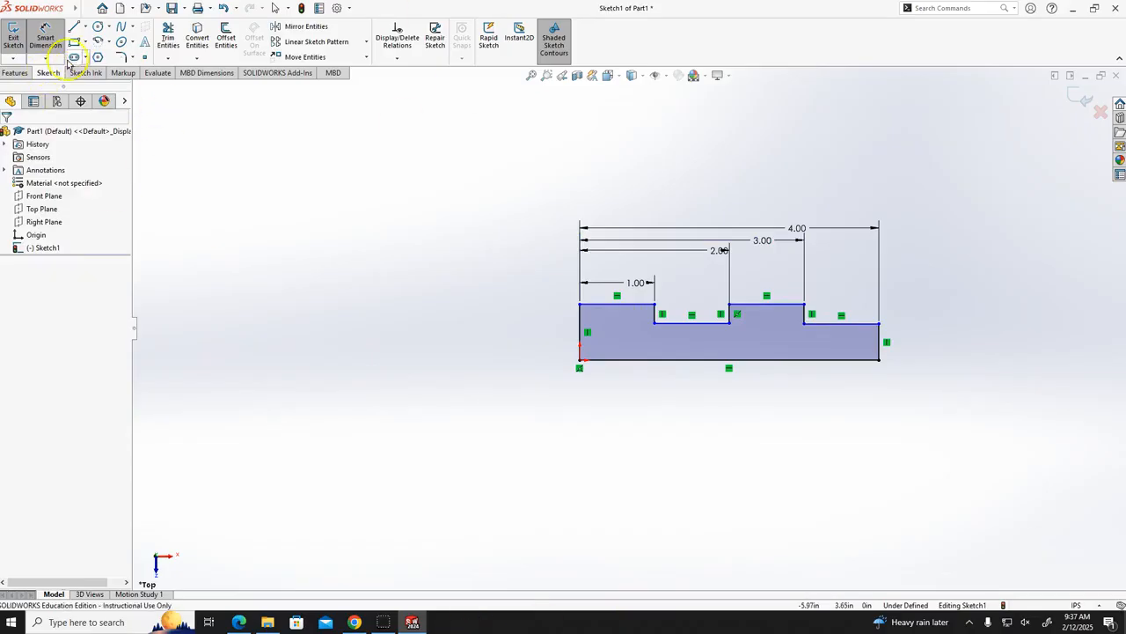
- Draw a horizontal centerline about 5.8 in long from the origin along the profile's base edge and past its far end
click(84, 26)
click(94, 57)
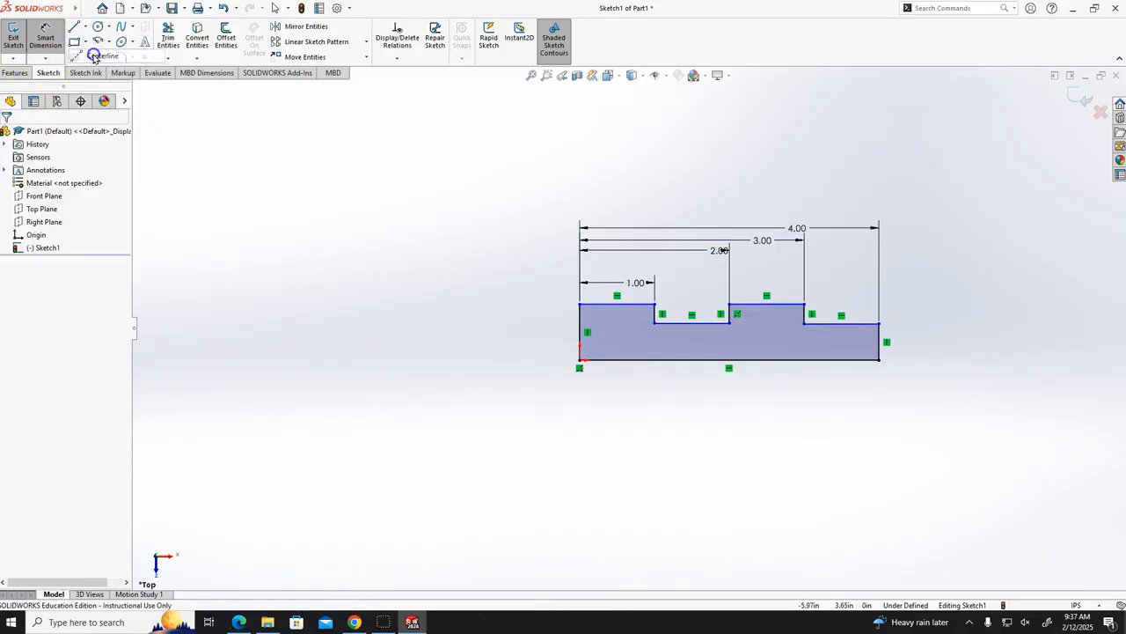
click(581, 361)
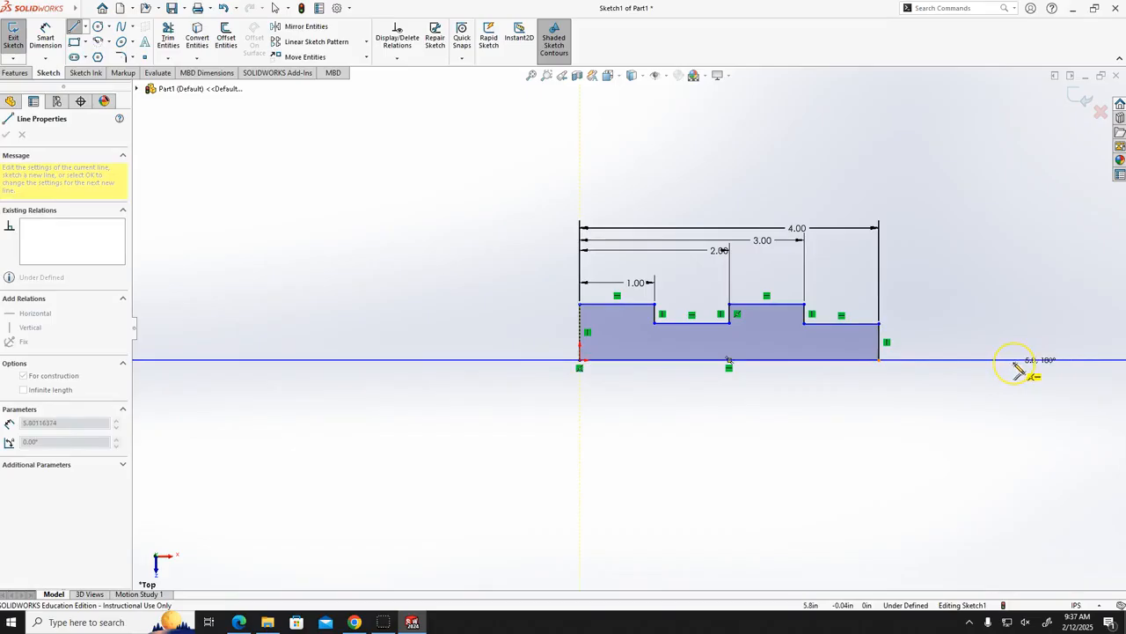
click(1015, 362)
key(Escape)
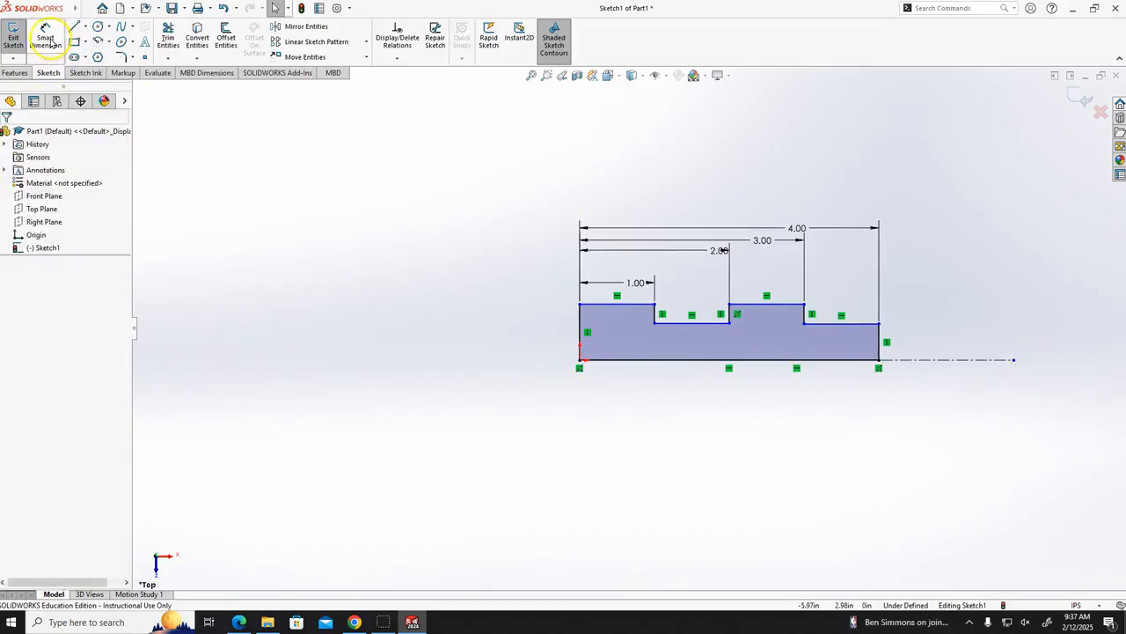
- Dimension the raised section at the origin about the centerline as a 1 in diameter, with a diameter symbol
click(46, 42)
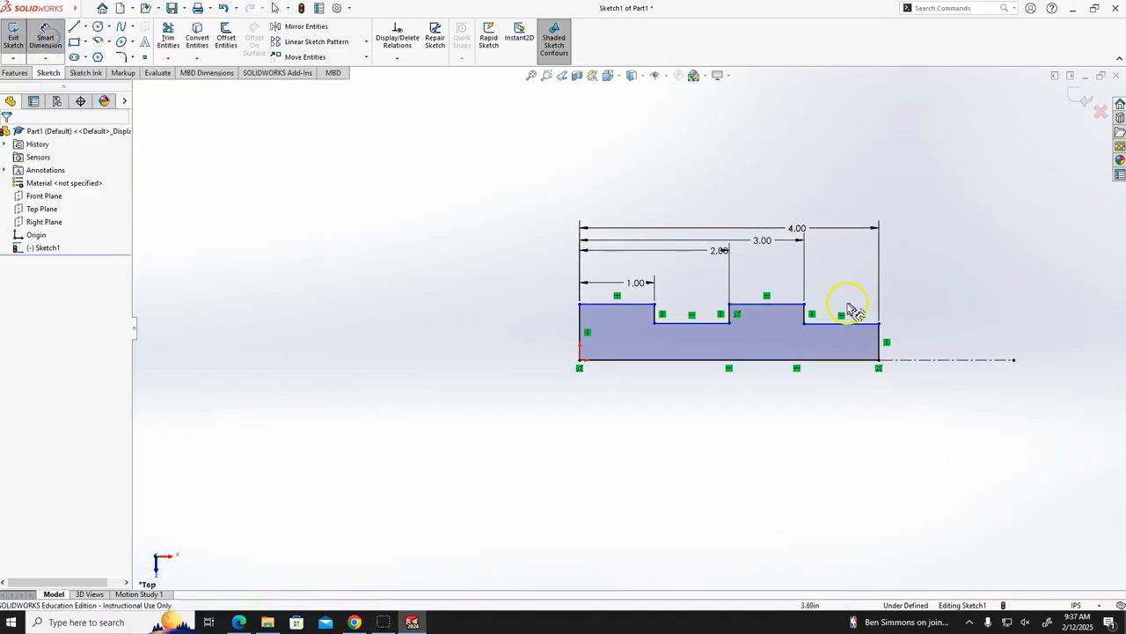
scroll(947, 371, down, 1)
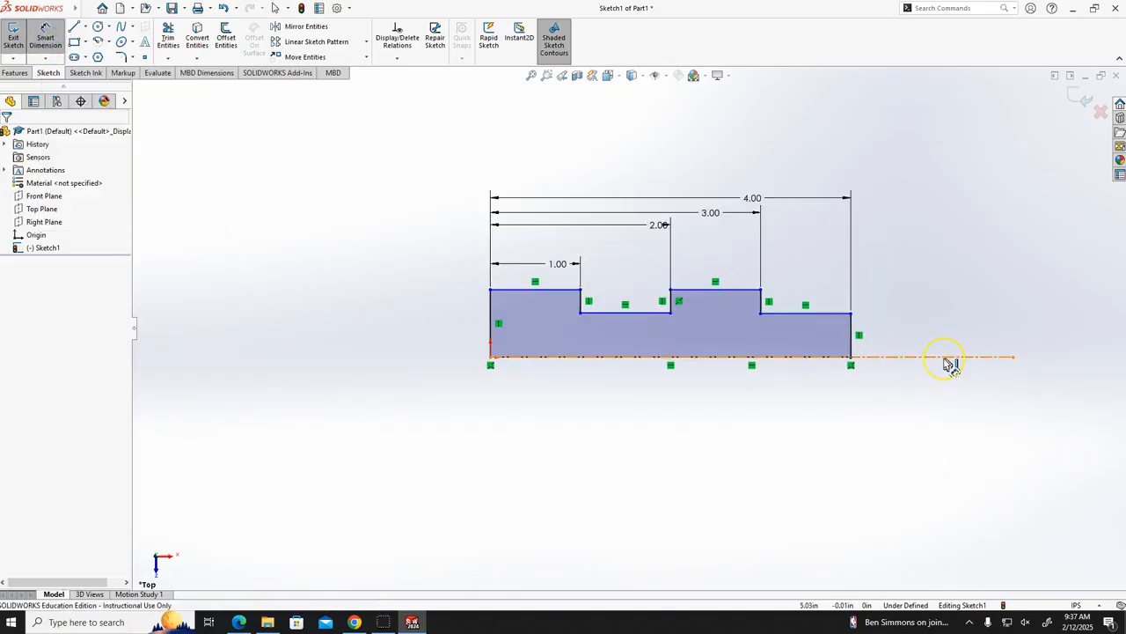
click(946, 361)
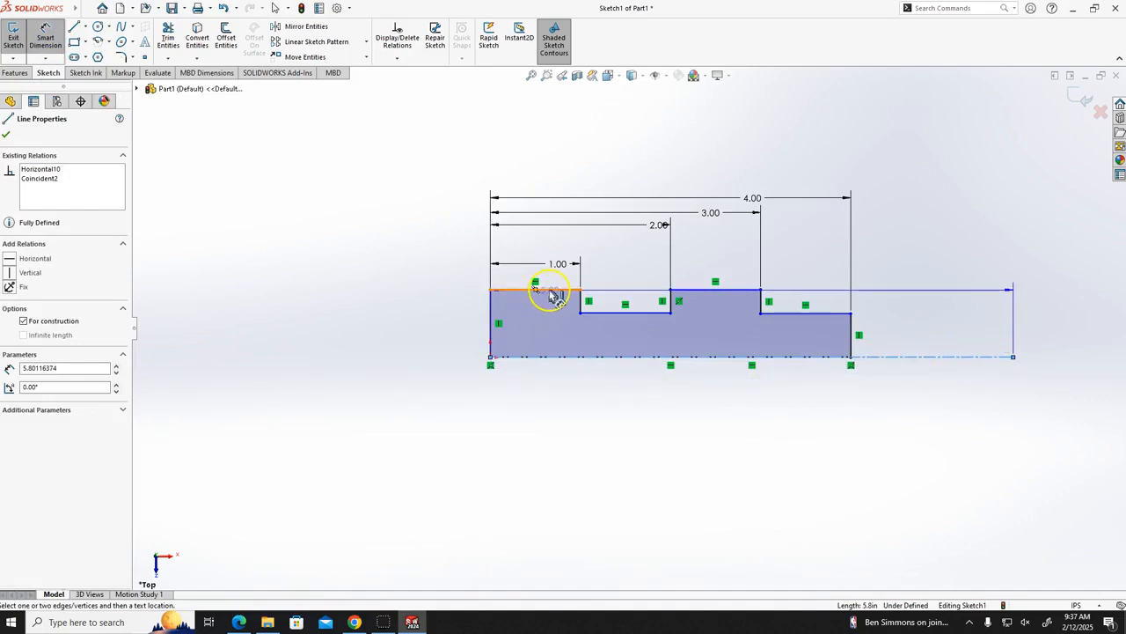
click(557, 294)
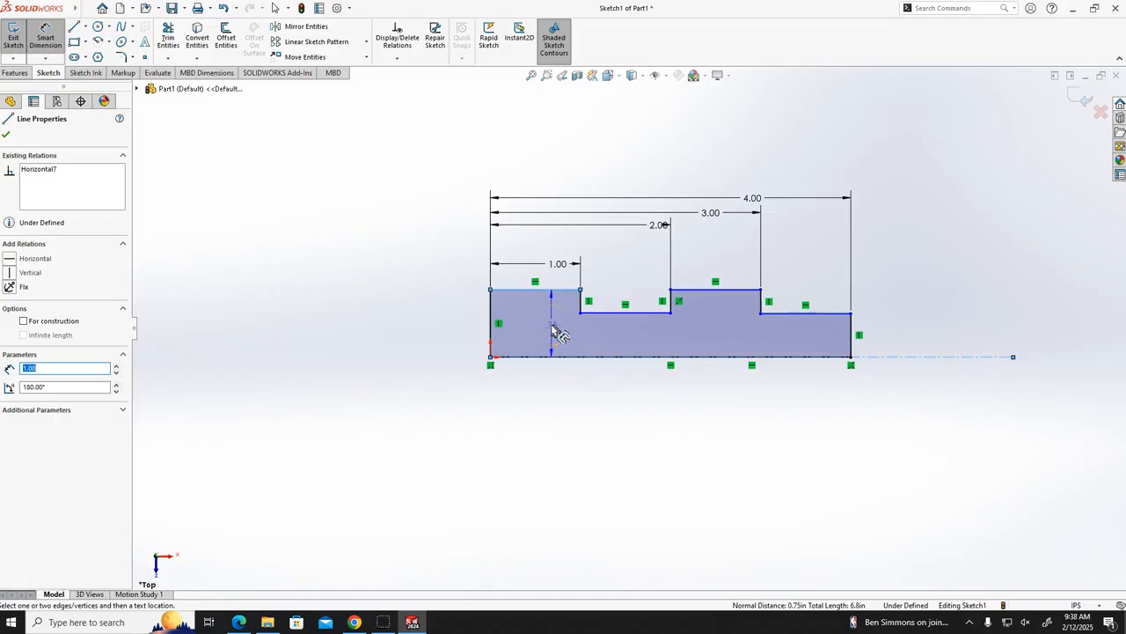
click(553, 327)
click(557, 396)
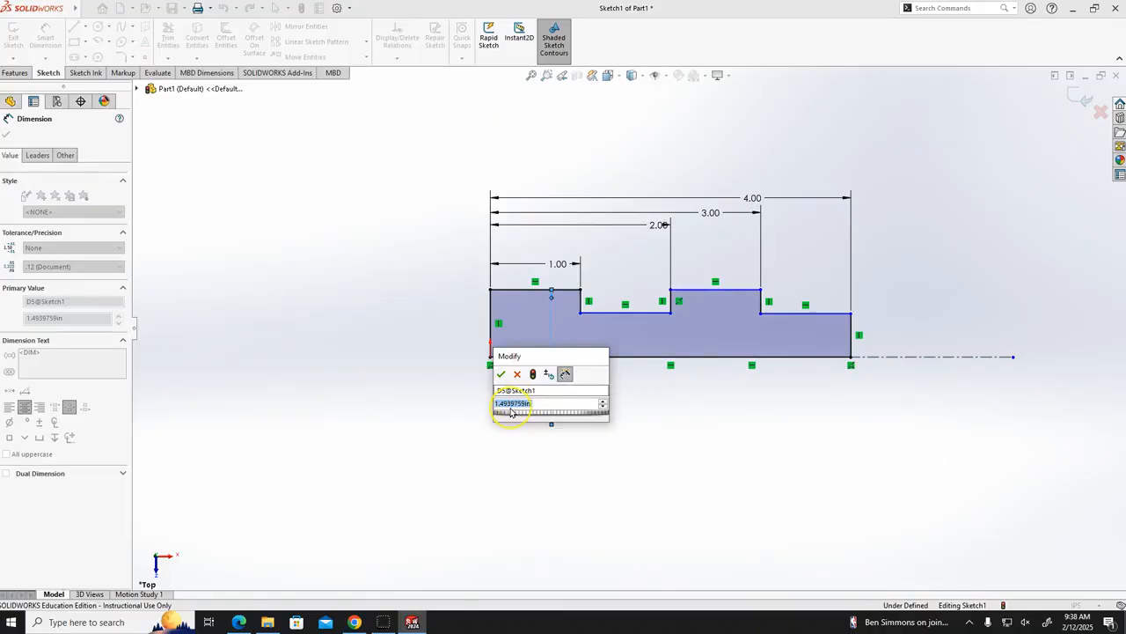
text(1)
key(Return)
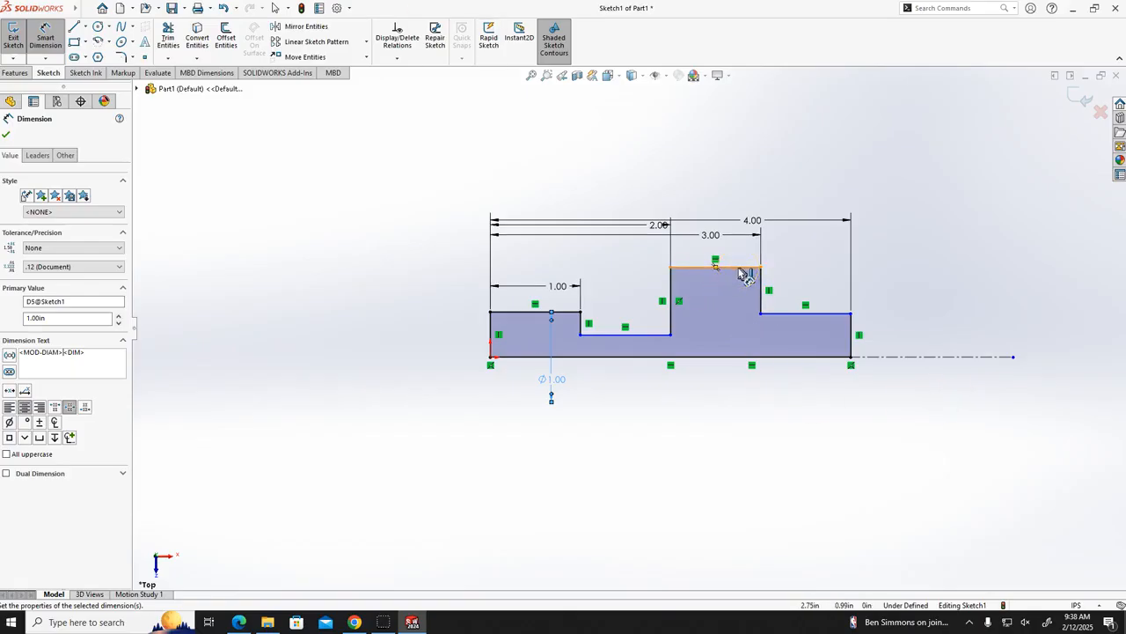
- Dimension the second raised section about the centerline as a 1 in diameter and add the diameter symbol
click(739, 268)
click(737, 356)
click(708, 398)
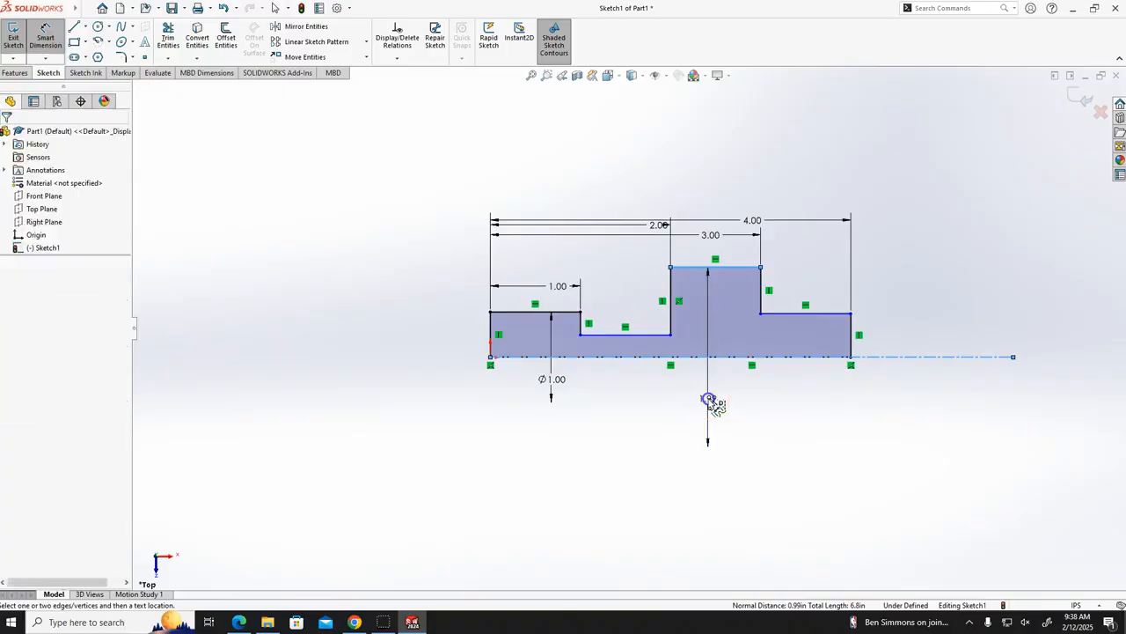
text(1.00in)
key(Return)
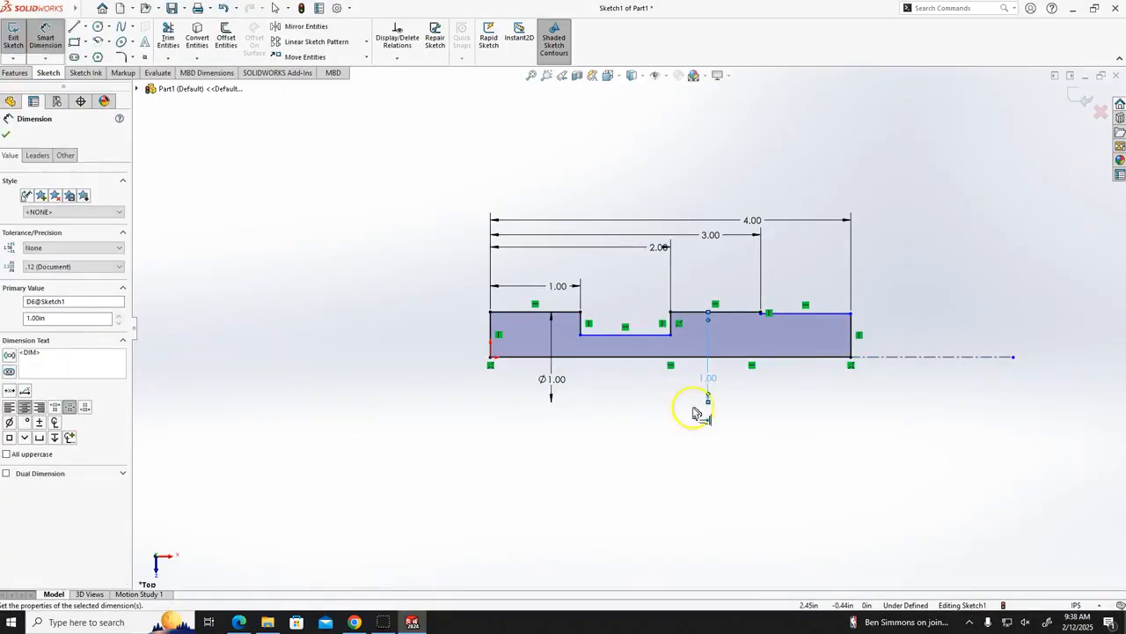
click(9, 423)
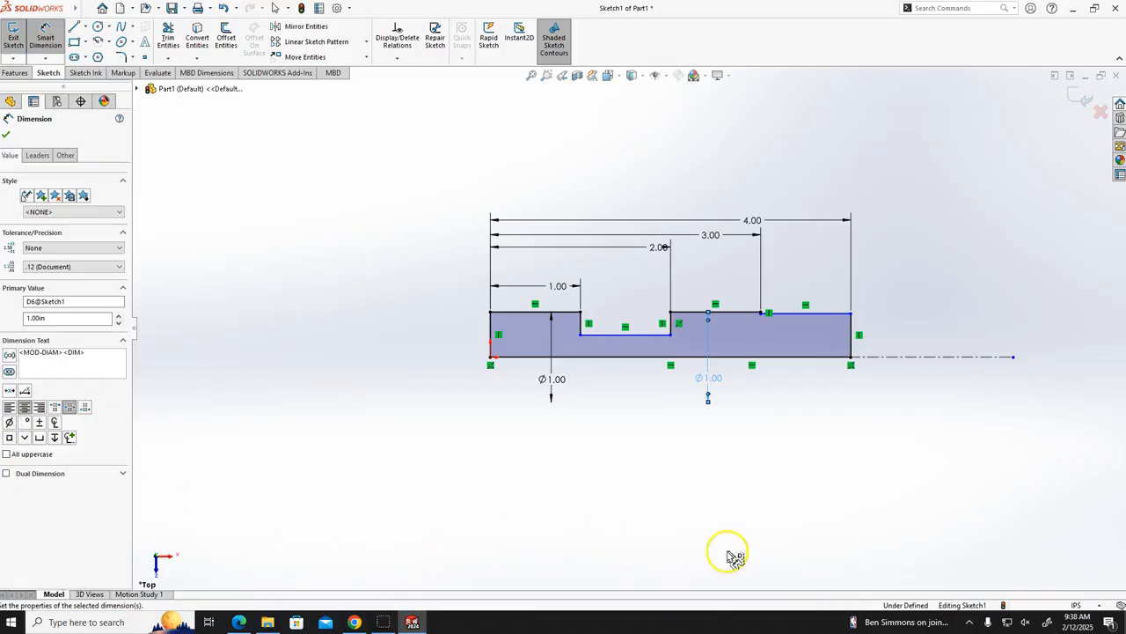
- Dimension the lower end section farthest from the origin as a 0.75 in diameter about the centerline and add the diameter symbol
click(816, 317)
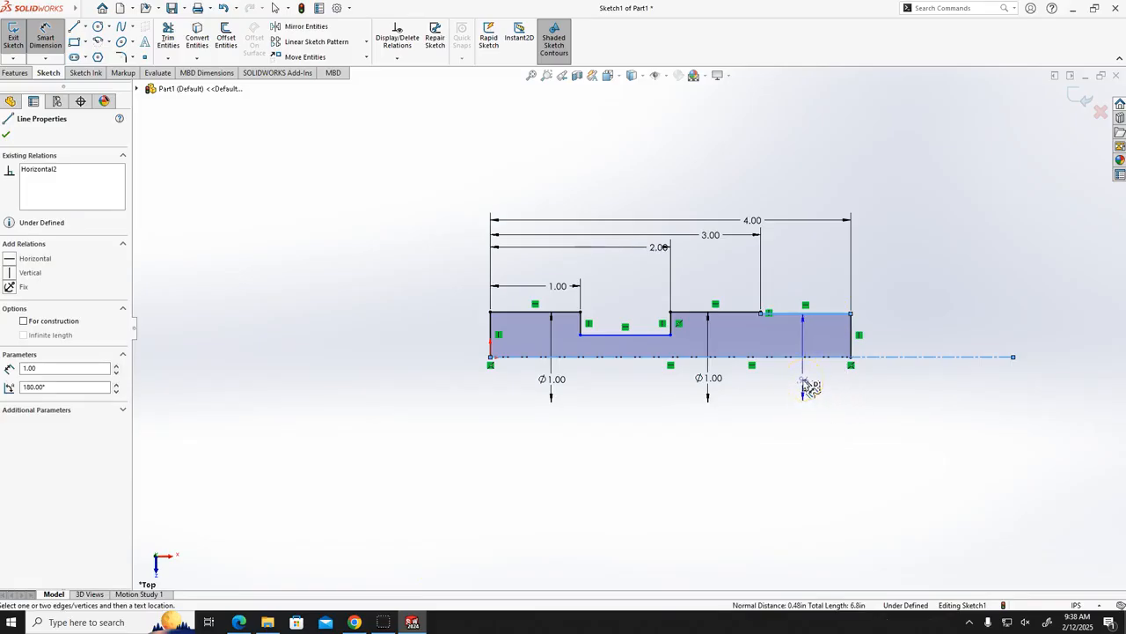
click(810, 384)
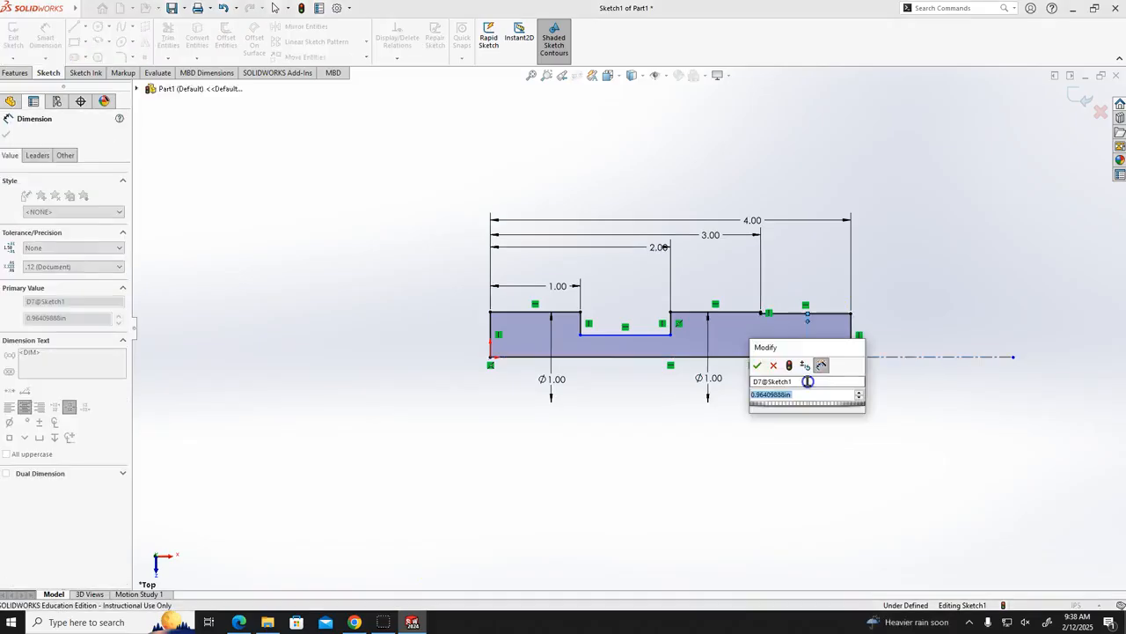
text(.75)
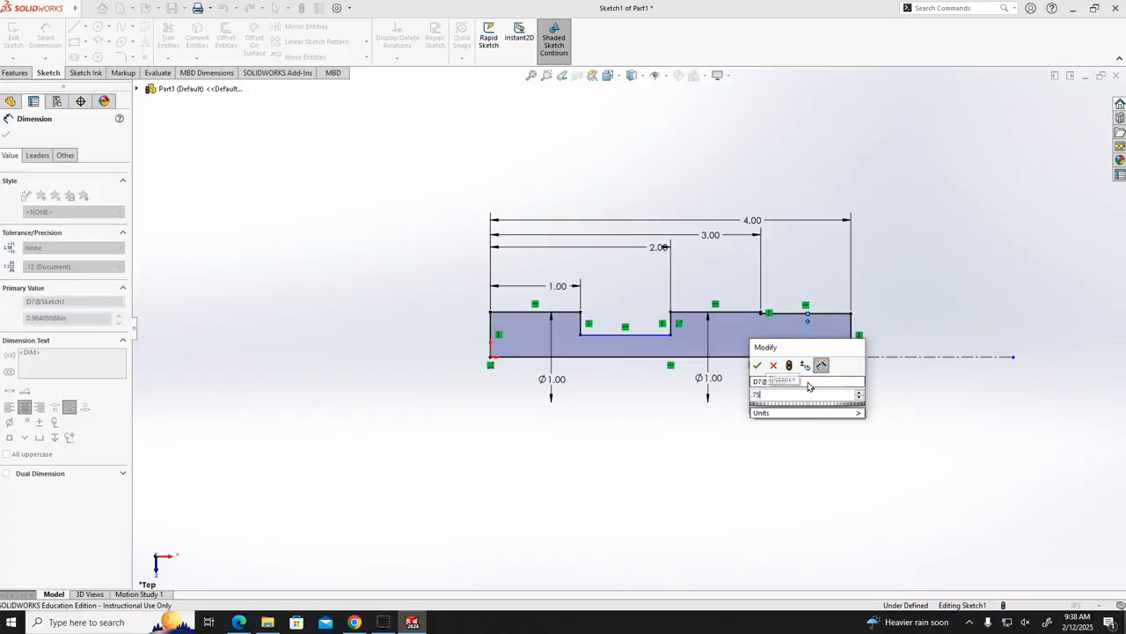
key(Return)
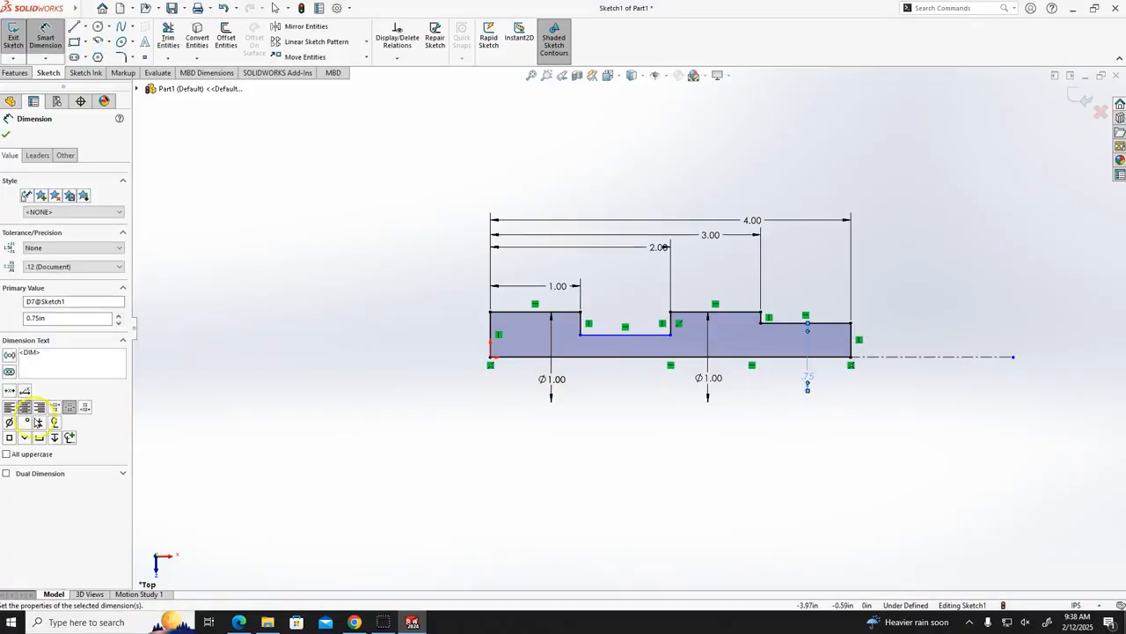
click(10, 423)
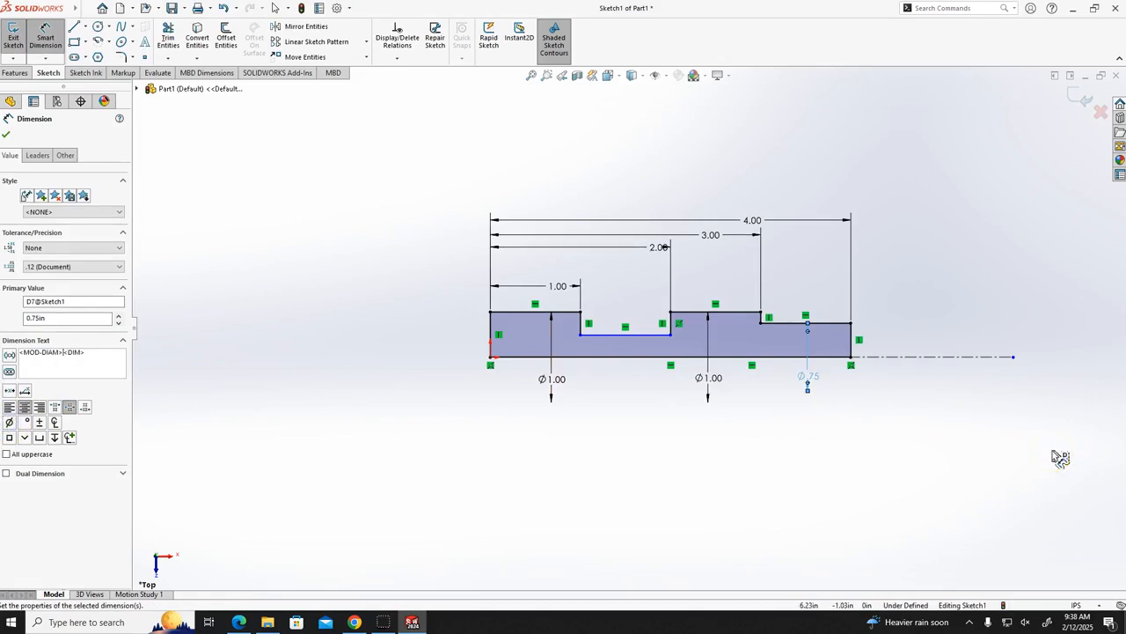
- Dimension the recess between the raised sections as a 0.75 in diameter about the centerline and add the diameter symbol
click(622, 335)
click(624, 356)
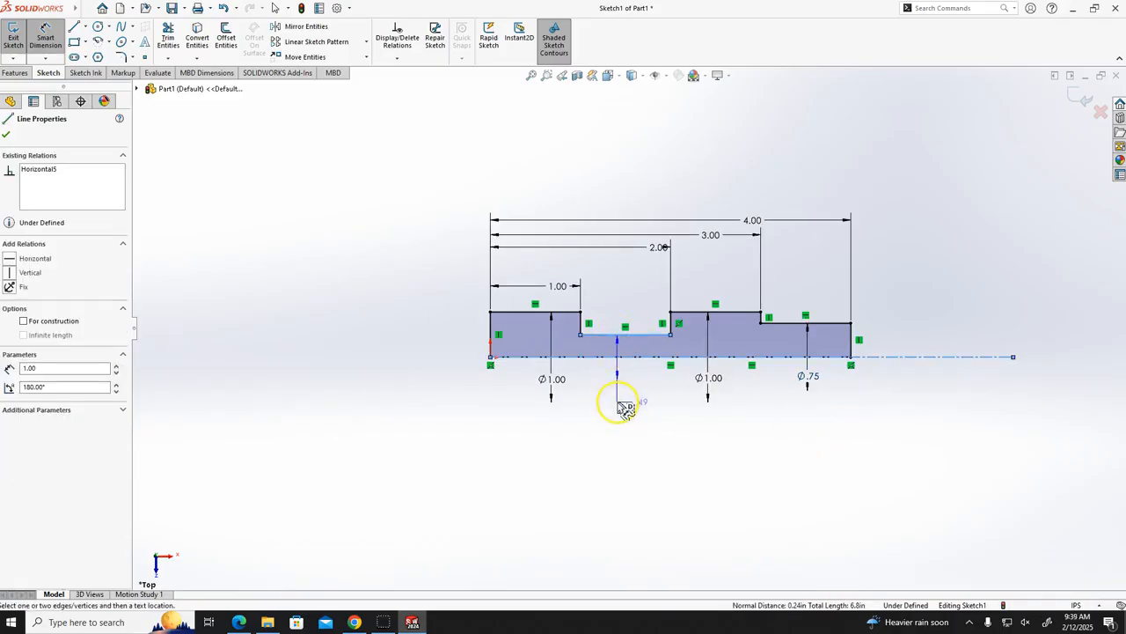
click(617, 395)
text(.75)
key(Return)
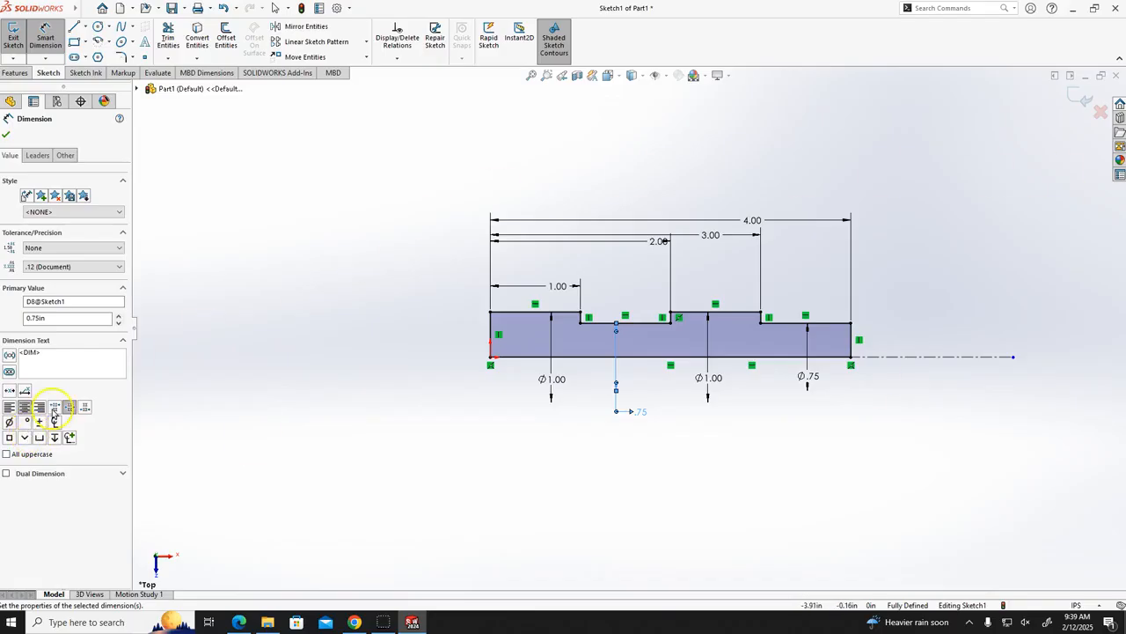
click(11, 424)
click(814, 468)
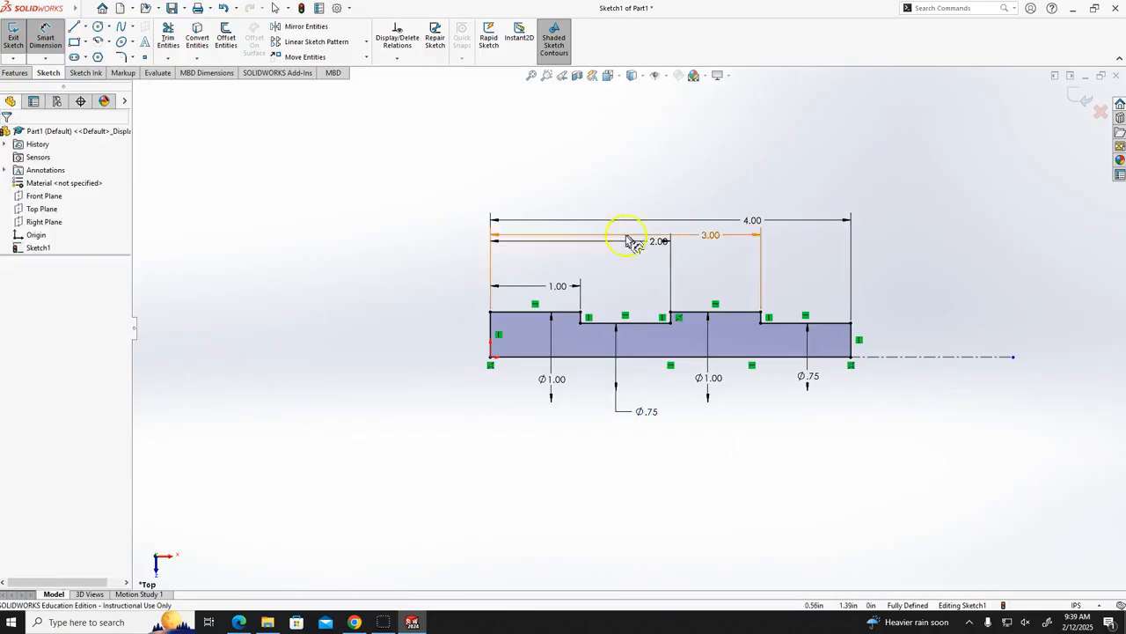
- Check the shaft figure in the Extrude Cut PDF from the Lecture 8 files in the browser, and return to SOLIDWORKS
click(355, 622)
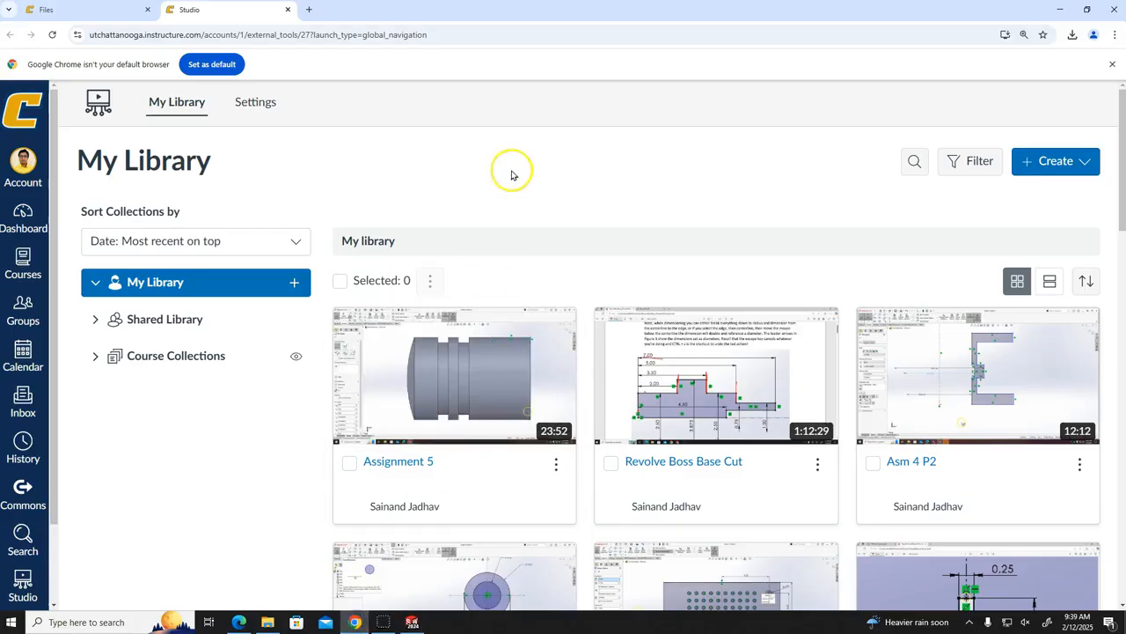
click(88, 11)
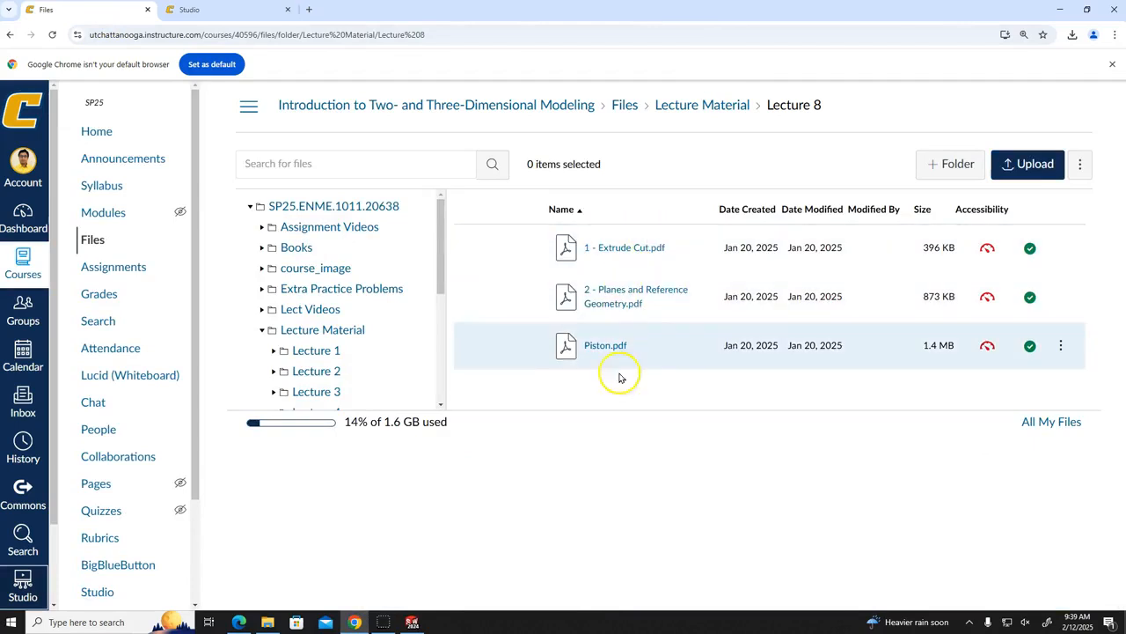
click(645, 247)
click(616, 256)
click(412, 622)
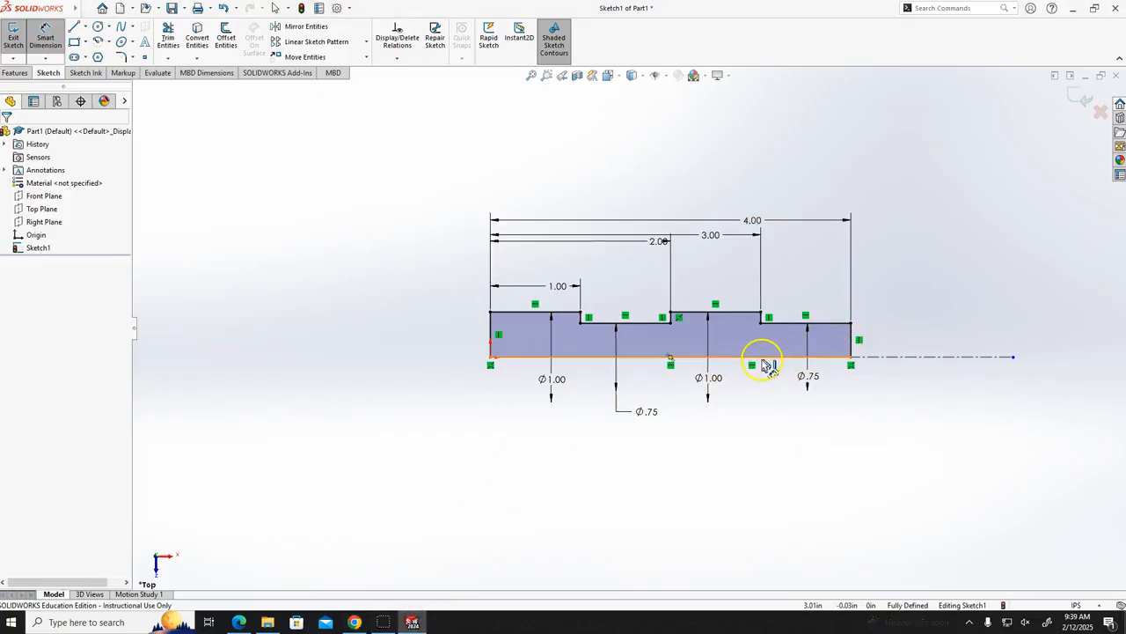
- Reposition the 2.00, 3.00 and 4.00 length dimensions so they stack evenly above the profile
click(653, 244)
drag(654, 244, 599, 271)
drag(706, 238, 700, 255)
drag(753, 221, 749, 235)
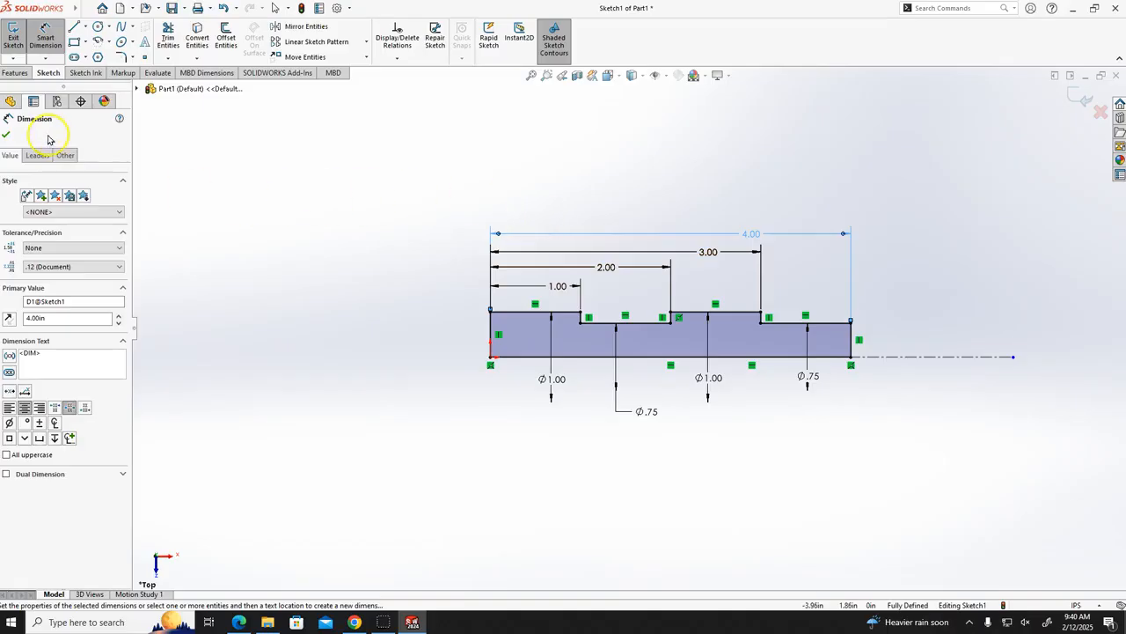
click(7, 137)
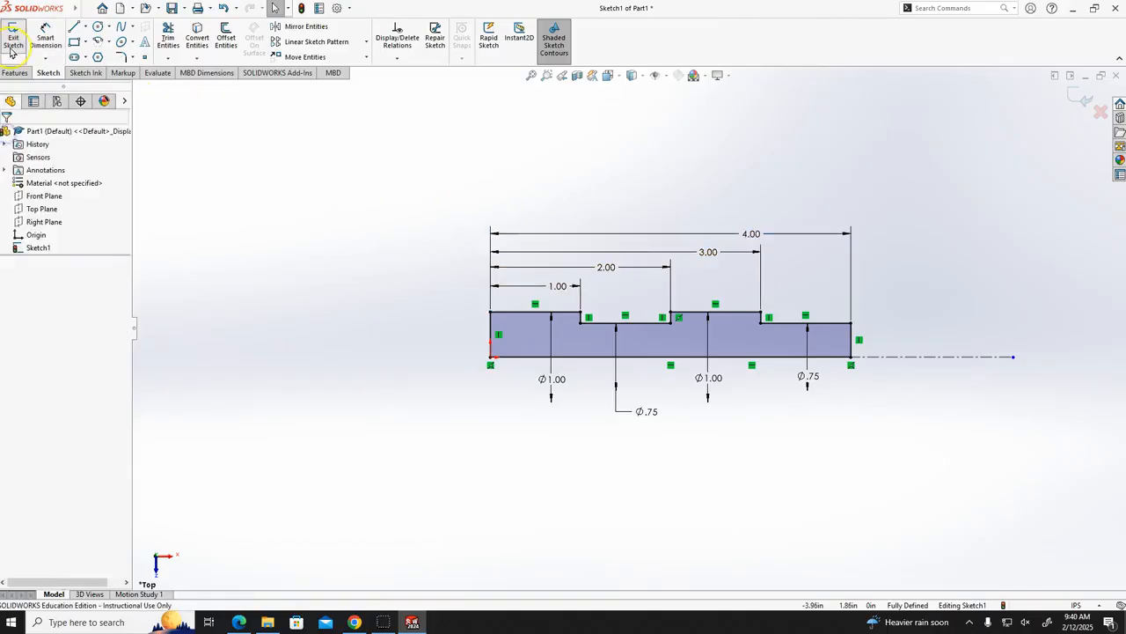
- Revolve the stepped shaft profile 360° about the long horizontal centerline to create the solid shaft
click(22, 73)
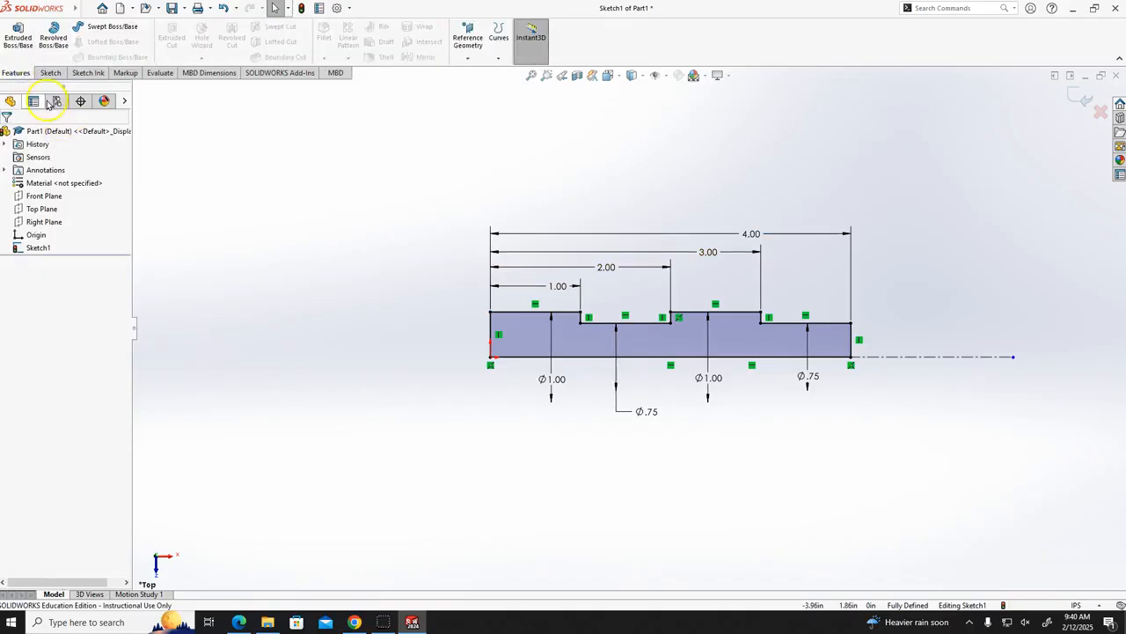
click(53, 40)
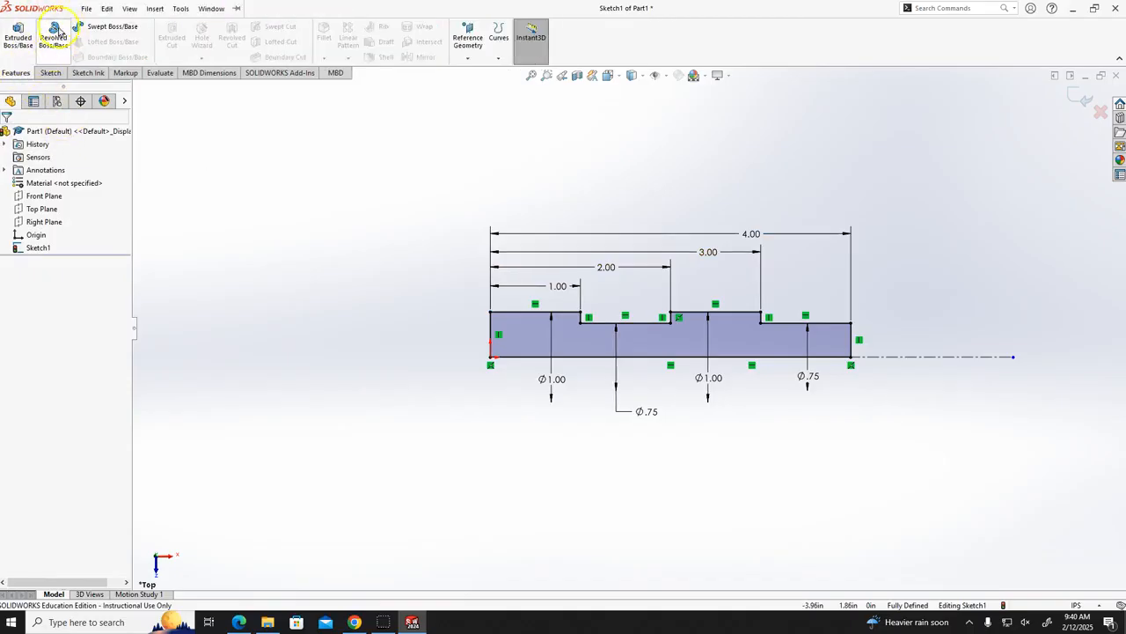
click(51, 44)
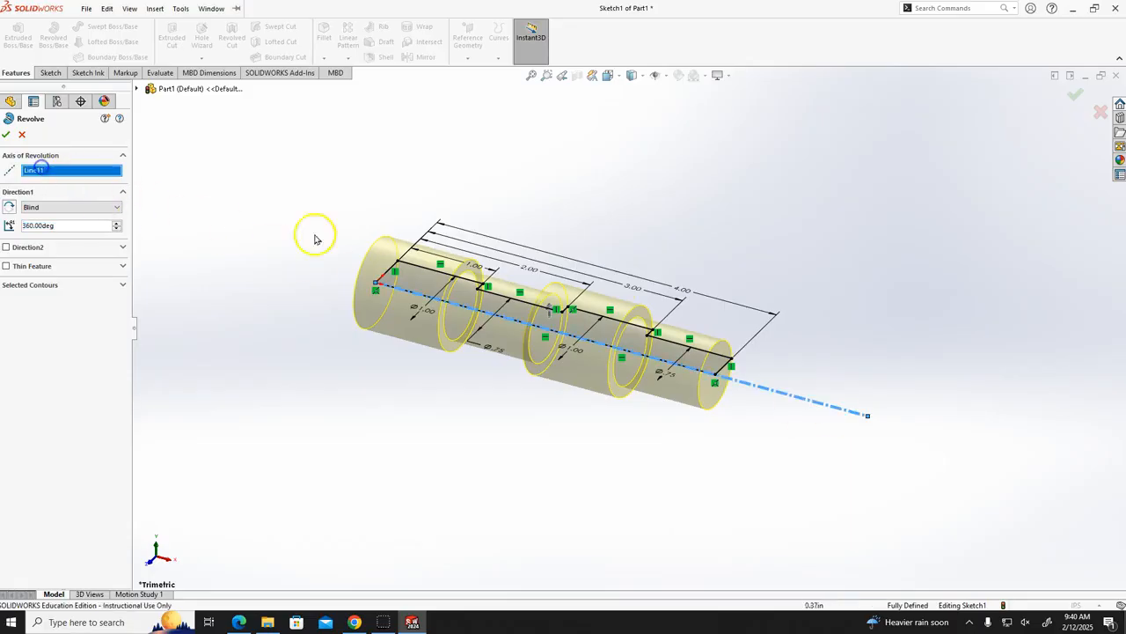
click(839, 408)
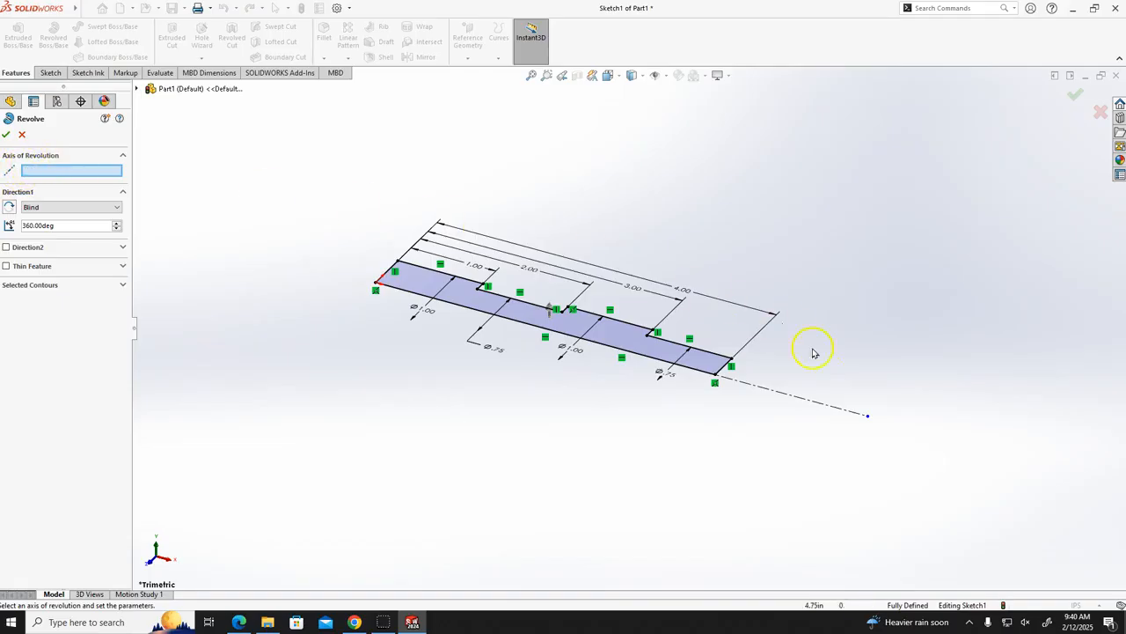
click(834, 412)
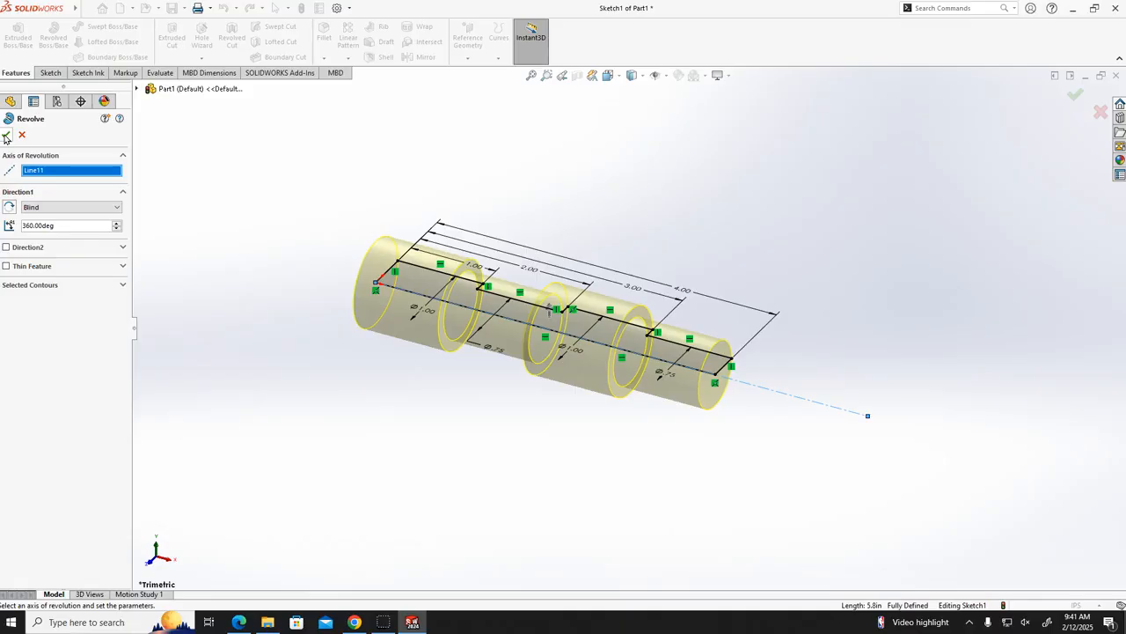
click(7, 135)
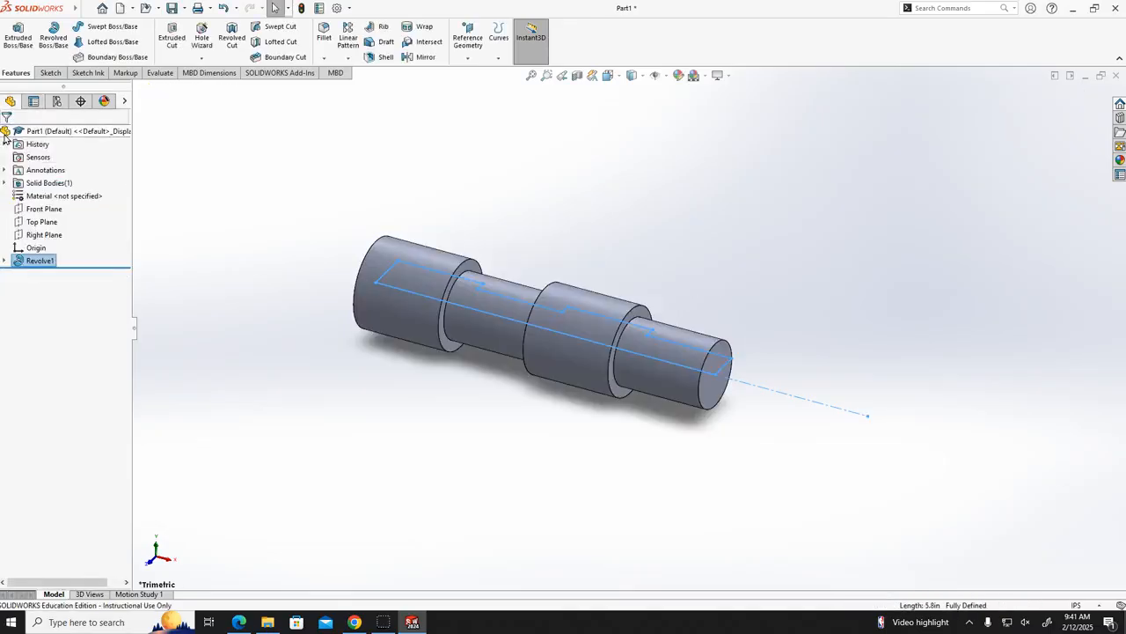
- Switch to Piston.pdf in the browser and trace the upper half of the piston's section profile with a red pen
click(238, 622)
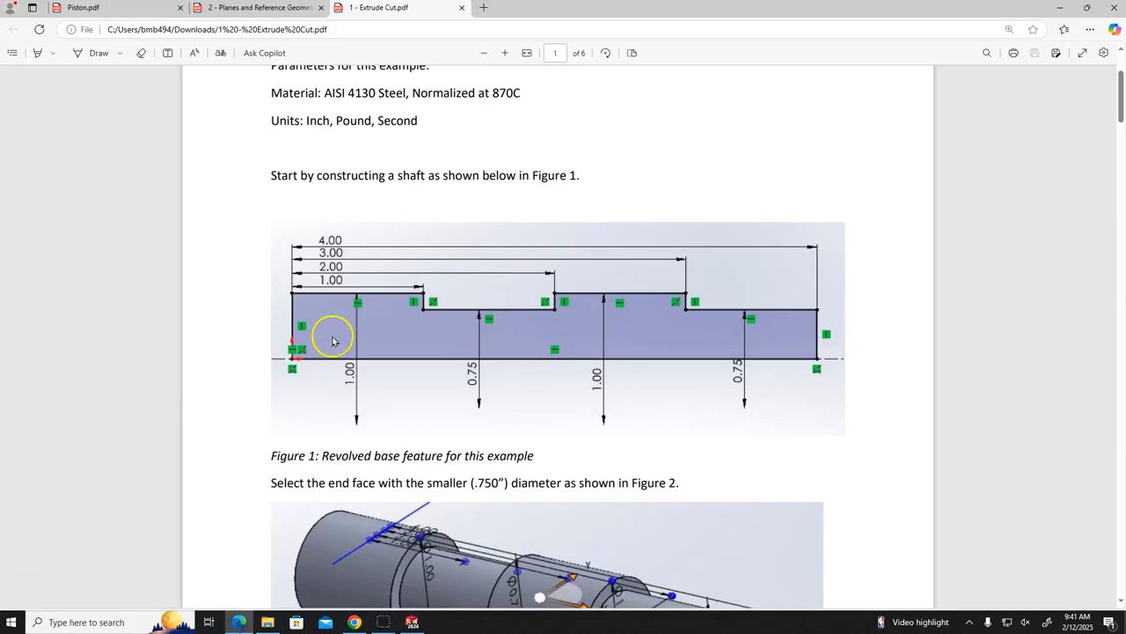
click(91, 9)
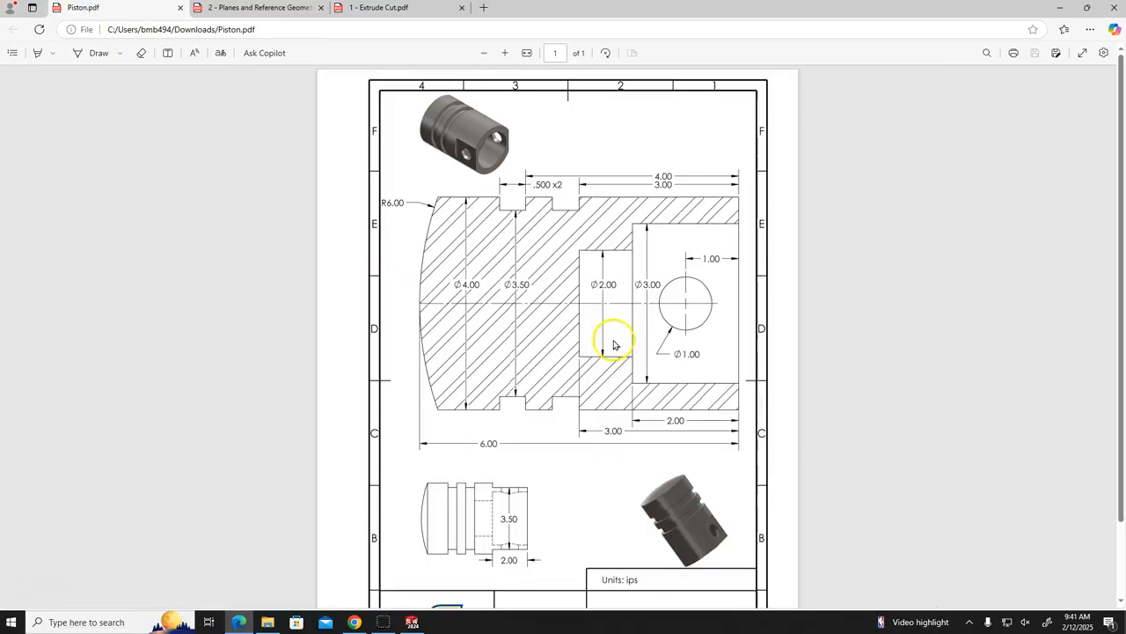
click(96, 54)
click(119, 54)
click(153, 122)
mouse_move(420, 303)
mouse_down()
mouse_move(556, 307)
mouse_move(574, 261)
mouse_move(627, 246)
mouse_up()
scroll(627, 234, down, 1)
mouse_move(420, 243)
mouse_down()
mouse_move(544, 245)
mouse_move(577, 191)
mouse_move(630, 191)
mouse_move(700, 152)
mouse_move(728, 161)
mouse_up()
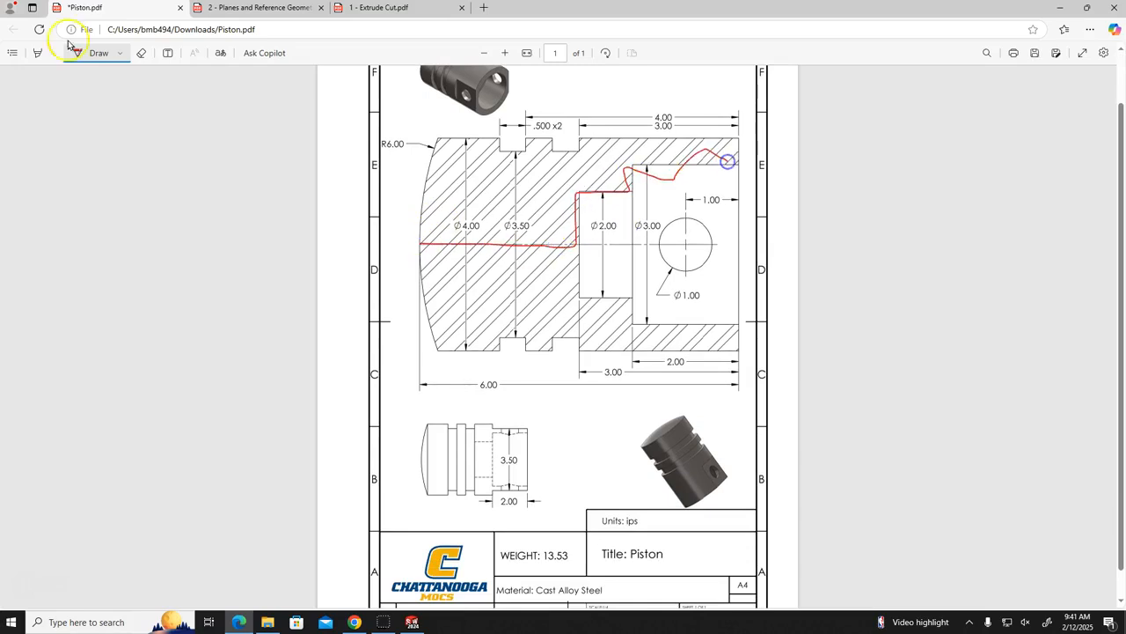
mouse_move(635, 165)
mouse_down()
mouse_move(743, 166)
mouse_move(613, 133)
mouse_up()
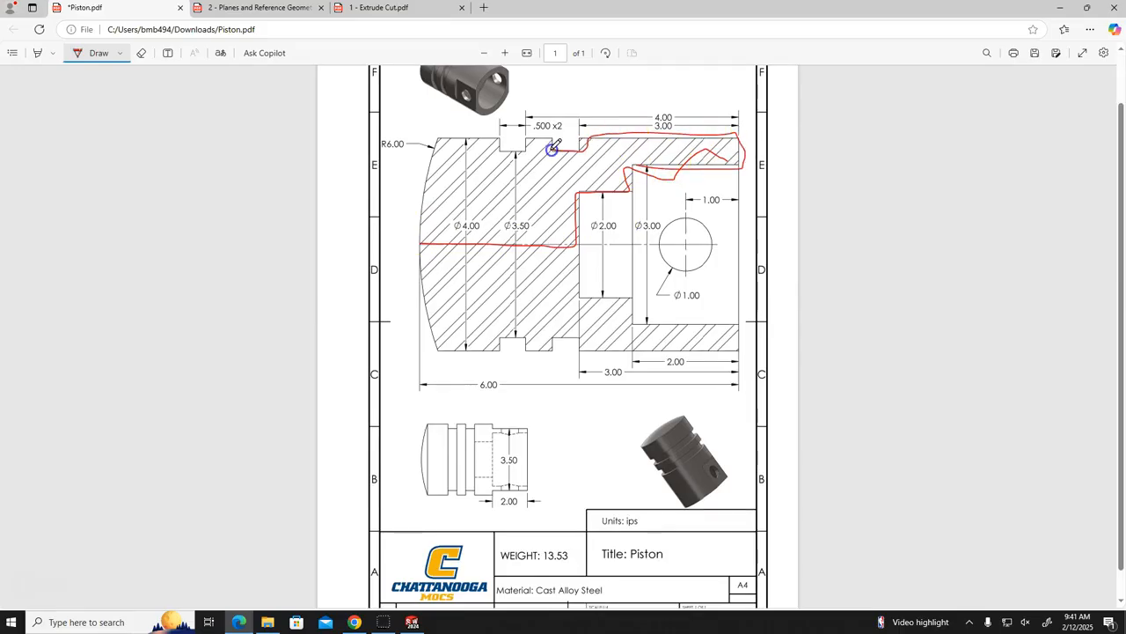
drag(501, 146, 491, 139)
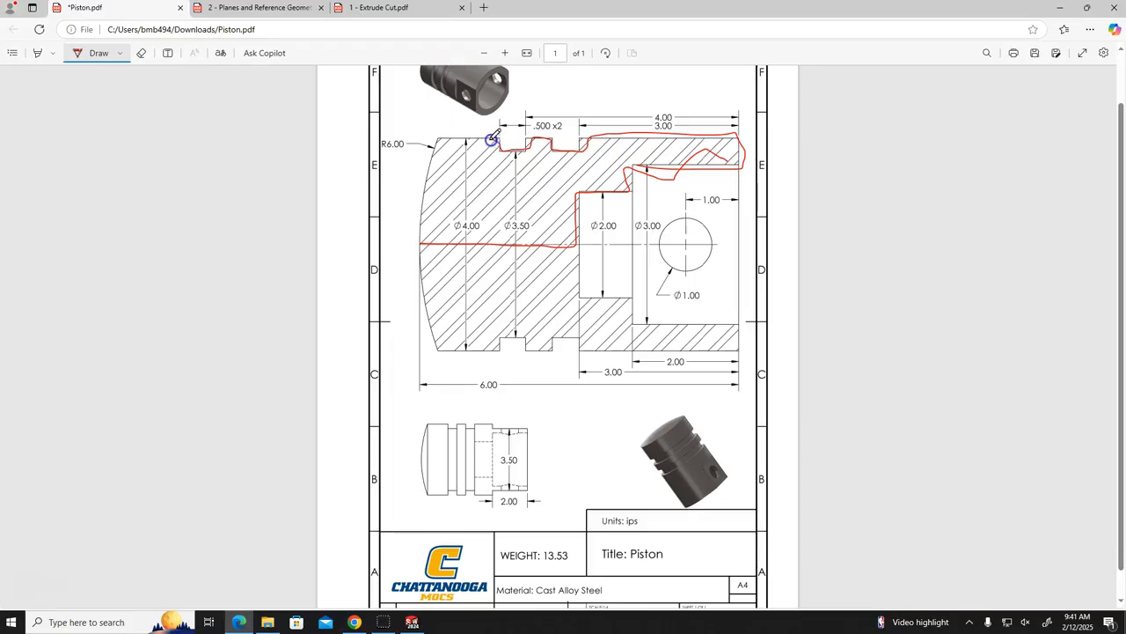
drag(428, 168, 415, 236)
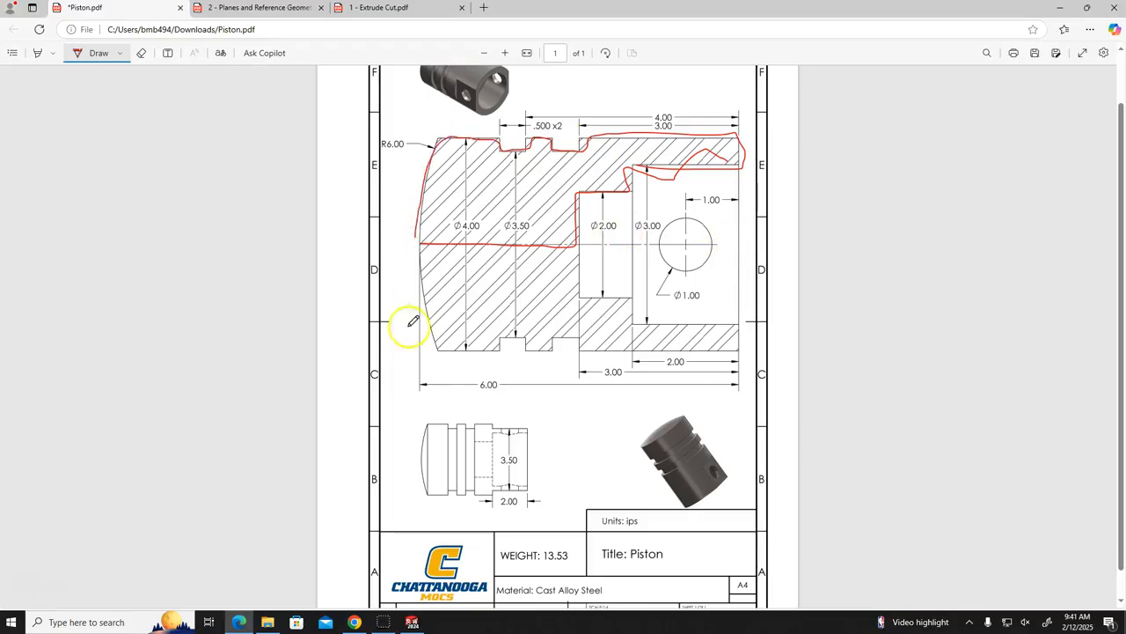
- Cross out the lower half of the piston section in Piston.pdf with red pen strokes
drag(399, 284, 668, 378)
drag(639, 289, 450, 377)
drag(658, 302, 736, 354)
drag(715, 314, 666, 381)
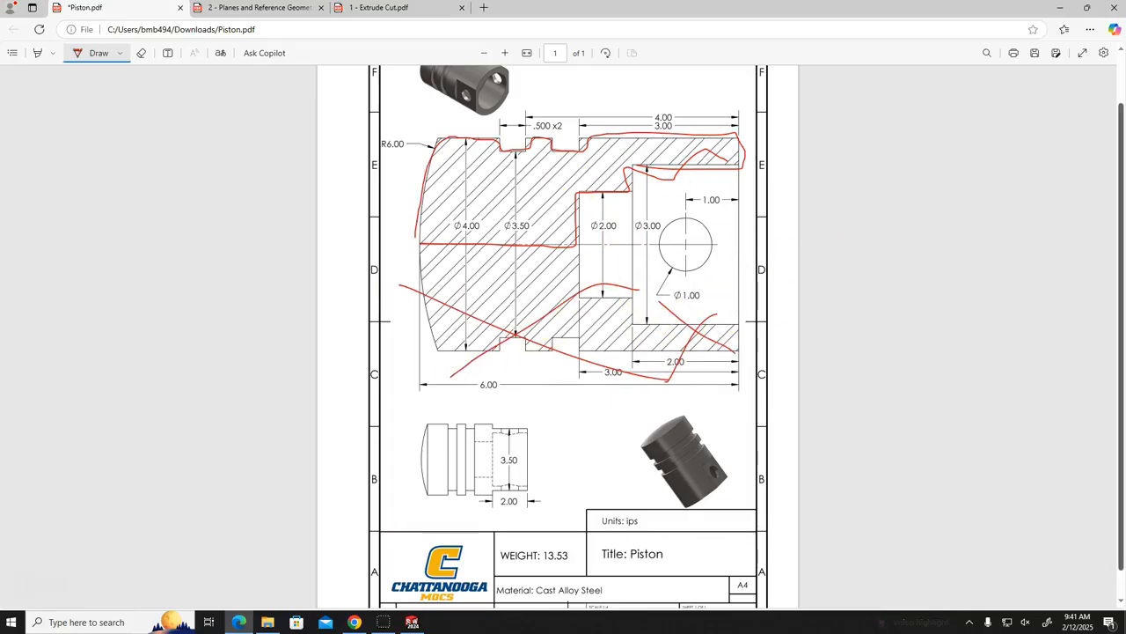
- Read Figures 2 and 3 of the Extrude Cut PDF for the sketch face and keyway bore dimensions, and return to SOLIDWORKS
click(377, 8)
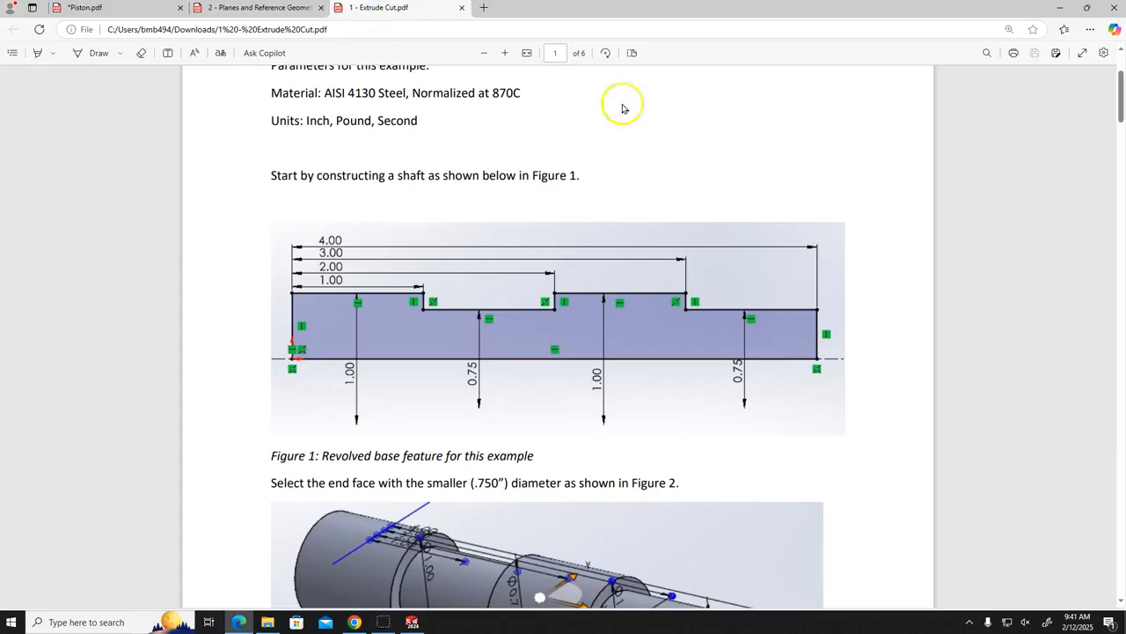
scroll(585, 296, down, 2)
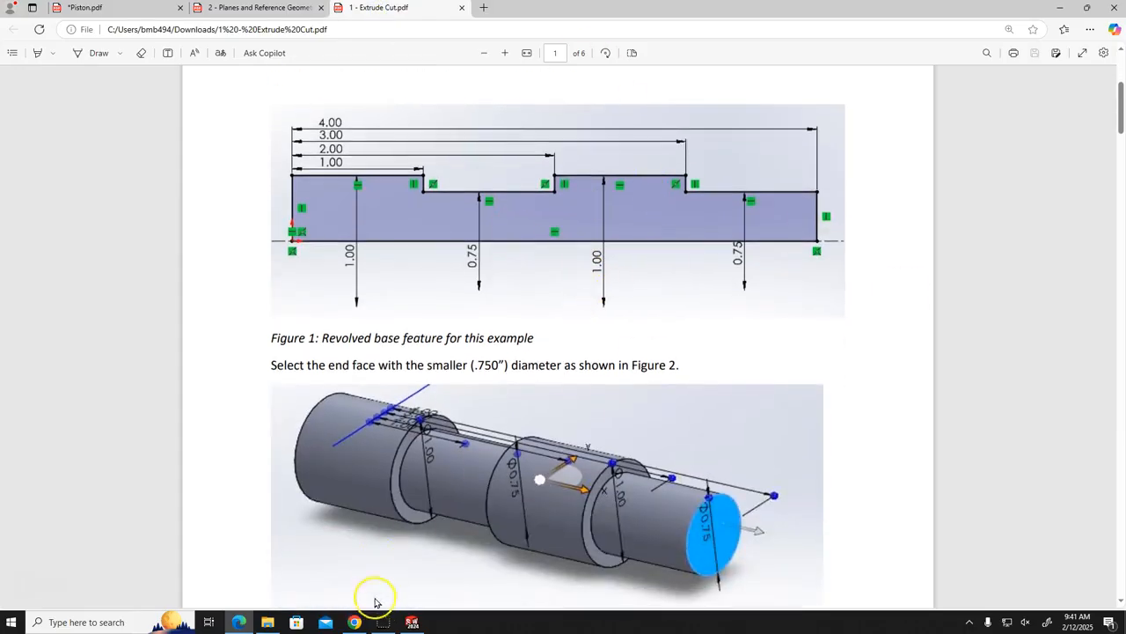
click(411, 622)
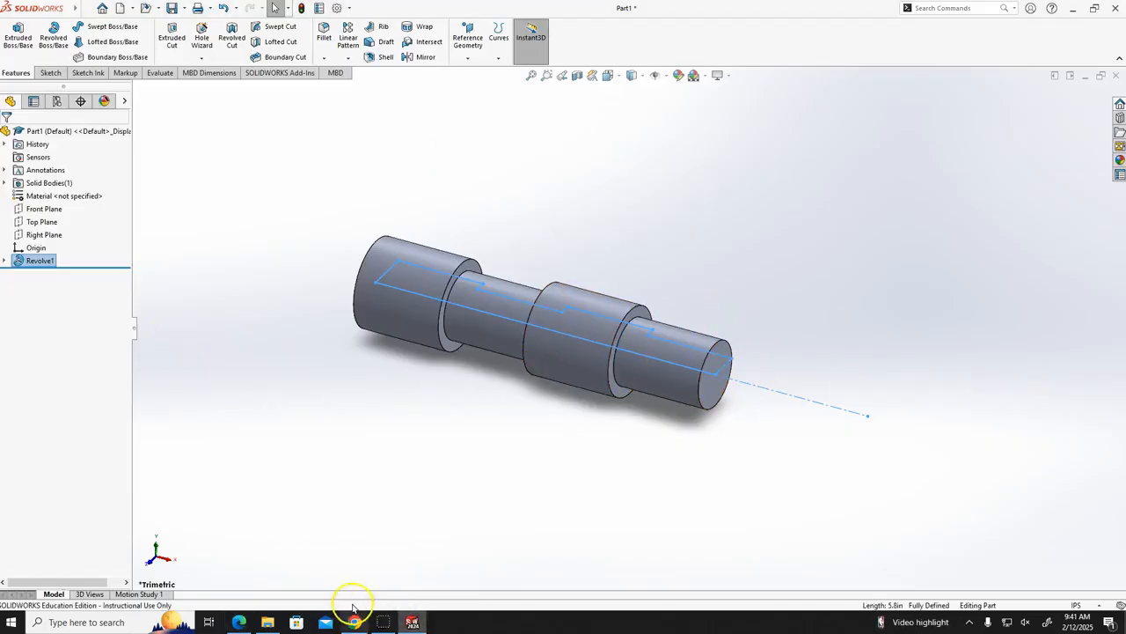
click(239, 622)
scroll(696, 402, down, 5)
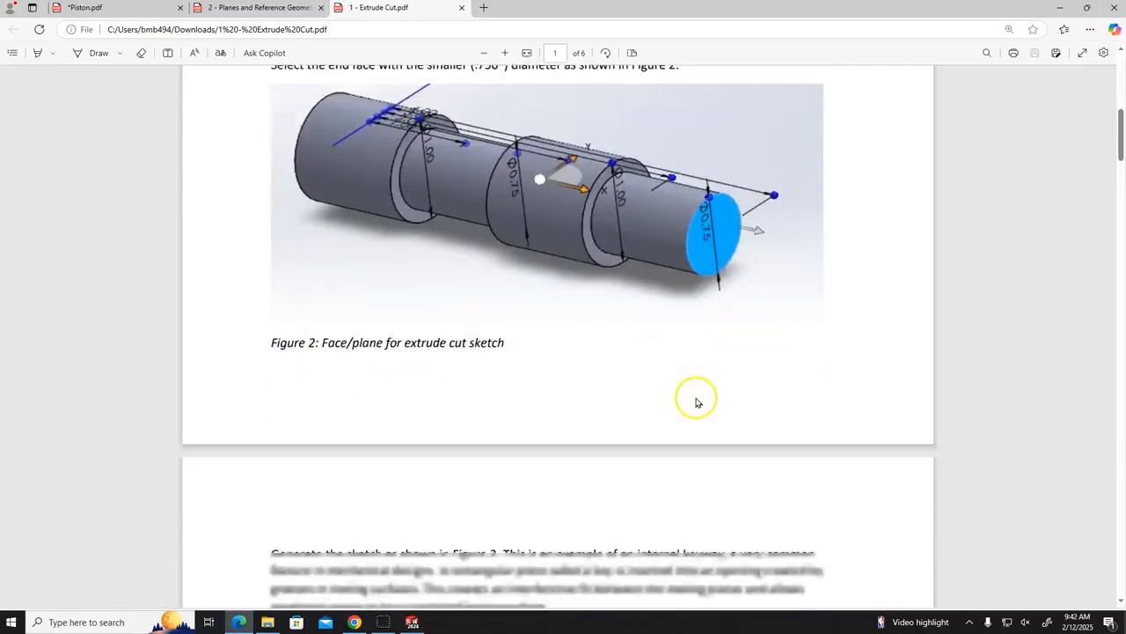
scroll(695, 402, down, 2)
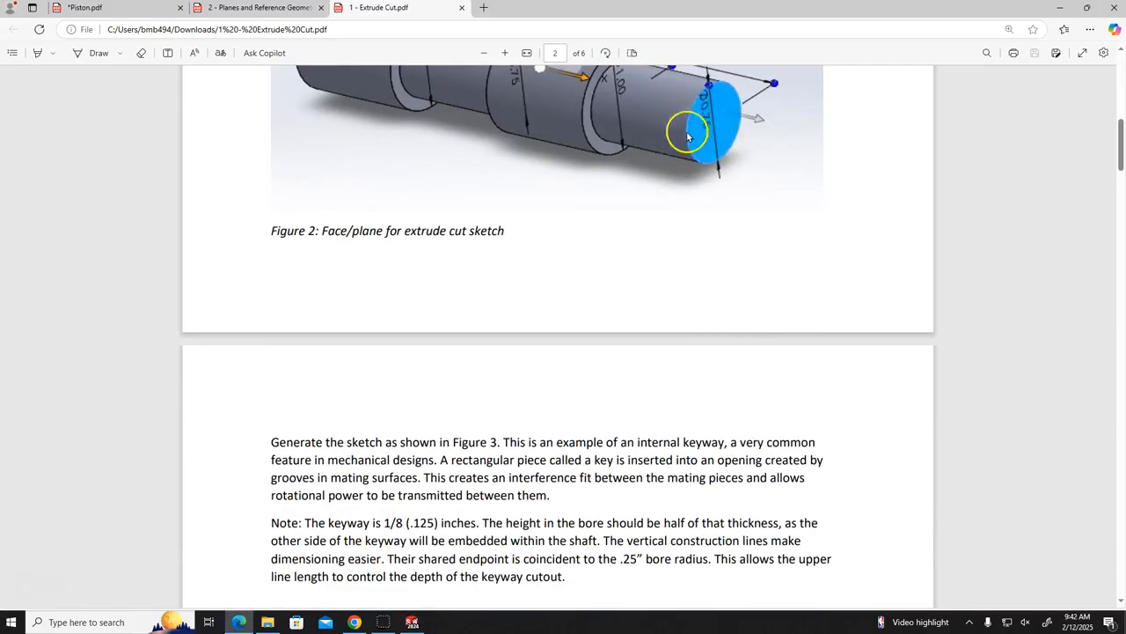
scroll(583, 335, down, 3)
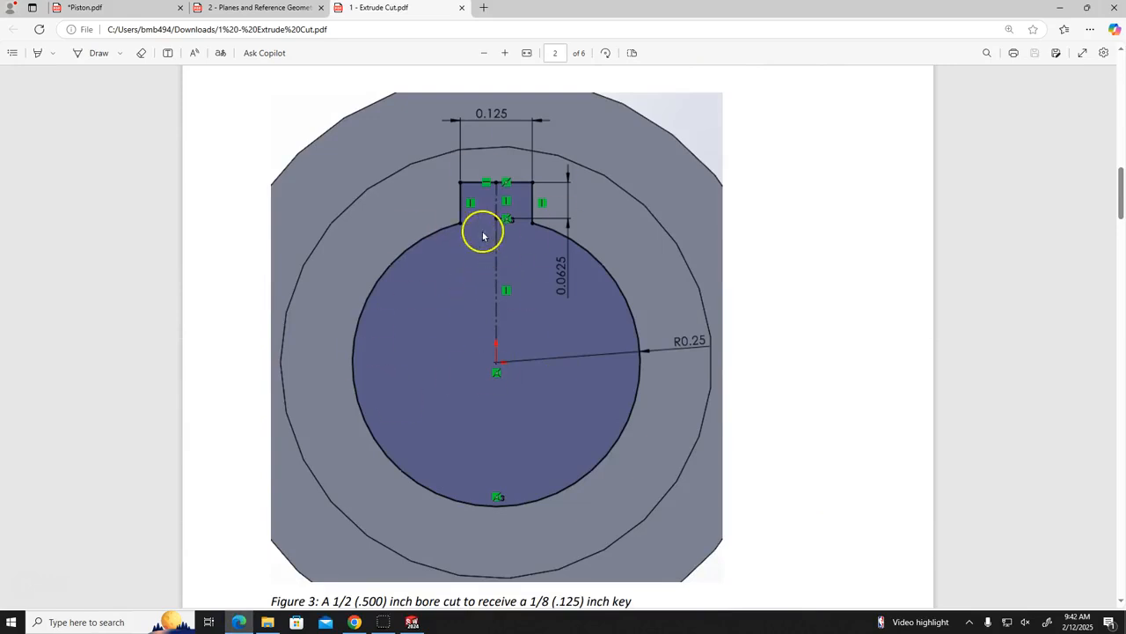
click(411, 622)
- Start a new sketch on the shaft's smaller 0.75 in diameter end face
scroll(716, 385, down, 3)
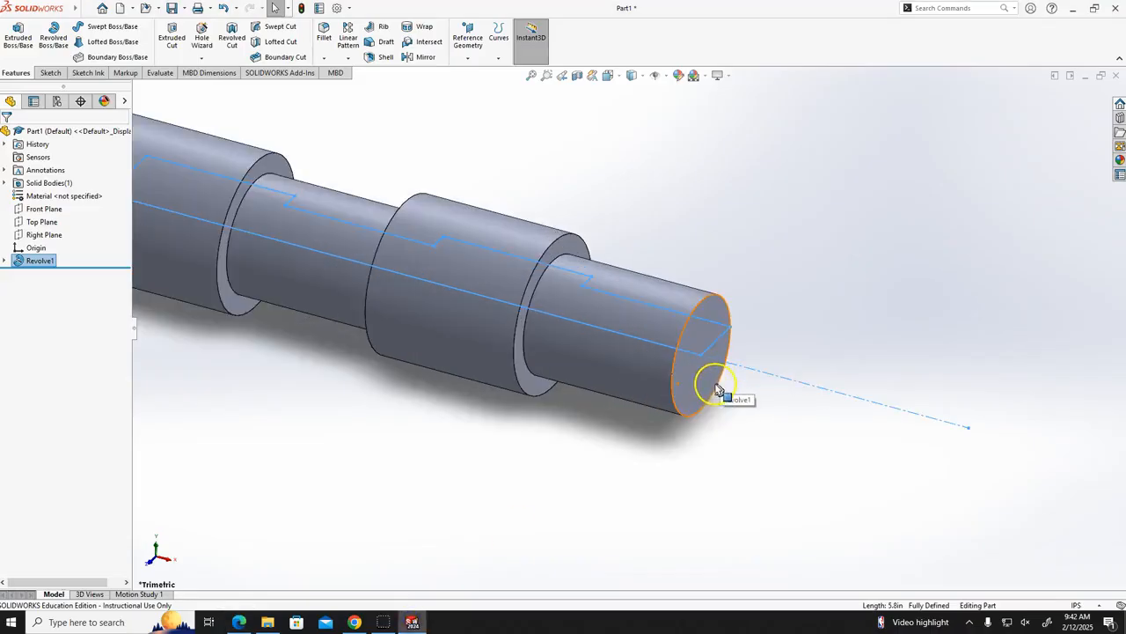
scroll(715, 386, down, 2)
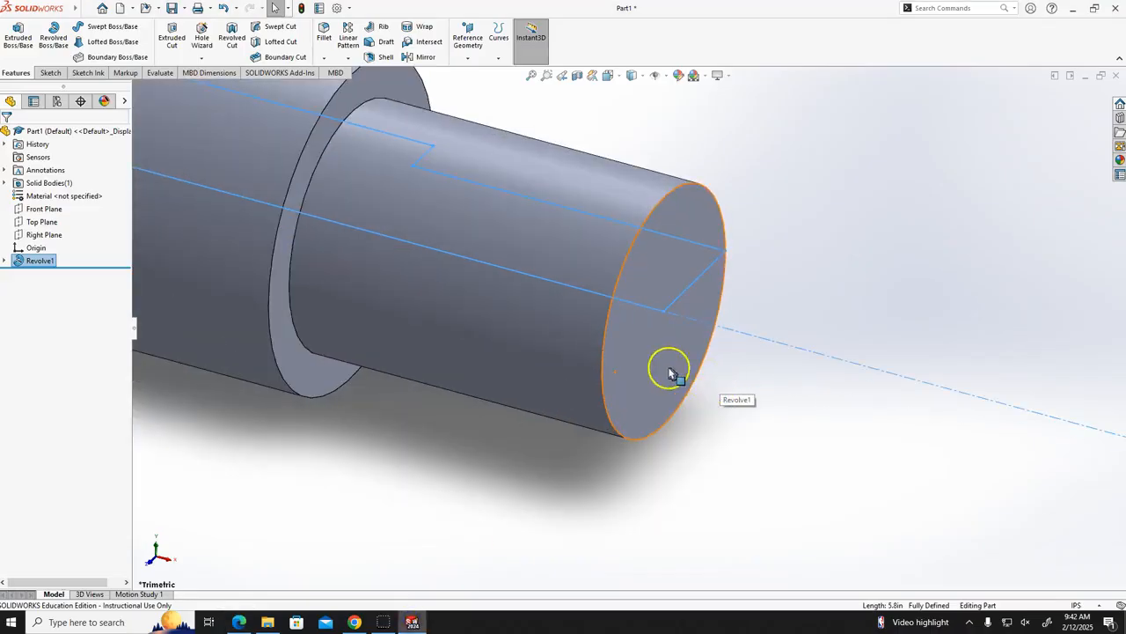
click(631, 399)
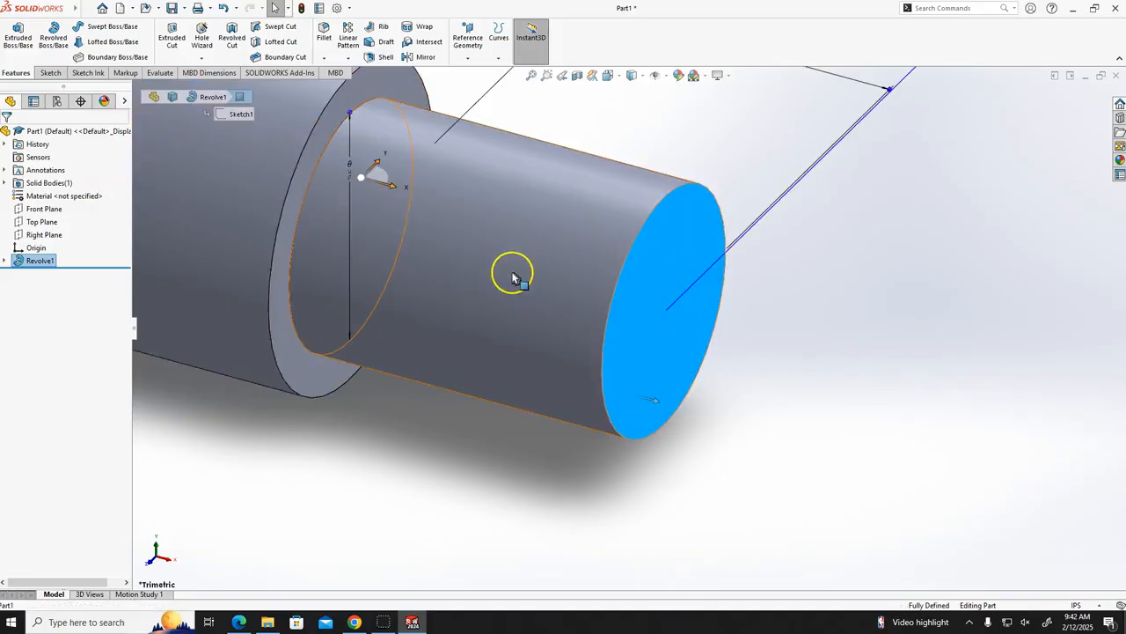
scroll(514, 269, up, 4)
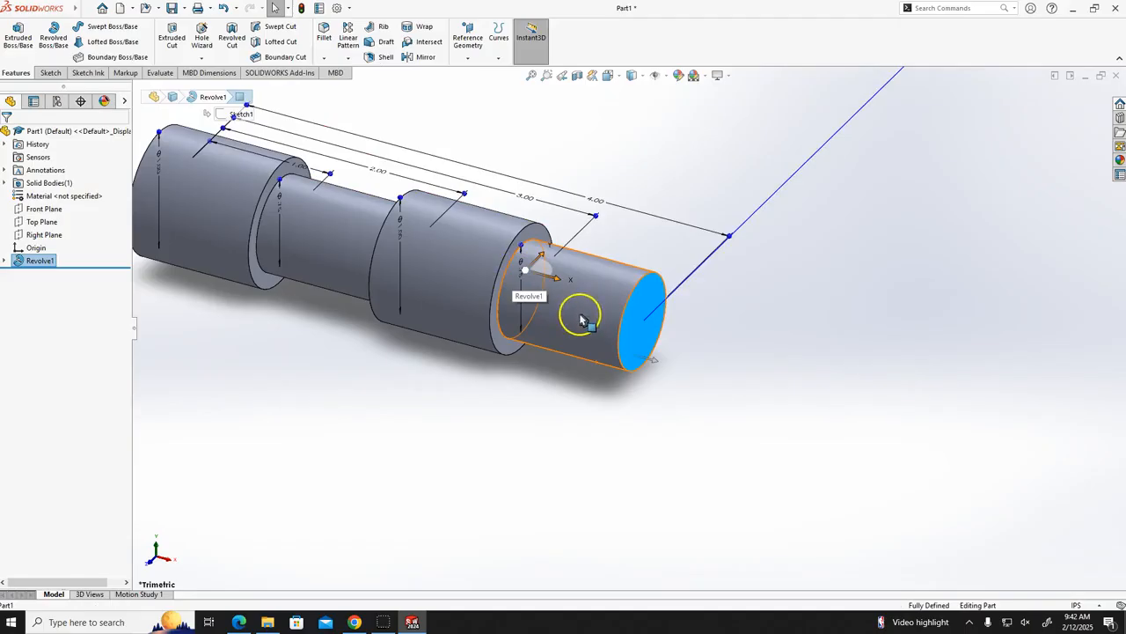
middle_drag(269, 390, 468, 447)
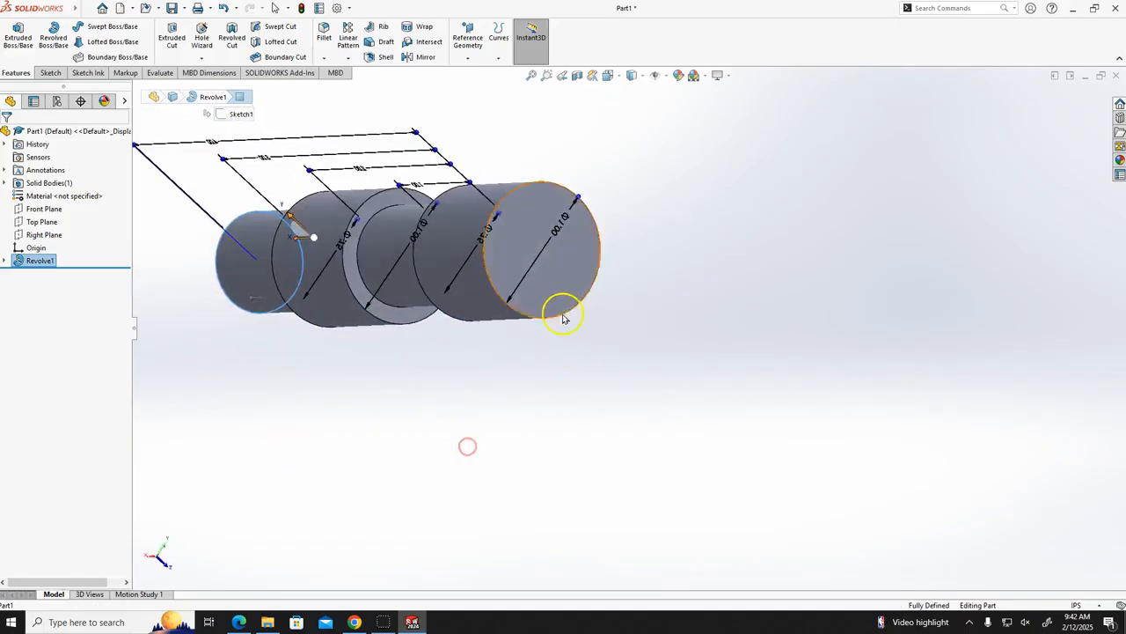
middle_drag(792, 397, 576, 561)
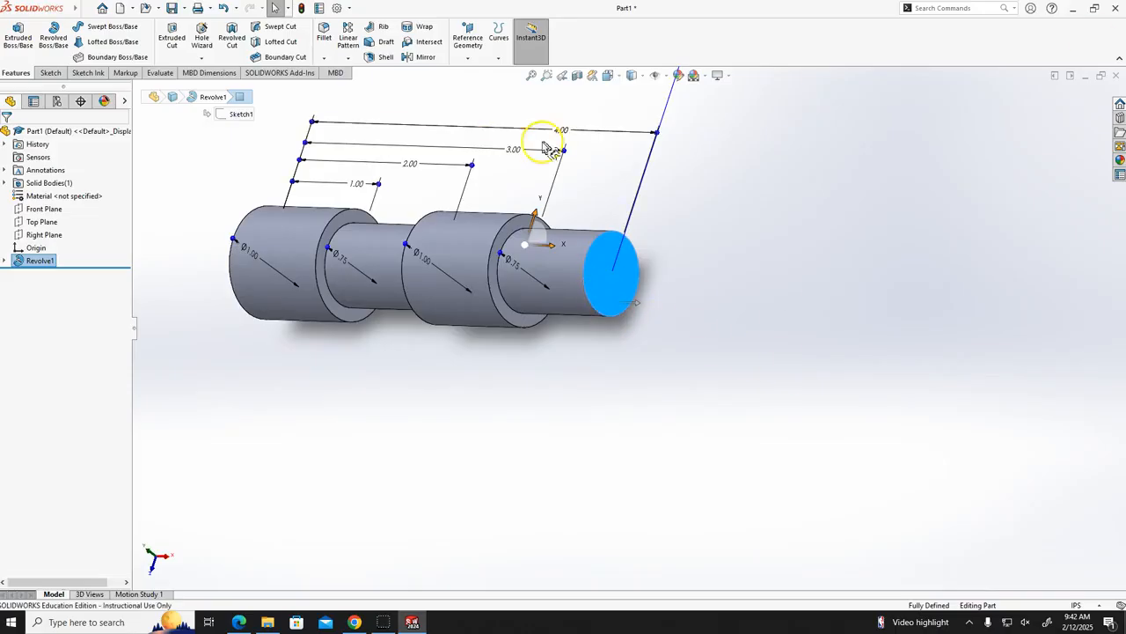
click(51, 72)
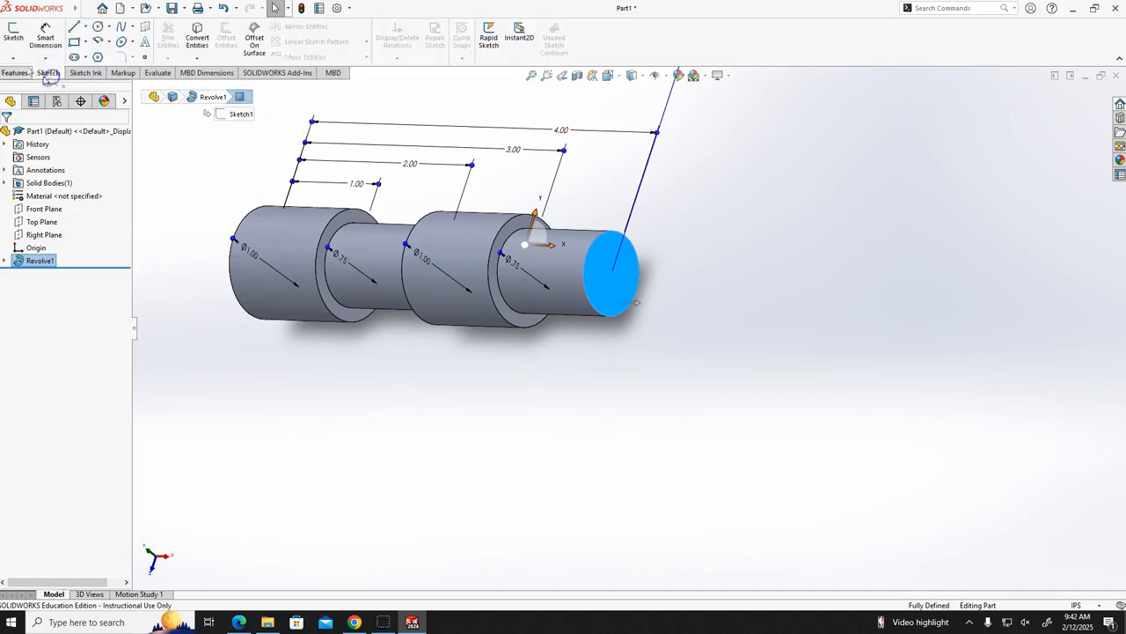
click(13, 37)
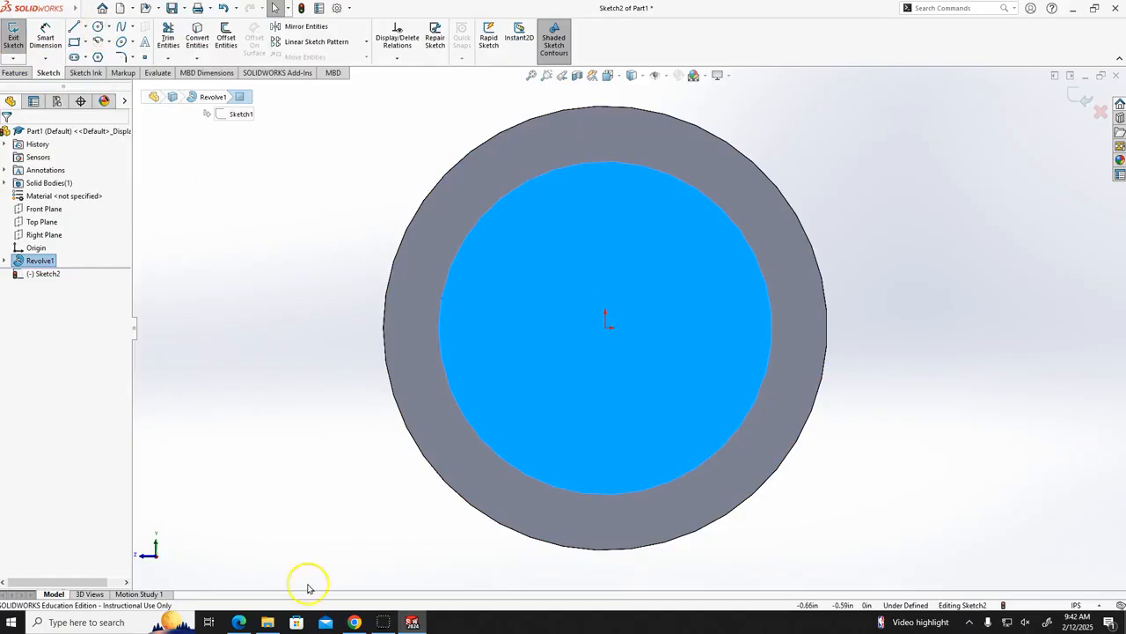
- Check Figure 3 in the Extrude Cut PDF and sketch a circle of about 0.24 in radius centered on the origin in SOLIDWORKS
click(239, 622)
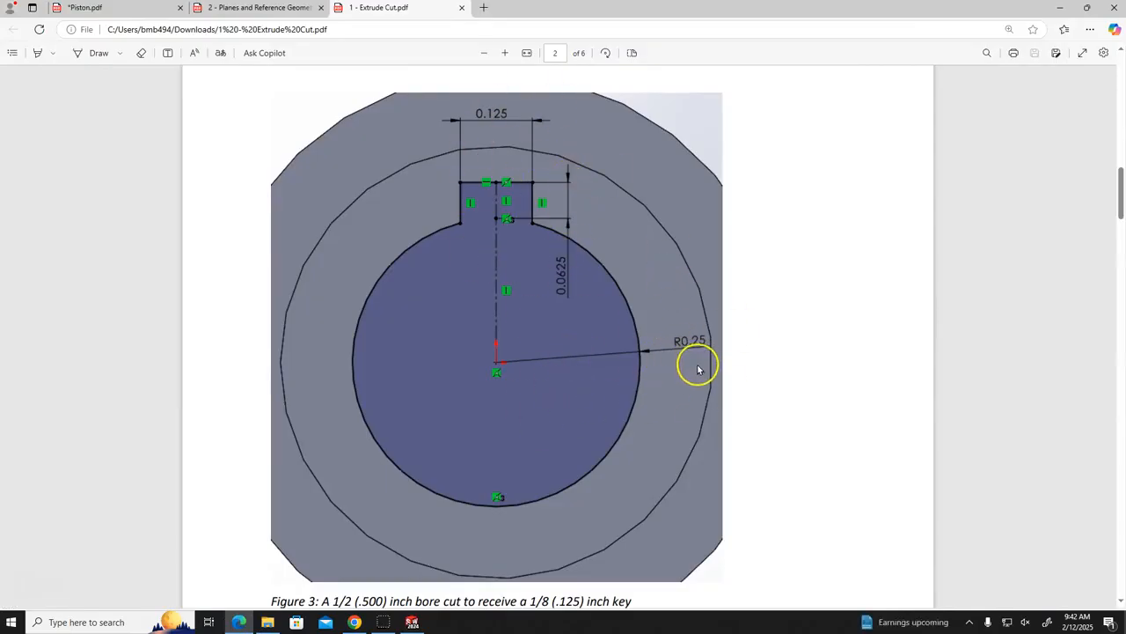
click(411, 622)
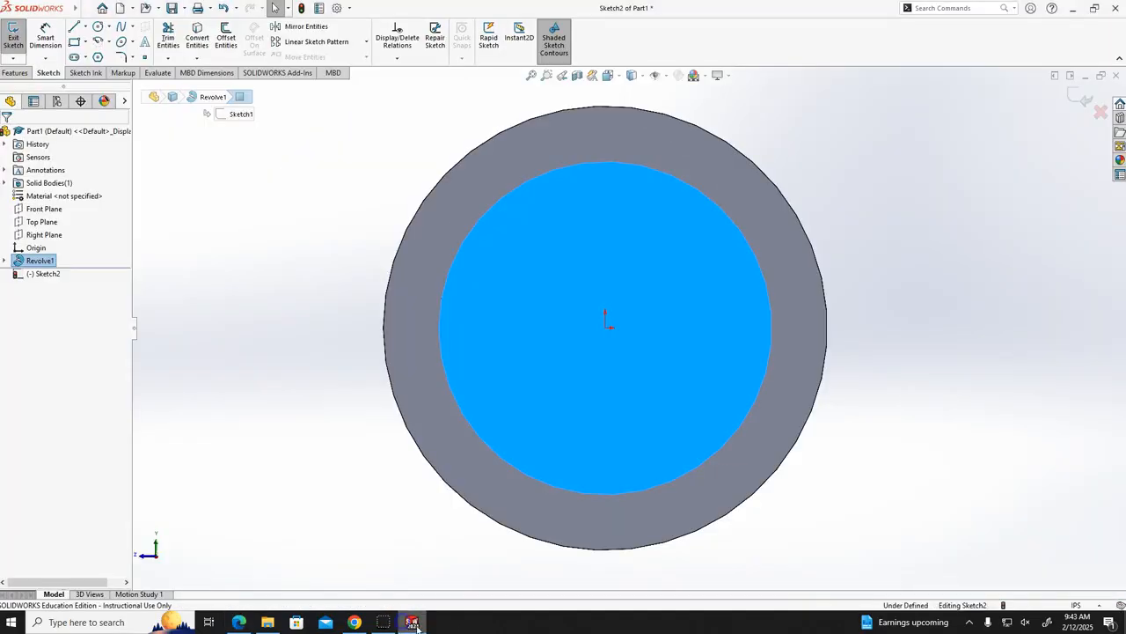
click(96, 27)
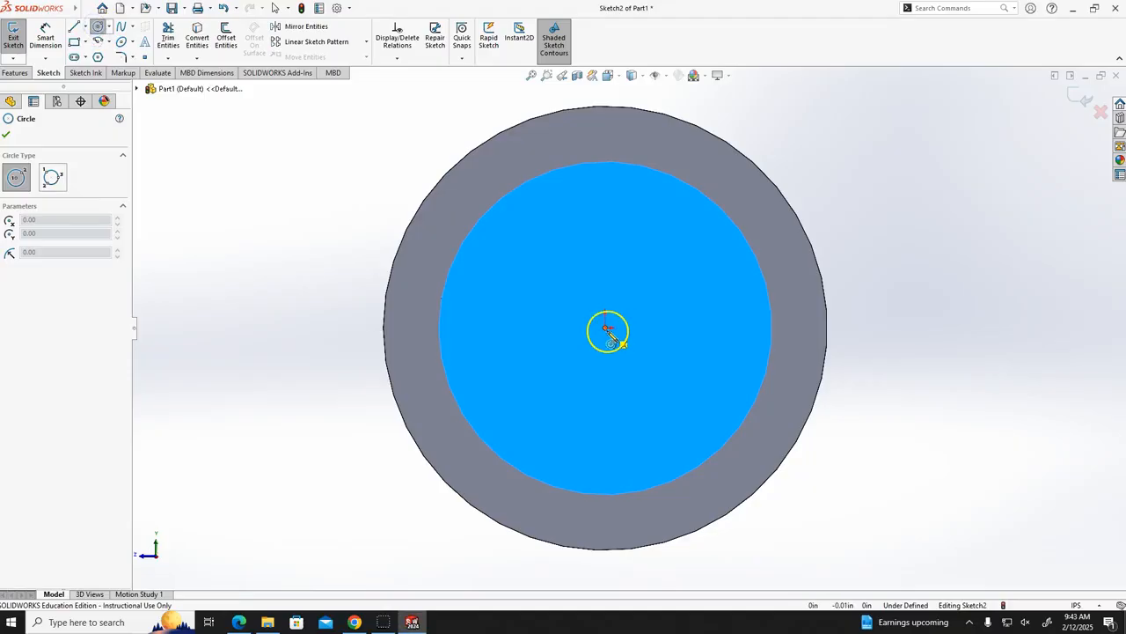
click(607, 327)
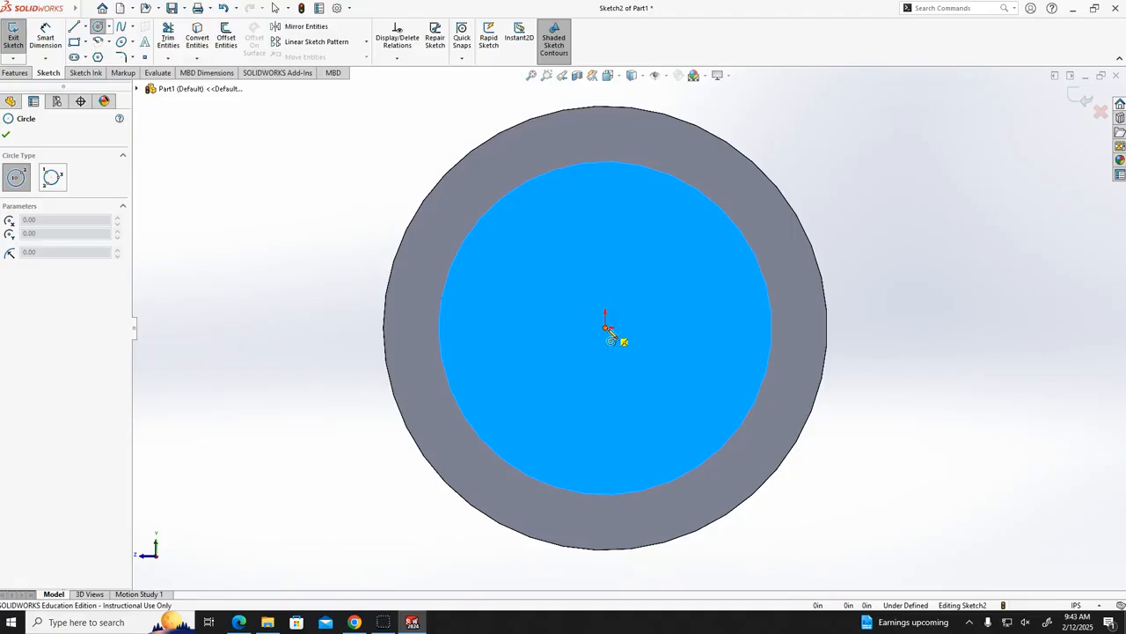
click(607, 328)
drag(607, 328, 669, 411)
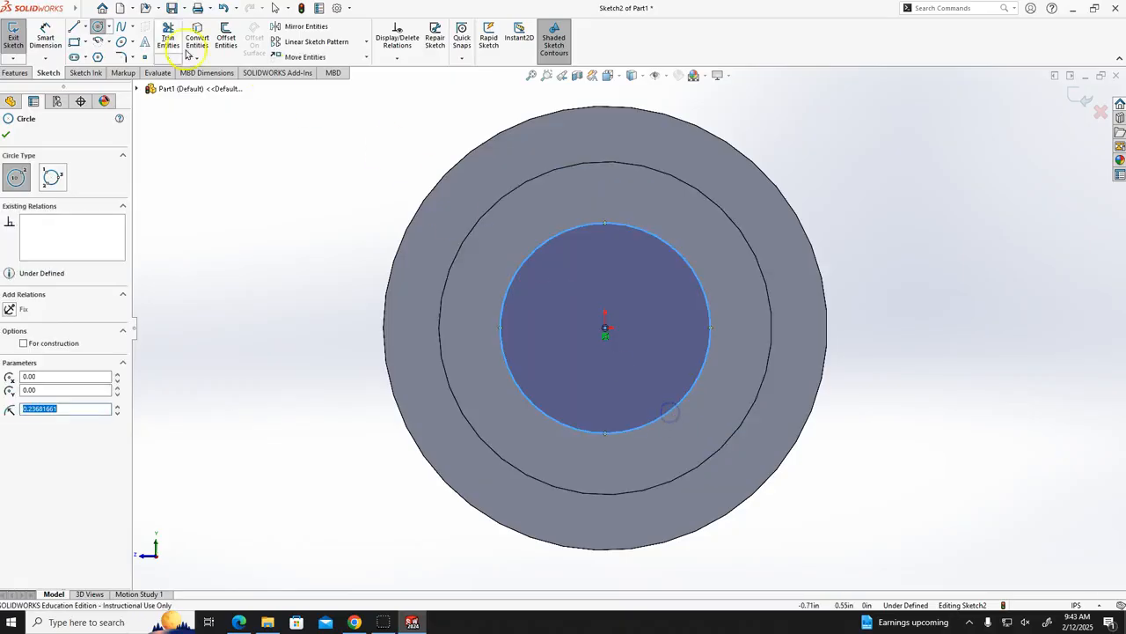
- Dimension the sketched bore circle with a diameter of 0.5 in
click(46, 34)
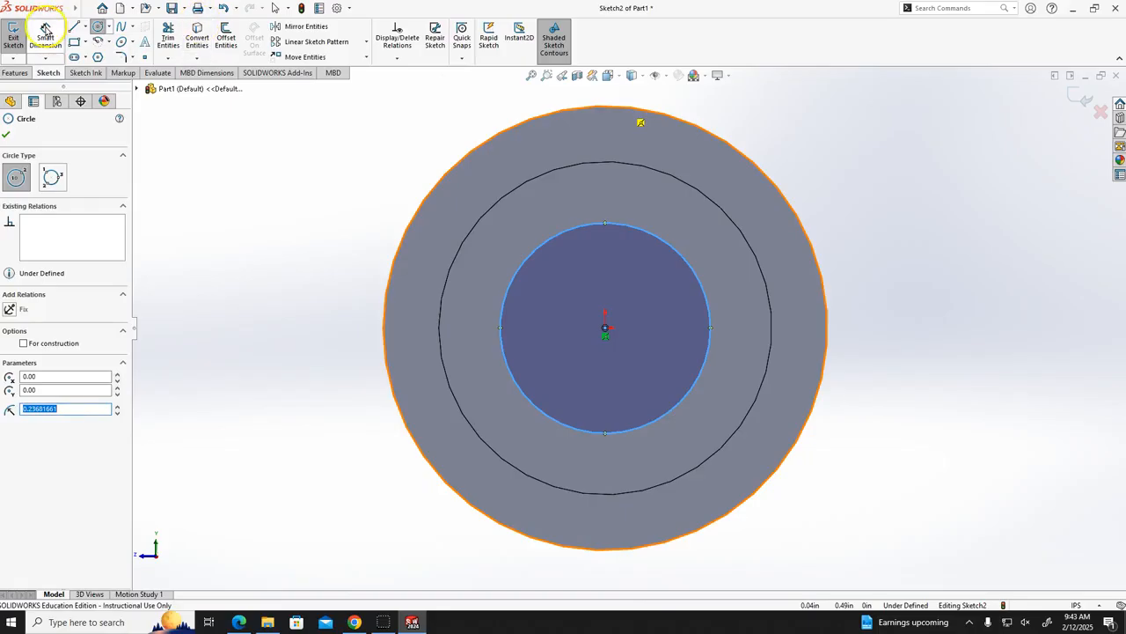
click(704, 286)
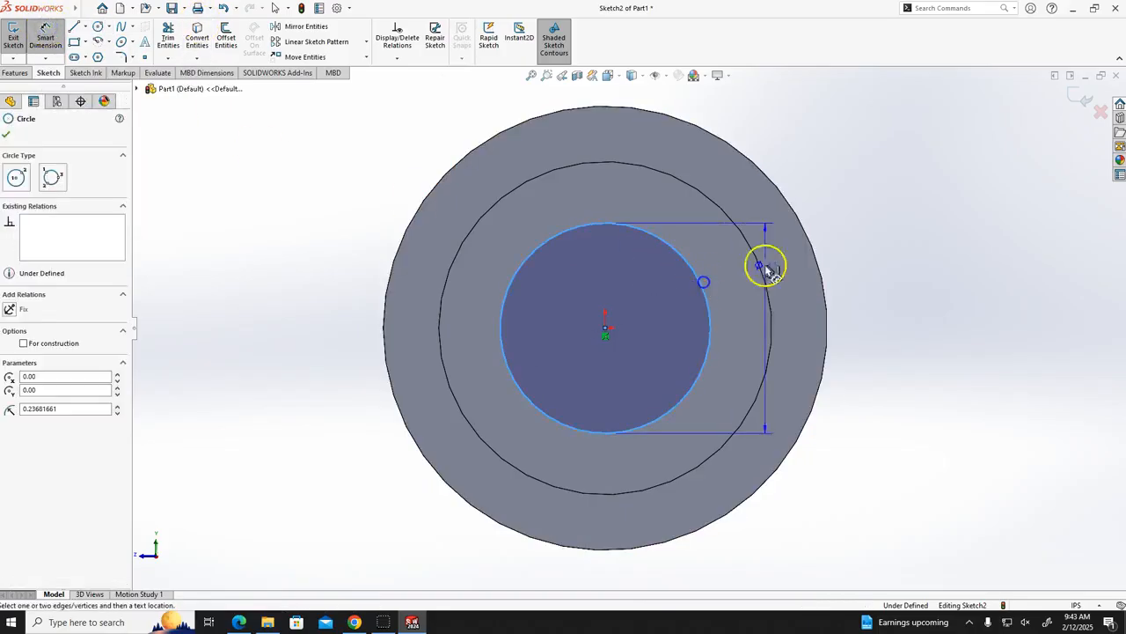
click(865, 182)
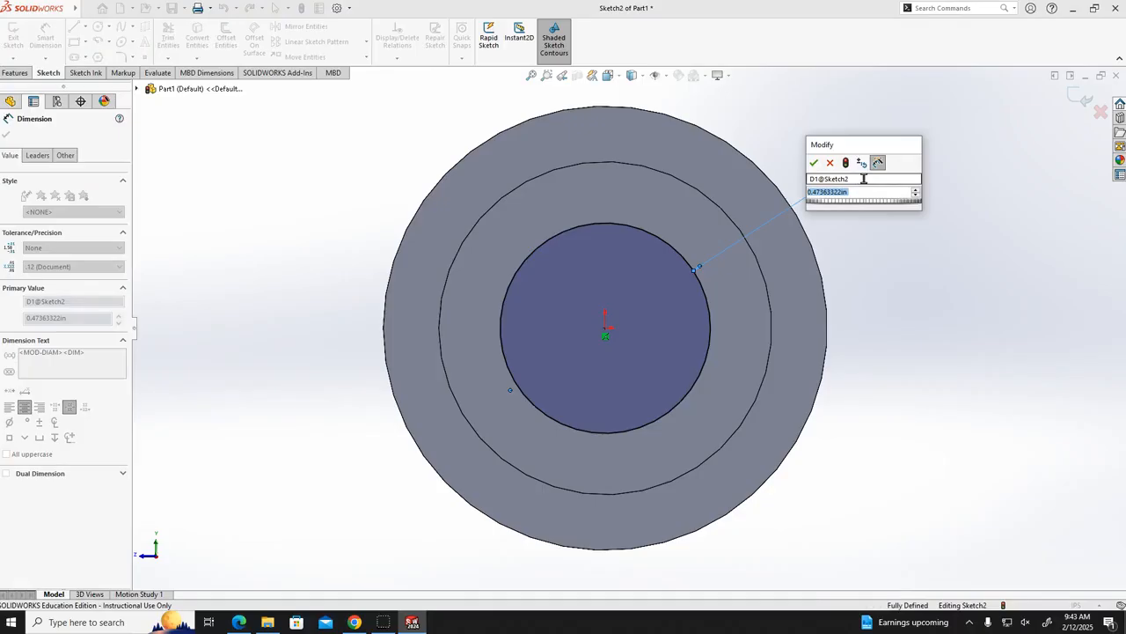
text(.5)
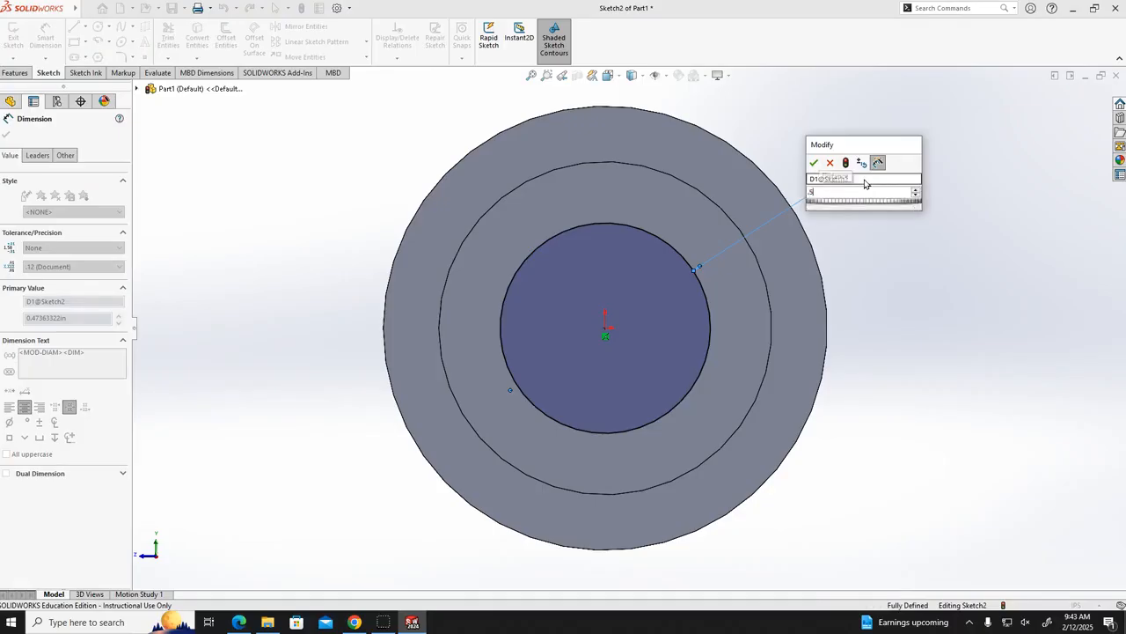
key(Return)
click(860, 317)
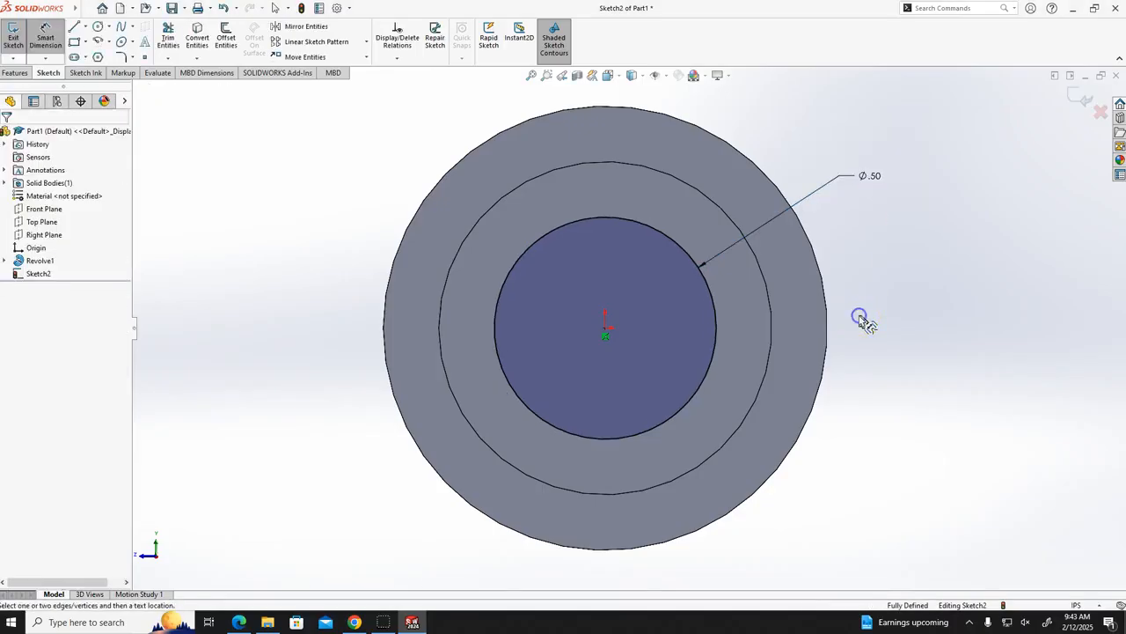
key(Escape)
- Change the bore circle's diameter dimension to display as a radius
click(869, 176)
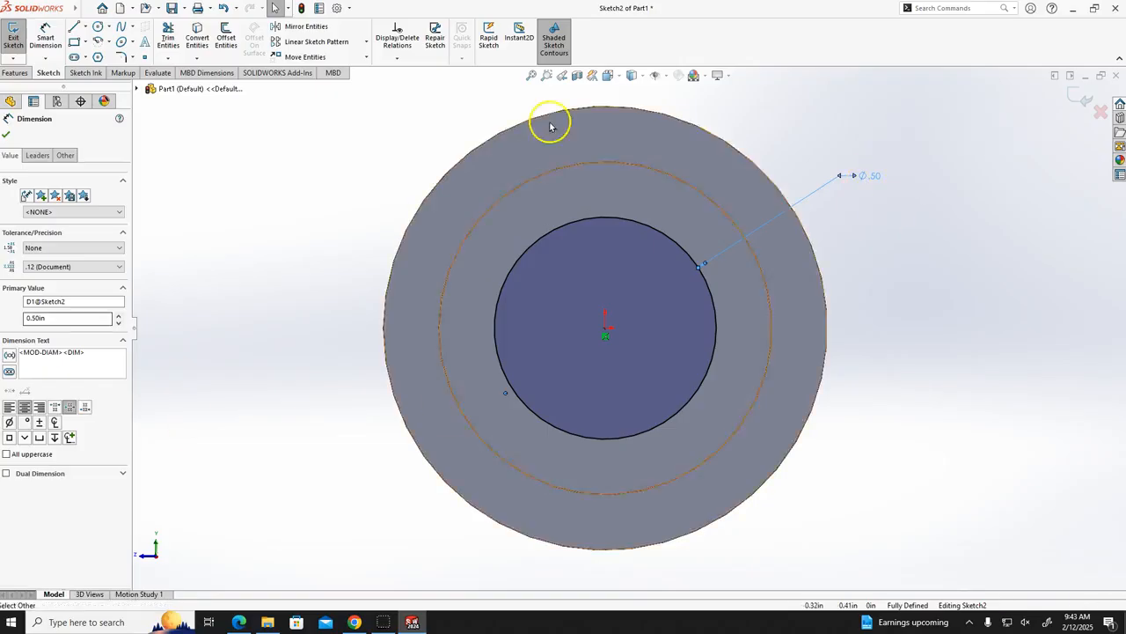
click(807, 194)
click(814, 190)
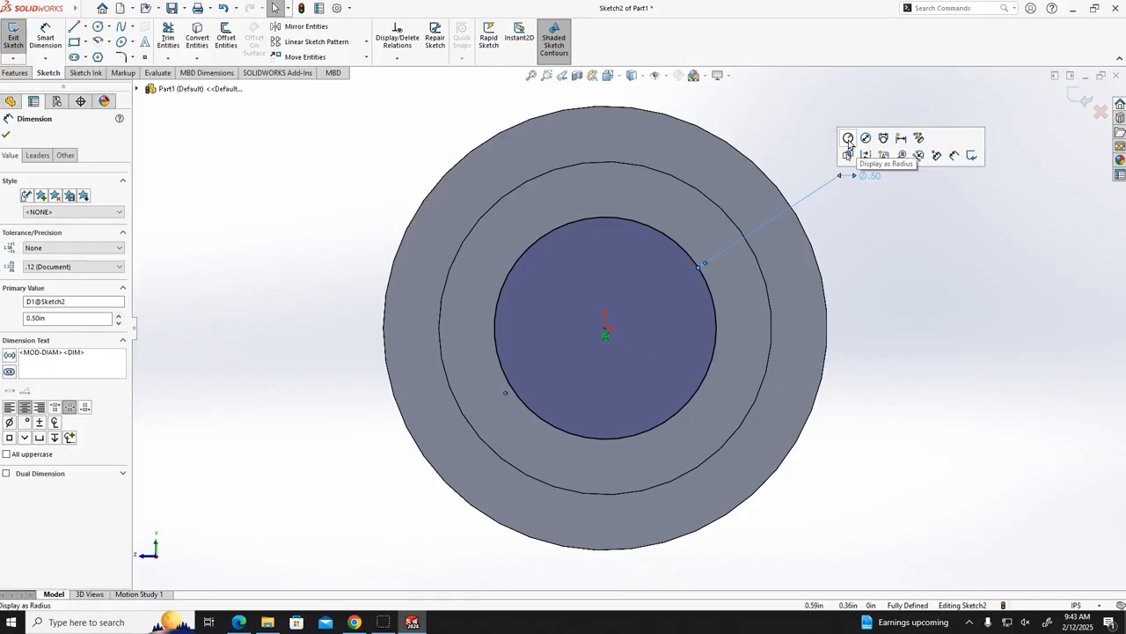
click(848, 141)
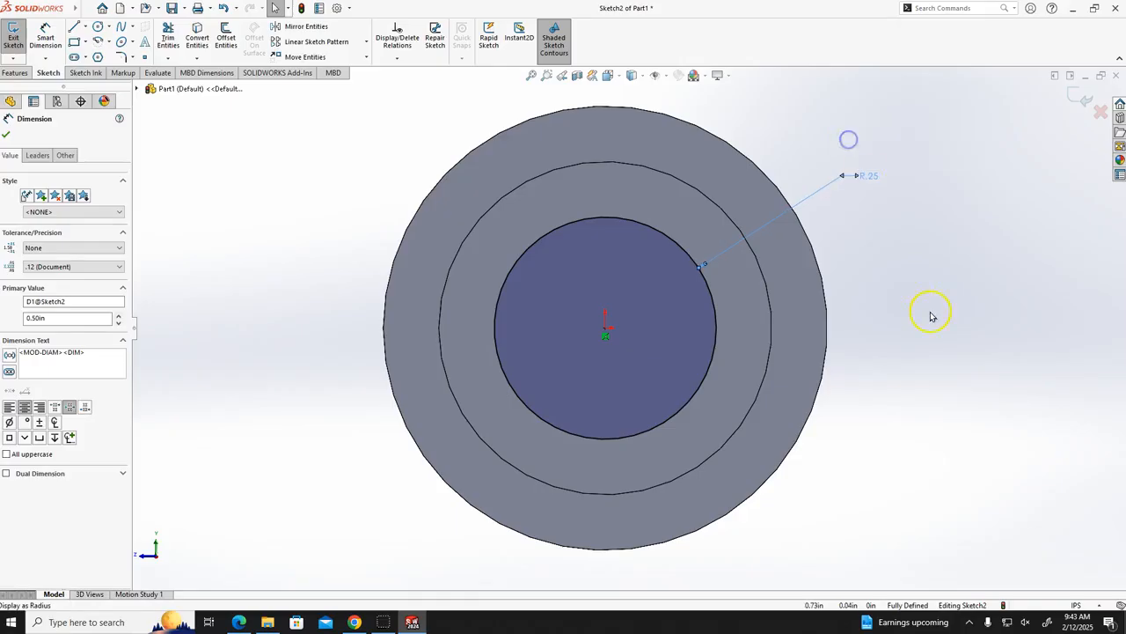
click(921, 262)
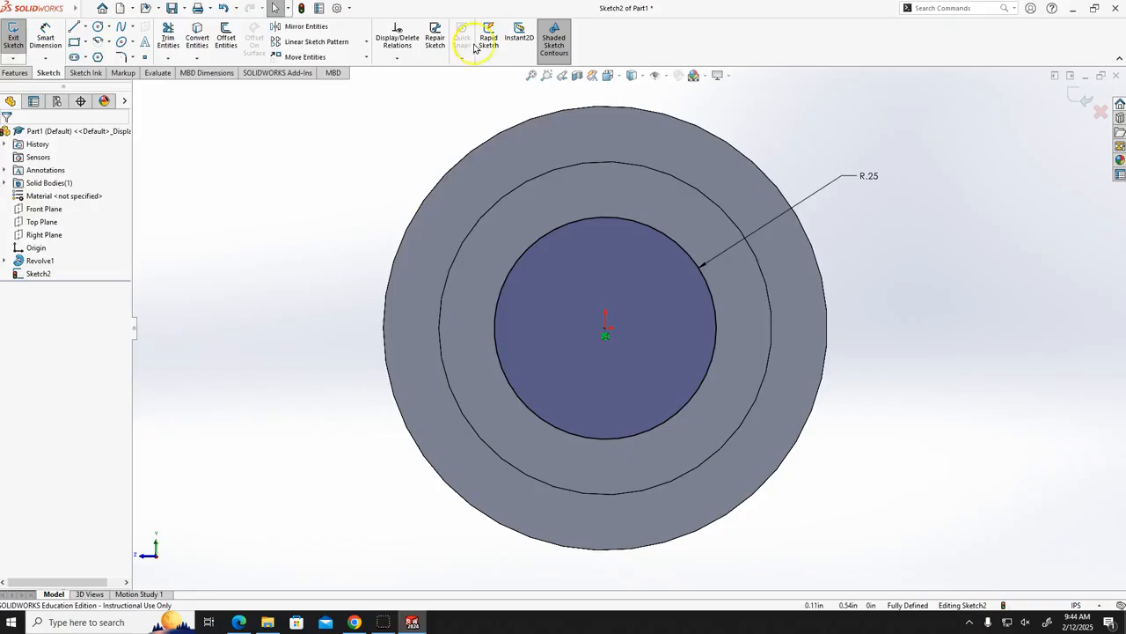
- Sketch a vertical centerline about 0.45 in long from the origin upward past the bore circle
click(85, 27)
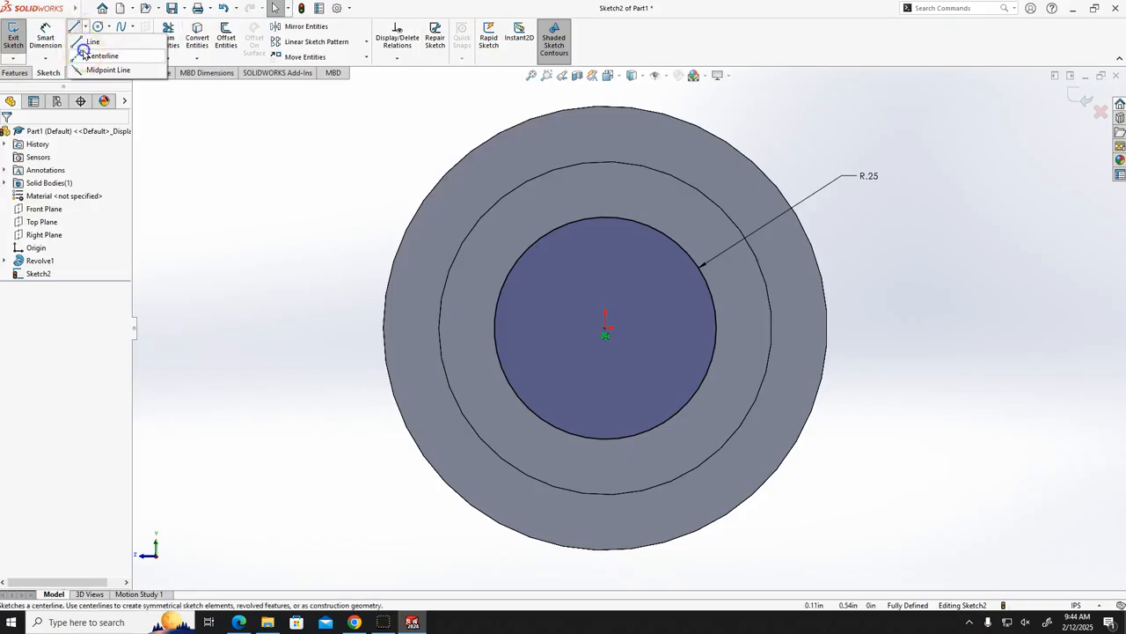
click(84, 54)
drag(607, 332, 607, 134)
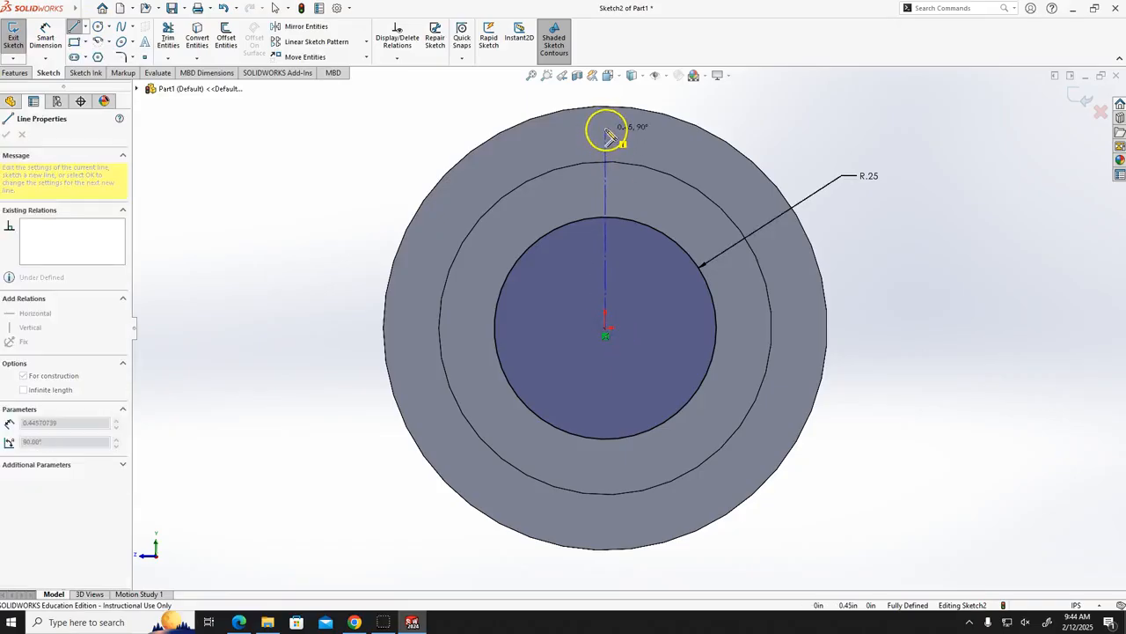
click(607, 132)
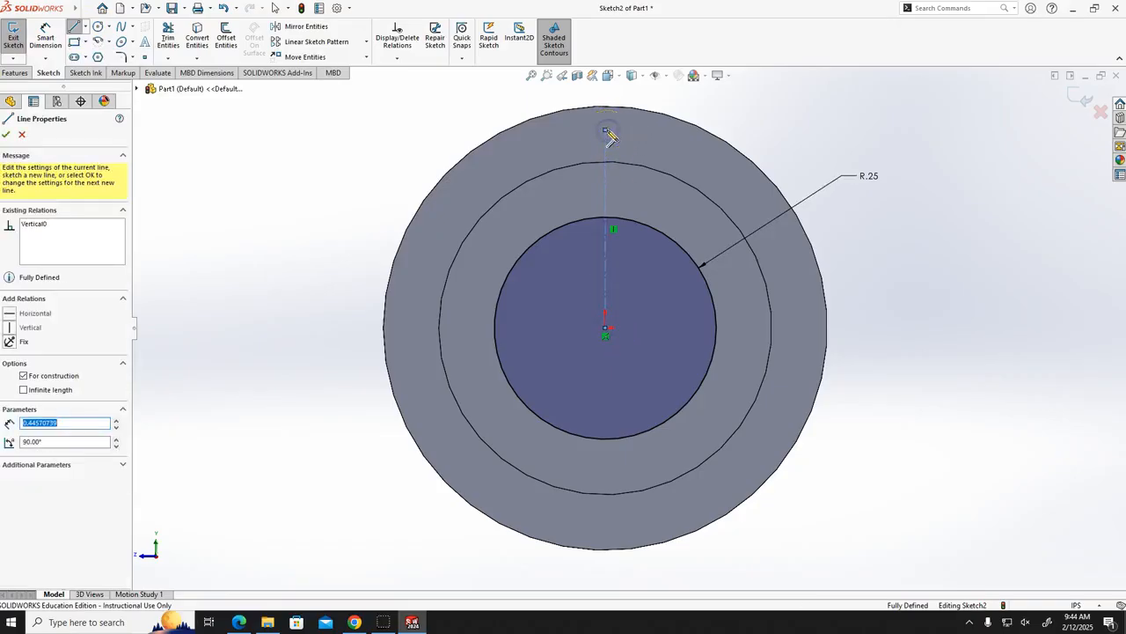
key(Escape)
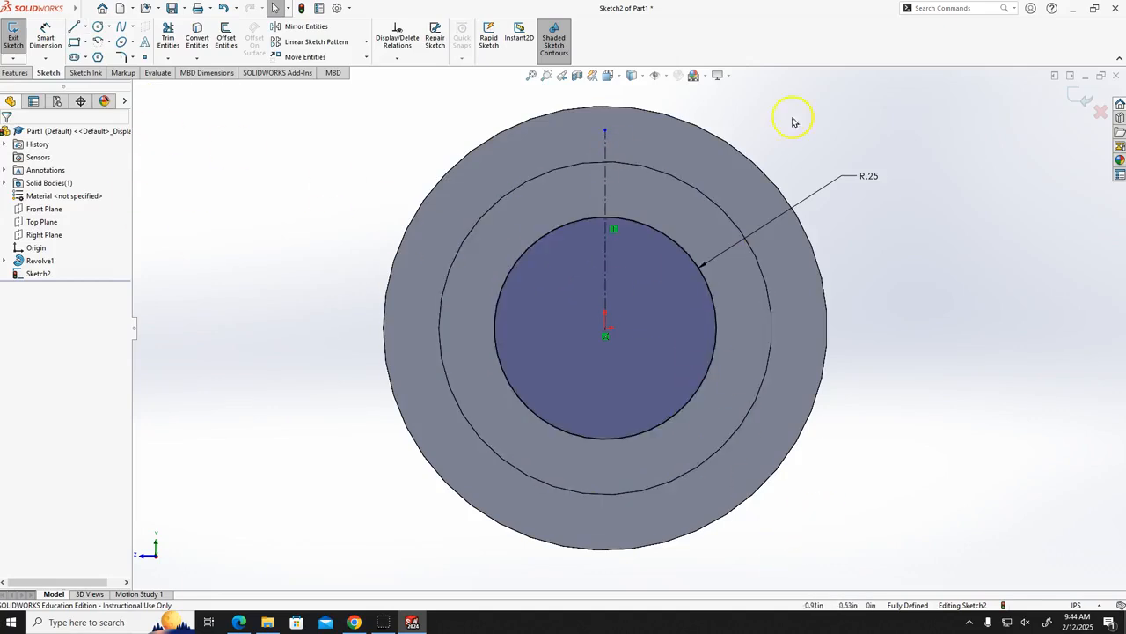
- Sketch a horizontal line about 0.16 in long above the bore circle, crossing the vertical centerline, as the keyway's top edge
click(74, 27)
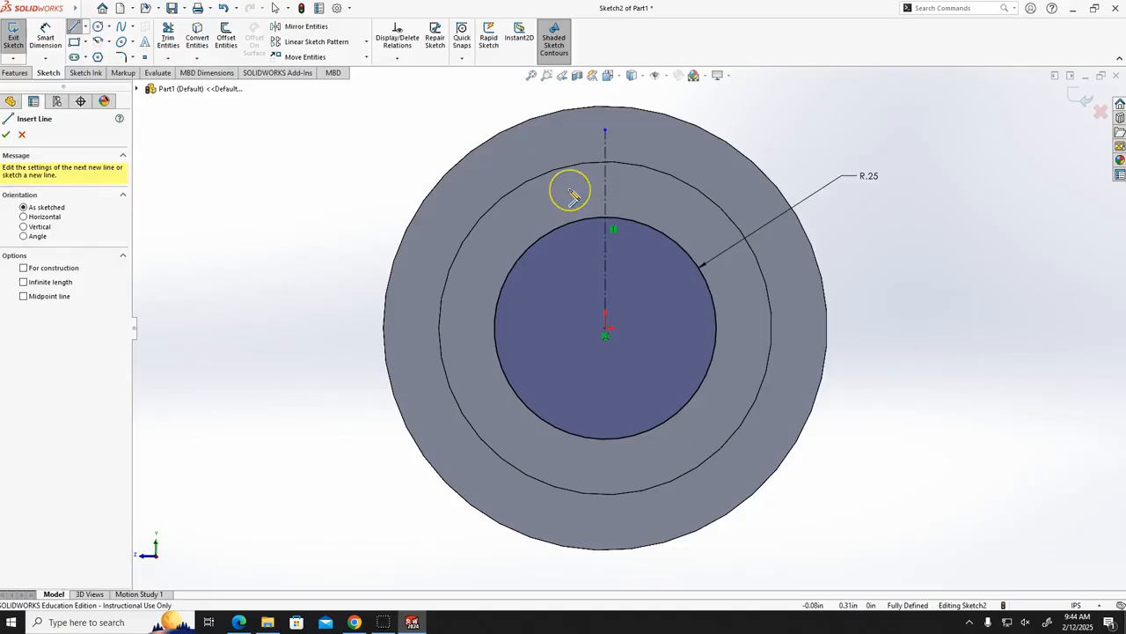
drag(573, 190, 643, 191)
key(Escape)
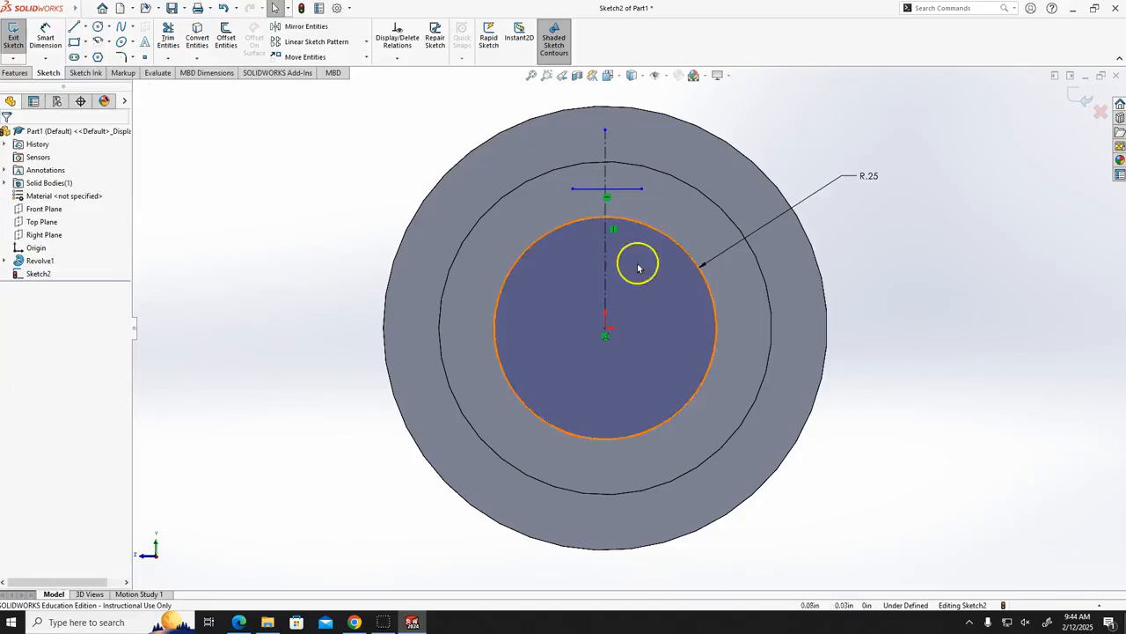
- Dimension the keyway's top line to 0.125 in and center the dimension text between its extension lines
click(46, 34)
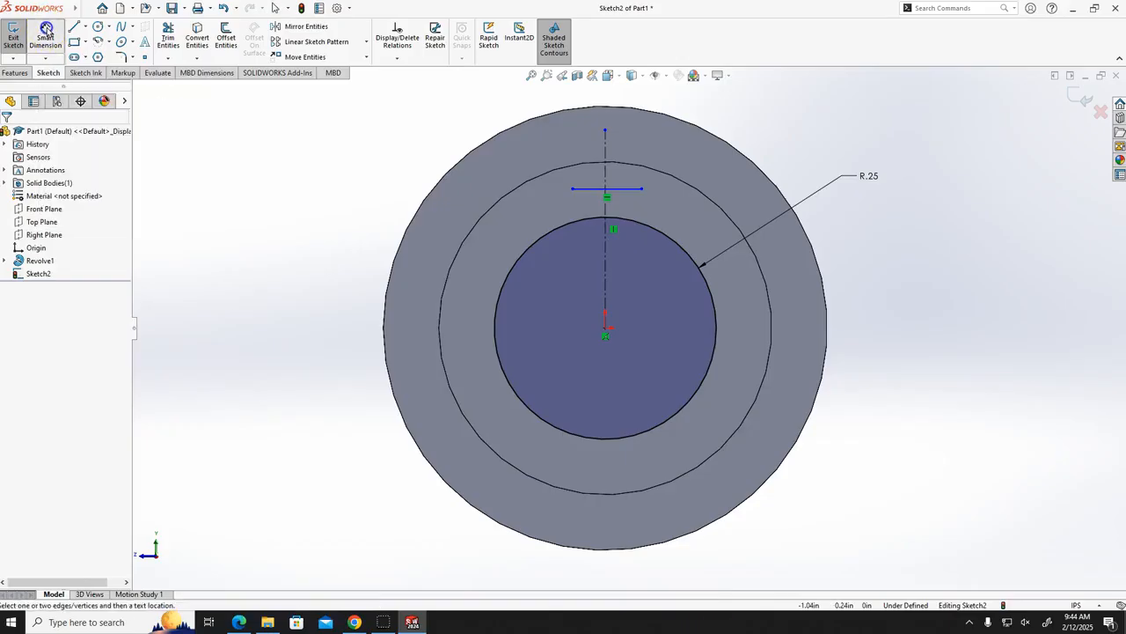
click(626, 190)
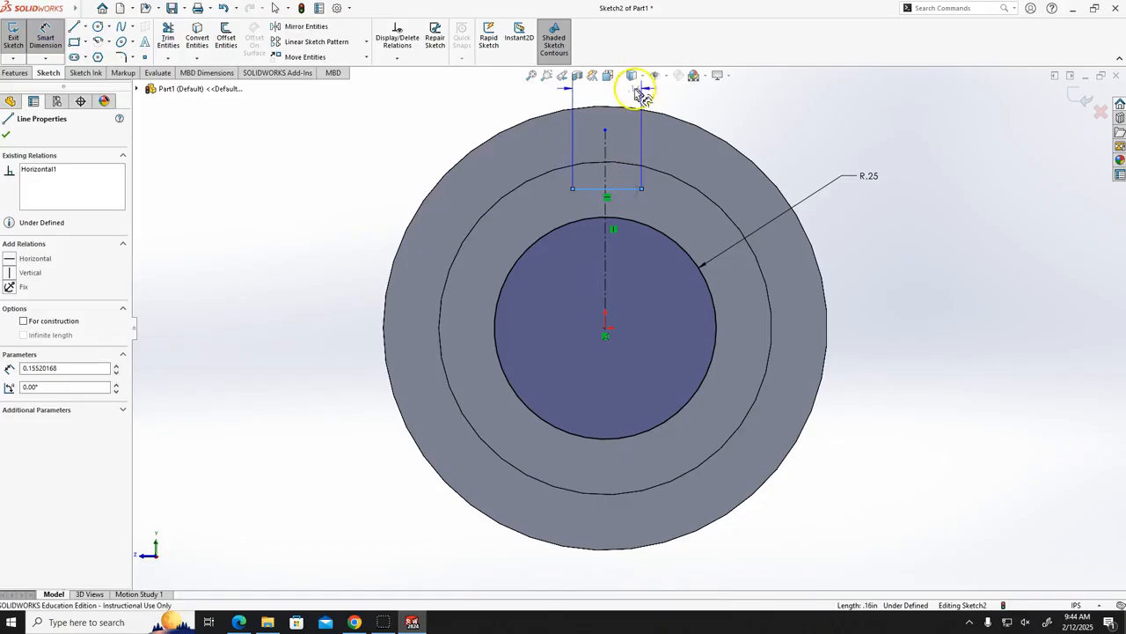
click(636, 92)
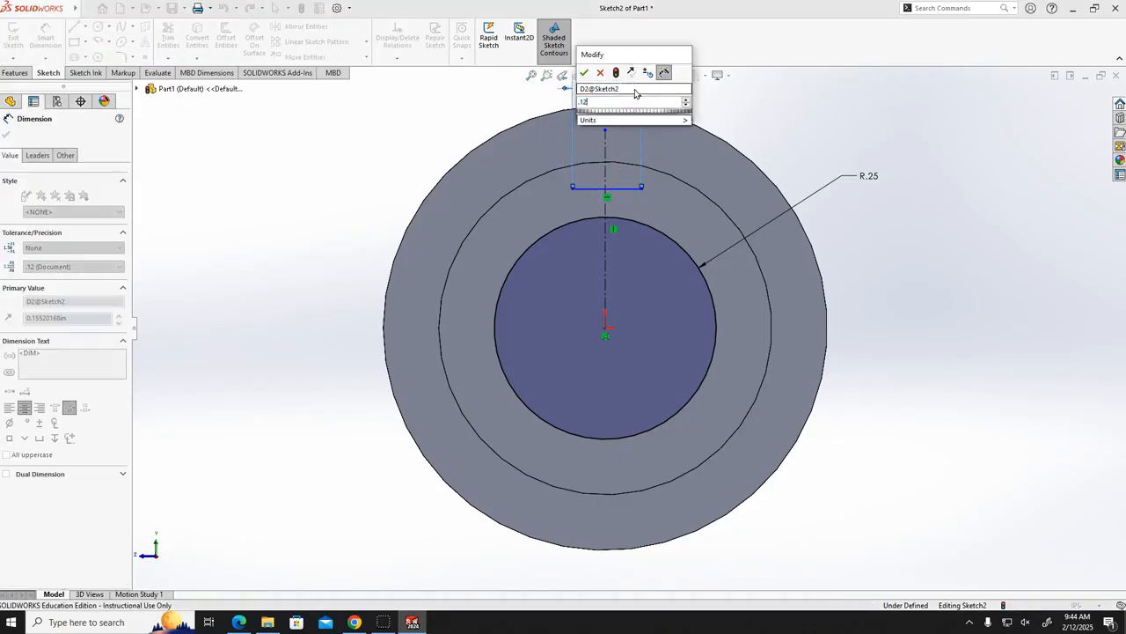
key(Return)
scroll(627, 111, up, 1)
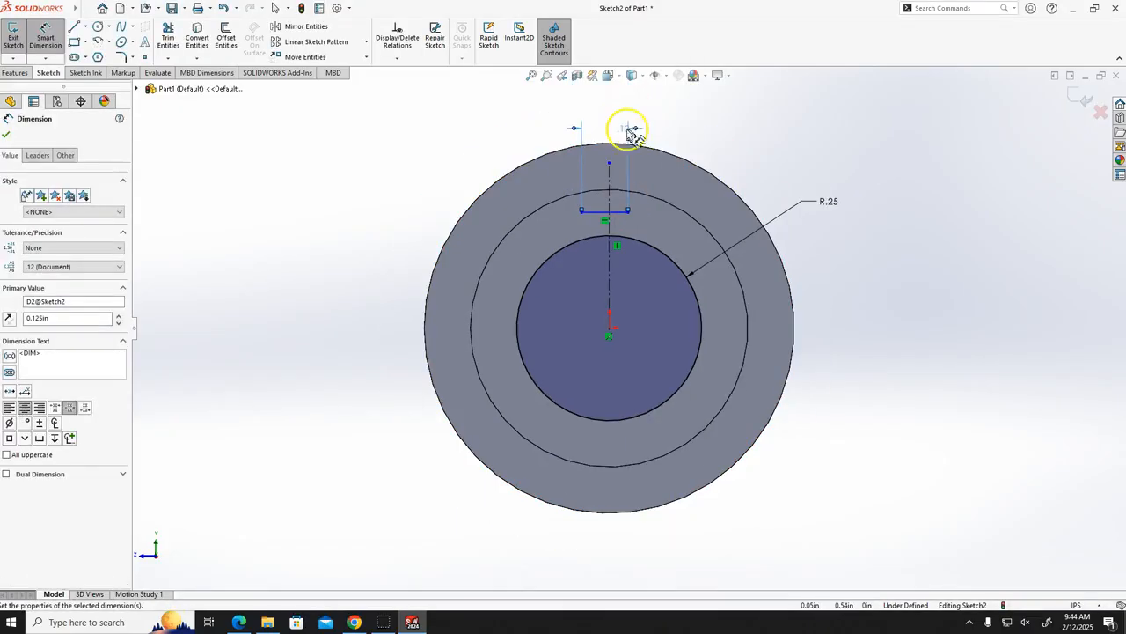
mouse_move(624, 130)
mouse_down()
mouse_move(588, 130)
mouse_move(608, 130)
mouse_up()
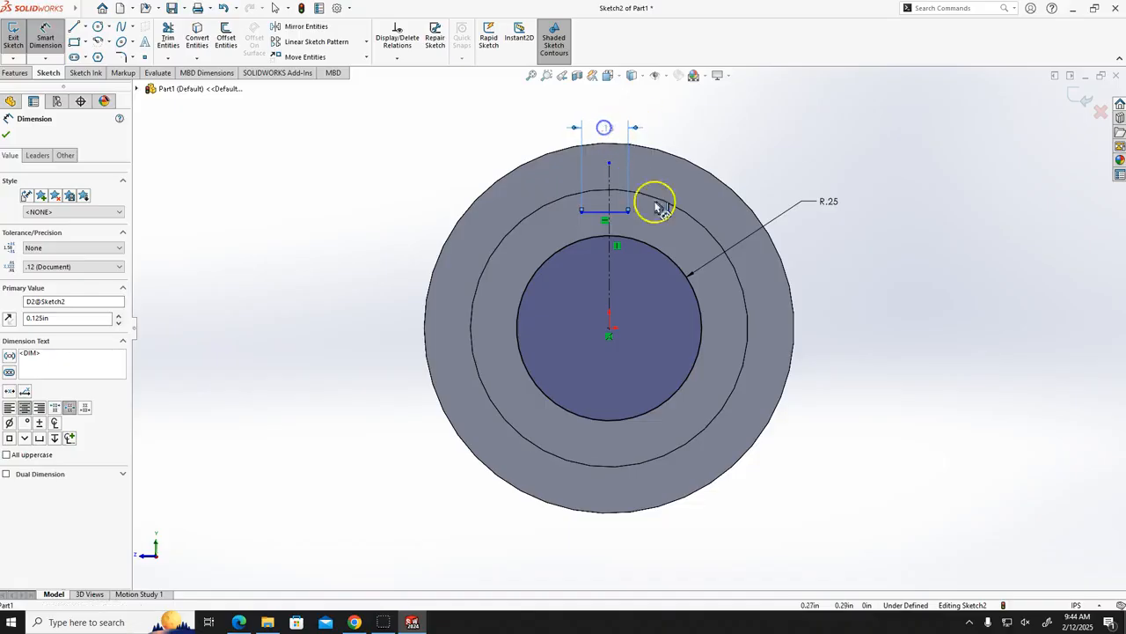
- Set the document units to three decimals (.123) for length, angle, mass/section property length and motion time
click(1088, 605)
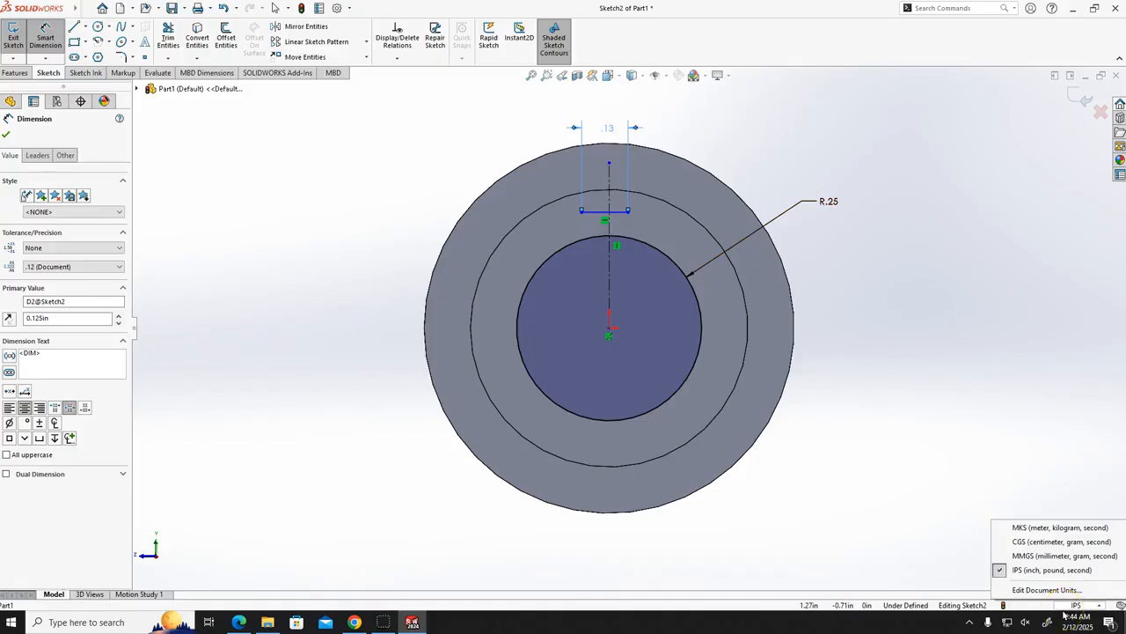
click(1063, 590)
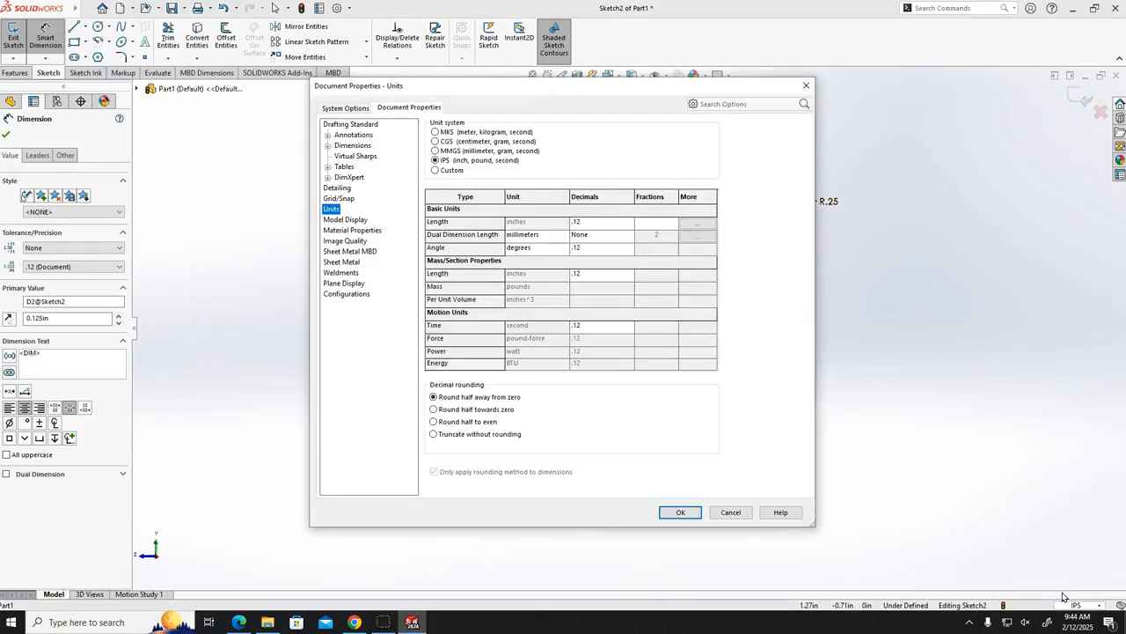
click(618, 221)
click(628, 224)
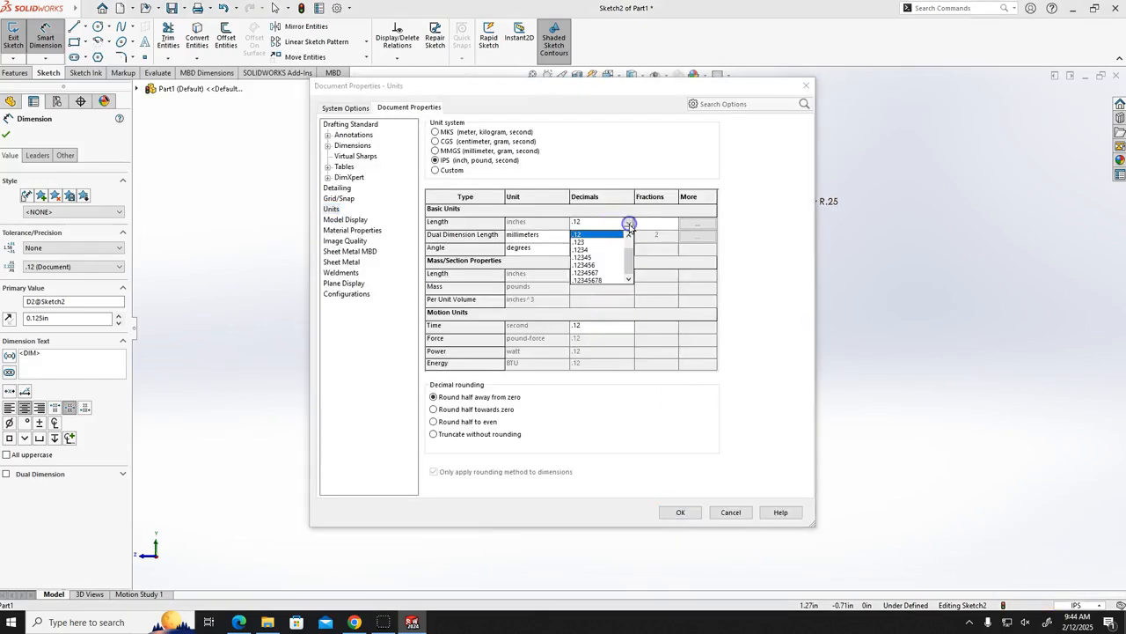
click(579, 243)
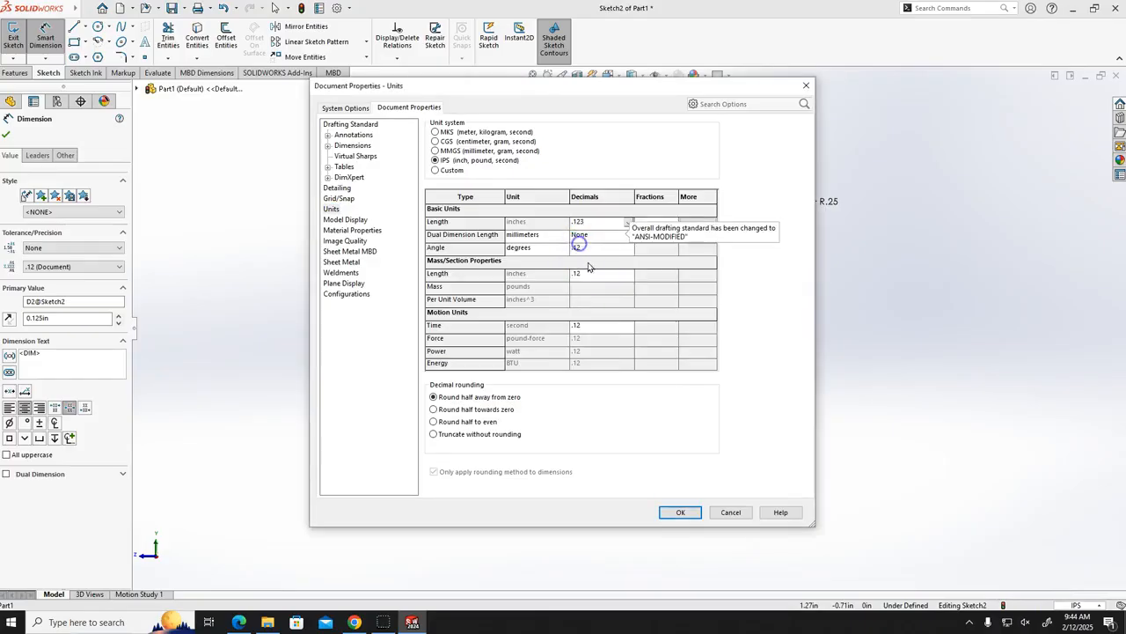
click(628, 248)
click(580, 267)
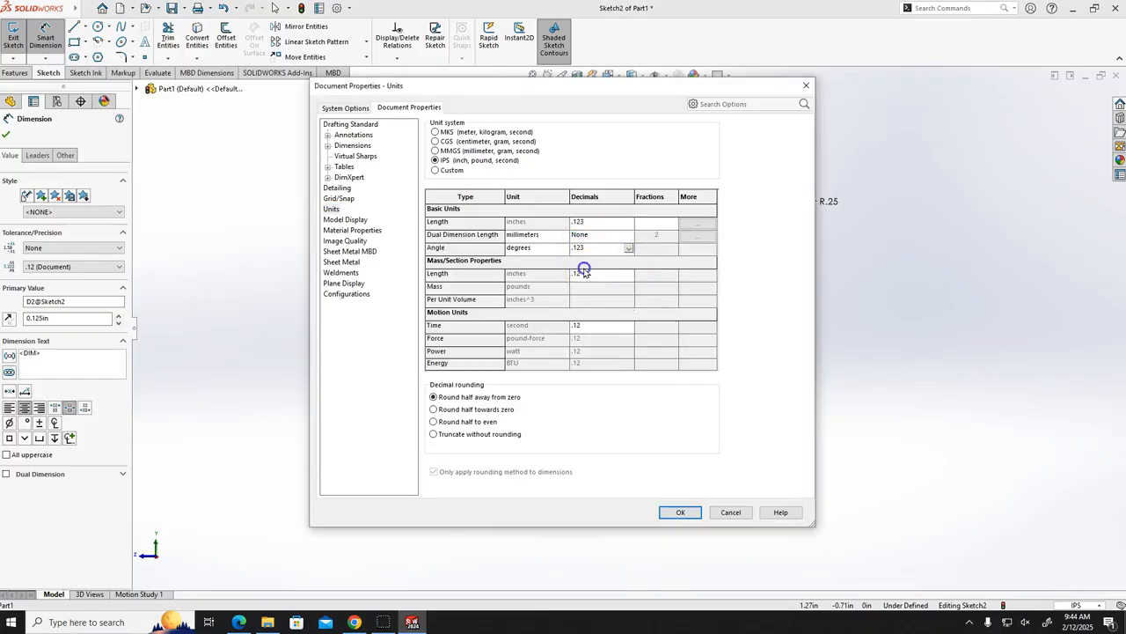
click(629, 325)
click(581, 346)
click(616, 274)
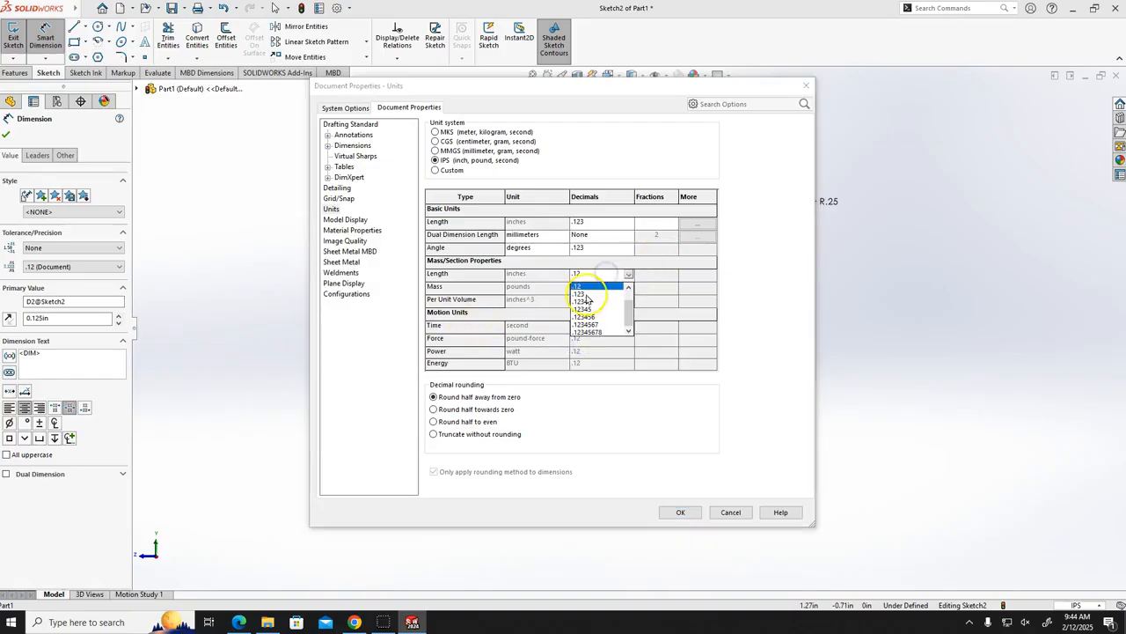
click(581, 294)
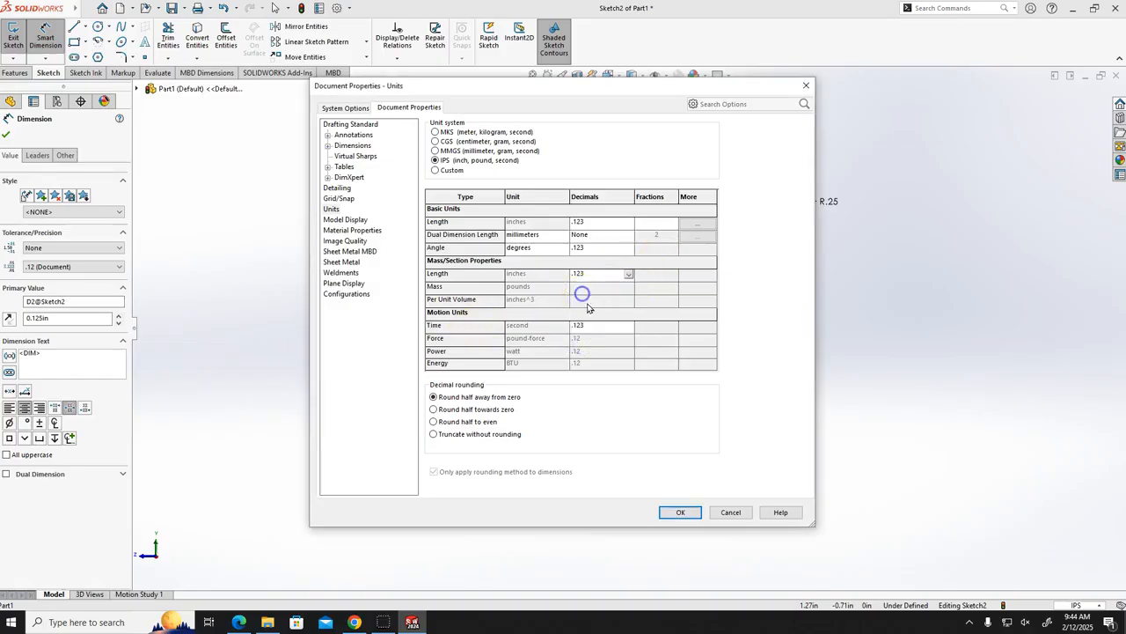
click(682, 513)
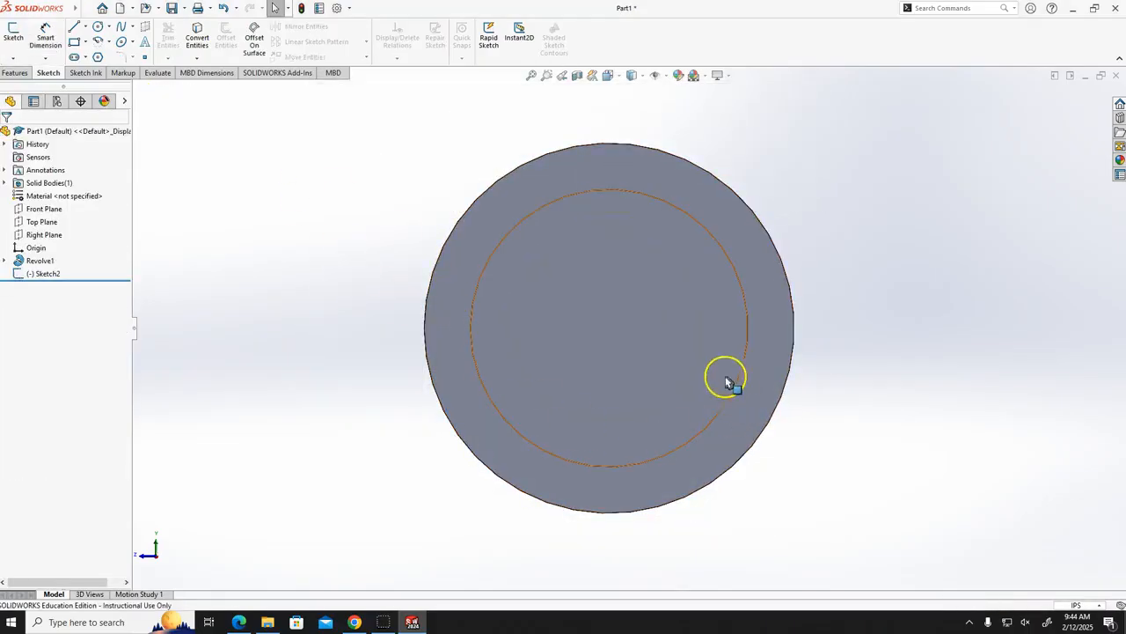
- Reopen the bore and keyway sketch, Sketch2, on the shaft's end face for editing
click(45, 276)
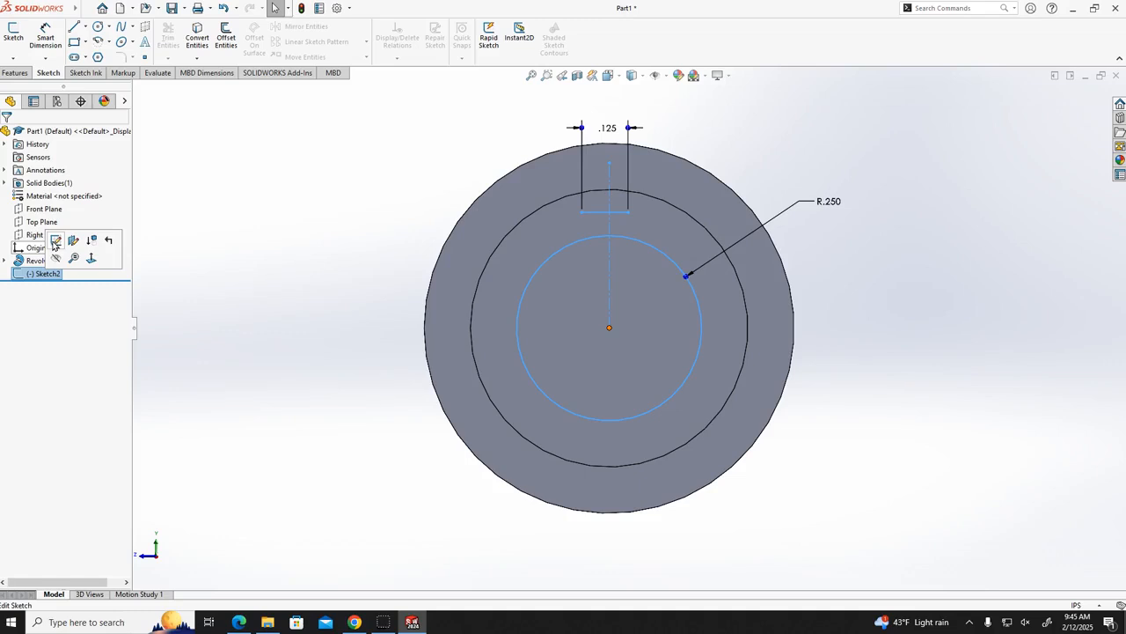
click(21, 276)
click(4, 261)
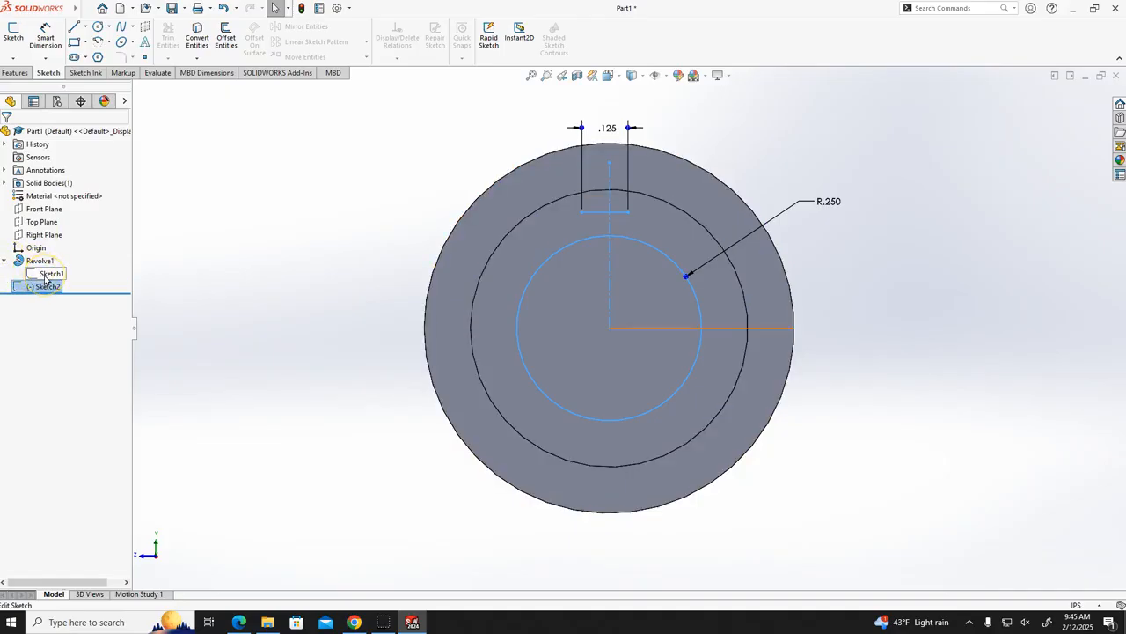
click(46, 287)
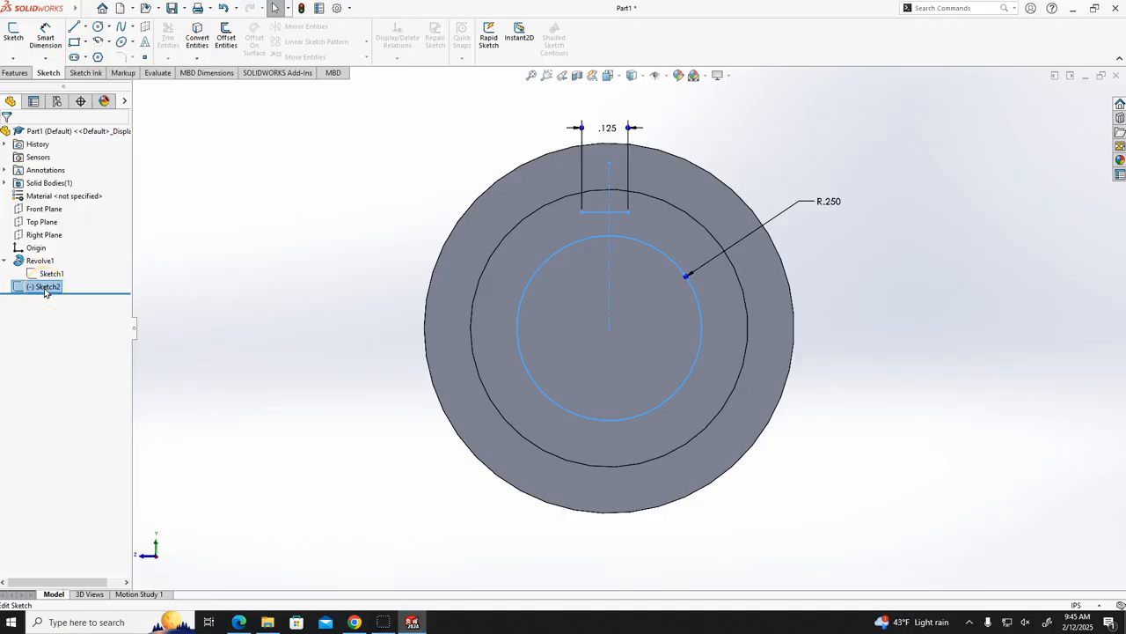
click(45, 290)
click(48, 312)
click(42, 287)
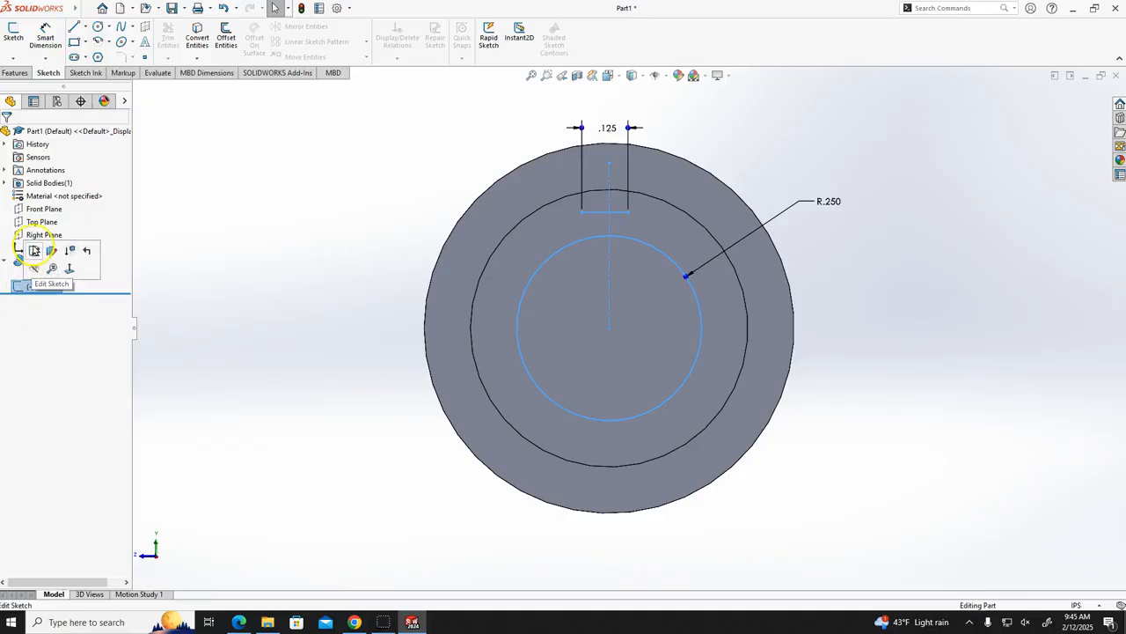
click(34, 251)
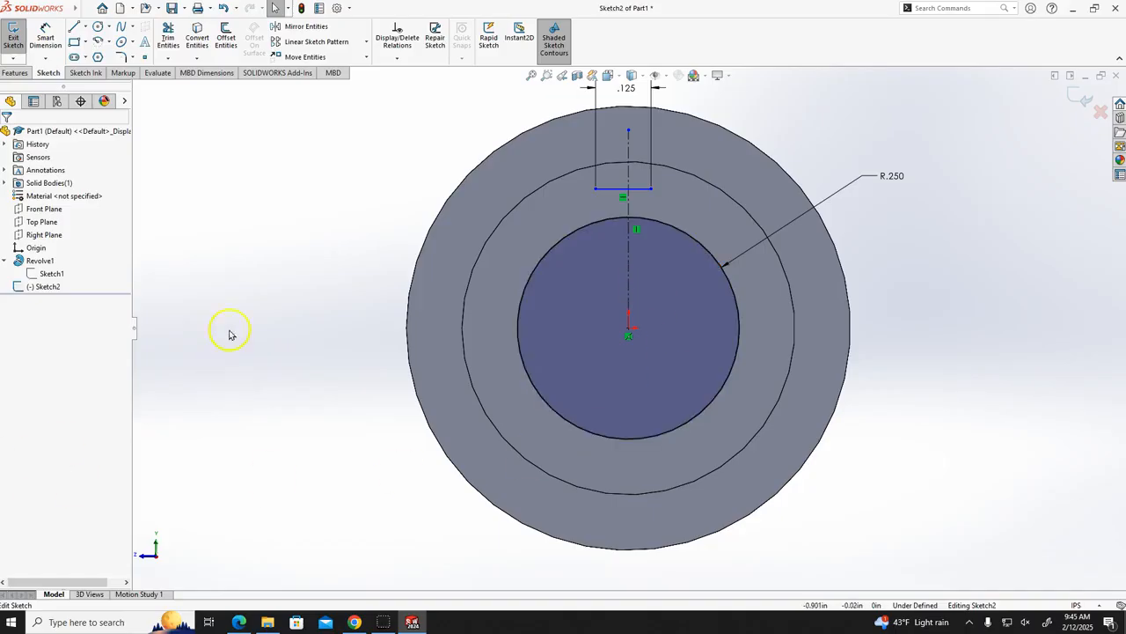
- Switch to the Extrude Cut PDF in Edge and mark the keyway's top edge and its height above the bore center with a red pen
click(238, 621)
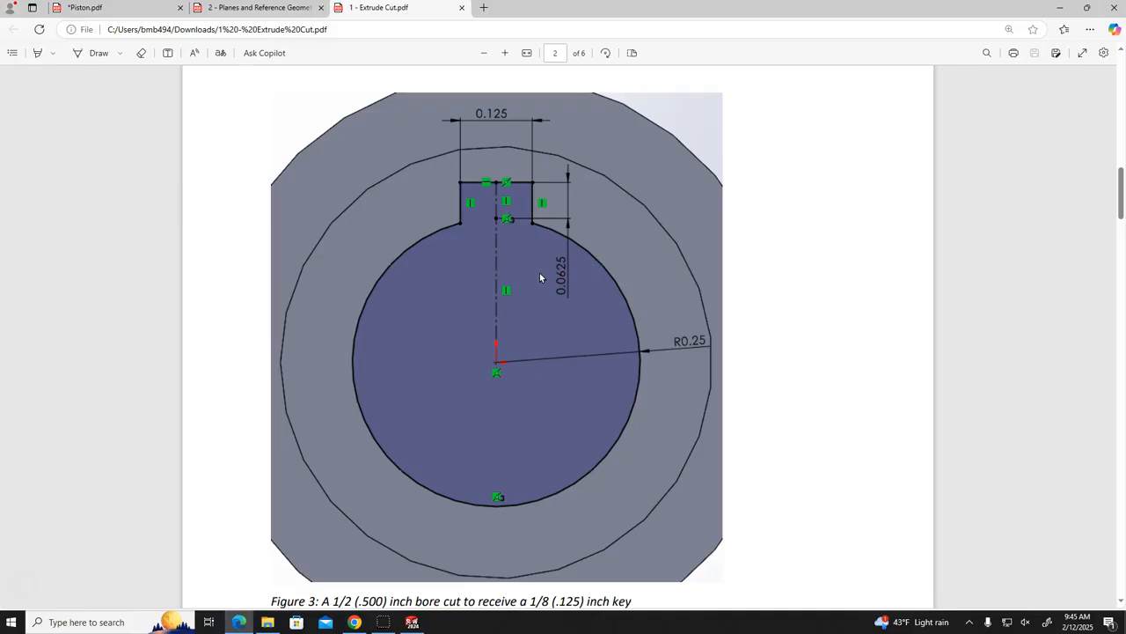
click(99, 53)
click(119, 53)
click(155, 122)
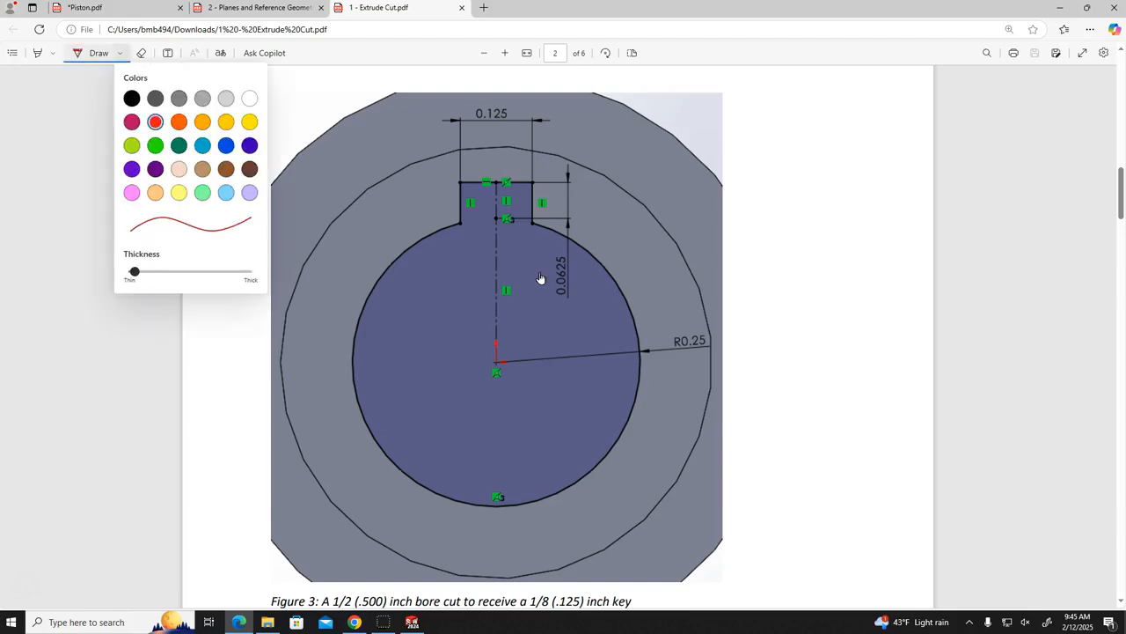
mouse_move(513, 186)
mouse_down()
mouse_move(583, 188)
mouse_move(447, 182)
mouse_up()
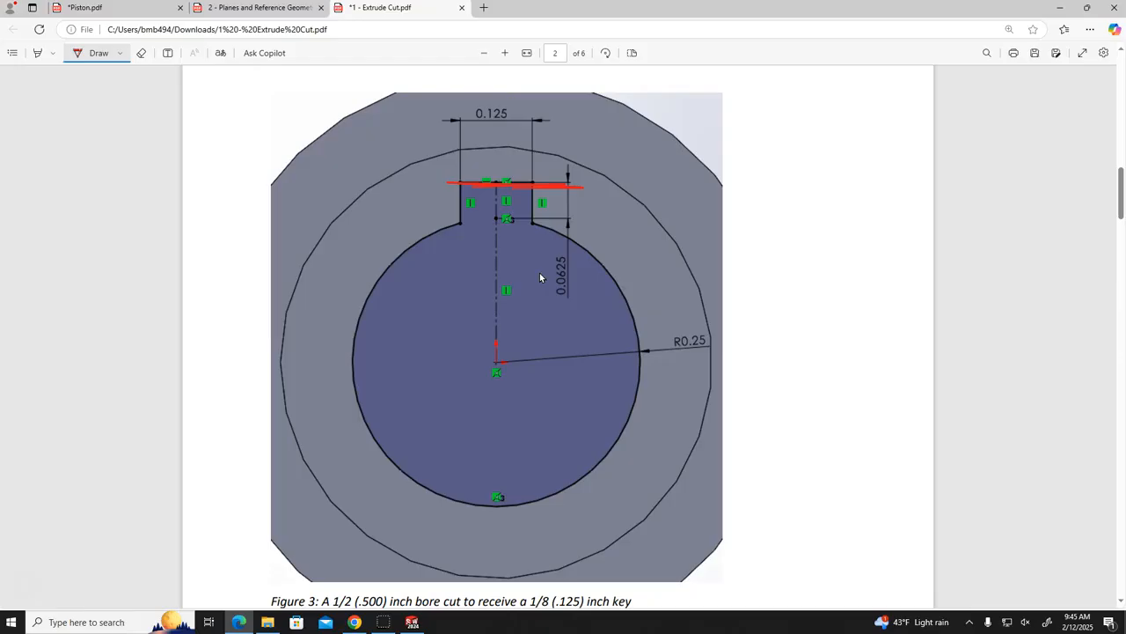
drag(588, 187, 595, 255)
- Handwrite the sum 0.25 + 0.0625 = 0.3125 in red beside the height arrow on the keyway figure
mouse_move(583, 202)
mouse_down()
mouse_move(588, 187)
mouse_move(671, 181)
mouse_up()
click(644, 182)
drag(671, 165, 684, 160)
mouse_move(606, 227)
mouse_down()
mouse_move(618, 226)
mouse_move(612, 234)
mouse_up()
mouse_move(636, 217)
mouse_down()
mouse_move(633, 229)
mouse_move(663, 220)
mouse_up()
click(648, 221)
drag(677, 205, 672, 214)
drag(685, 201, 704, 213)
ctrl+scroll(539, 272, up, 1)
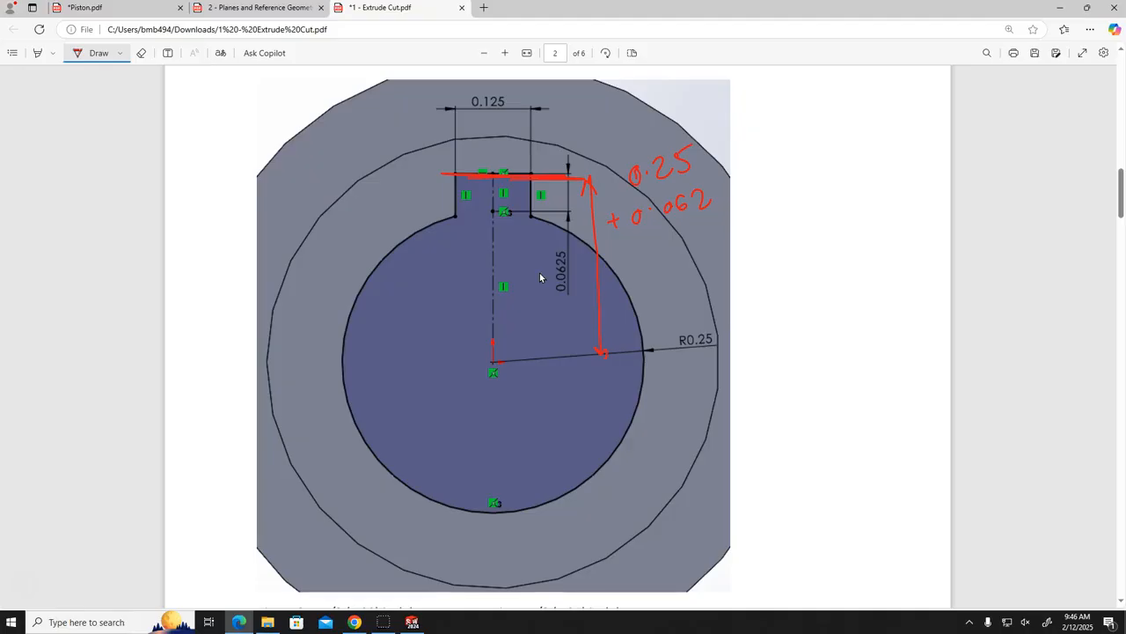
drag(601, 249, 753, 214)
mouse_move(635, 260)
mouse_down()
mouse_move(632, 274)
mouse_move(642, 264)
mouse_move(685, 269)
mouse_up()
click(652, 265)
drag(696, 250, 714, 262)
drag(719, 248, 726, 257)
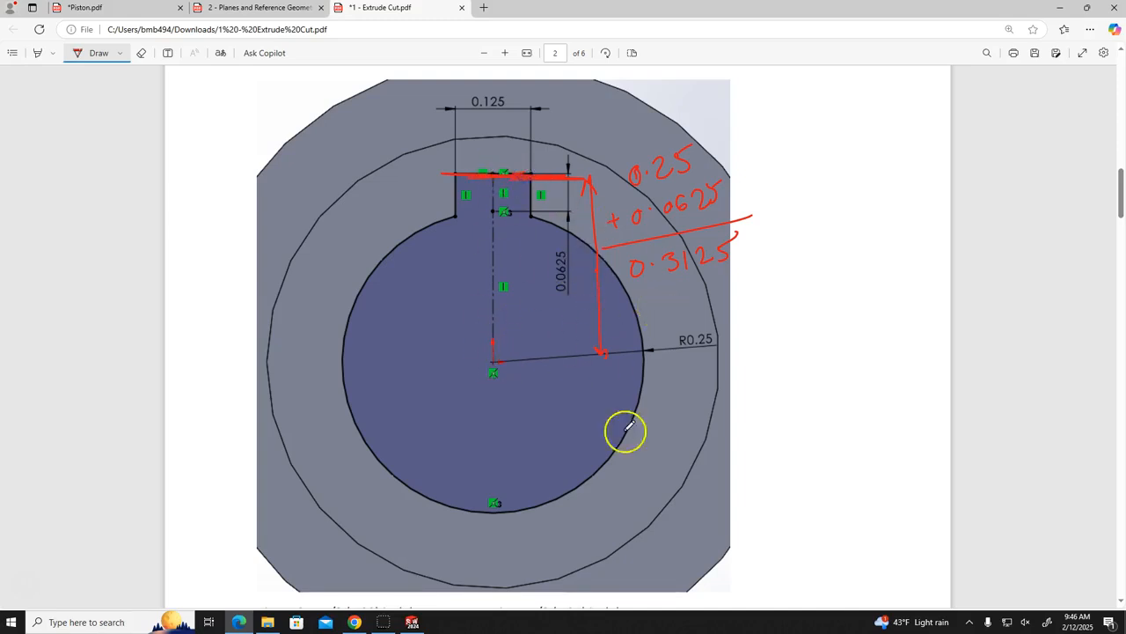
- Back in SolidWorks, dimension the vertical distance from the origin to the keyway's top line as 0.3125 in
click(412, 621)
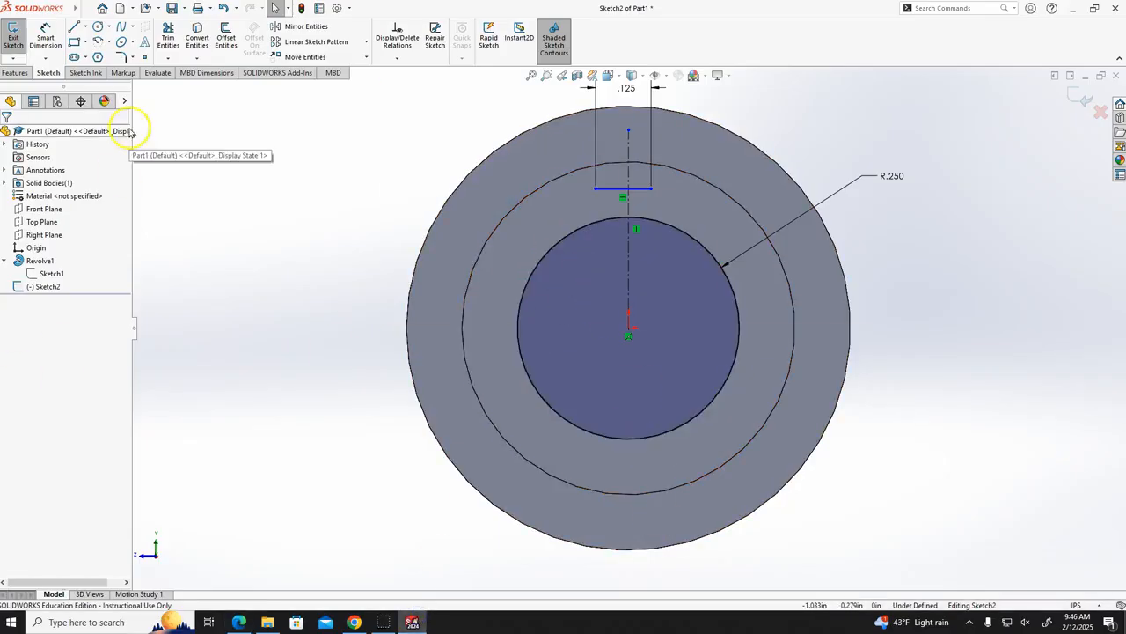
click(45, 37)
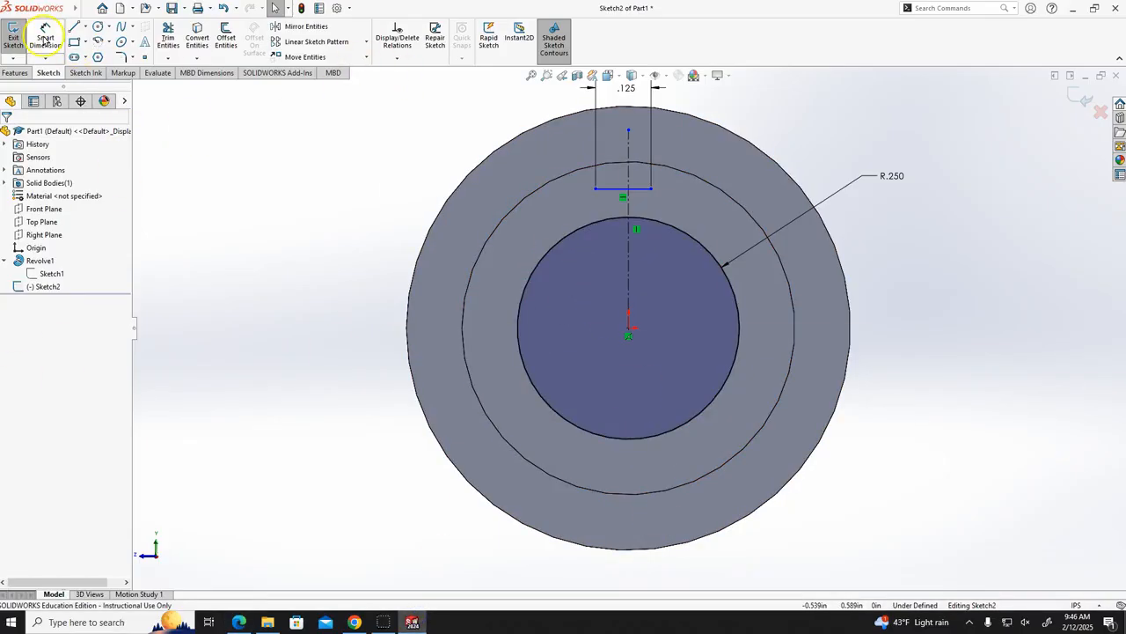
click(639, 192)
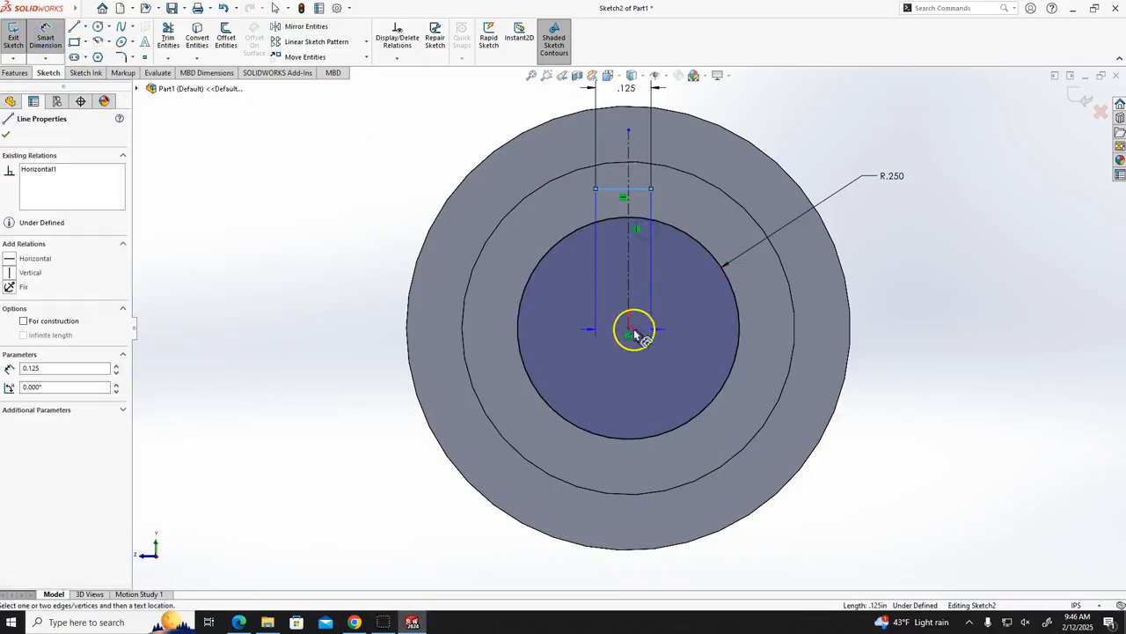
click(628, 327)
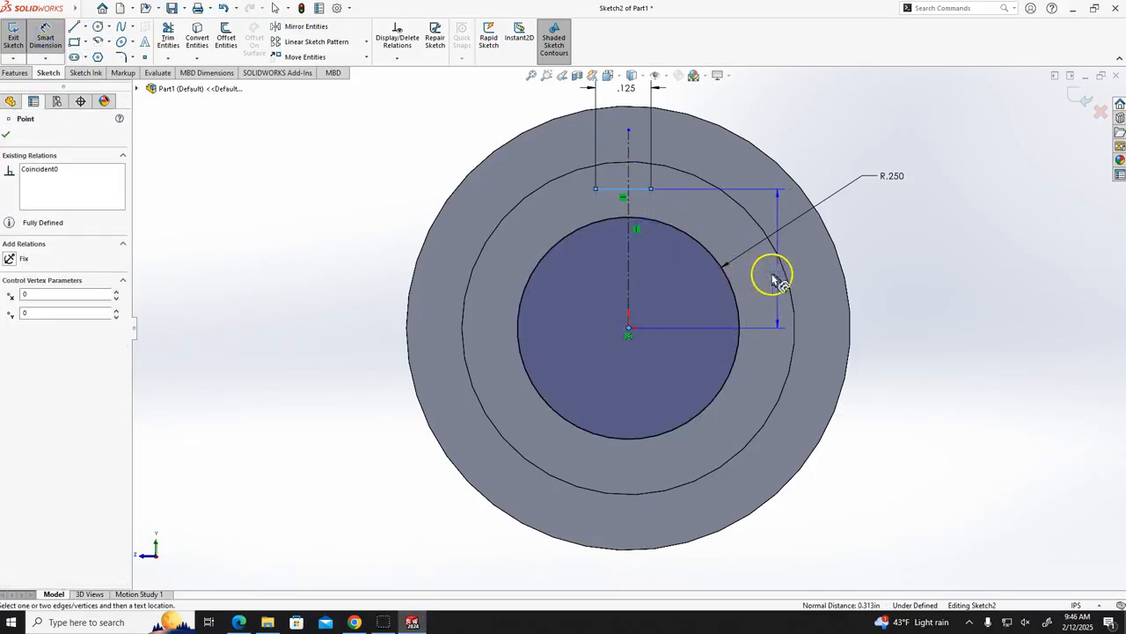
click(804, 271)
key(BackSpace)
text(.3125)
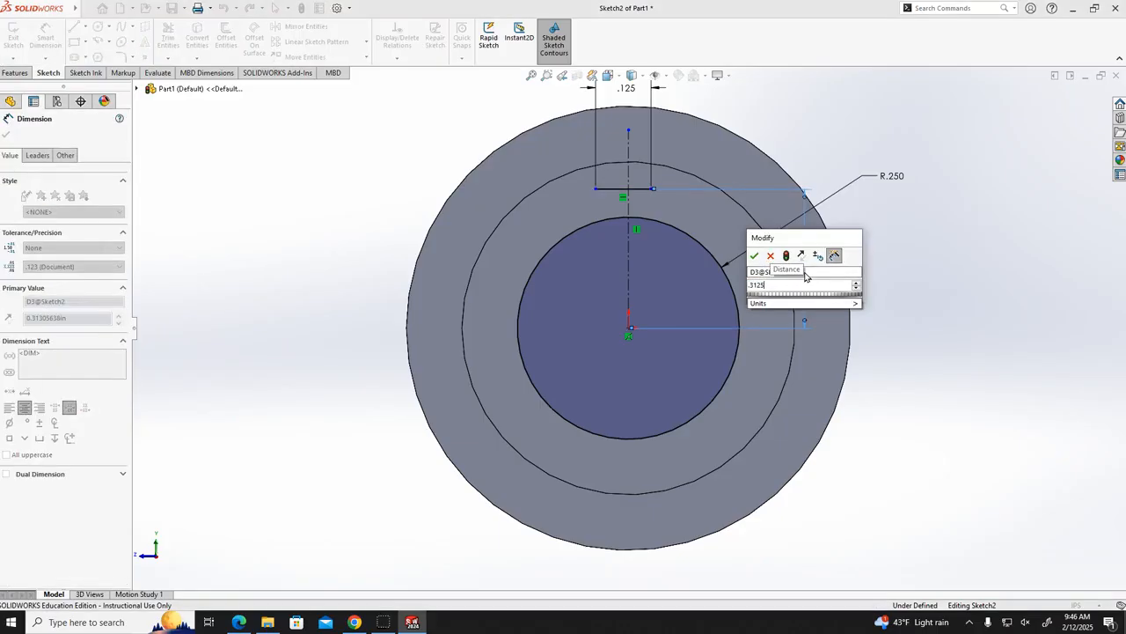
key(Return)
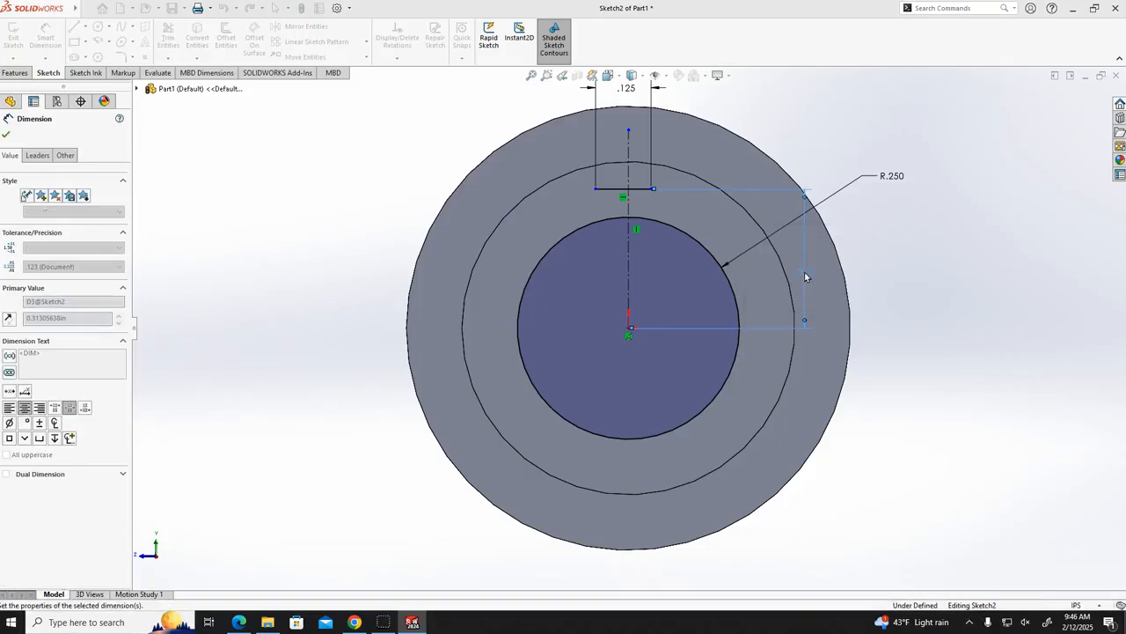
click(831, 286)
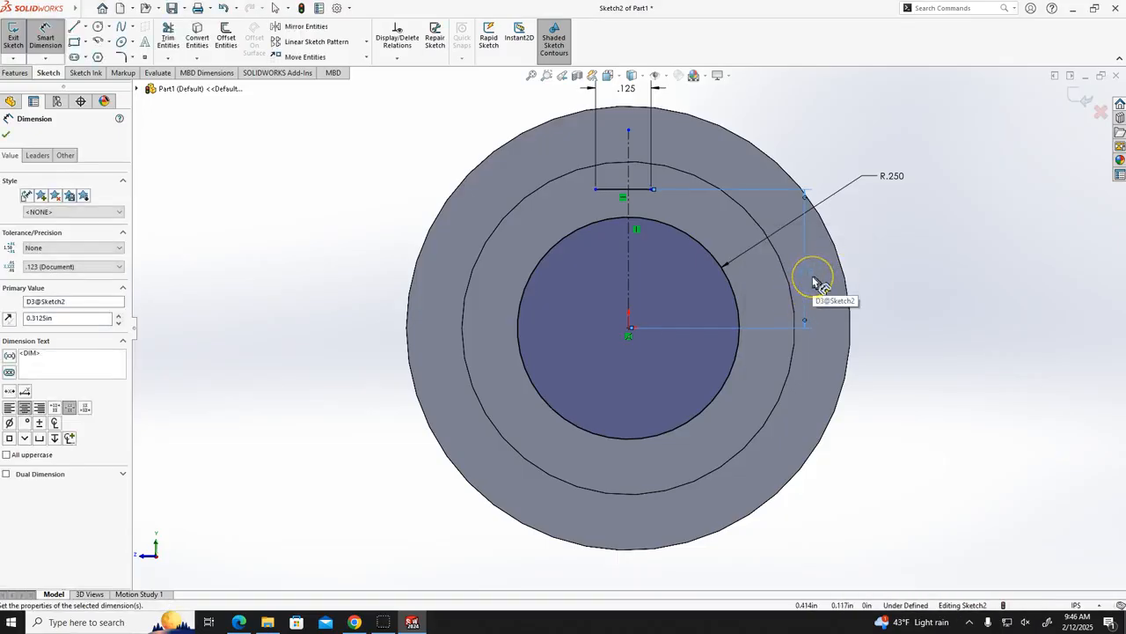
- Set the keyway height dimension's precision to four decimals (.1234)
click(110, 269)
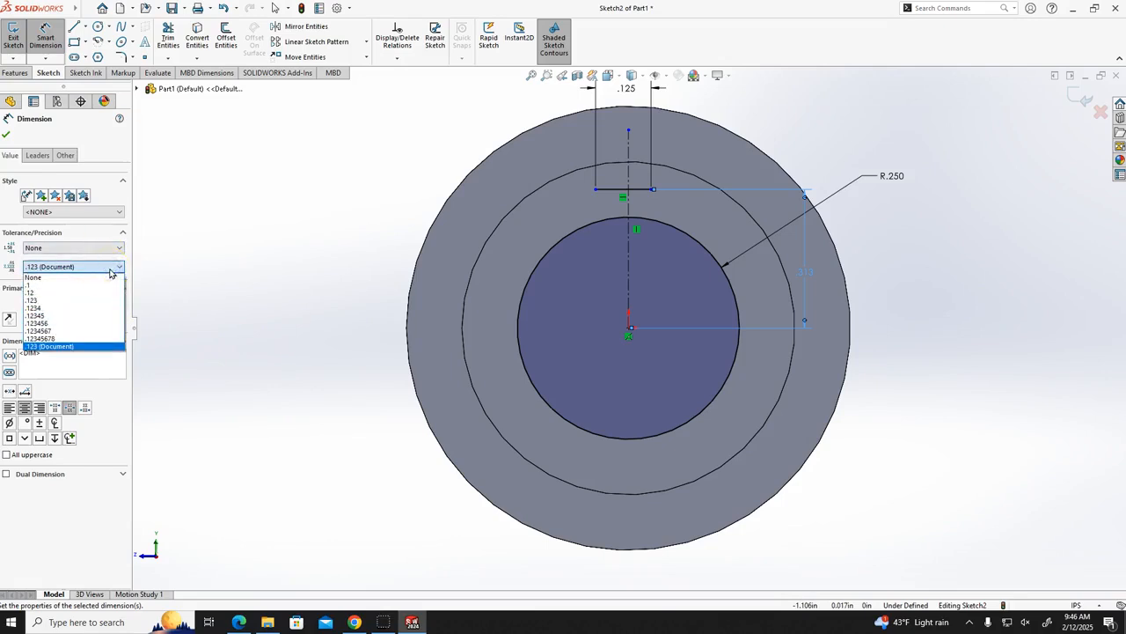
click(49, 308)
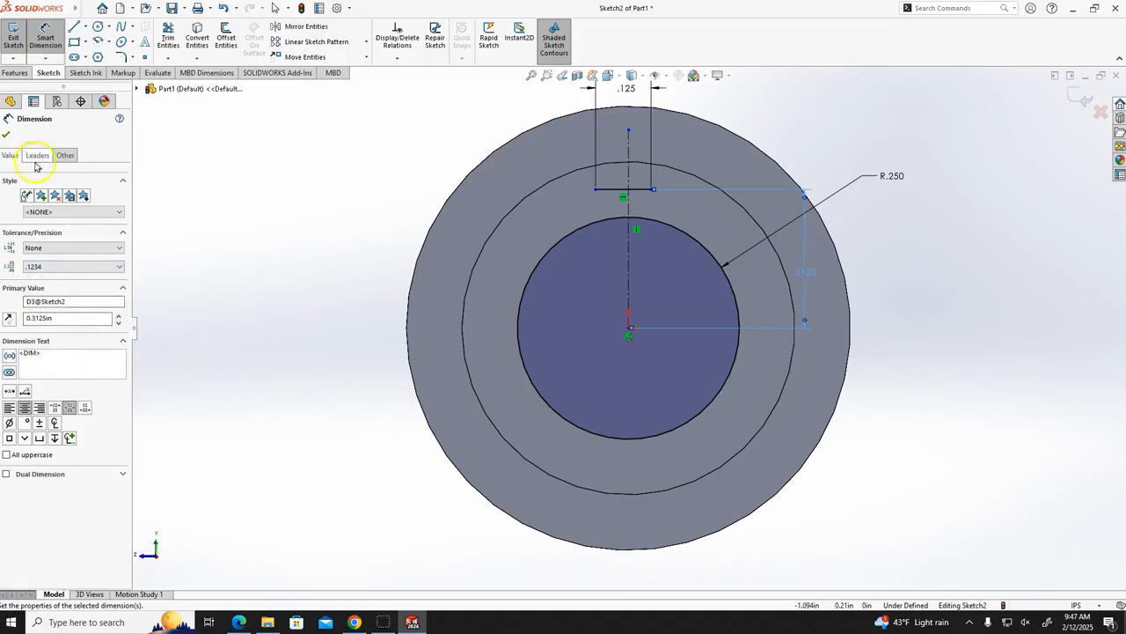
click(6, 134)
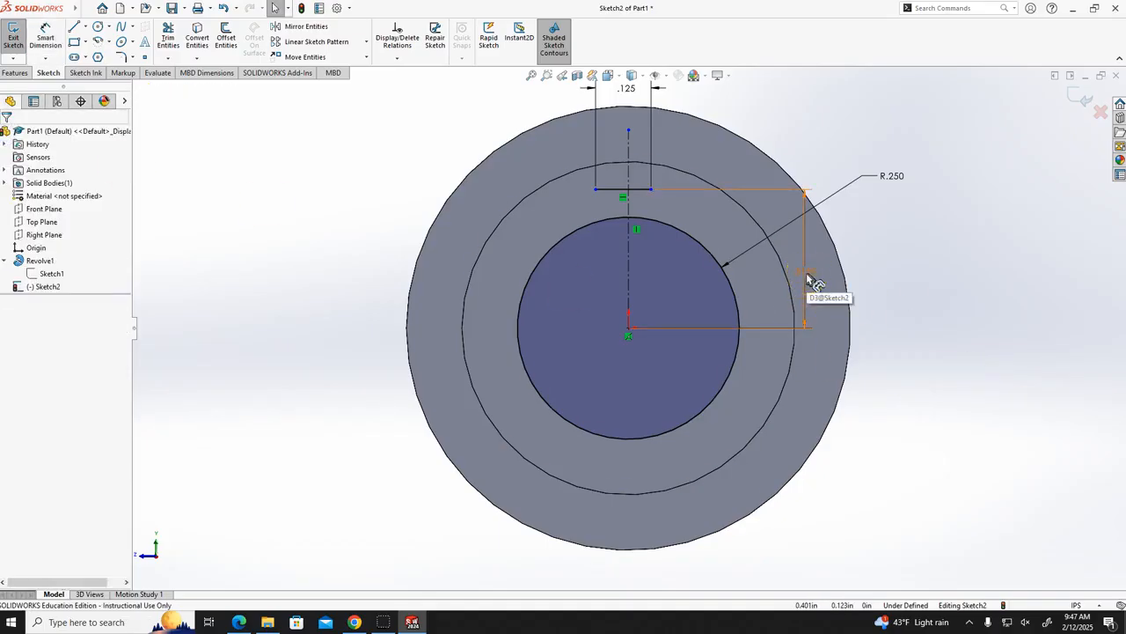
click(804, 241)
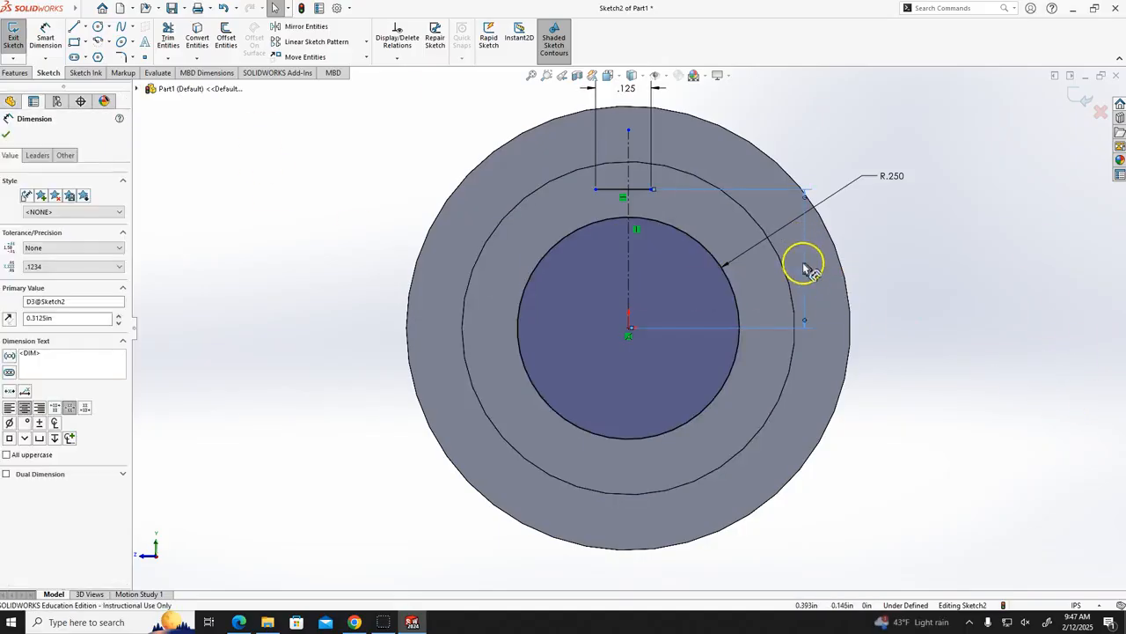
click(74, 266)
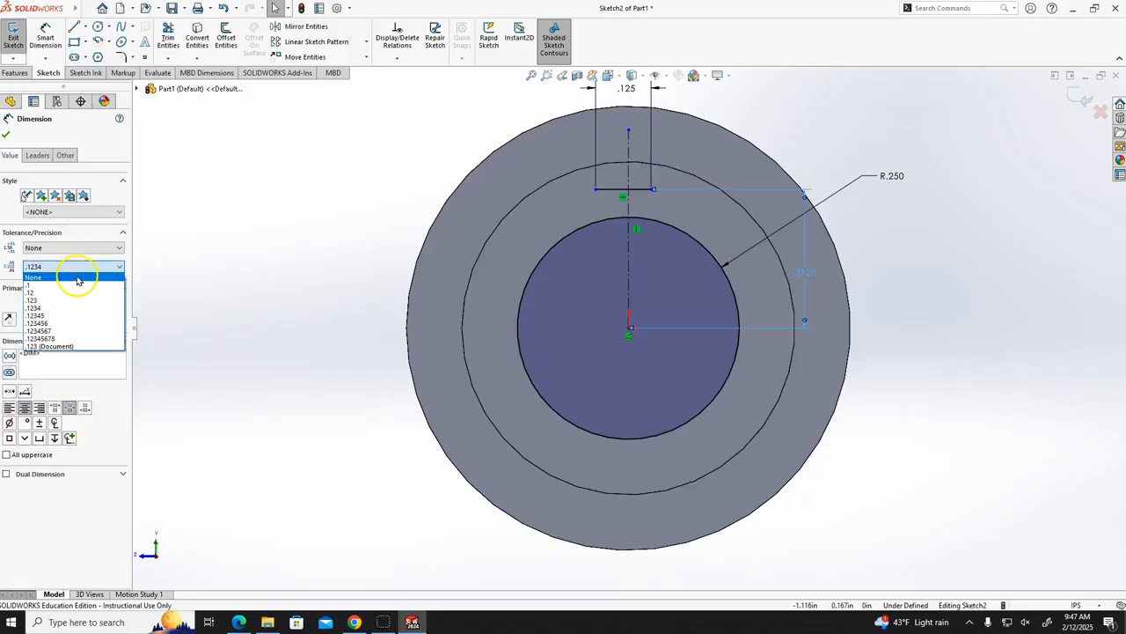
click(67, 308)
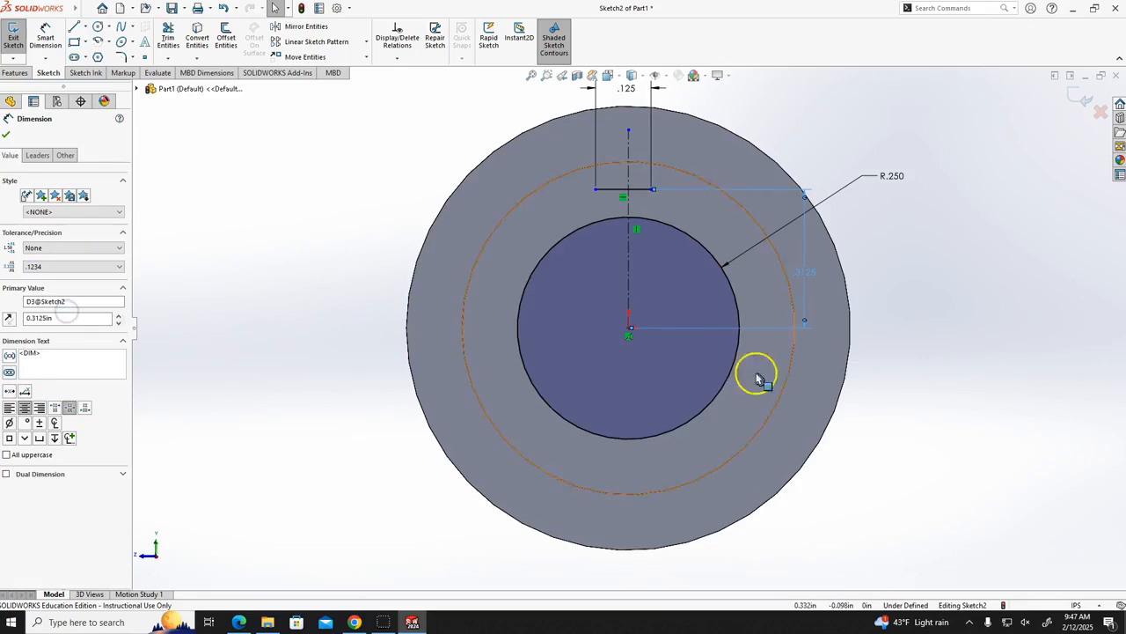
click(942, 374)
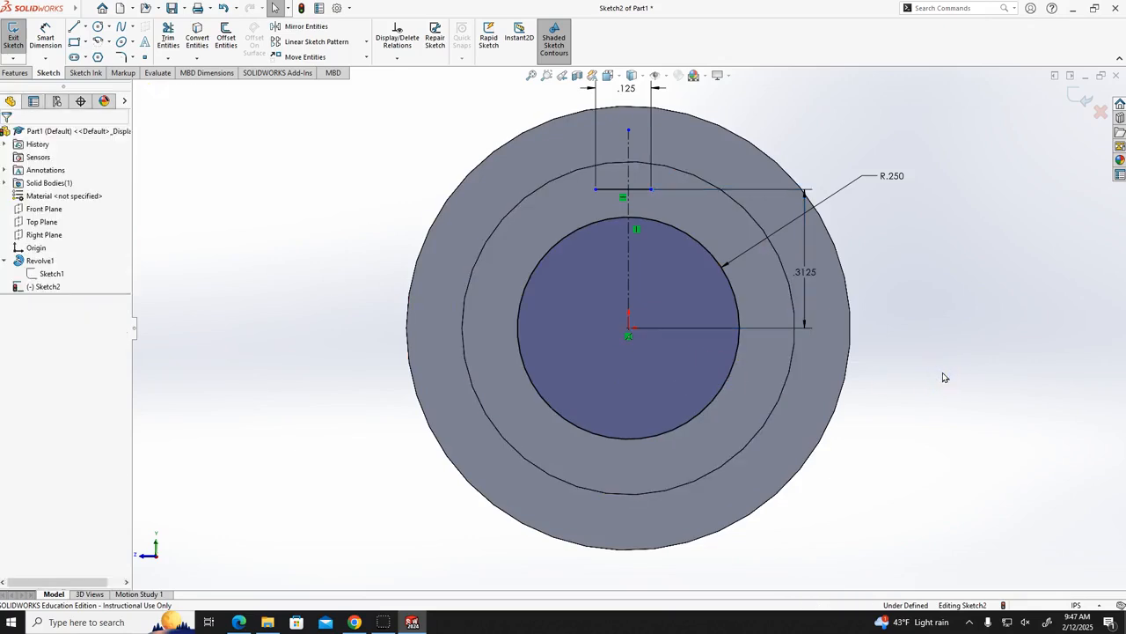
scroll(631, 207, down, 2)
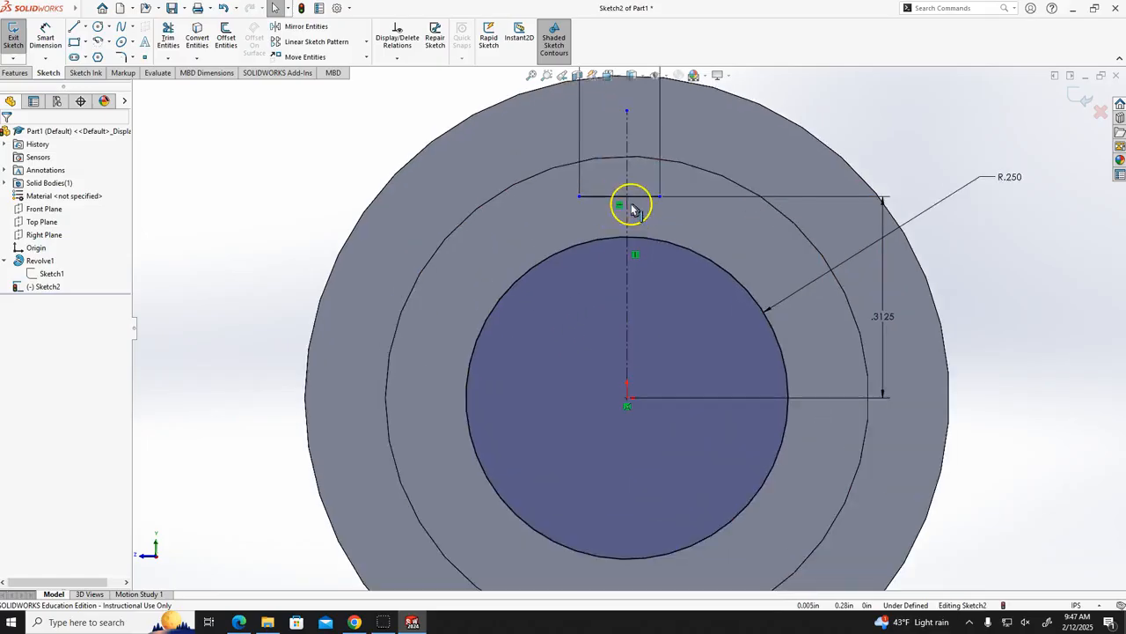
scroll(632, 212, down, 1)
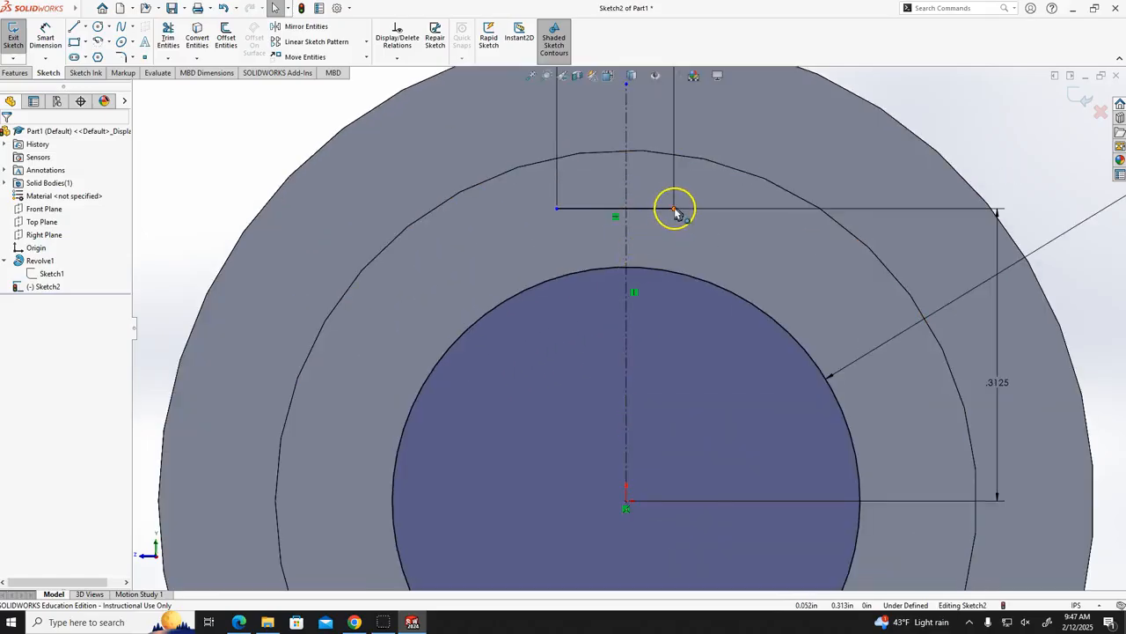
scroll(626, 206, up, 3)
click(627, 211)
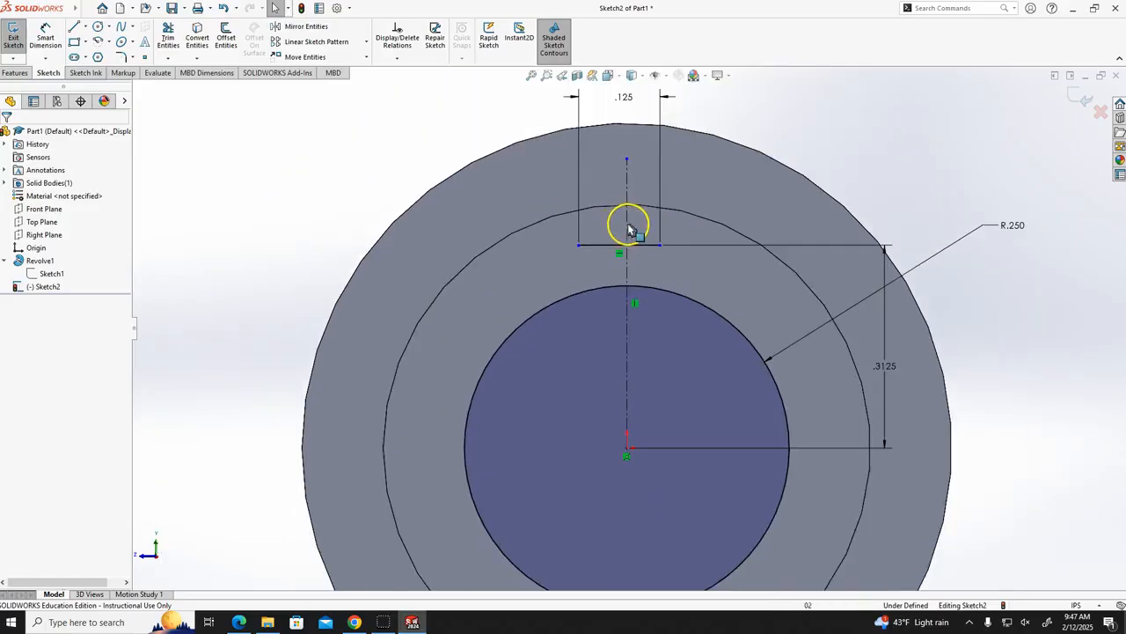
click(630, 102)
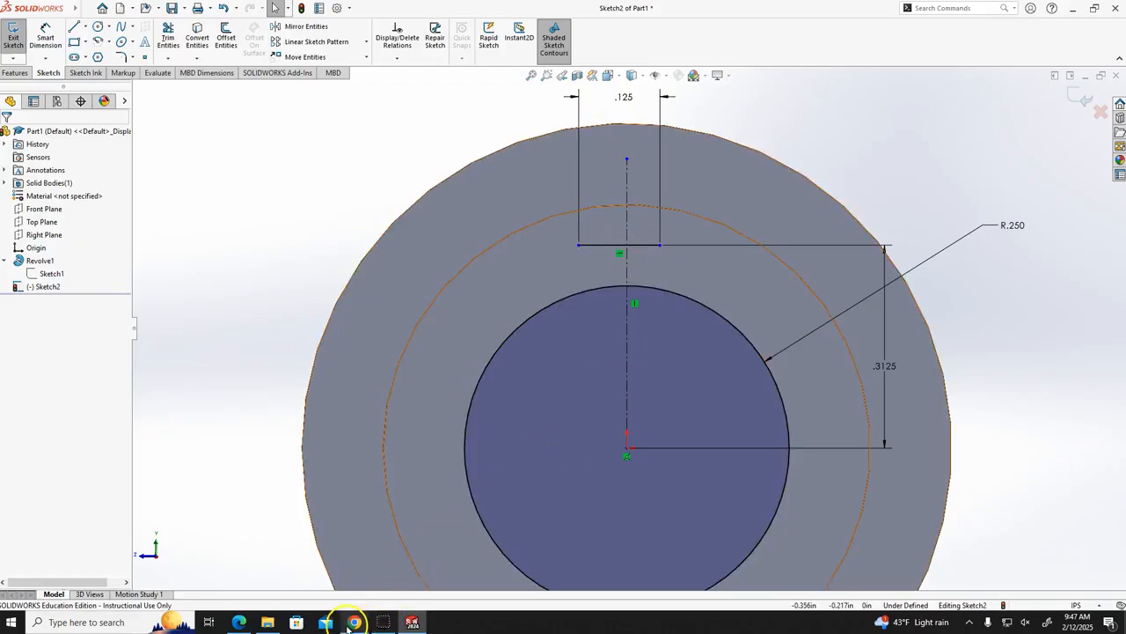
- Return to the Extrude Cut PDF, erase the red stroke over the keyway's top edge and examine its position about the centerline
click(240, 622)
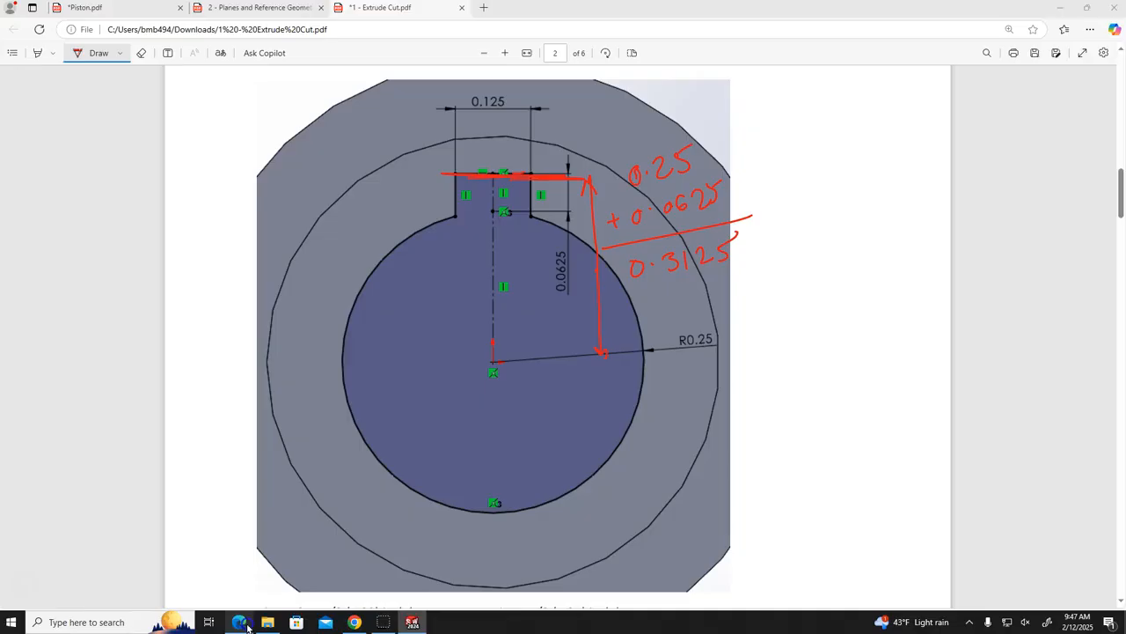
click(498, 175)
ctrl+scroll(405, 418, up, 1)
ctrl+scroll(495, 181, down, 1)
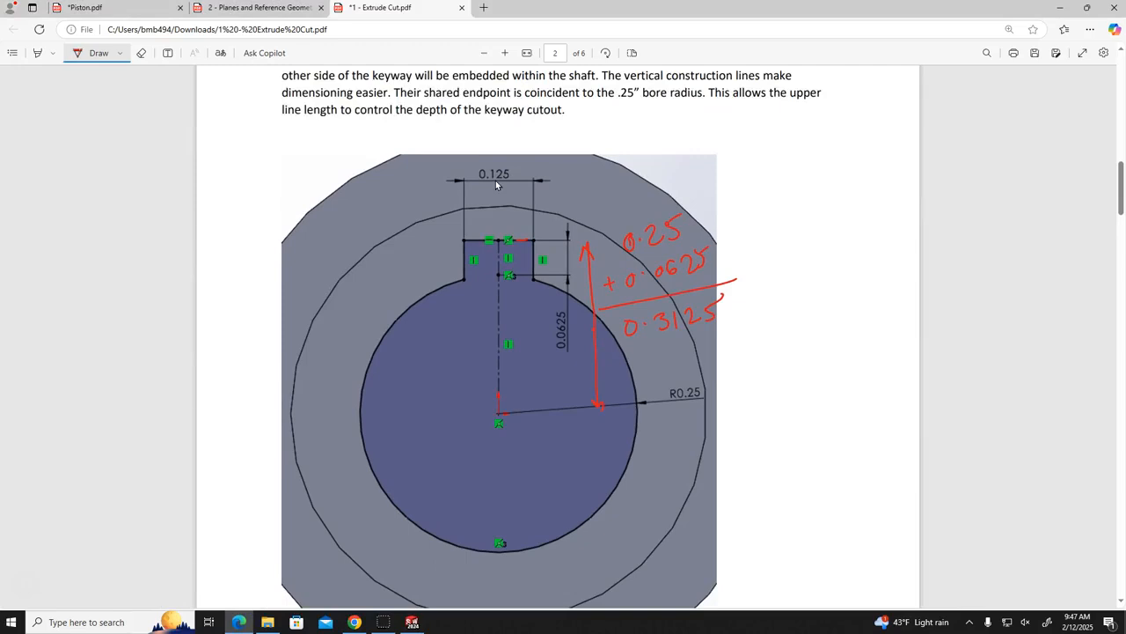
drag(500, 207, 500, 262)
- In SolidWorks, dimension the distance from the vertical centerline to the keyway top line's right endpoint as .125/2 in
click(412, 622)
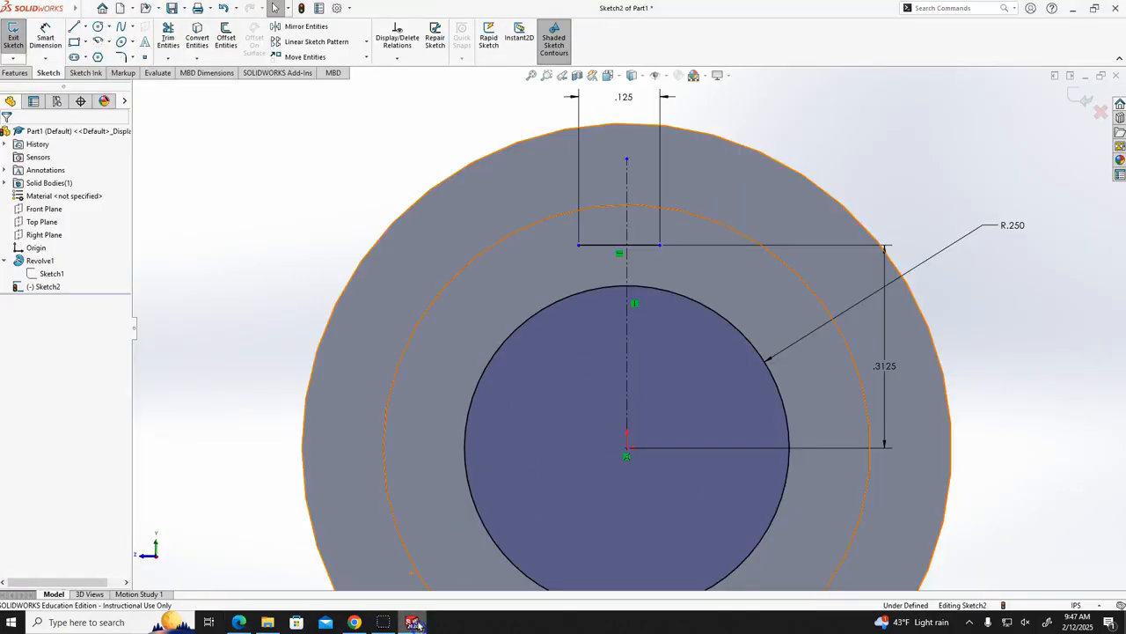
click(322, 402)
click(46, 42)
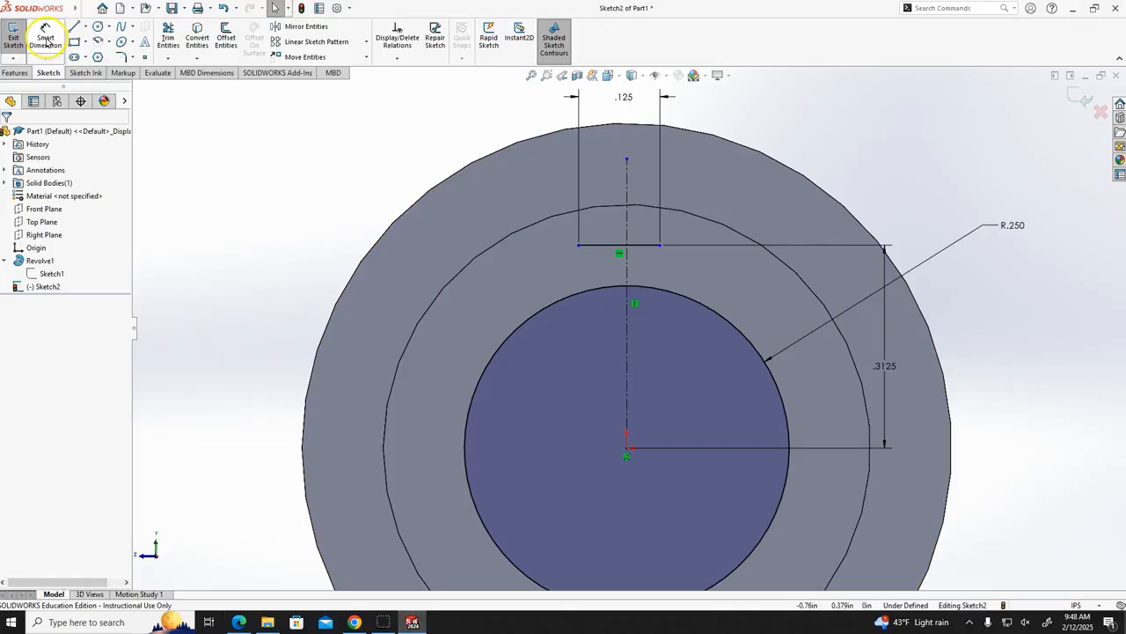
click(626, 213)
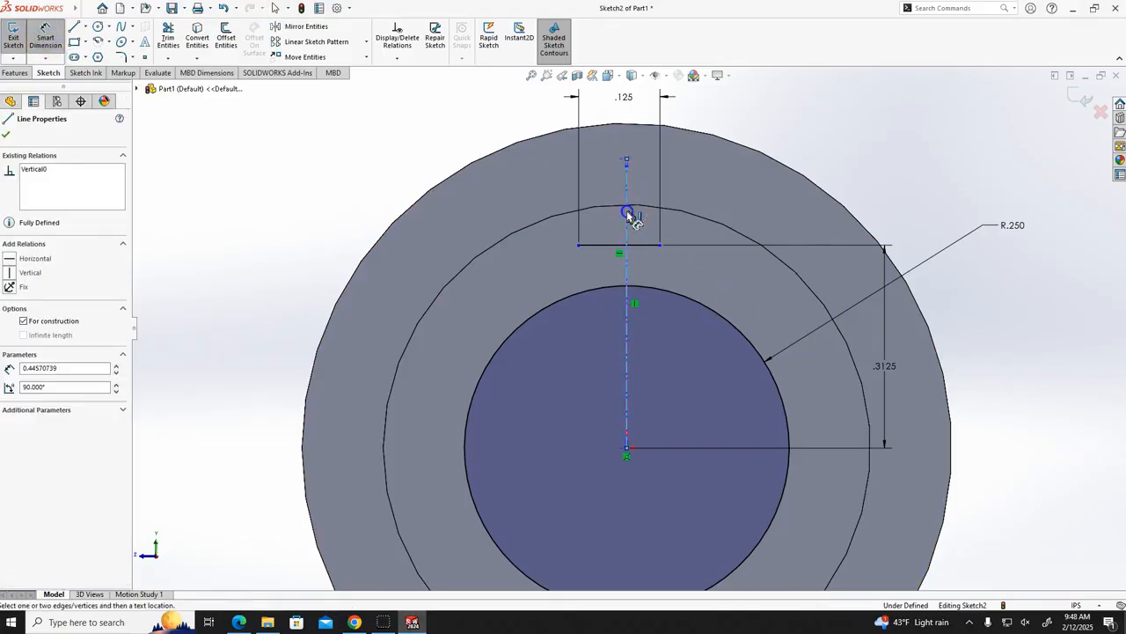
click(660, 245)
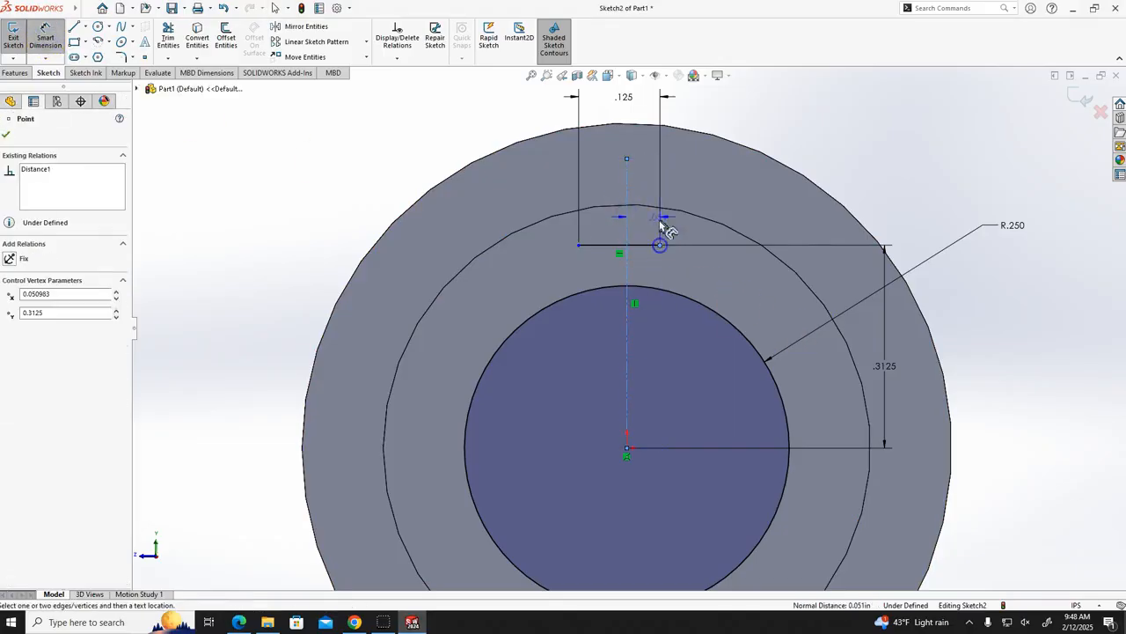
click(646, 175)
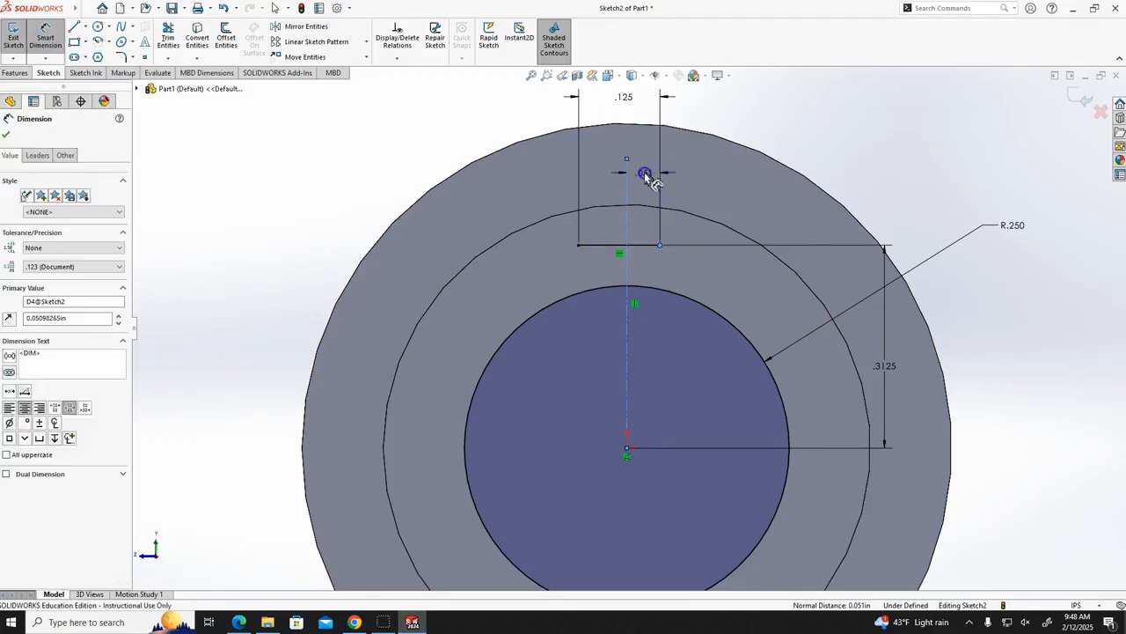
text(.1258)
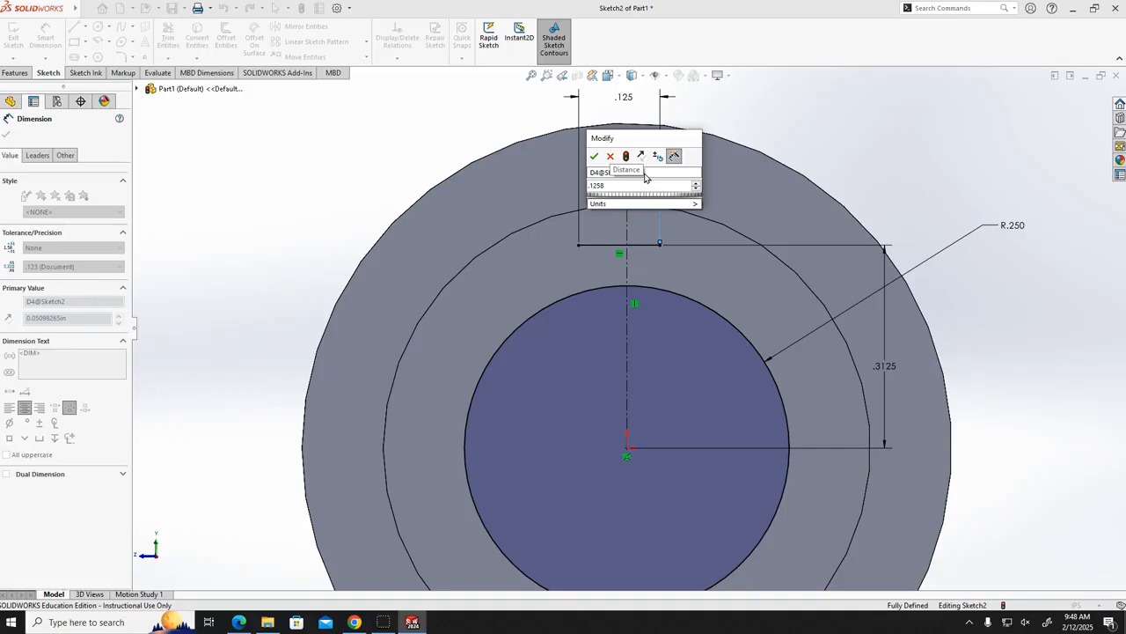
key(BackSpace)
text(/)
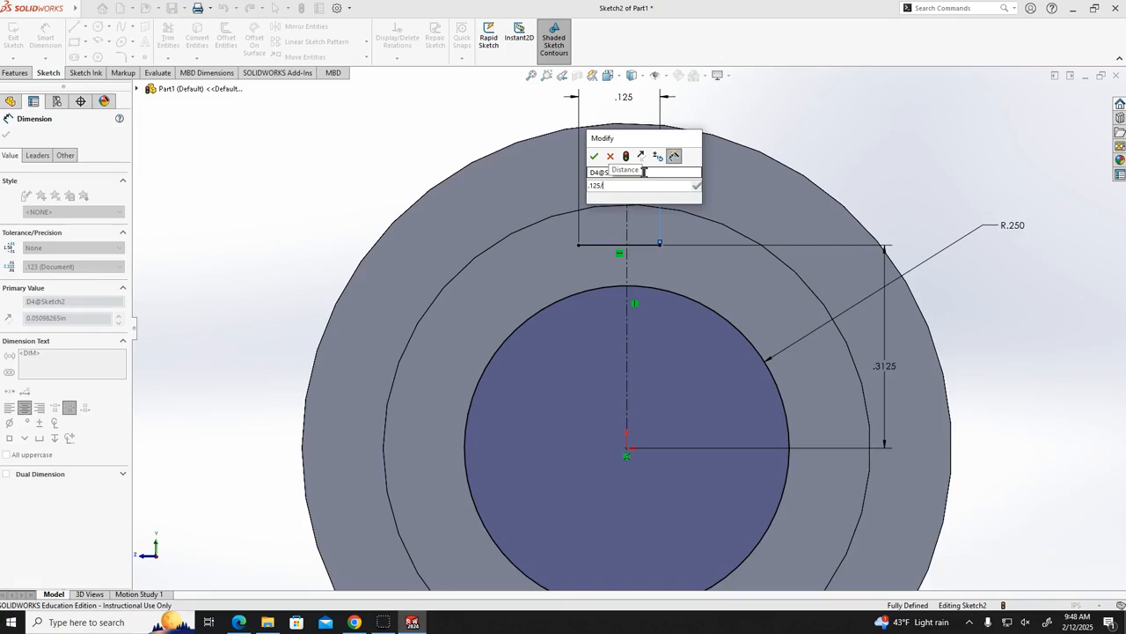
text(2)
key(Return)
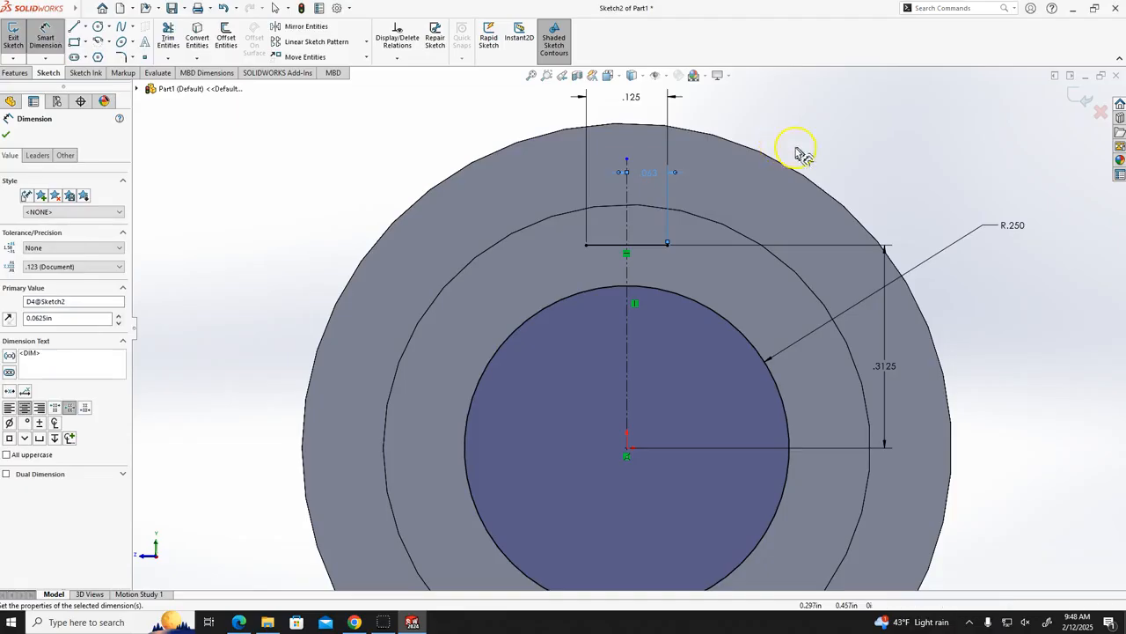
key(Escape)
- Set the precision of the keyway's centerline-to-endpoint dimension to four decimals (.1234)
click(651, 173)
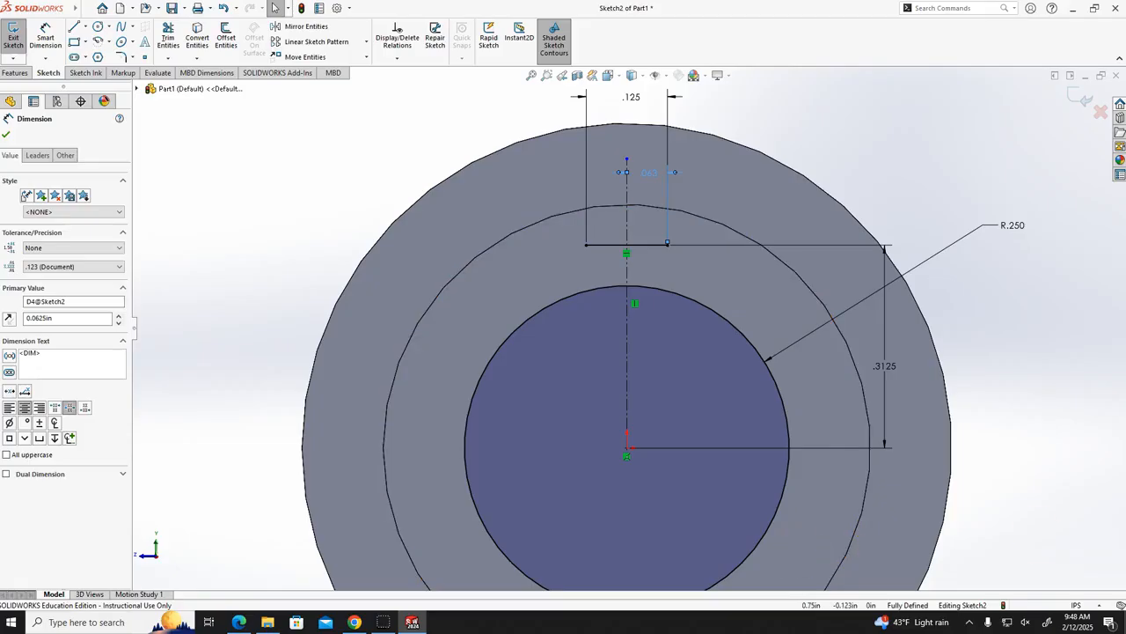
click(84, 267)
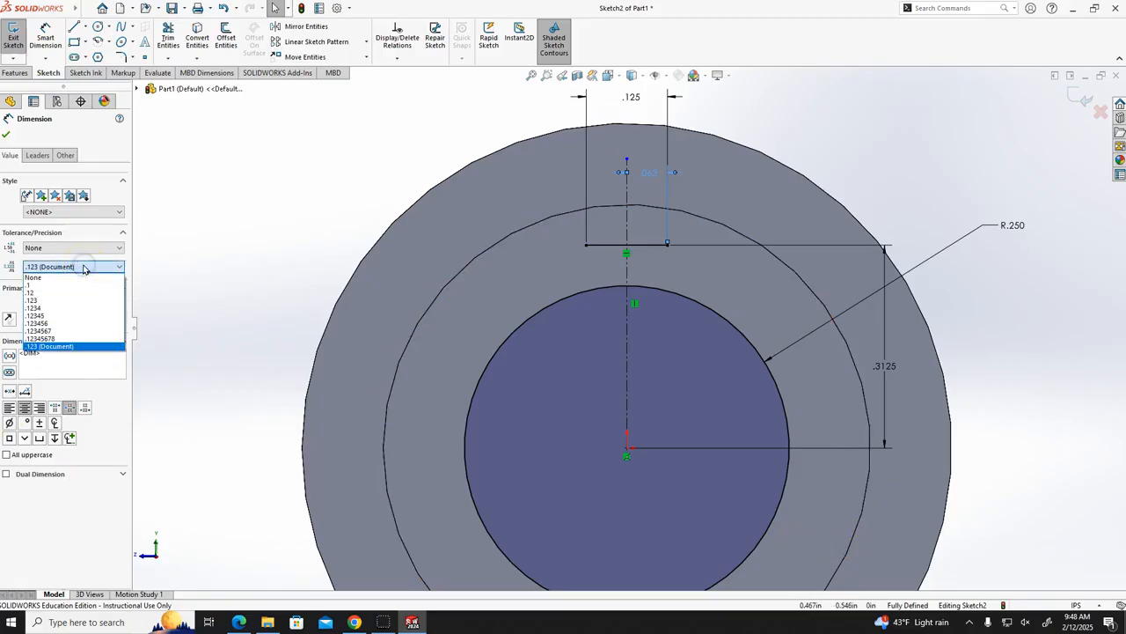
click(52, 308)
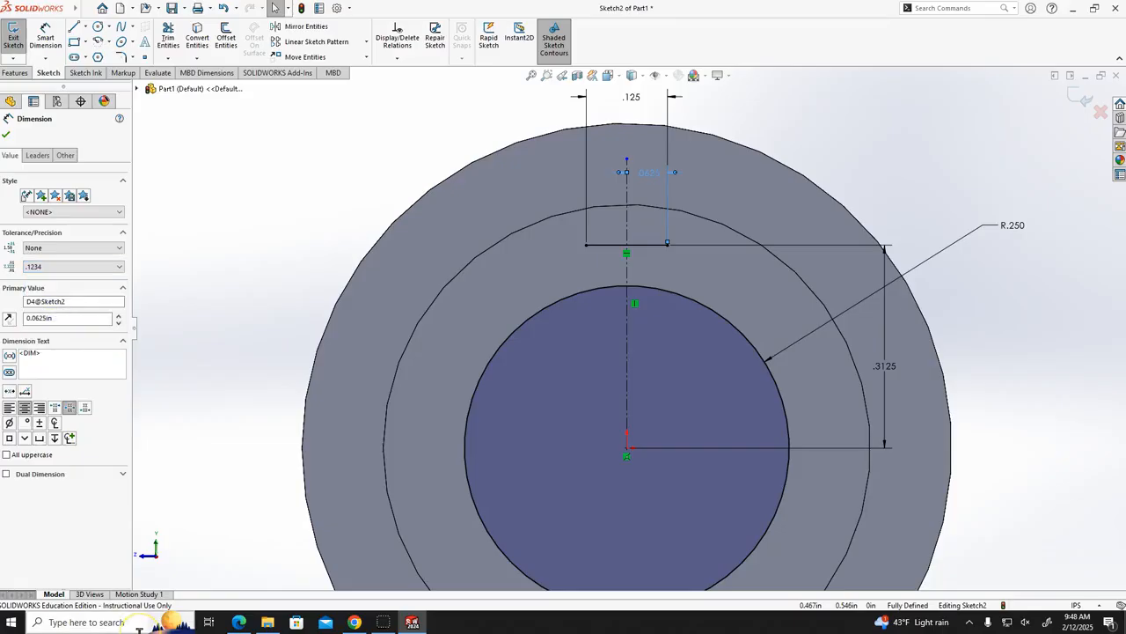
click(848, 201)
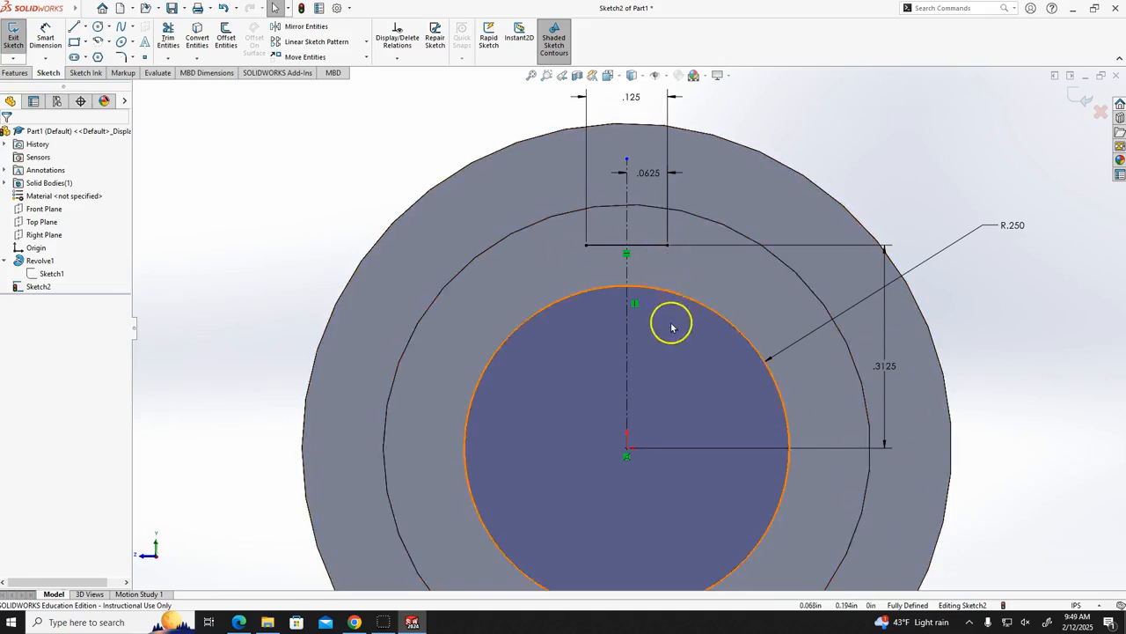
- Sketch the keyway's two vertical side lines from the top line's endpoints down into the bore circle, the second one about 0.109 in long
click(74, 26)
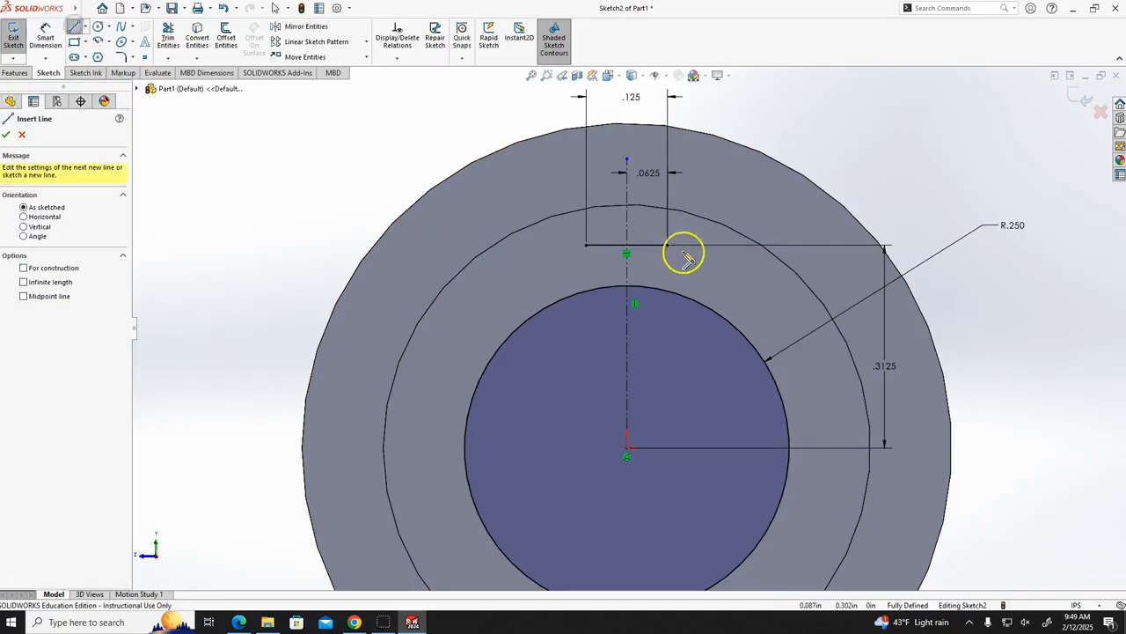
mouse_move(668, 248)
mouse_down()
mouse_move(674, 322)
mouse_move(638, 312)
mouse_up()
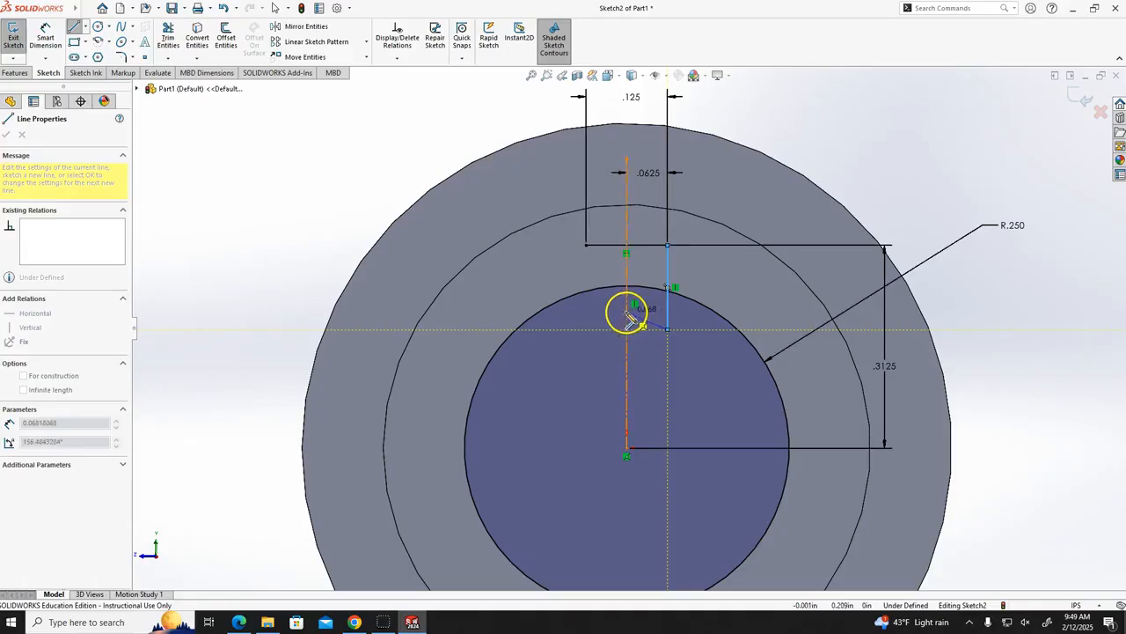
key(Escape)
click(76, 27)
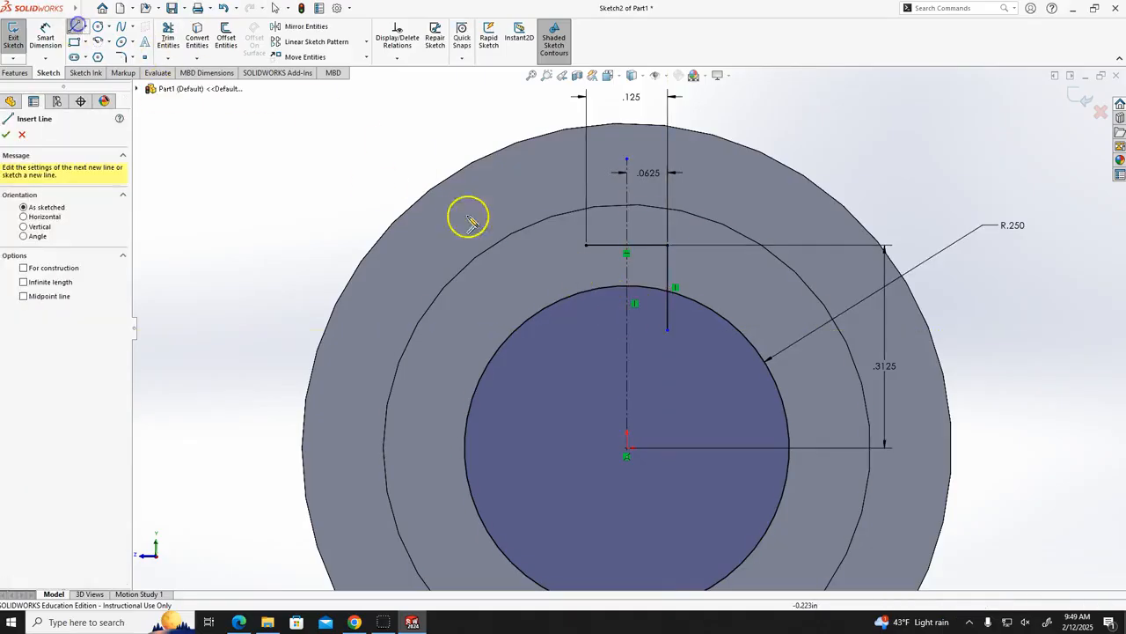
drag(588, 249, 587, 320)
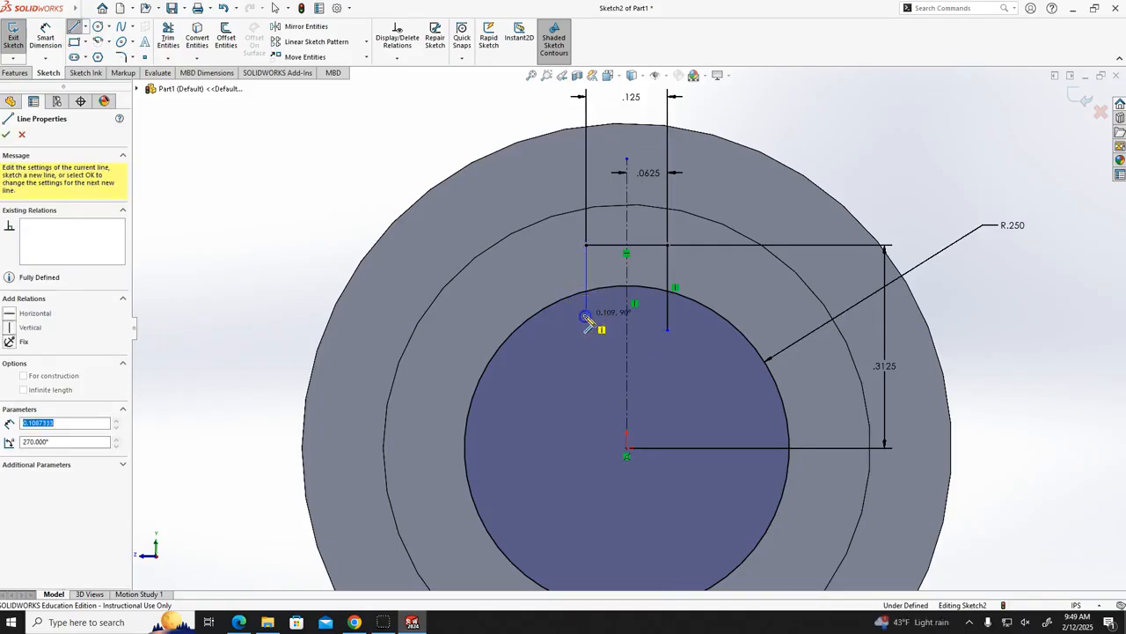
key(Escape)
- Power-trim the side line ends inside the bore and the circle's arc between them, leaving one closed keyed bore profile
scroll(648, 294, down, 2)
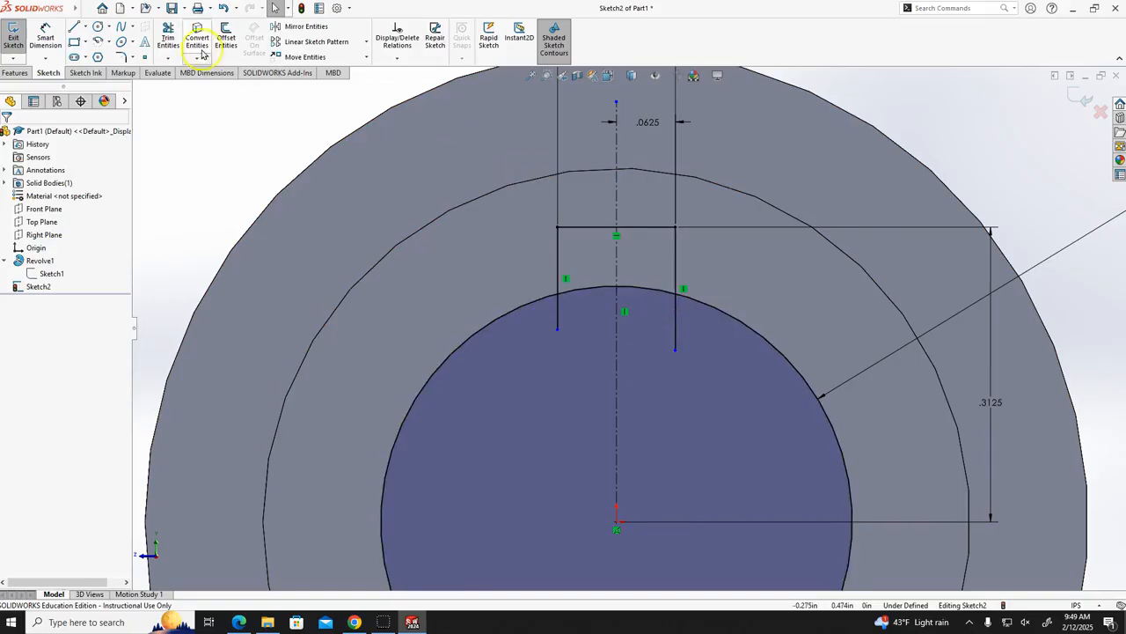
click(168, 37)
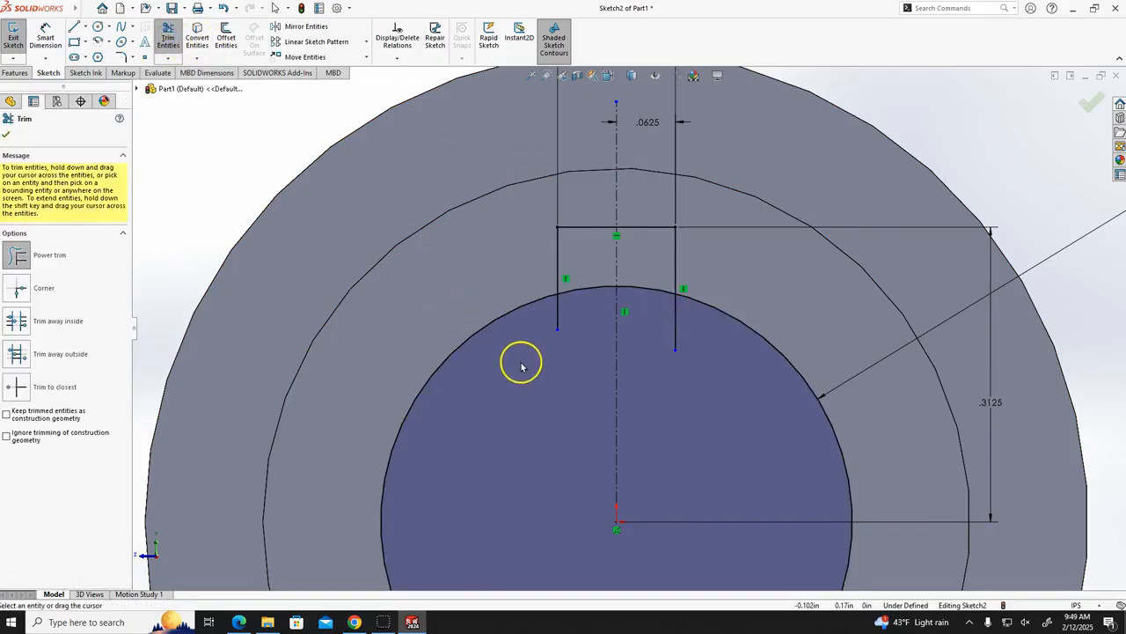
drag(542, 324, 559, 319)
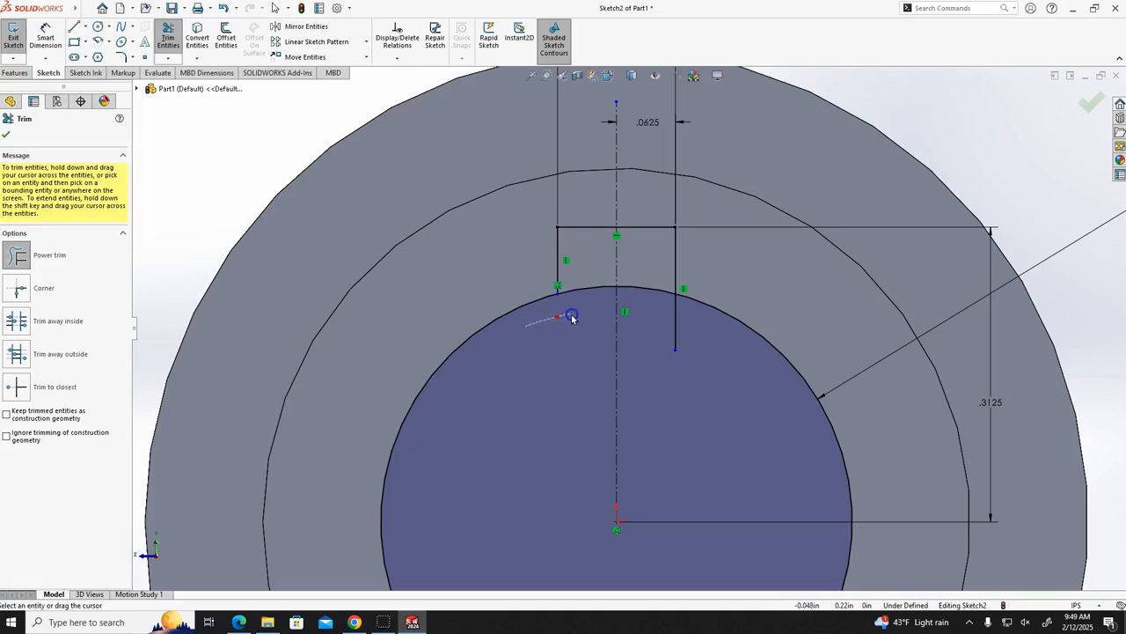
mouse_move(585, 298)
mouse_down()
mouse_move(654, 301)
mouse_move(648, 255)
mouse_move(652, 297)
mouse_move(687, 319)
mouse_move(658, 369)
mouse_move(636, 314)
mouse_move(661, 340)
mouse_move(593, 299)
mouse_move(661, 333)
mouse_up()
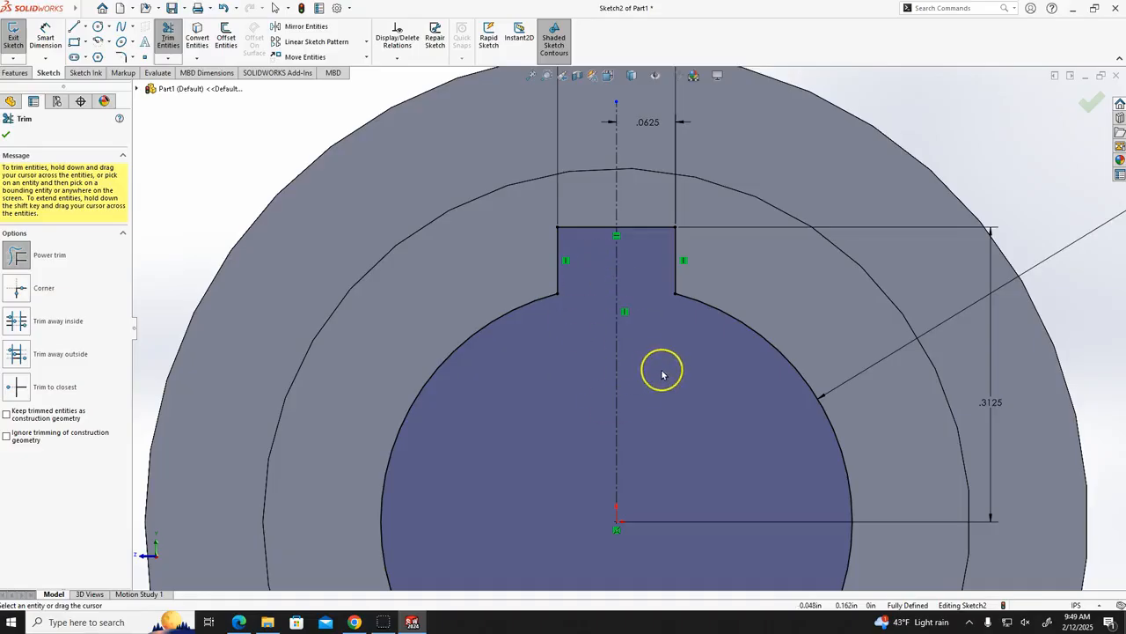
scroll(662, 375, up, 2)
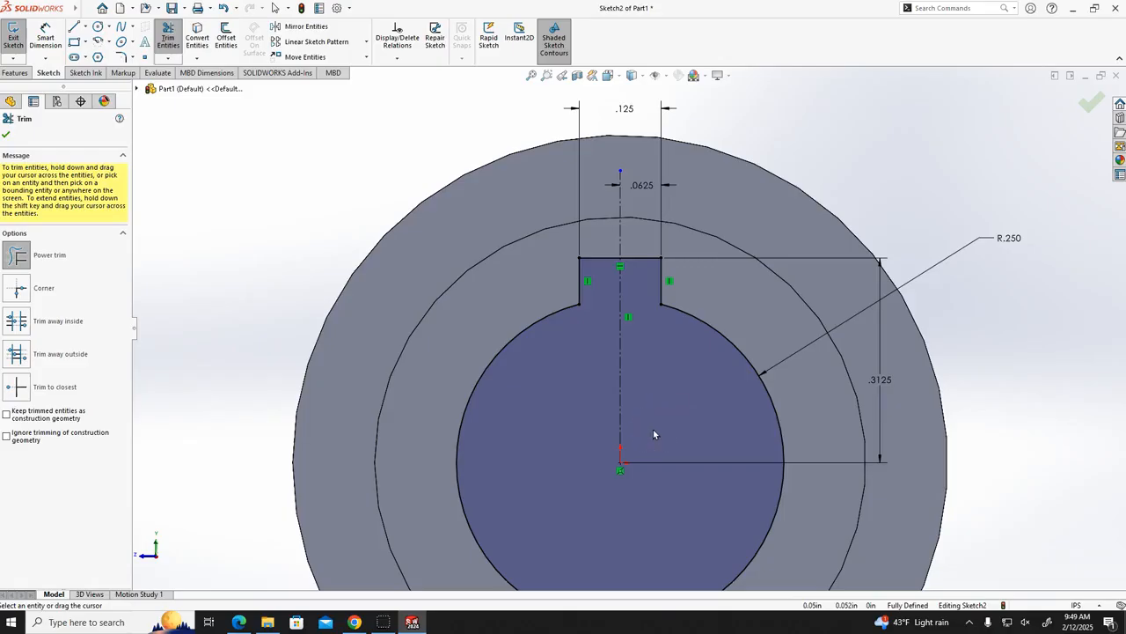
- Compare the finished keyway profile with the sketch figure in the Extrude Cut PDF, and return to SolidWorks
click(239, 621)
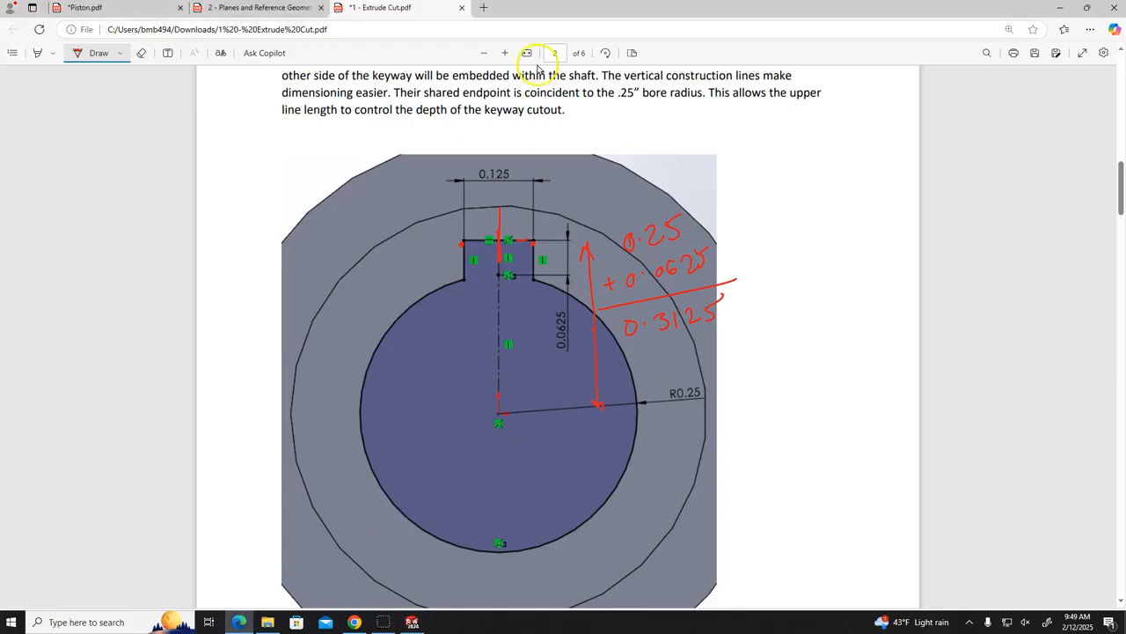
click(412, 621)
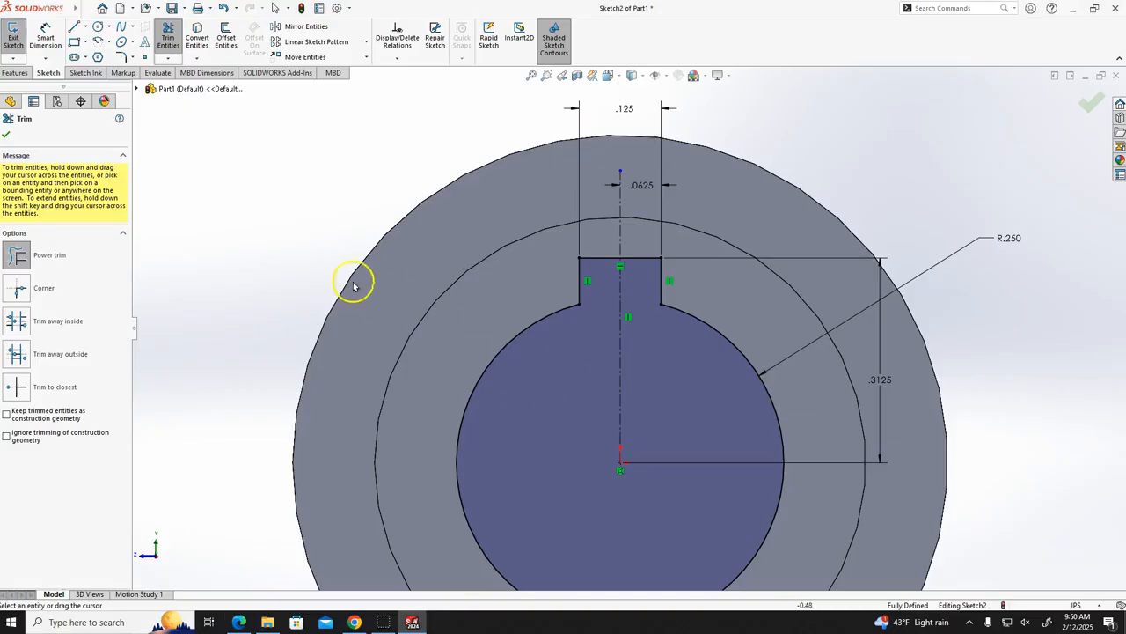
scroll(674, 329, up, 3)
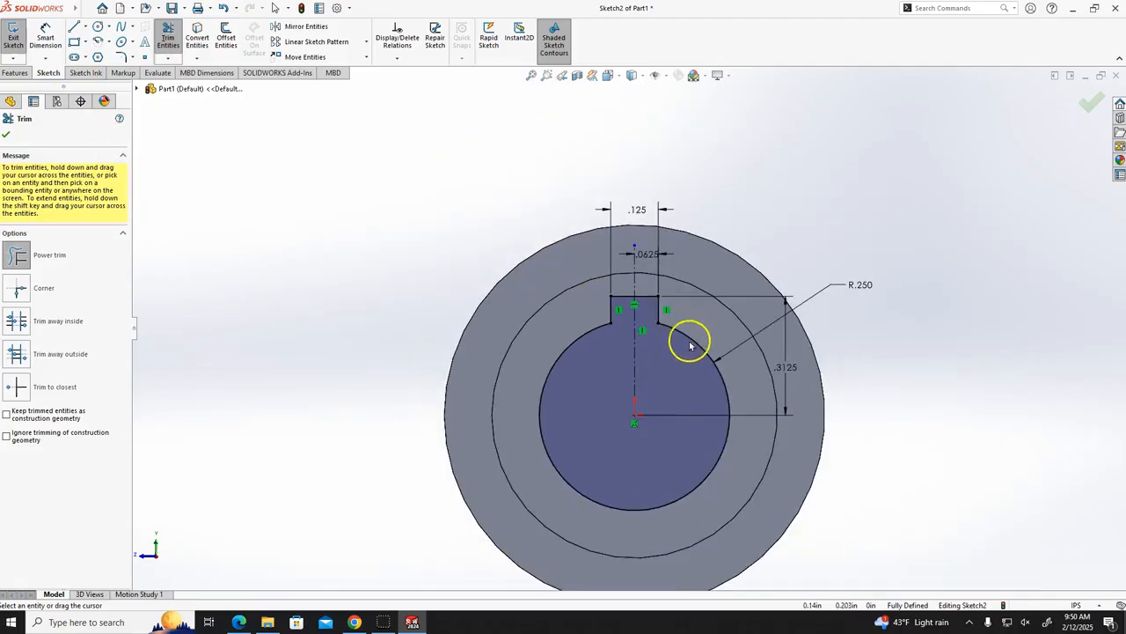
middle_drag(930, 404, 934, 403)
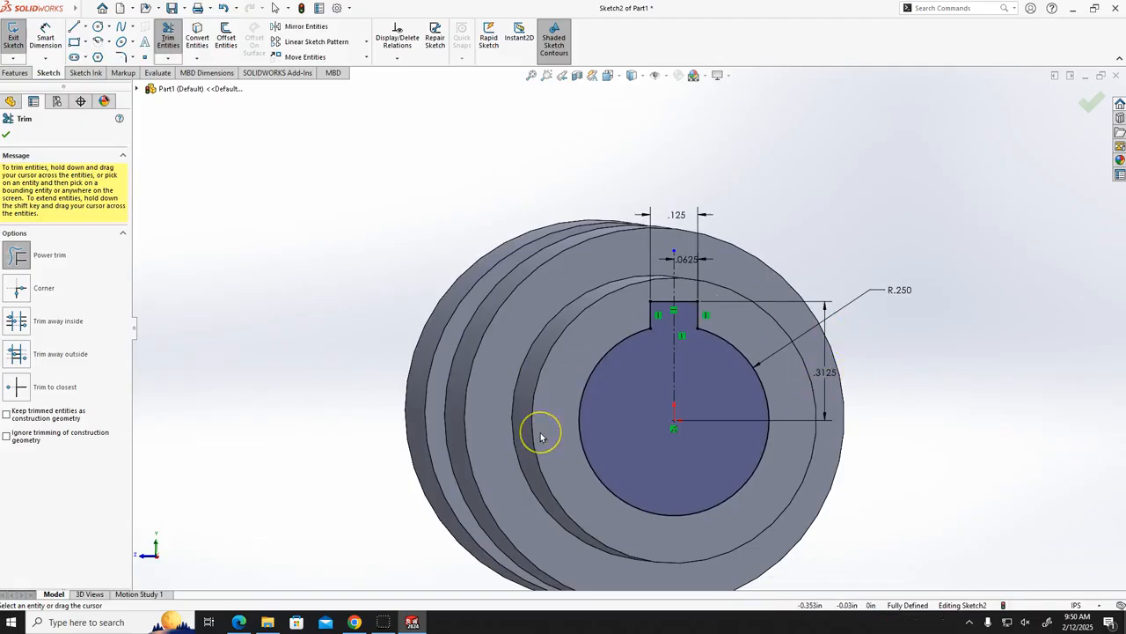
- Start an Extruded Cut from the keyed bore sketch on the shaft's smaller end face
click(21, 75)
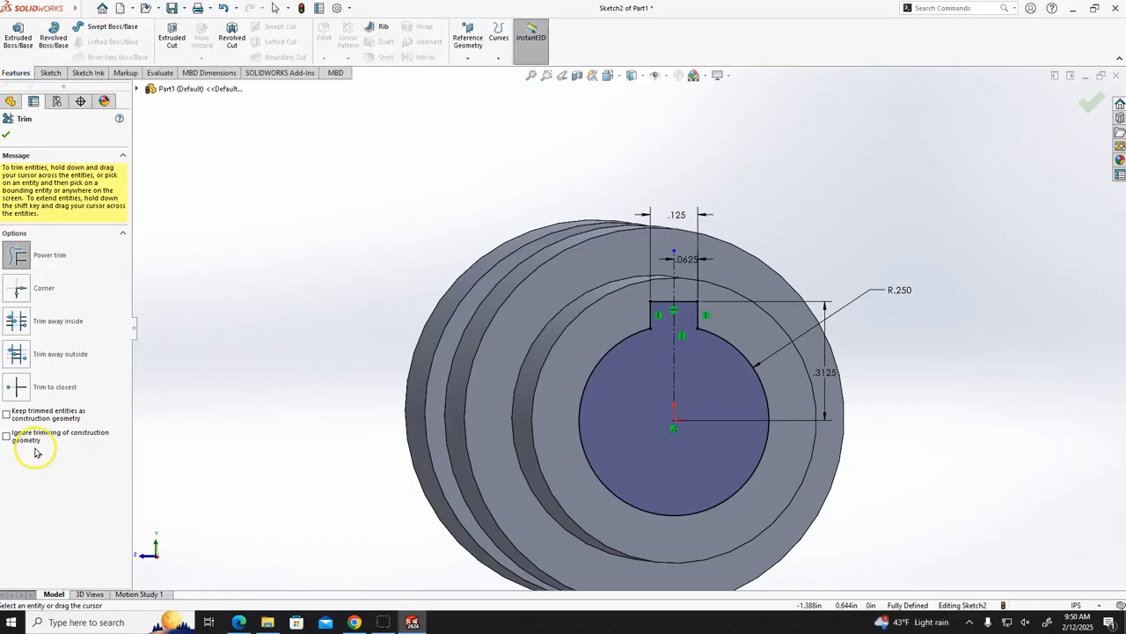
click(172, 42)
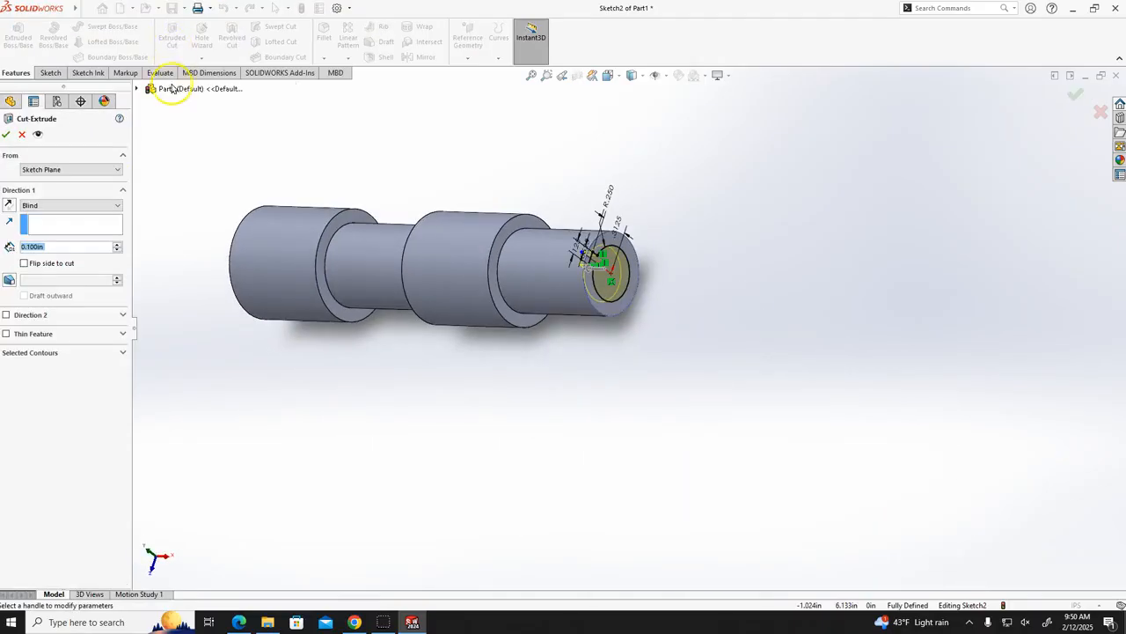
click(300, 361)
middle_drag(301, 361, 410, 382)
mouse_move(541, 441)
middle_down()
mouse_move(555, 445)
mouse_move(455, 453)
middle_up()
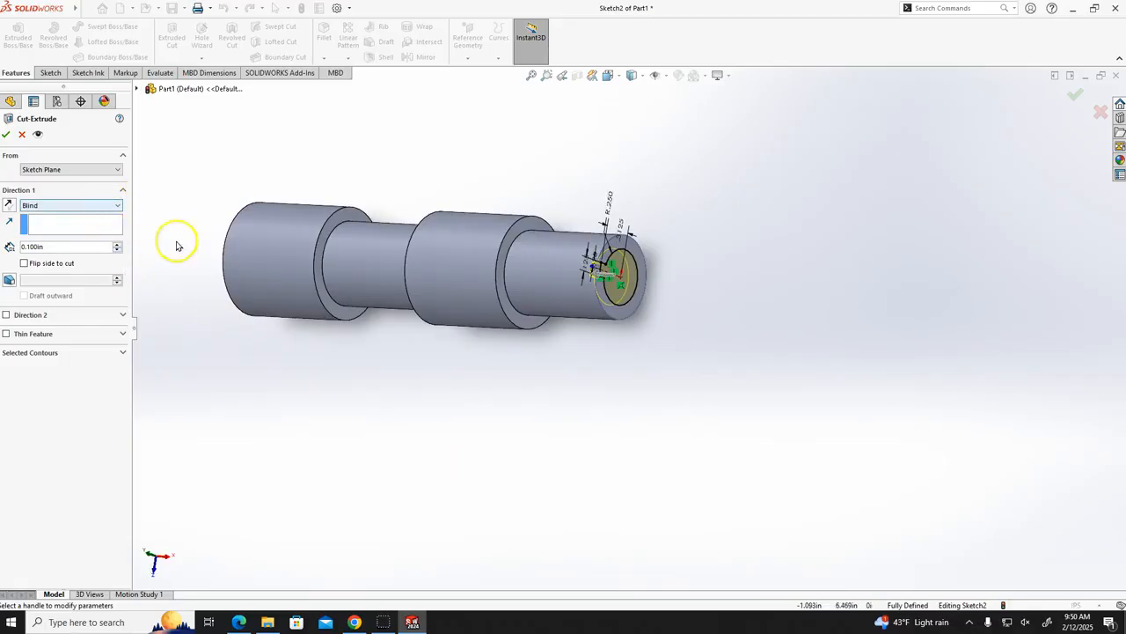
scroll(618, 255, down, 4)
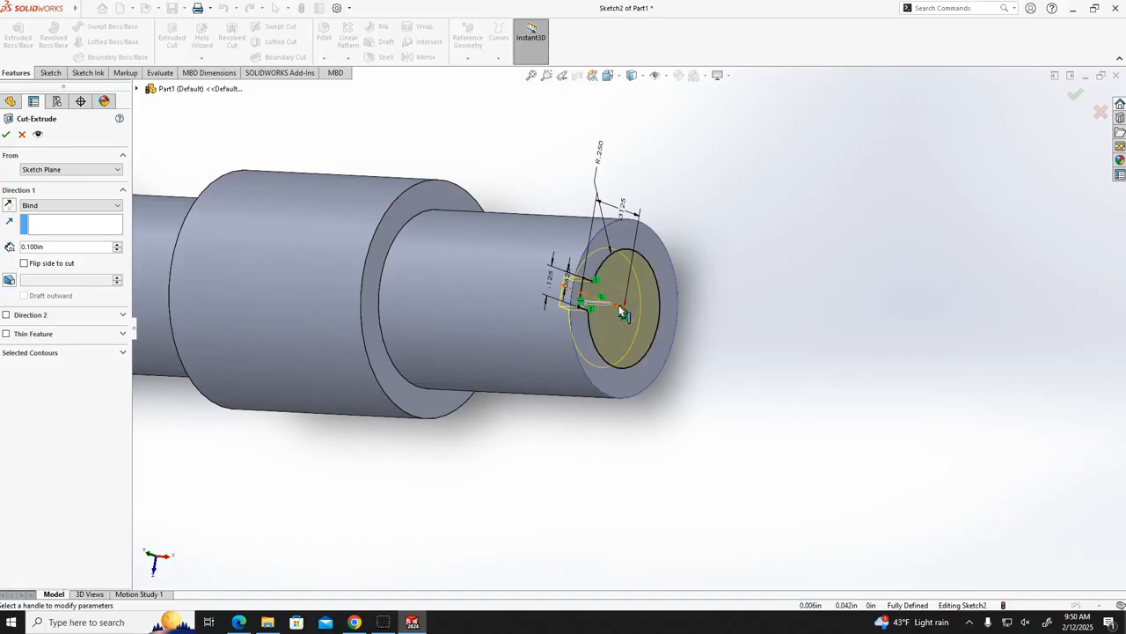
click(101, 169)
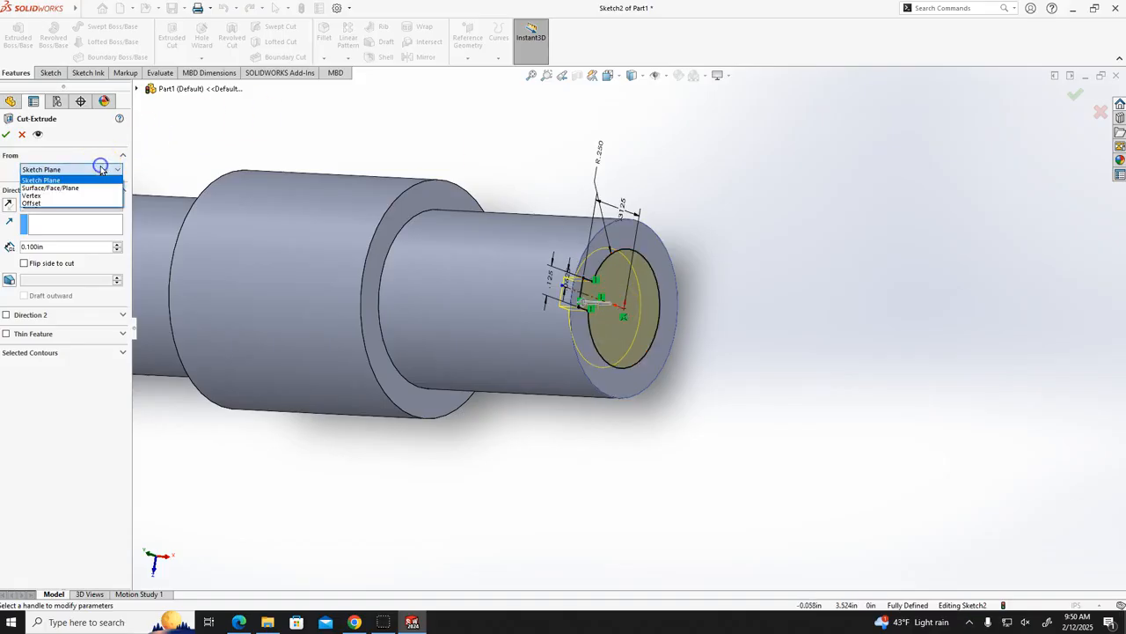
click(218, 156)
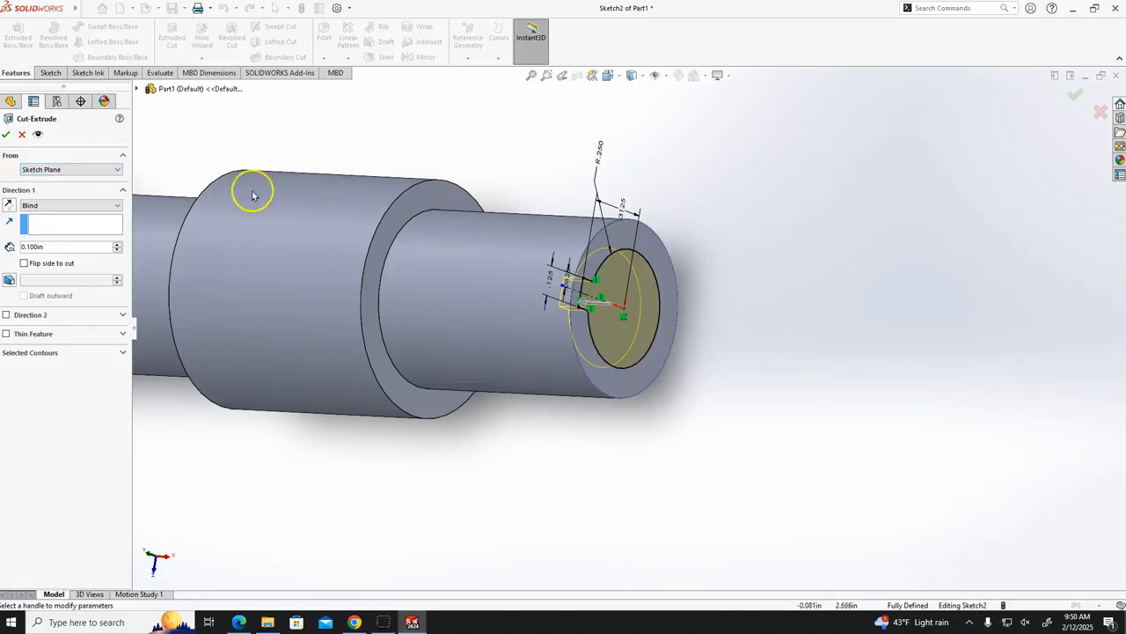
click(116, 169)
click(115, 169)
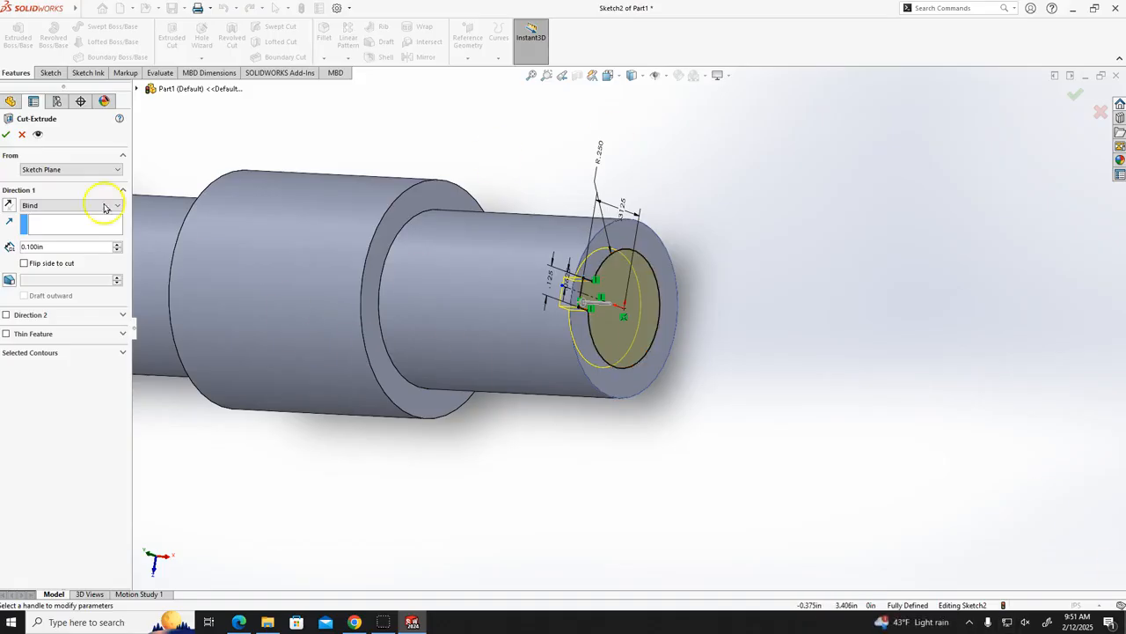
- Set the cut's Direction 1 end condition to Through All and examine the preview along the shaft
click(66, 206)
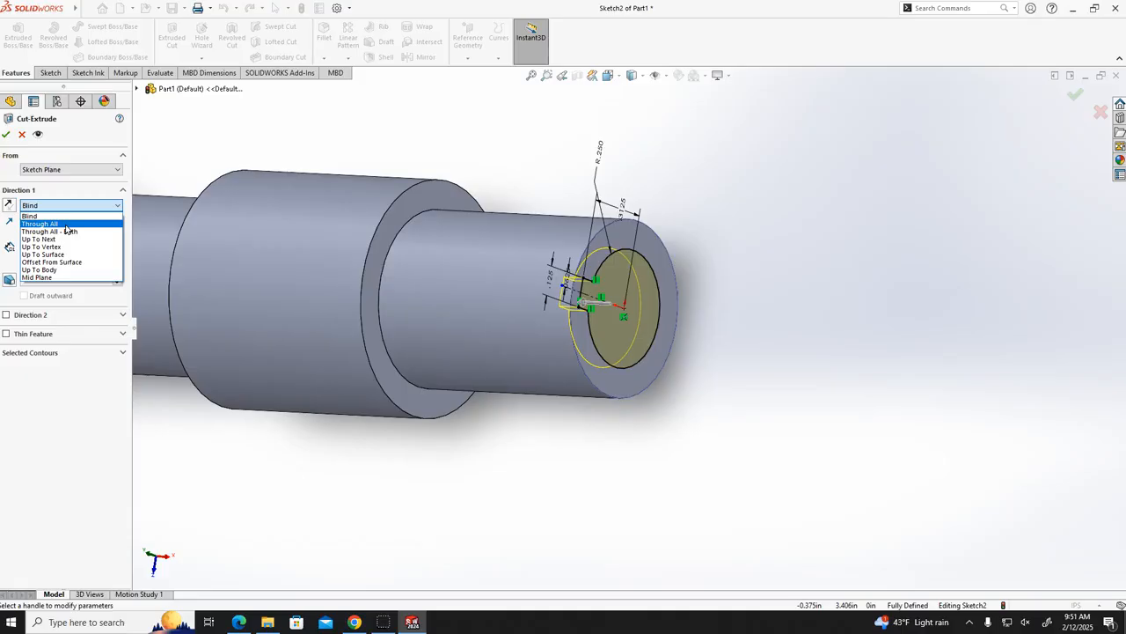
click(66, 226)
middle_drag(304, 455, 475, 455)
middle_drag(539, 373, 401, 310)
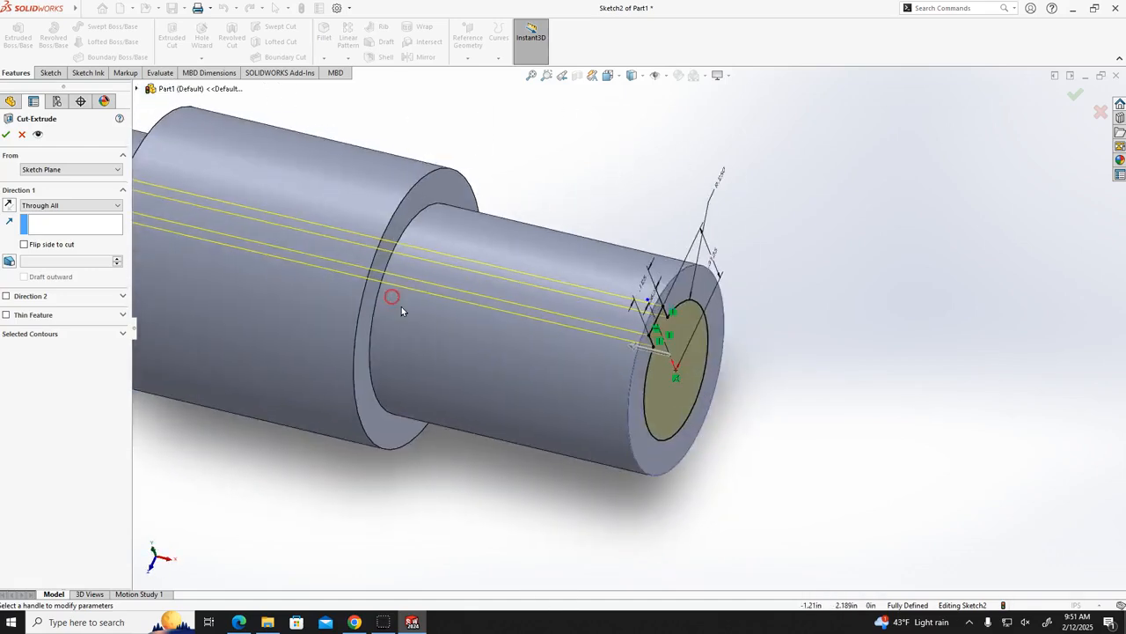
scroll(402, 308, up, 4)
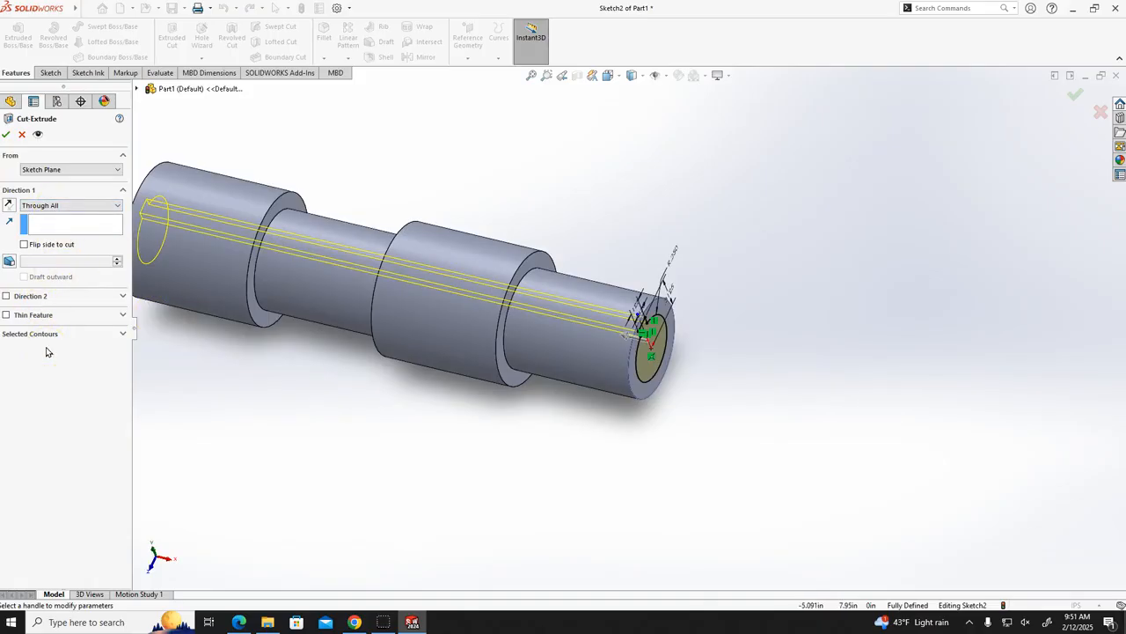
- Try the Flip side to cut option on the keyed bore cut
click(52, 249)
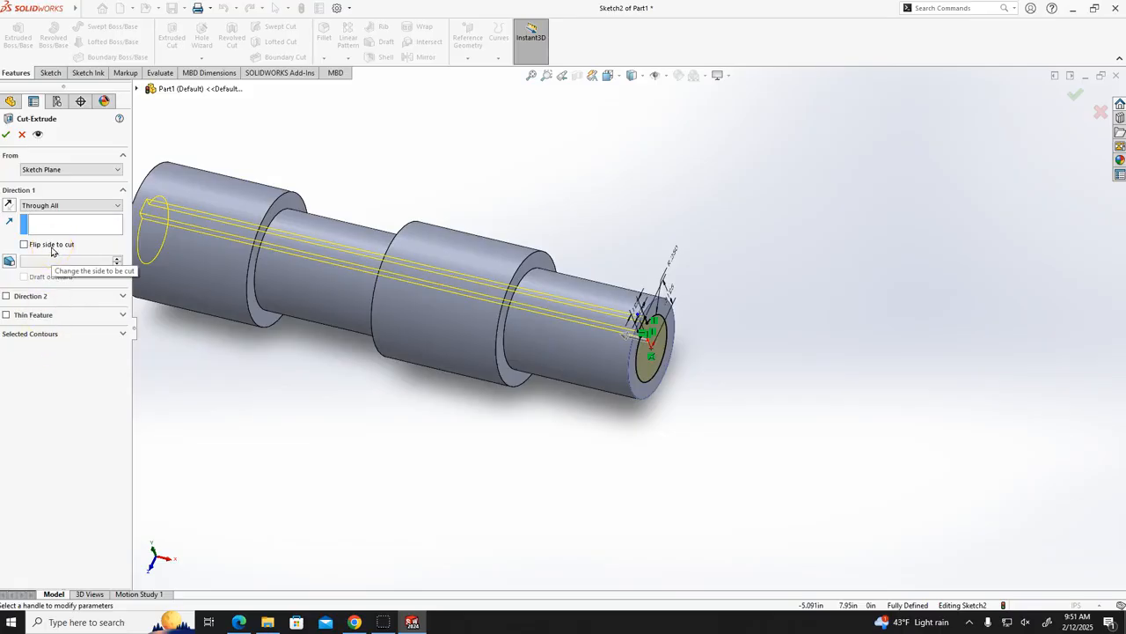
click(52, 249)
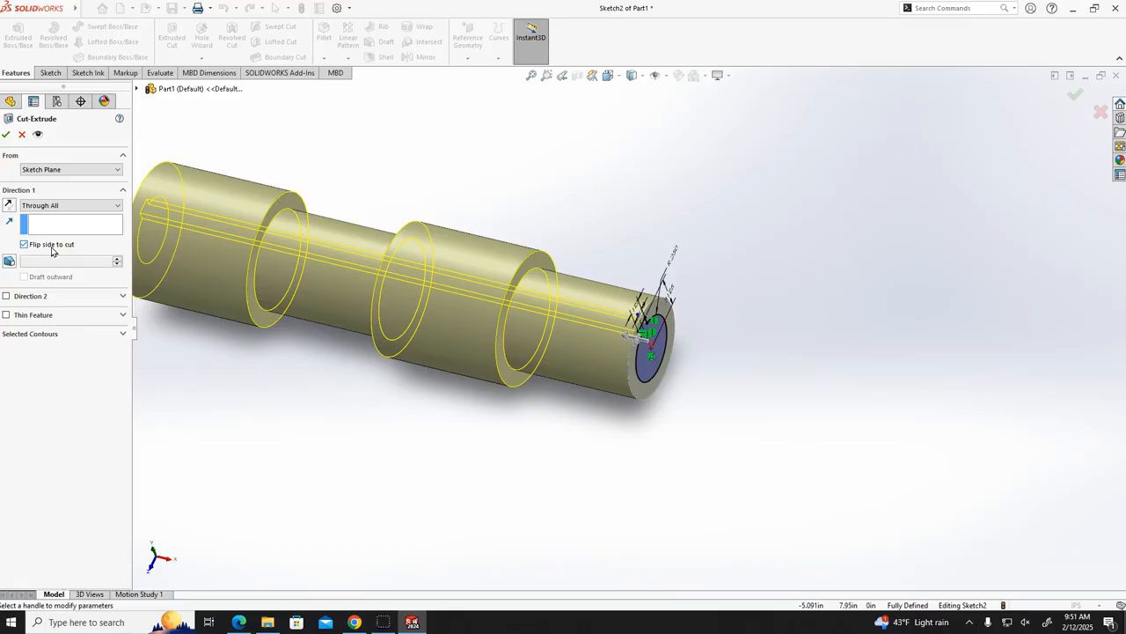
click(51, 249)
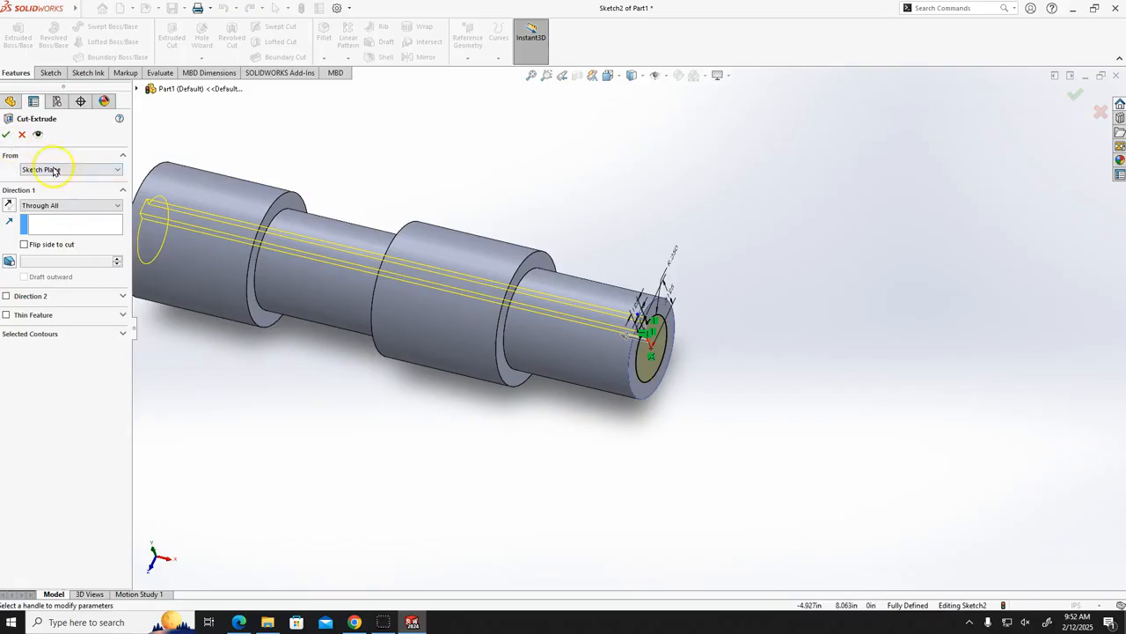
- Complete the Through All cut of the keyed bore through the shaft
click(5, 135)
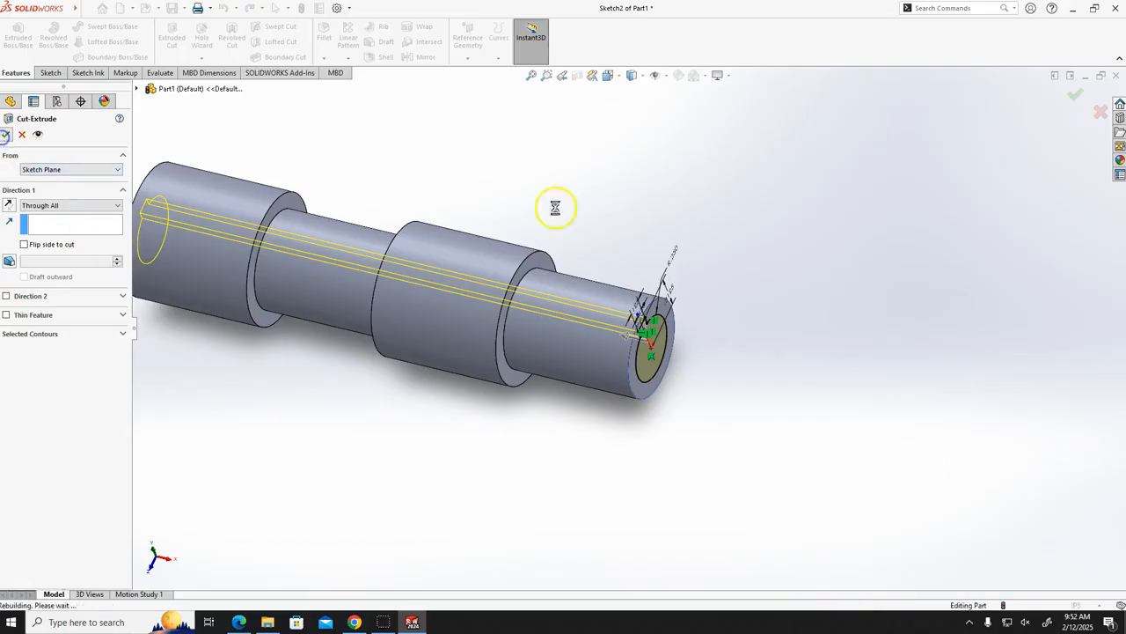
middle_drag(852, 382, 831, 338)
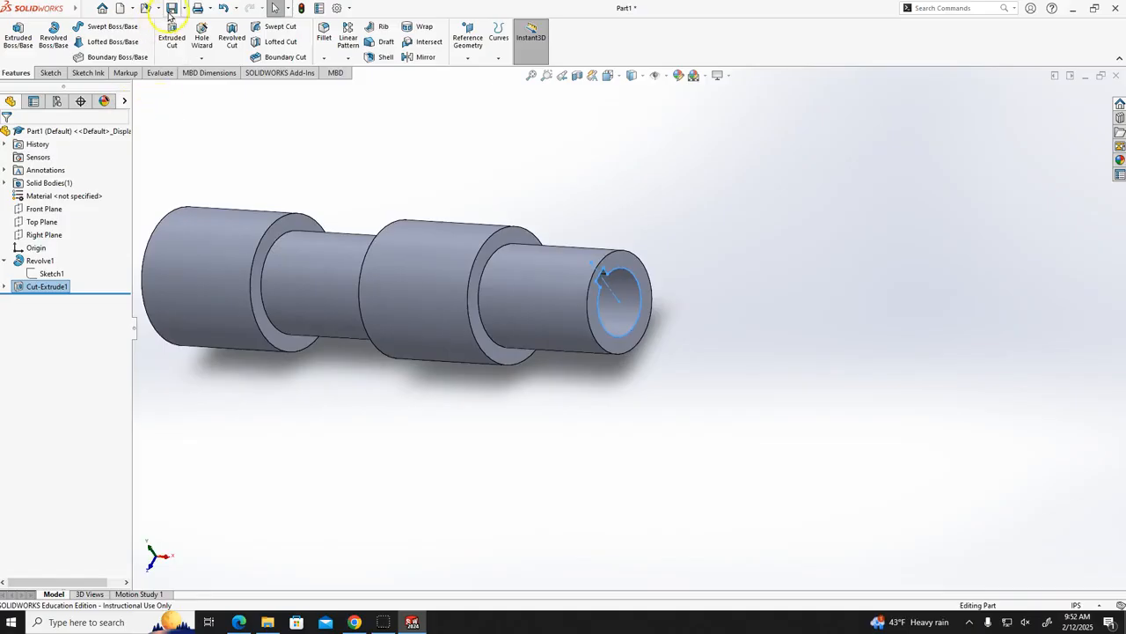
- In the Extrude Cut PDF, examine Figure 5's face for the second Cut-Extrude, and return to SolidWorks
click(352, 622)
click(239, 622)
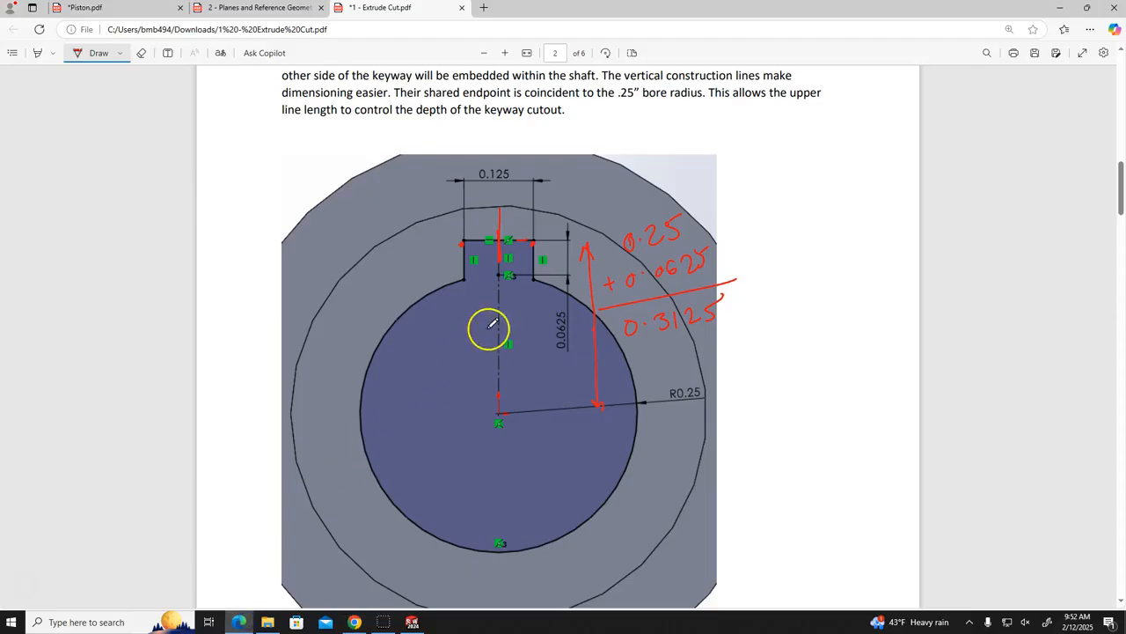
scroll(489, 325, down, 5)
scroll(513, 319, down, 7)
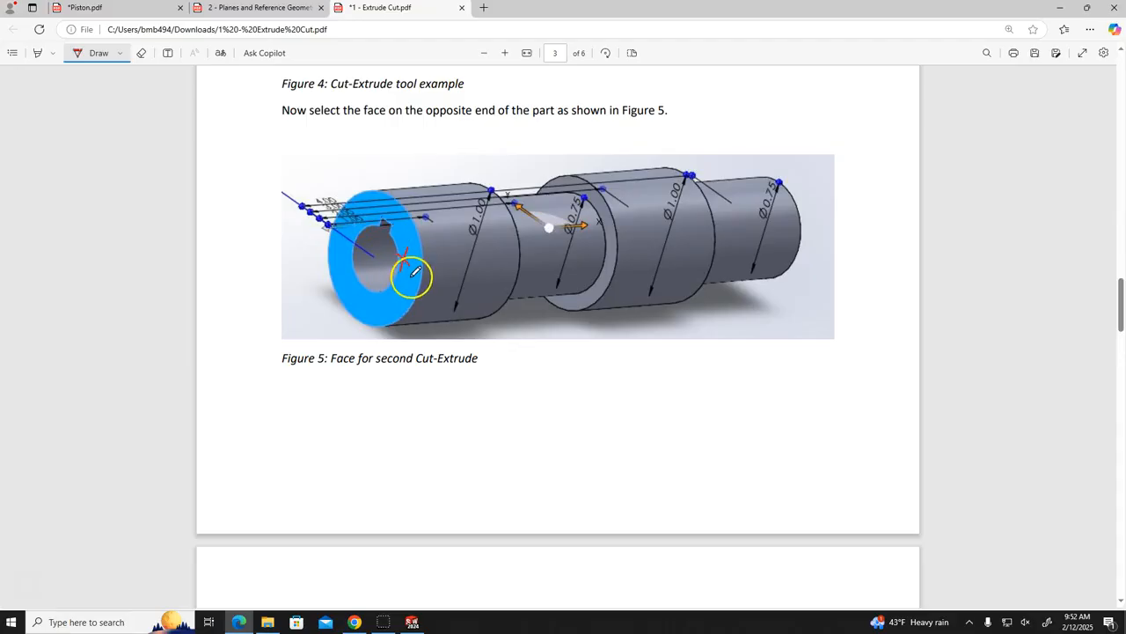
click(411, 620)
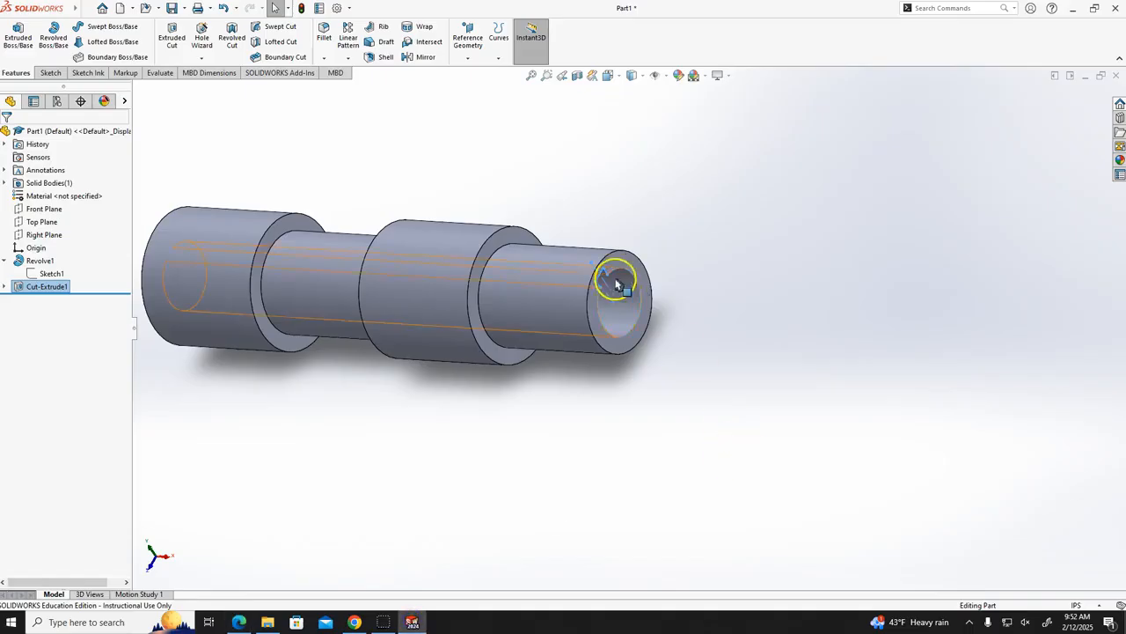
- Start a new sketch on the 1.000 in diameter end face opposite the end where the keyed bore was sketched
middle_drag(532, 510, 684, 505)
click(371, 295)
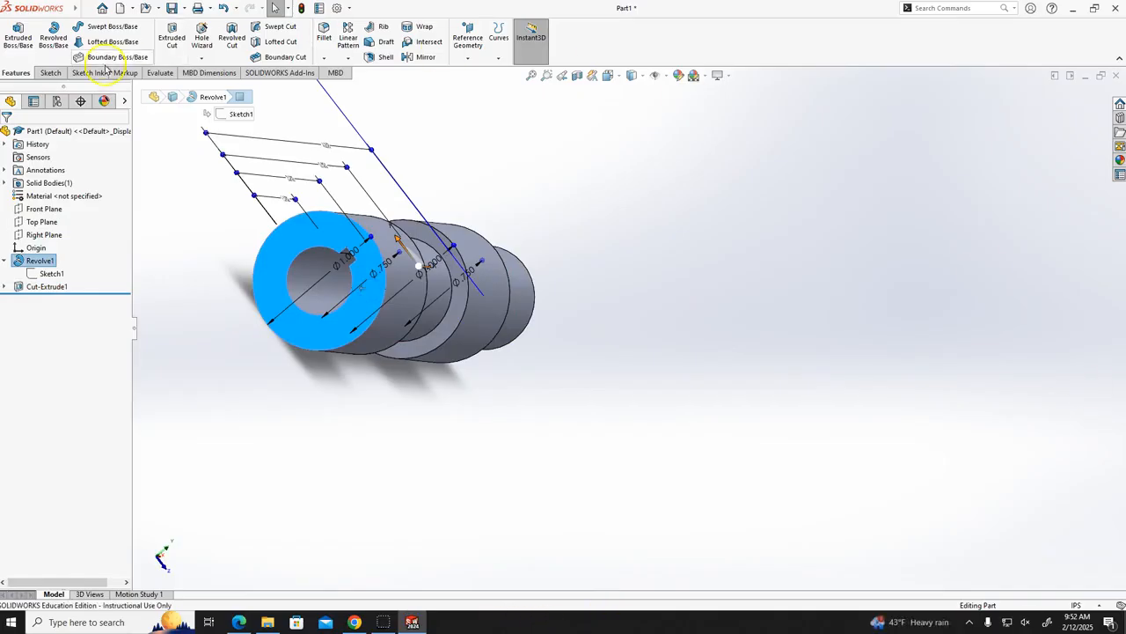
click(51, 72)
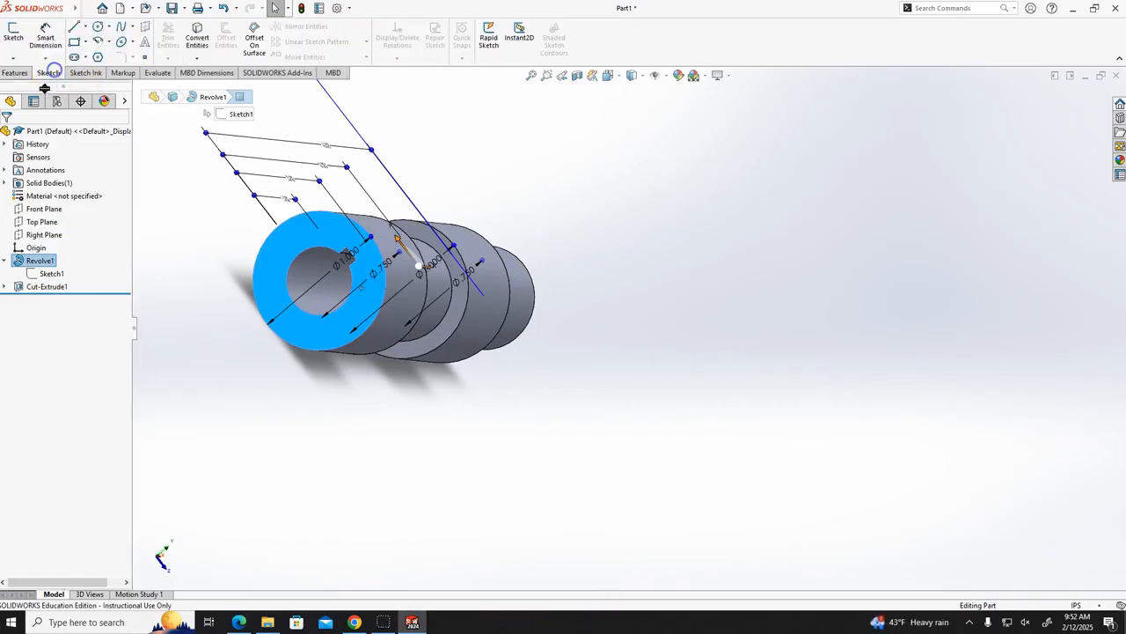
click(13, 33)
- In the Extrude Cut PDF, examine Figure 6's sketch for the secondary Cut-Extrude, and return to SolidWorks
click(238, 621)
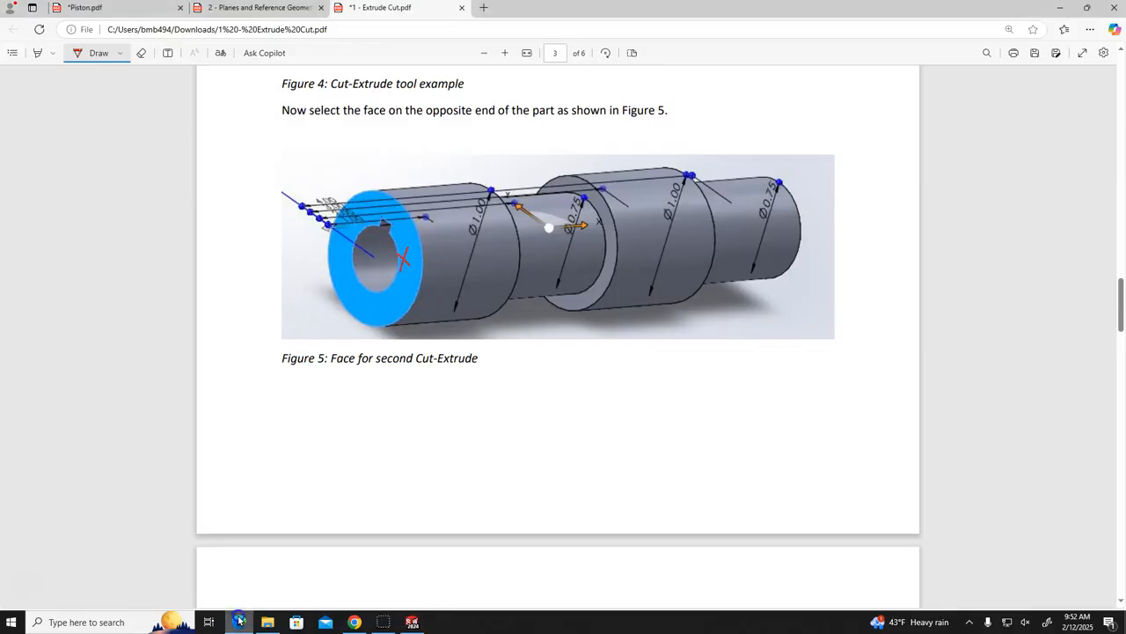
scroll(352, 370, down, 10)
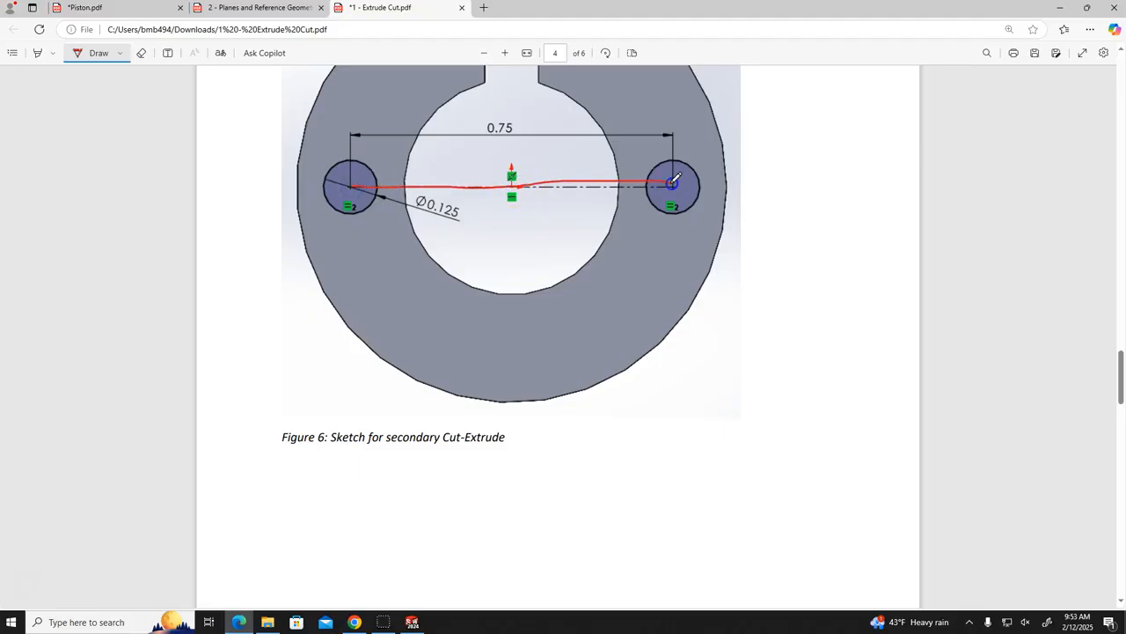
click(412, 622)
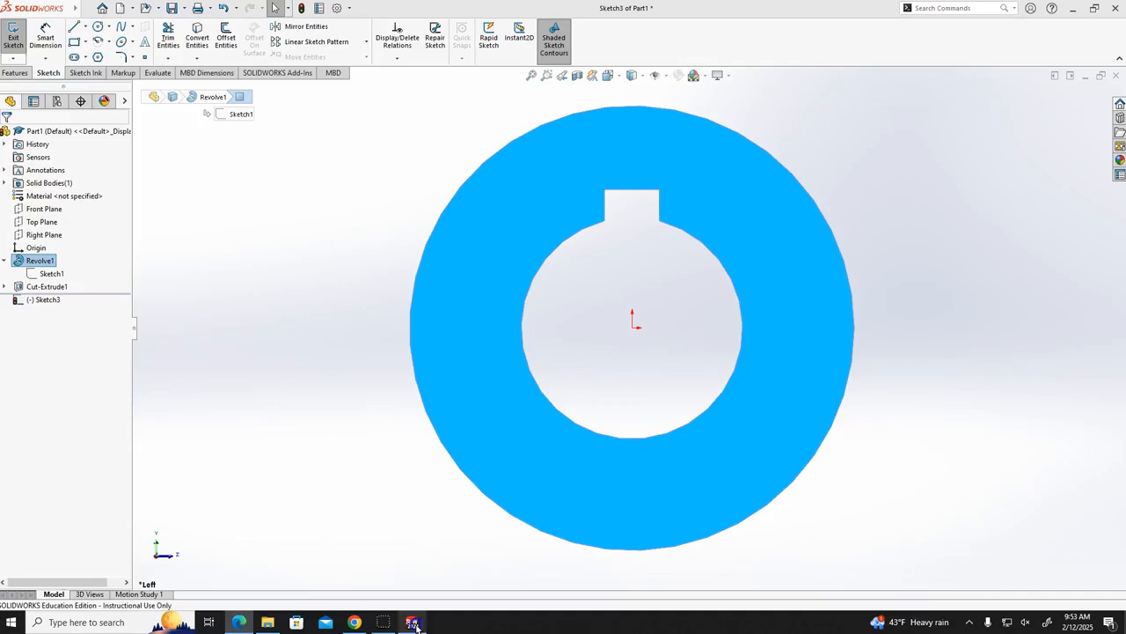
- Inspect both ends of the shaft to check the sketch face, and restore the view normal to Sketch3
middle_drag(985, 272, 849, 207)
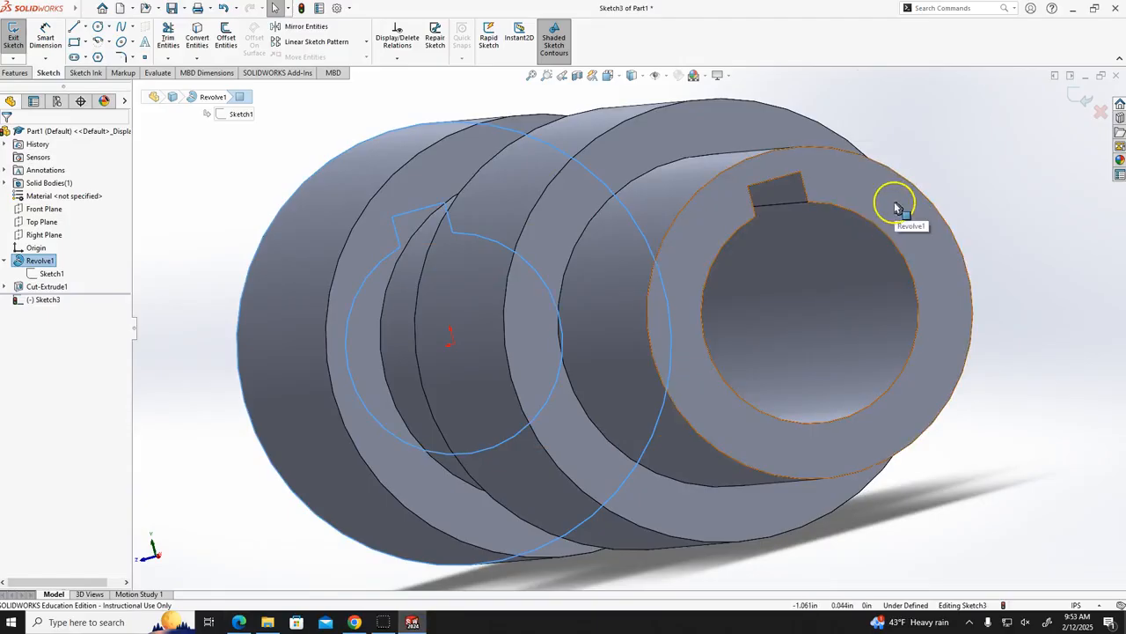
middle_drag(980, 226, 1122, 231)
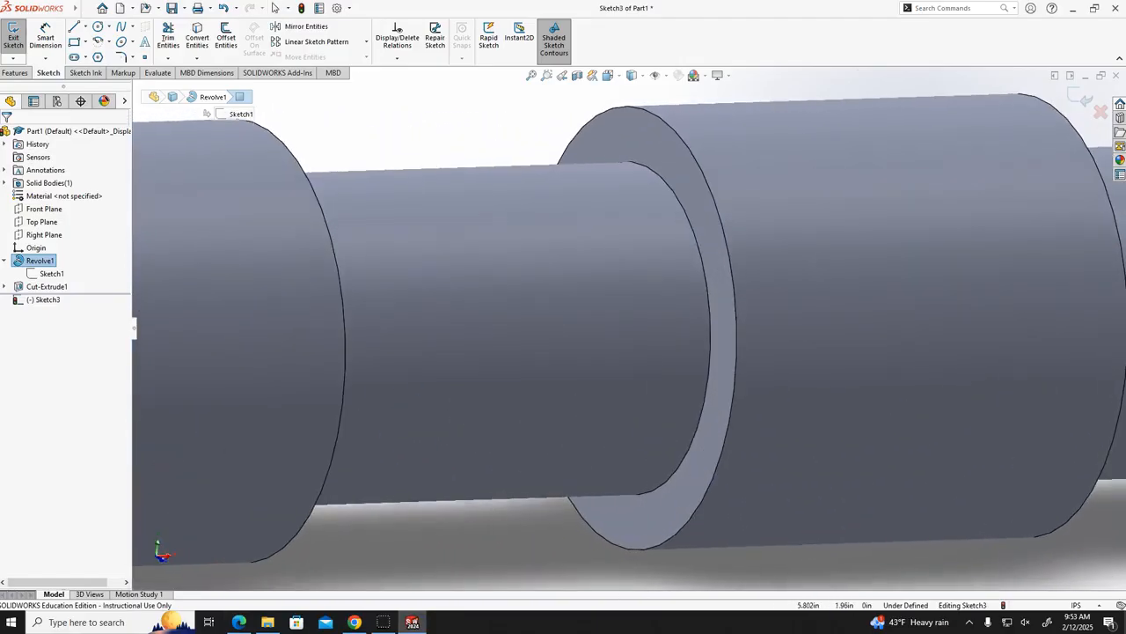
middle_drag(647, 250, 780, 247)
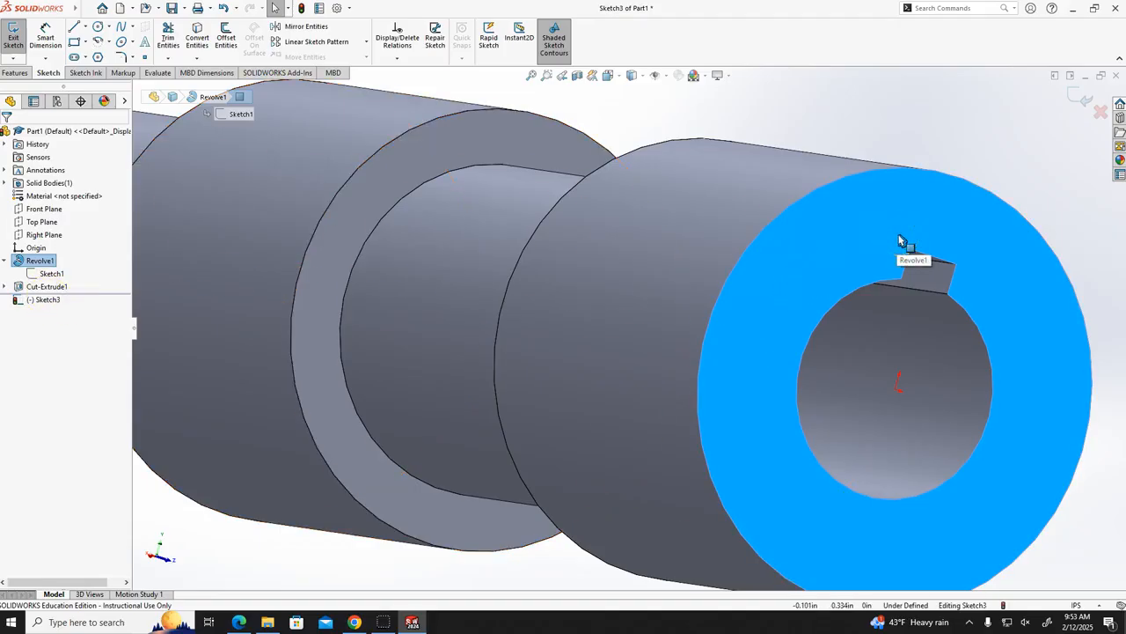
click(39, 300)
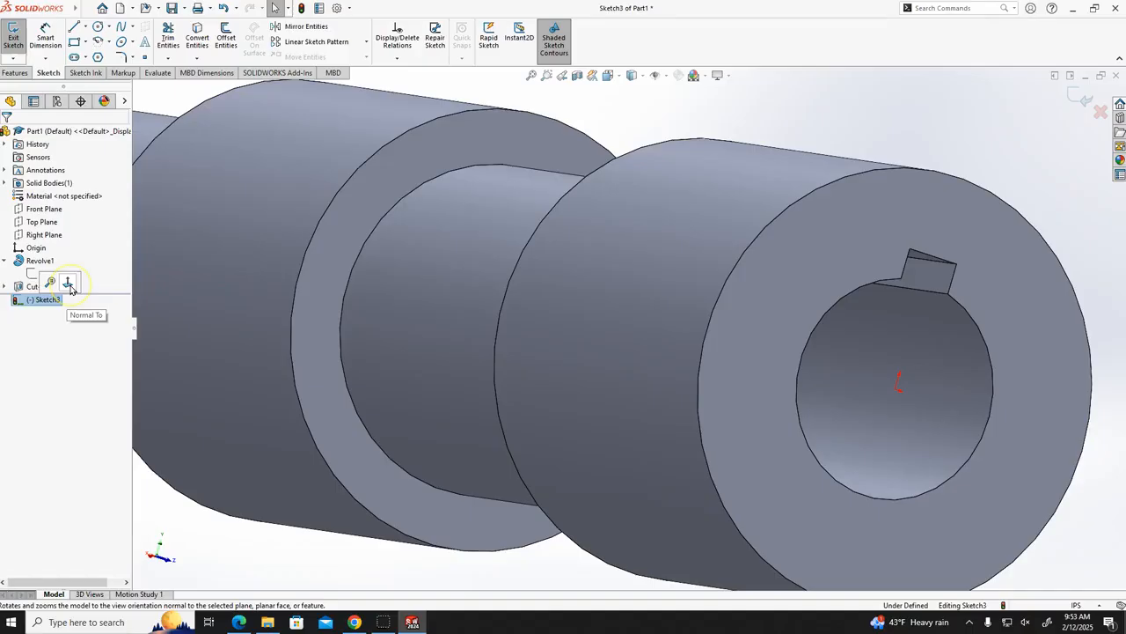
click(71, 287)
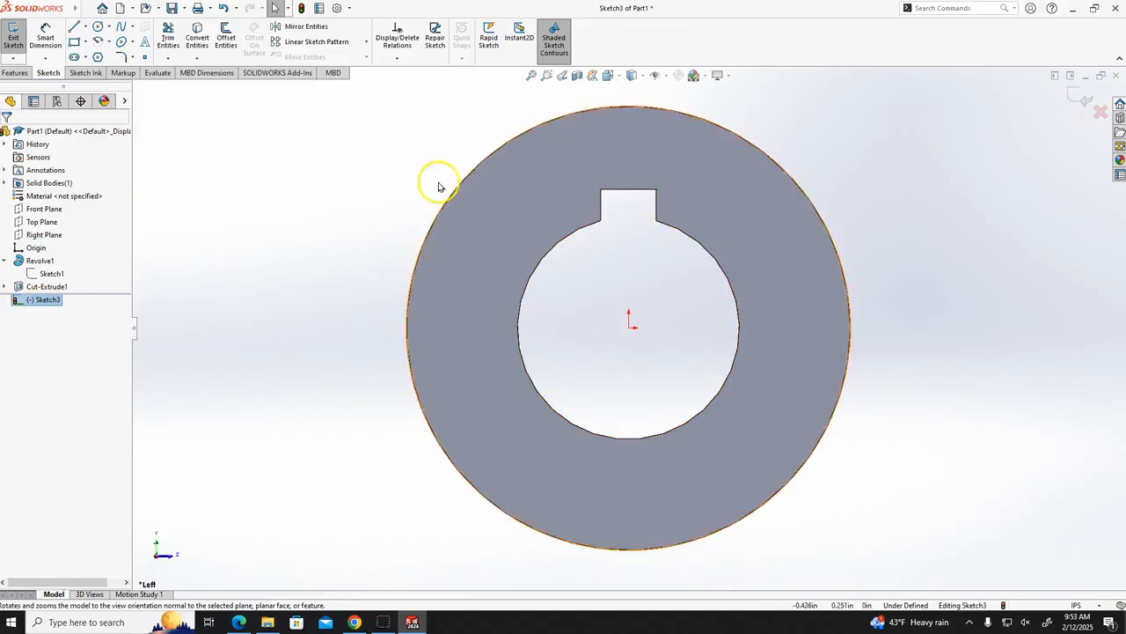
- Draw a horizontal midpoint construction line about 0.75 in long, centred on the origin
click(86, 27)
click(98, 50)
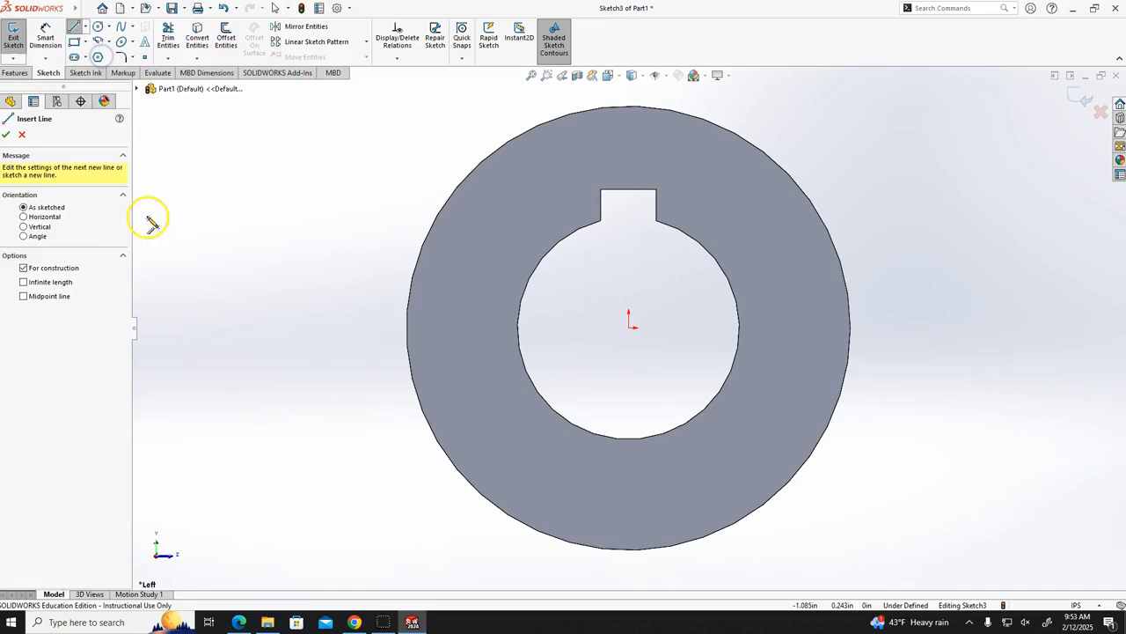
click(47, 218)
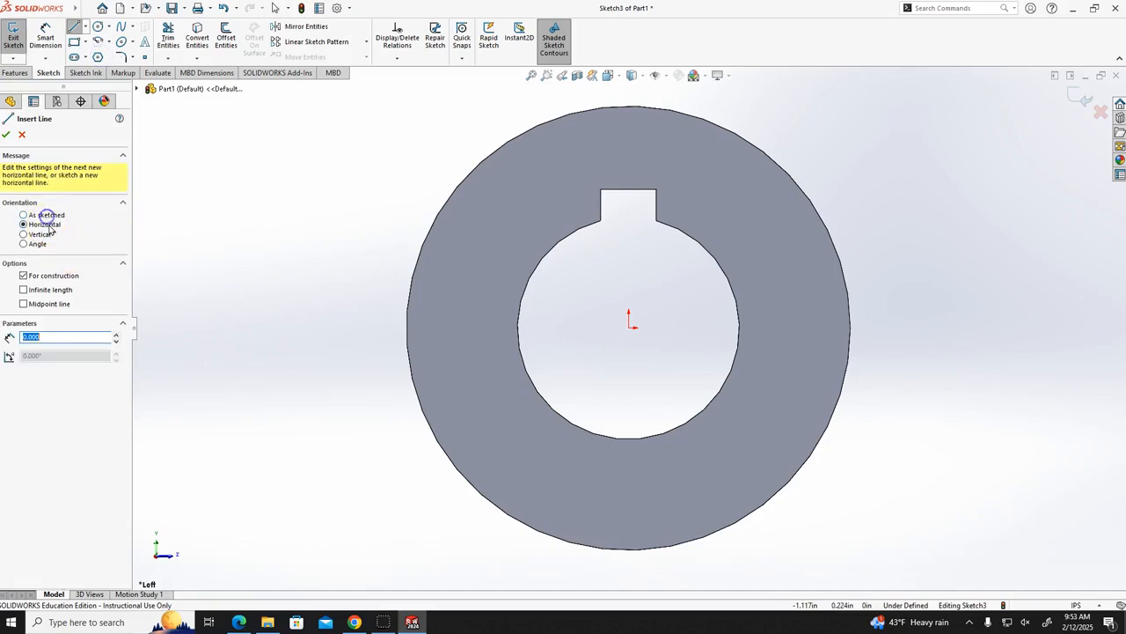
click(58, 306)
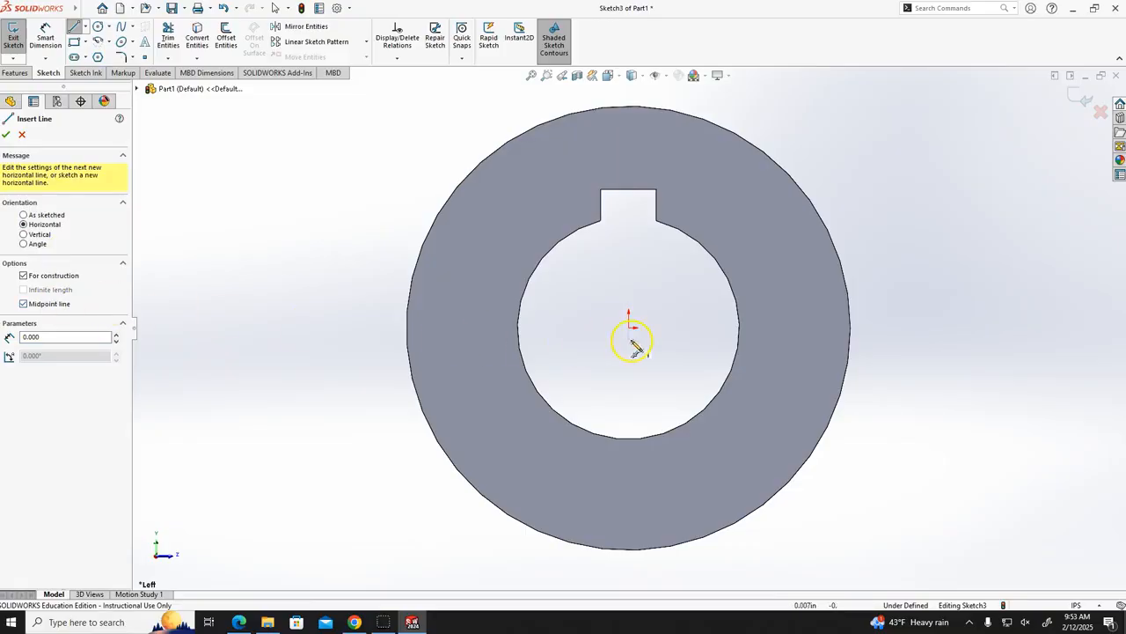
drag(630, 328, 459, 329)
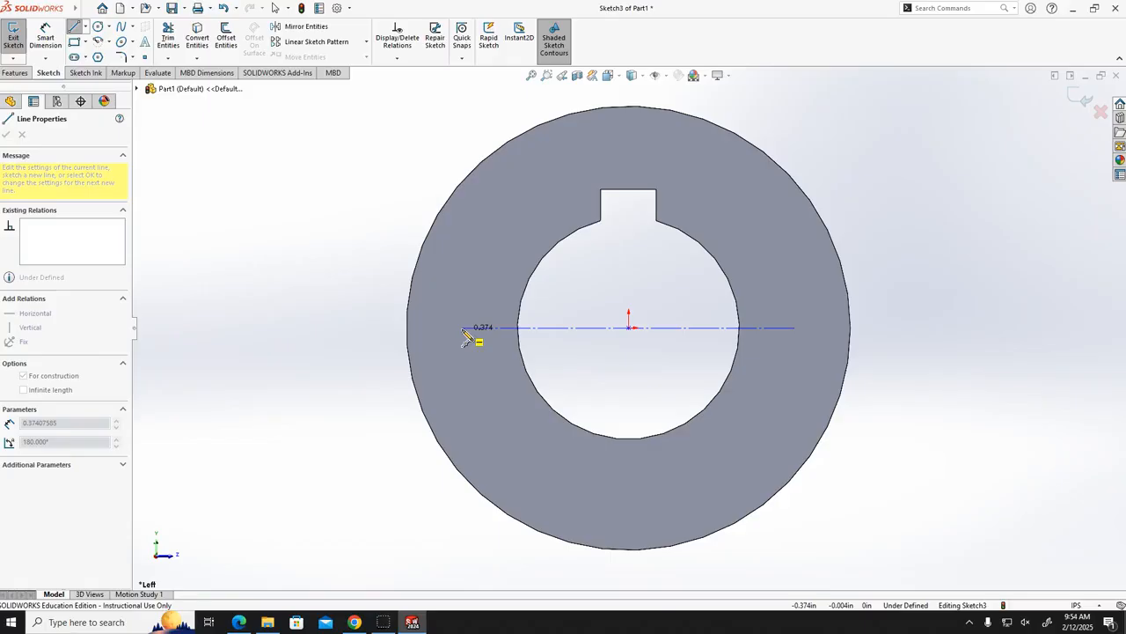
click(463, 329)
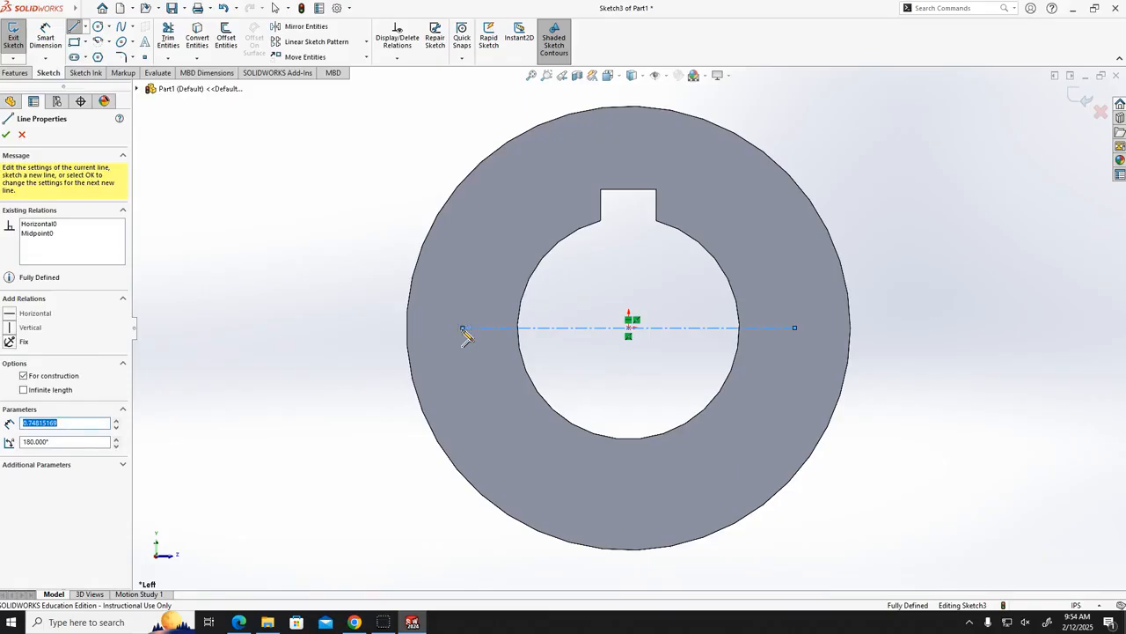
key(Escape)
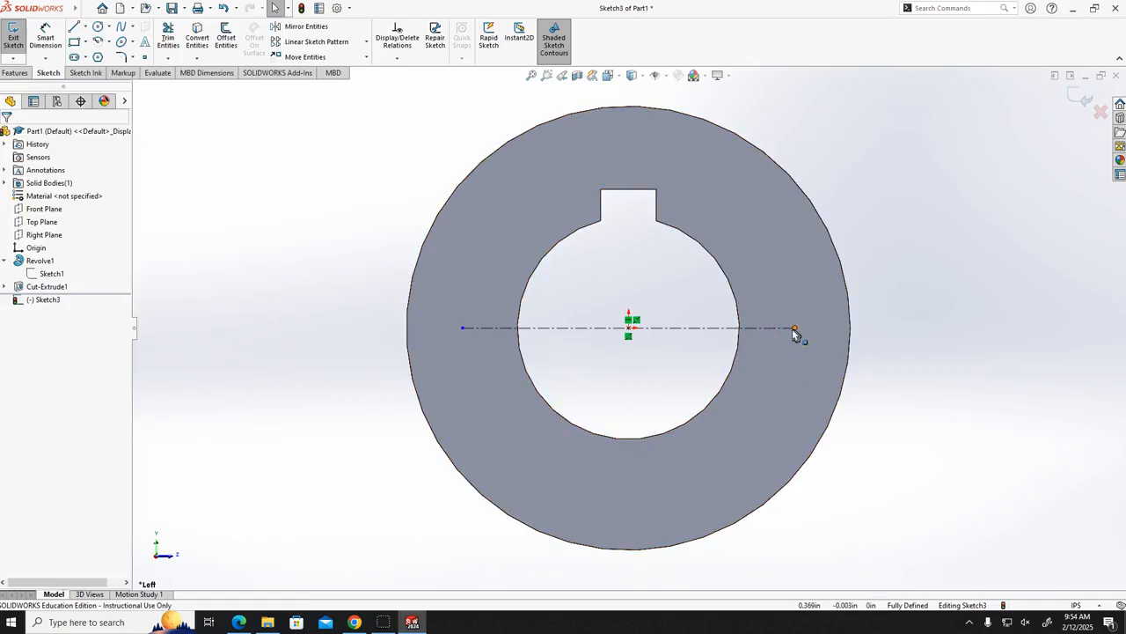
- Draw a second horizontal midpoint construction line about 0.61 in long, below the origin inside the bore
click(85, 27)
click(94, 56)
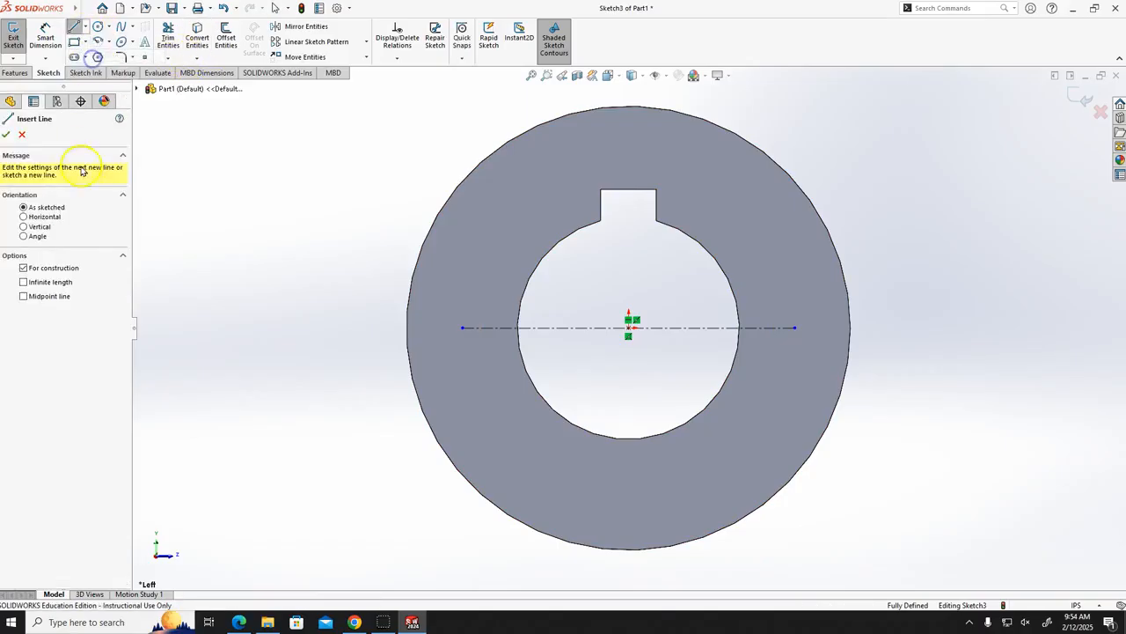
click(43, 219)
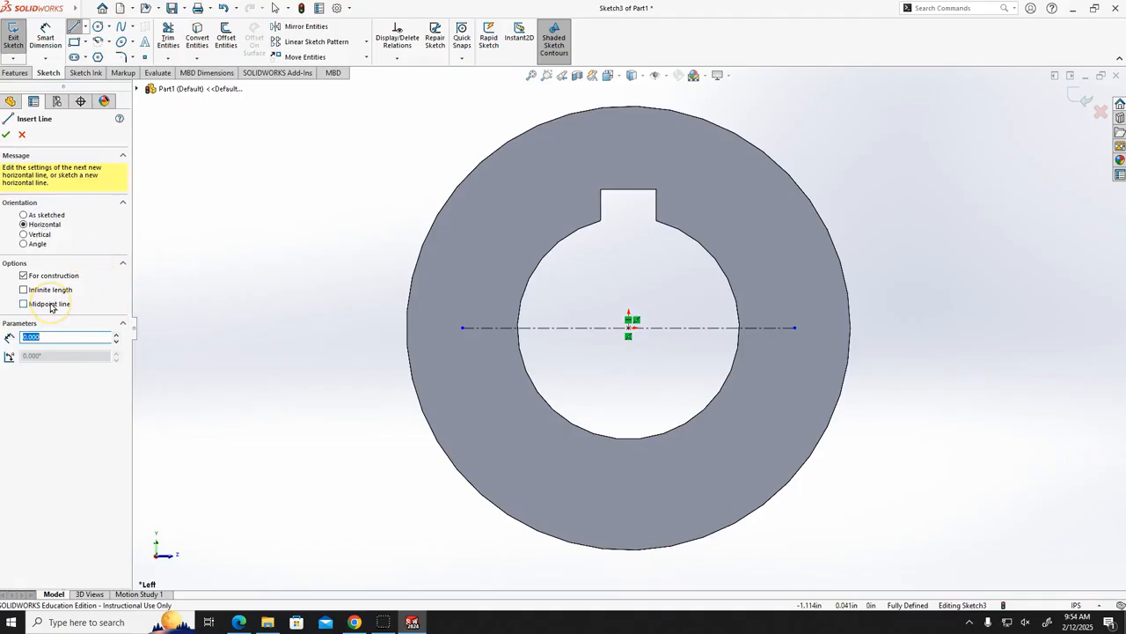
click(50, 304)
drag(630, 372, 495, 378)
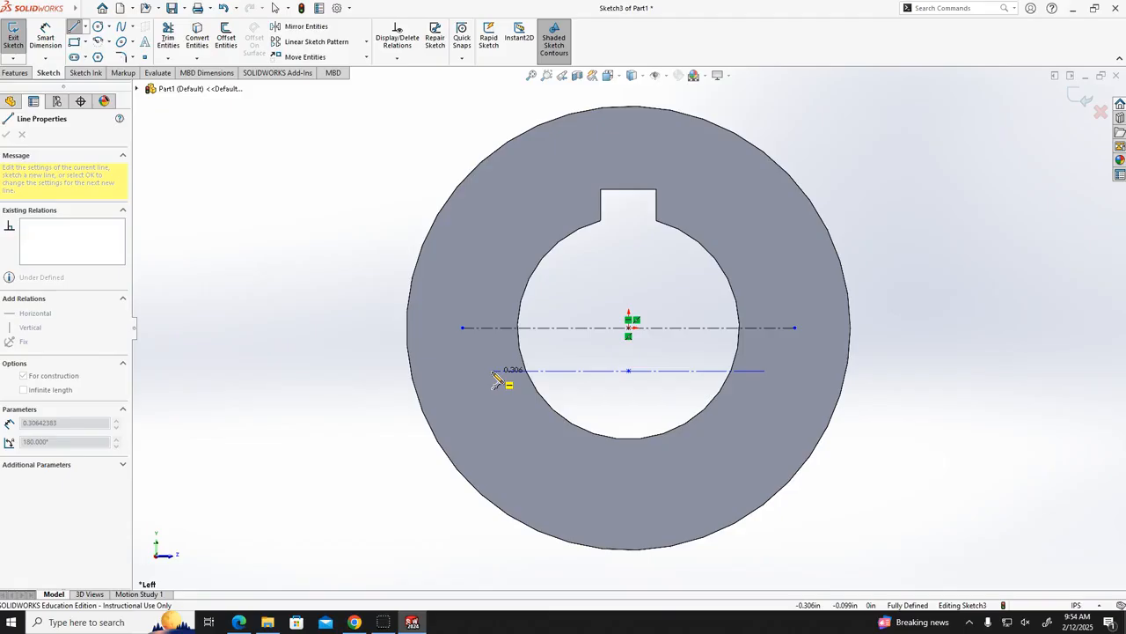
click(493, 372)
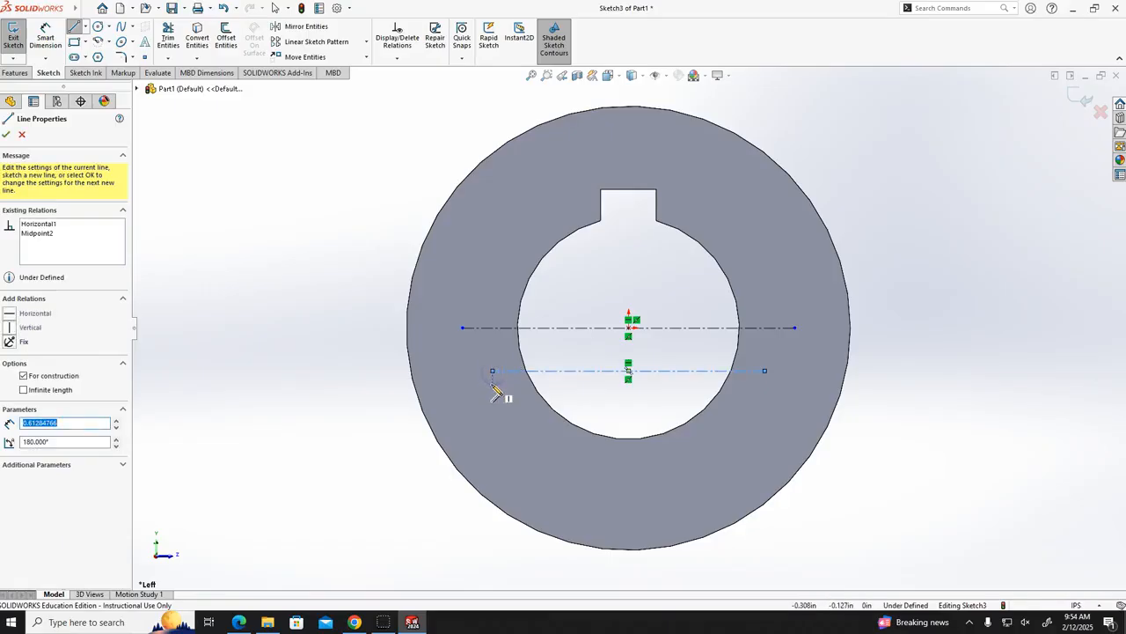
key(Escape)
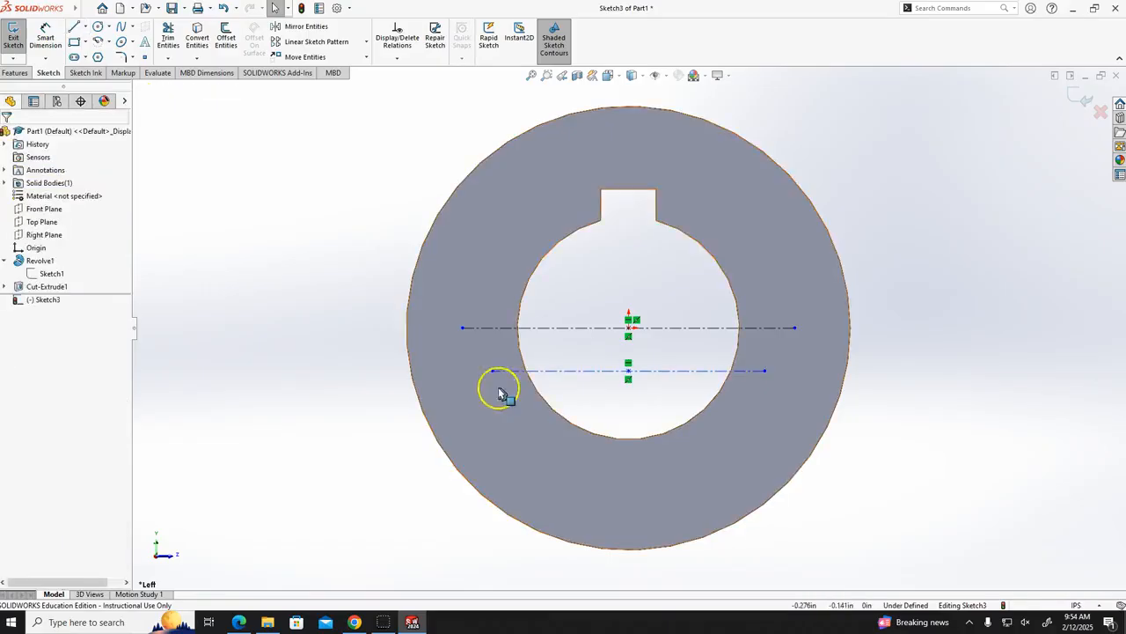
- Delete the lower construction line and its leftover midpoint
click(603, 370)
key(Delete)
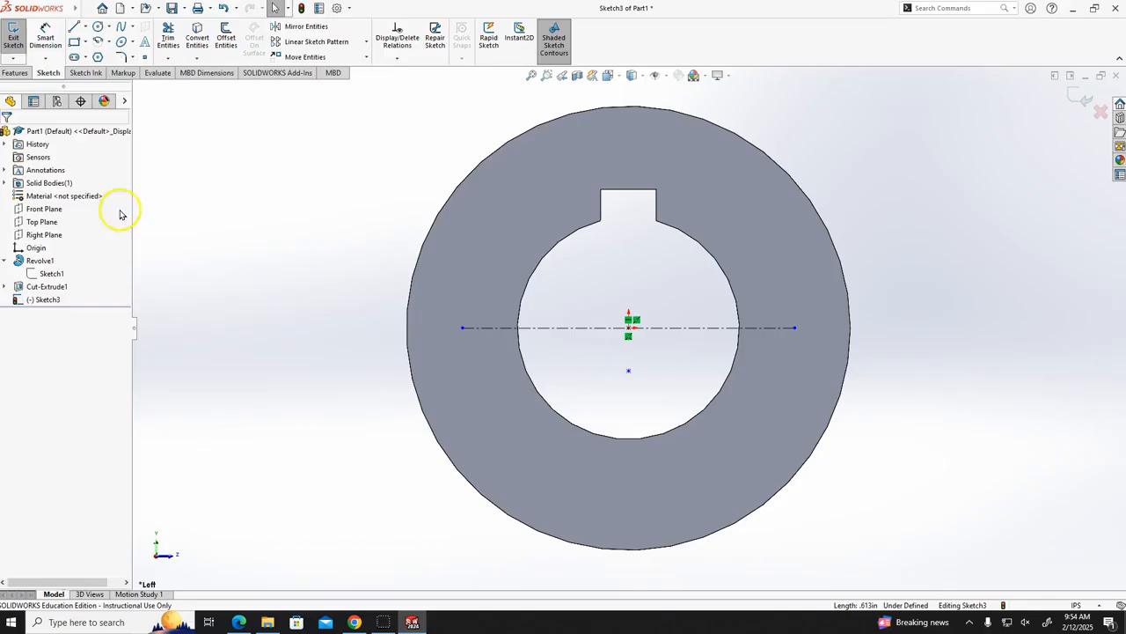
click(630, 374)
key(Delete)
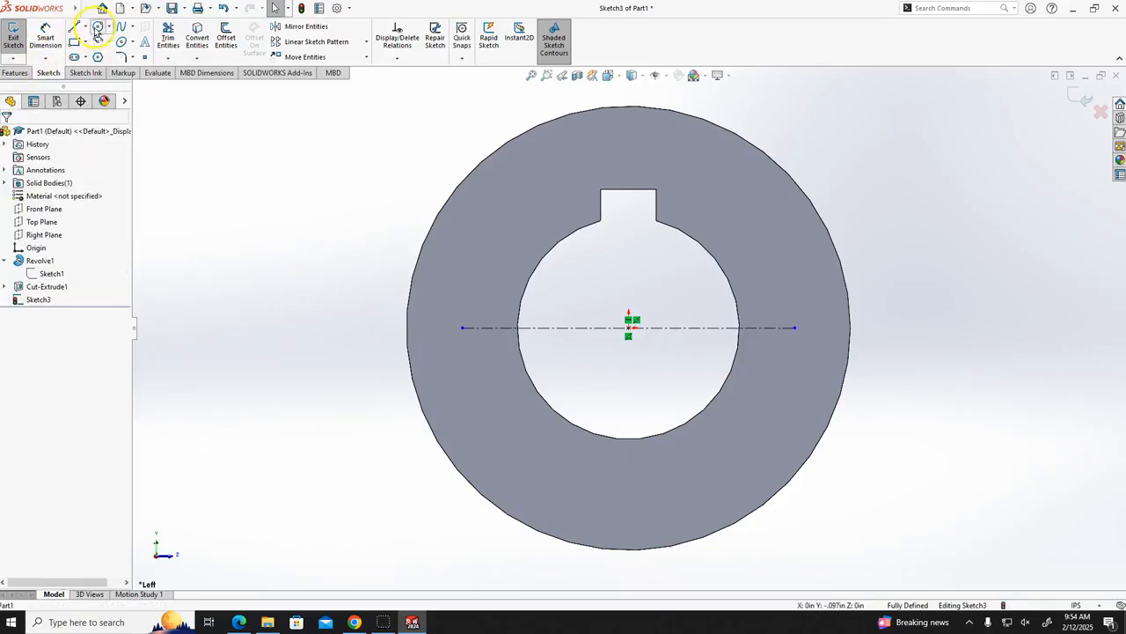
- Sketch a circle about 0.13 in in diameter centred on the construction line's left endpoint
click(97, 28)
click(462, 327)
click(475, 356)
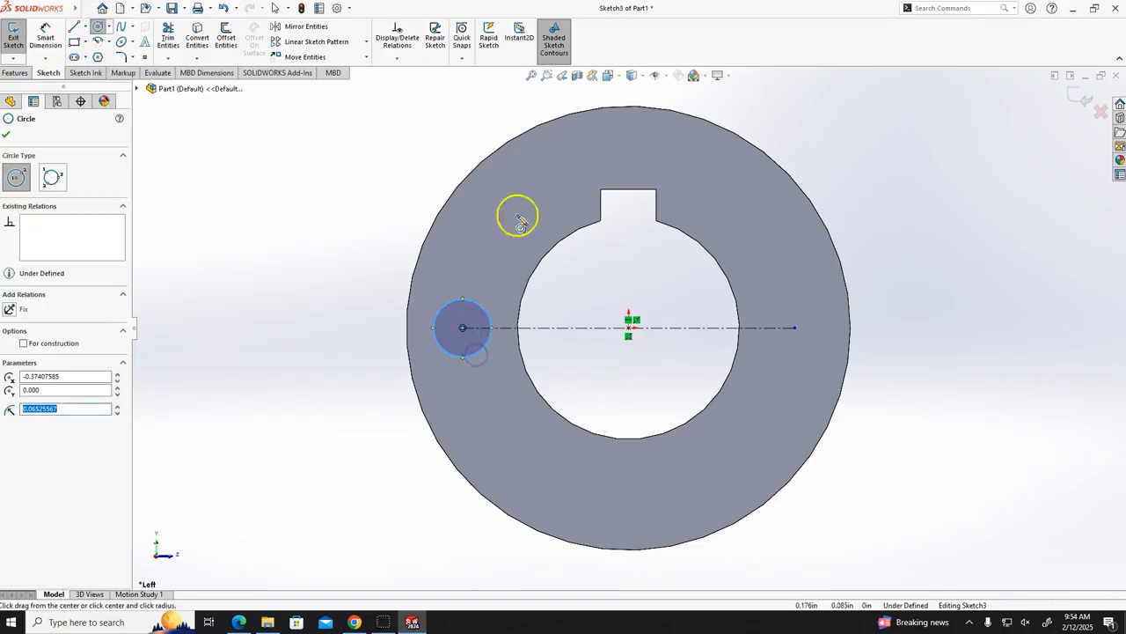
click(798, 329)
key(Escape)
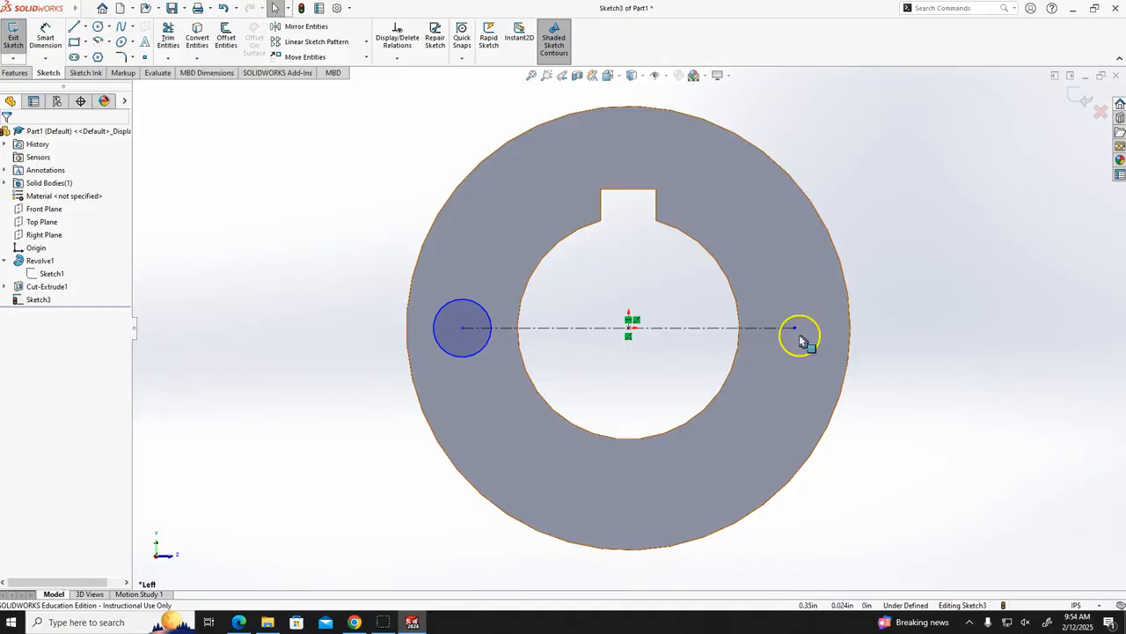
- Sketch a second circle about 0.11 in in diameter centred on the construction line's right endpoint
click(98, 26)
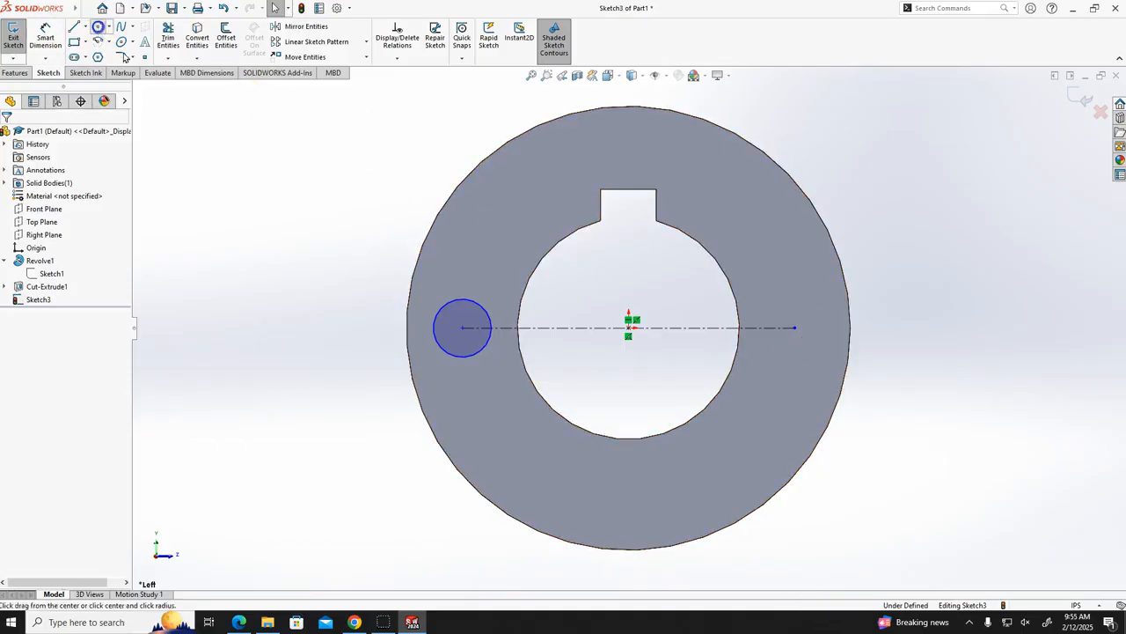
click(795, 328)
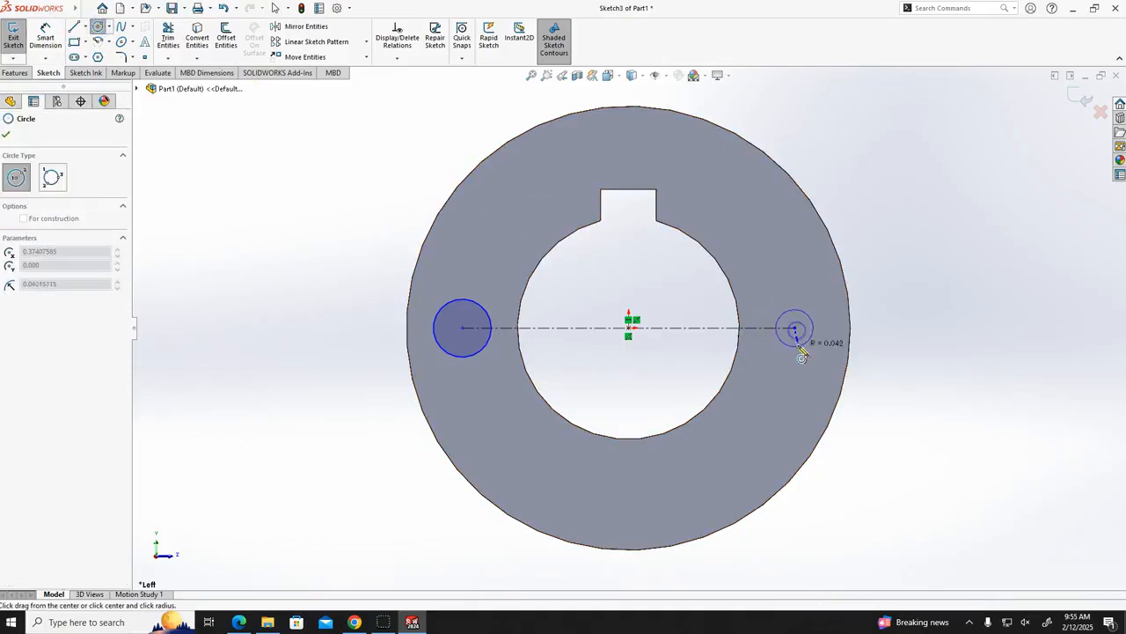
click(801, 354)
key(Escape)
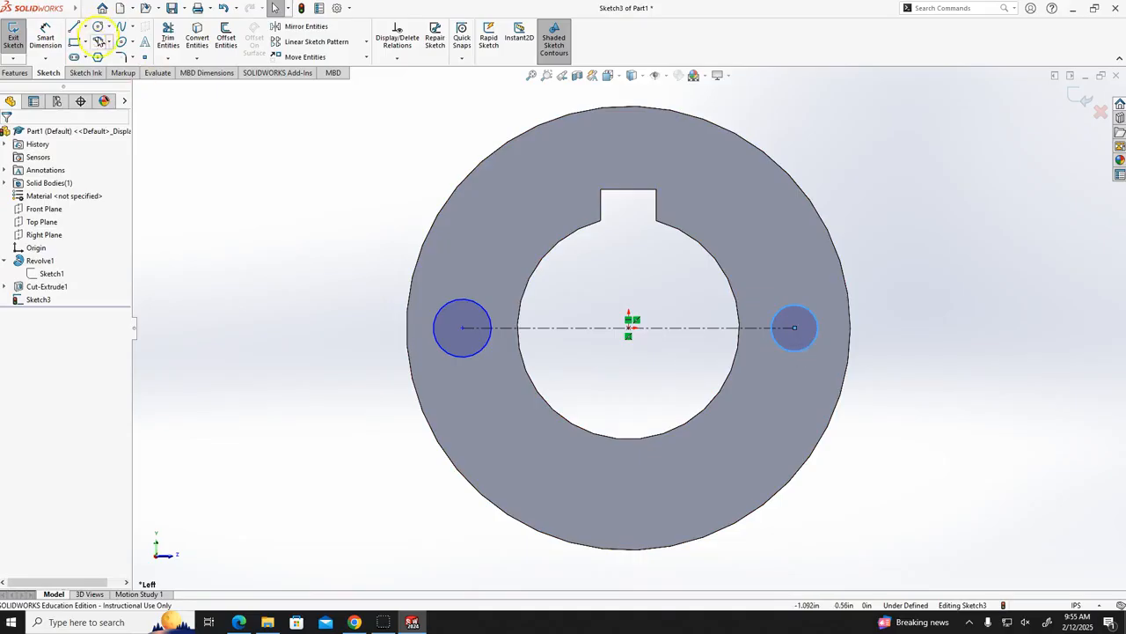
click(98, 26)
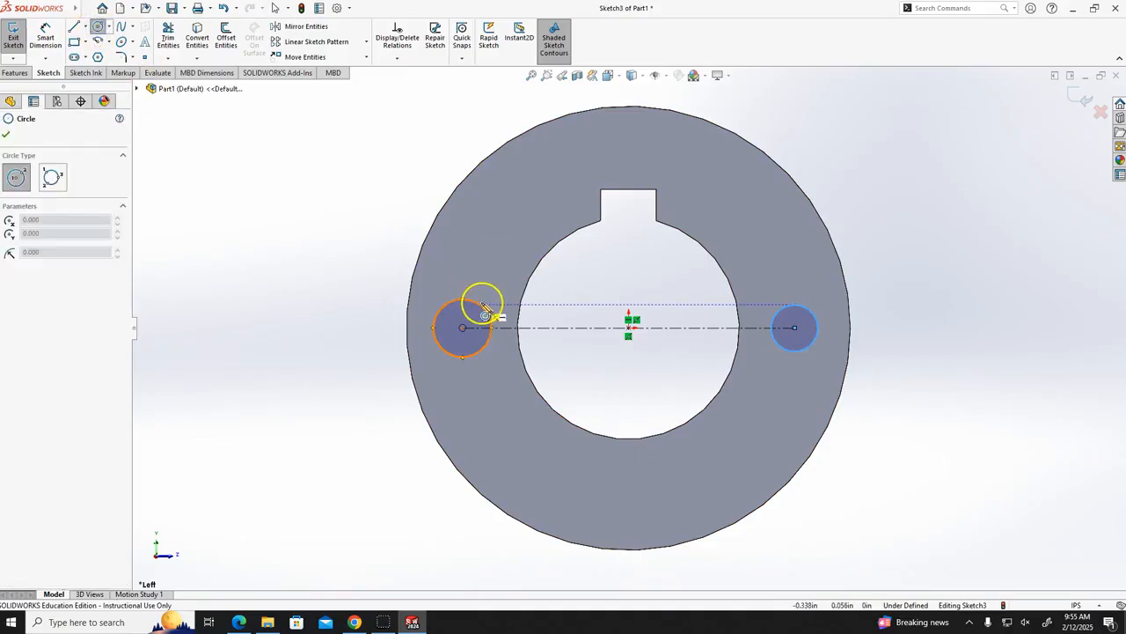
click(447, 305)
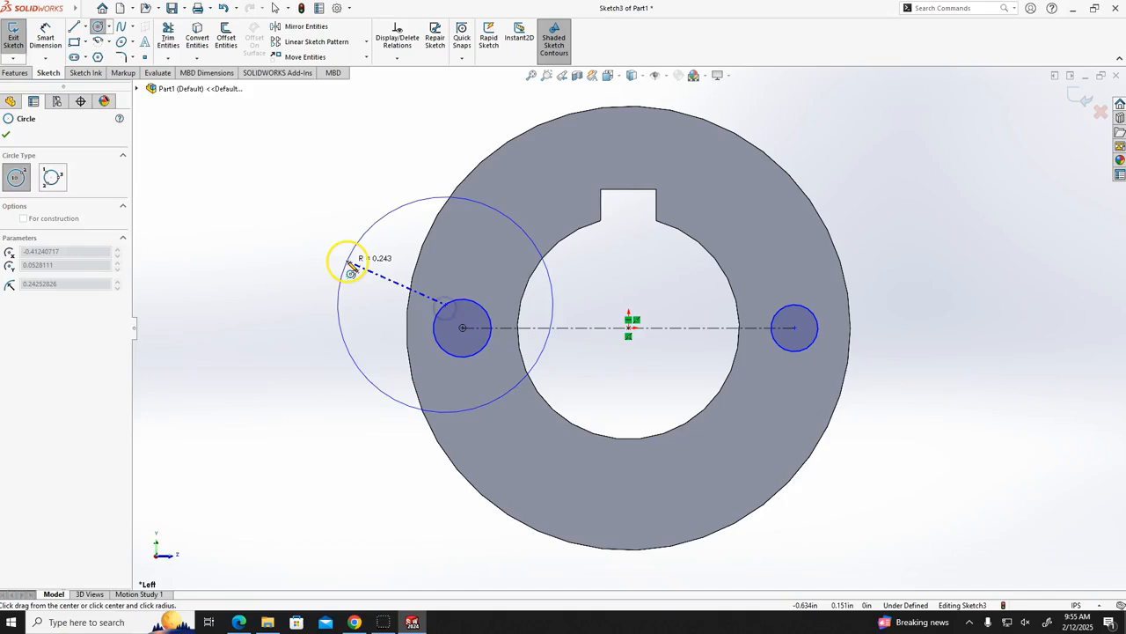
key(Escape)
- Dimension the right-hand circle's diameter as 0.125 in, following Figure 6 of the Extrude Cut PDF
click(58, 42)
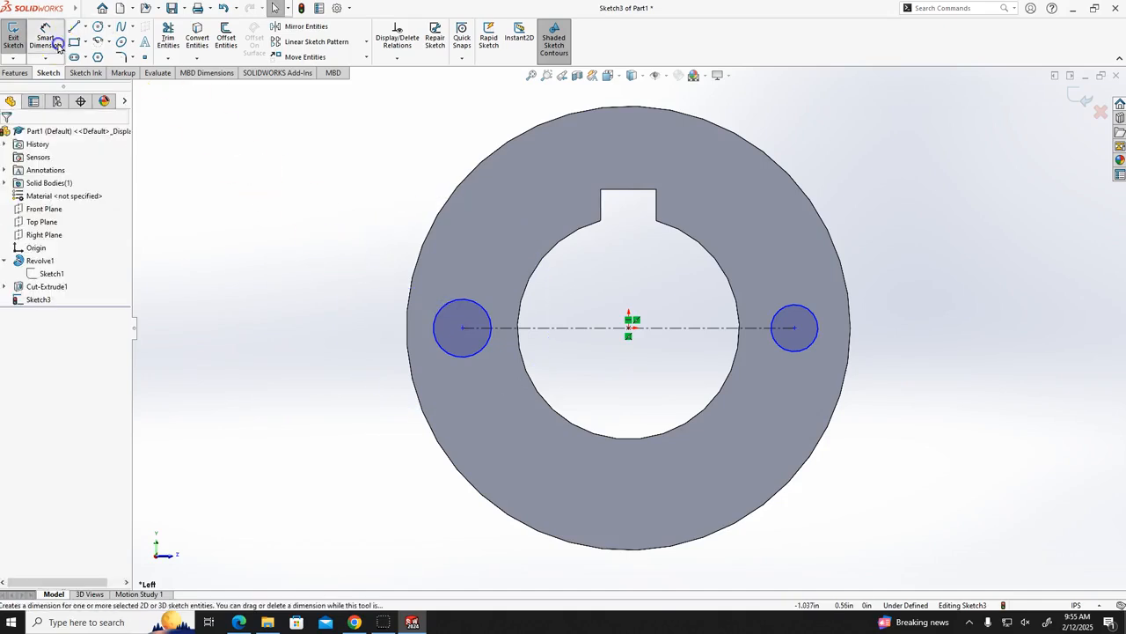
click(817, 325)
click(891, 255)
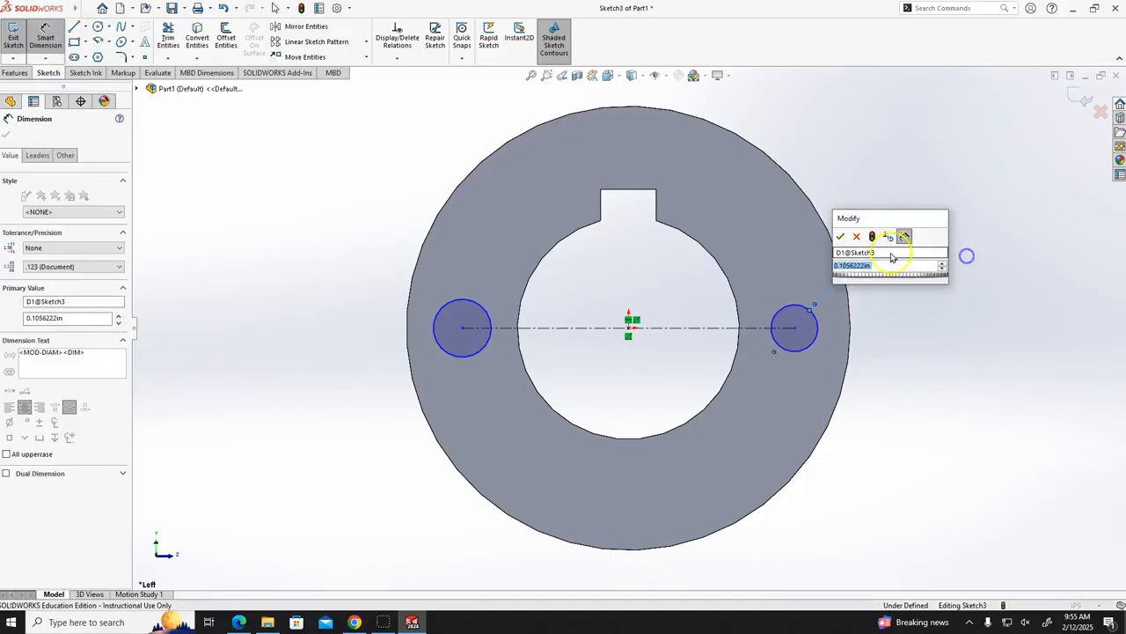
click(239, 621)
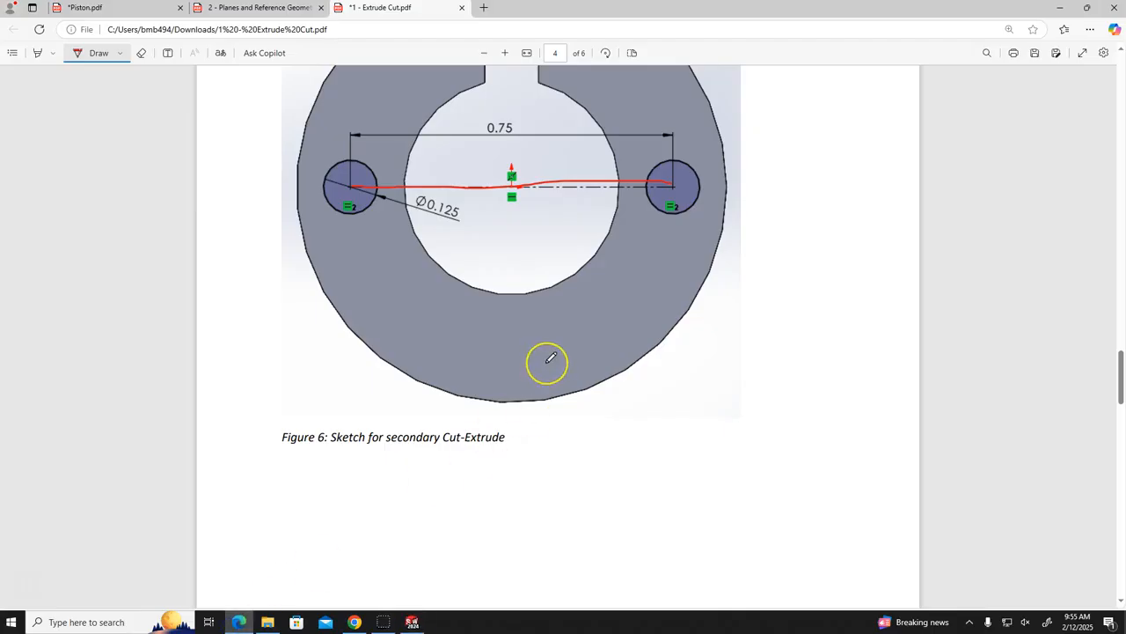
click(412, 621)
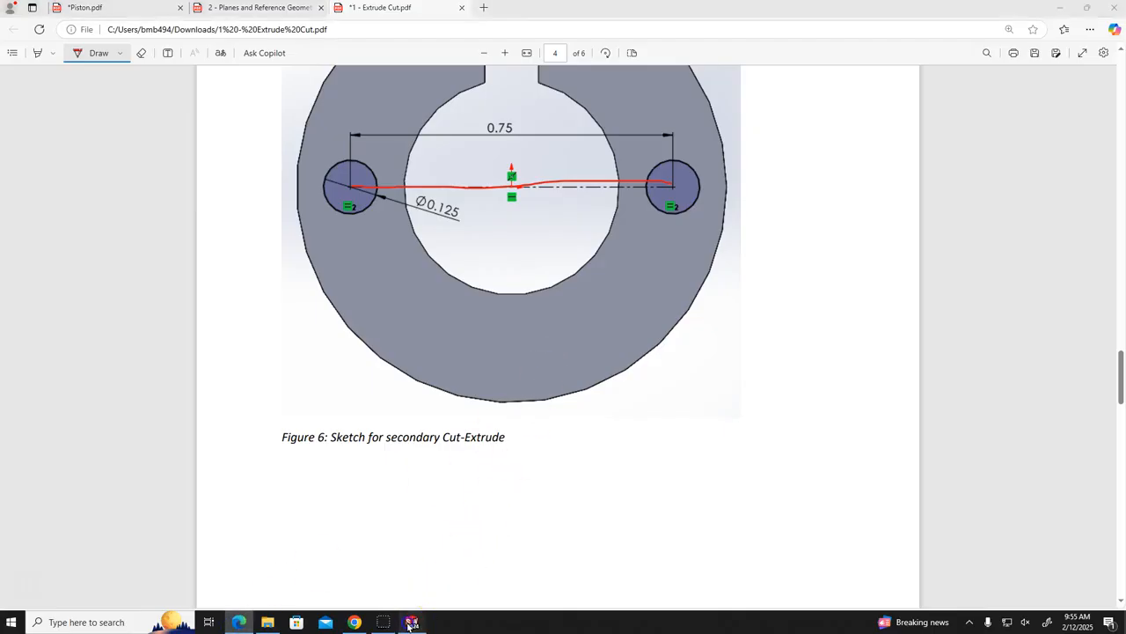
text(.125)
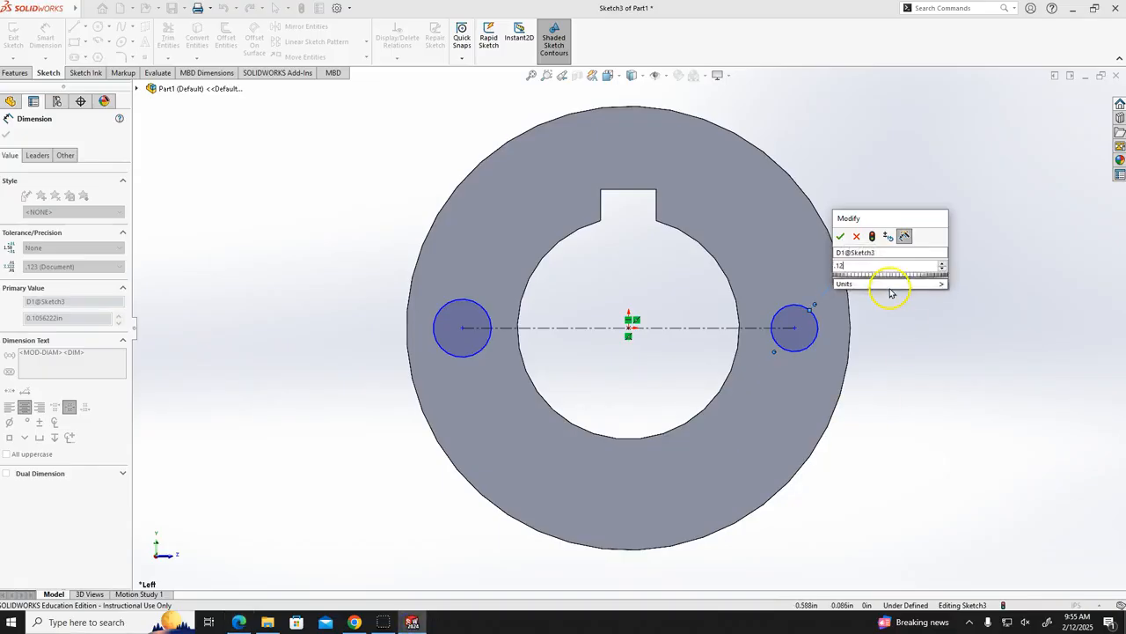
key(Return)
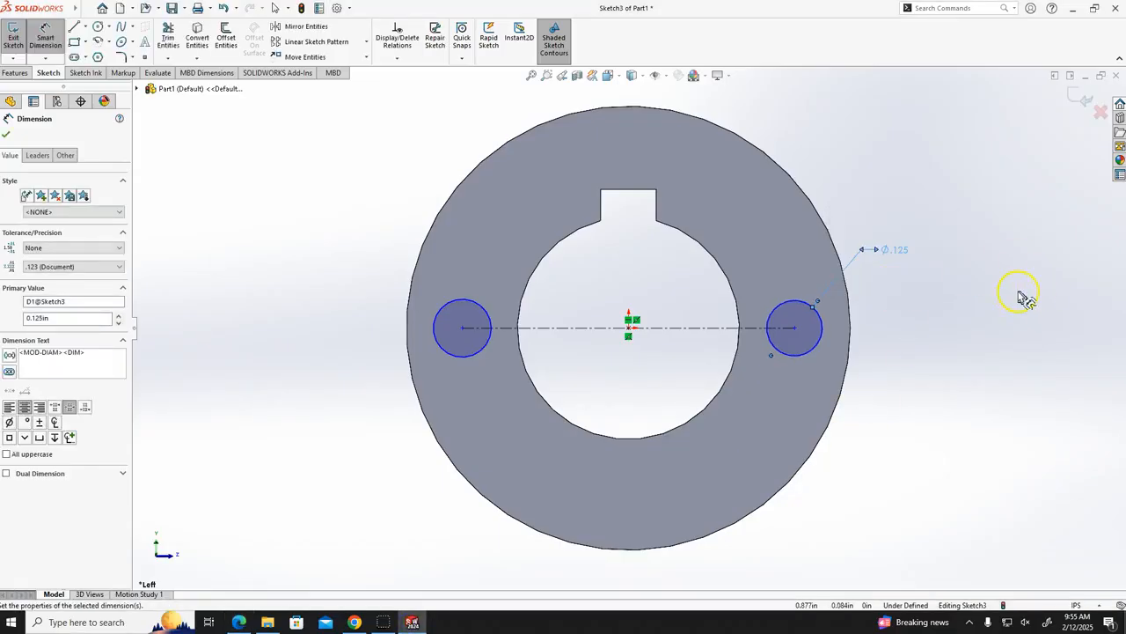
click(1011, 302)
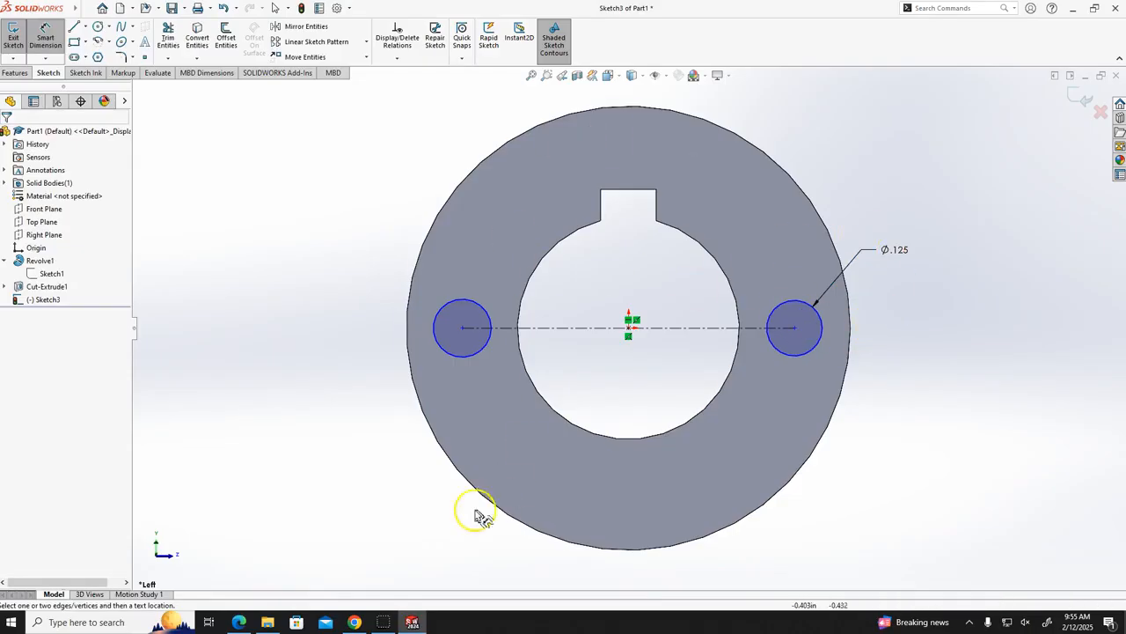
- Dimension the horizontal construction line between the two circle centres as 0.75 in, following Figure 6 of the PDF
click(240, 622)
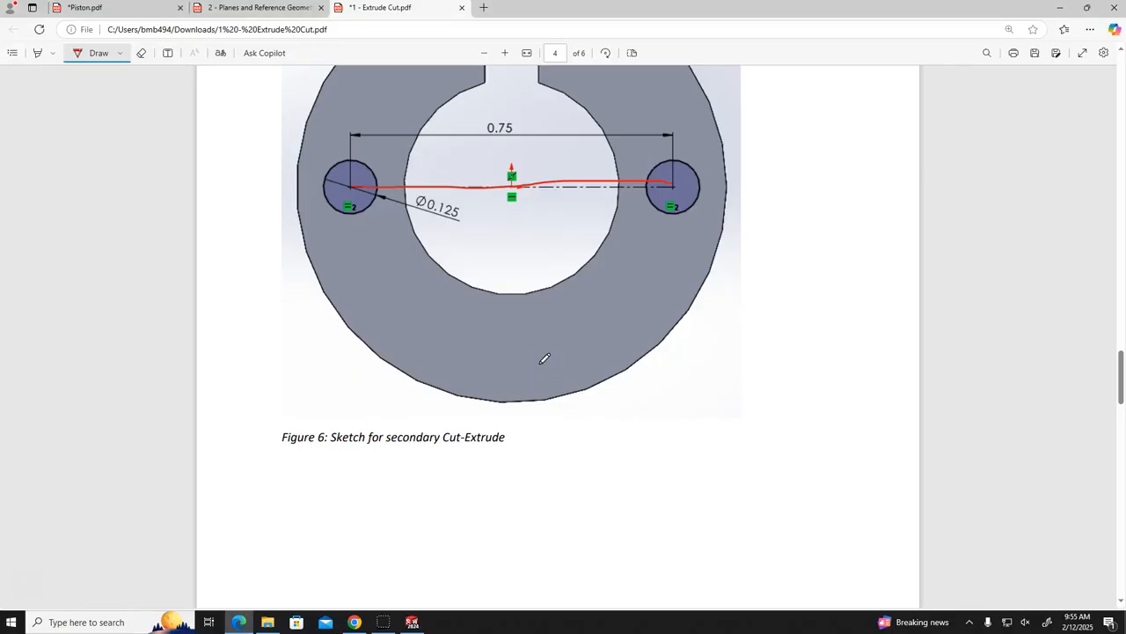
click(522, 334)
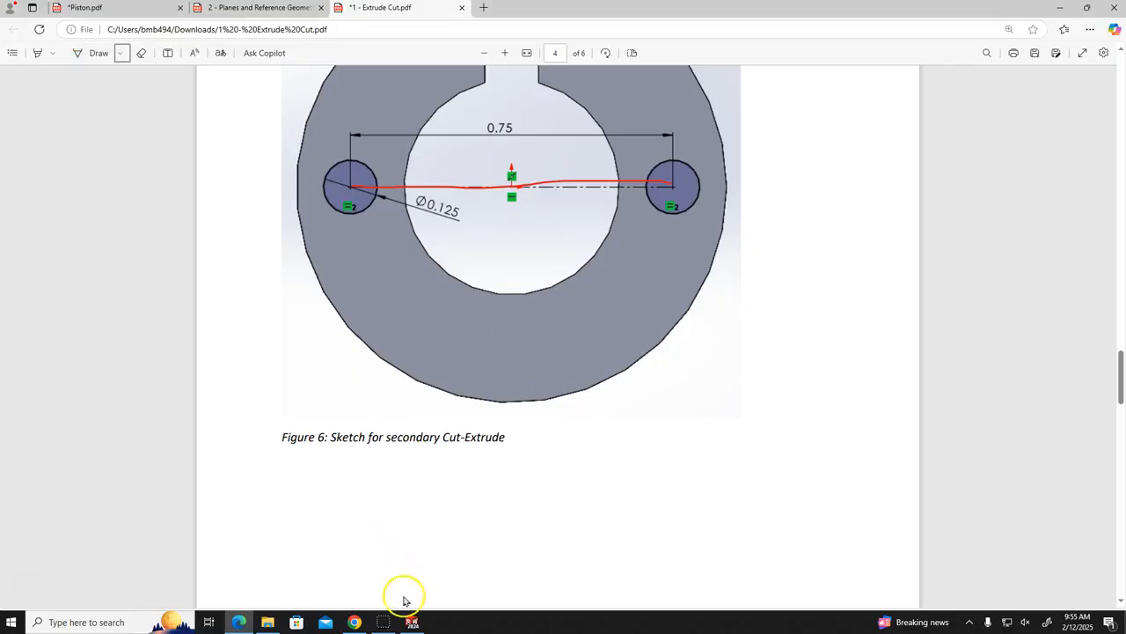
click(412, 623)
click(669, 154)
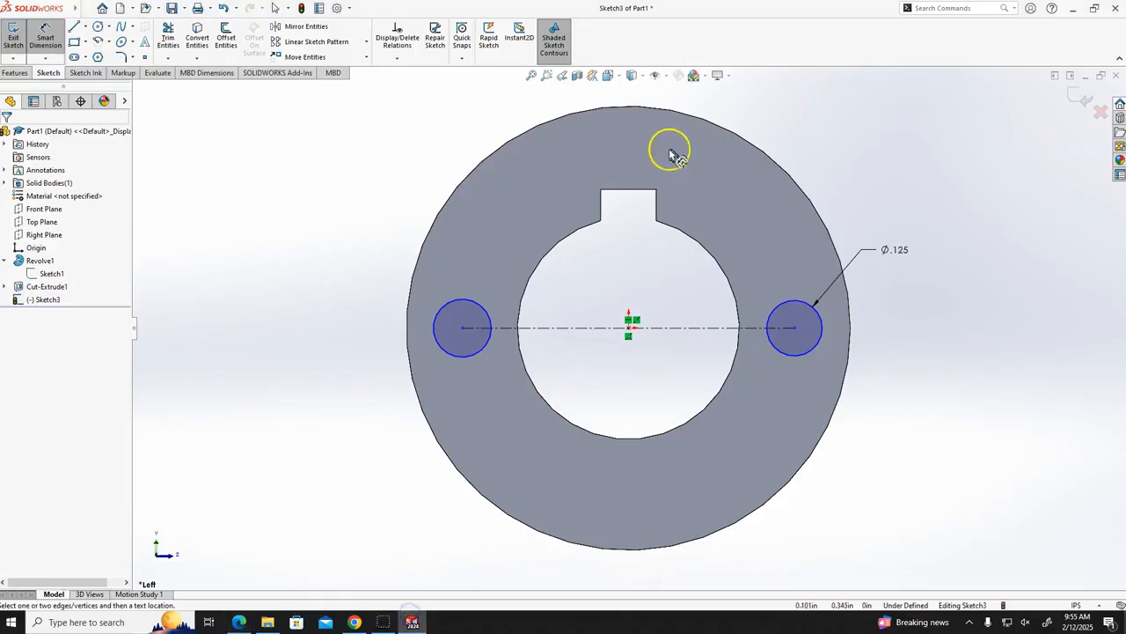
click(687, 329)
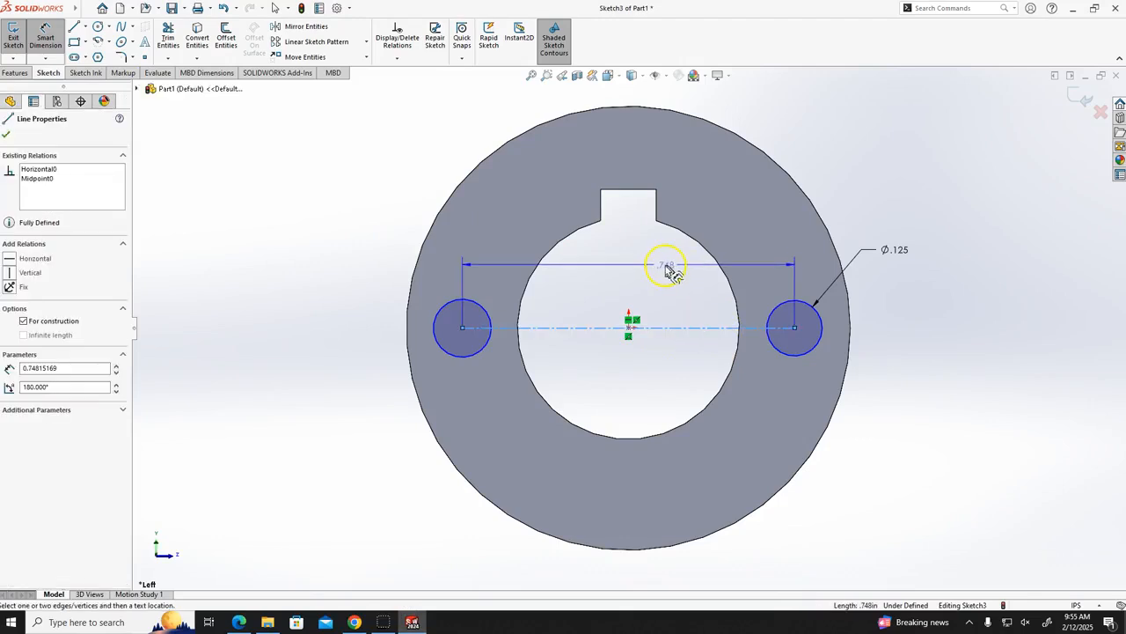
click(628, 268)
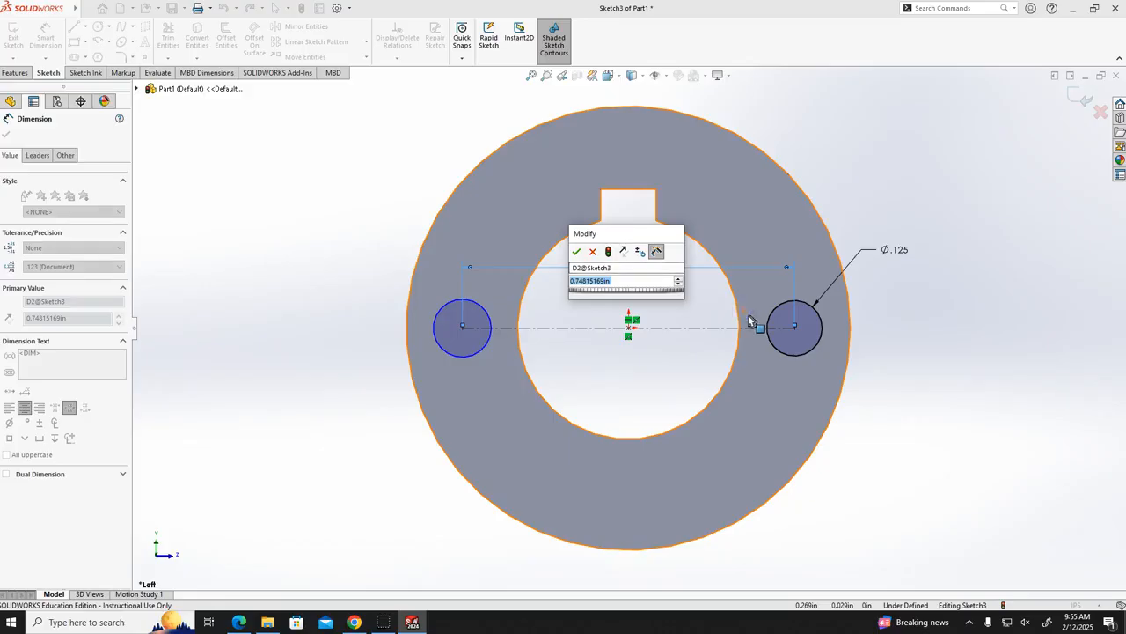
text(.75)
key(Return)
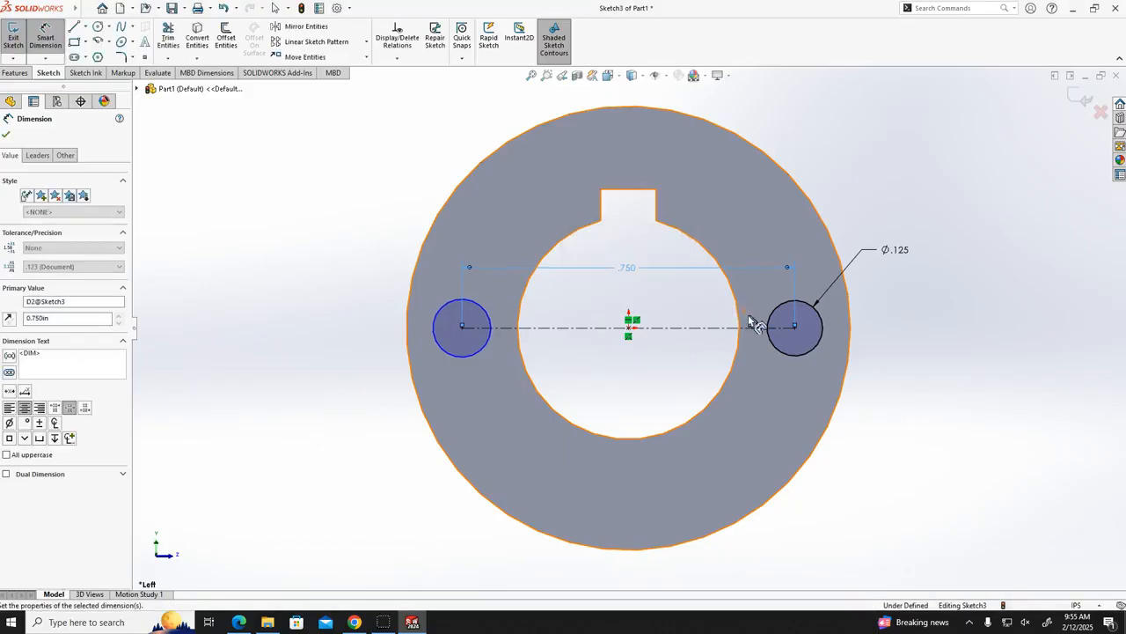
click(1084, 337)
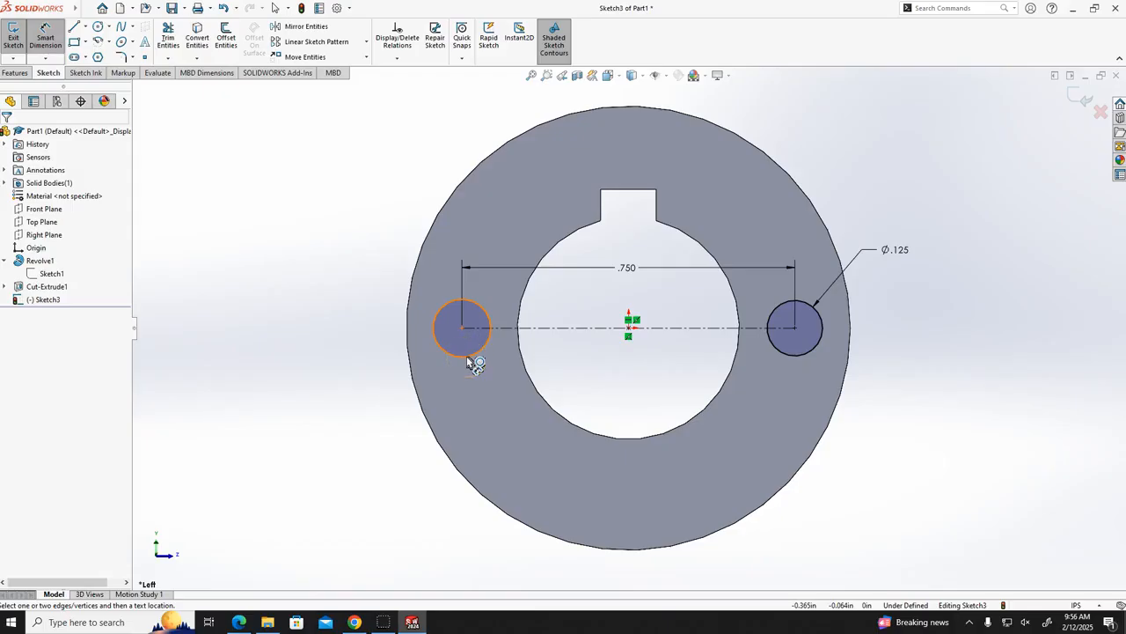
- Add an Equal relation between the two small circles at the construction line's ends
key(Escape)
click(1043, 382)
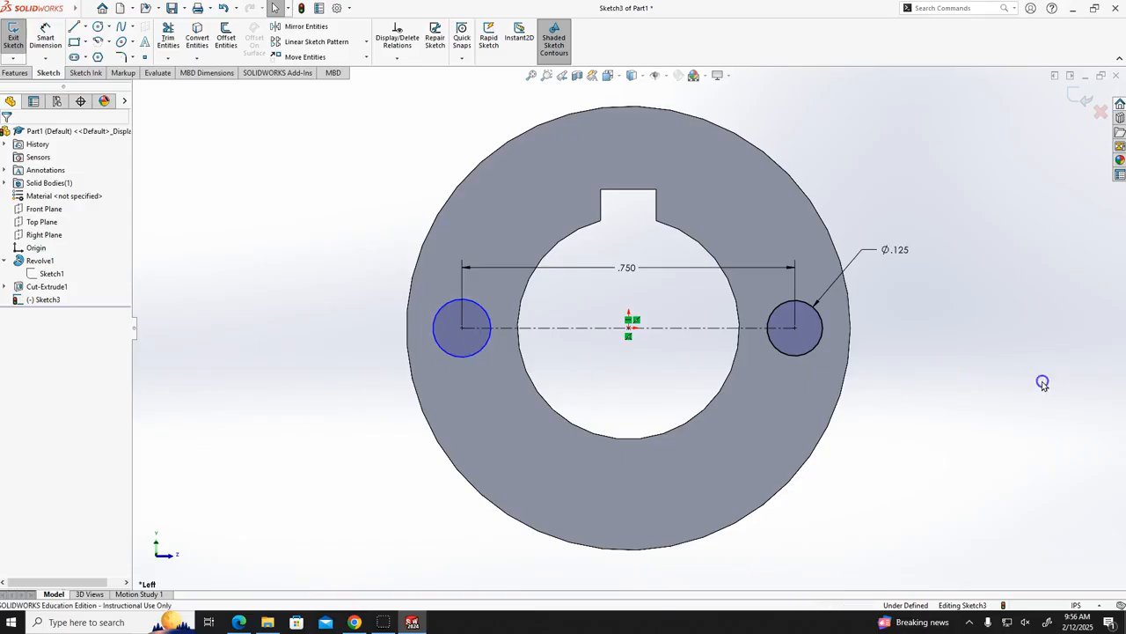
click(812, 353)
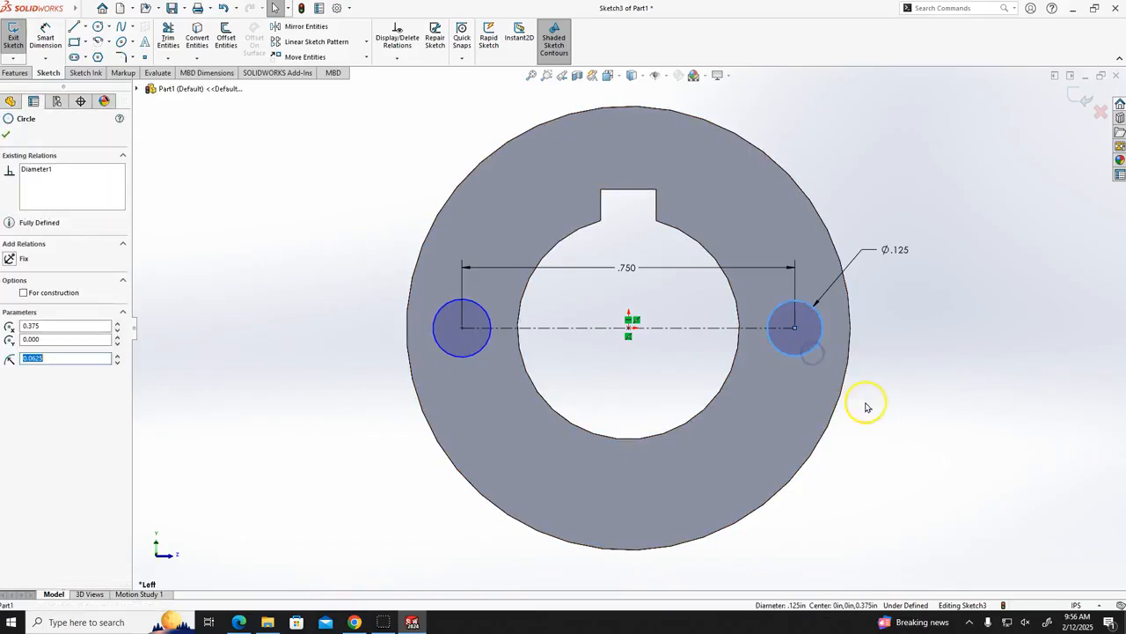
click(472, 354)
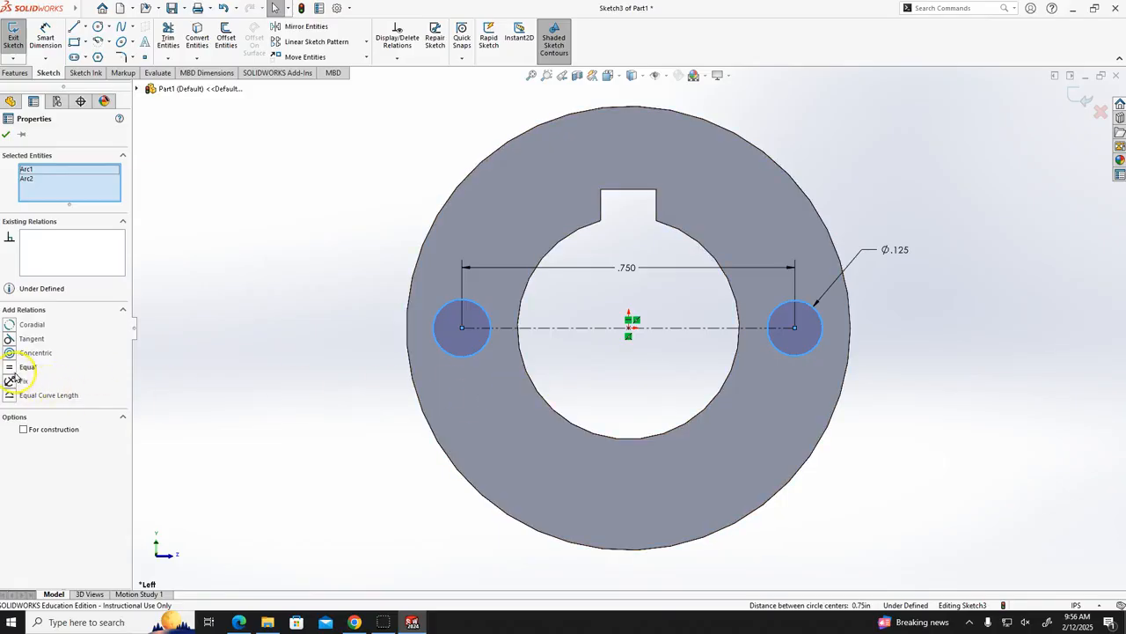
click(11, 367)
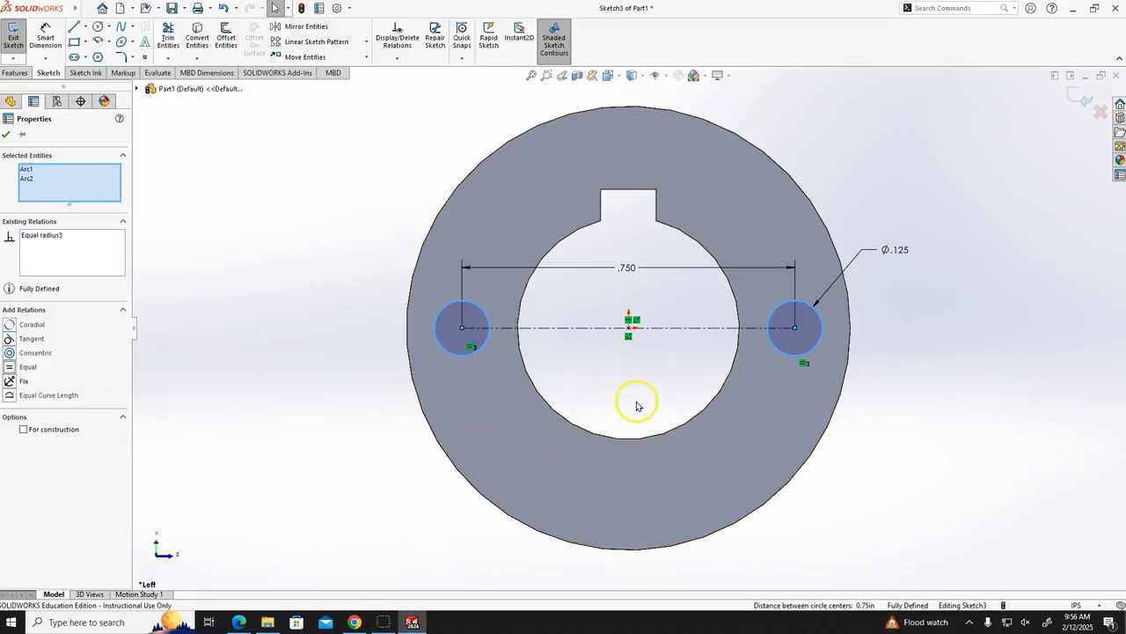
click(891, 363)
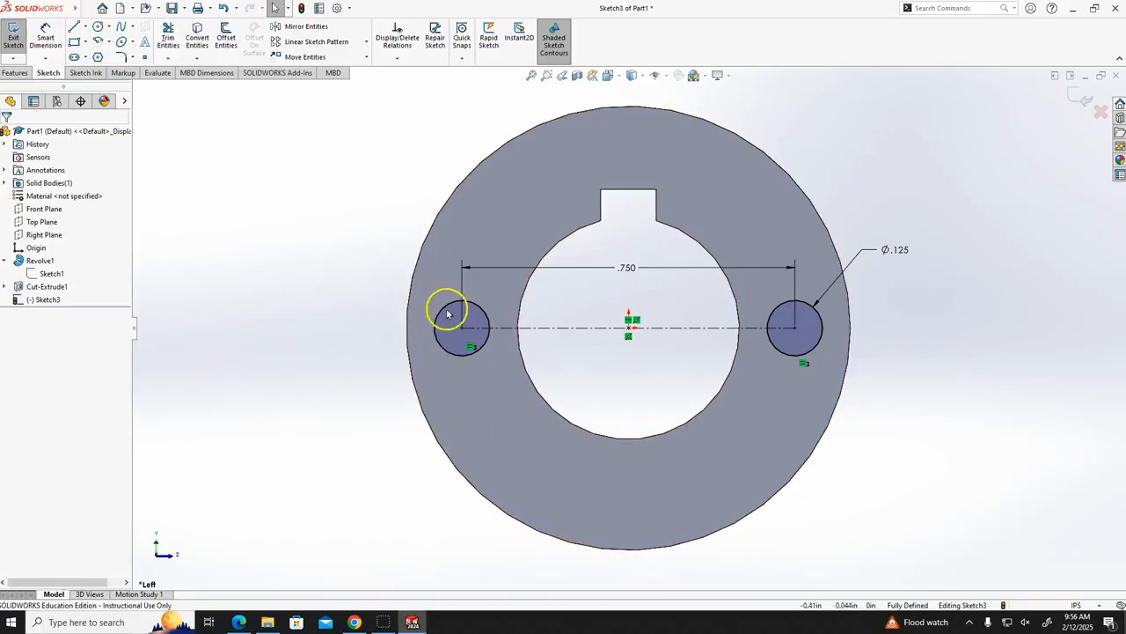
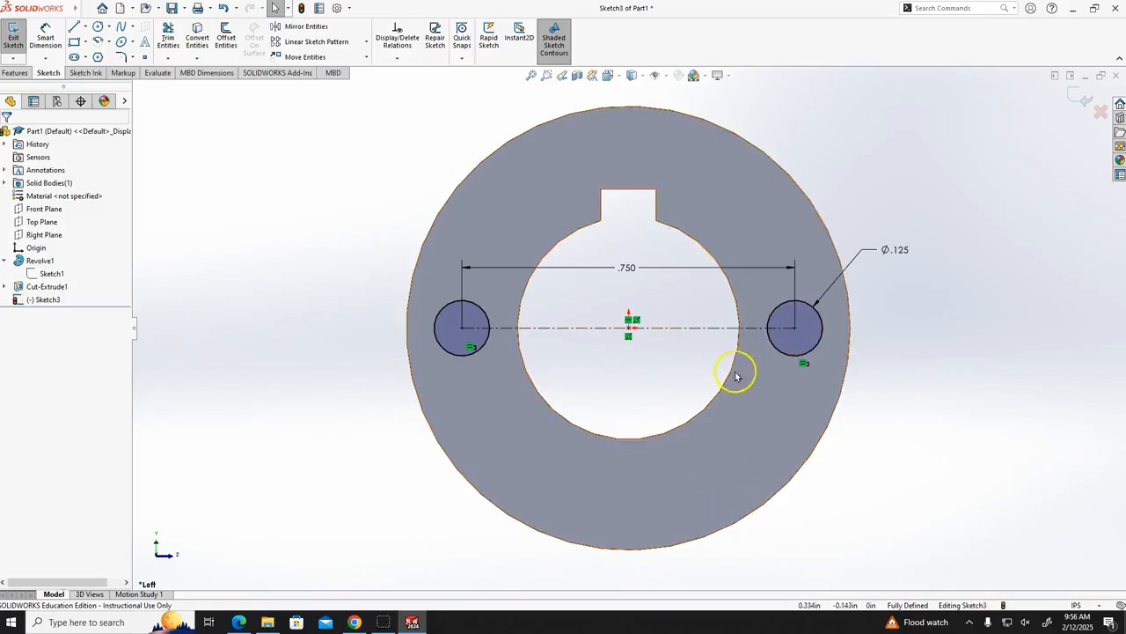
- Cut-extrude the two circles as a Blind cut 0.5 in deep, following Figure 7 of the Extrude Cut PDF
click(12, 73)
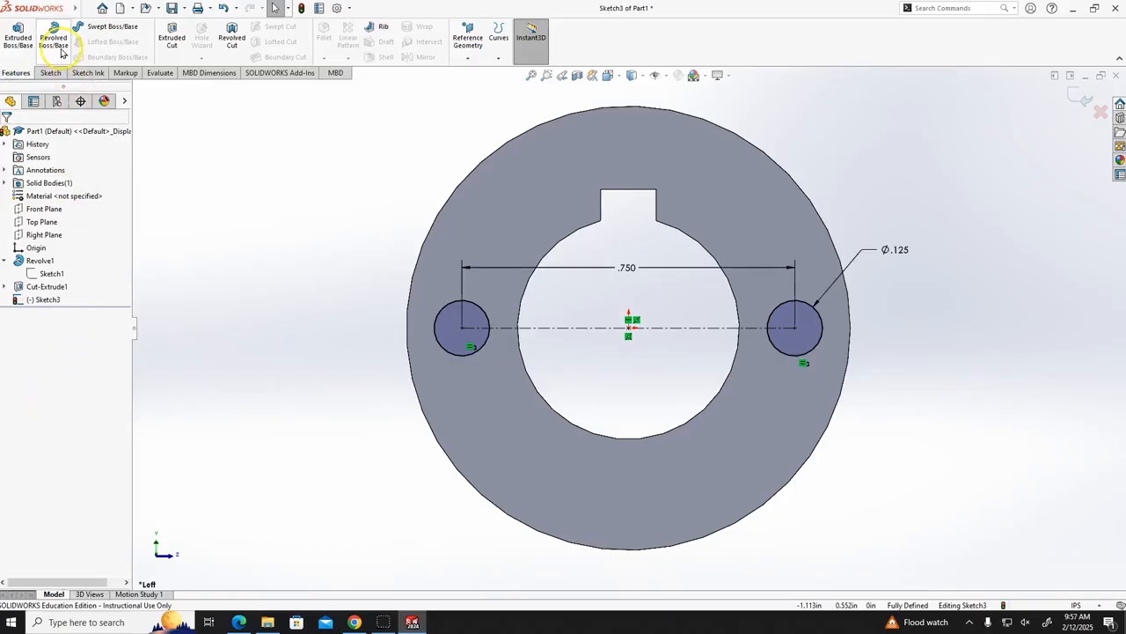
click(239, 622)
scroll(456, 308, down, 8)
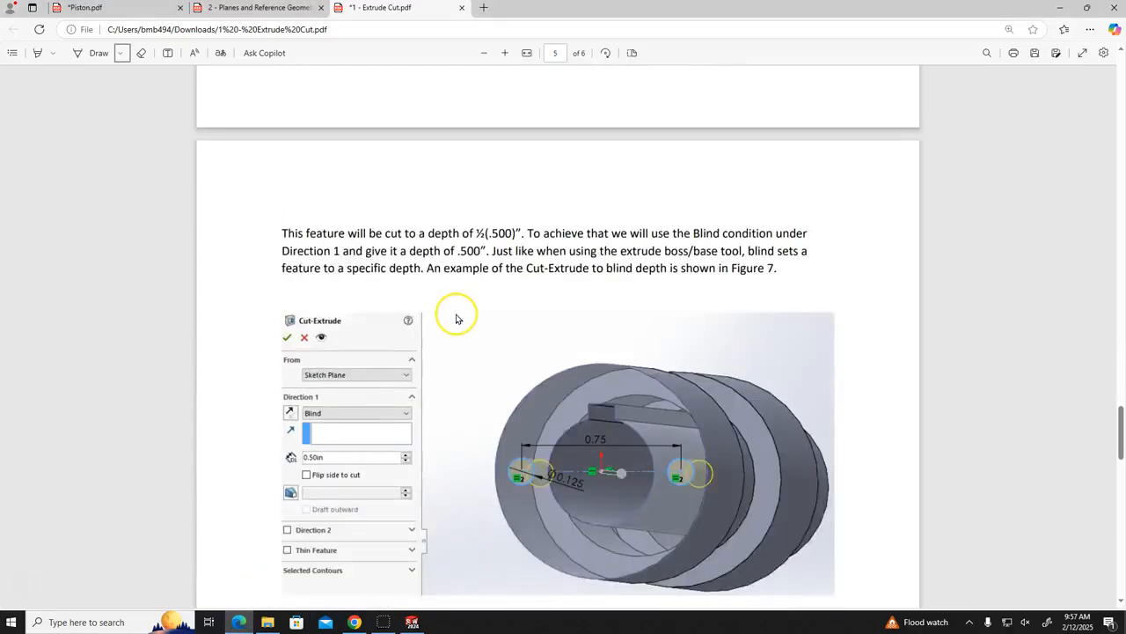
scroll(456, 319, down, 5)
scroll(448, 372, up, 4)
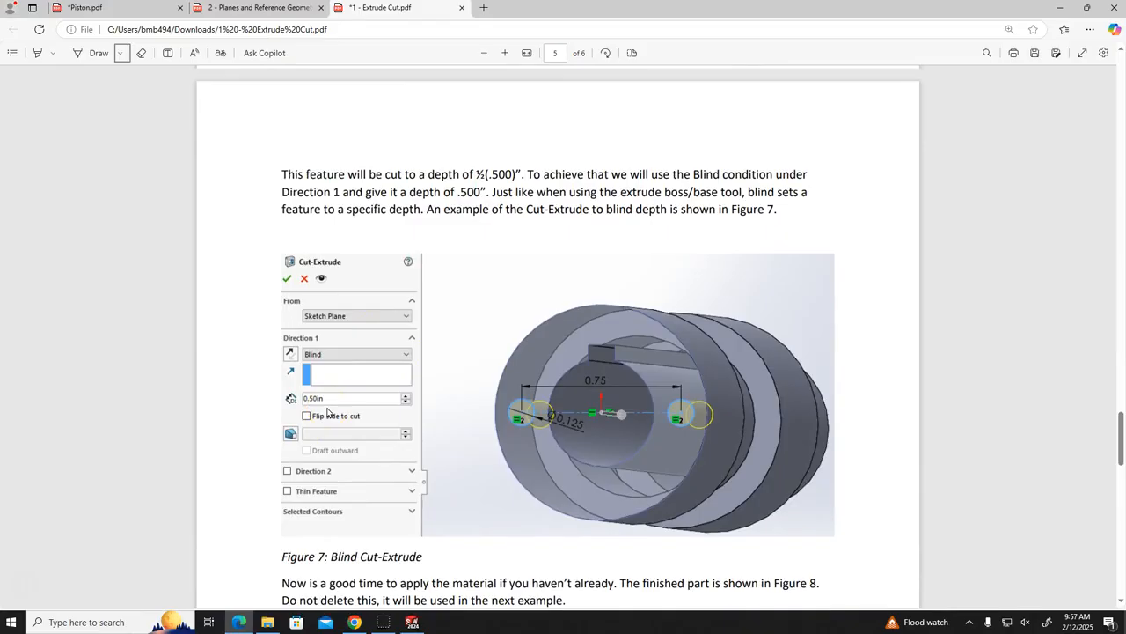
click(411, 622)
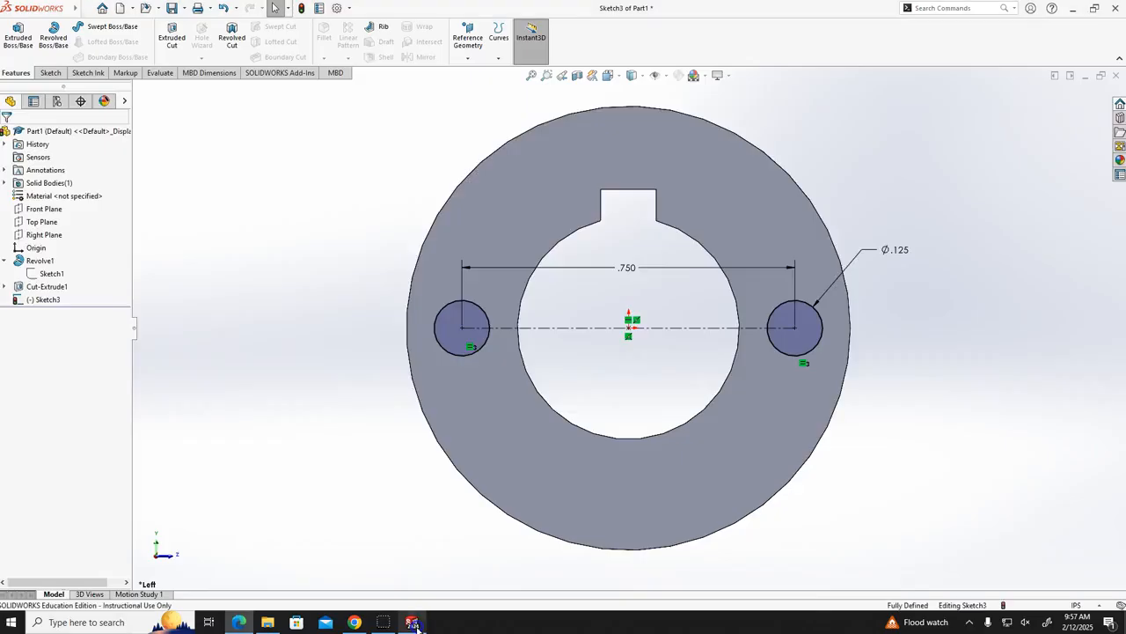
click(172, 42)
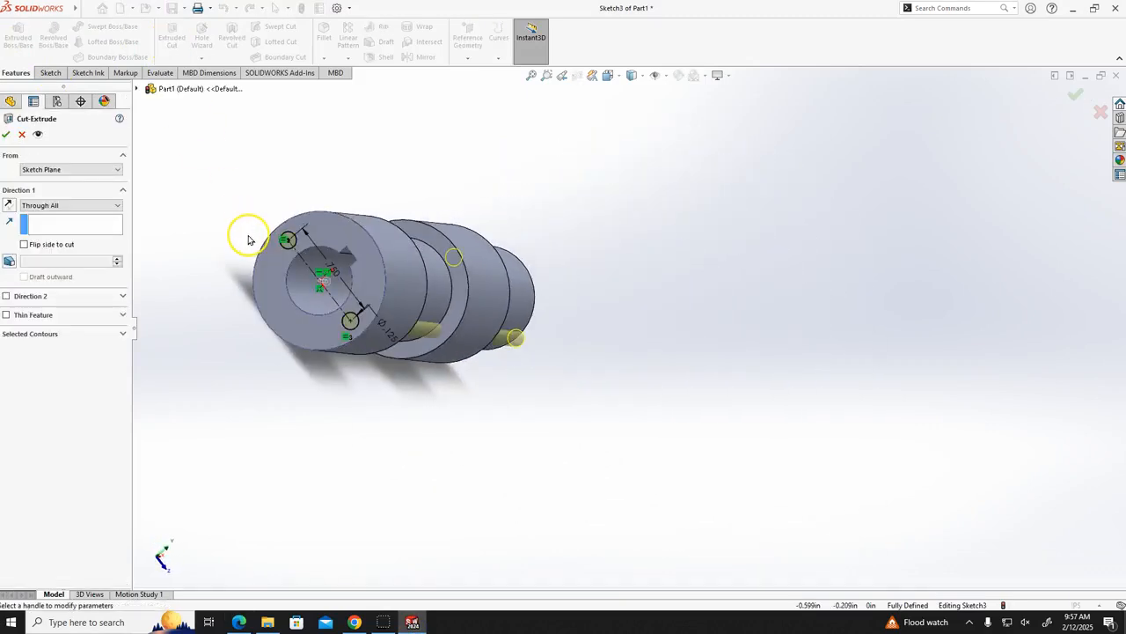
middle_drag(721, 344, 704, 319)
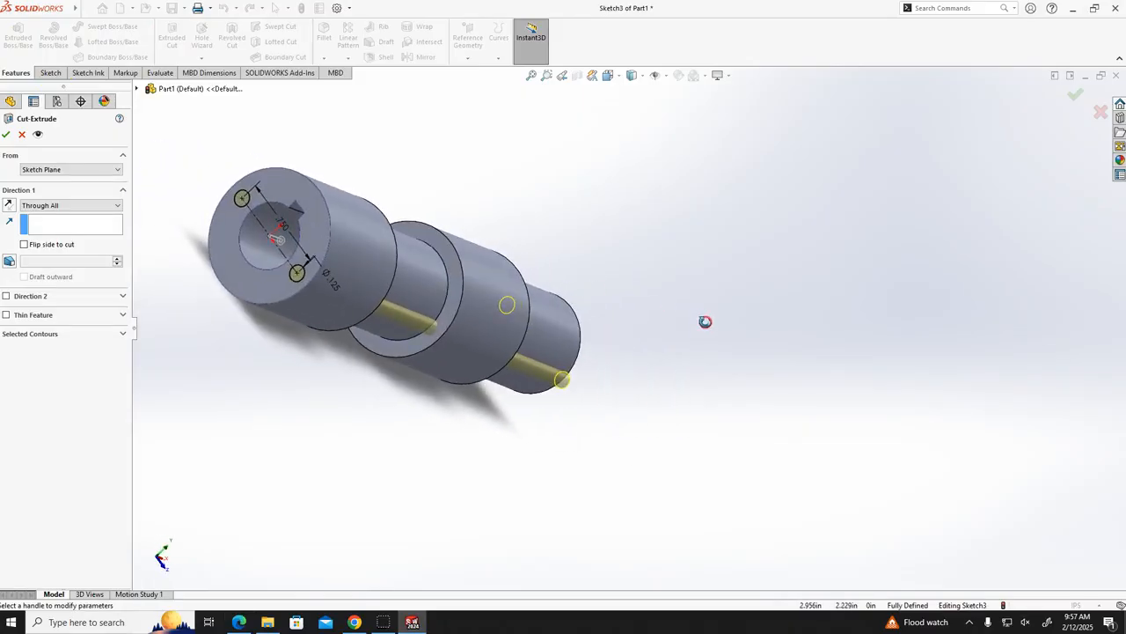
click(91, 206)
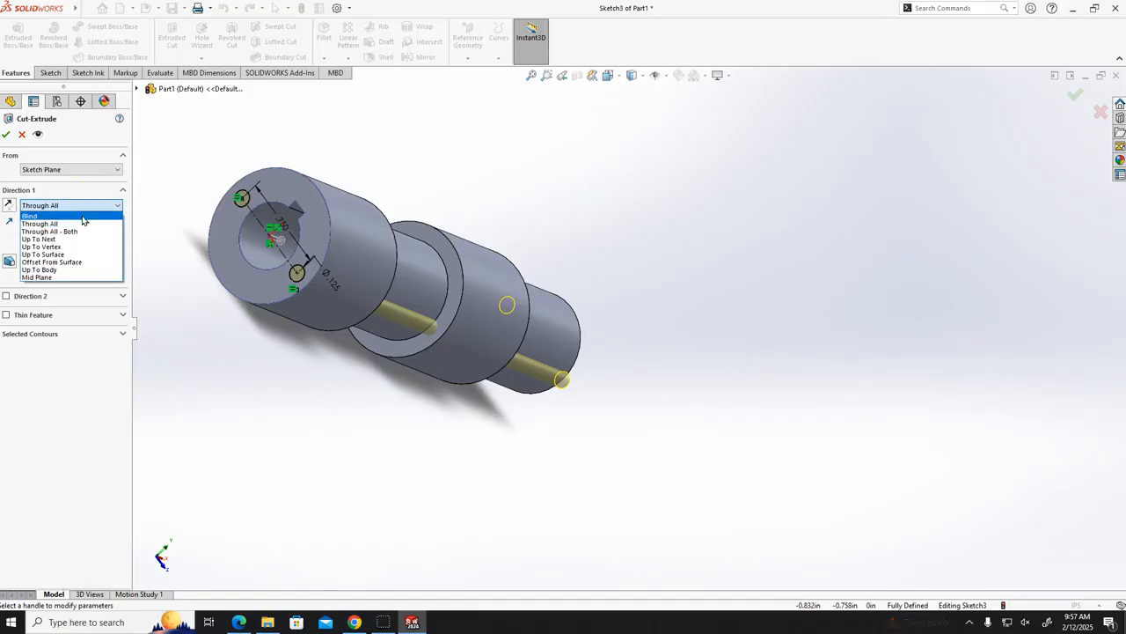
click(82, 216)
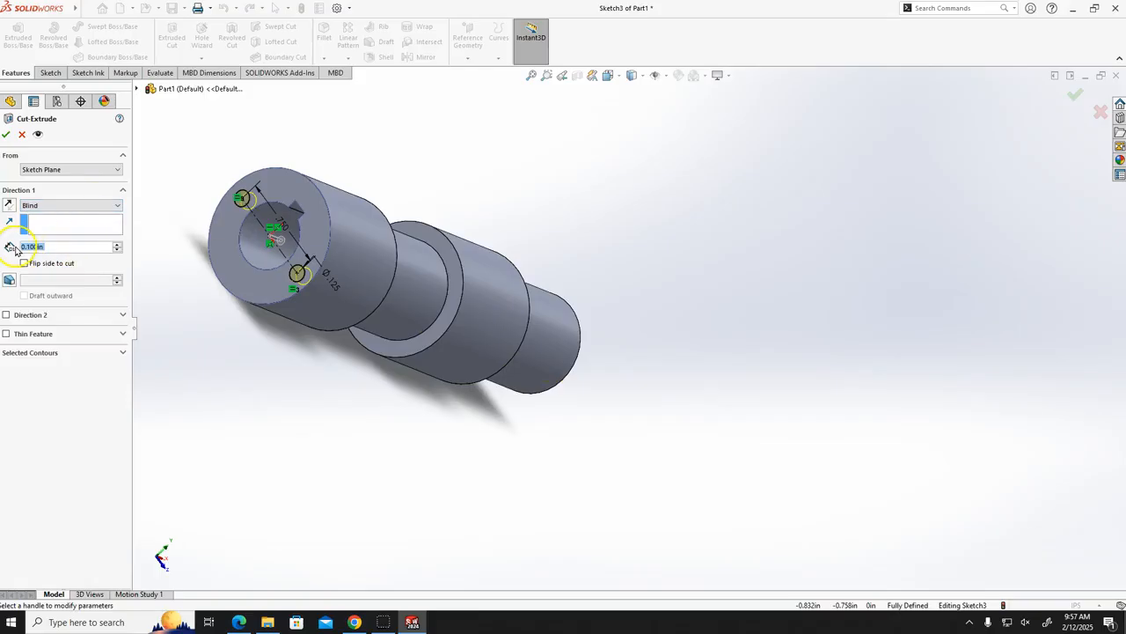
text(.5)
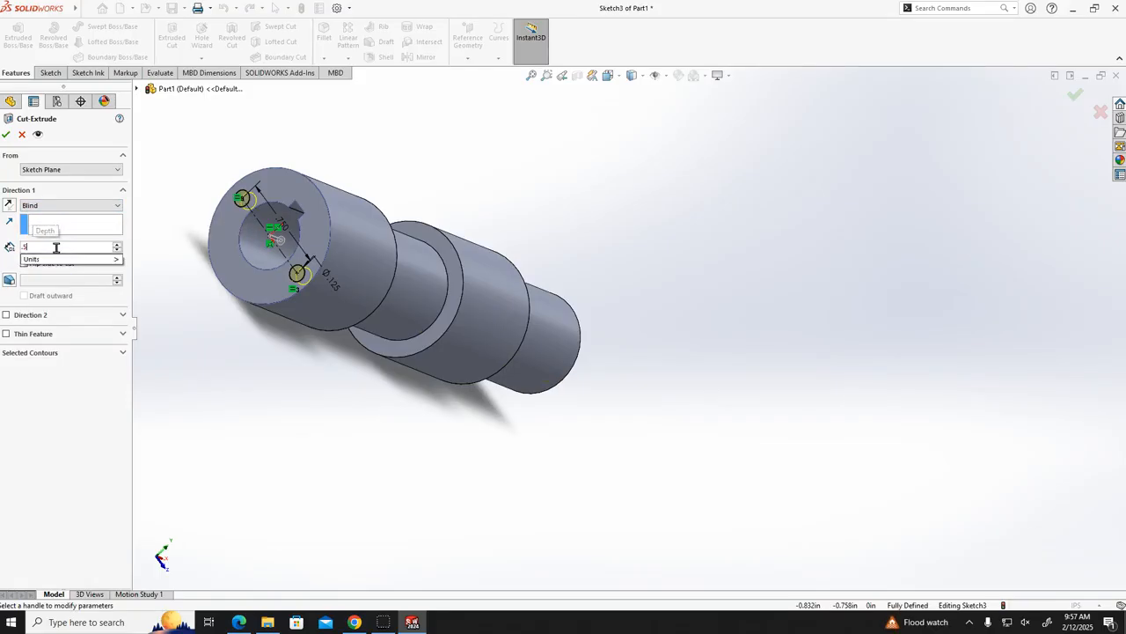
key(Return)
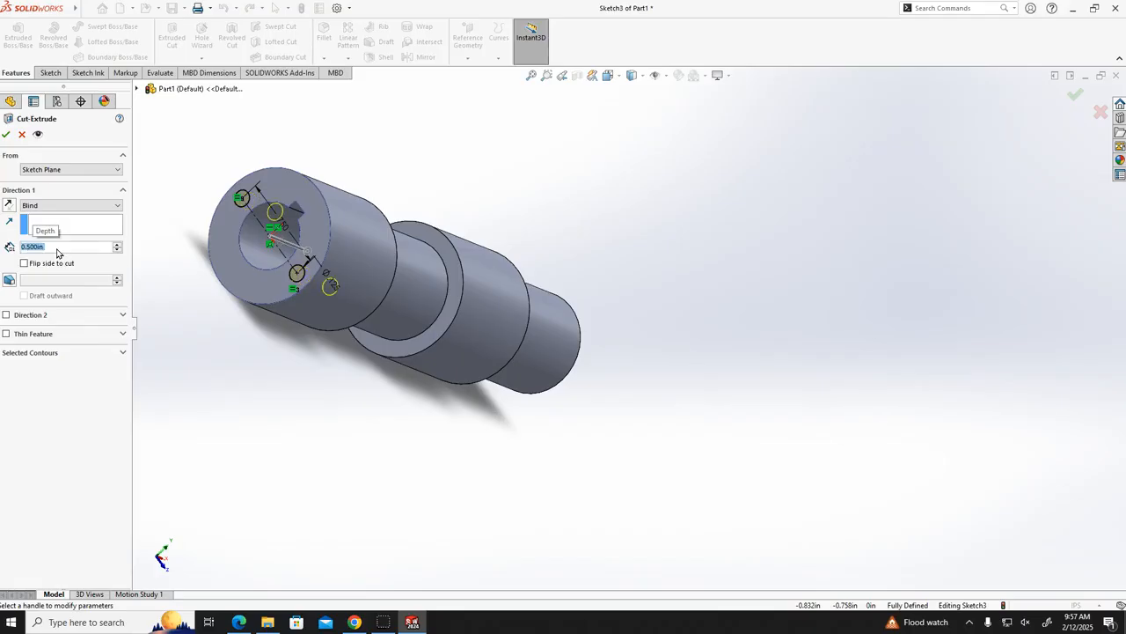
click(6, 134)
- Compare the shaft with the completed piece in the Extrude Cut PDF in Edge, and open the Planes and Reference Geometry PDF
middle_drag(530, 322, 808, 301)
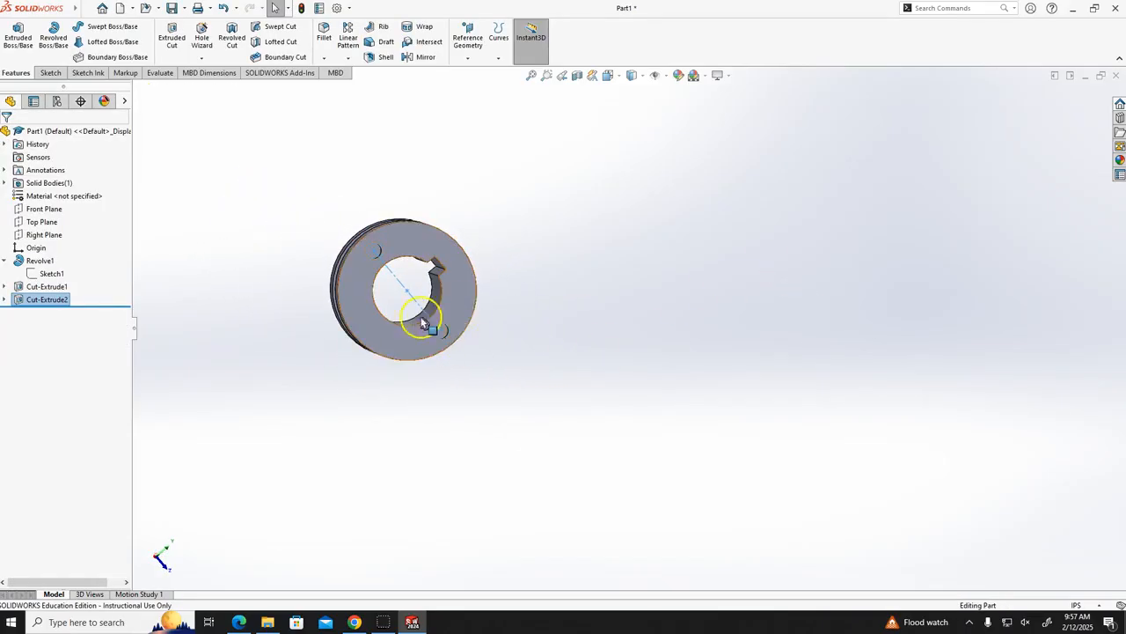
middle_drag(757, 350, 705, 311)
scroll(370, 282, up, 4)
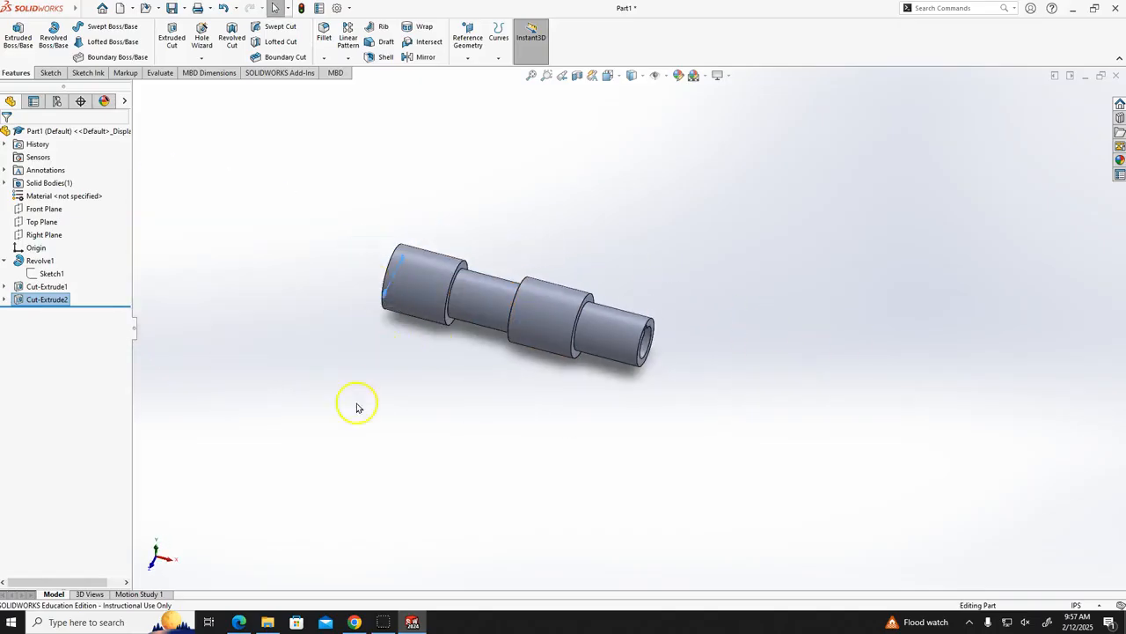
click(240, 619)
scroll(507, 324, down, 3)
scroll(507, 323, down, 10)
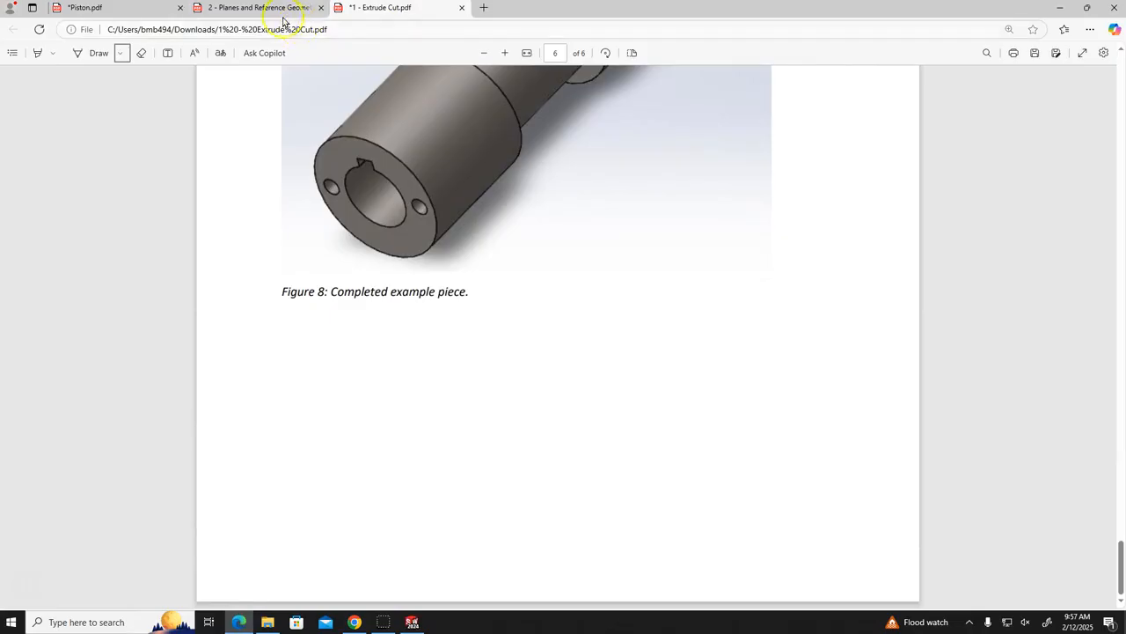
mouse_move(275, 13)
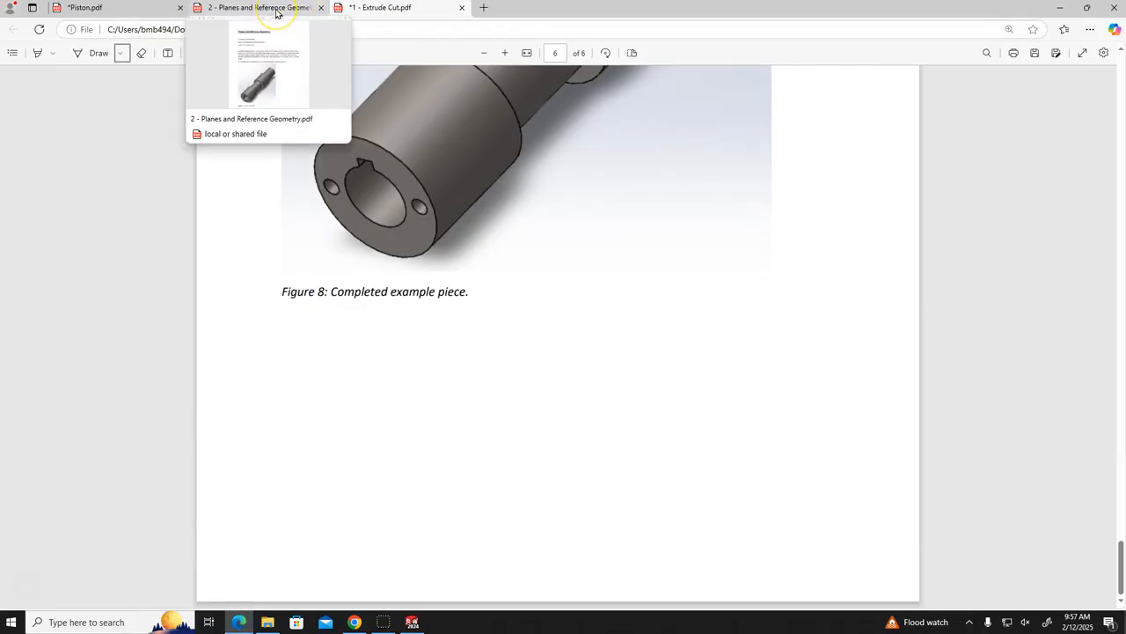
click(276, 13)
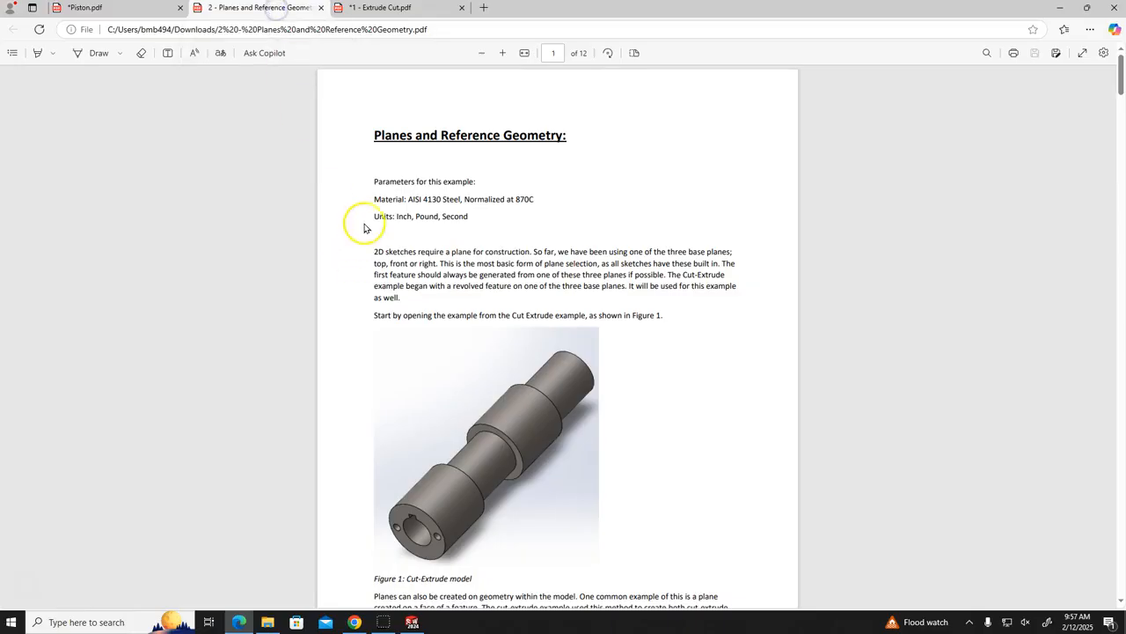
- Review Figures 2 and 3 of the Planes and Reference Geometry PDF for the sketch face, hexagon geometry and size
scroll(405, 322, down, 10)
scroll(613, 392, down, 4)
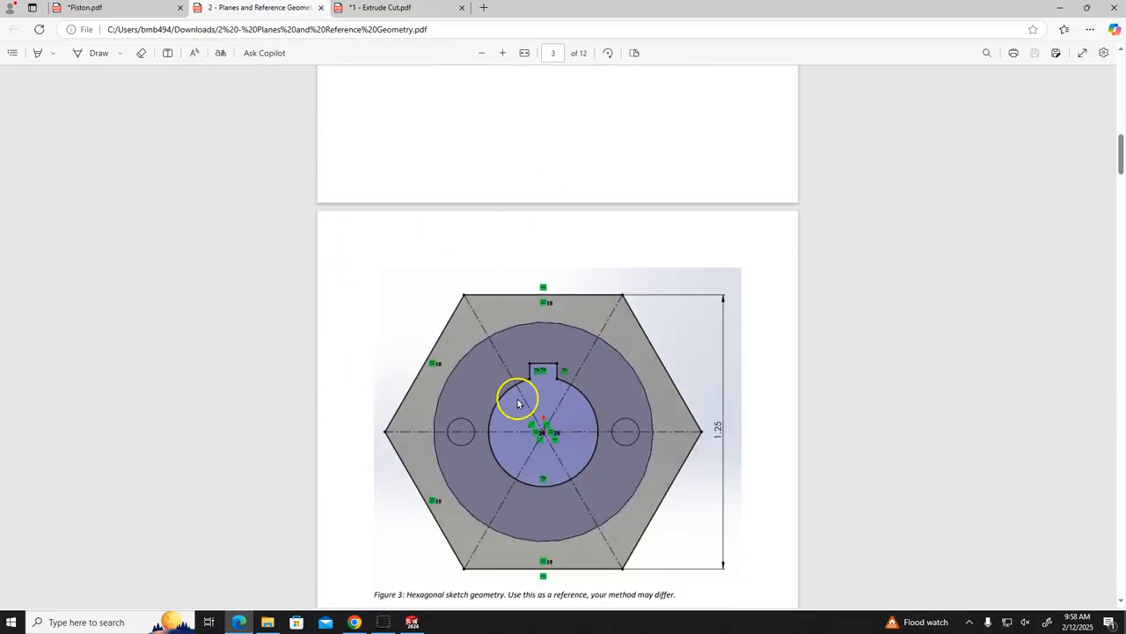
scroll(522, 415, up, 6)
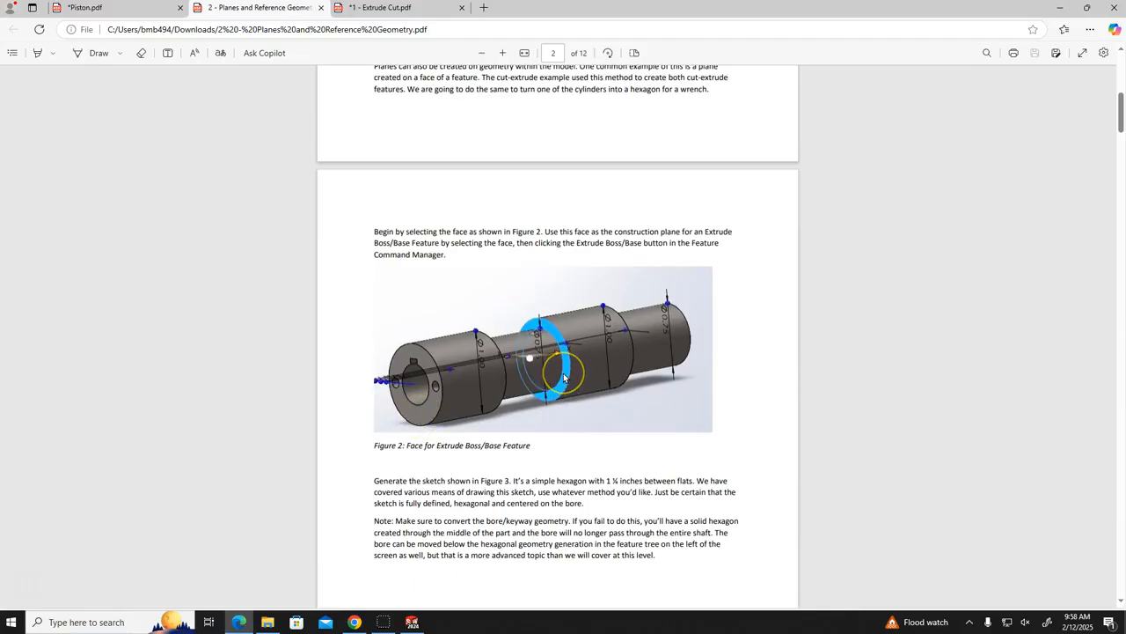
ctrl+scroll(564, 376, up, 5)
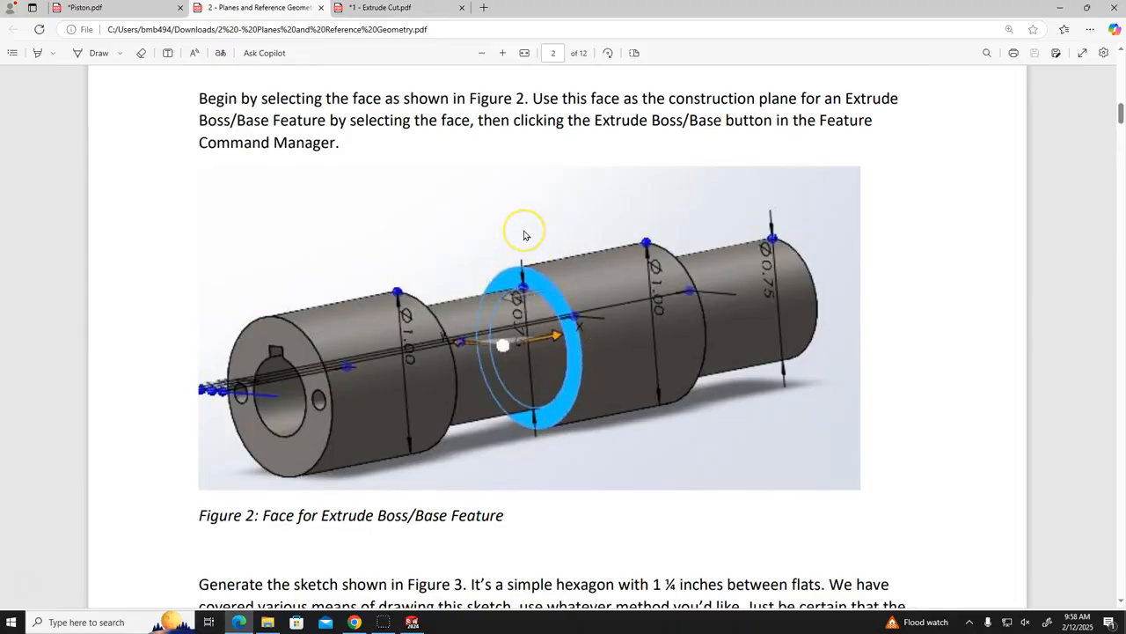
scroll(524, 237, down, 10)
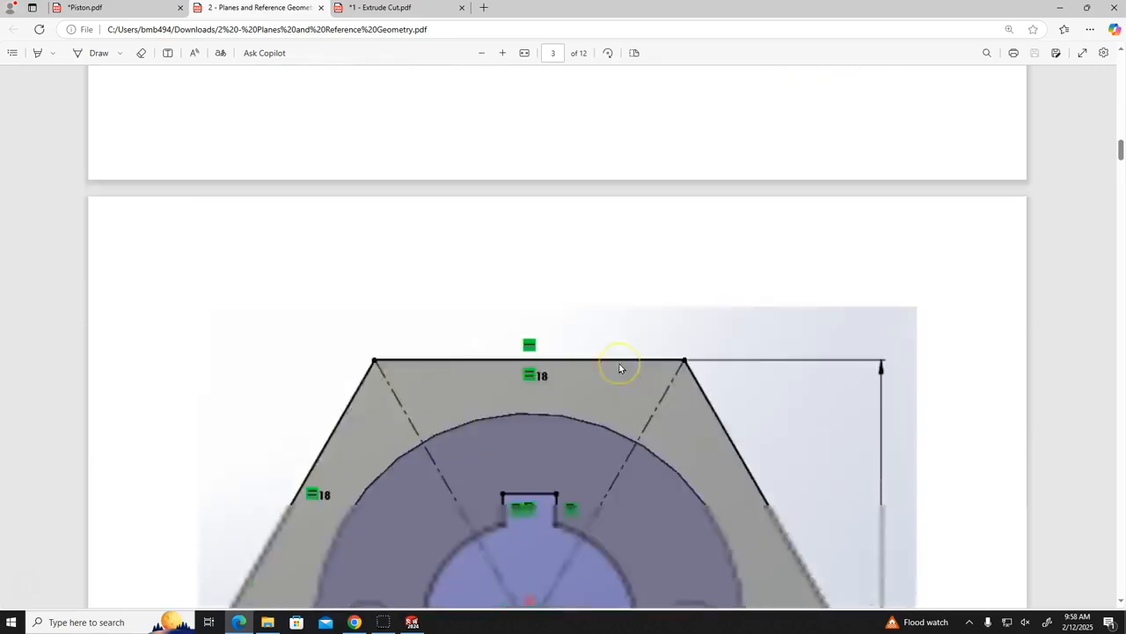
scroll(619, 368, down, 3)
scroll(619, 368, up, 4)
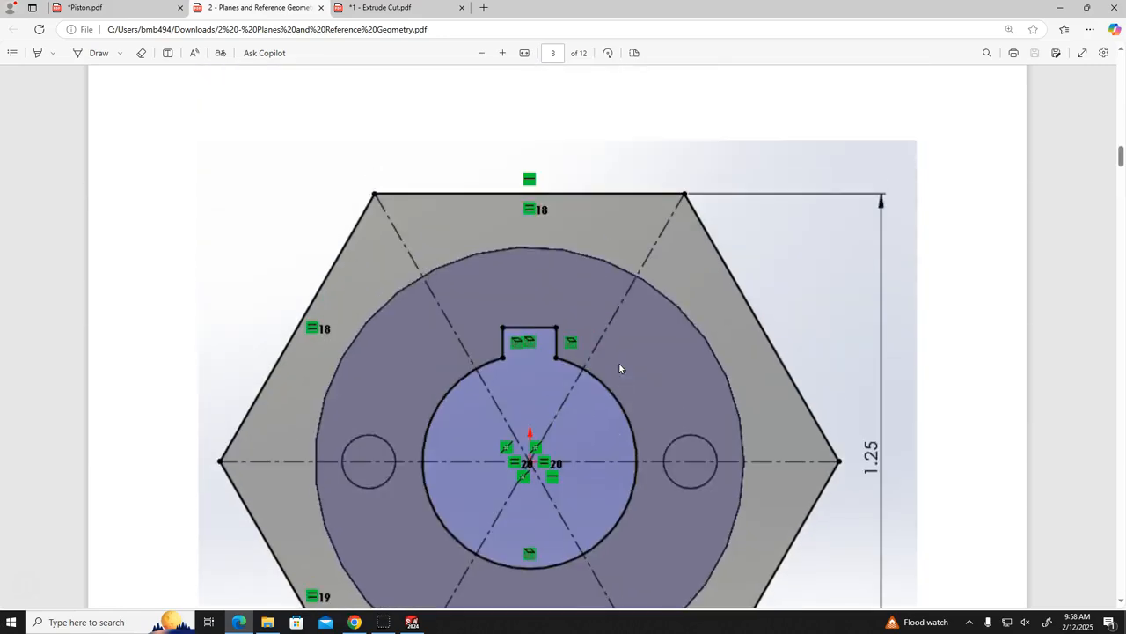
scroll(619, 368, down, 1)
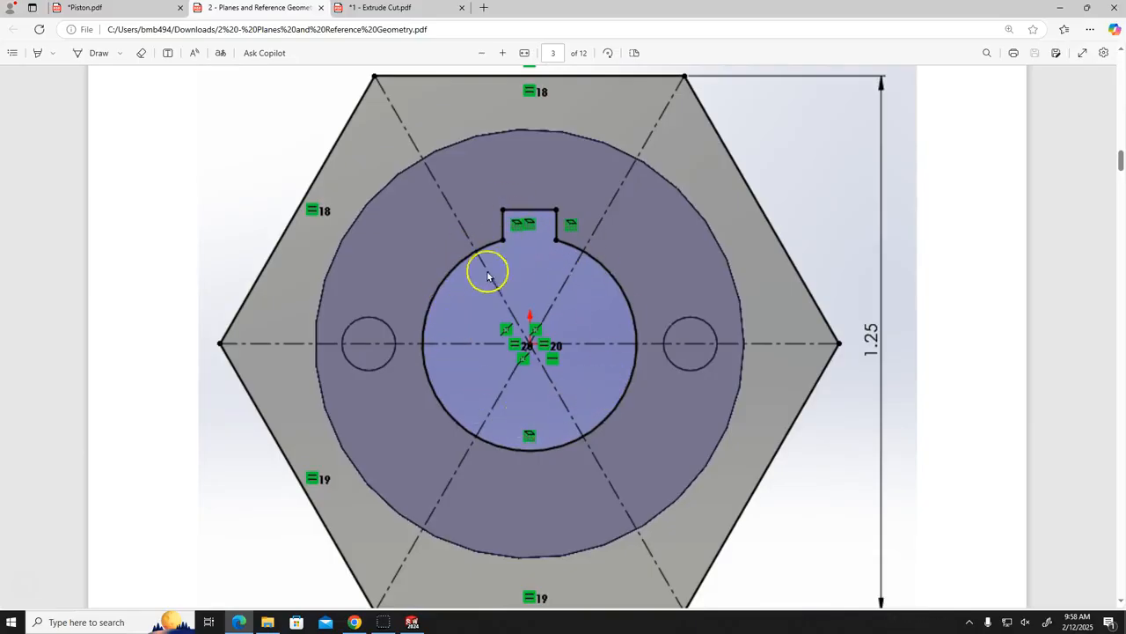
- Switch to SOLIDWORKS and start a sketch on the annular shoulder face between the middle neck and the second large cylinder
click(412, 622)
middle_drag(470, 430, 558, 452)
scroll(548, 320, down, 6)
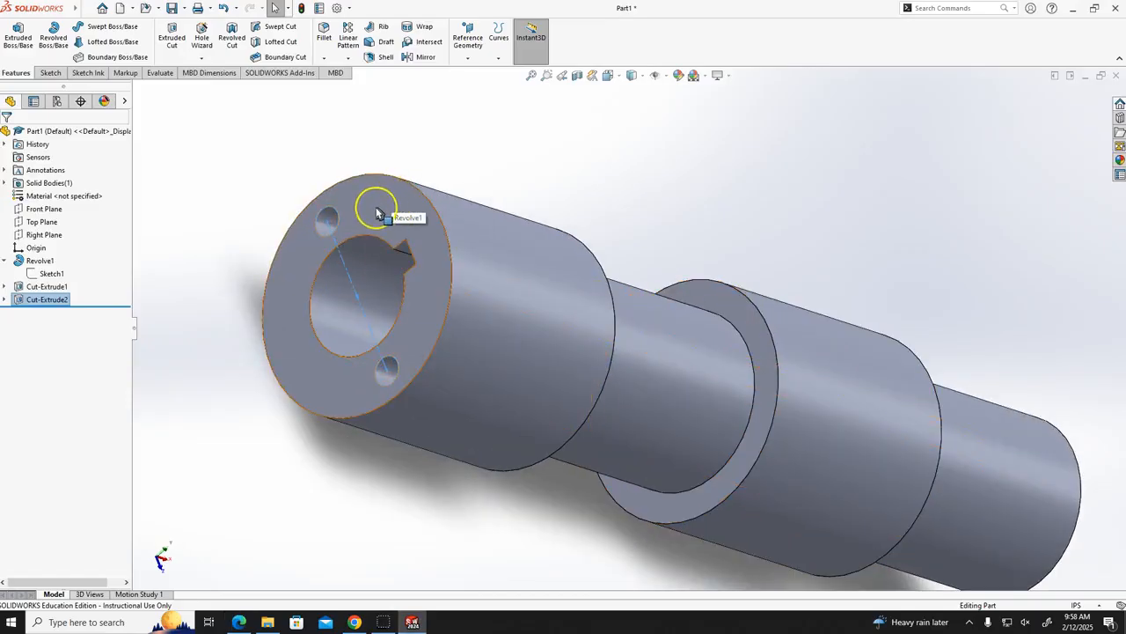
click(750, 324)
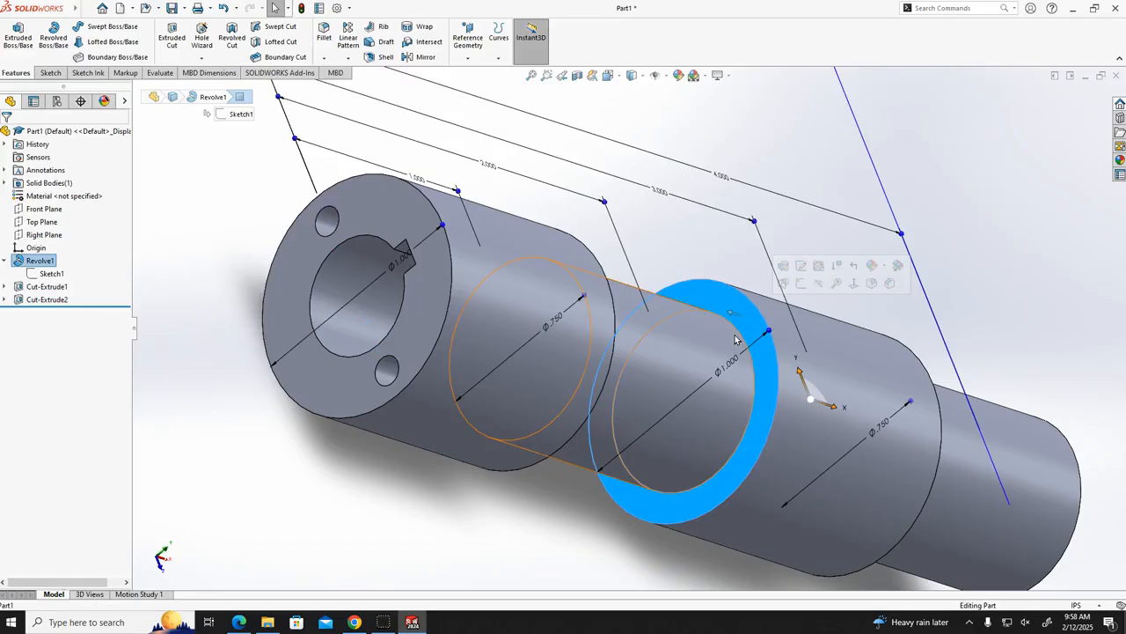
click(49, 73)
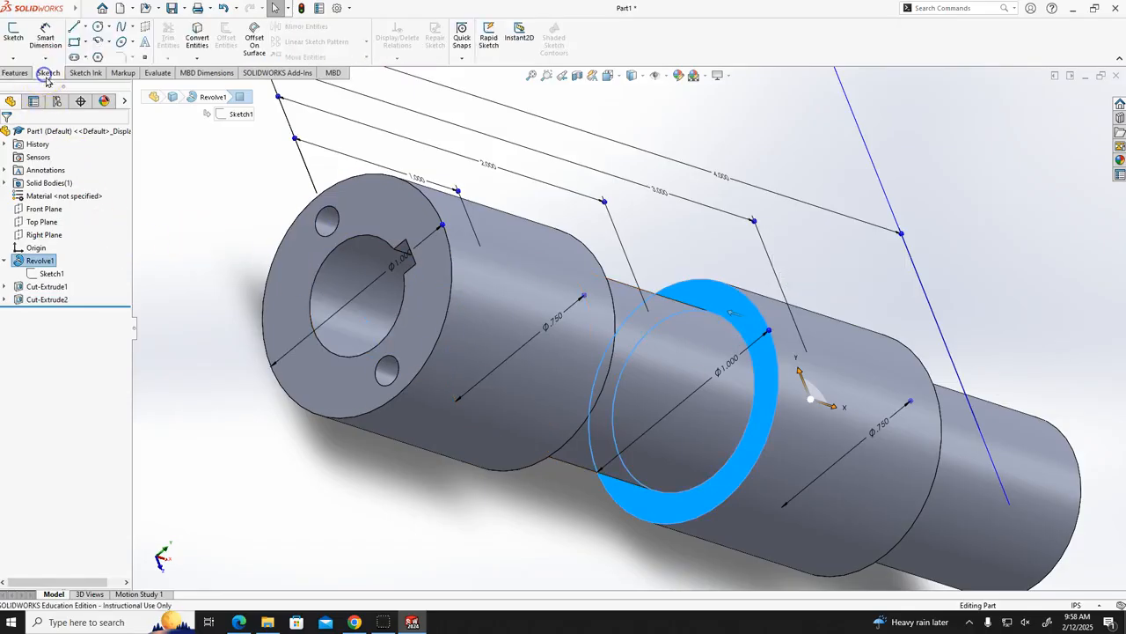
click(14, 33)
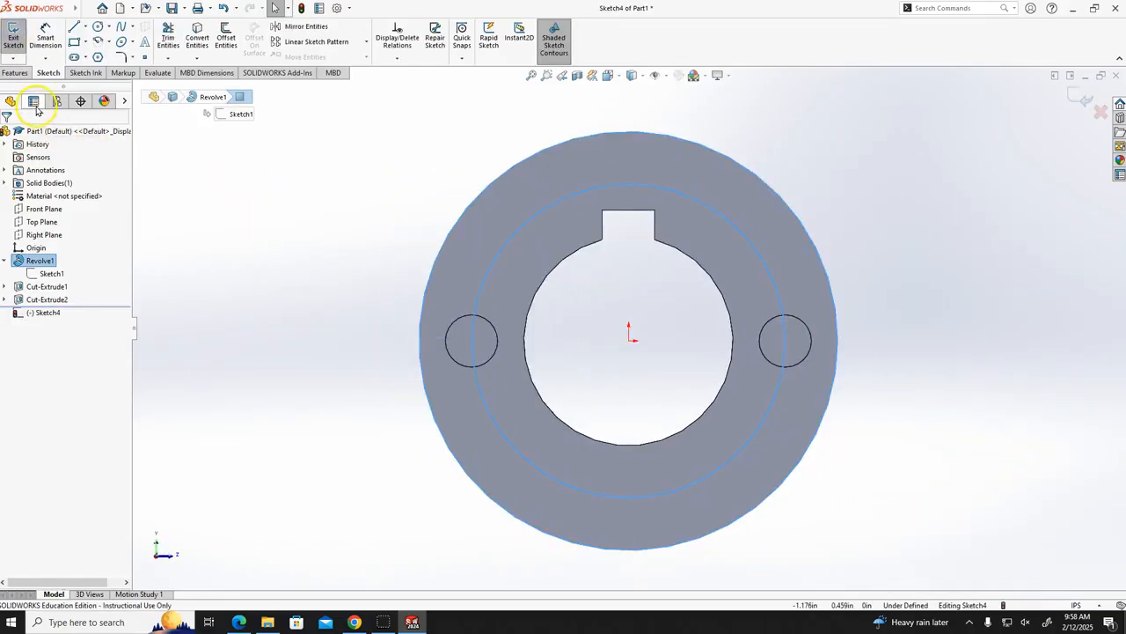
- Find the Polygon tool by searching the commands for "polygon" and start it
click(98, 58)
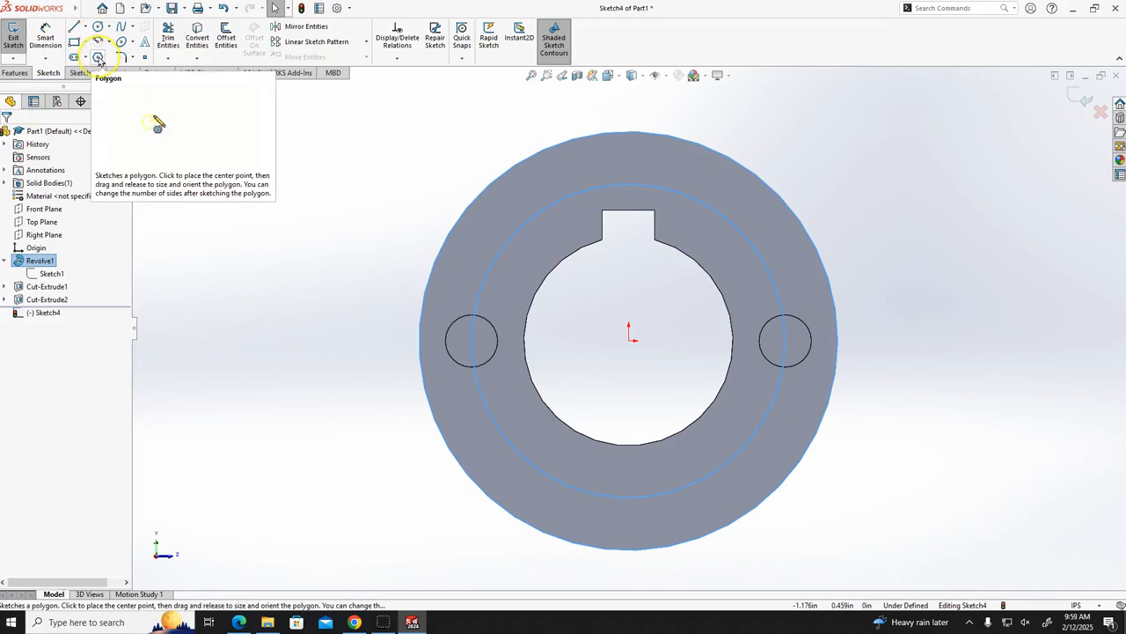
click(73, 58)
click(98, 58)
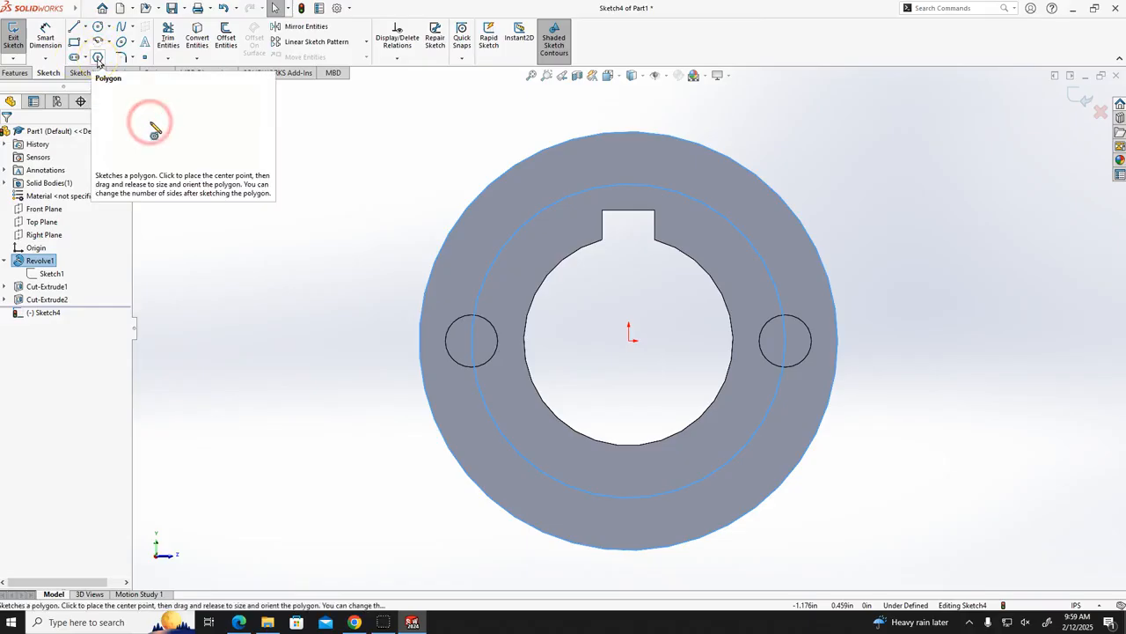
click(963, 8)
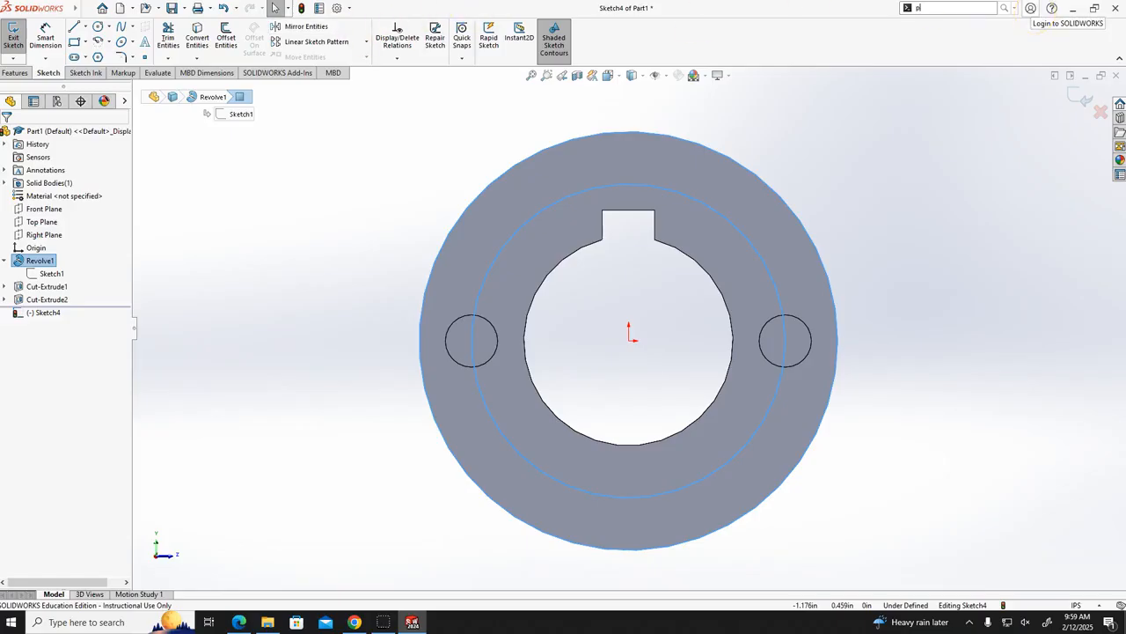
key(BackSpace)
text(olygon)
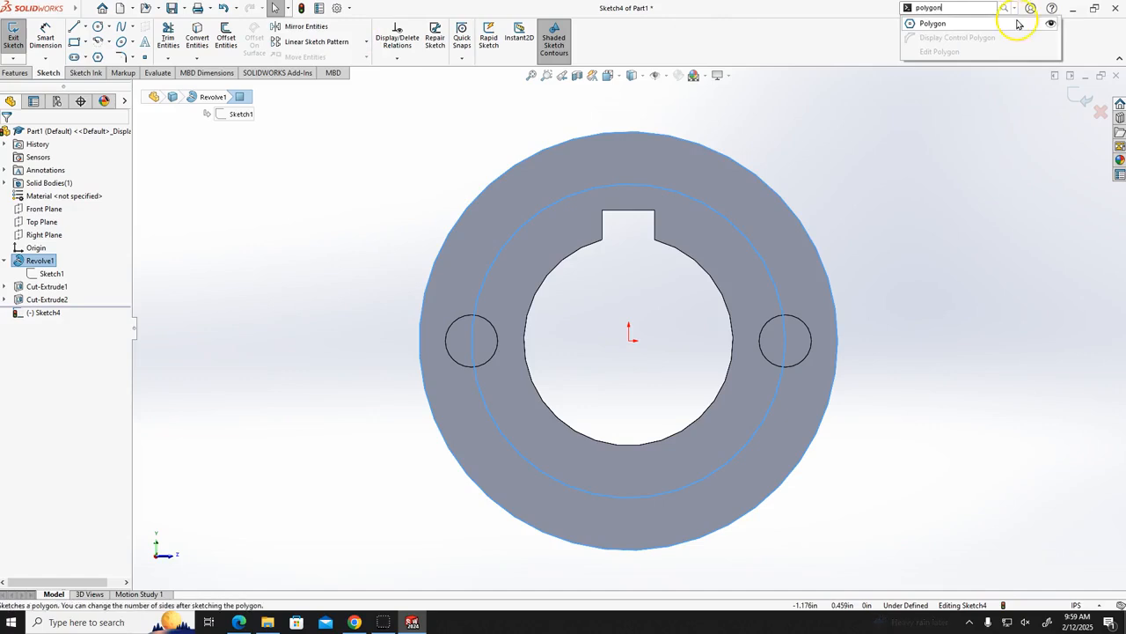
click(999, 23)
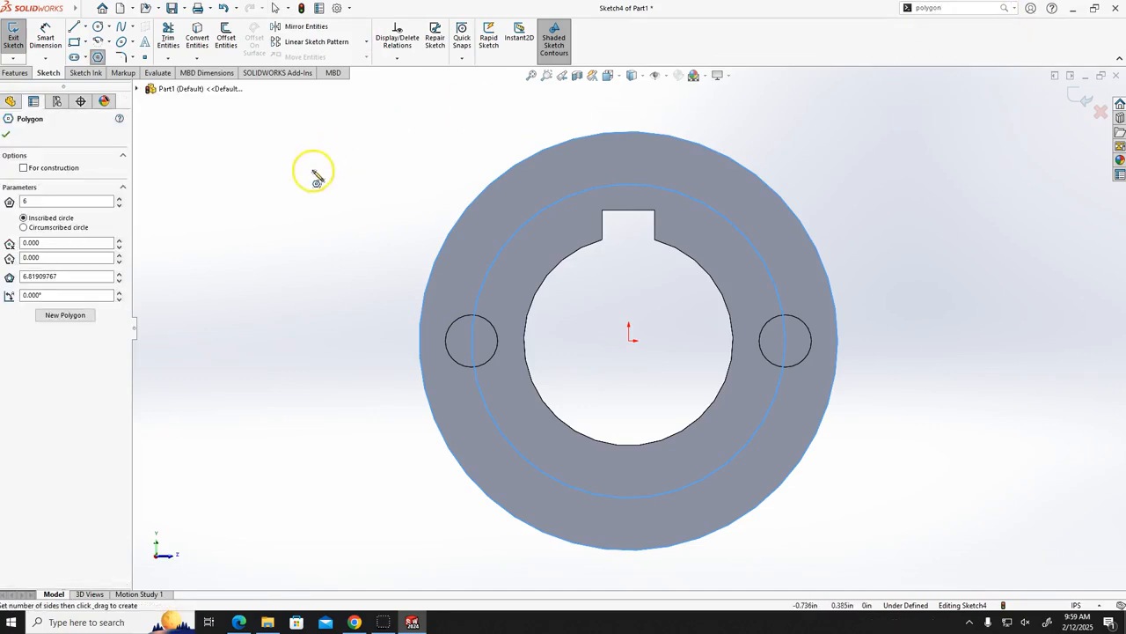
- Sketch a 6-sided inscribed-circle polygon centred on the origin, with a corner on the horizontal axis about 0.67 in out
click(39, 200)
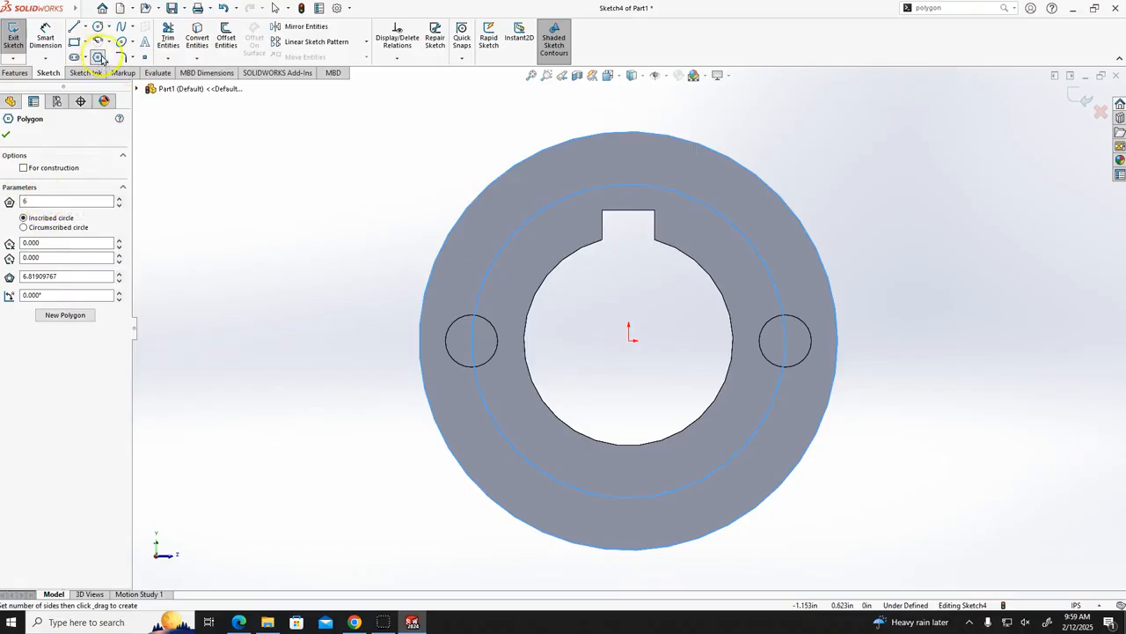
click(55, 200)
click(55, 201)
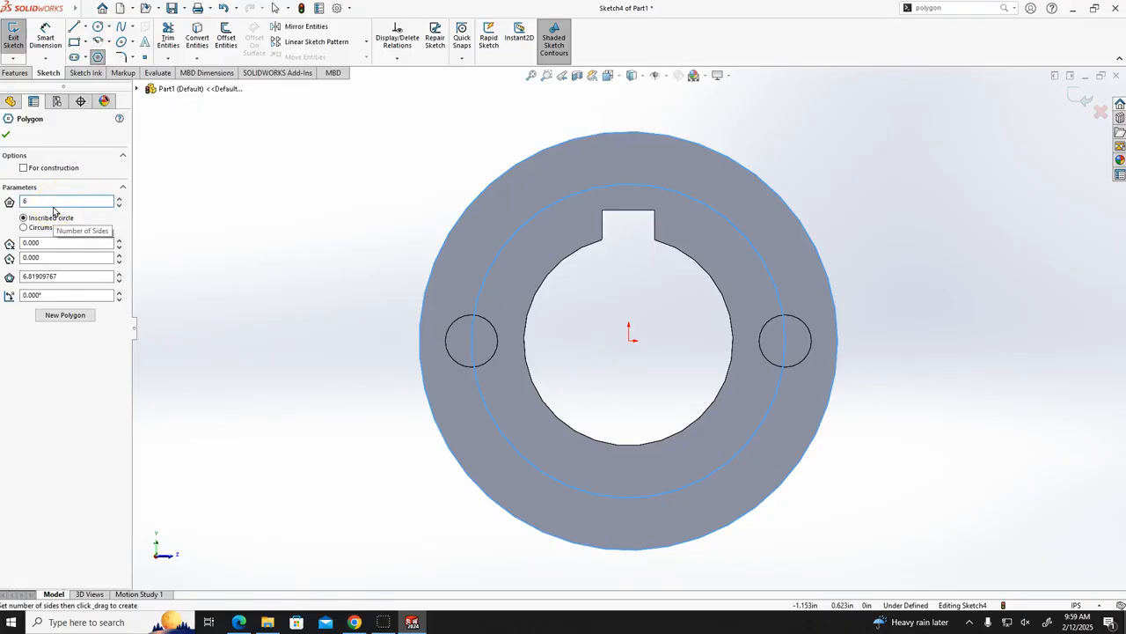
click(61, 201)
click(41, 201)
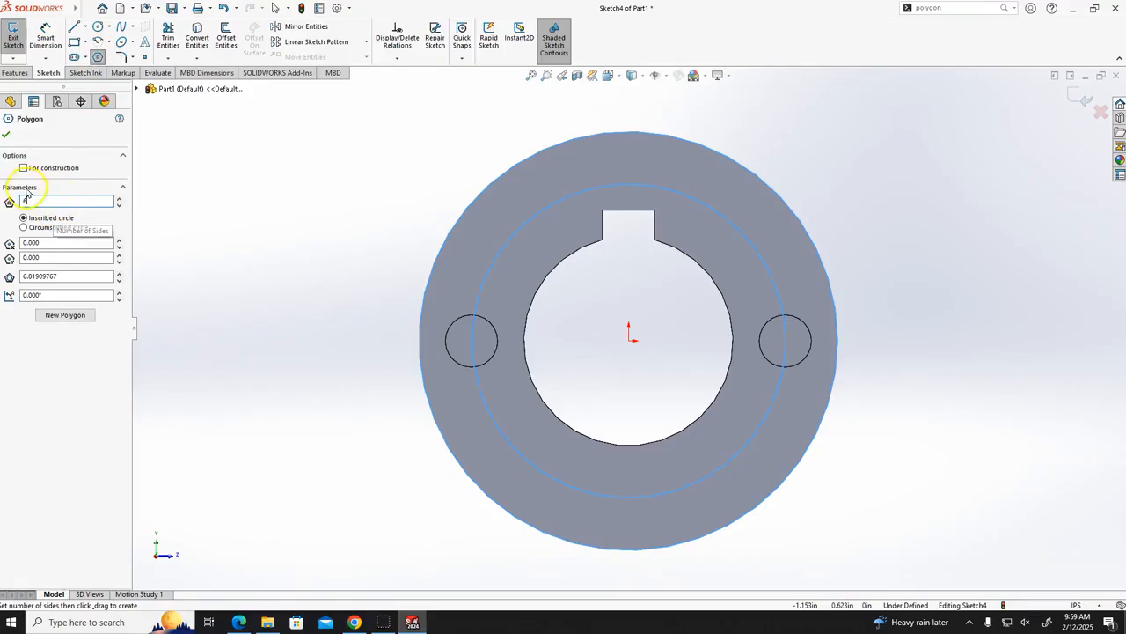
drag(42, 201, 38, 202)
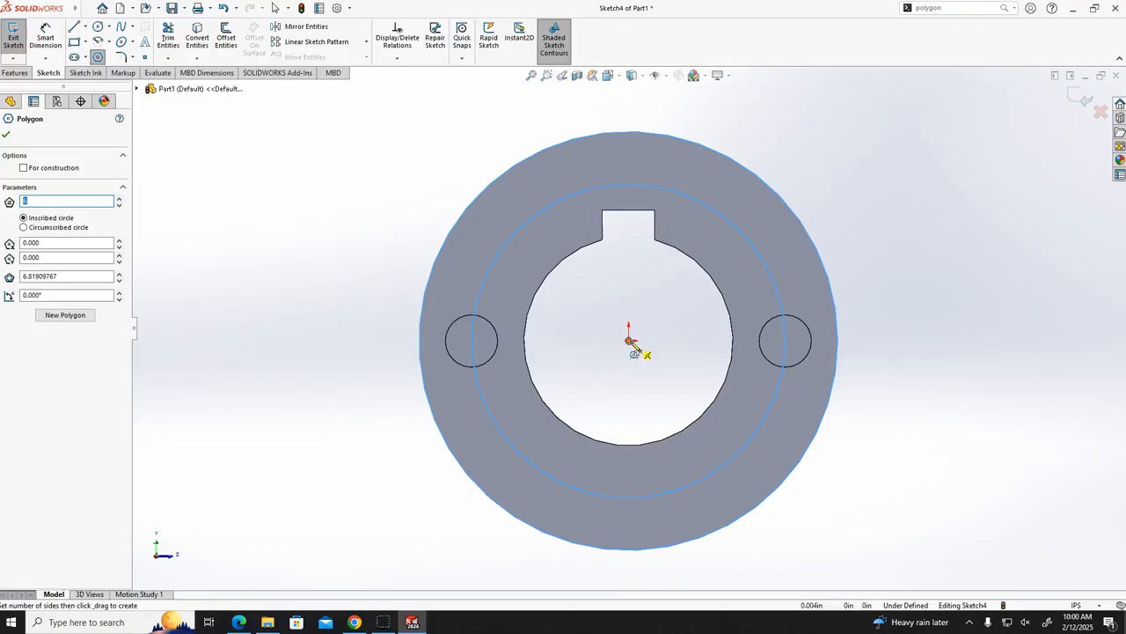
drag(630, 343, 912, 345)
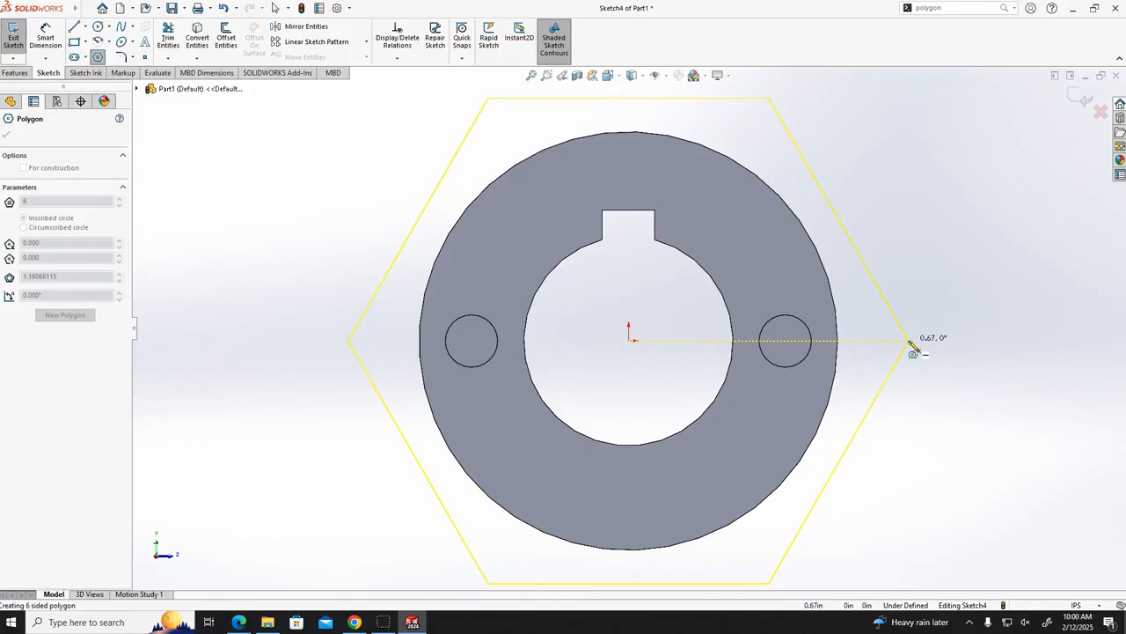
drag(913, 345, 911, 348)
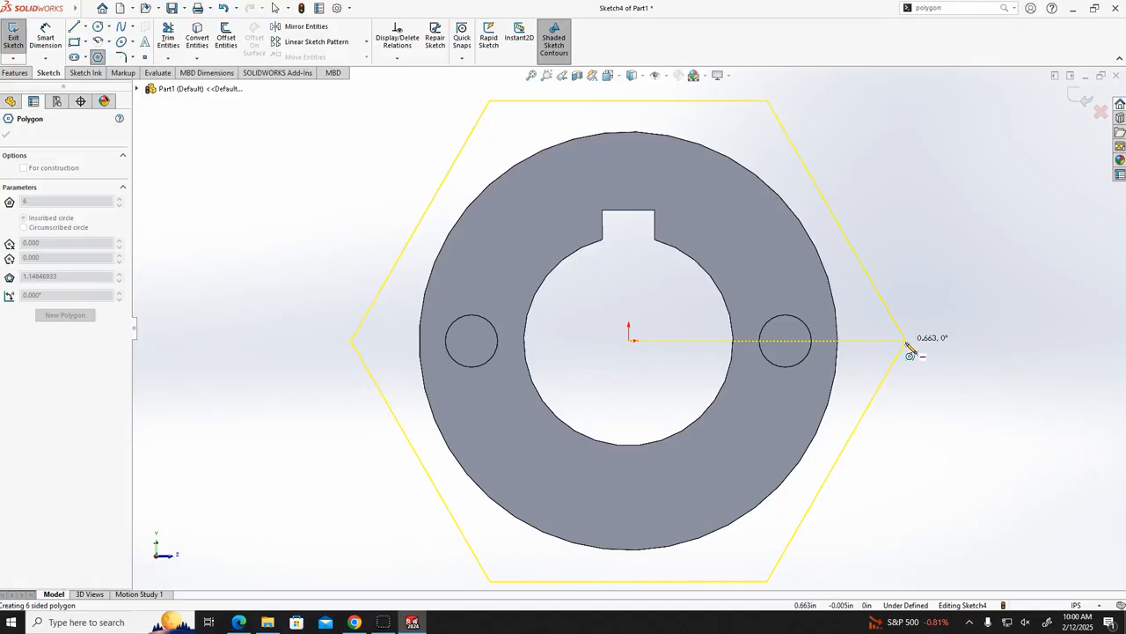
drag(910, 348, 912, 346)
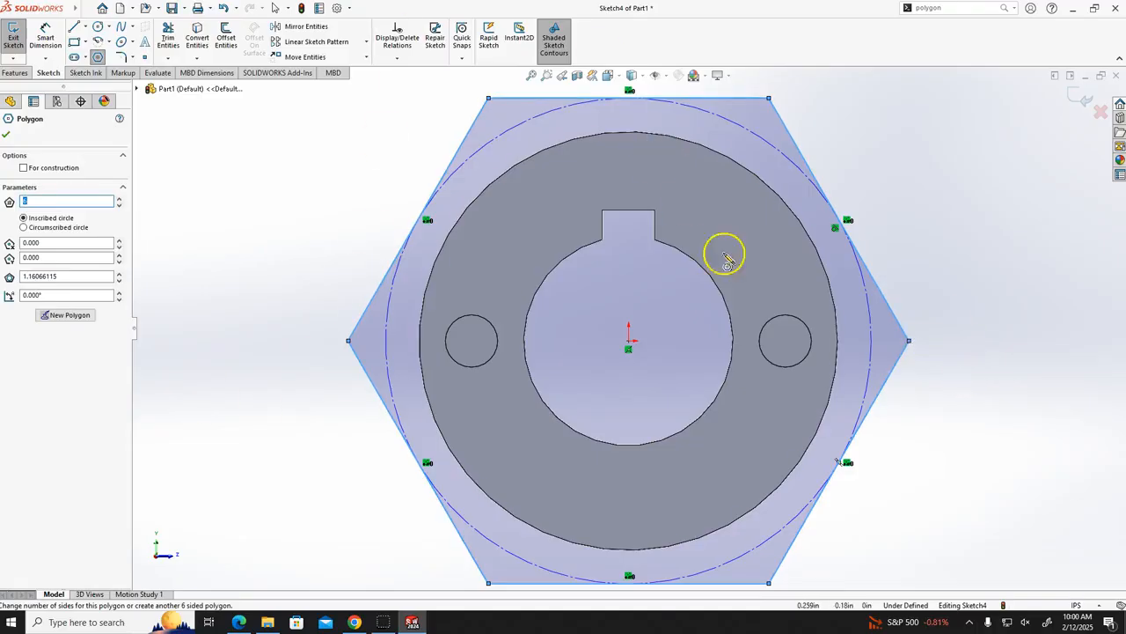
click(6, 135)
- Dimension the distance between the hexagon's upper and lower flats as 1.25 in, following Figure 3 of the PDF
scroll(704, 185, up, 4)
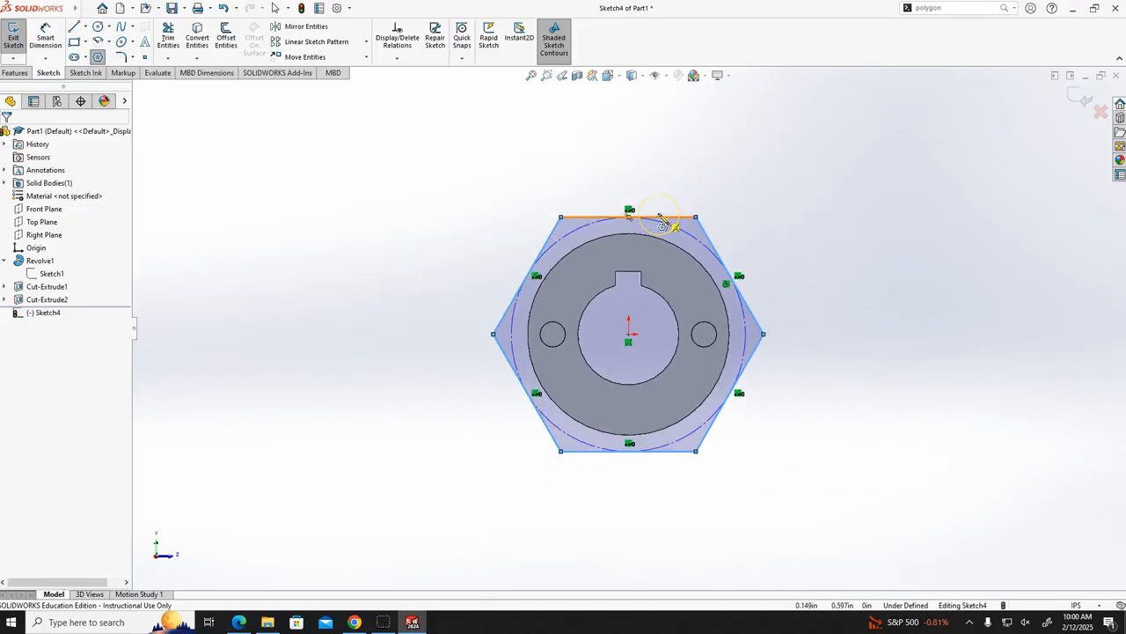
click(238, 621)
scroll(546, 384, up, 3)
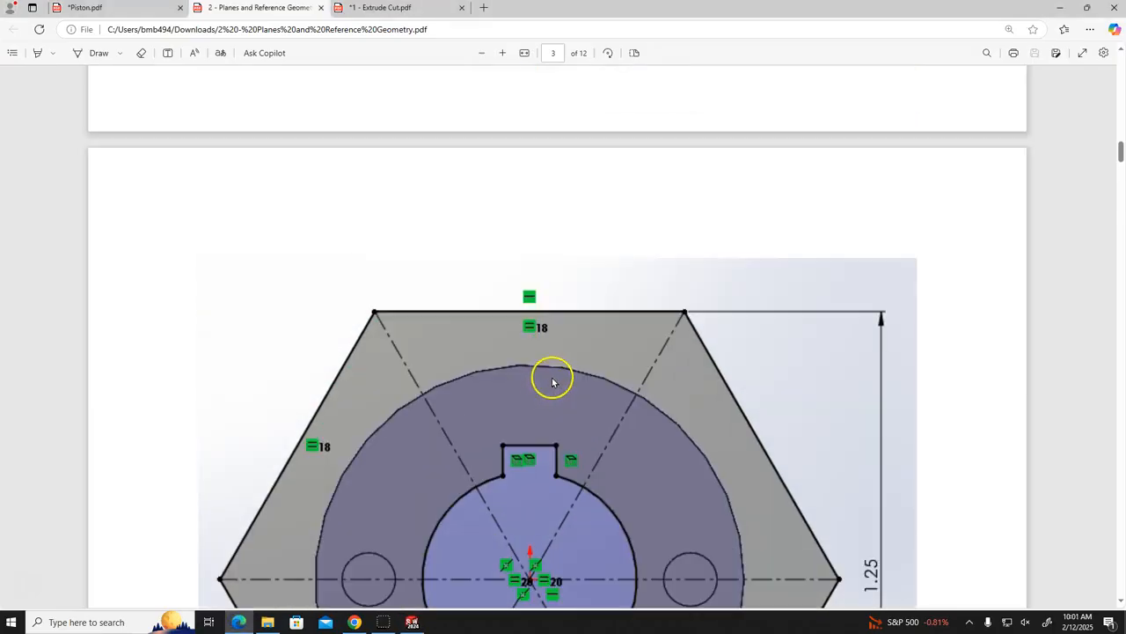
ctrl+scroll(748, 400, down, 1)
ctrl+scroll(872, 415, down, 1)
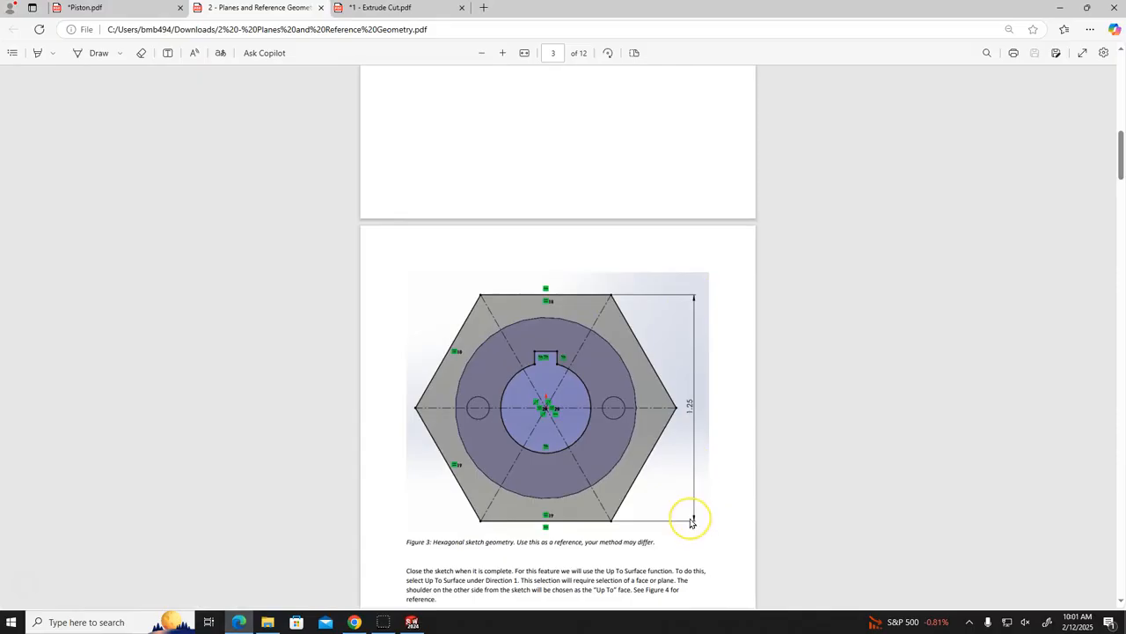
click(412, 622)
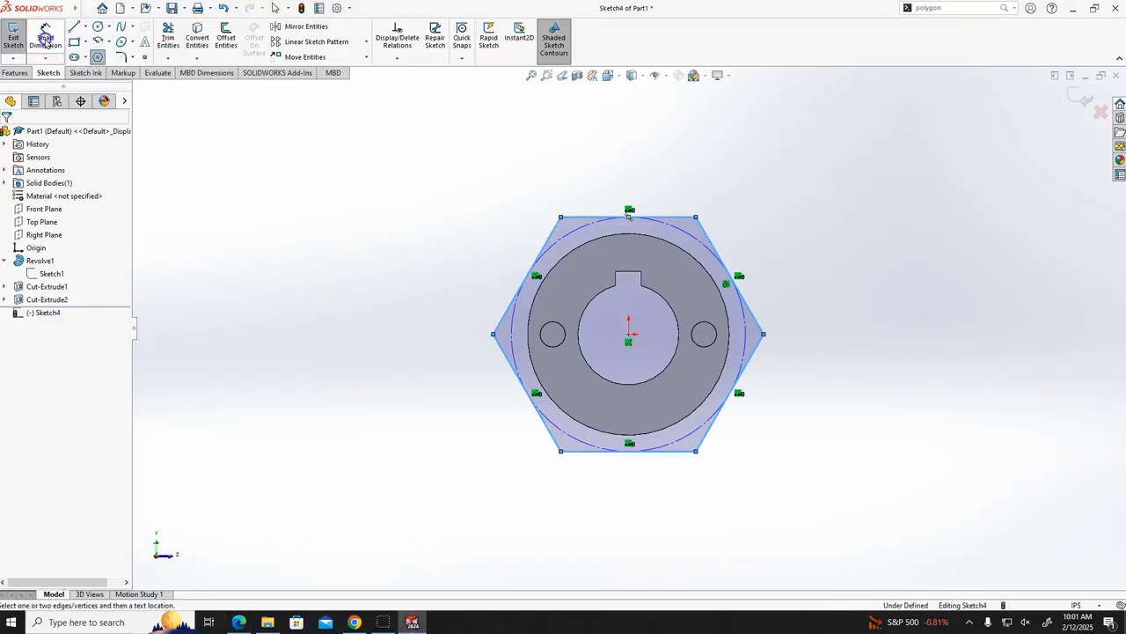
click(45, 37)
click(677, 220)
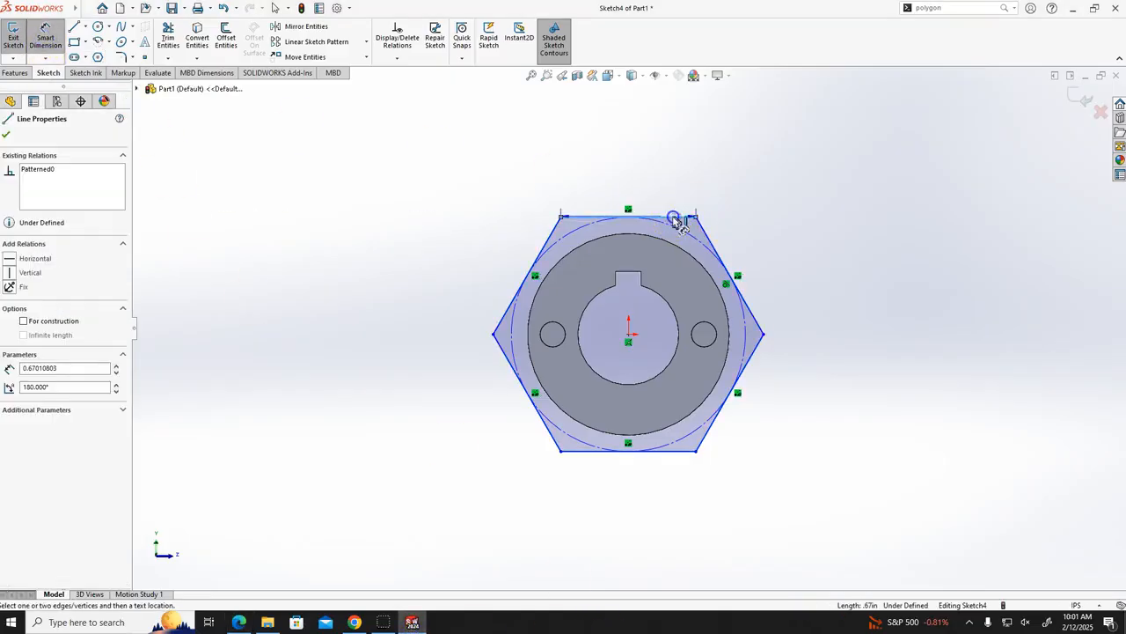
click(680, 454)
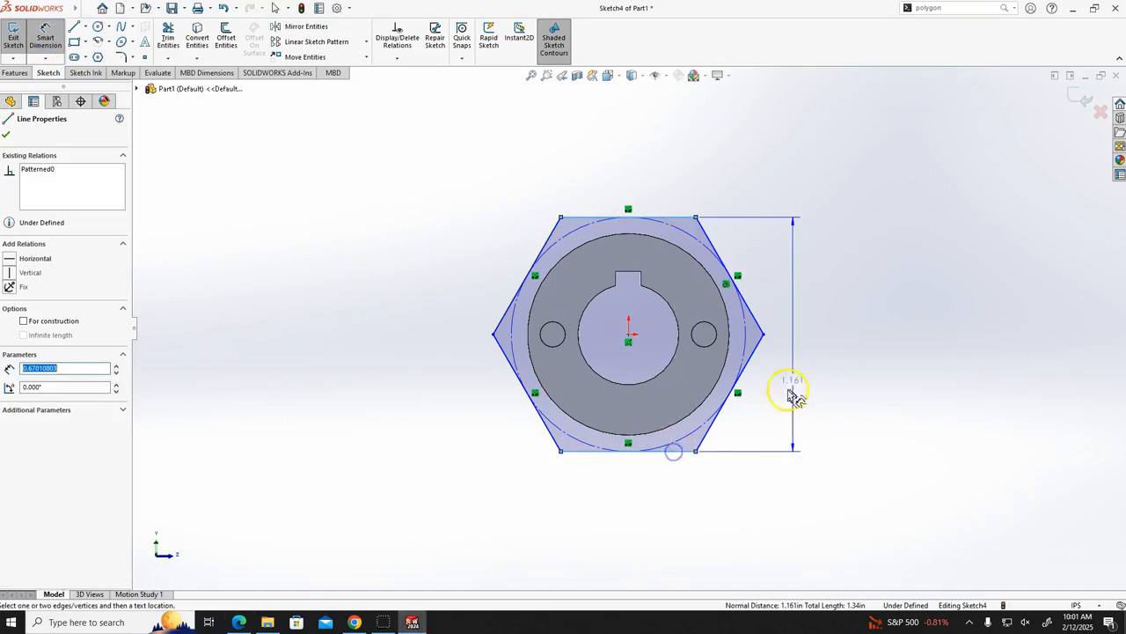
click(802, 332)
text(1.25)
key(Return)
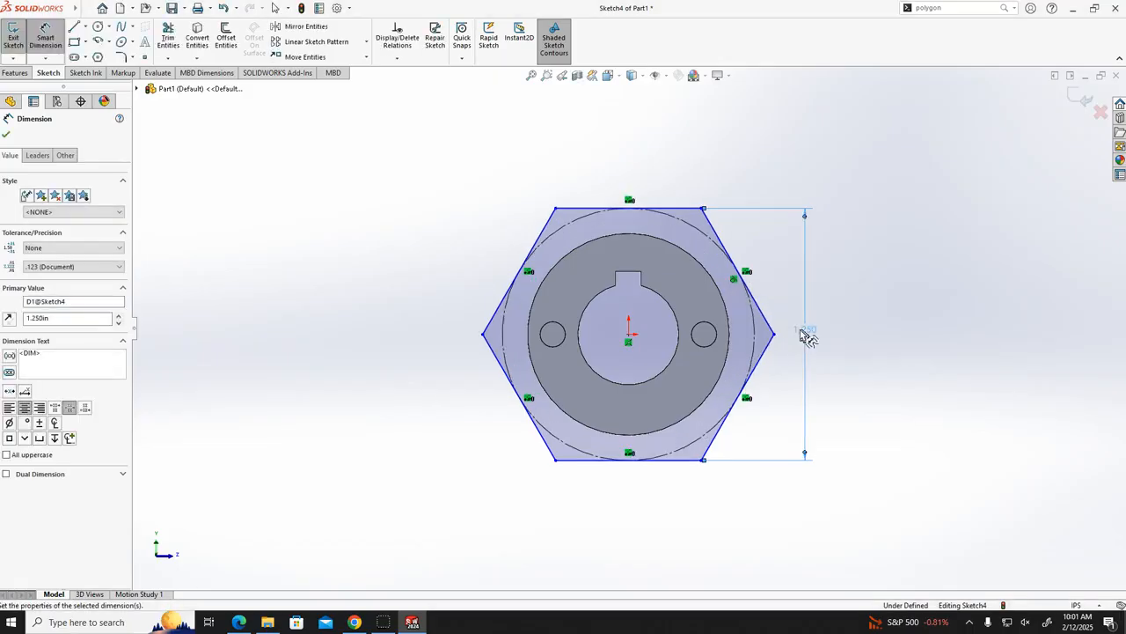
click(911, 359)
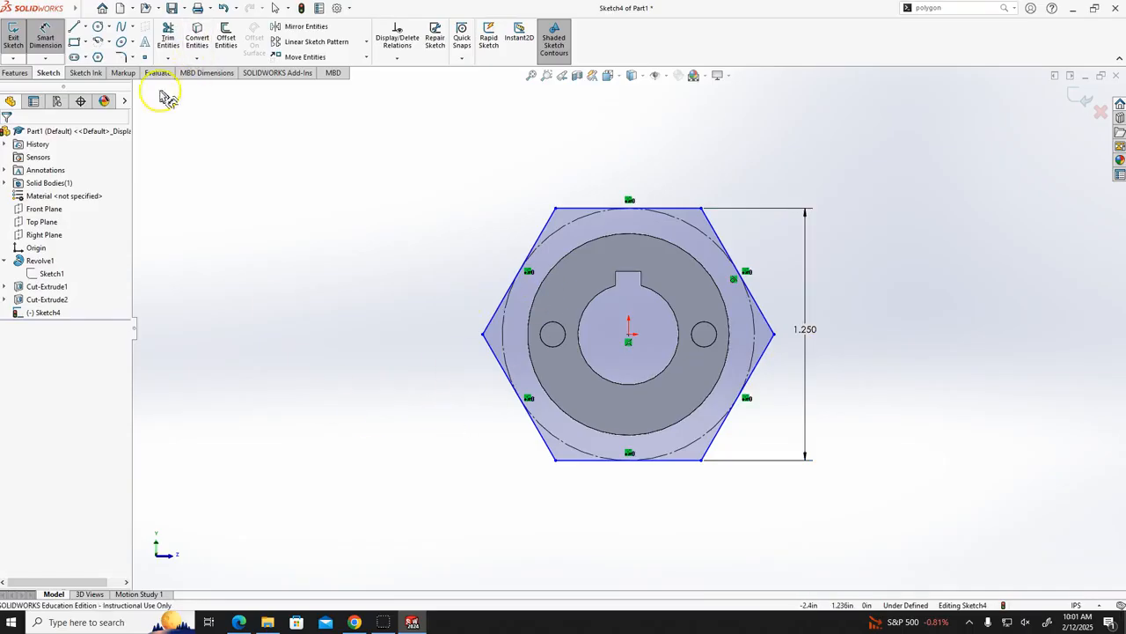
click(84, 27)
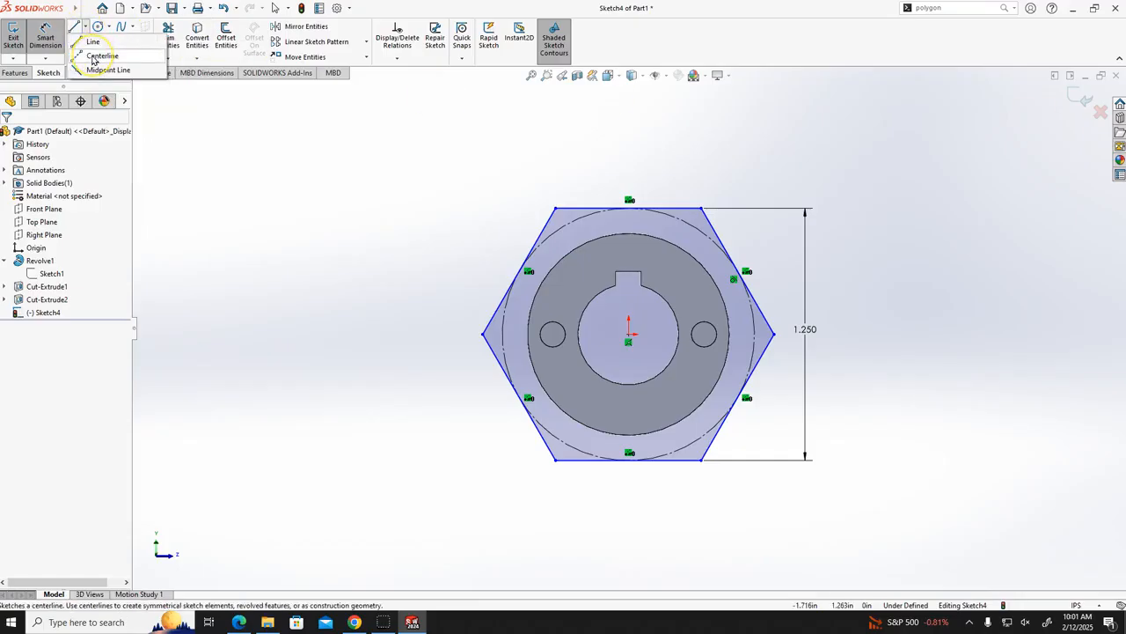
click(100, 55)
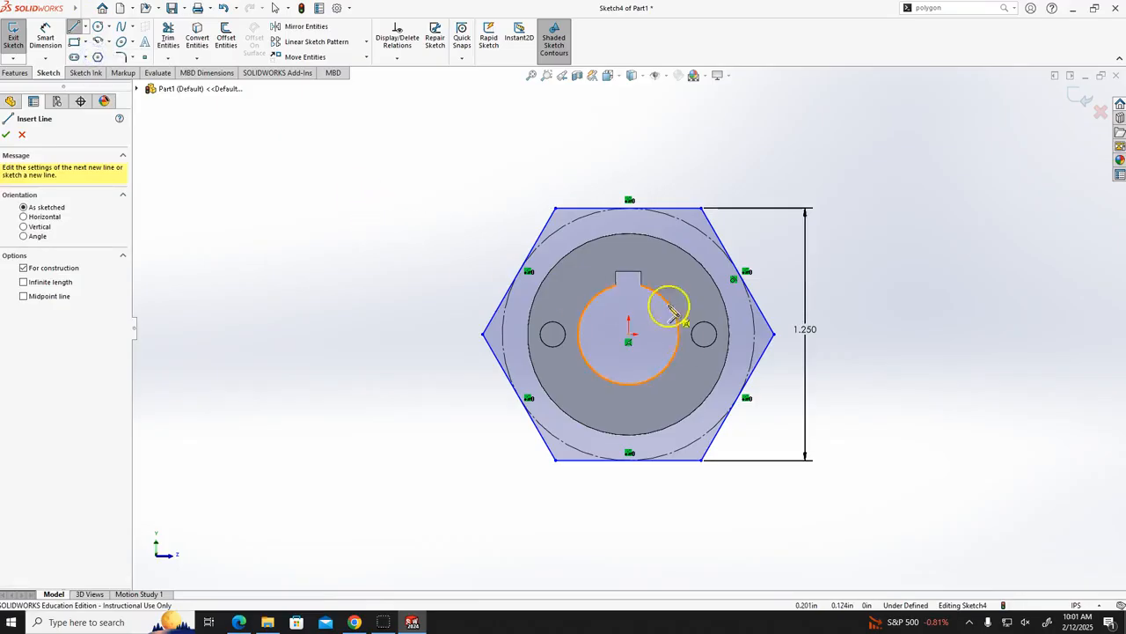
click(631, 337)
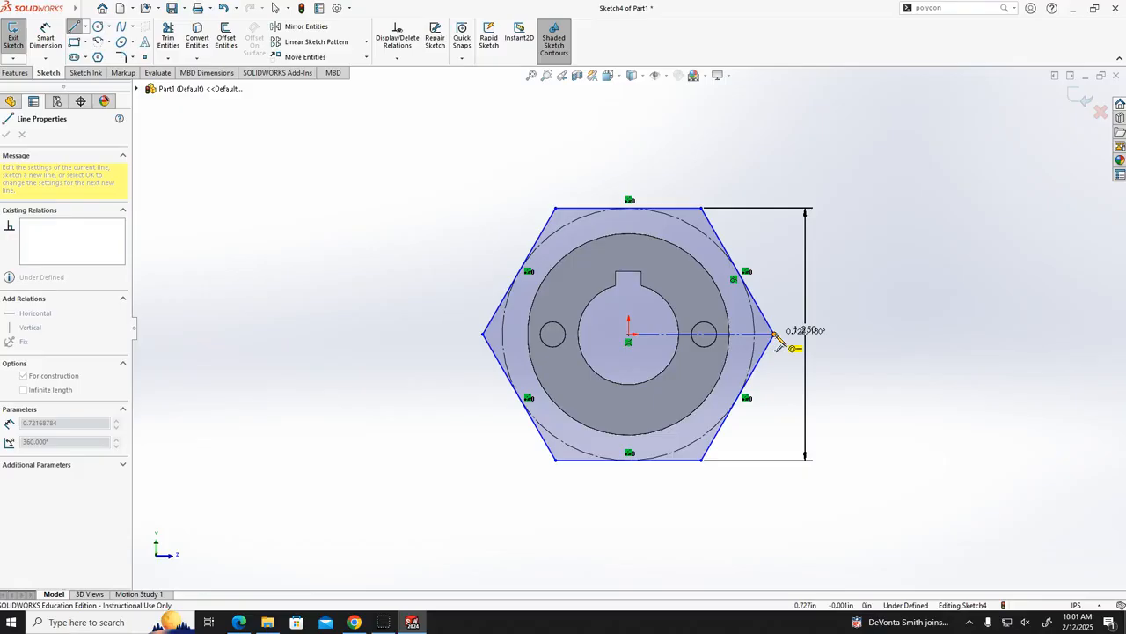
key(Escape)
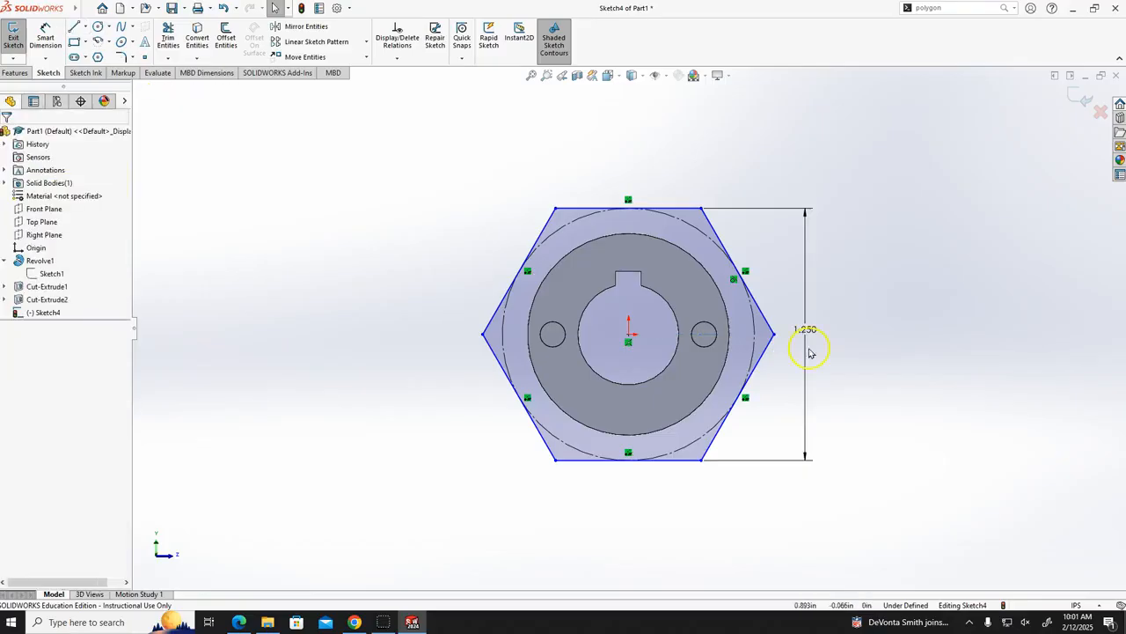
drag(776, 337, 800, 340)
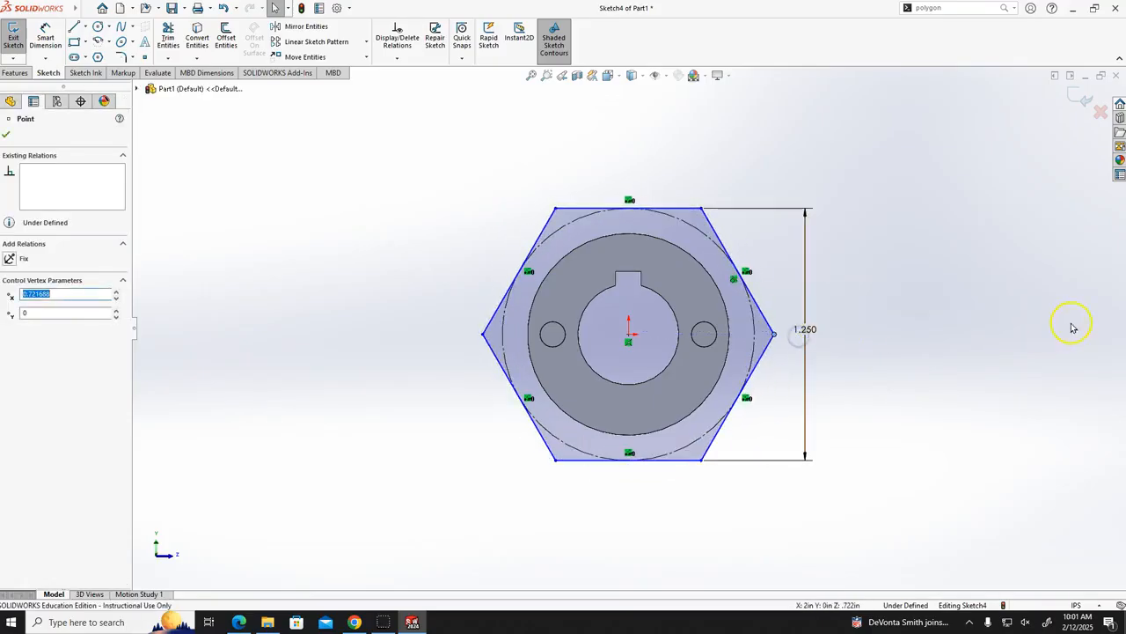
click(1051, 403)
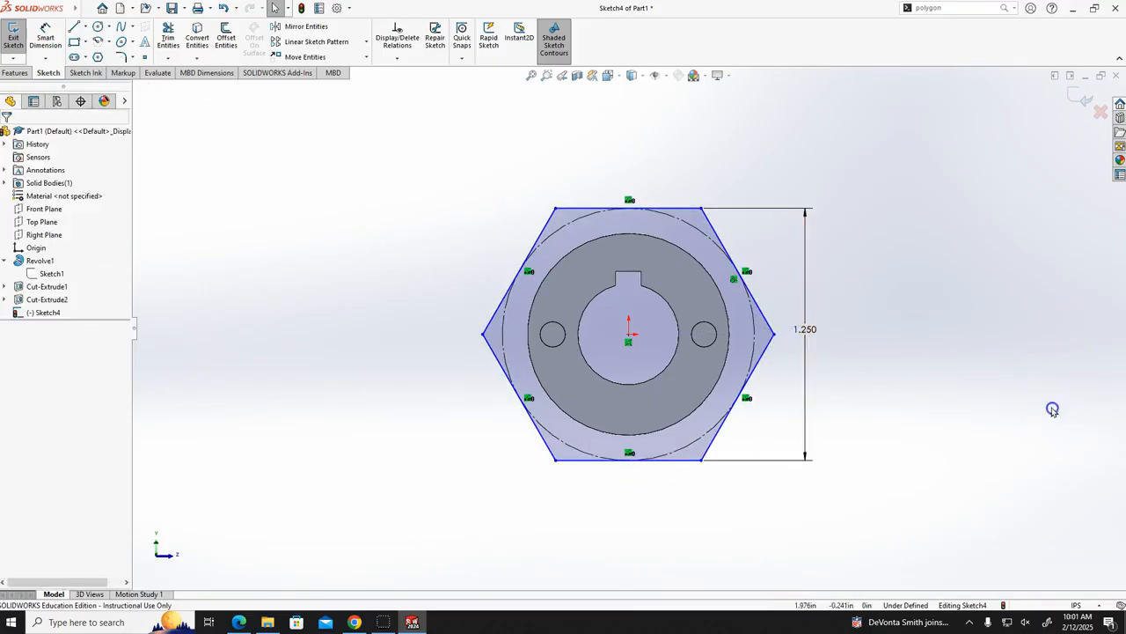
click(86, 27)
click(102, 49)
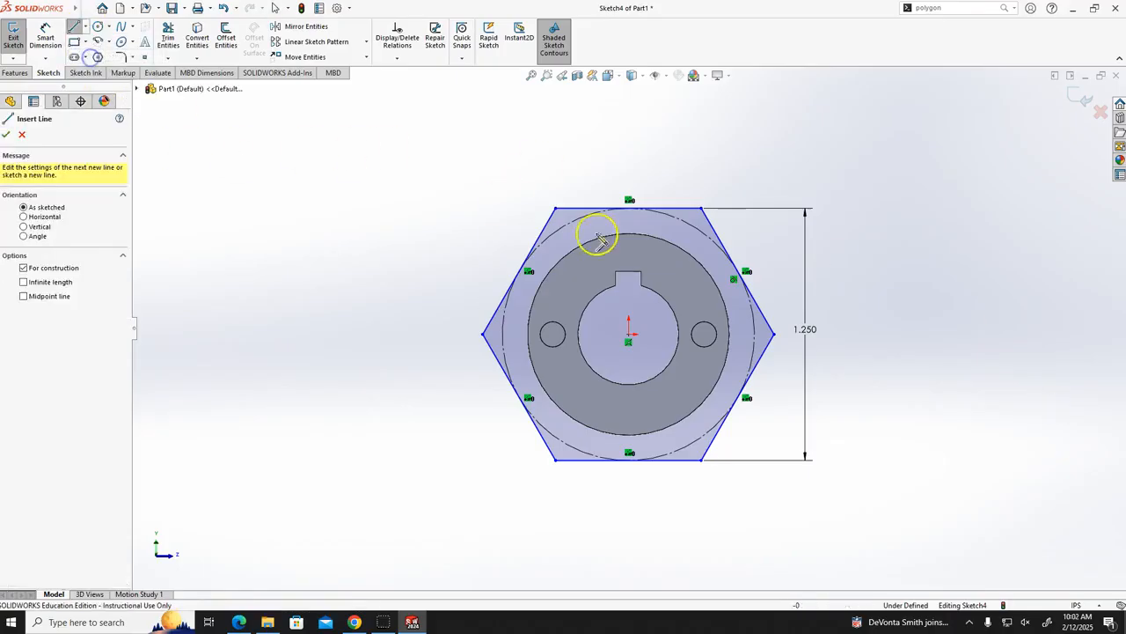
click(628, 334)
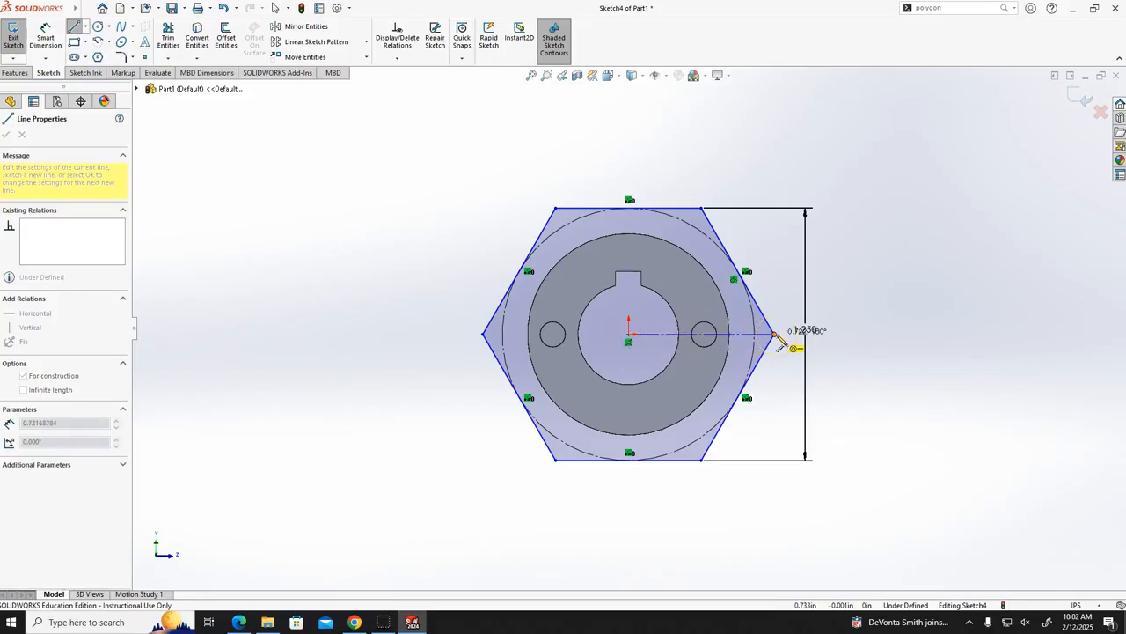
key(Escape)
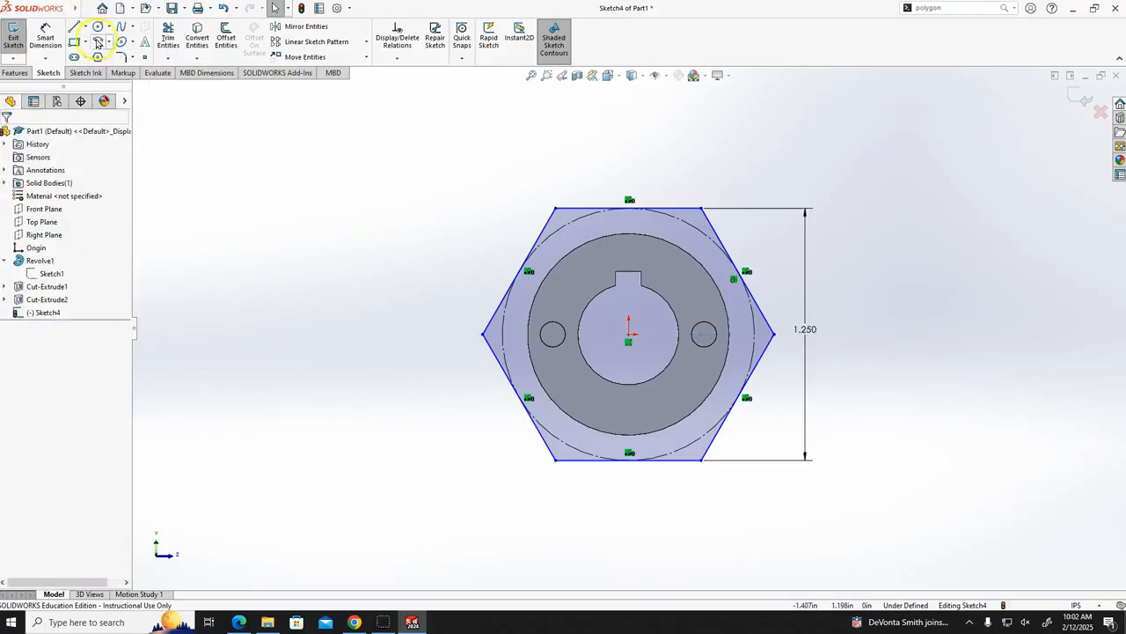
- Sketch a centerline with Horizontal orientation from the origin to the hexagon's corner on the horizontal axis
click(86, 27)
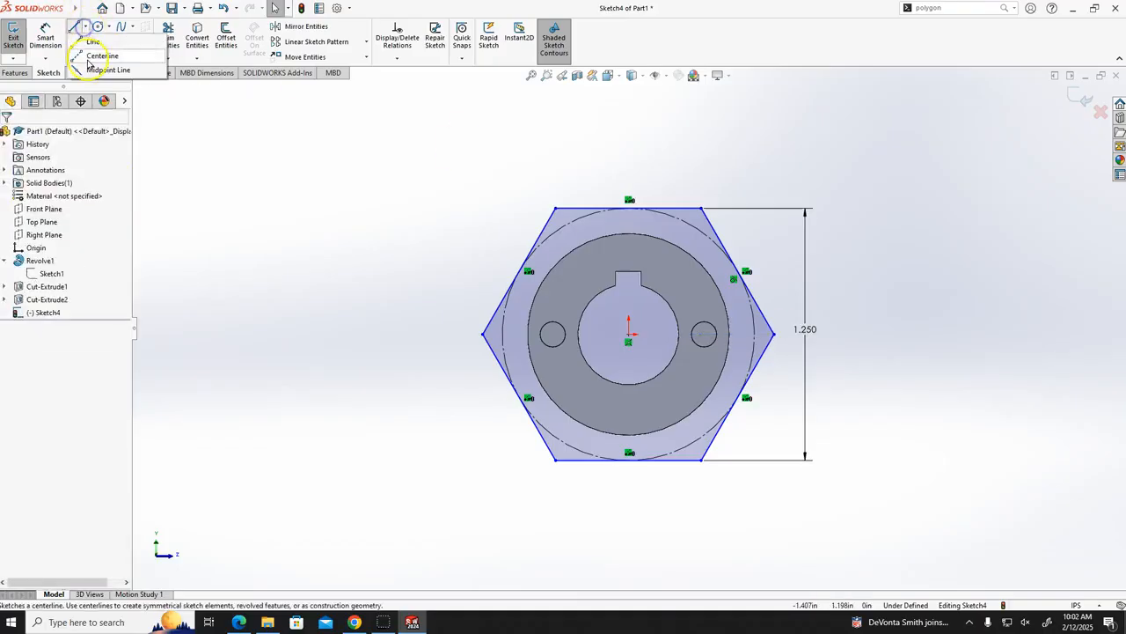
click(91, 57)
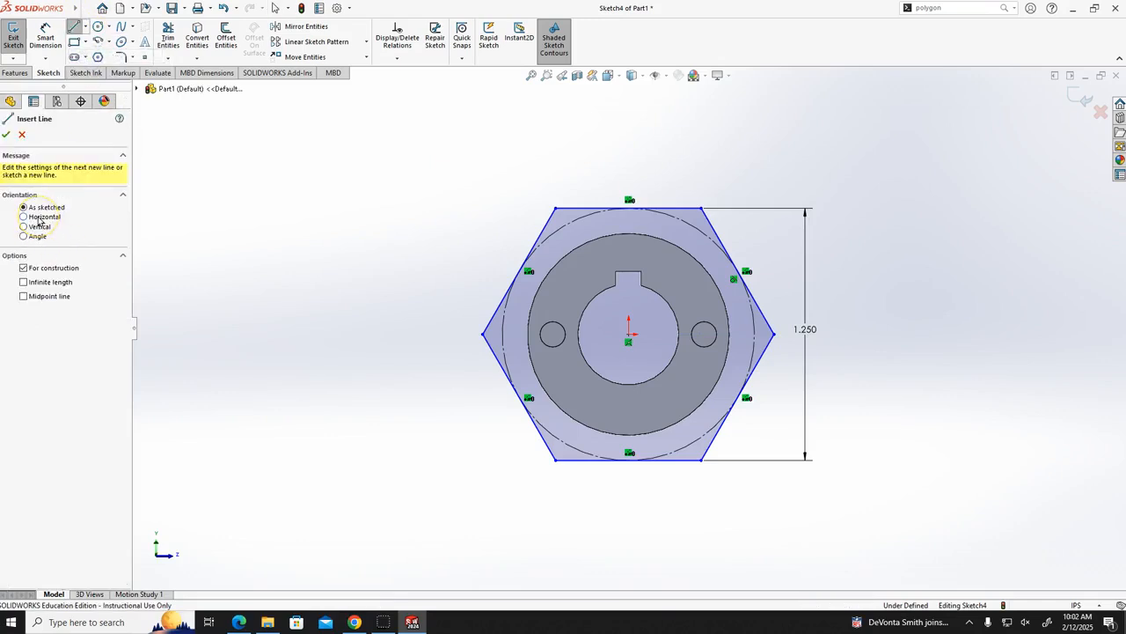
click(39, 218)
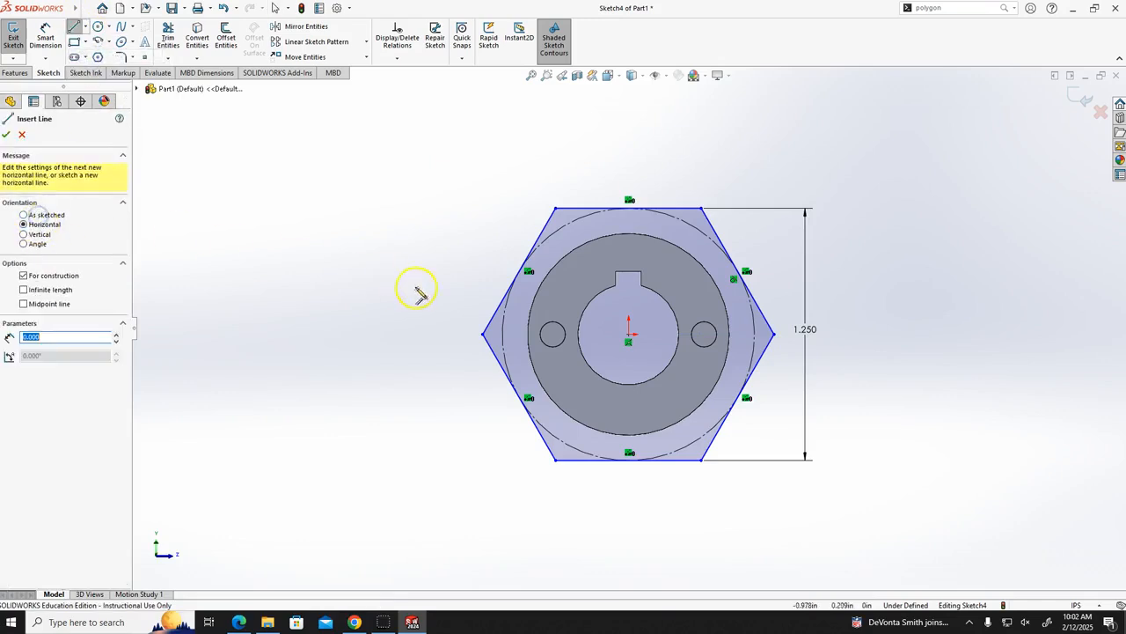
click(630, 339)
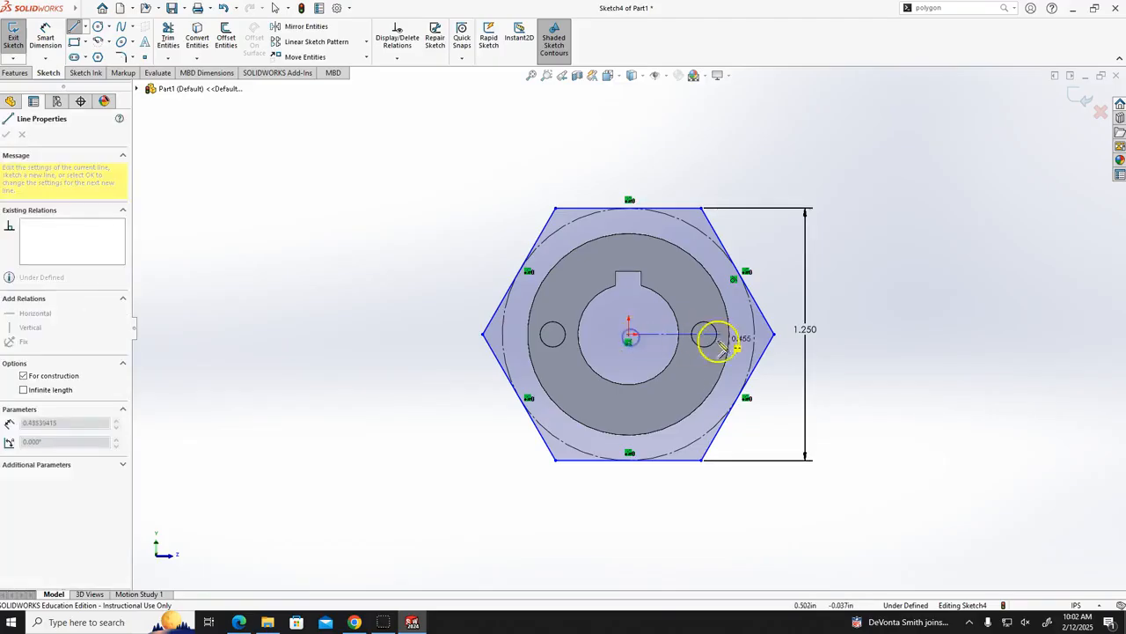
click(776, 335)
key(Escape)
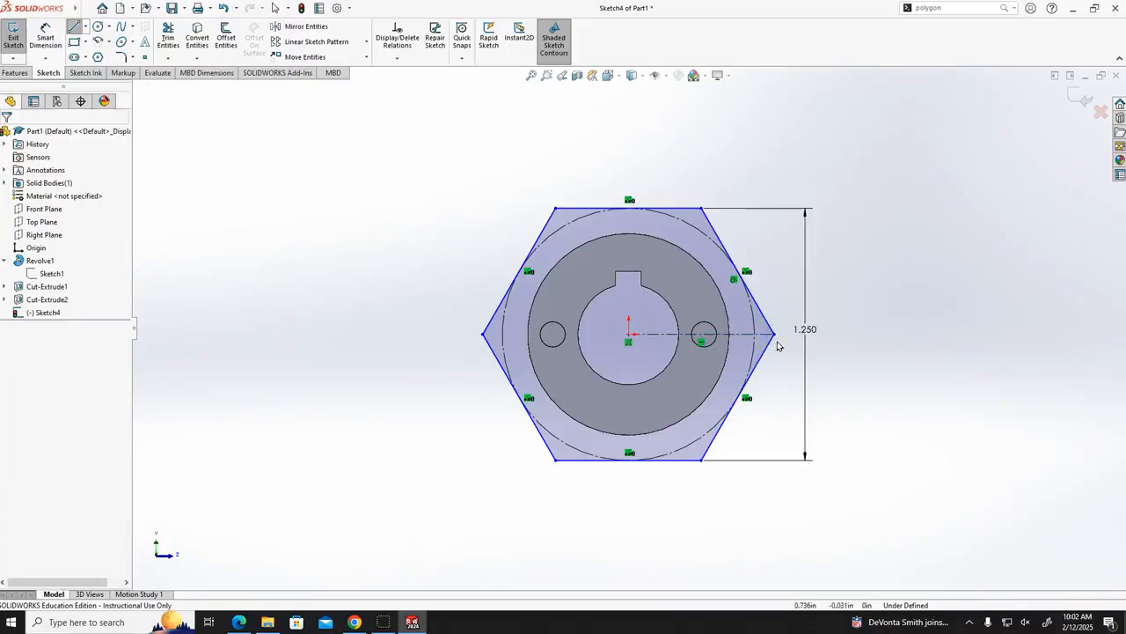
- Delete the horizontal centerline between the origin and the hexagon's corner
click(660, 341)
key(Delete)
click(490, 265)
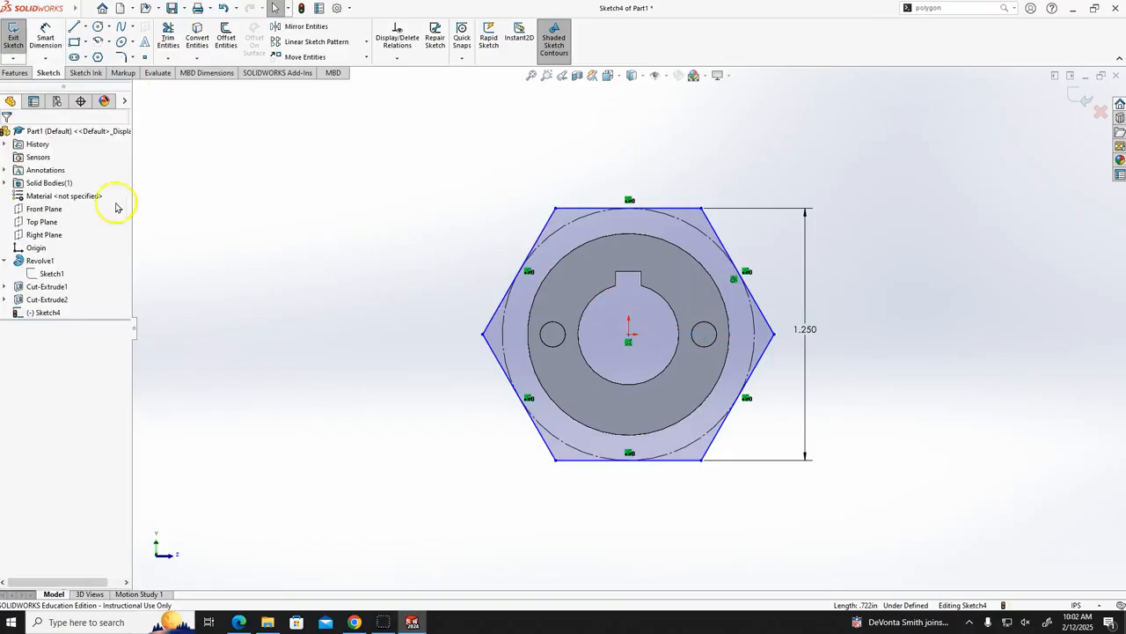
- Draw an as-sketched construction centerline from the origin to the hexagon's corner, snapping it horizontal to fully define the hexagon
click(86, 27)
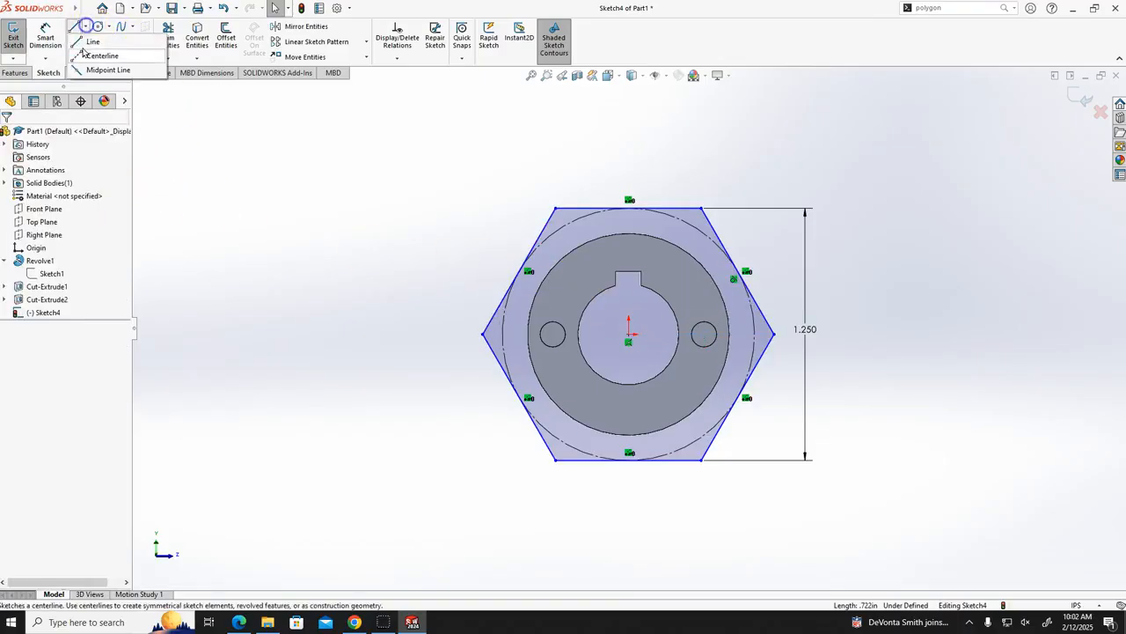
click(100, 56)
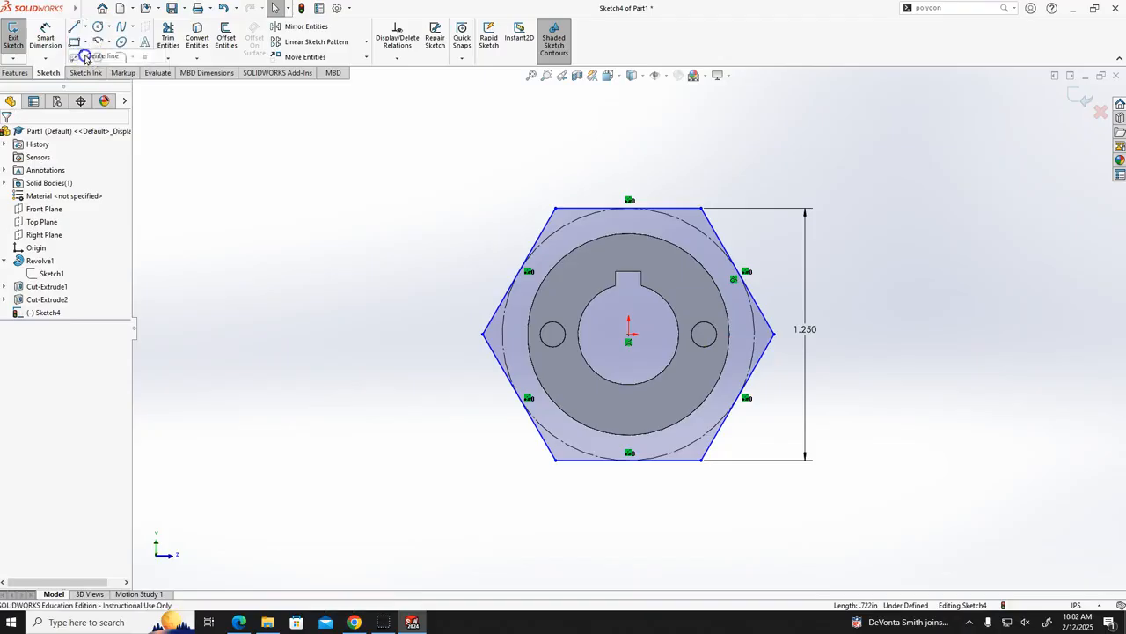
click(630, 336)
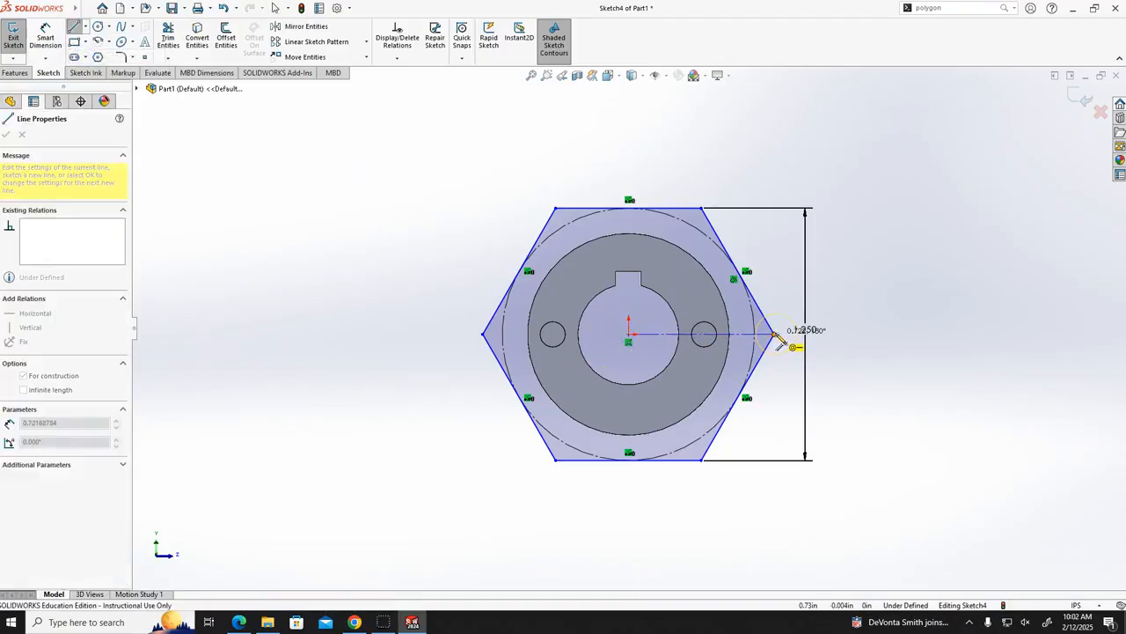
click(776, 334)
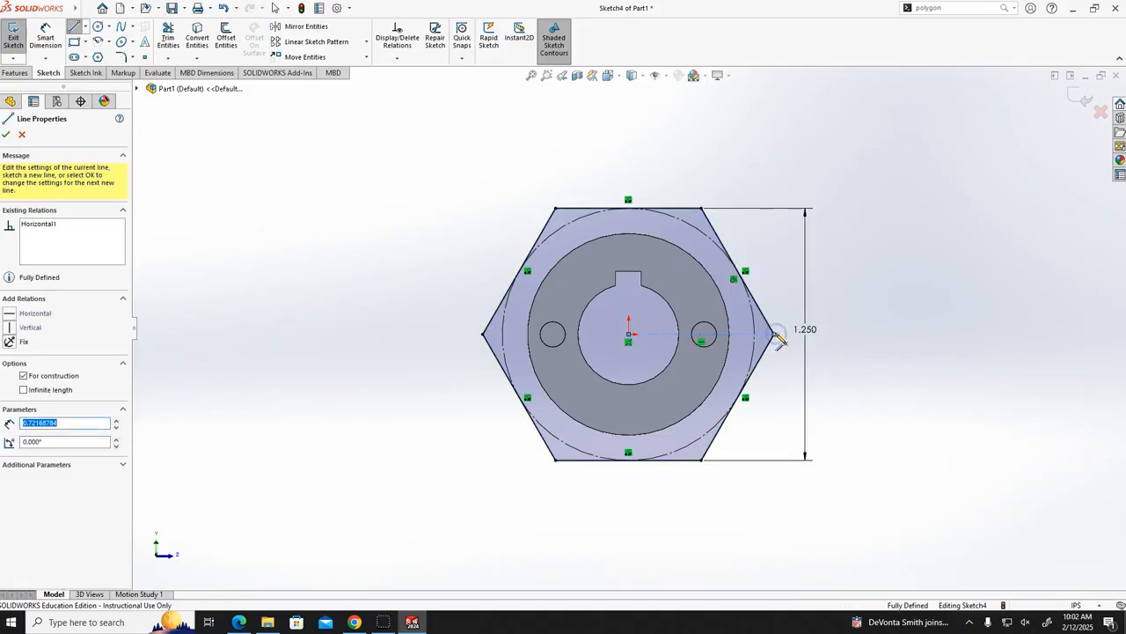
key(Escape)
key(Escape)
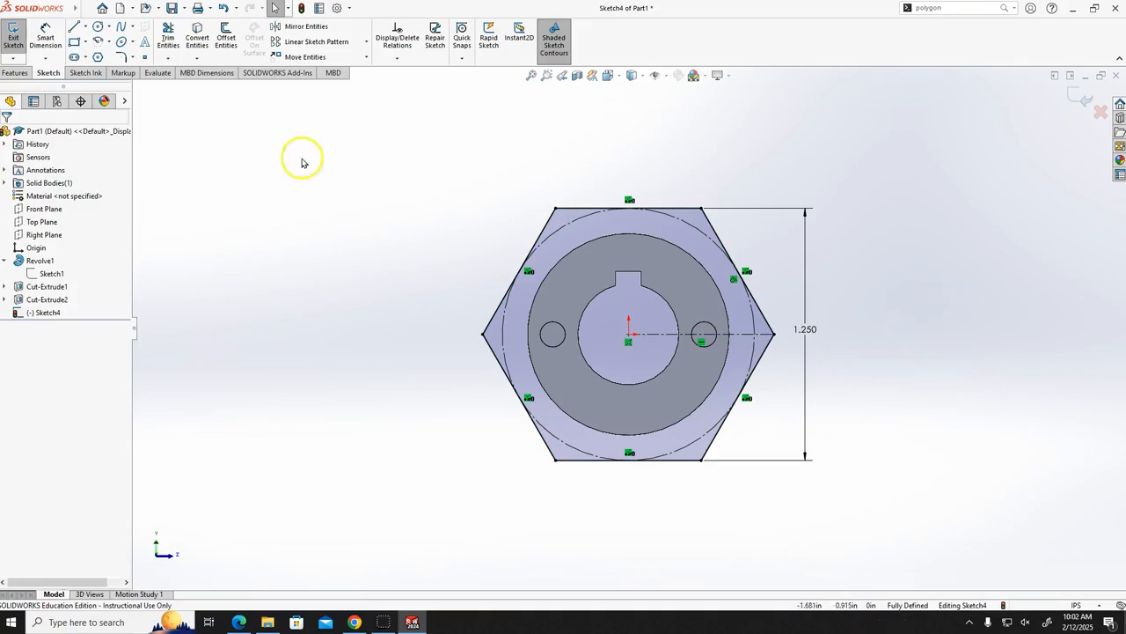
- Sketch a slightly tilted 6-sided polygon in the empty space beside the part, with a corner about 0.58 in from its centre
click(97, 57)
click(247, 283)
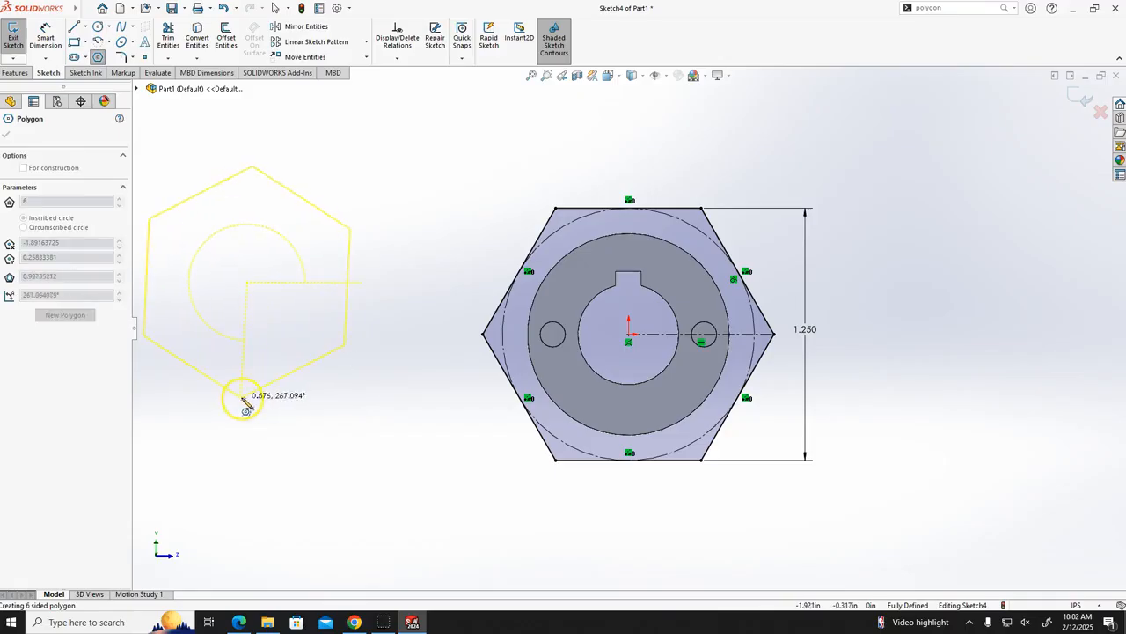
click(239, 400)
key(Escape)
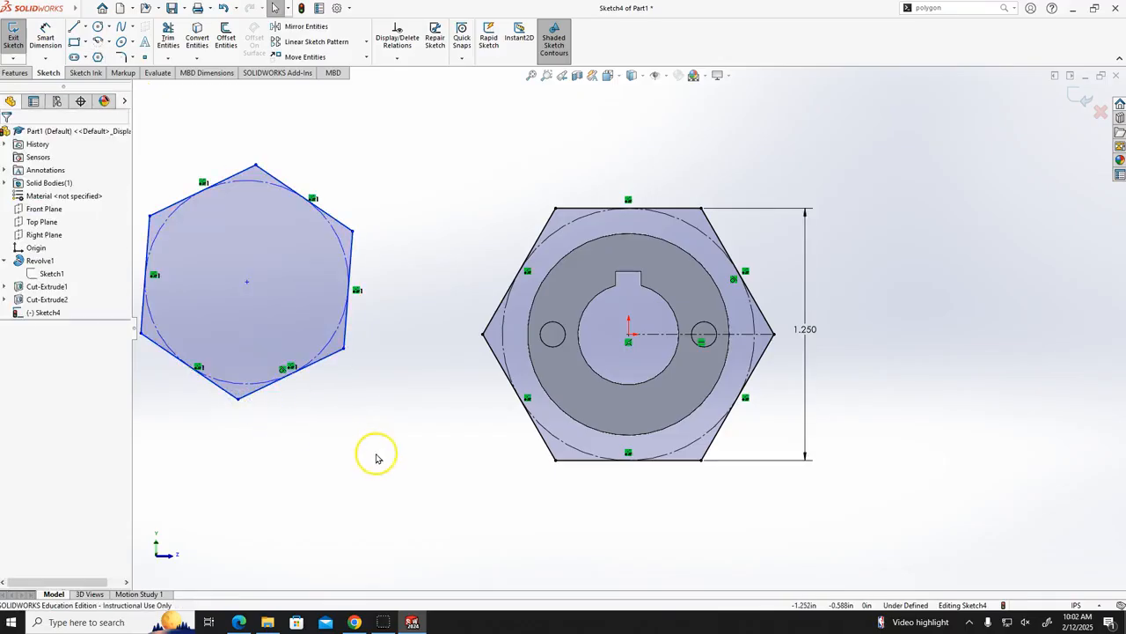
- Undo the separate polygon sketched beside the part
click(86, 27)
click(99, 55)
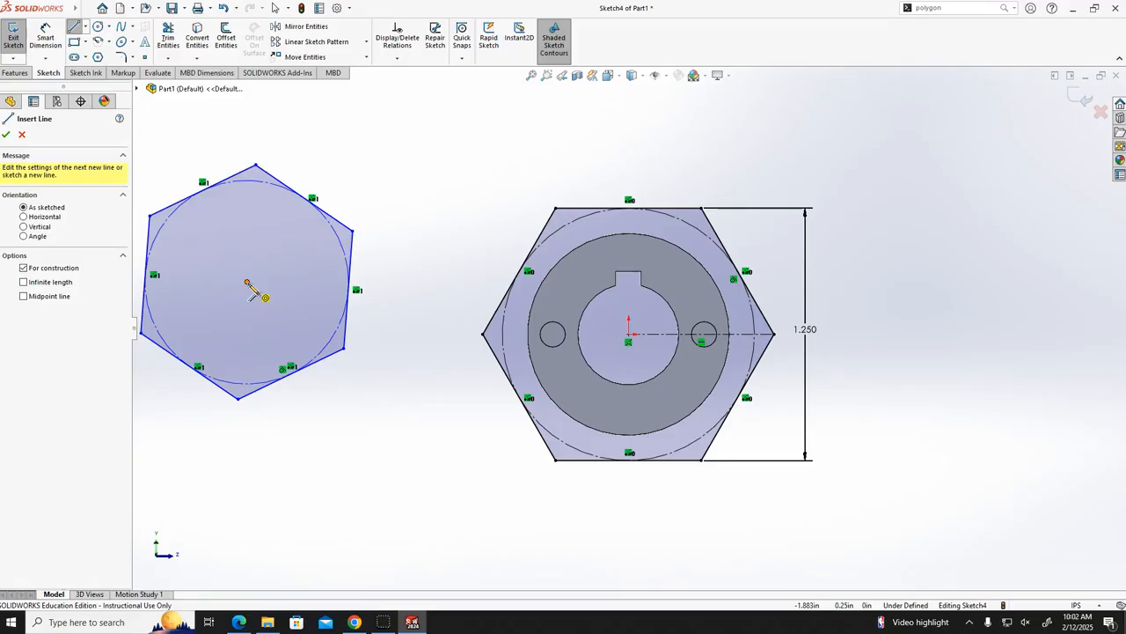
key(Escape)
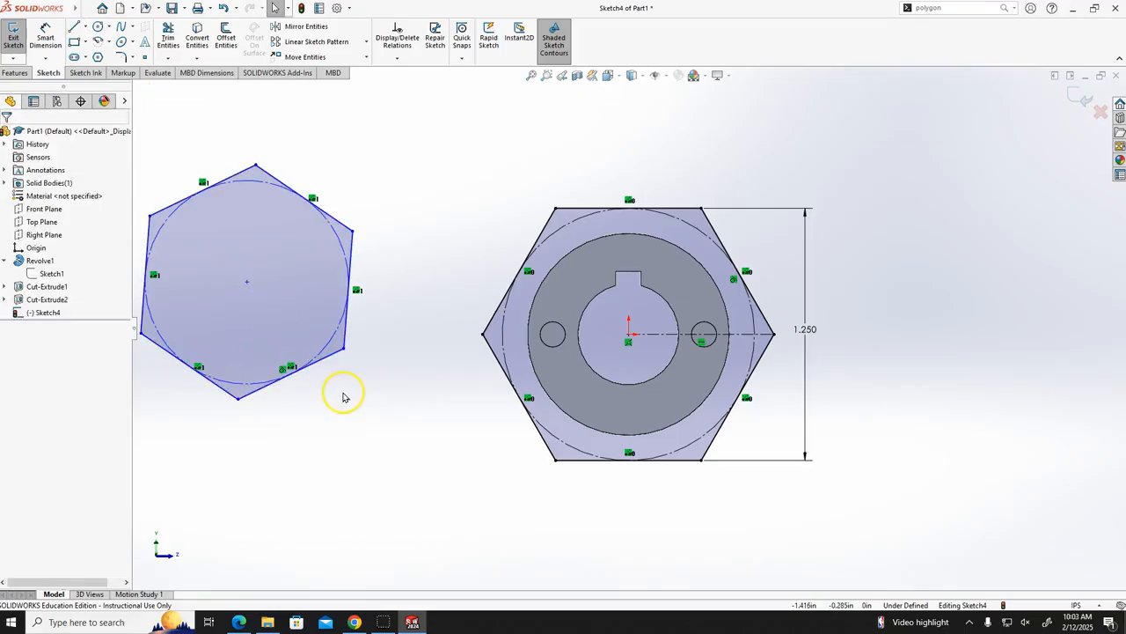
key(ctrl+z)
- Sketch a larger tilted 6-sided polygon centred on the origin, with a corner about 1.45 in out at about 321°
click(98, 57)
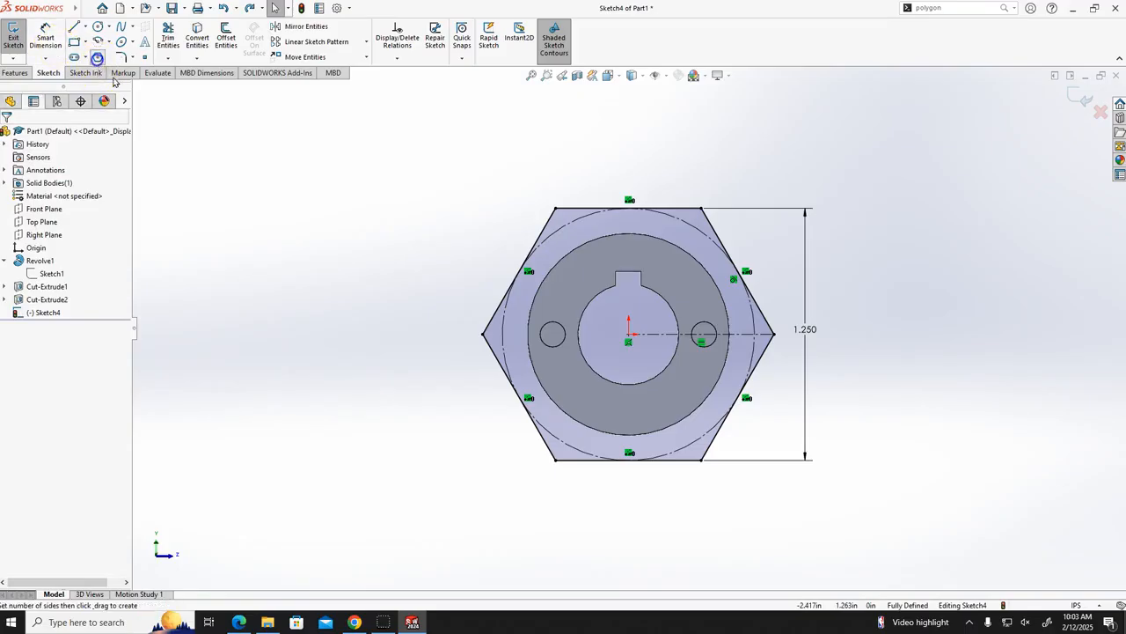
click(630, 339)
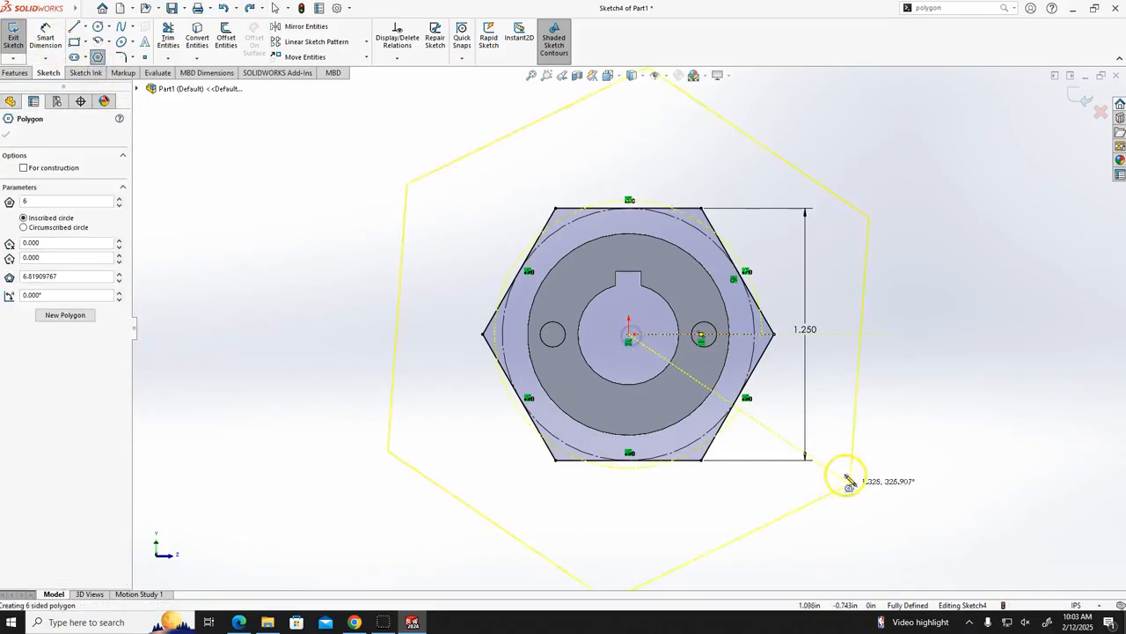
click(858, 518)
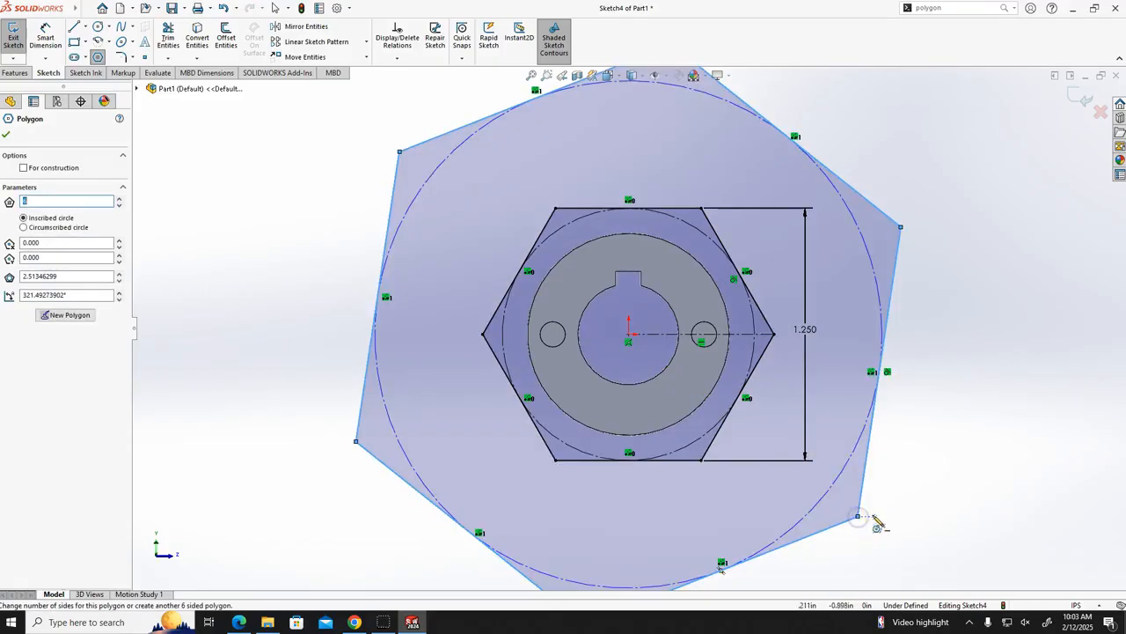
key(Escape)
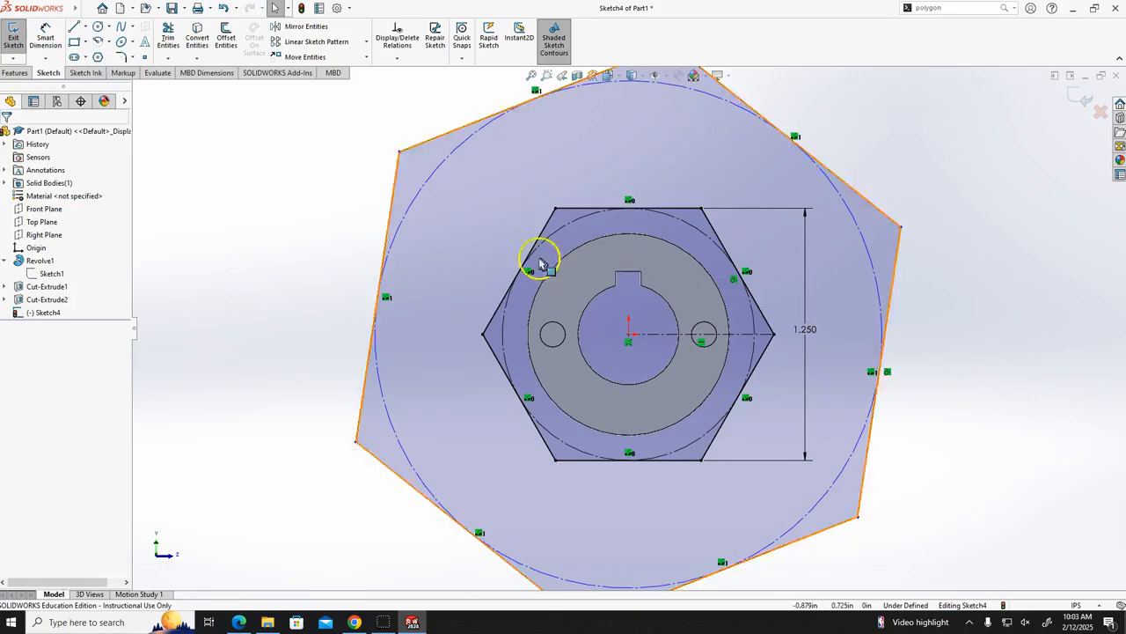
- Draw a construction centerline from the origin to the larger hexagon's tilted corner at about 321°
click(85, 26)
click(93, 56)
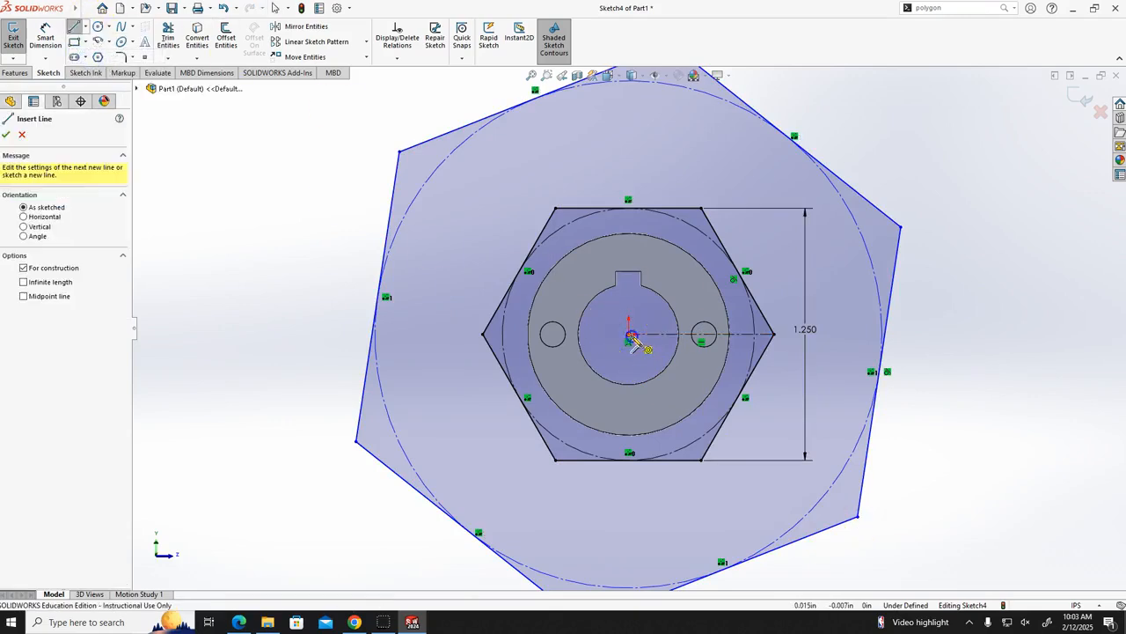
click(630, 336)
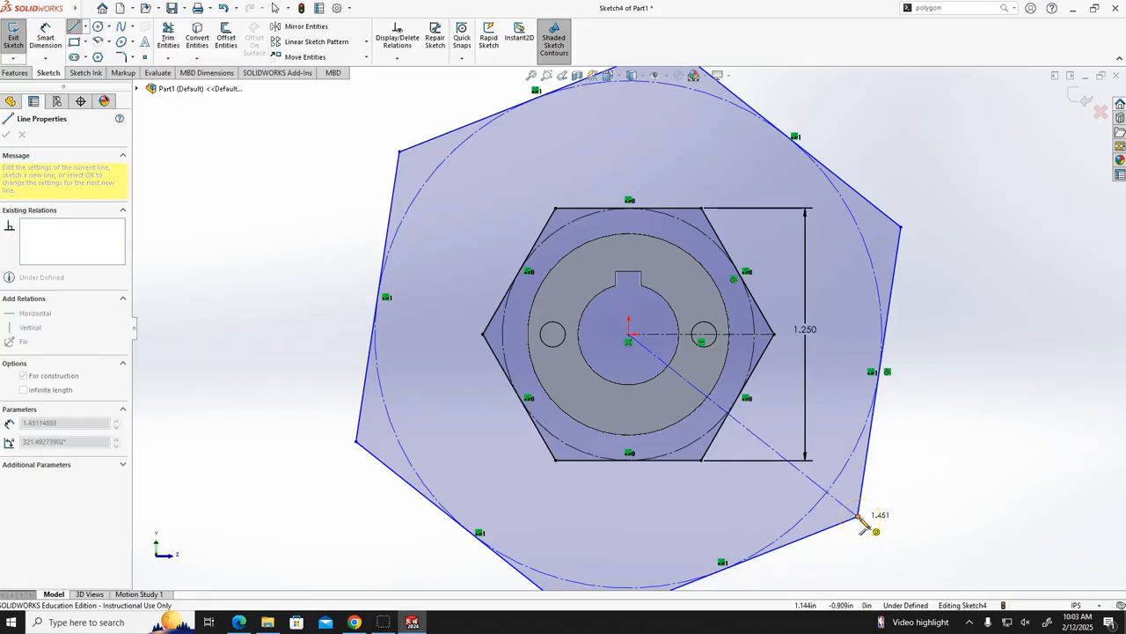
click(858, 517)
key(Escape)
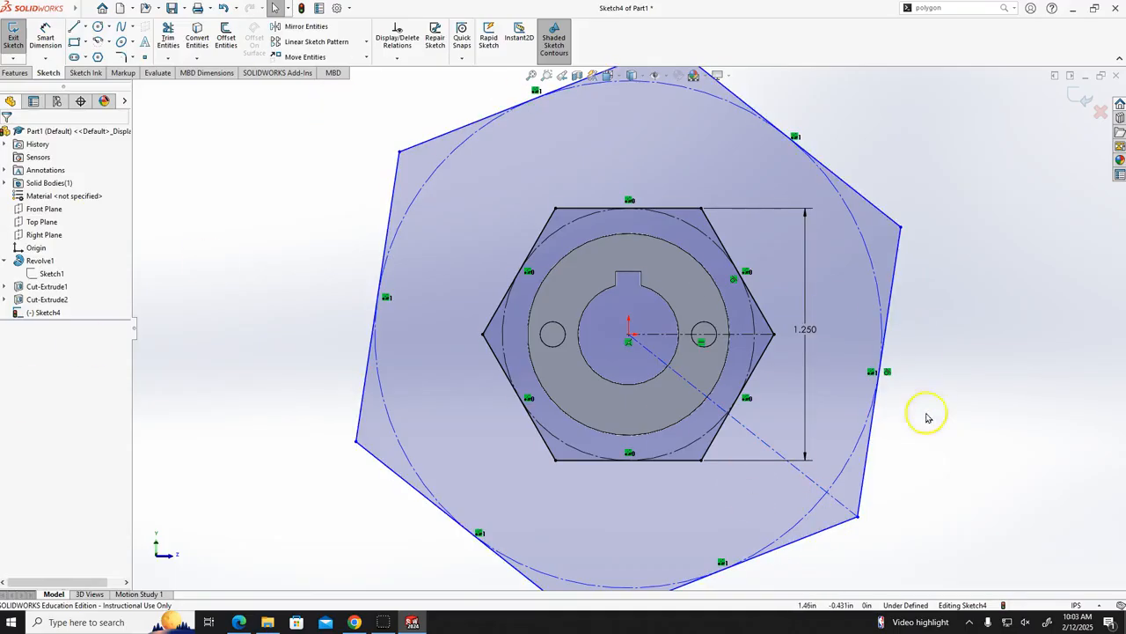
- Add a Horizontal relation to the slanted centerline to level the larger hexagon
click(816, 489)
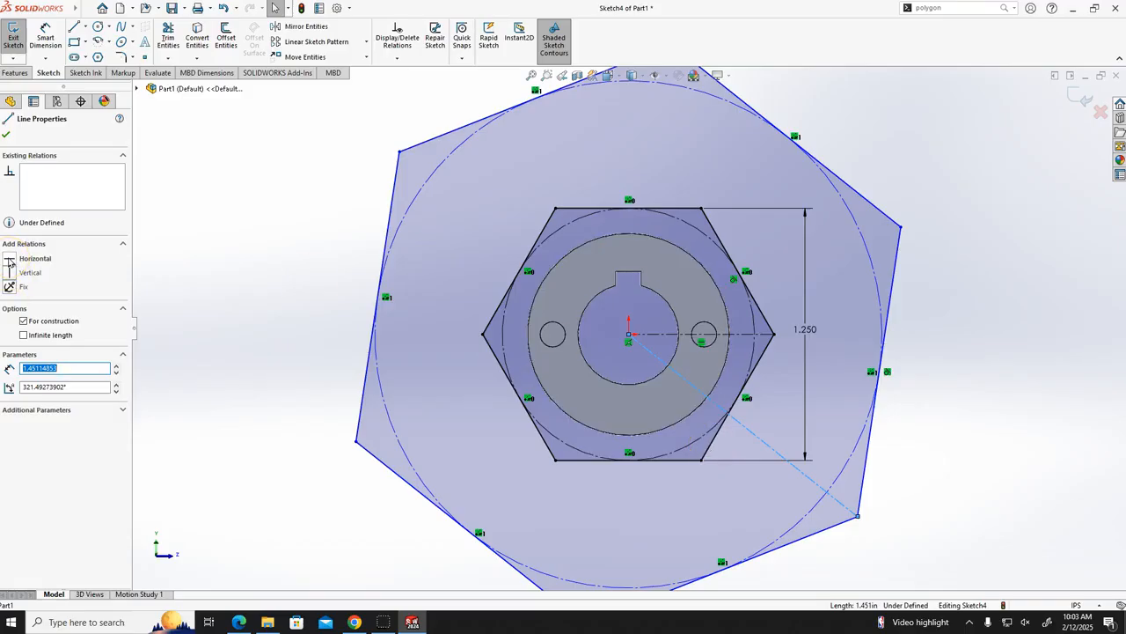
click(9, 259)
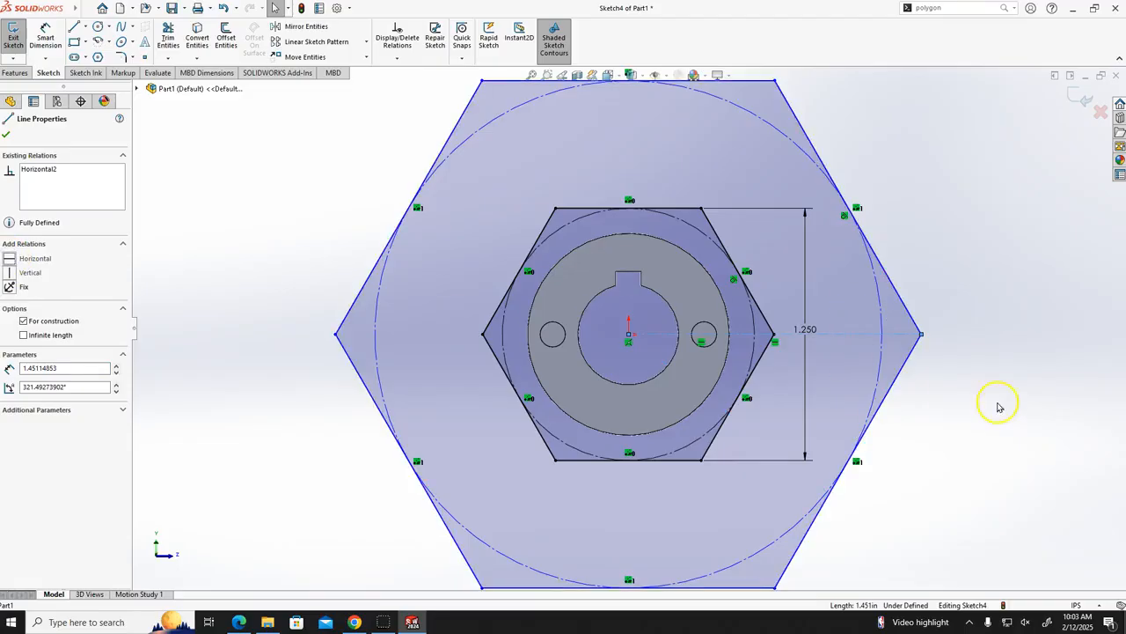
click(1036, 410)
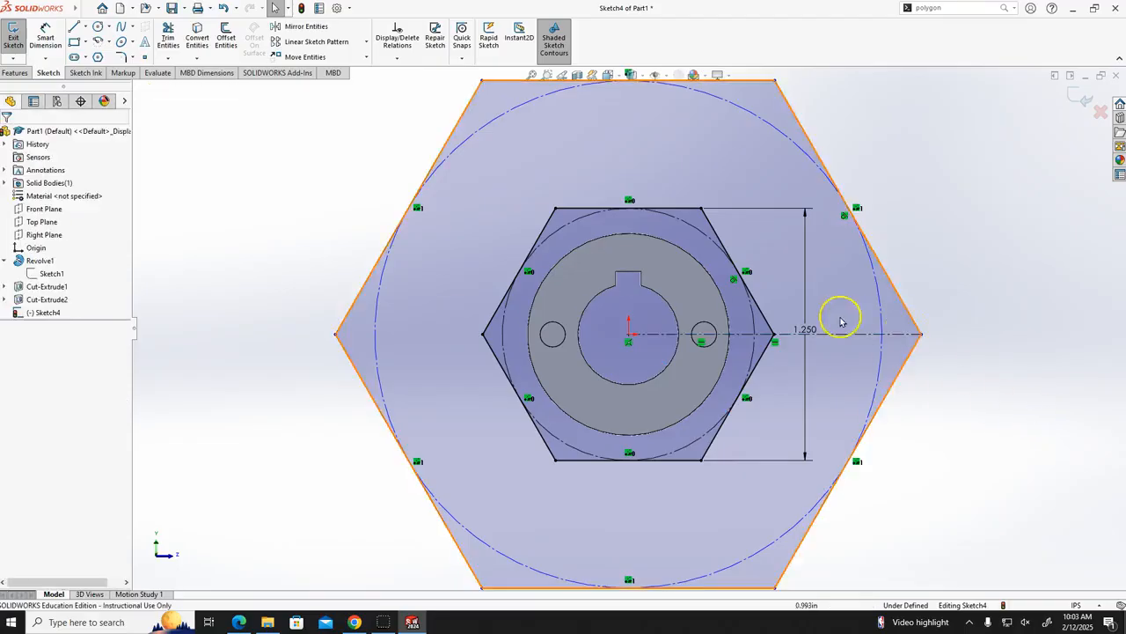
key(super)
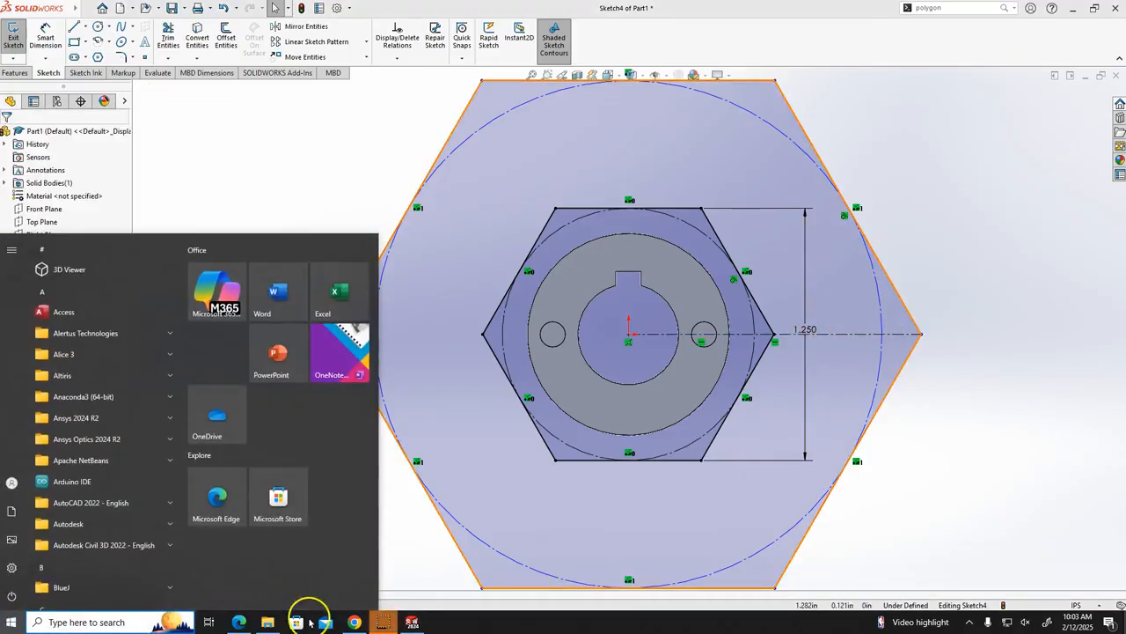
click(906, 549)
click(799, 138)
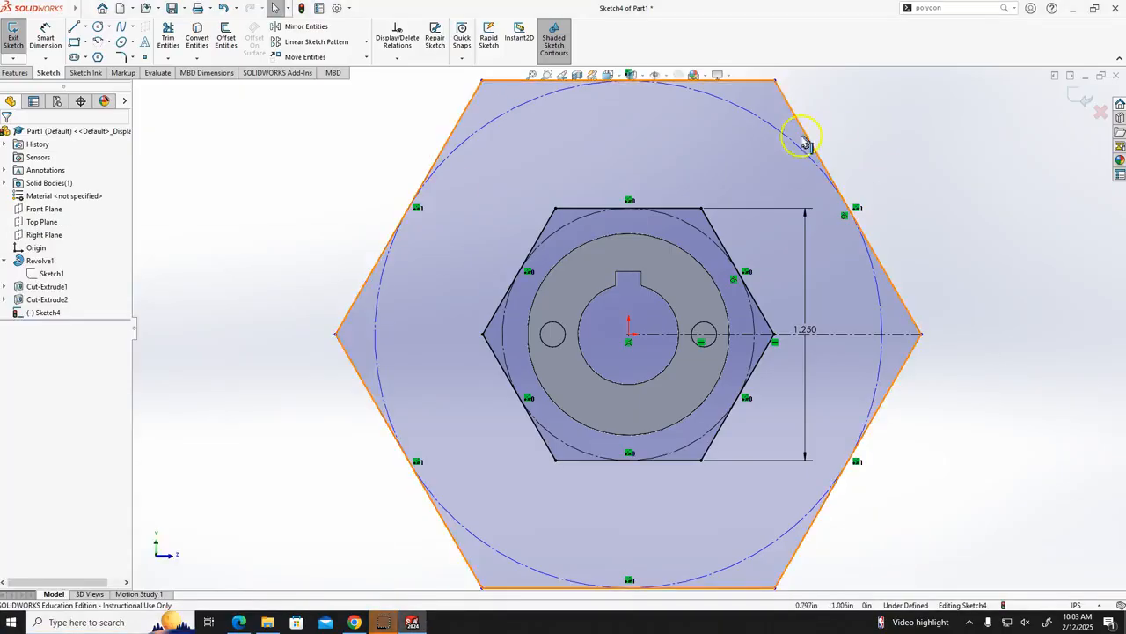
- Dimension the larger hexagon across its two horizontal flats and set the distance to 2.5 in
click(46, 36)
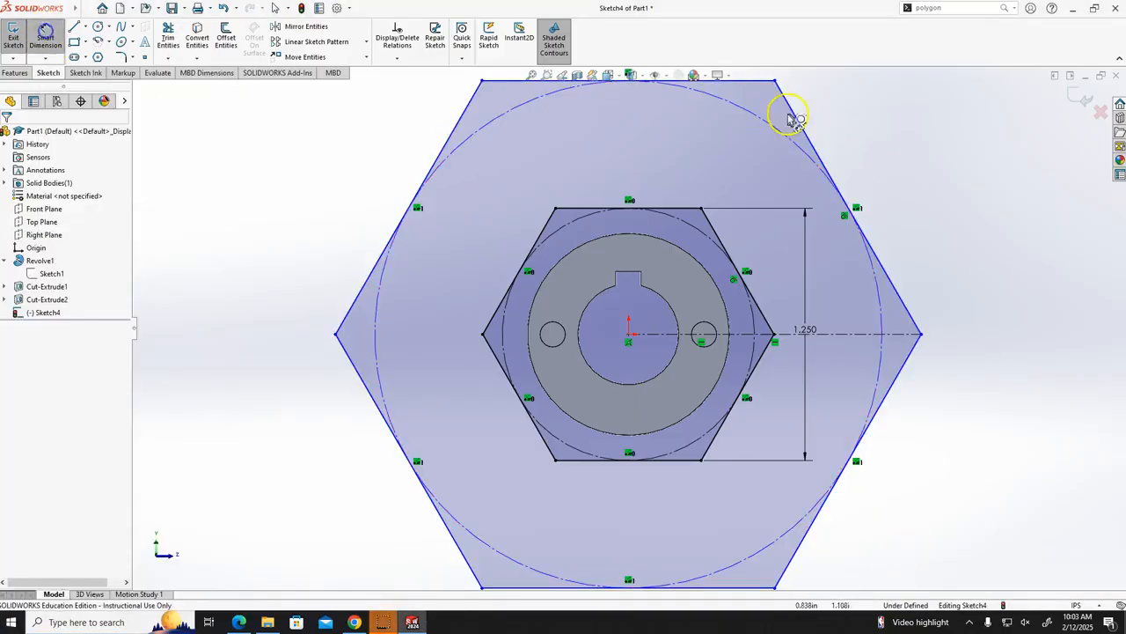
click(755, 81)
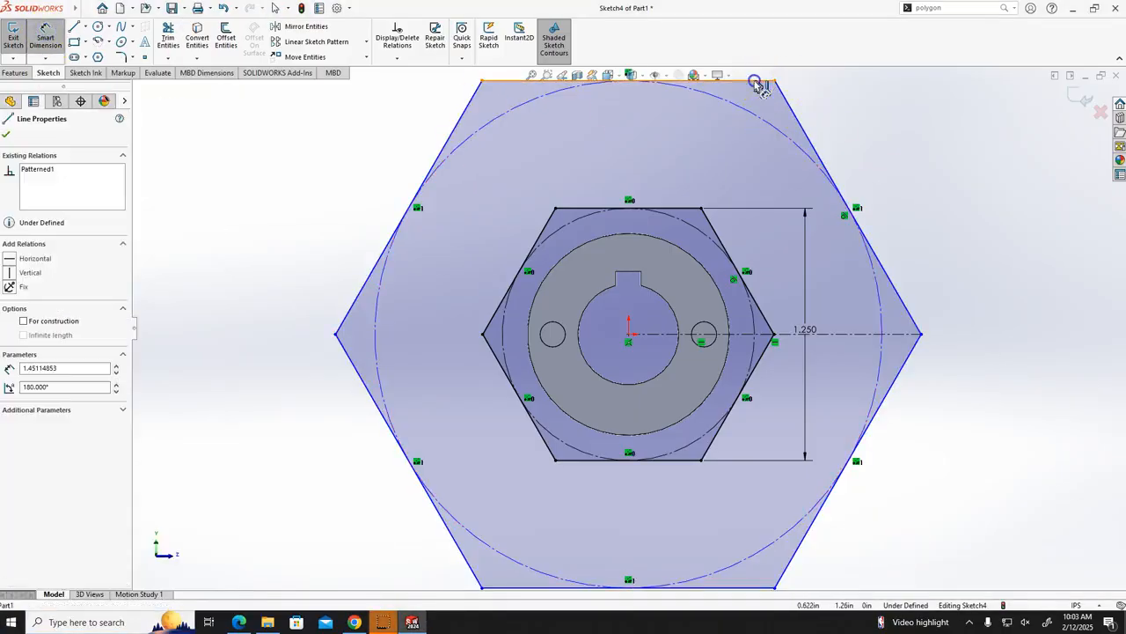
click(755, 587)
click(964, 385)
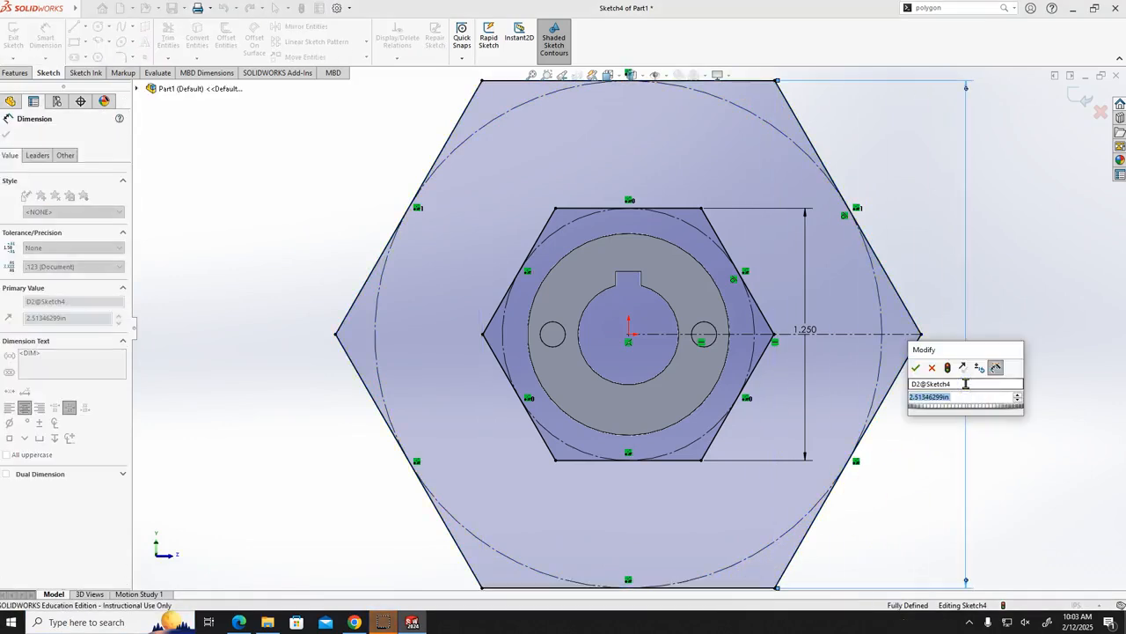
text(2.5)
key(Return)
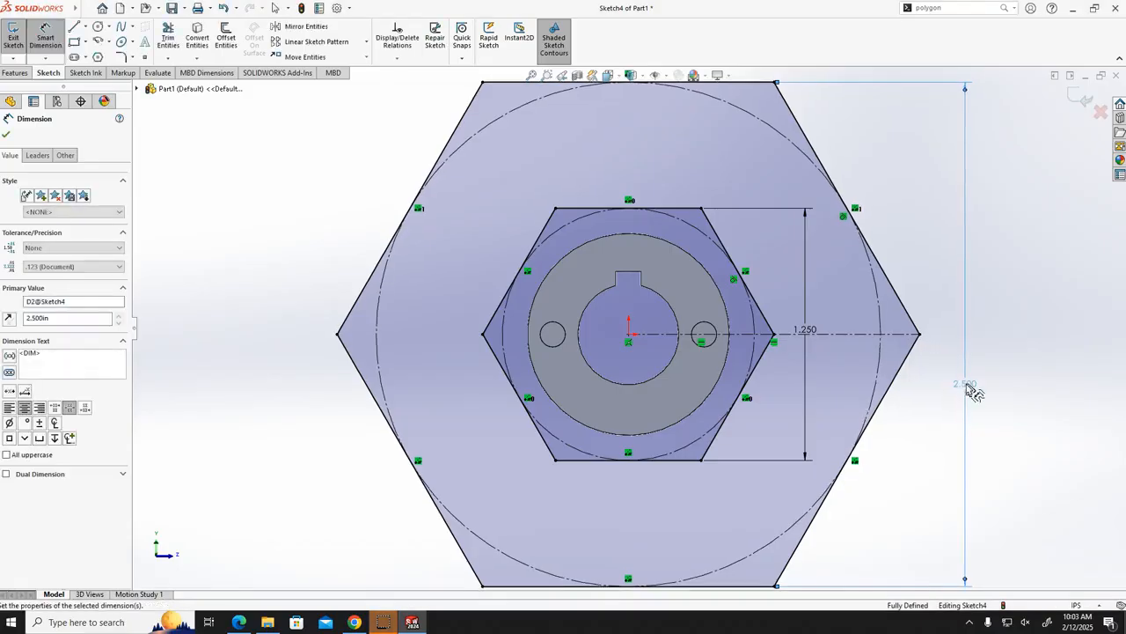
scroll(1042, 387, up, 3)
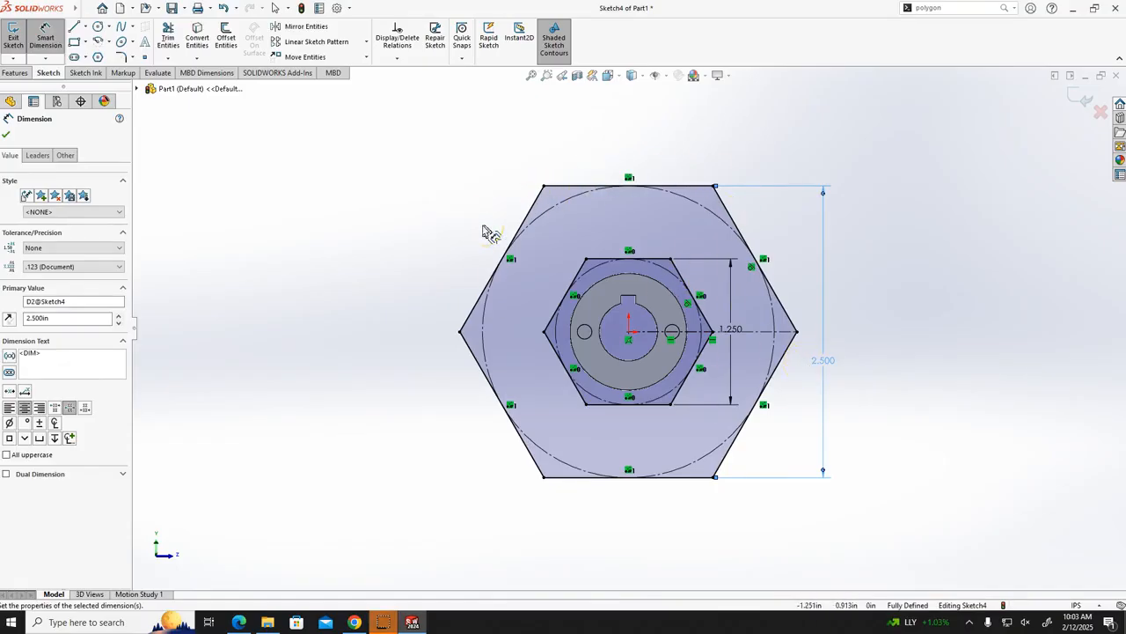
key(Escape)
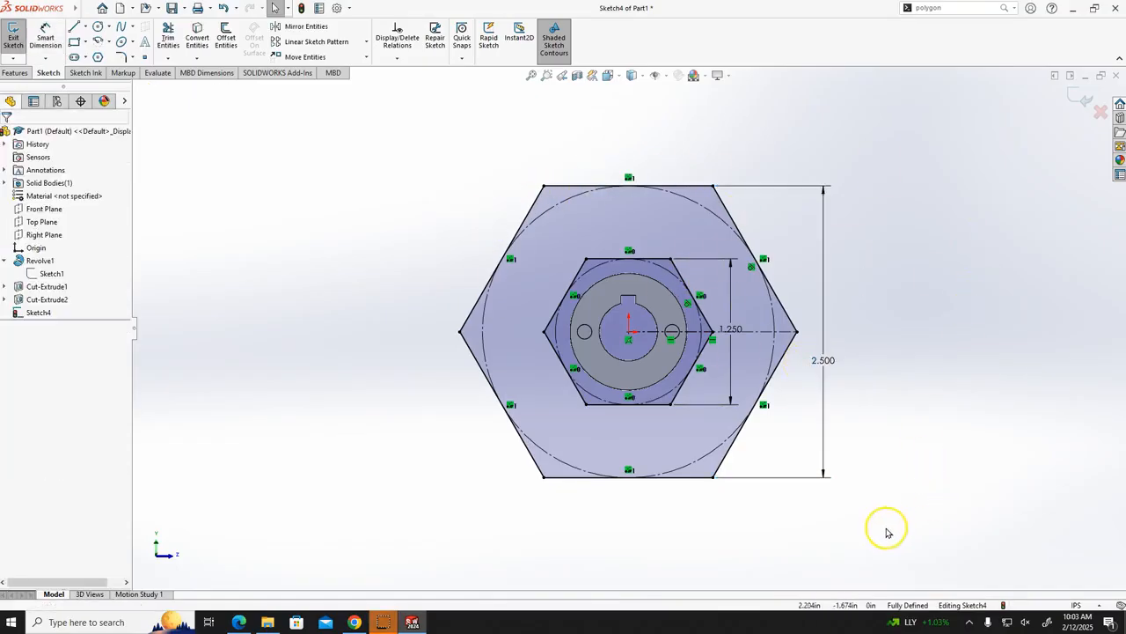
- Delete the larger hexagon's sides, its construction circle and its across-flats dimension, keeping the 1.25 in hexagon and the horizontal centerline
drag(978, 551, 784, 464)
click(920, 584)
drag(915, 551, 482, 430)
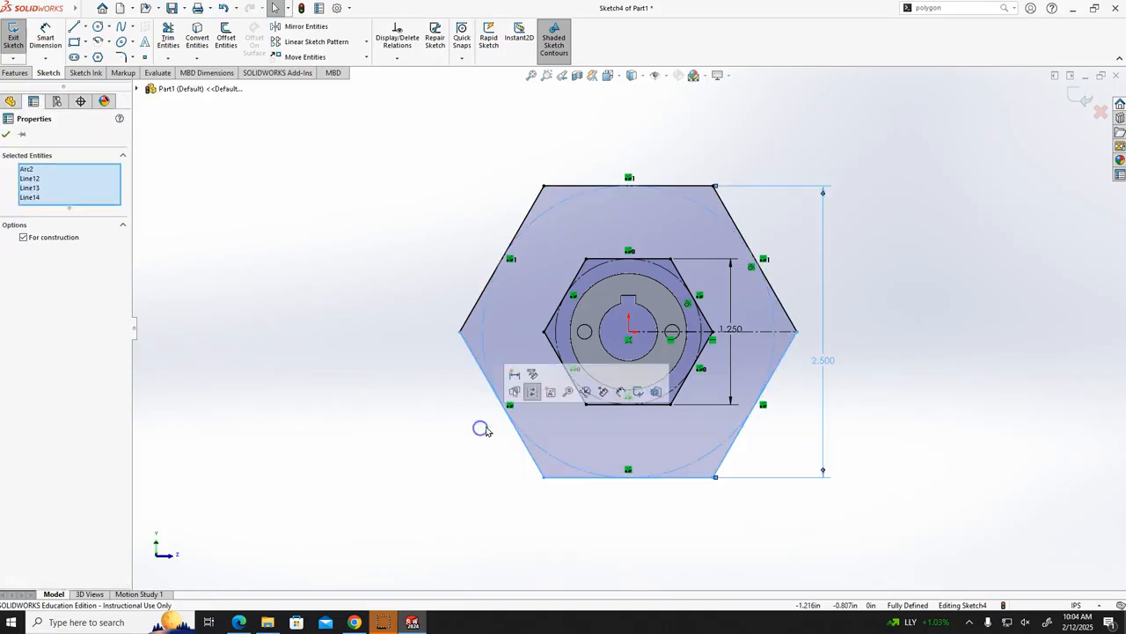
key(Delete)
mouse_move(455, 126)
mouse_down()
mouse_move(724, 181)
mouse_move(858, 232)
mouse_up()
key(Delete)
drag(1012, 465, 892, 377)
mouse_move(965, 236)
mouse_down()
mouse_move(855, 262)
mouse_move(701, 203)
mouse_up()
key(Delete)
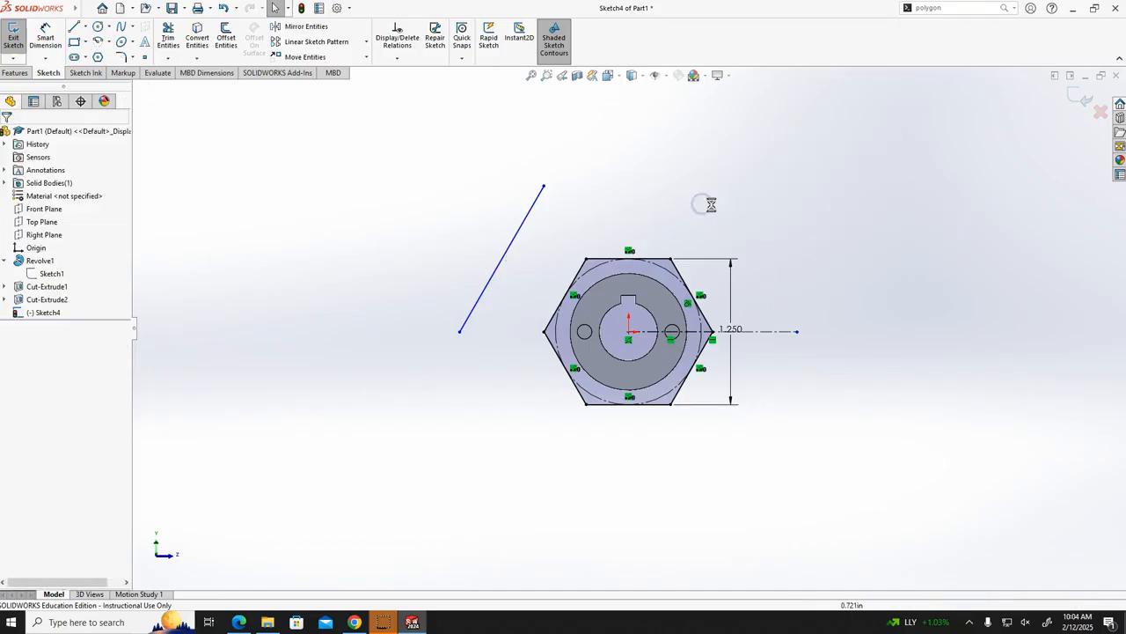
drag(452, 191, 534, 282)
mouse_move(482, 241)
mouse_down()
mouse_move(518, 285)
mouse_move(477, 241)
mouse_move(473, 253)
mouse_up()
key(Delete)
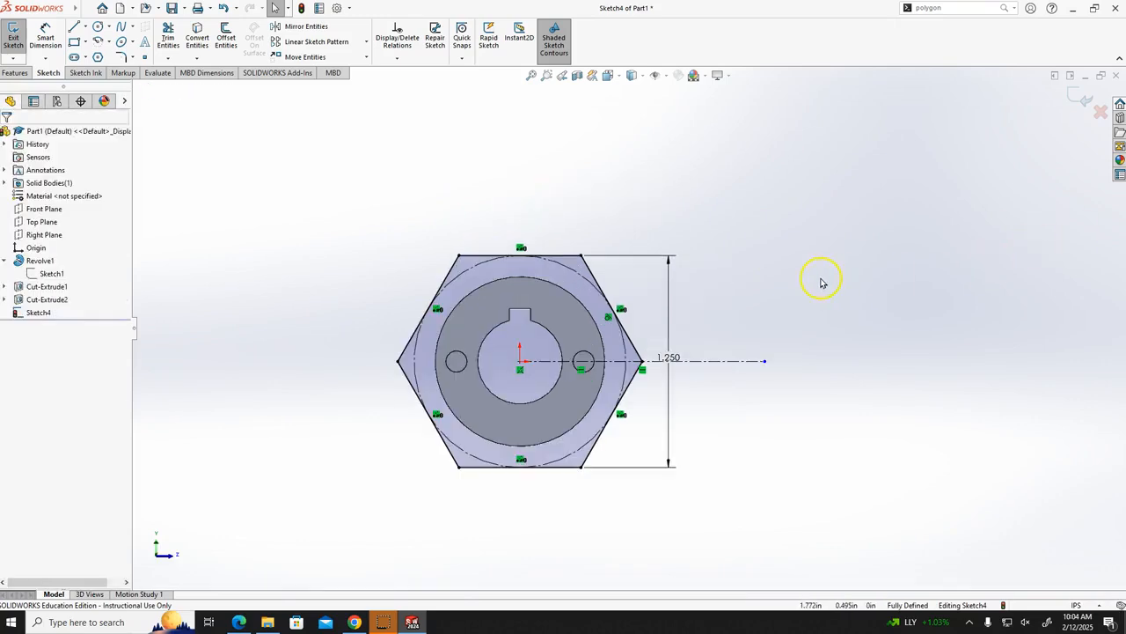
- Examine how the remaining hexagon sits on the shaft shoulder from several angles and return to a view normal to the sketch
scroll(528, 361, down, 3)
scroll(518, 341, down, 2)
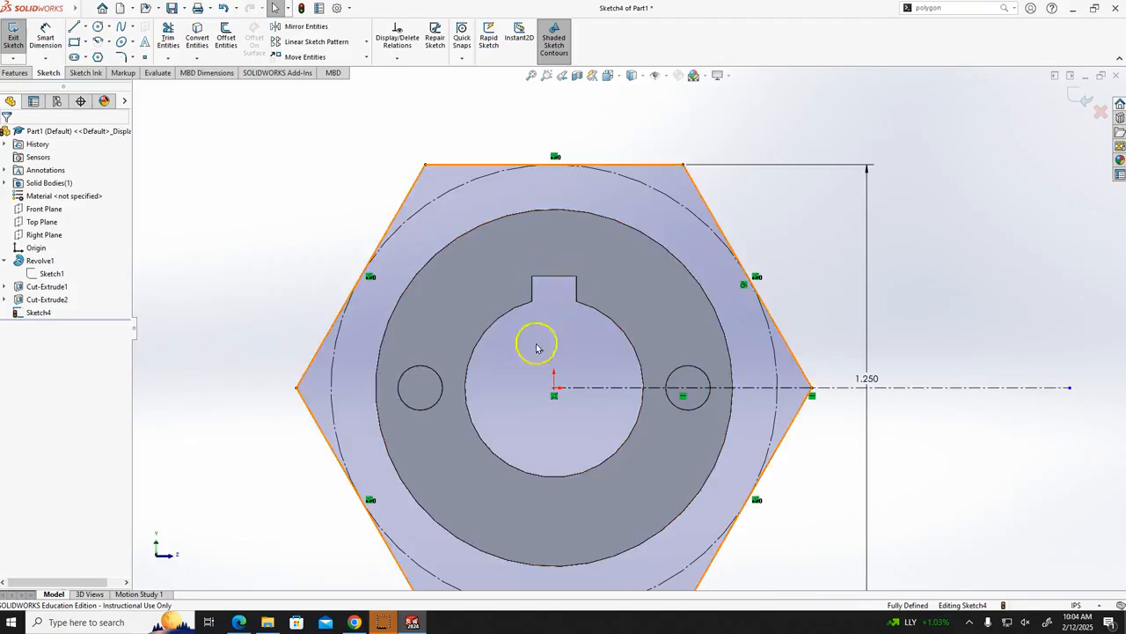
middle_drag(1072, 222, 880, 288)
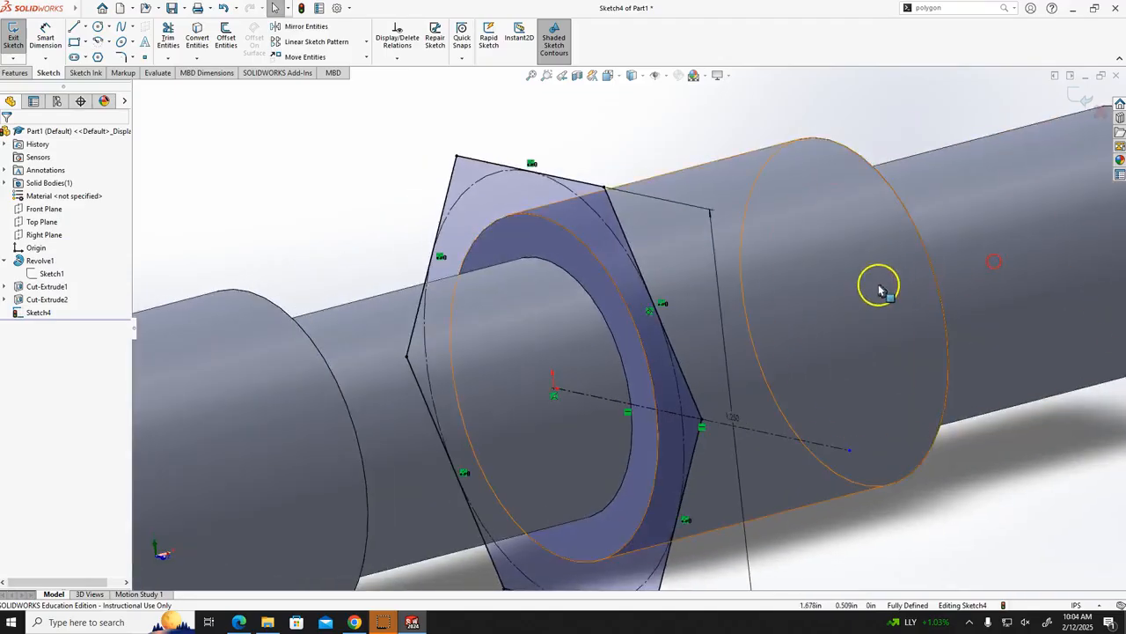
scroll(880, 289, up, 3)
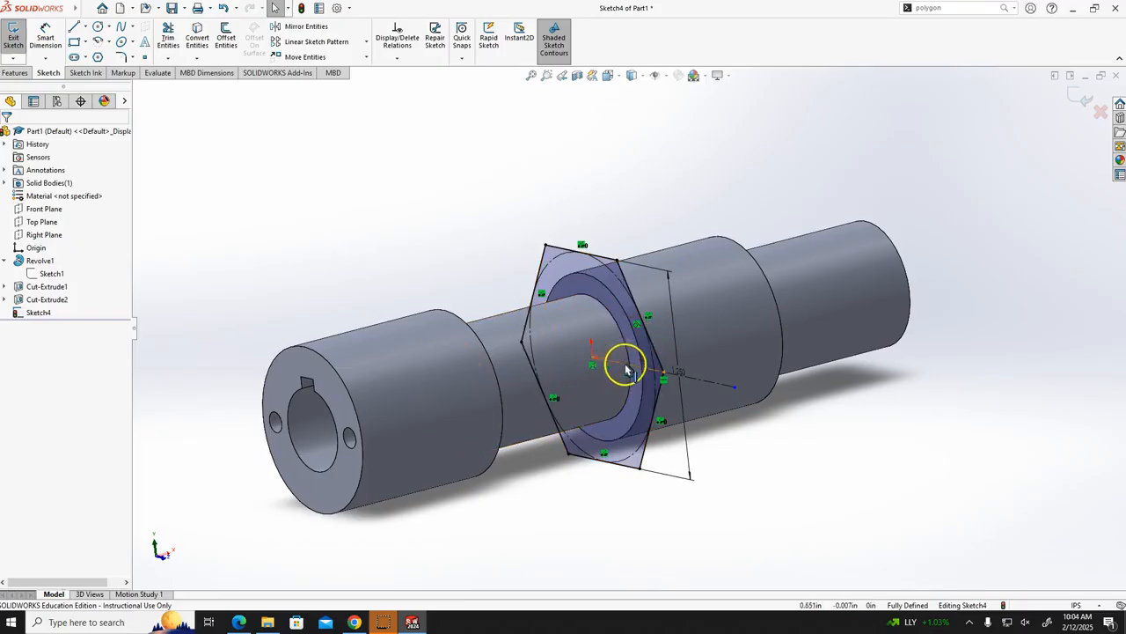
mouse_move(860, 443)
middle_down()
mouse_move(920, 430)
mouse_move(933, 402)
middle_up()
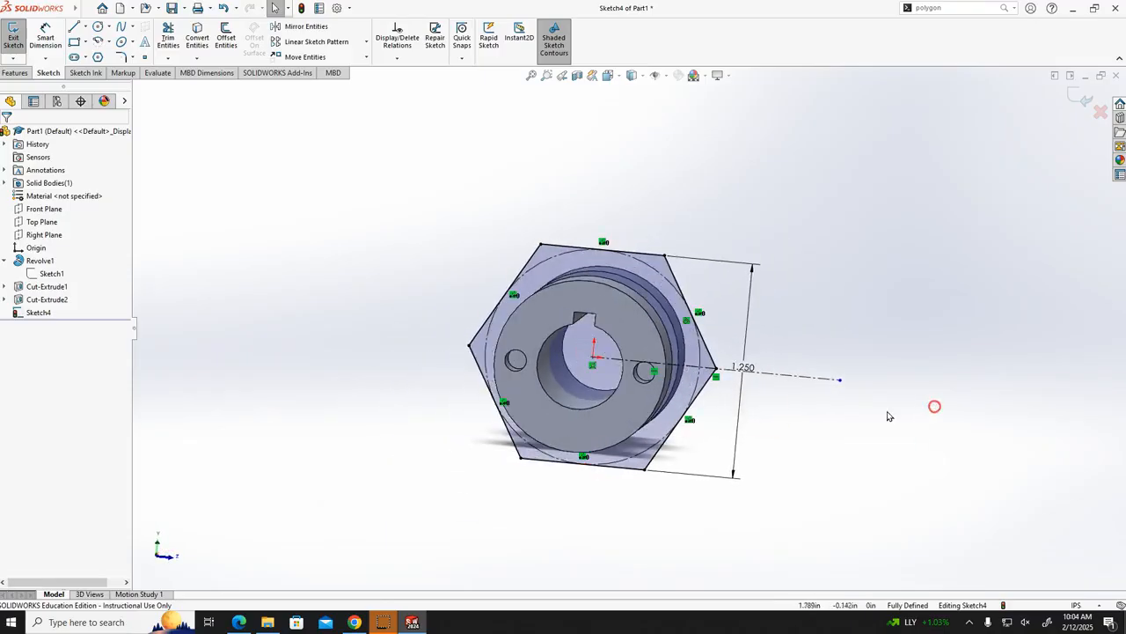
mouse_move(868, 453)
middle_down()
mouse_move(883, 447)
mouse_move(860, 467)
mouse_move(808, 475)
mouse_move(830, 473)
middle_up()
click(39, 313)
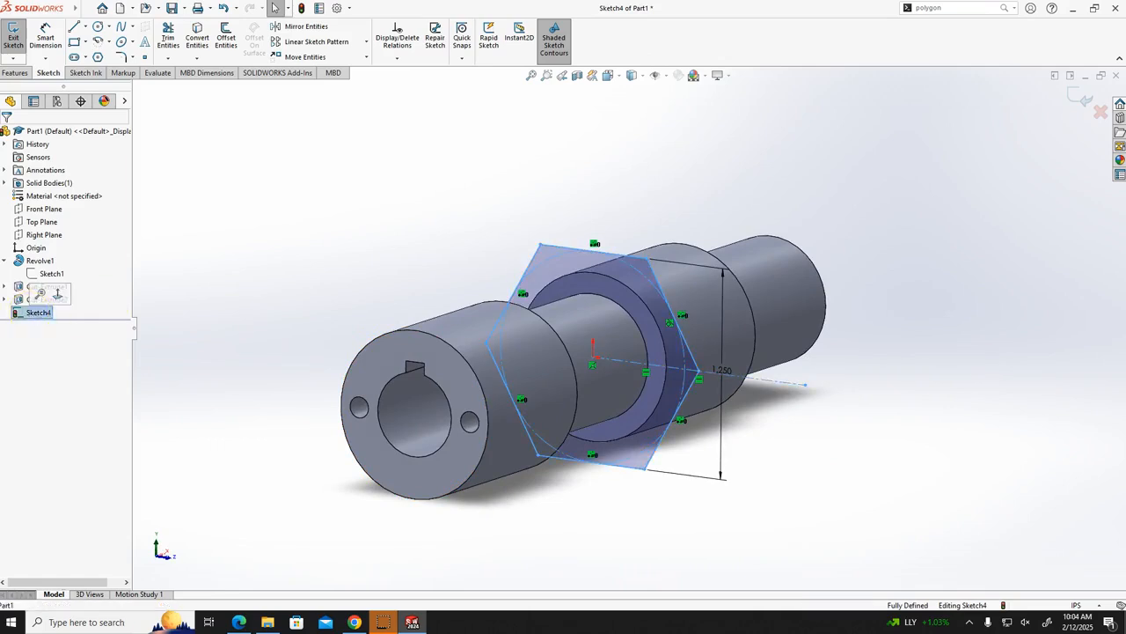
click(57, 293)
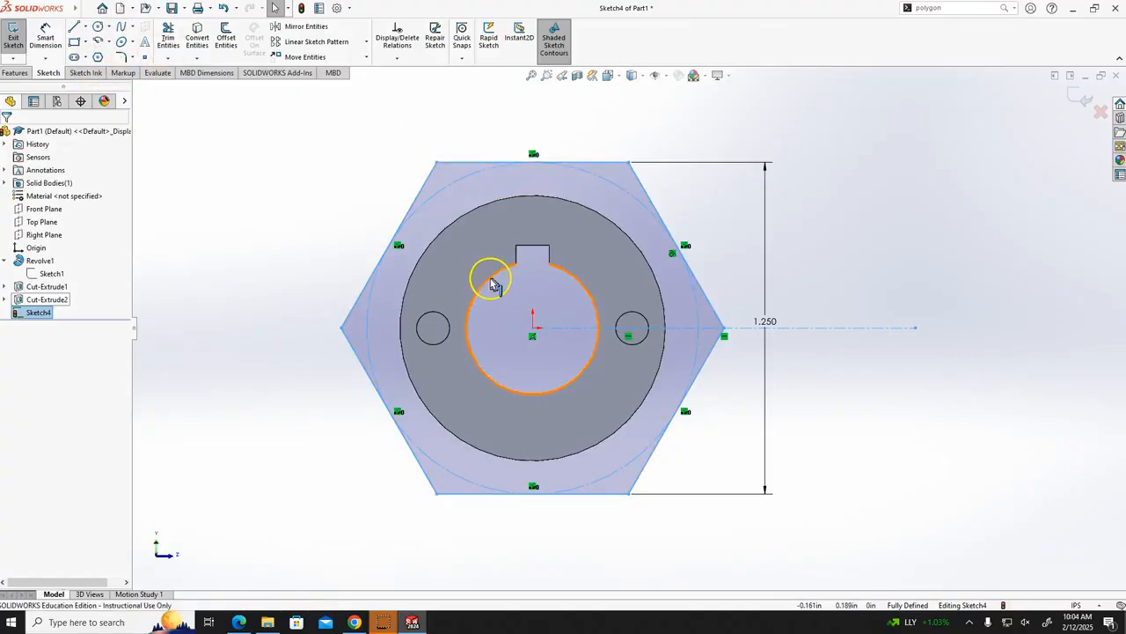
- Project the round bore edge and the keyway edges of the shaft's end face into the hexagon sketch with Convert Entities
scroll(493, 283, down, 2)
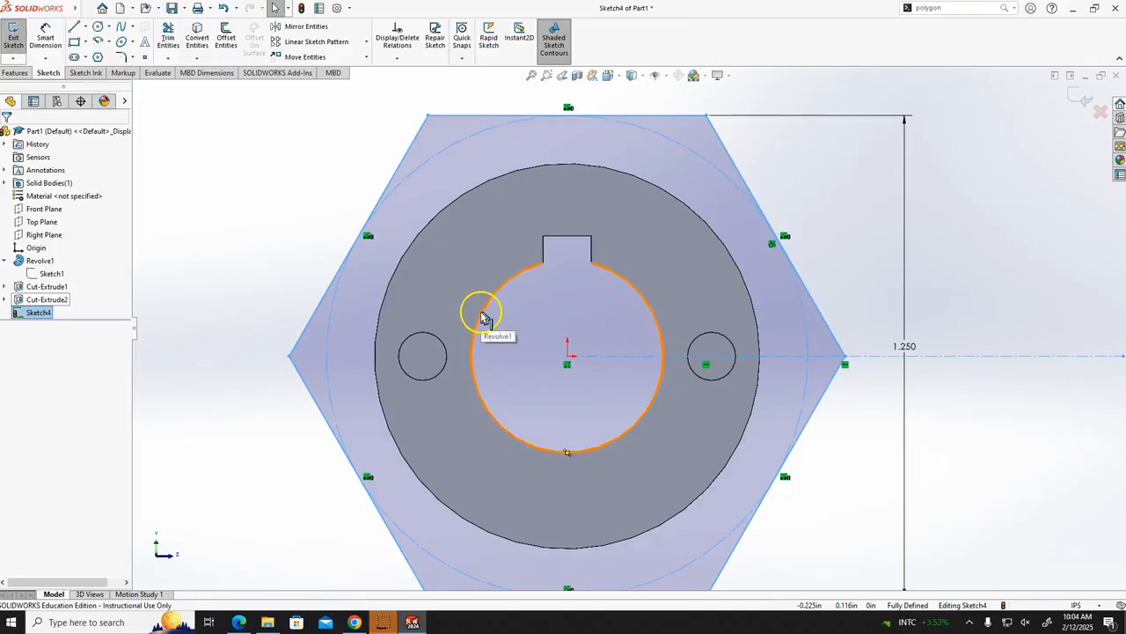
click(481, 316)
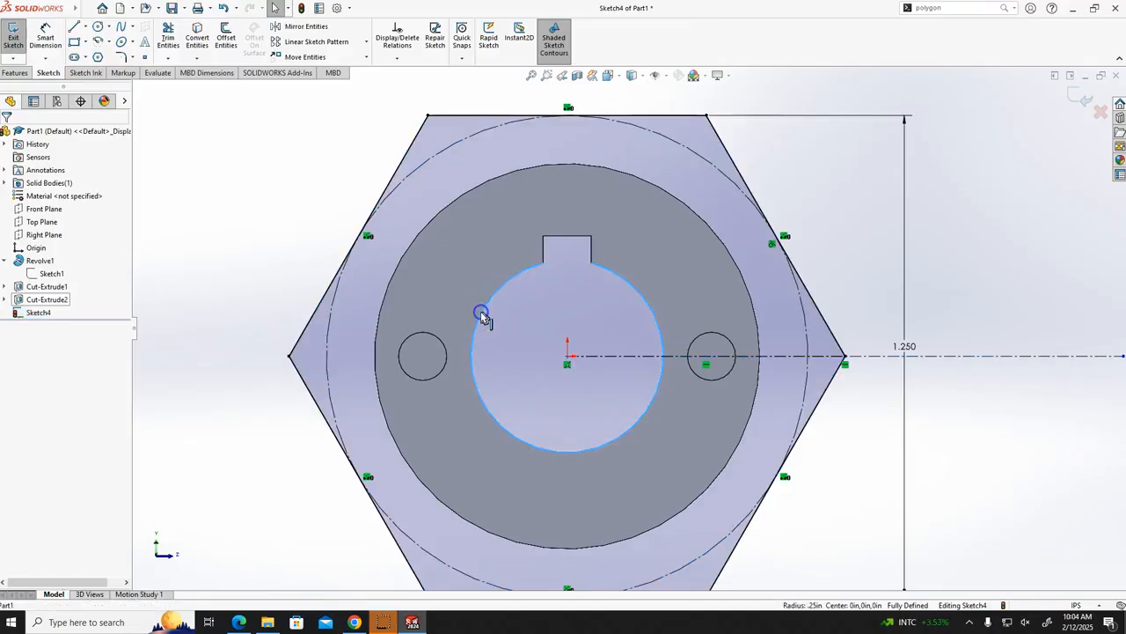
ctrl+click(543, 248)
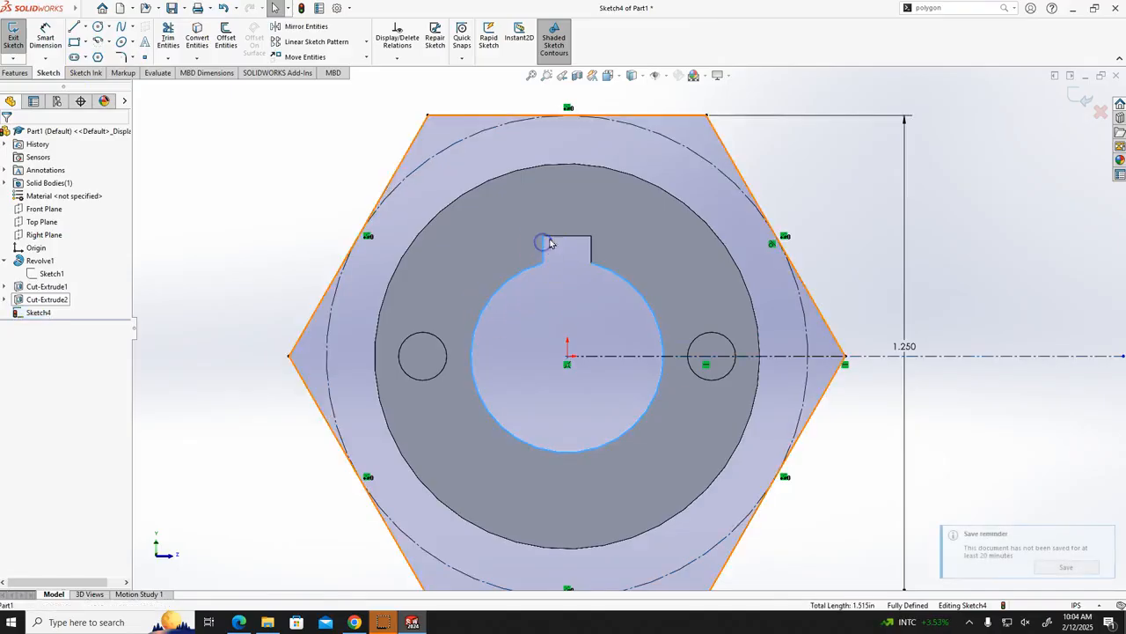
ctrl+click(591, 247)
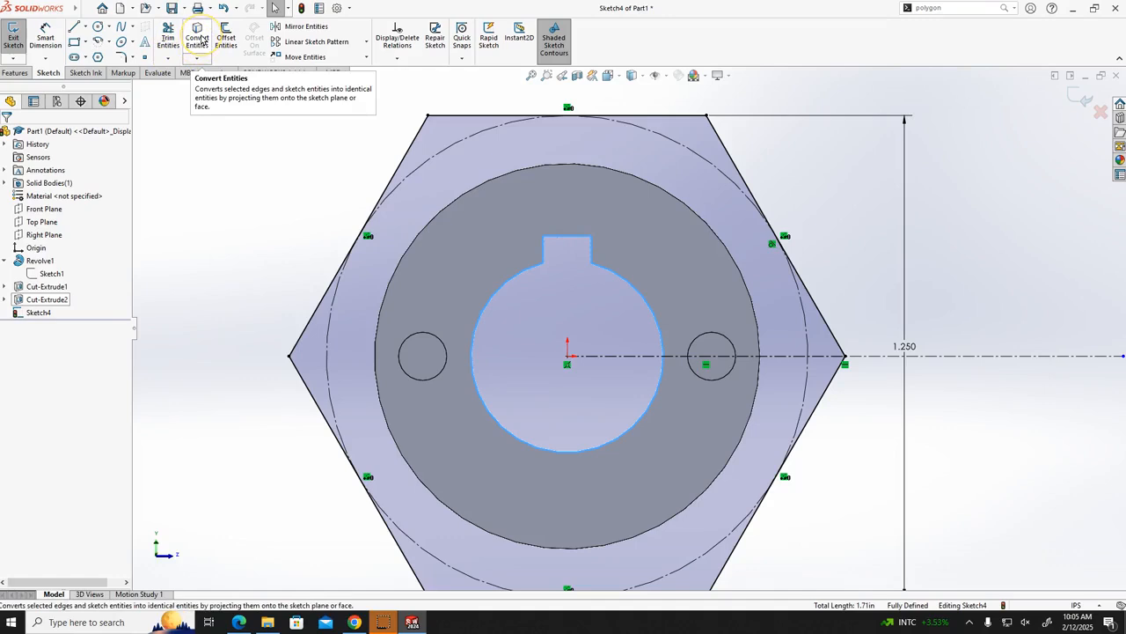
click(198, 39)
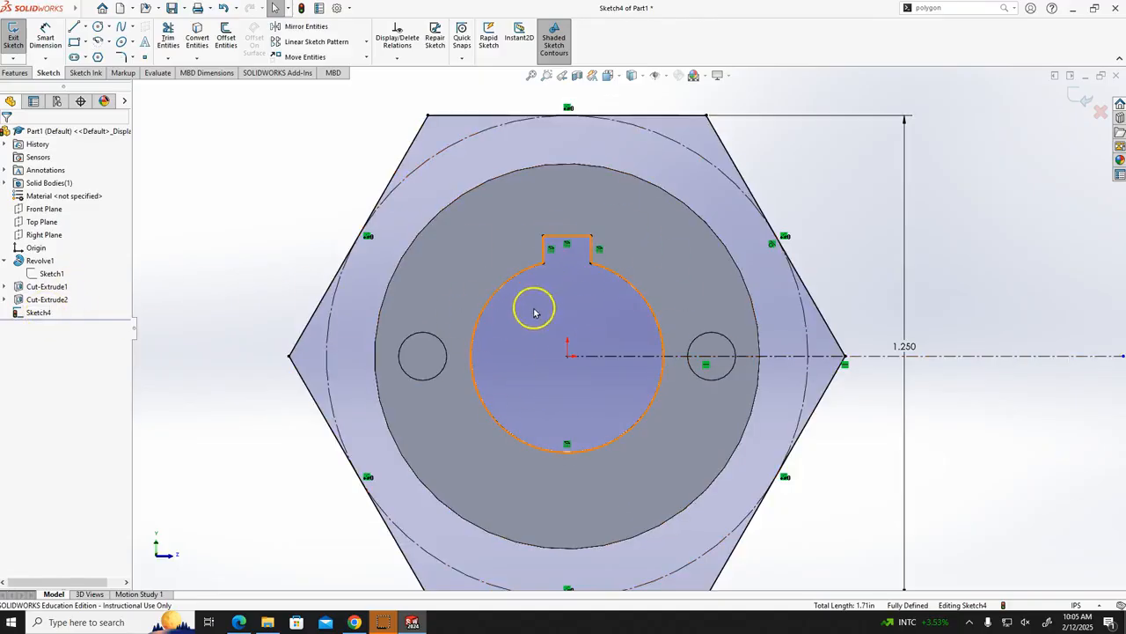
- Inspect the projected bore and keyway outline on the hexagon's sketch plane from several angles, finishing normal to the sketch
mouse_move(967, 229)
middle_down()
mouse_move(1003, 226)
mouse_move(981, 258)
mouse_move(1006, 230)
middle_up()
middle_drag(985, 280, 921, 282)
scroll(618, 305, up, 2)
middle_drag(858, 492, 917, 480)
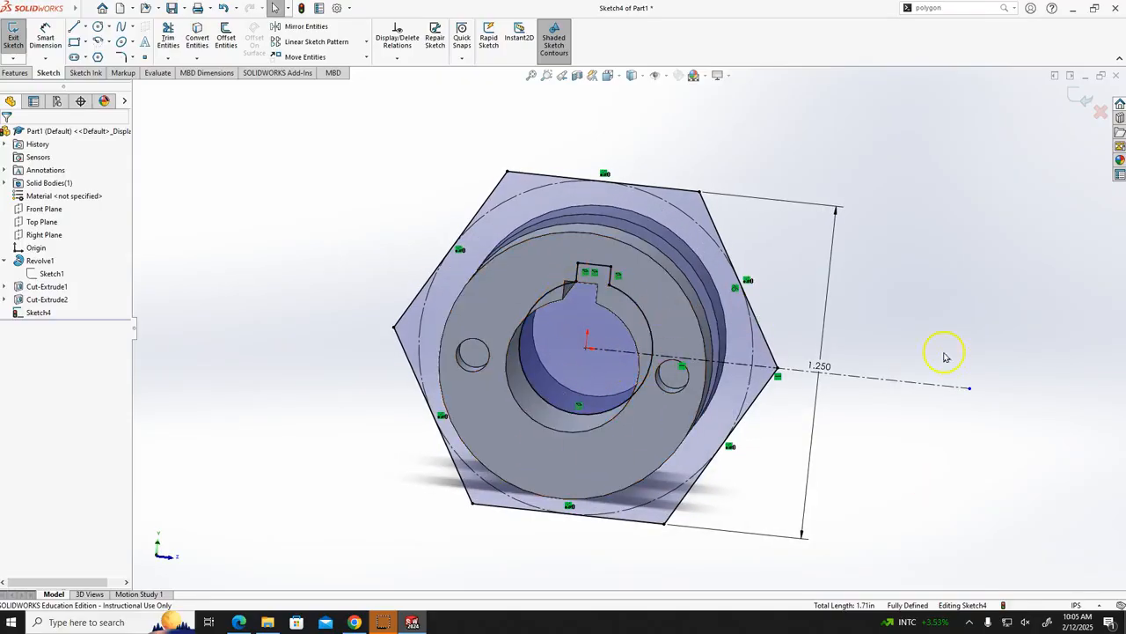
mouse_move(970, 305)
middle_down()
mouse_move(938, 322)
mouse_move(916, 363)
middle_up()
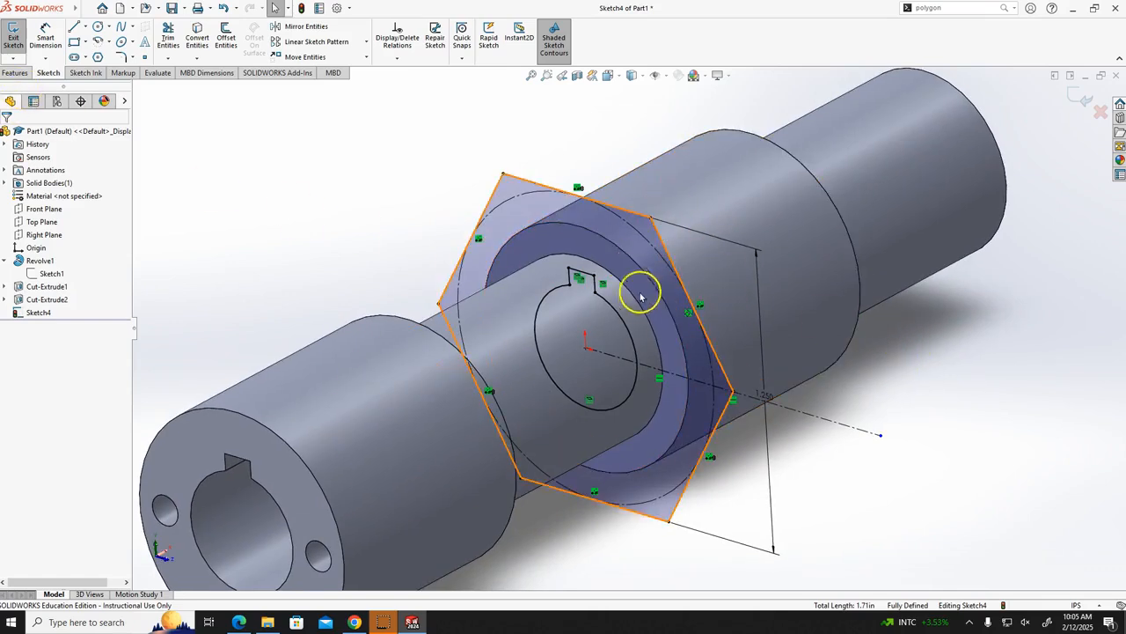
click(39, 312)
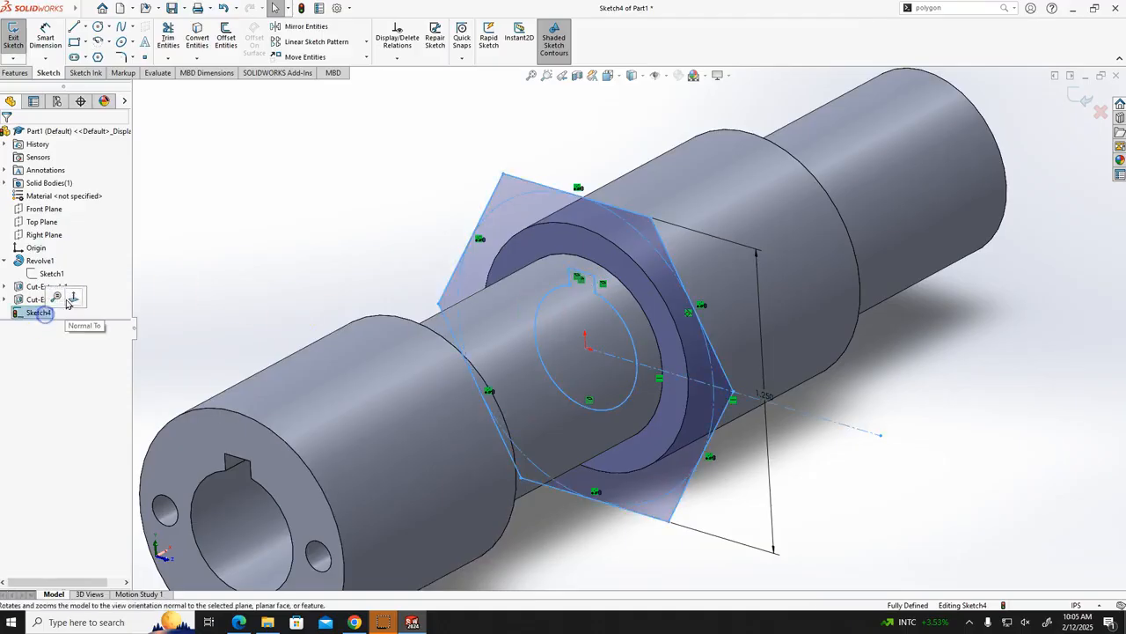
click(72, 300)
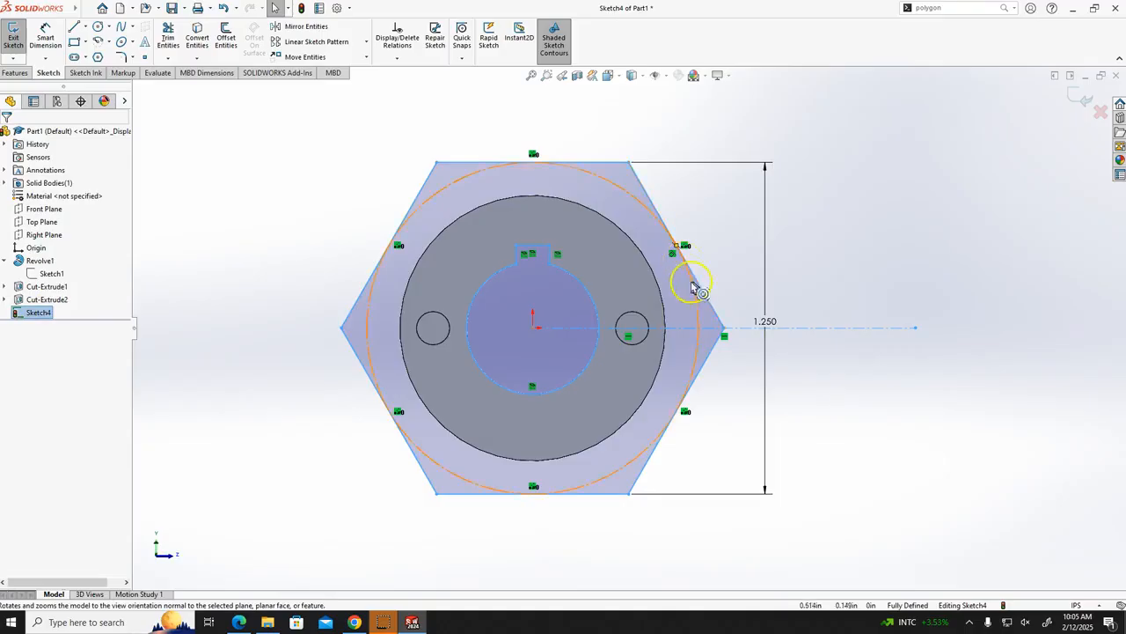
- Undo the conversion of the bore and keyway edges in the hexagon sketch
click(940, 415)
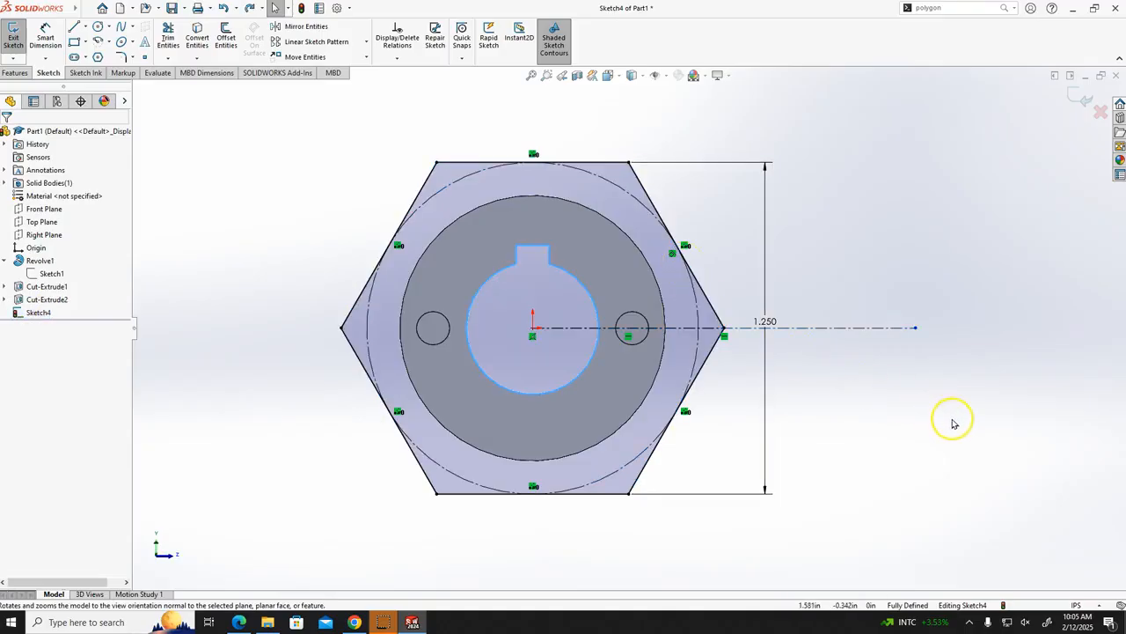
key(ctrl+z)
click(252, 296)
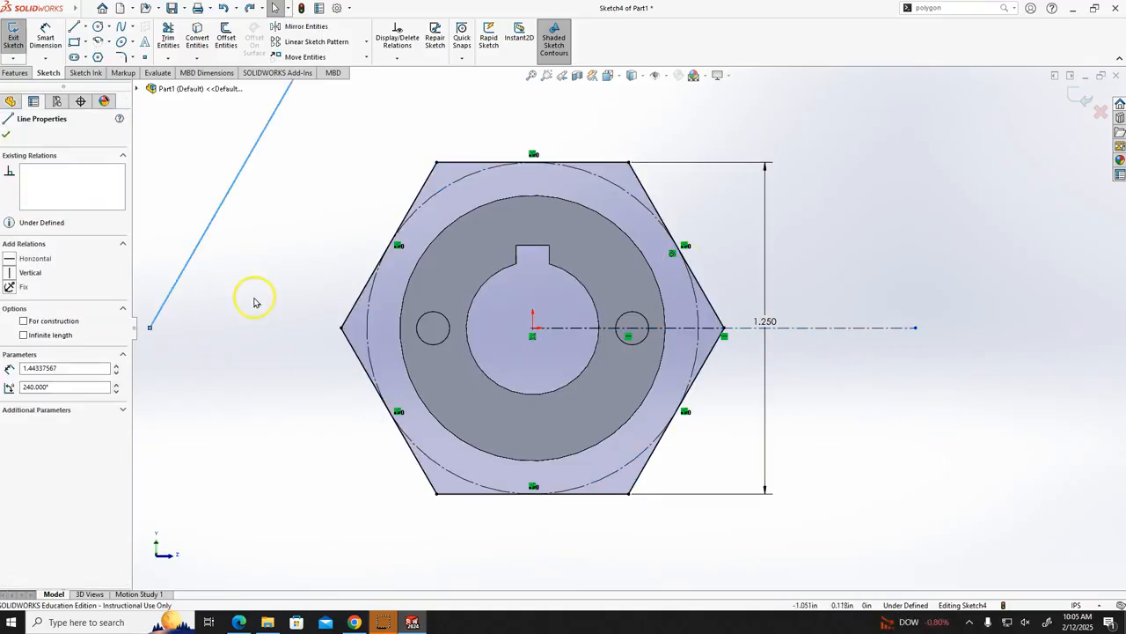
- Delete the stray slanted line beside the hexagon, and convert the central bore and keyway edges into sketch entities
click(207, 232)
key(Delete)
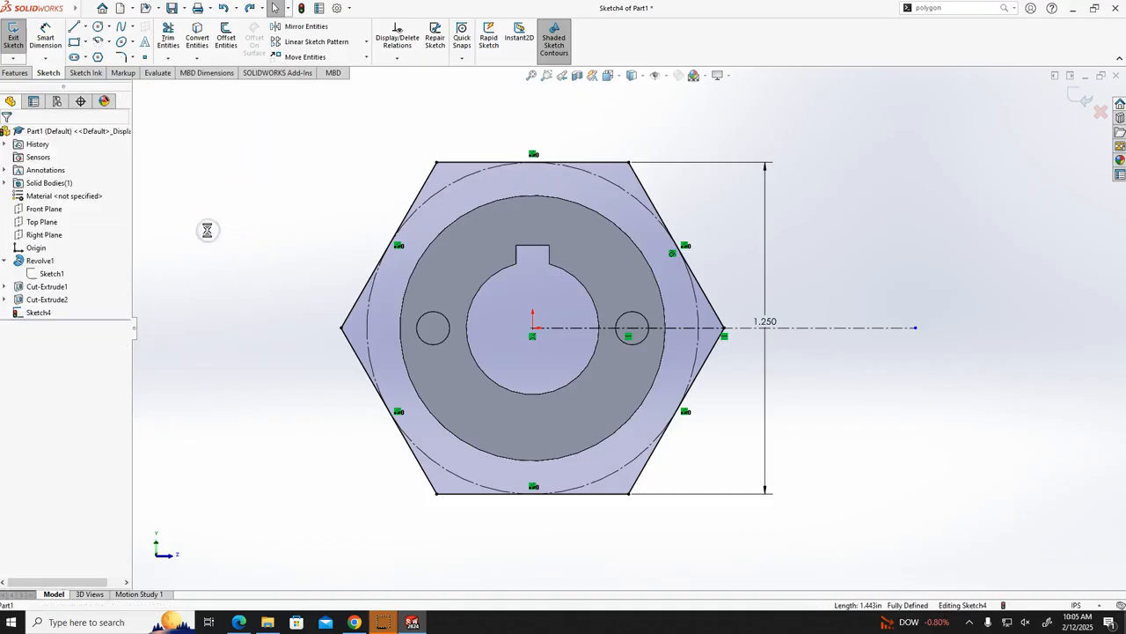
scroll(512, 287, down, 2)
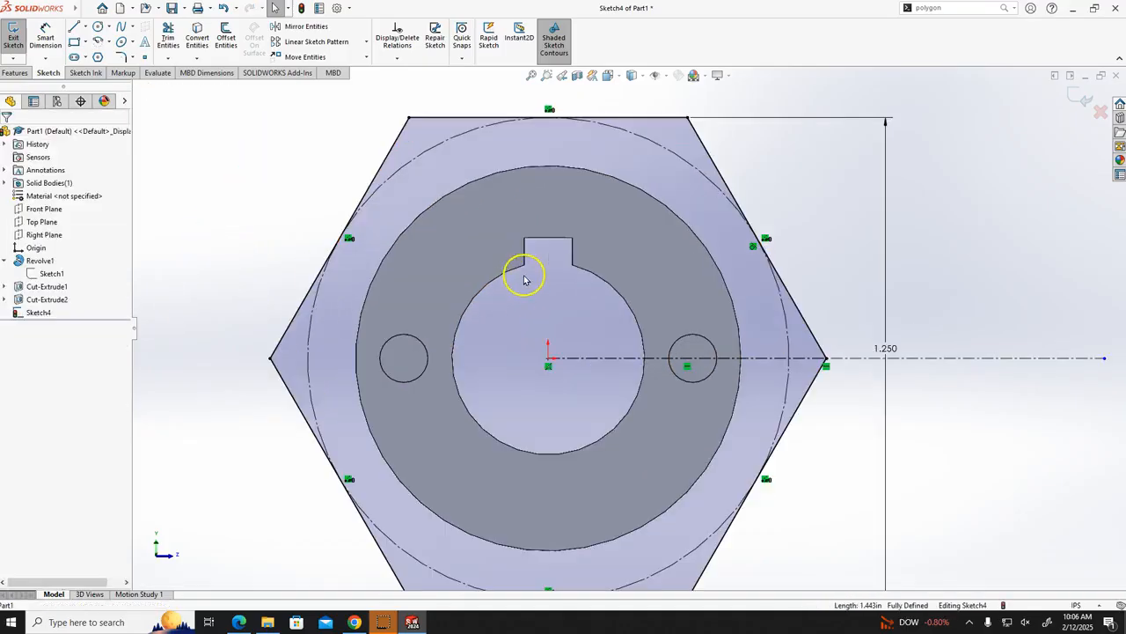
click(481, 296)
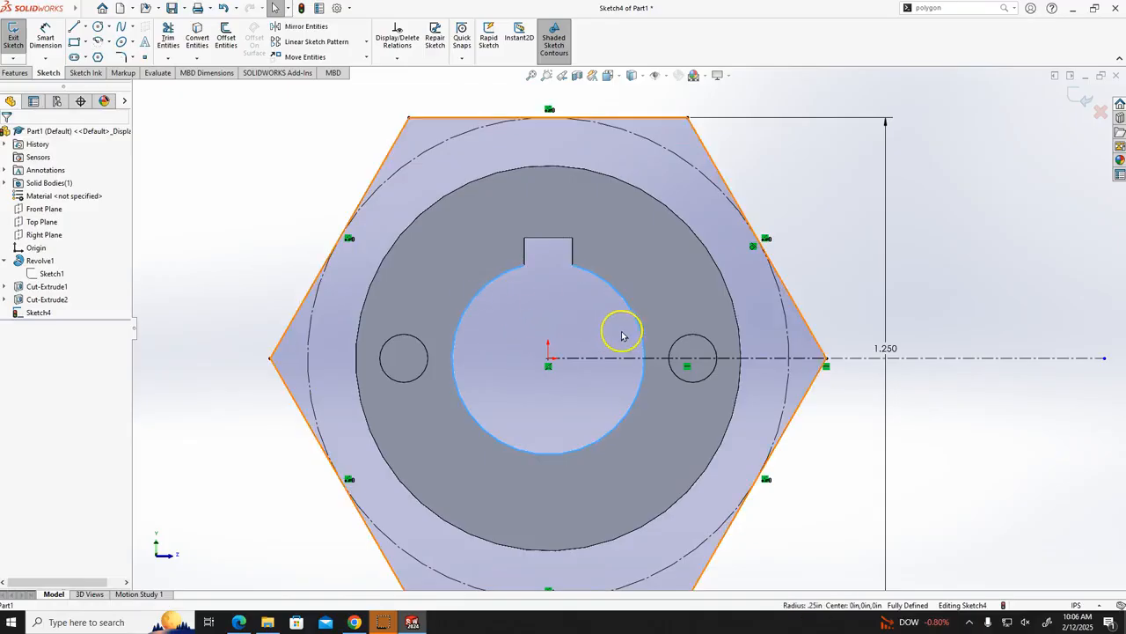
ctrl+click(537, 239)
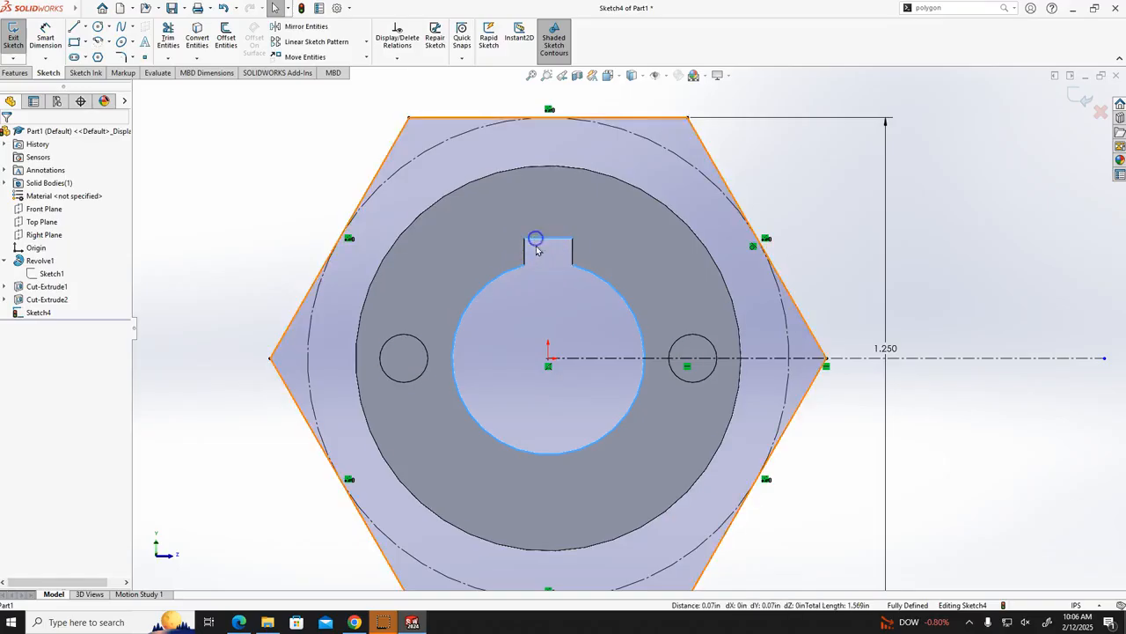
click(523, 247)
click(586, 255)
click(573, 254)
ctrl+click(573, 256)
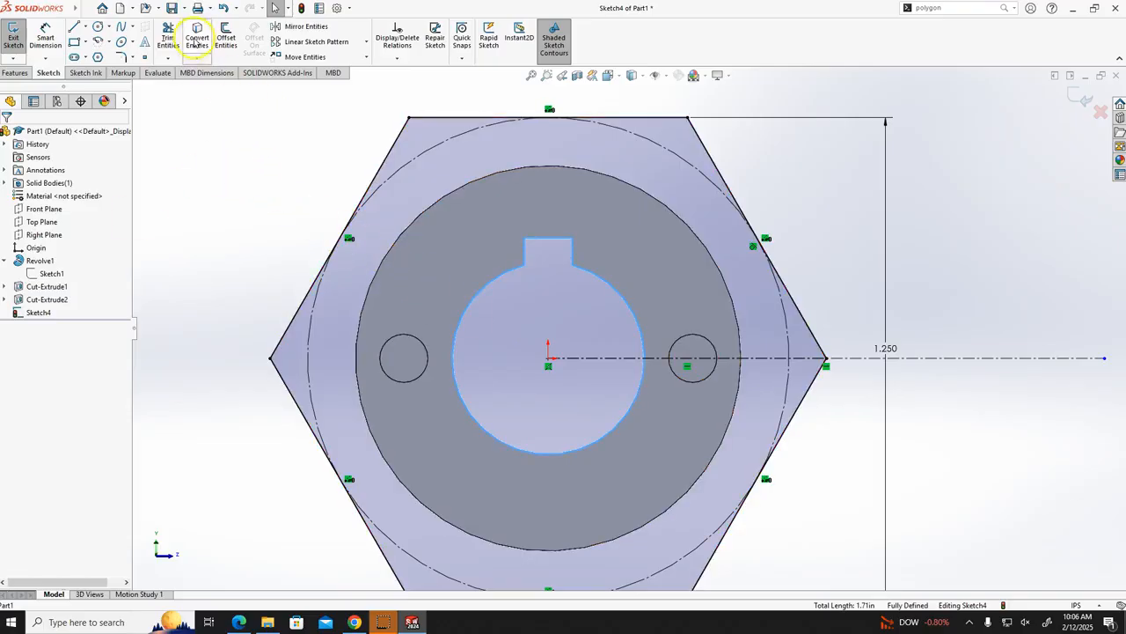
click(197, 39)
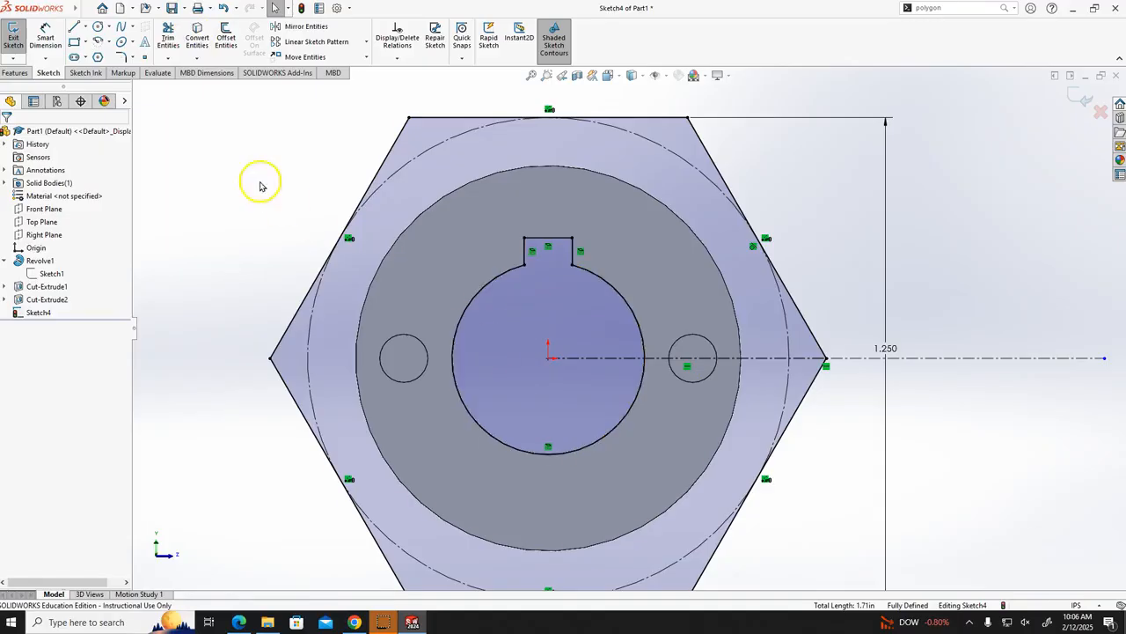
- Extrude the hexagonal sketch in the reversed direction, using Up To Surface and the far annular face of the collar
click(16, 72)
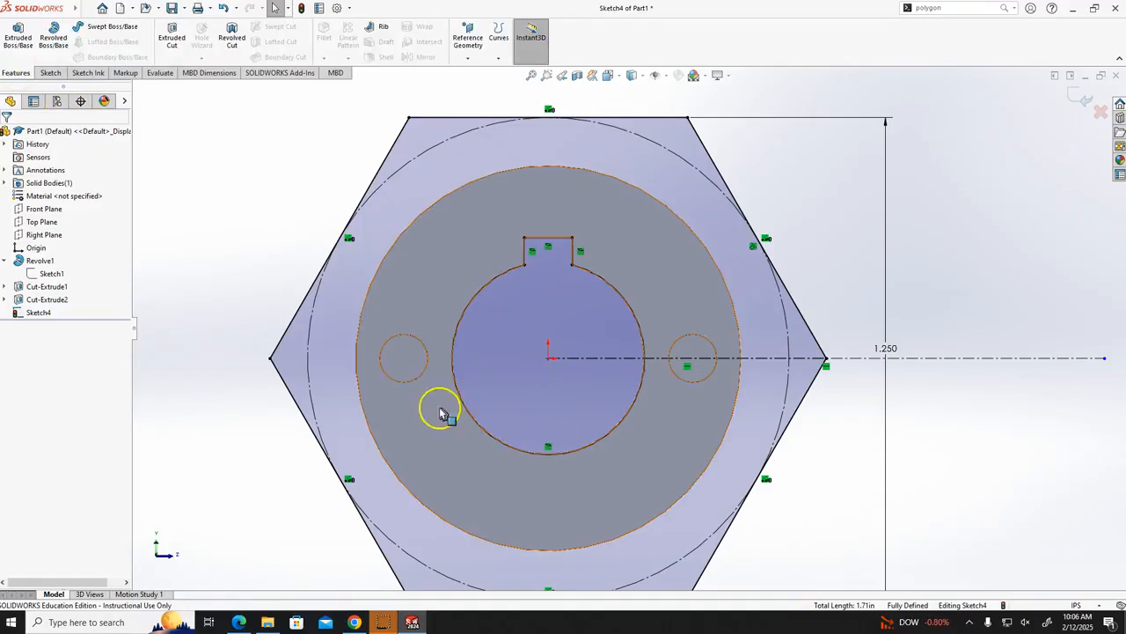
click(19, 41)
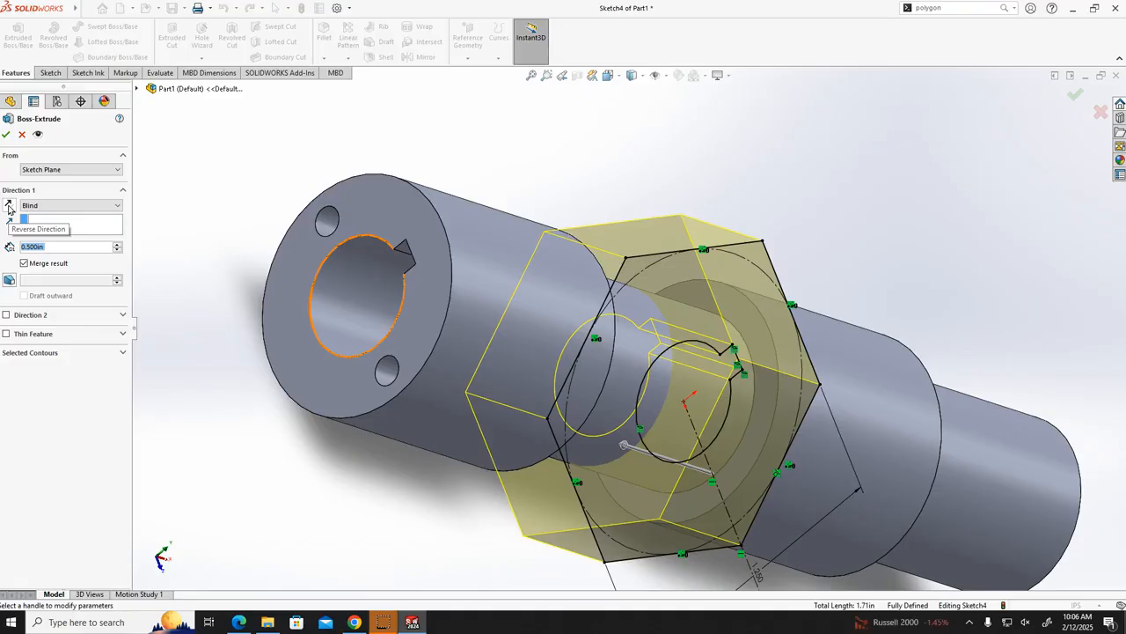
click(9, 207)
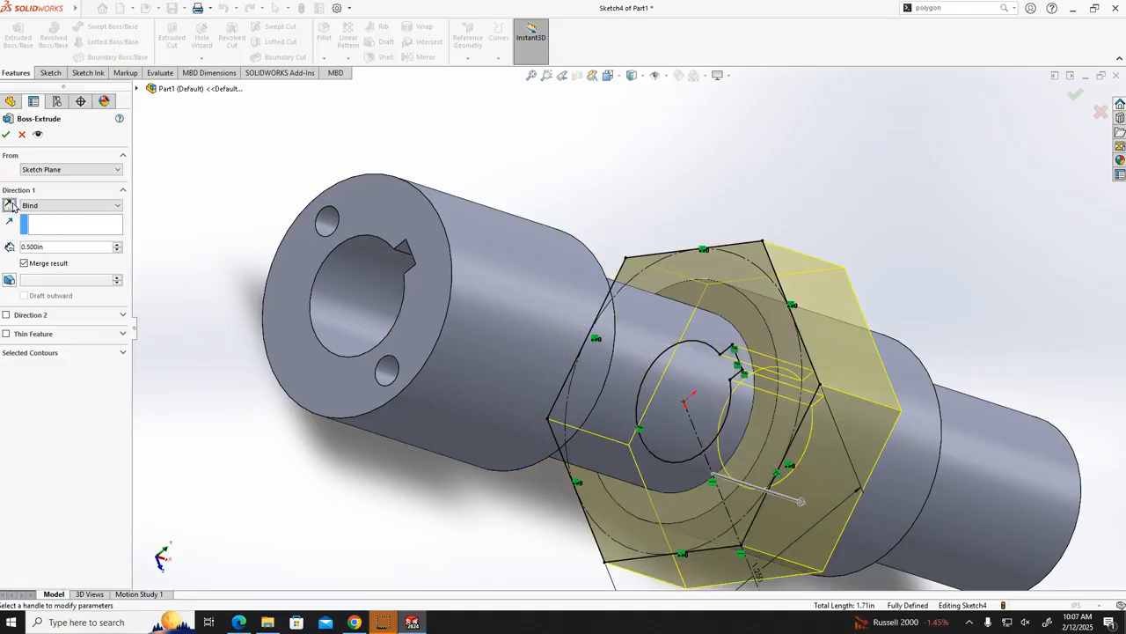
middle_drag(939, 185, 850, 171)
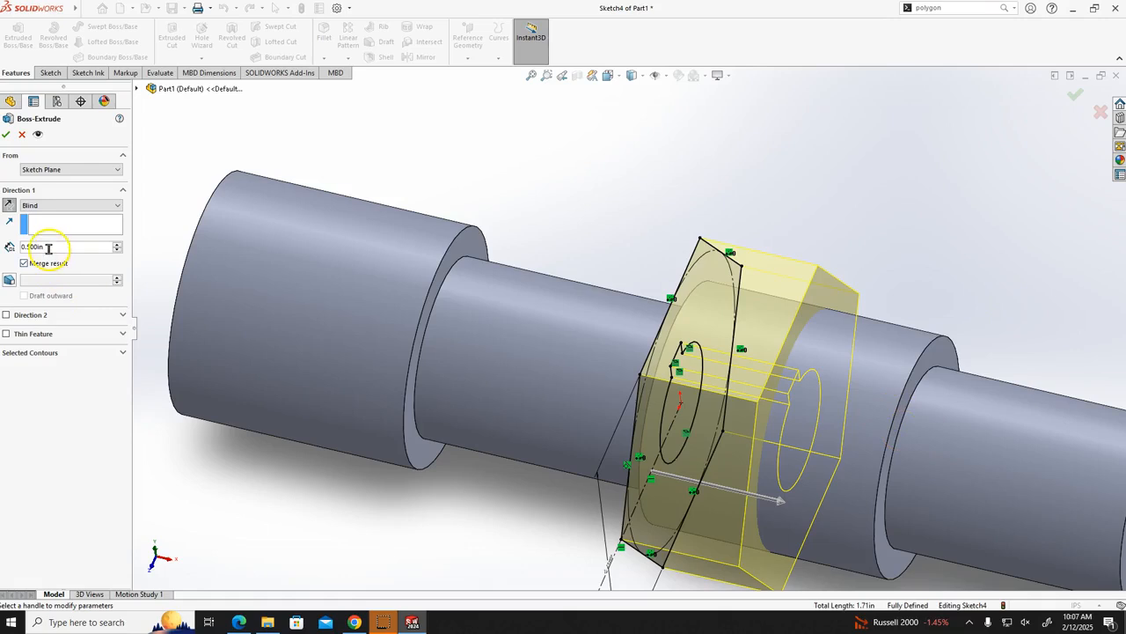
click(900, 414)
middle_drag(1015, 184, 984, 187)
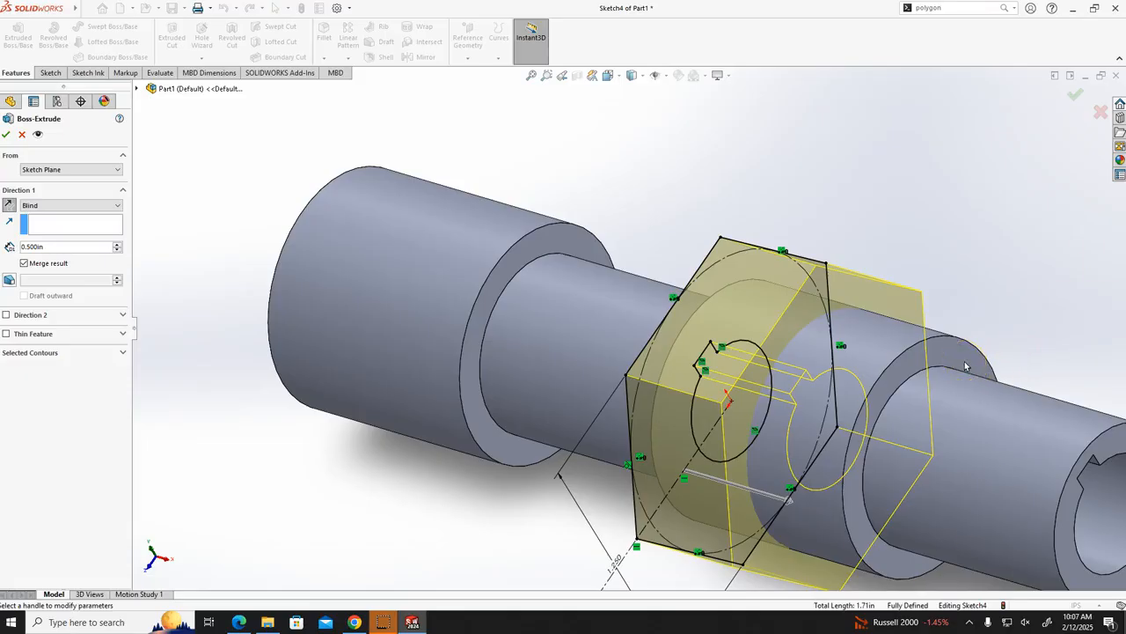
click(63, 208)
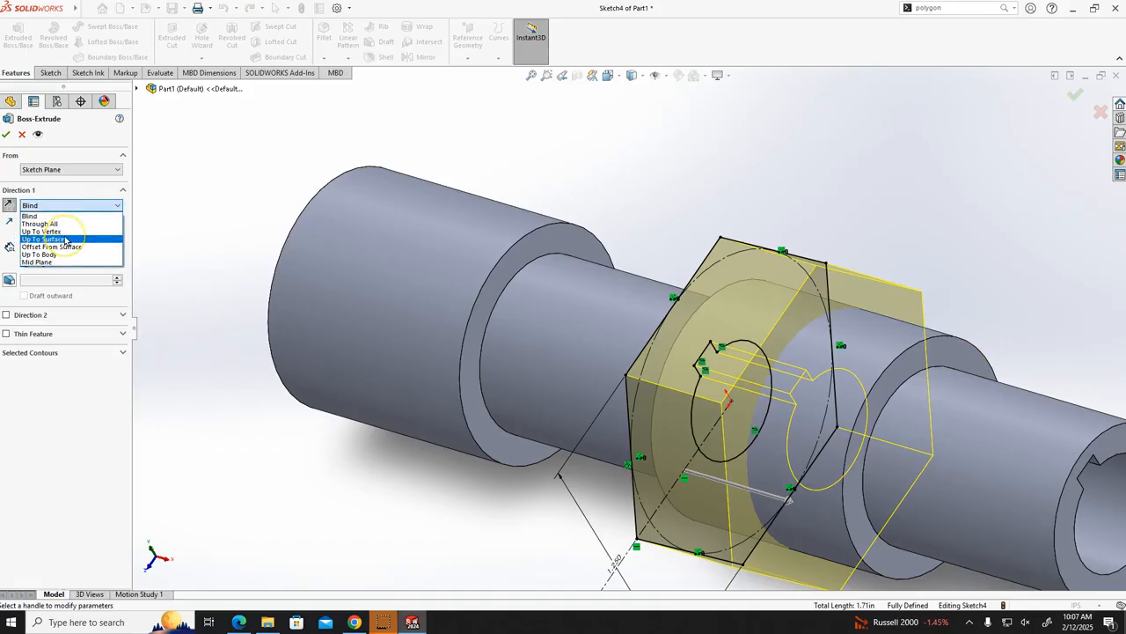
click(65, 240)
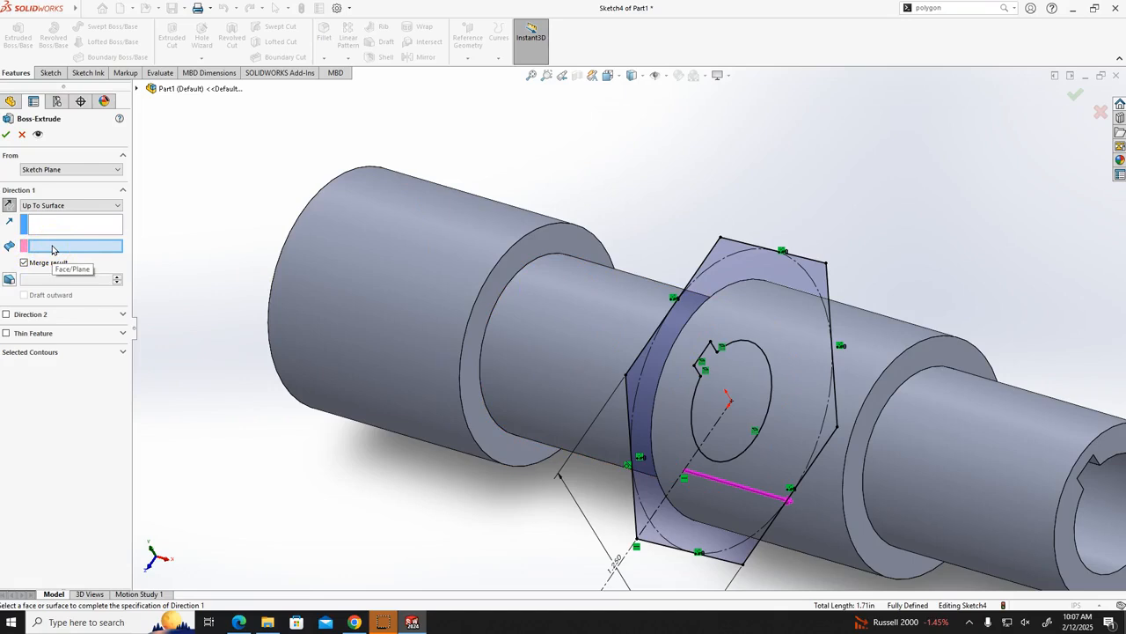
click(923, 359)
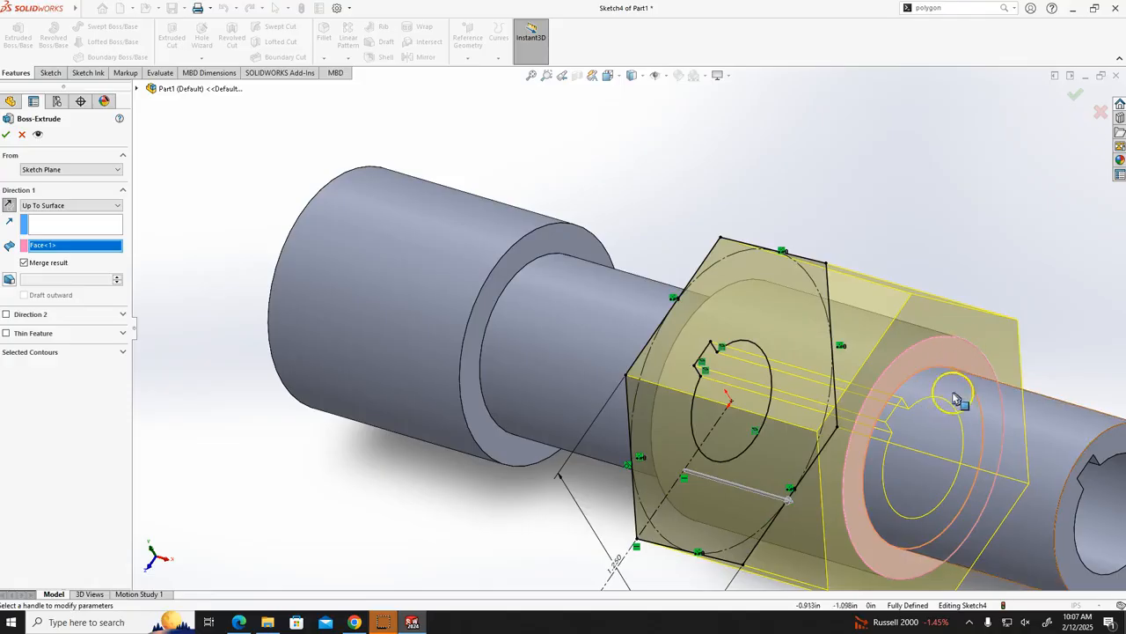
click(6, 135)
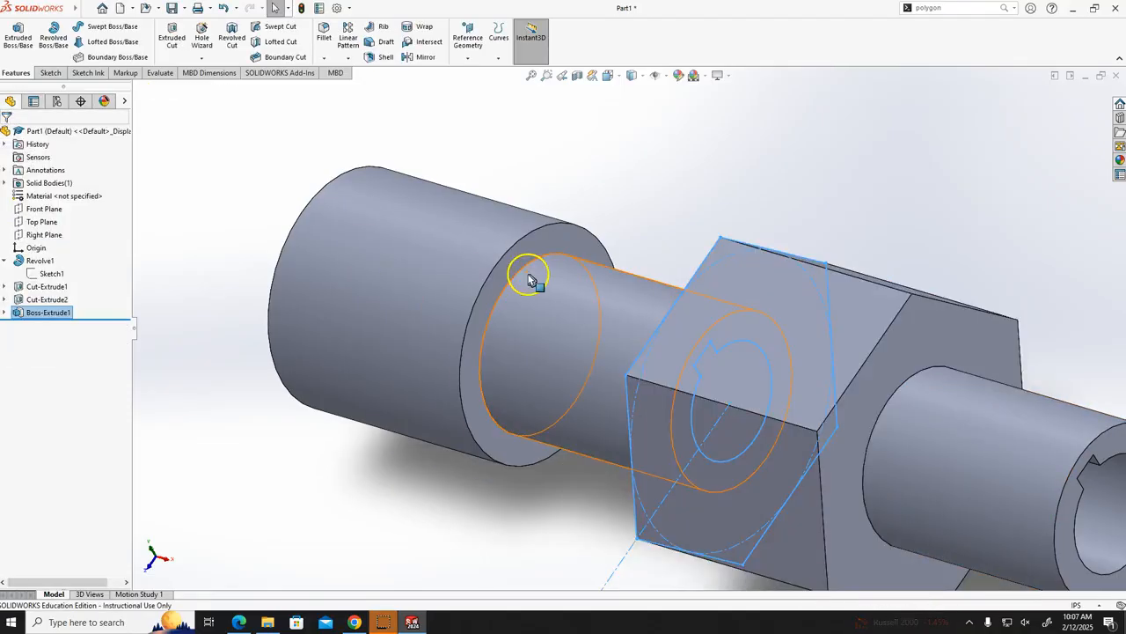
- Examine the hexagonal boss and through bore from several angles, and check the 3/8 inch bore instructions and Figures 5 and 6 in the PDF
middle_drag(226, 402, 401, 470)
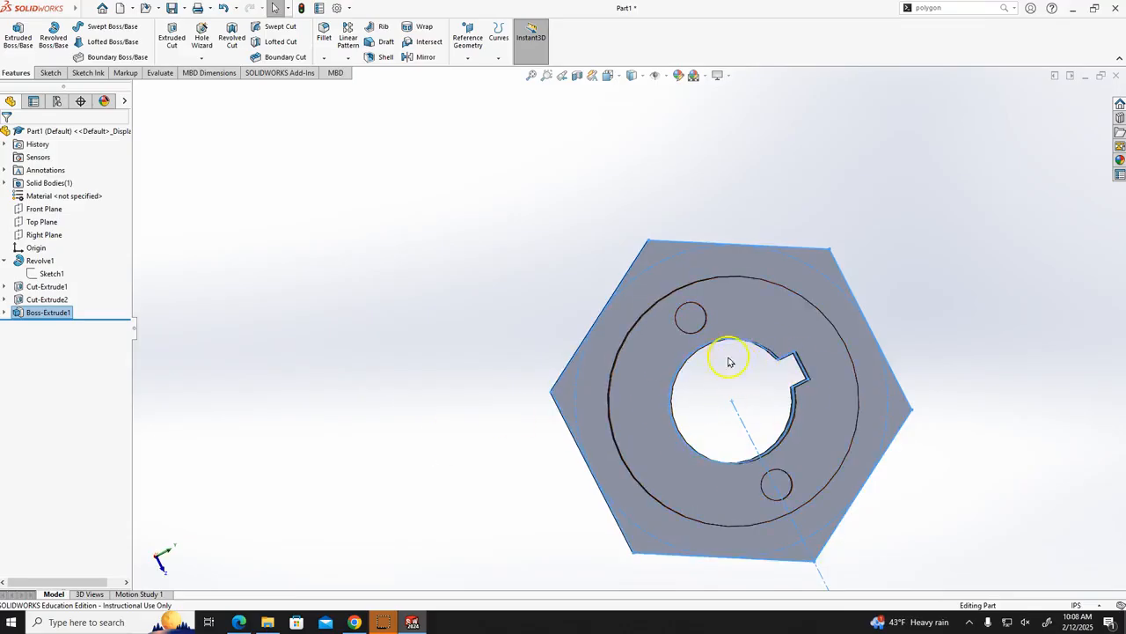
middle_drag(988, 285, 967, 296)
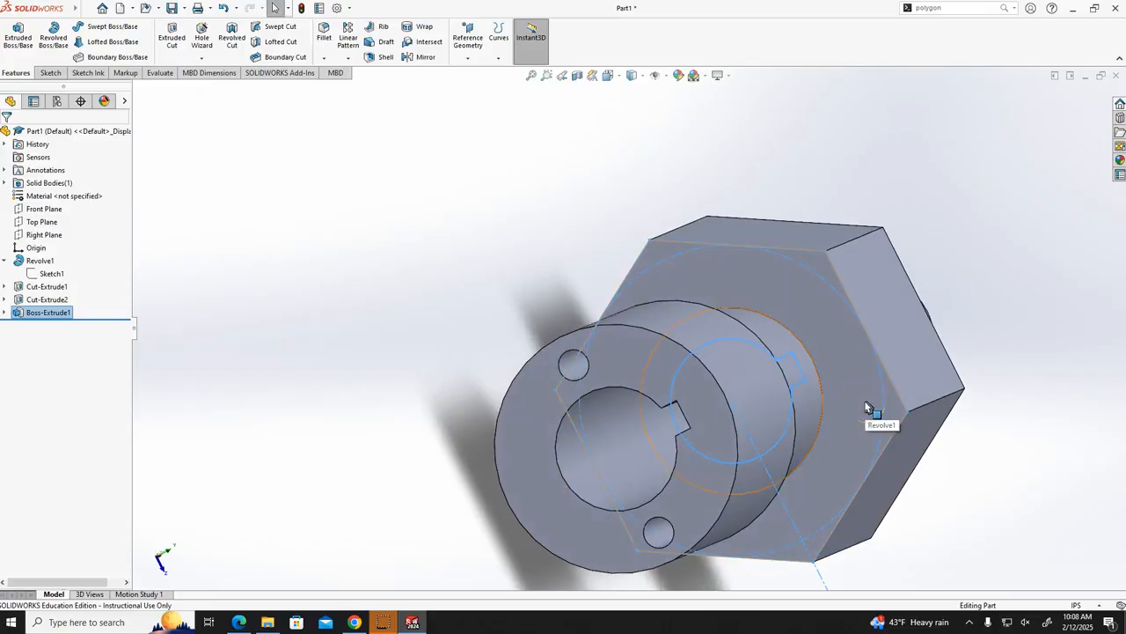
middle_drag(1046, 373, 1028, 349)
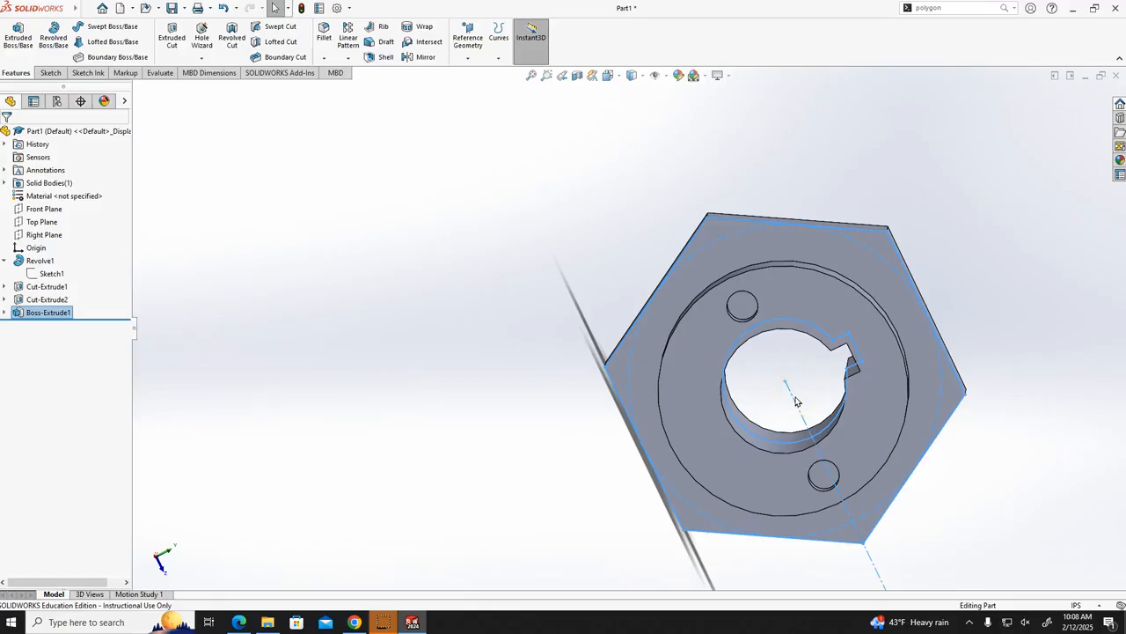
click(994, 216)
middle_drag(1029, 199, 945, 193)
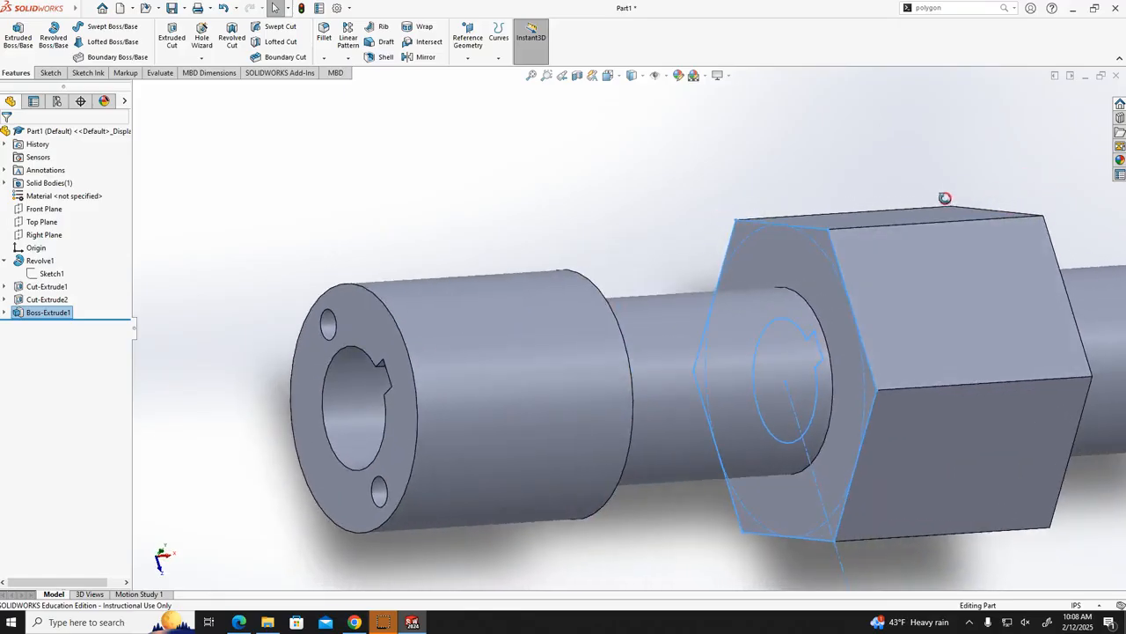
click(238, 623)
scroll(461, 319, down, 10)
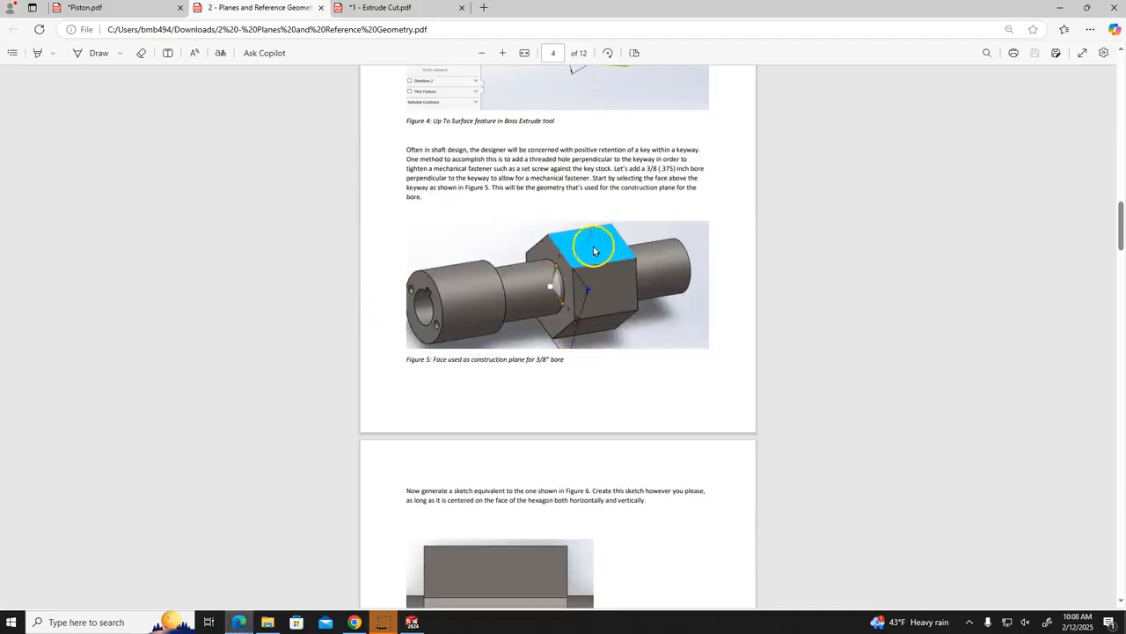
scroll(546, 330, down, 3)
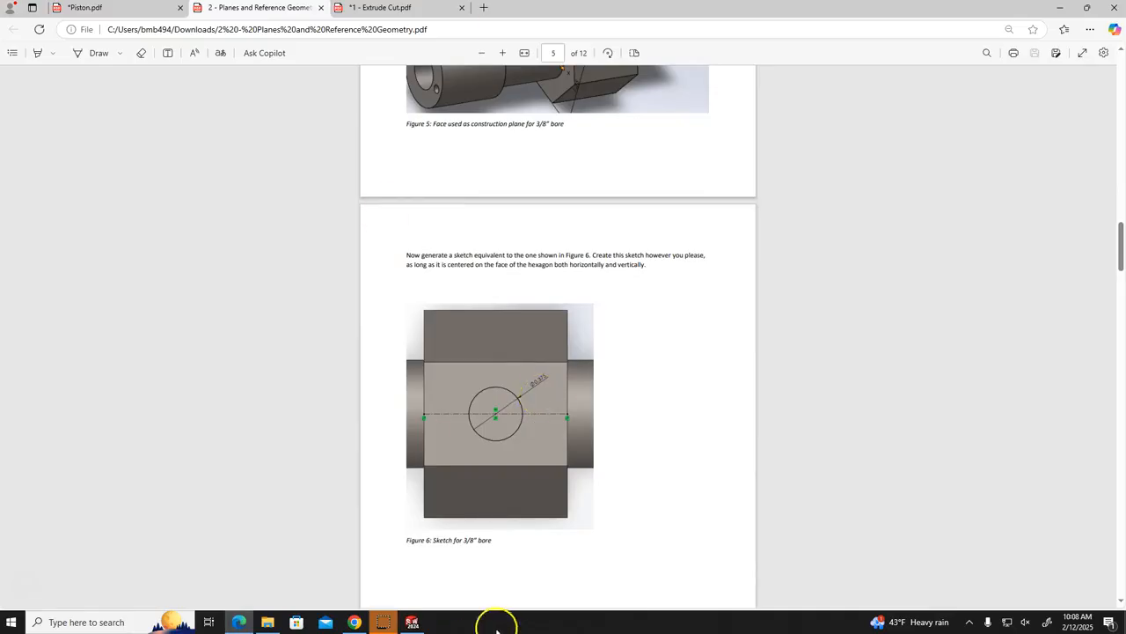
click(412, 622)
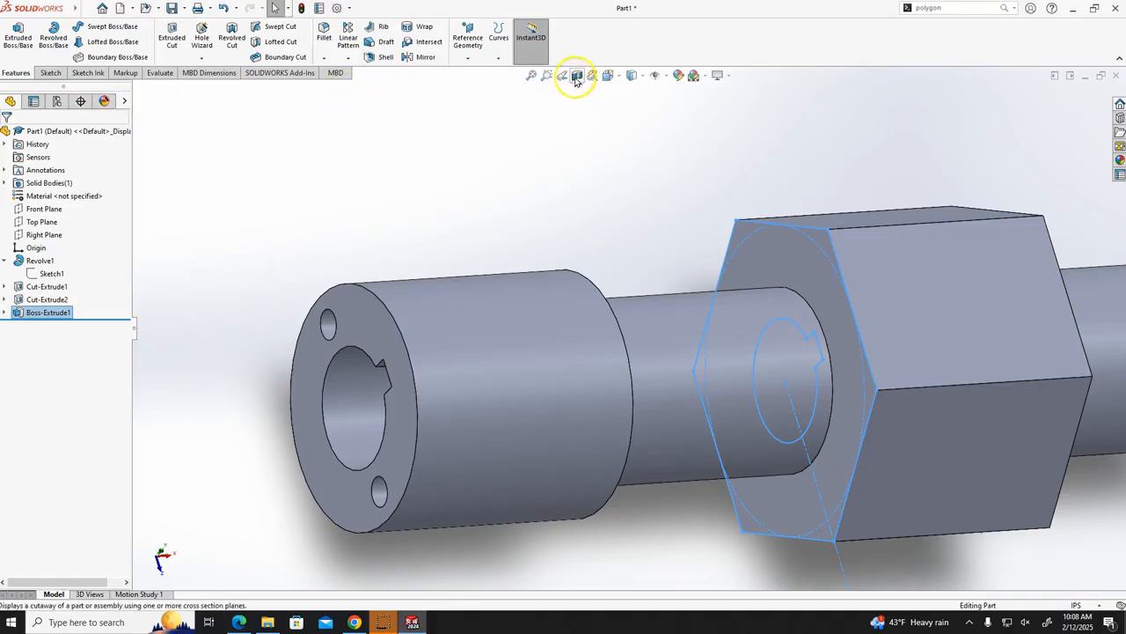
- Start a sketch on the hexagon's upper flat face above the keyway
click(619, 75)
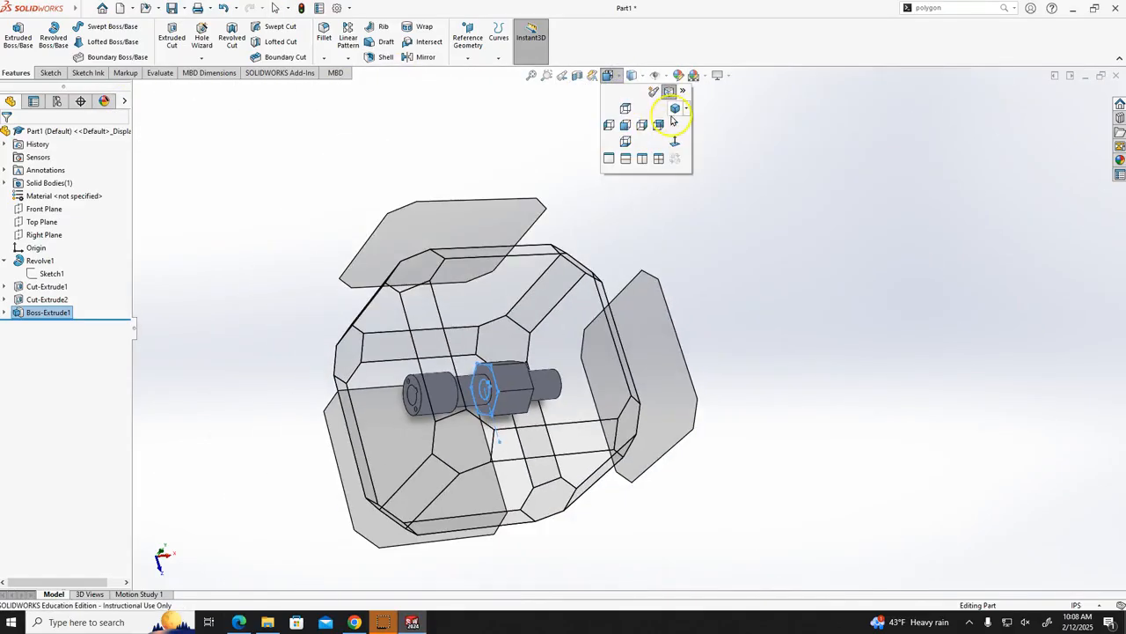
click(675, 110)
click(472, 517)
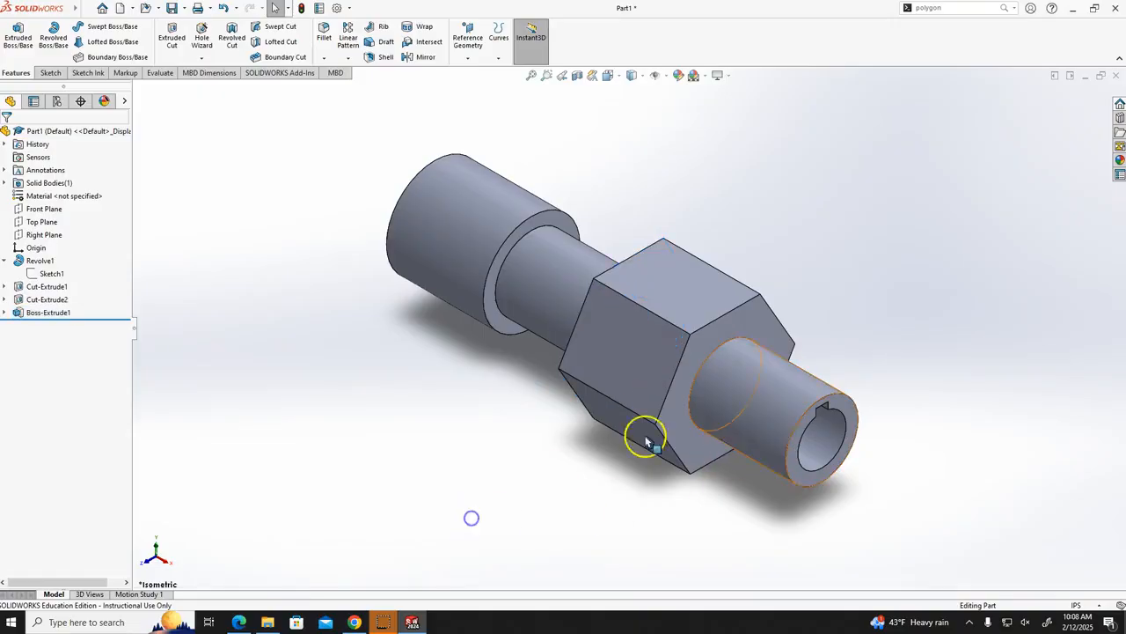
click(704, 283)
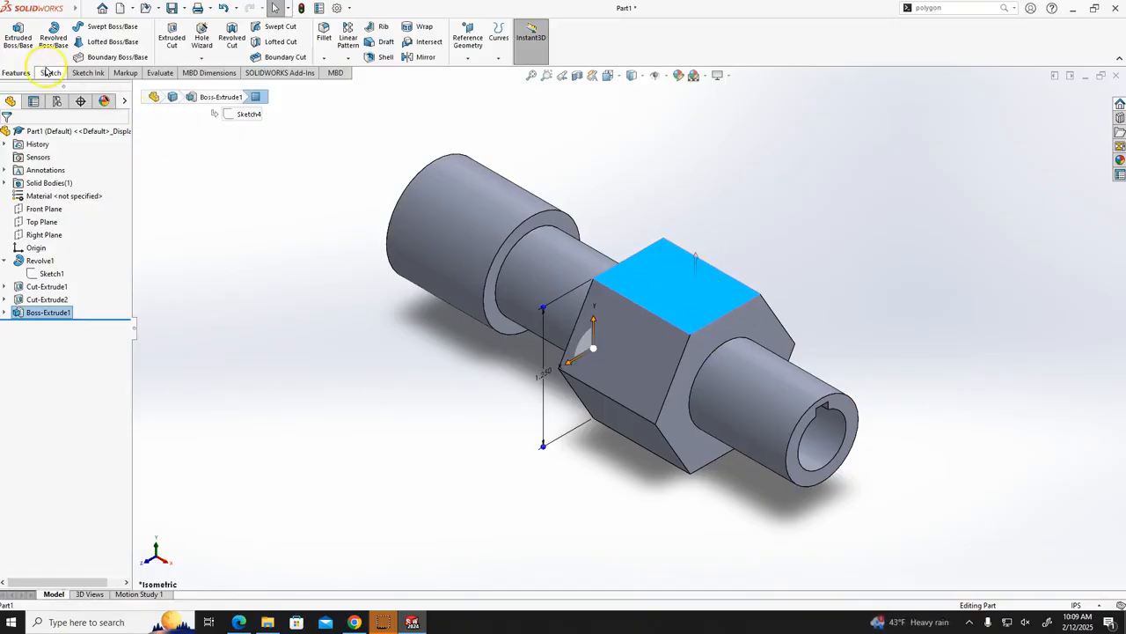
click(44, 70)
click(16, 37)
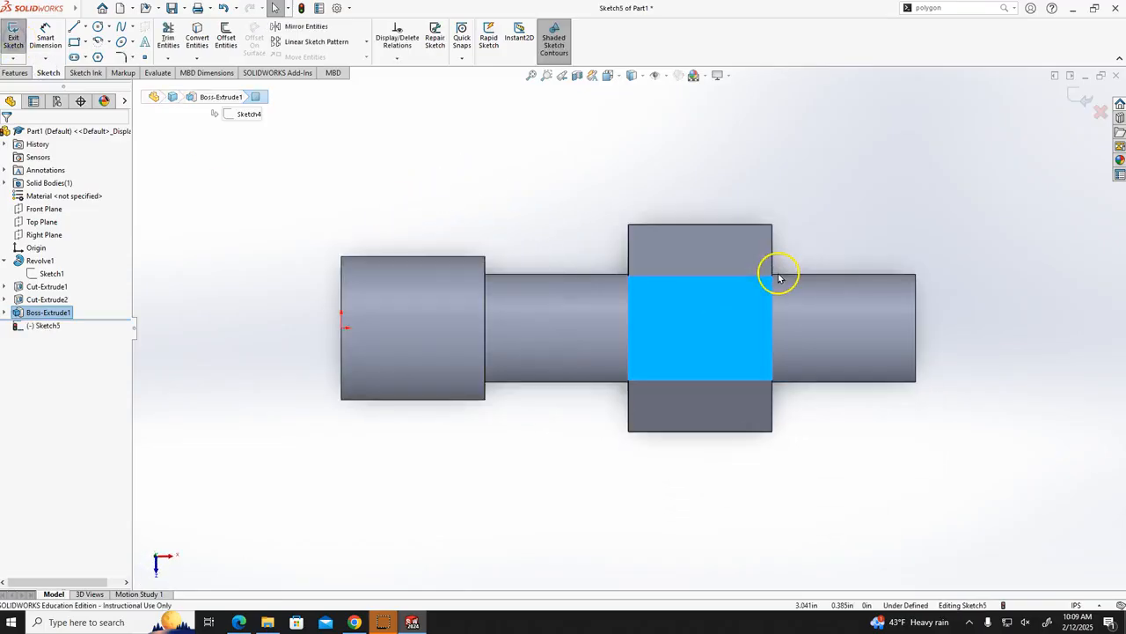
- Draw a horizontal centerline across the hexagon's flat face between the midpoints of its two end edges
click(84, 27)
click(96, 56)
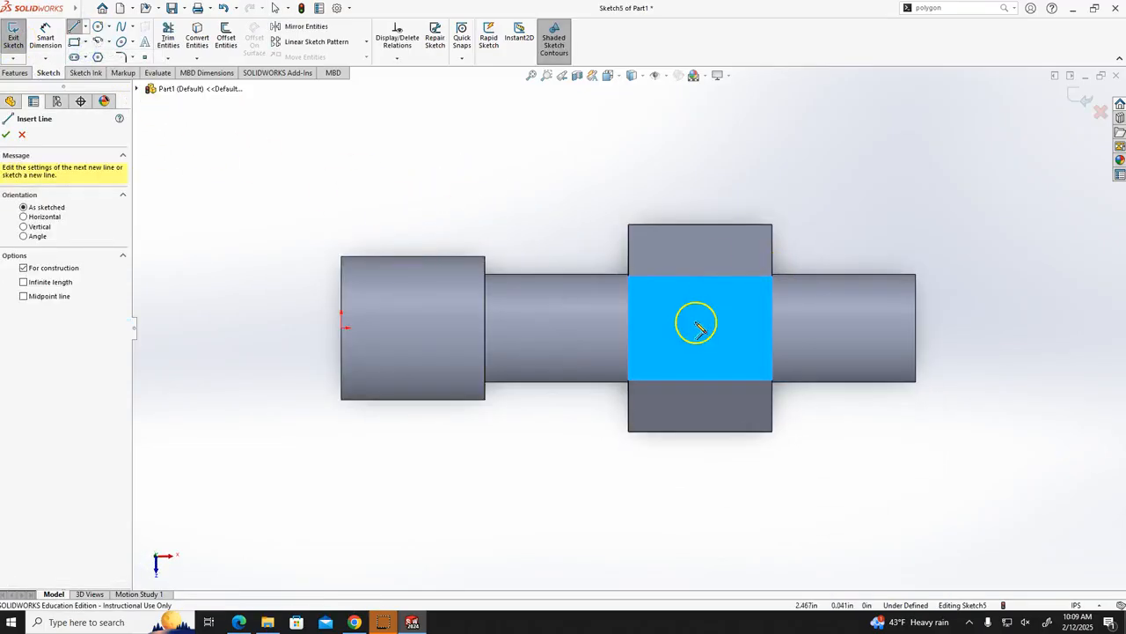
click(629, 327)
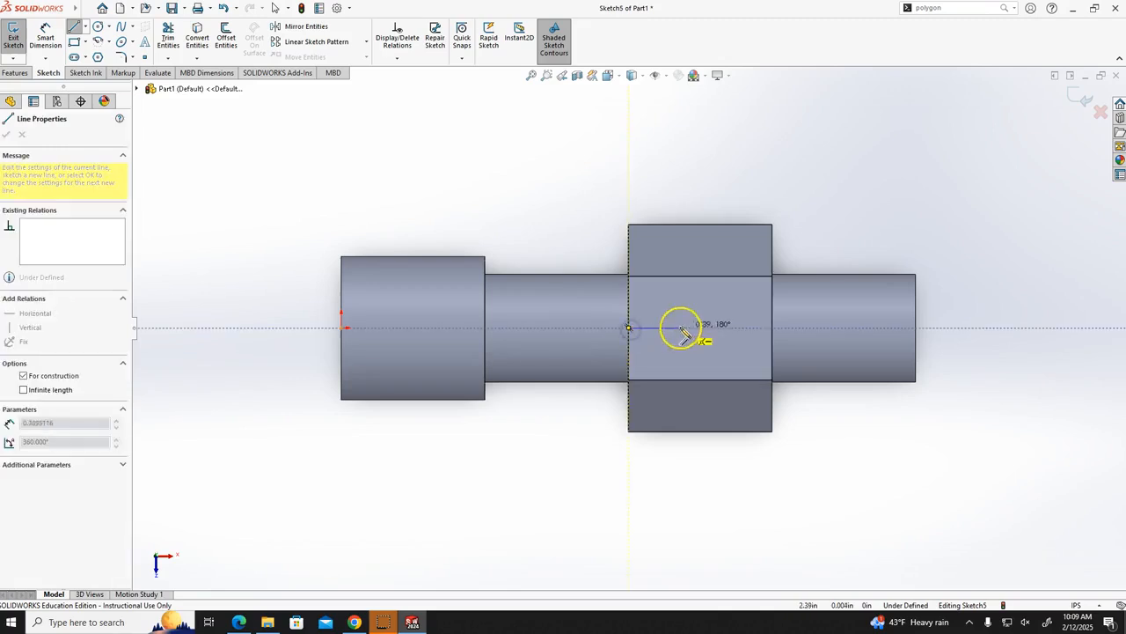
click(771, 327)
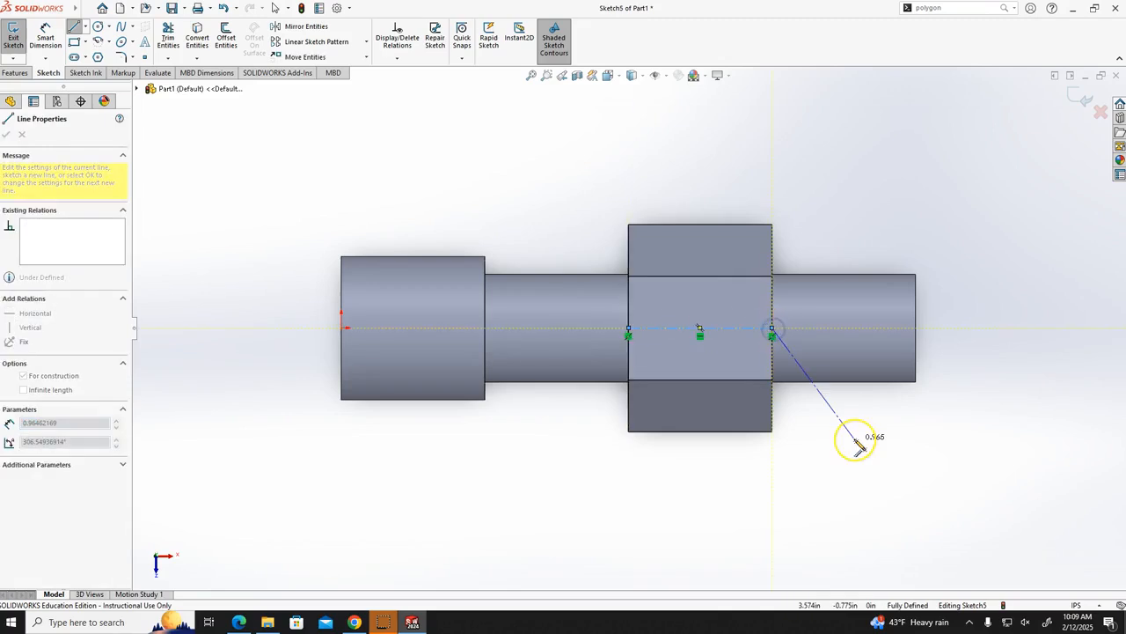
key(Escape)
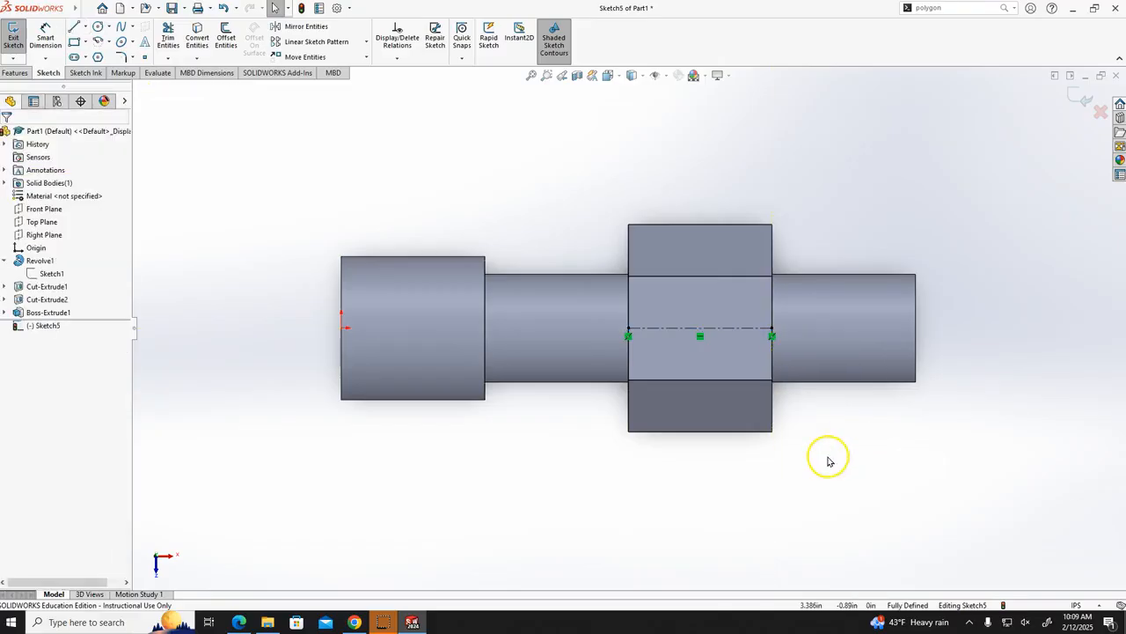
- Draw a circle centred on the centerline's midpoint, with a radius of about 0.168 in
scroll(735, 345, down, 5)
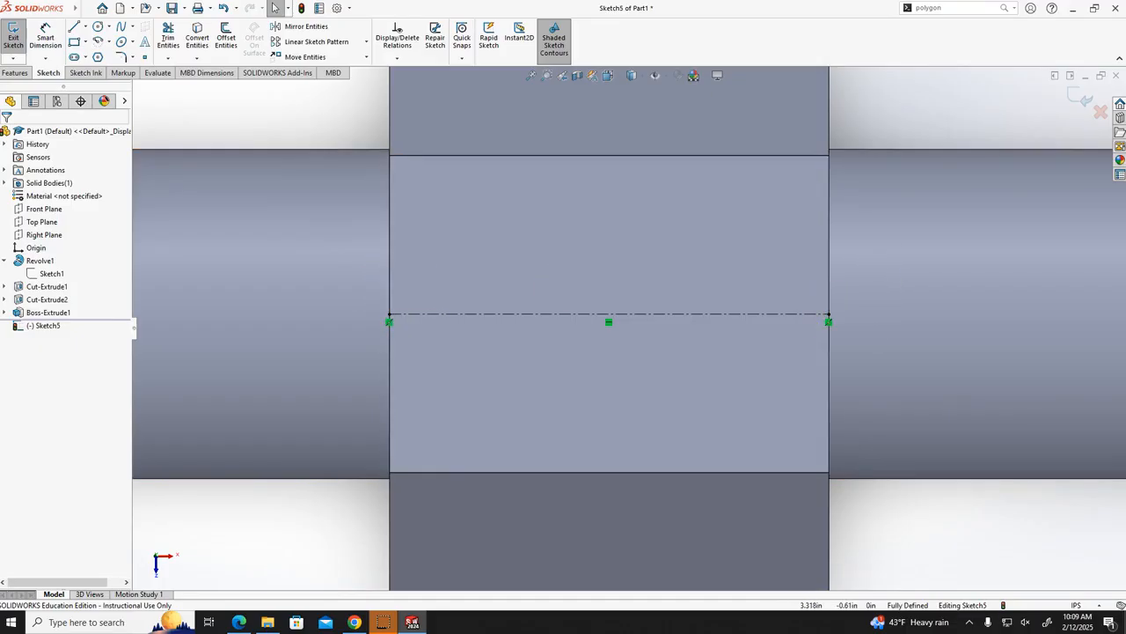
click(98, 27)
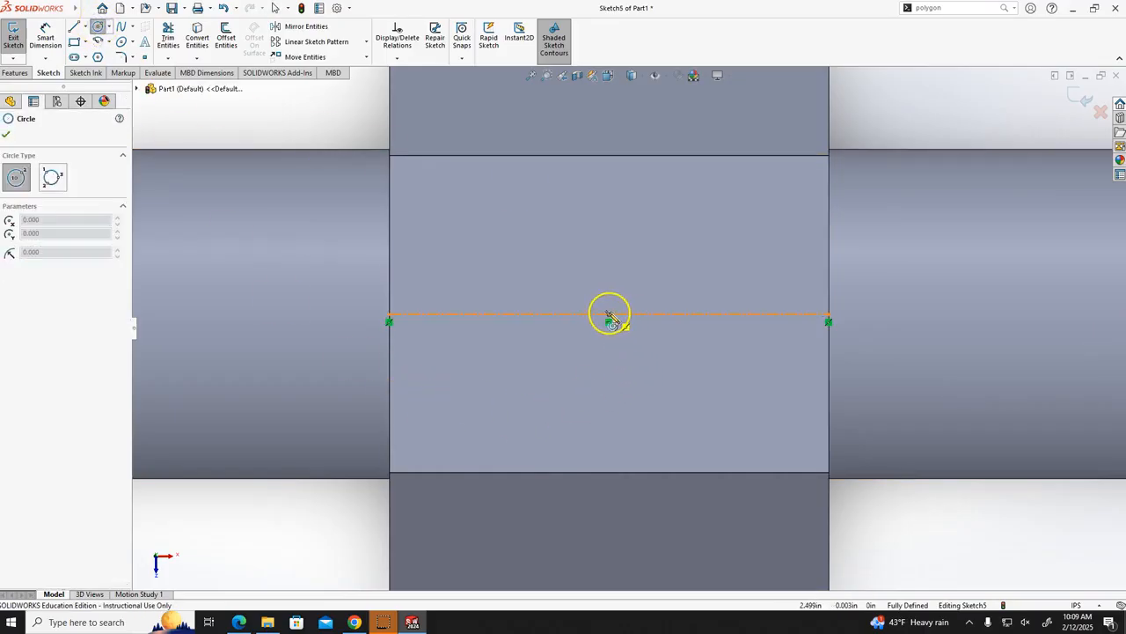
scroll(609, 317, down, 2)
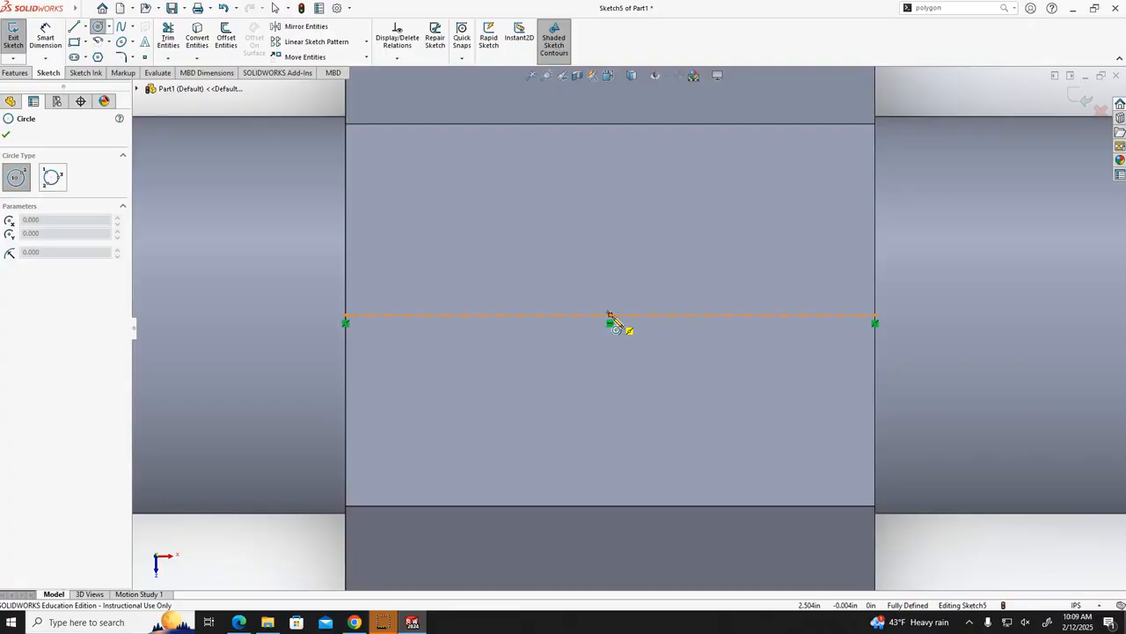
click(610, 315)
click(648, 400)
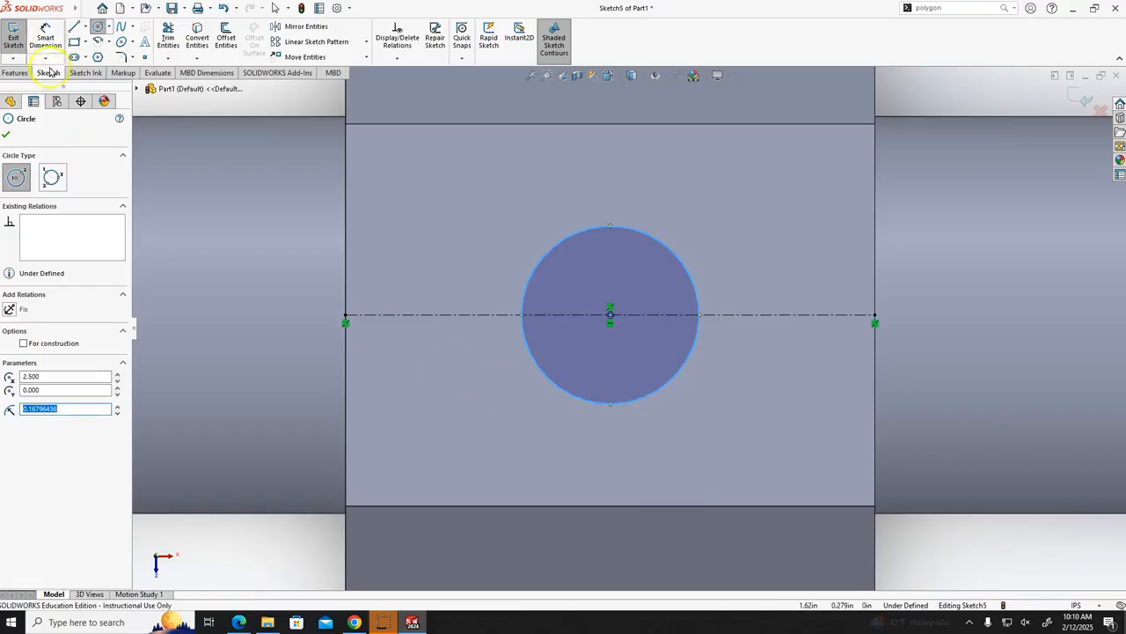
- Dimension the circle on the hexagon's flat face to a diameter of 0.375 in
click(43, 40)
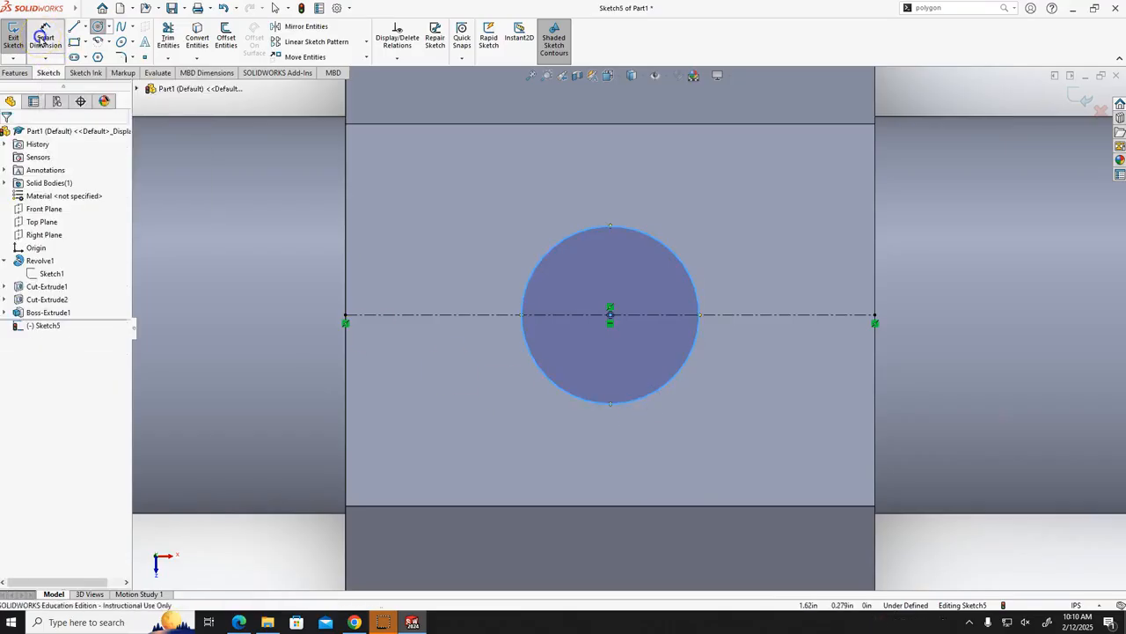
click(670, 250)
click(716, 206)
text(.375)
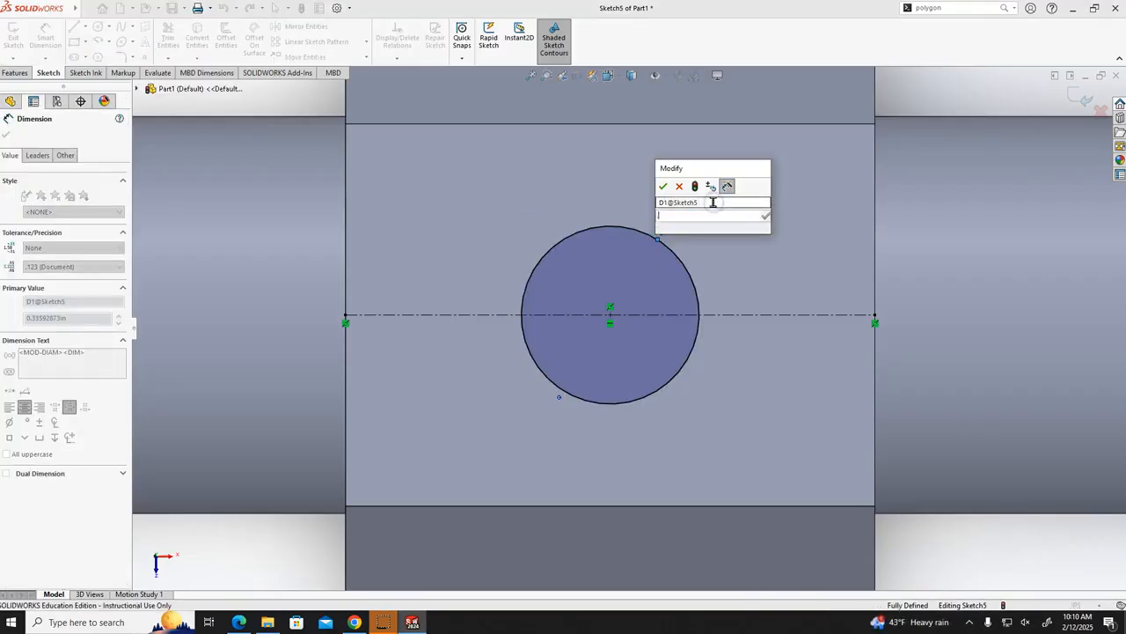
key(Return)
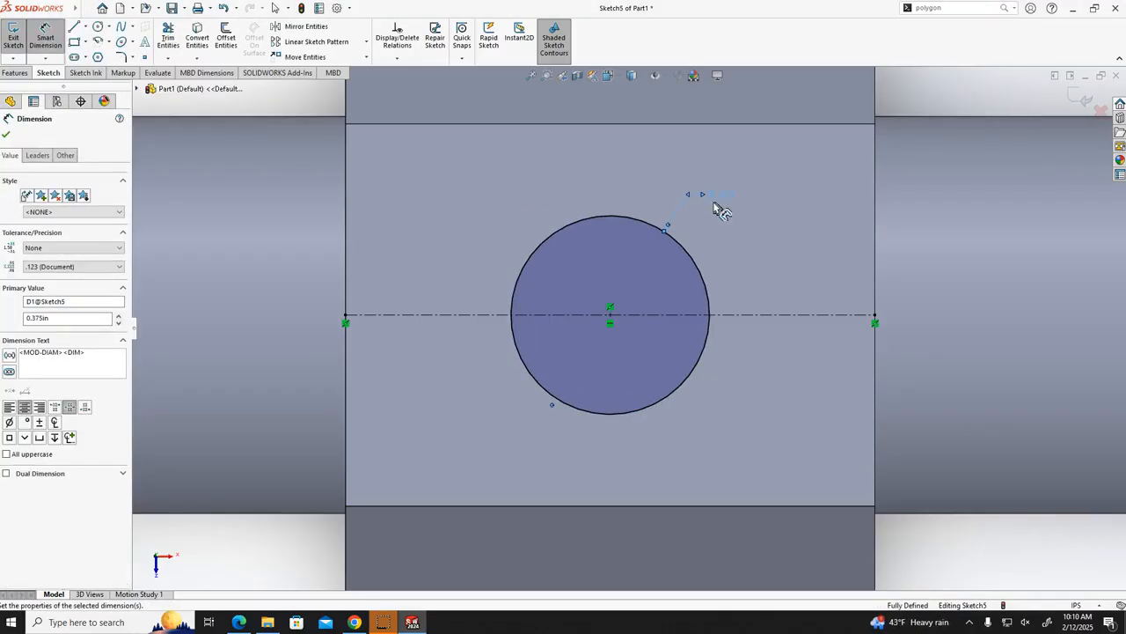
scroll(883, 425, up, 4)
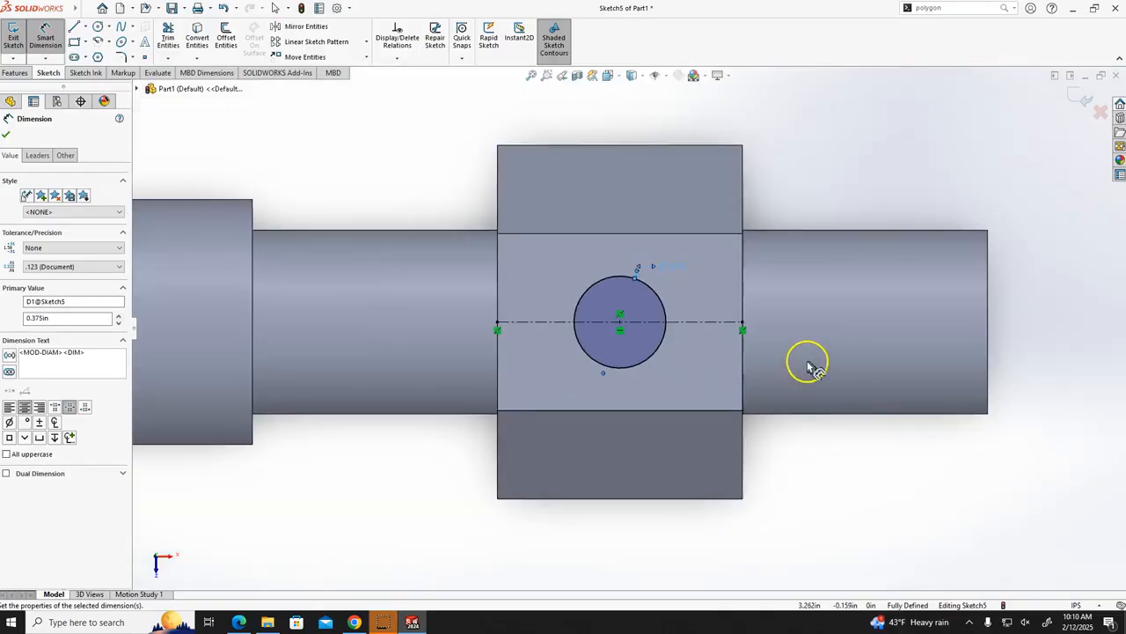
click(828, 524)
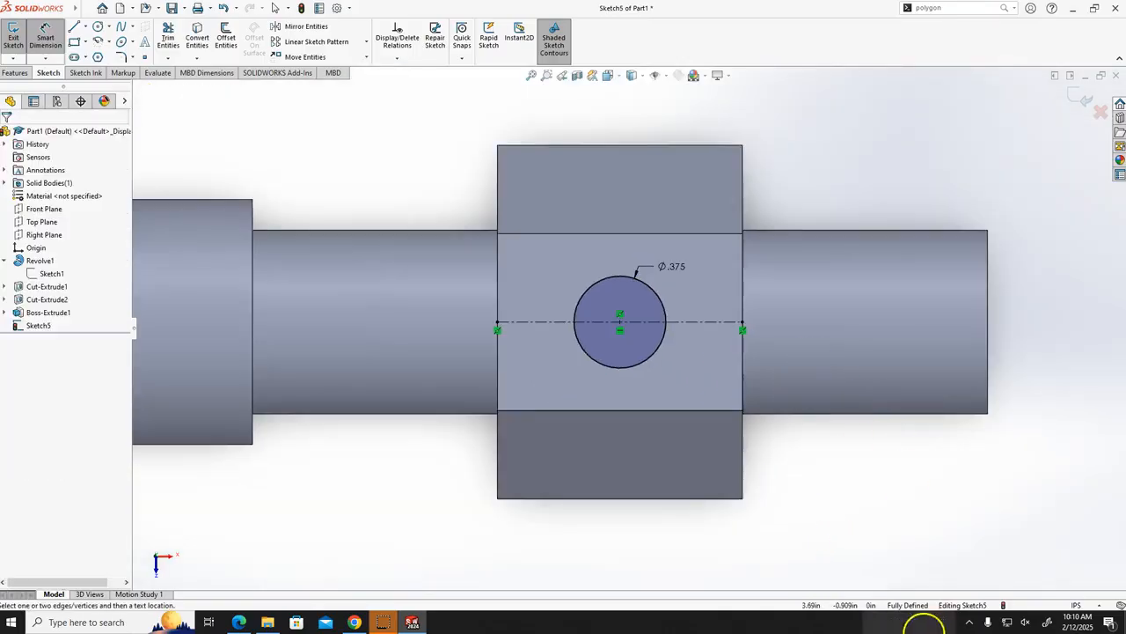
- Extrude-cut the 0.375 in circle with the Up To Surface end condition, ending at the cylindrical face of the shaft's keyed bore
click(15, 72)
click(171, 32)
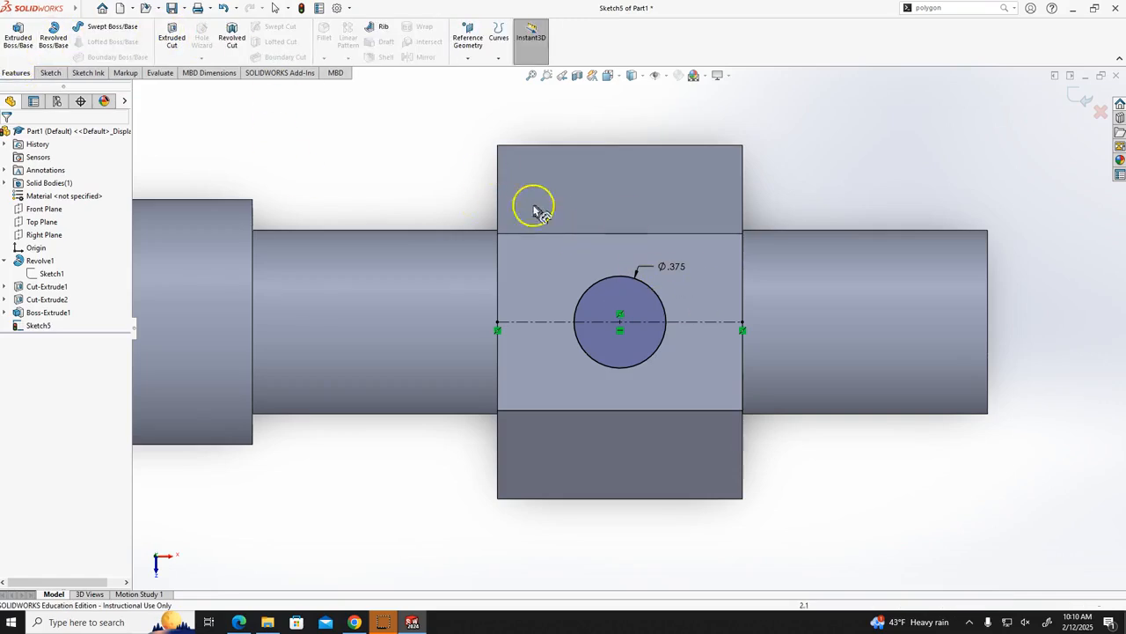
click(171, 39)
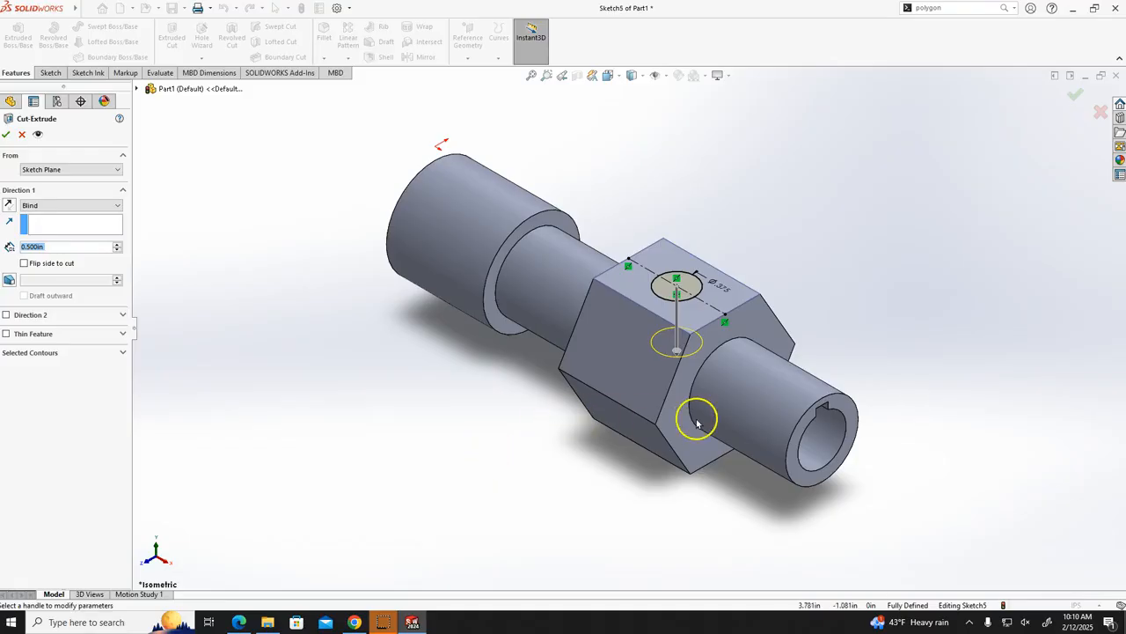
middle_drag(470, 380, 407, 276)
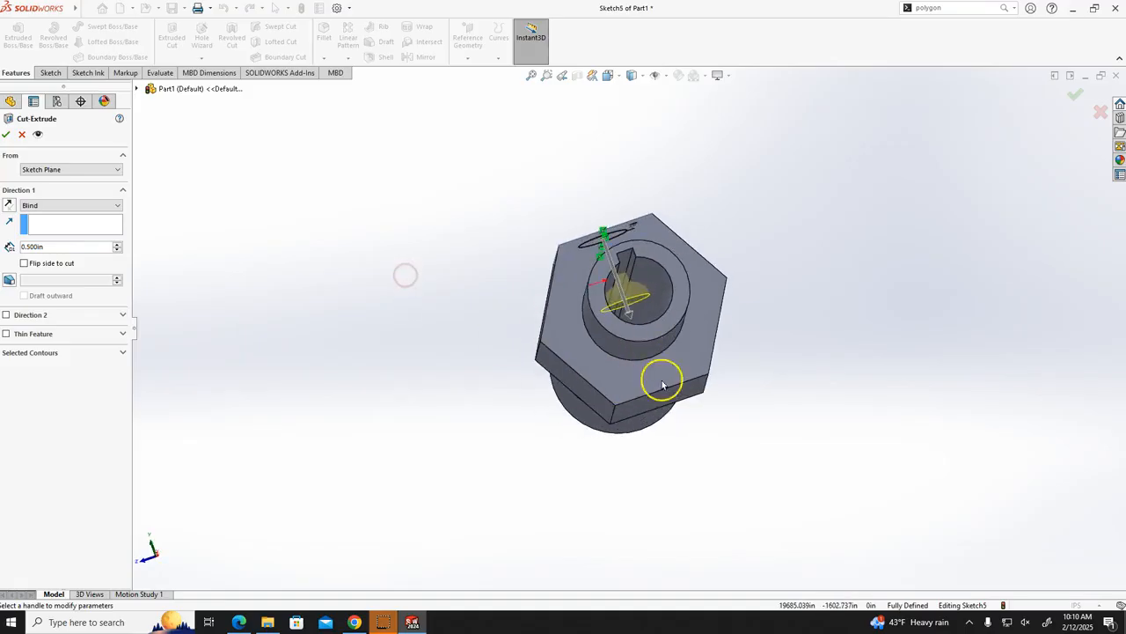
middle_drag(716, 475, 770, 406)
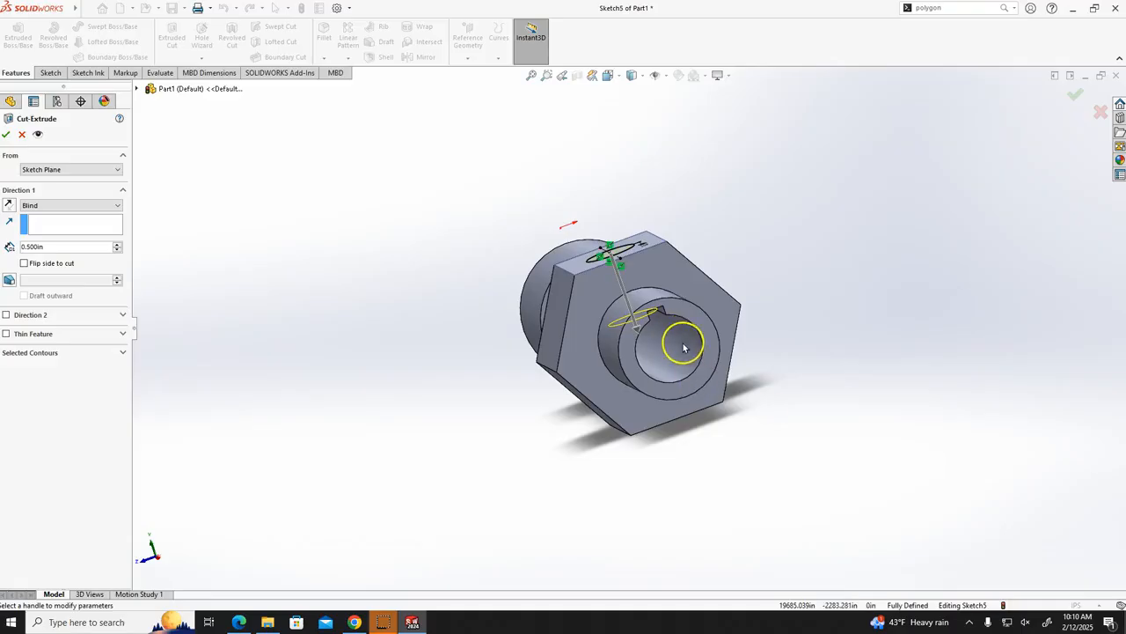
scroll(679, 341, down, 3)
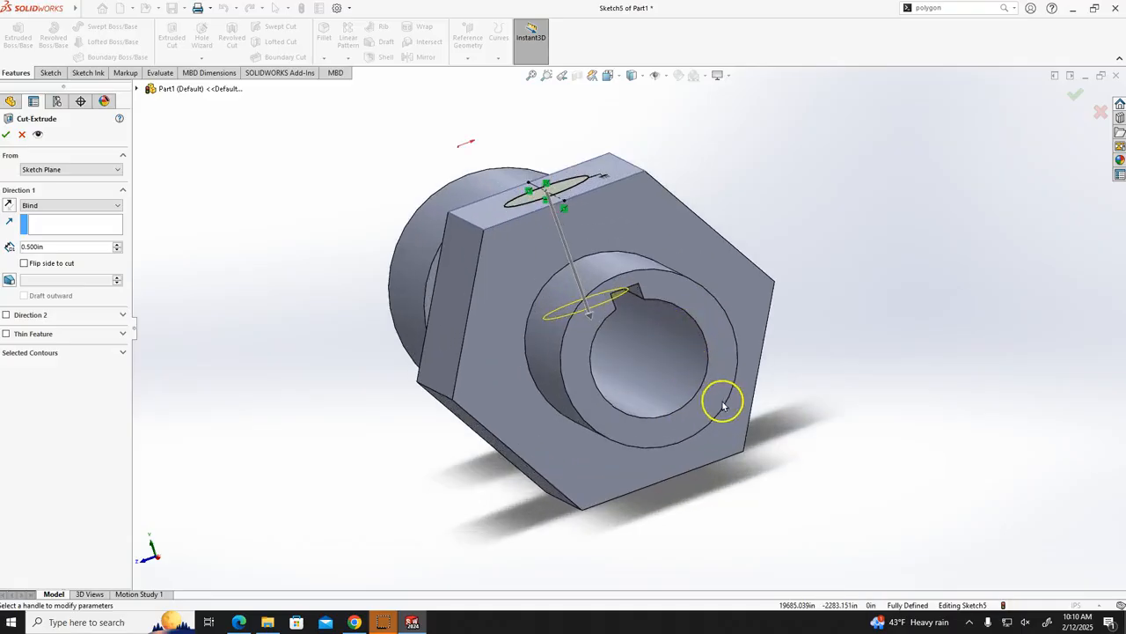
click(110, 206)
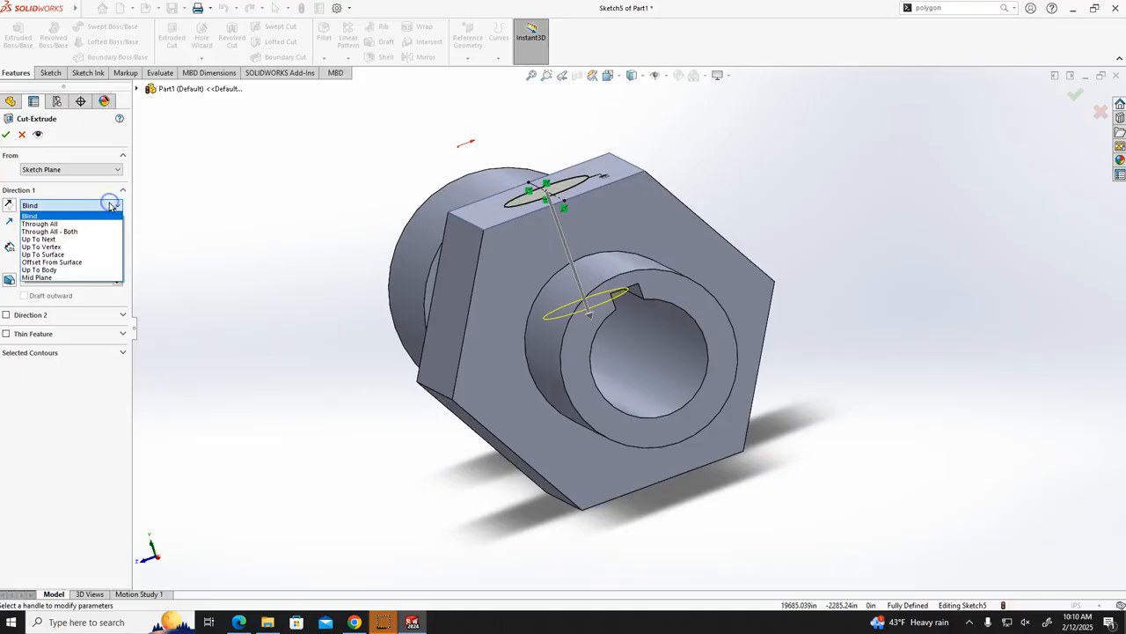
click(70, 256)
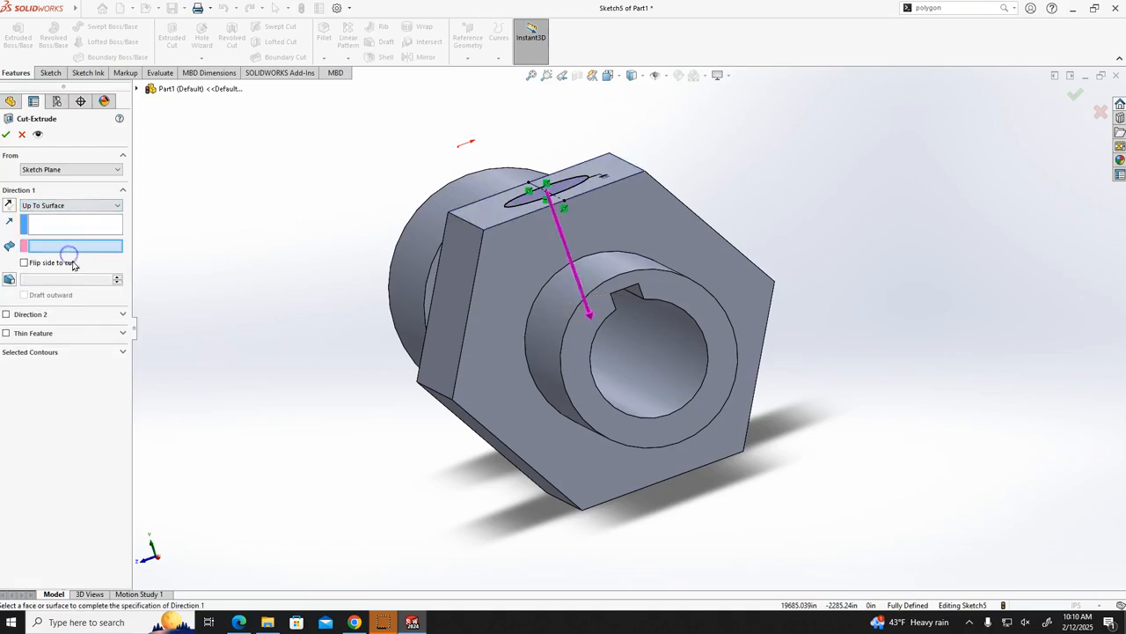
mouse_move(820, 491)
middle_down()
mouse_move(786, 465)
mouse_move(812, 483)
middle_up()
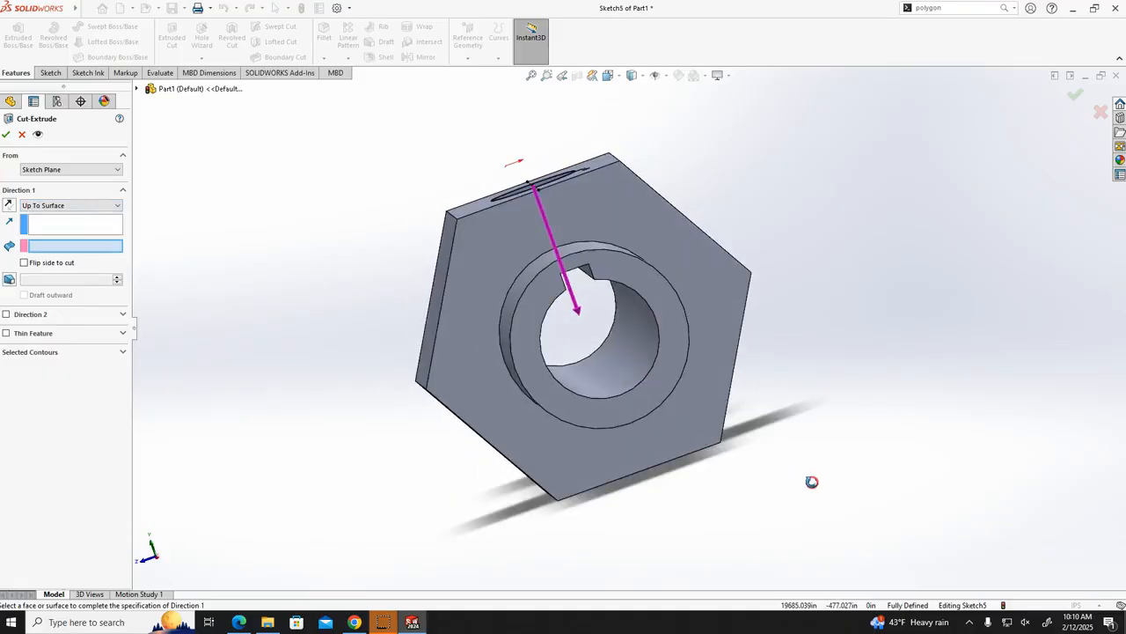
click(635, 346)
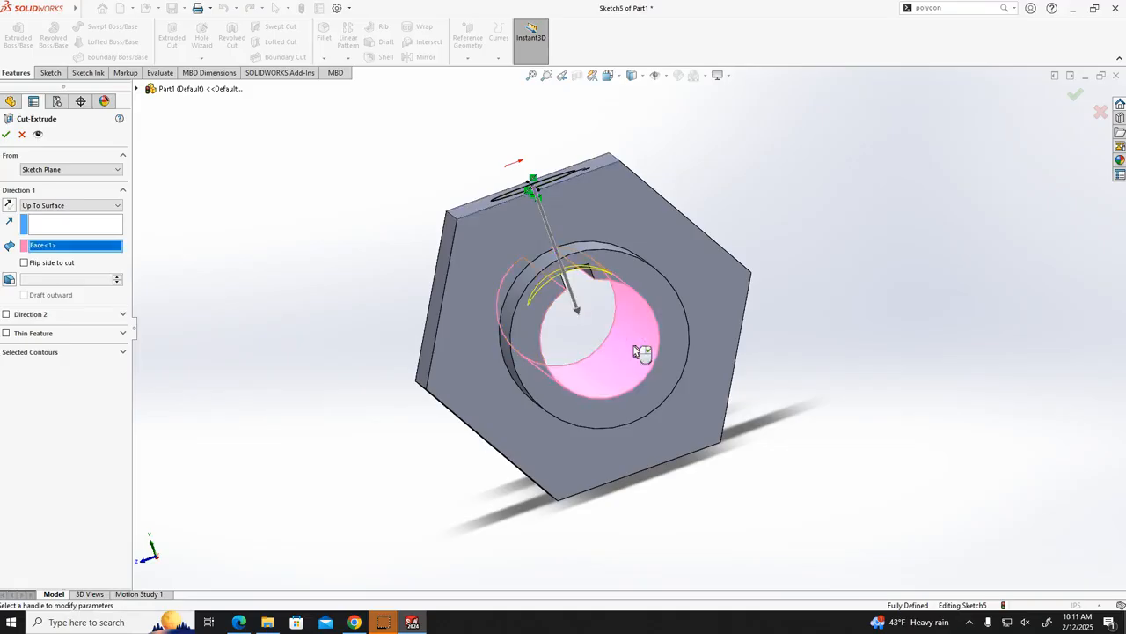
middle_drag(777, 377, 781, 351)
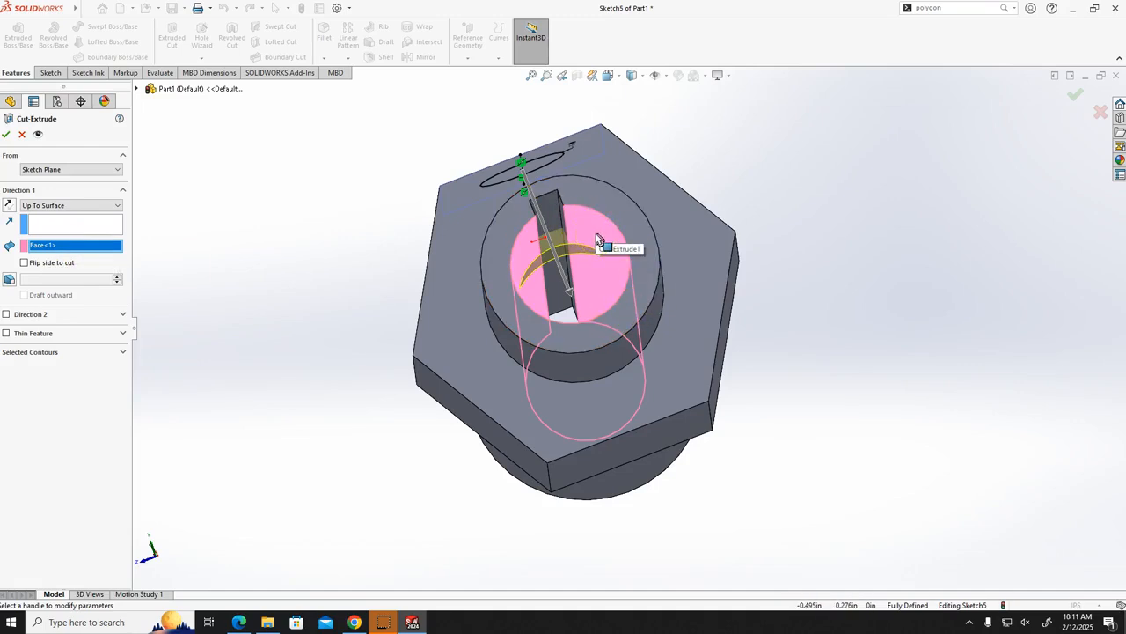
click(6, 134)
- Examine the new bore in the hexagon's flat face from several angles, and check the 3/8 inch bore instructions in the PDF
middle_drag(830, 302, 898, 547)
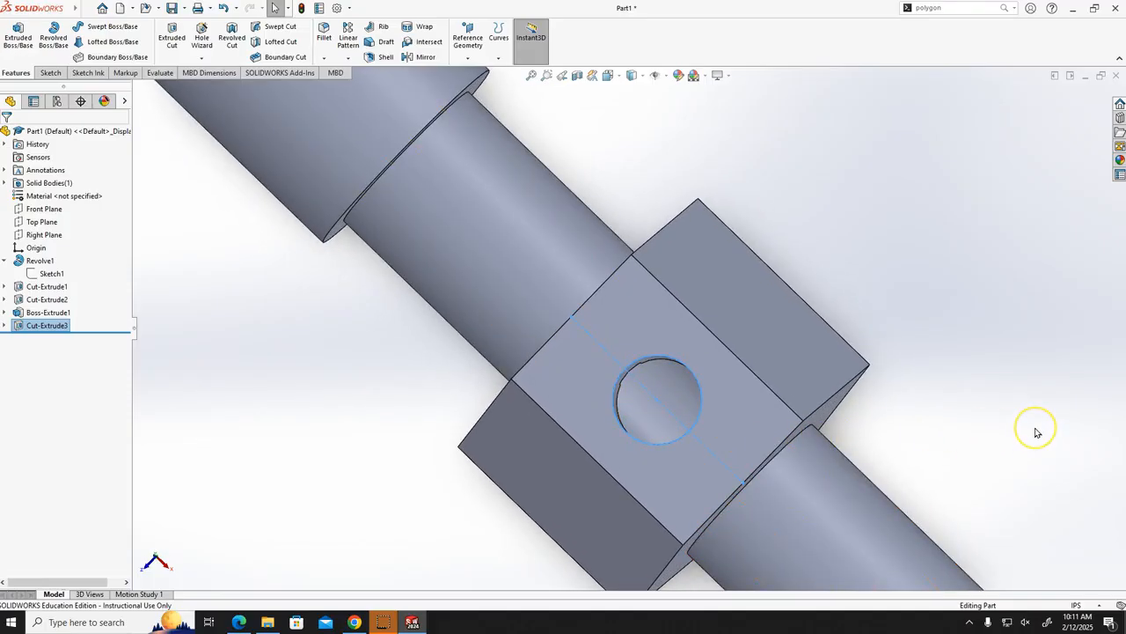
middle_drag(1037, 427, 1036, 241)
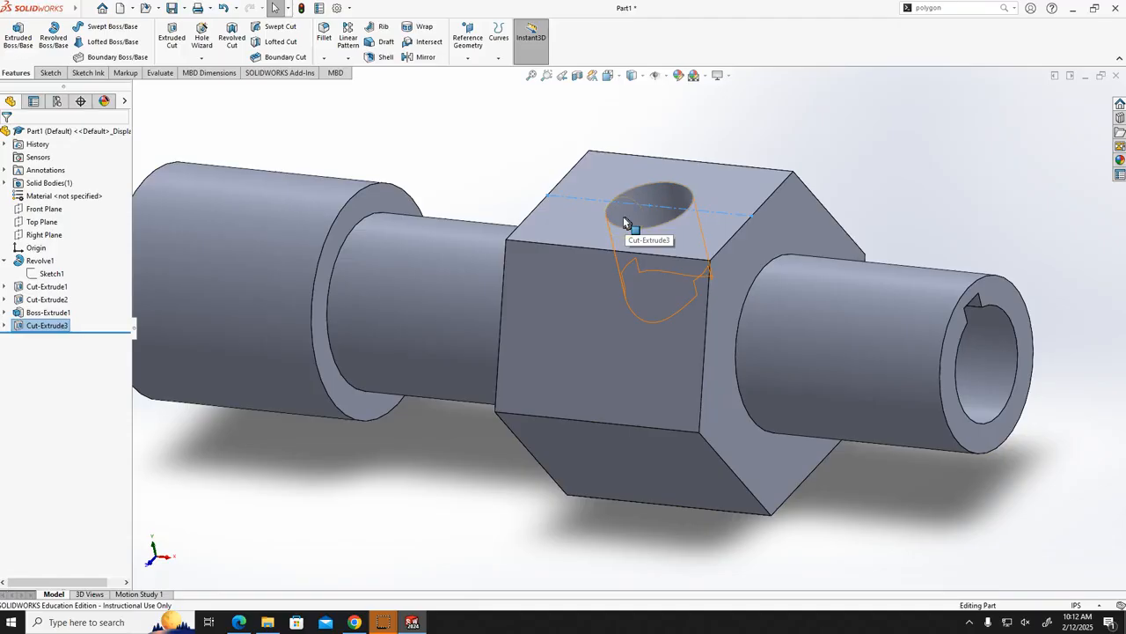
click(238, 618)
scroll(261, 365, up, 3)
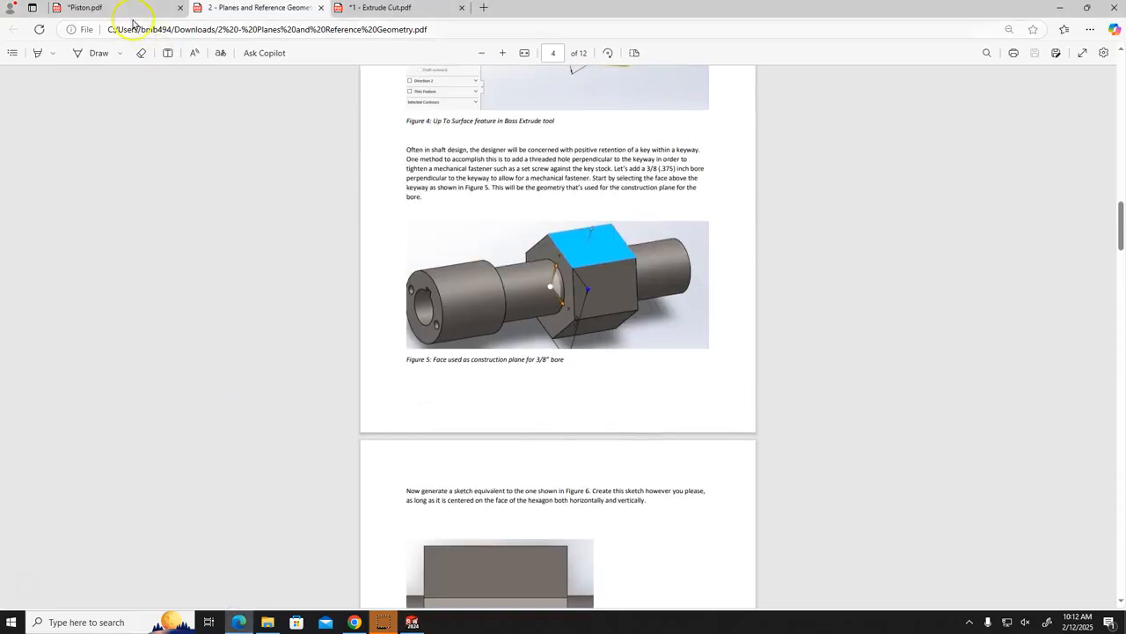
- Switch to the course files in Chrome and look through the Assignment Videos folder
click(353, 622)
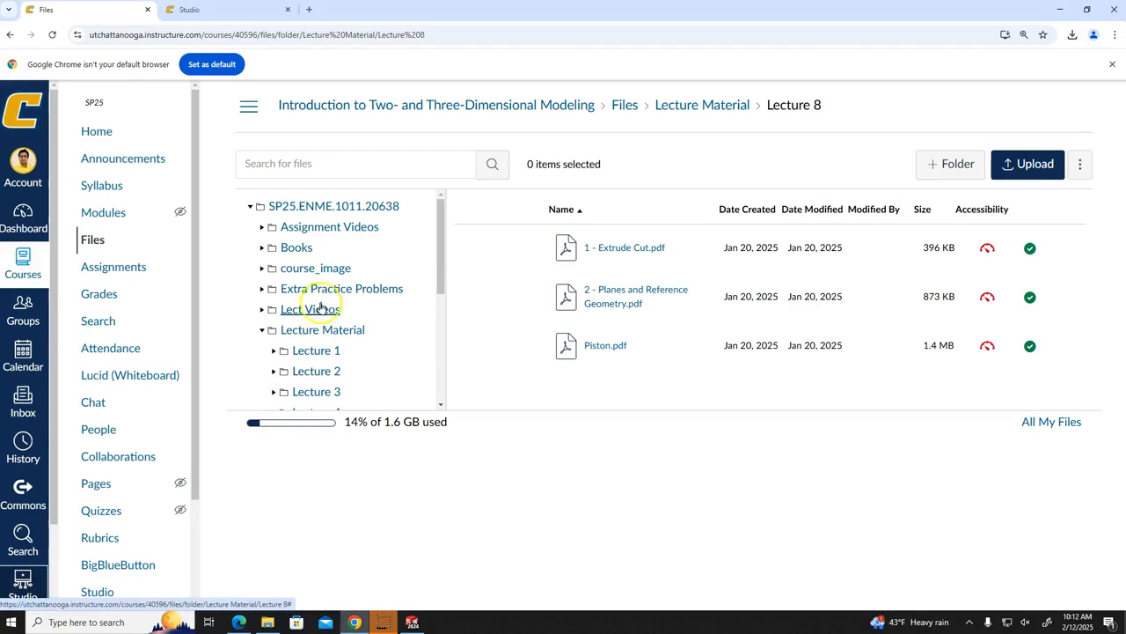
click(327, 226)
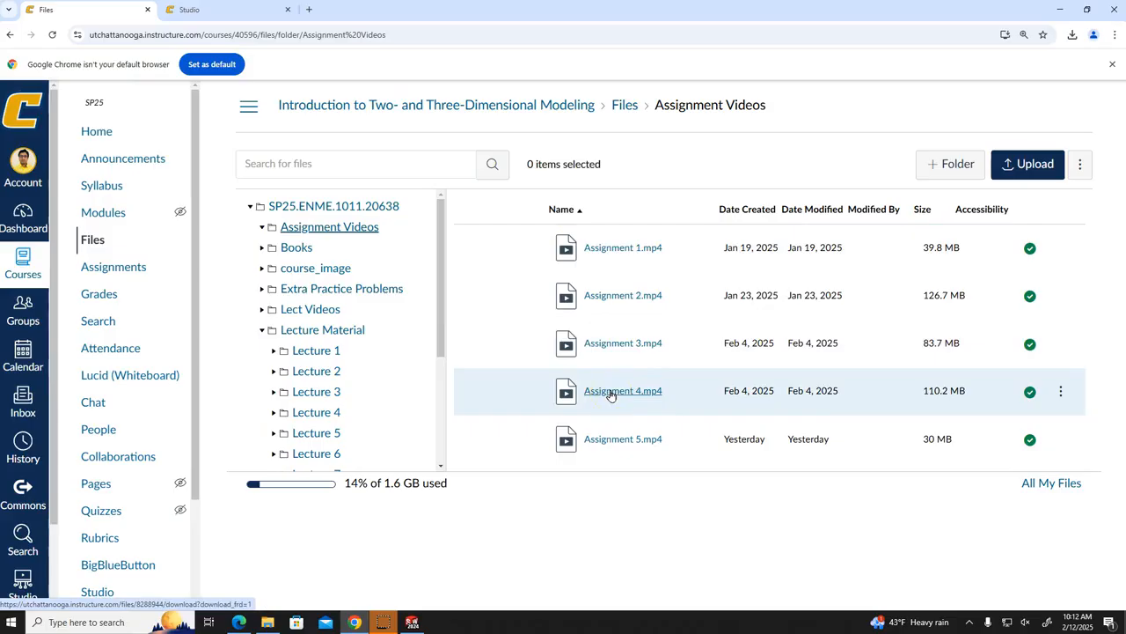
drag(441, 337, 439, 306)
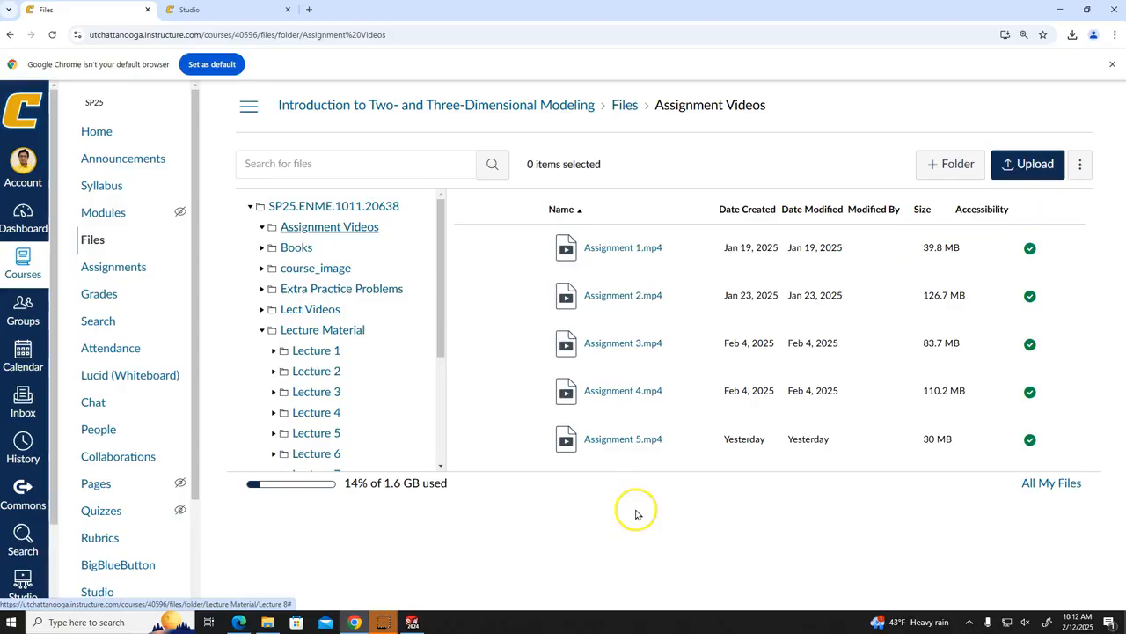
click(413, 622)
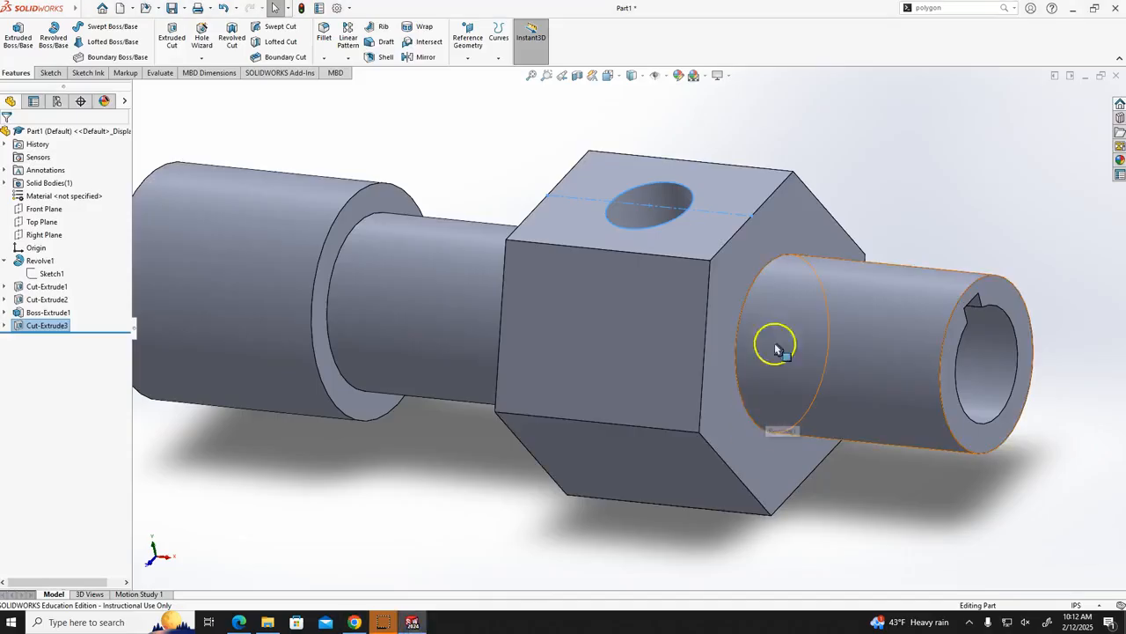
- Review the PDF from the Figure 5 bore instructions to the Figure 8 plane creation tool, and examine the keyway end of the shaft model
click(239, 618)
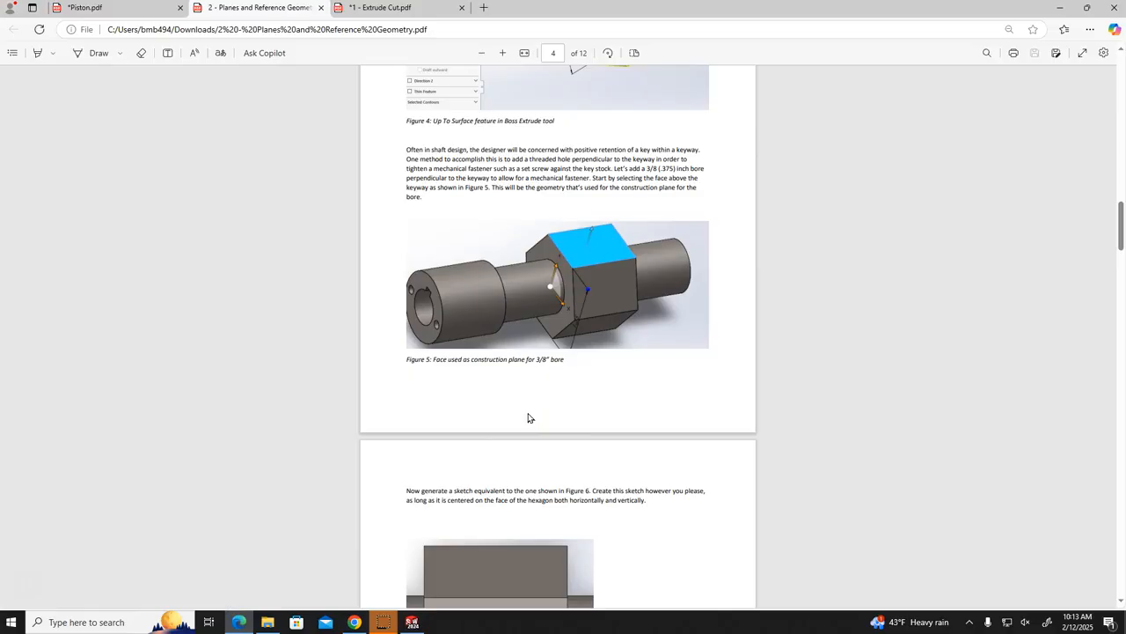
scroll(552, 352, down, 10)
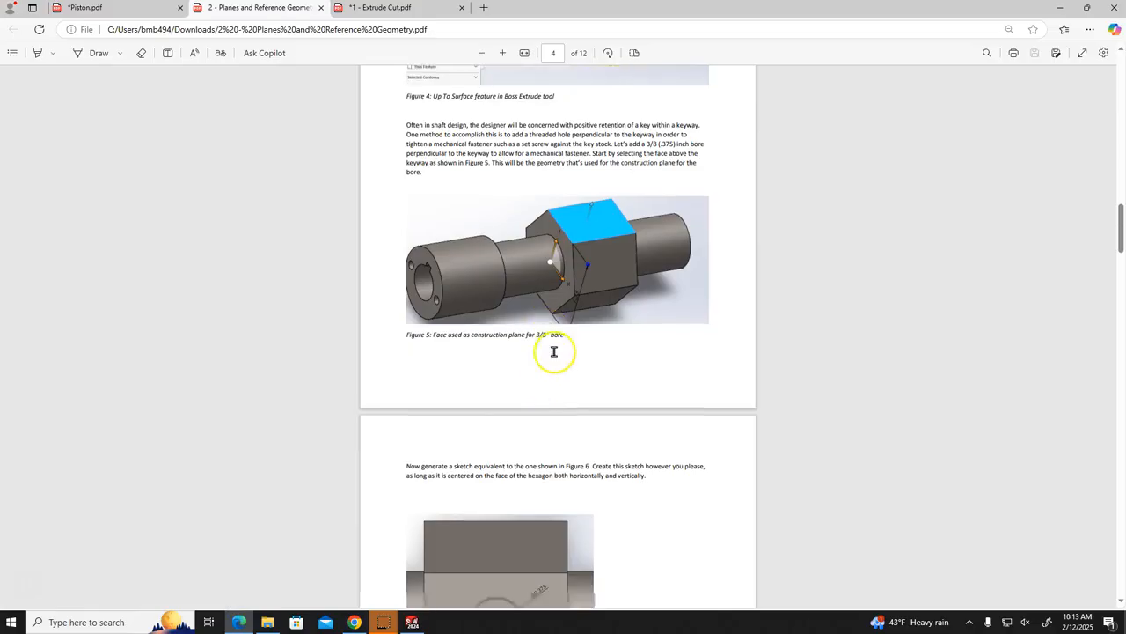
scroll(583, 358, down, 6)
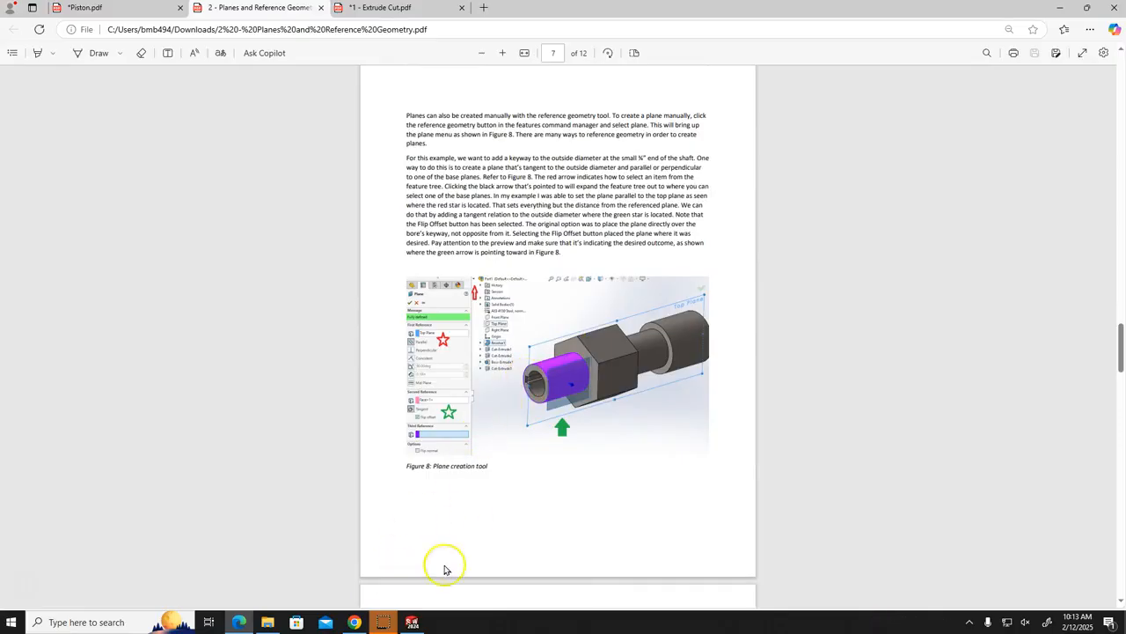
scroll(478, 491, up, 15)
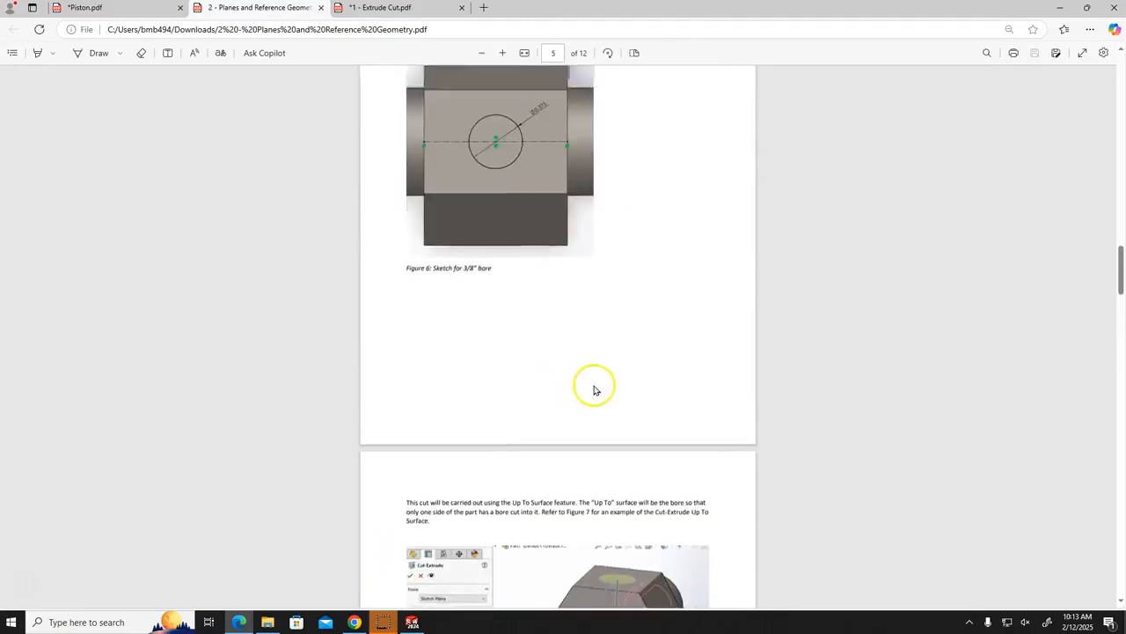
click(412, 622)
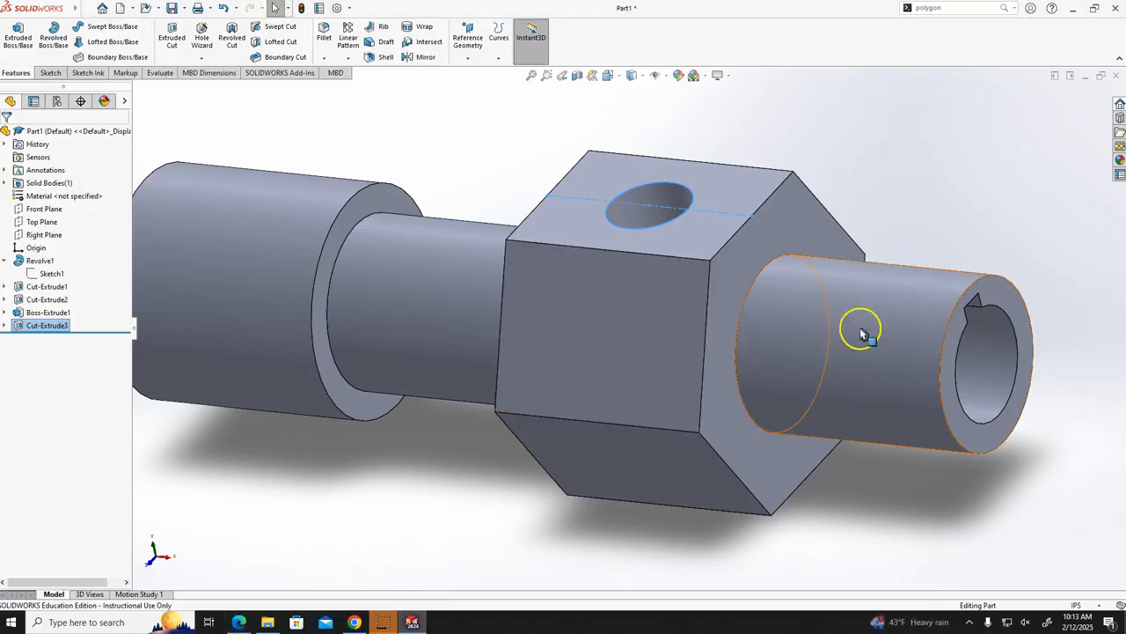
scroll(953, 319, up, 3)
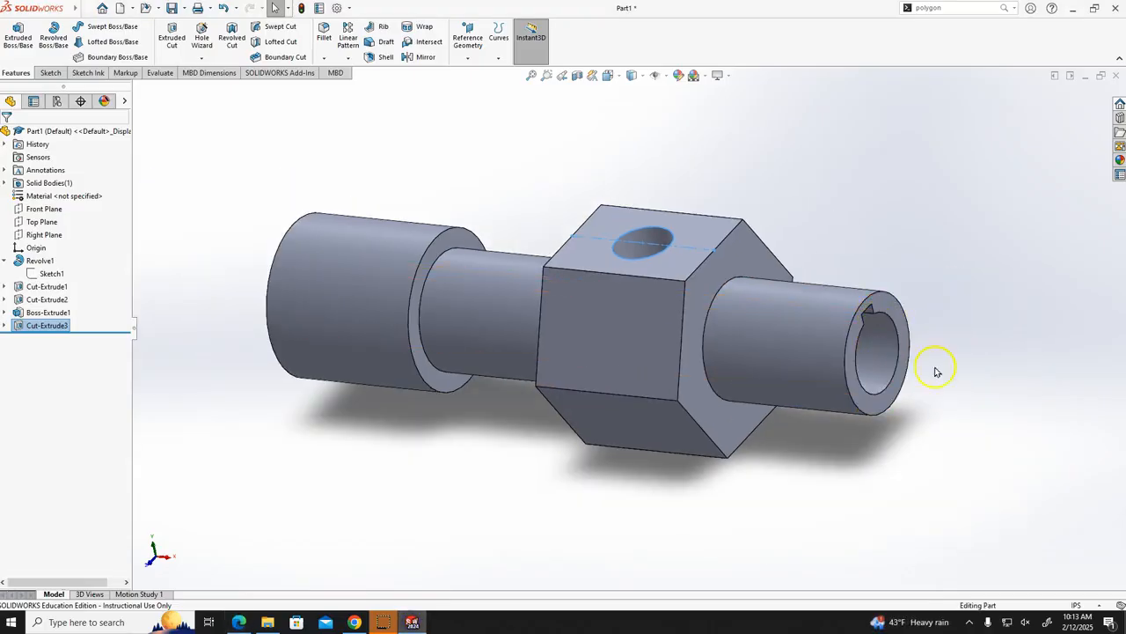
scroll(937, 368, up, 2)
middle_drag(945, 366, 871, 393)
middle_drag(575, 391, 573, 299)
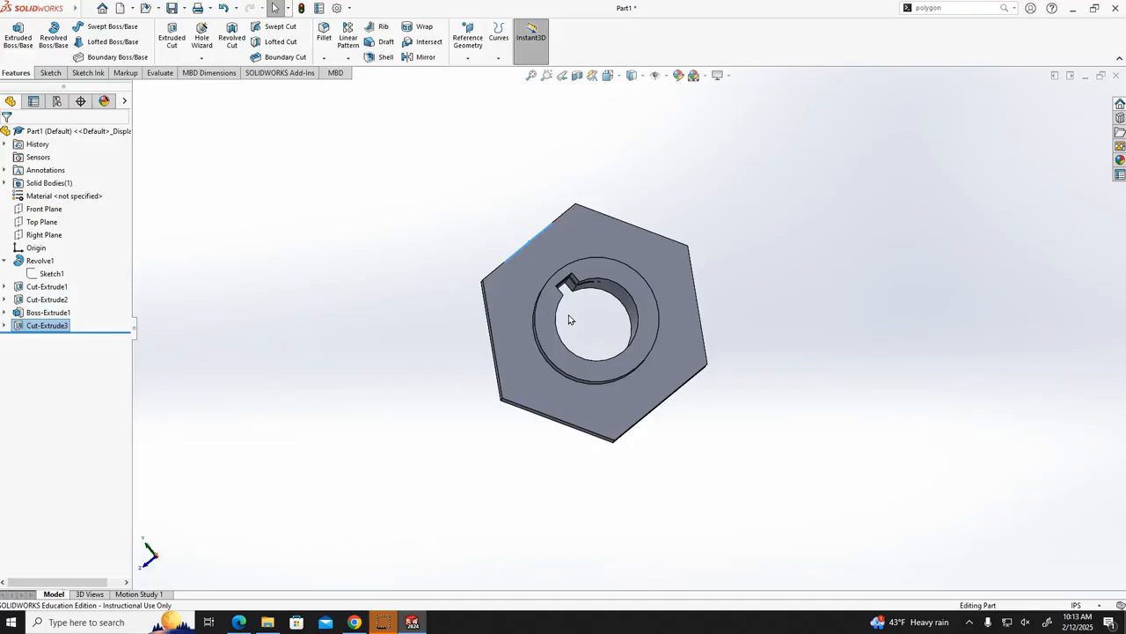
- Switch to Chrome, open Google in a new tab and search for "keyway"
click(354, 621)
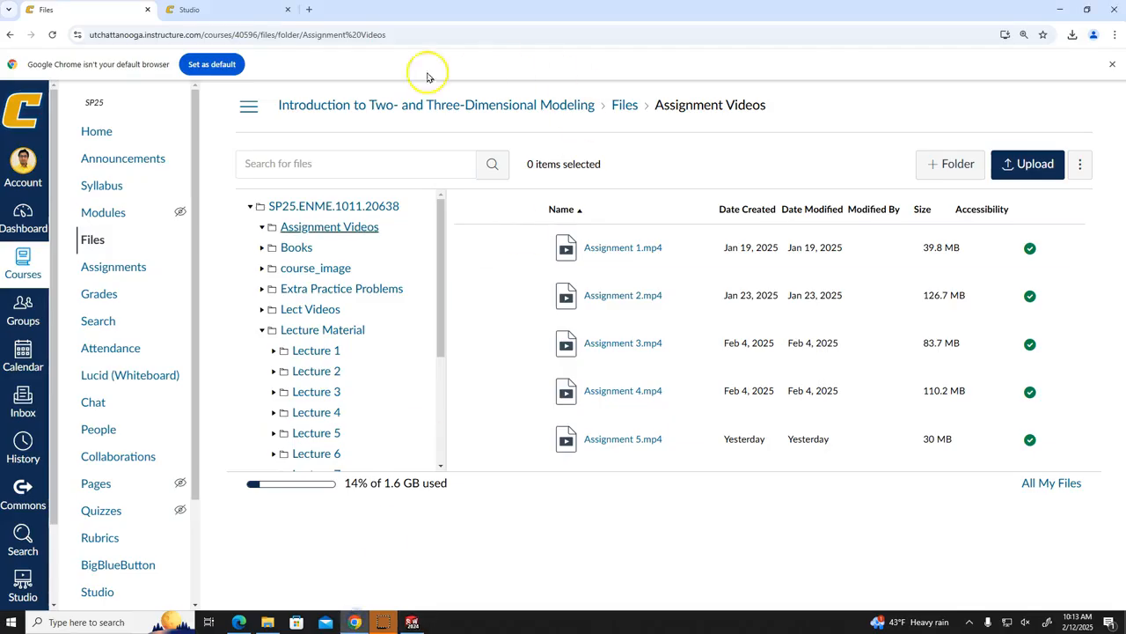
click(309, 10)
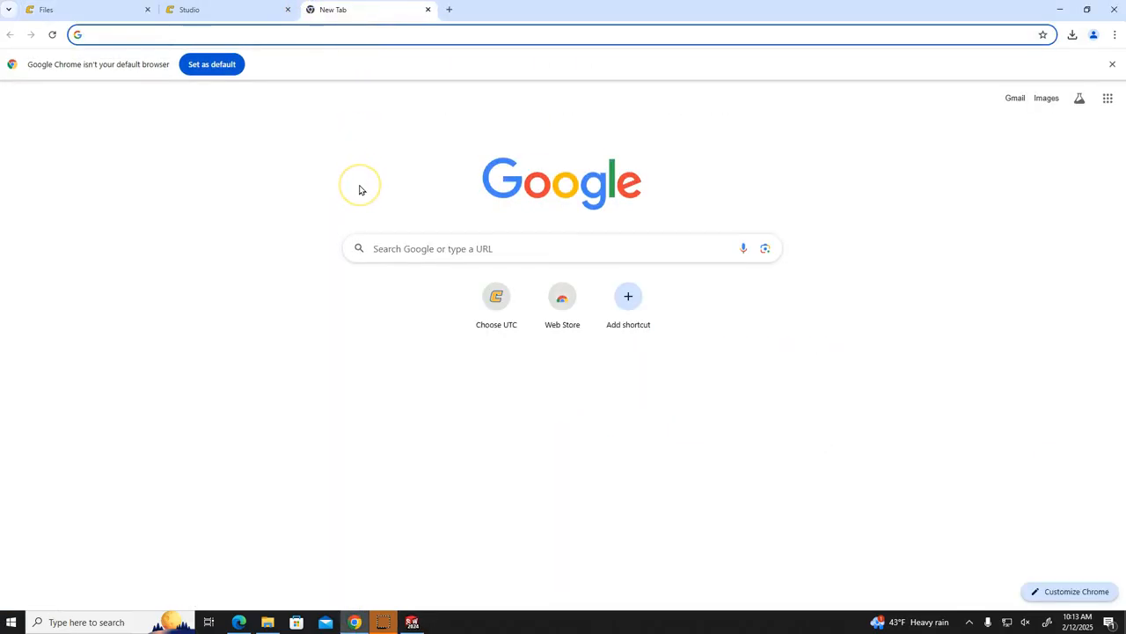
text(goo)
key(Return)
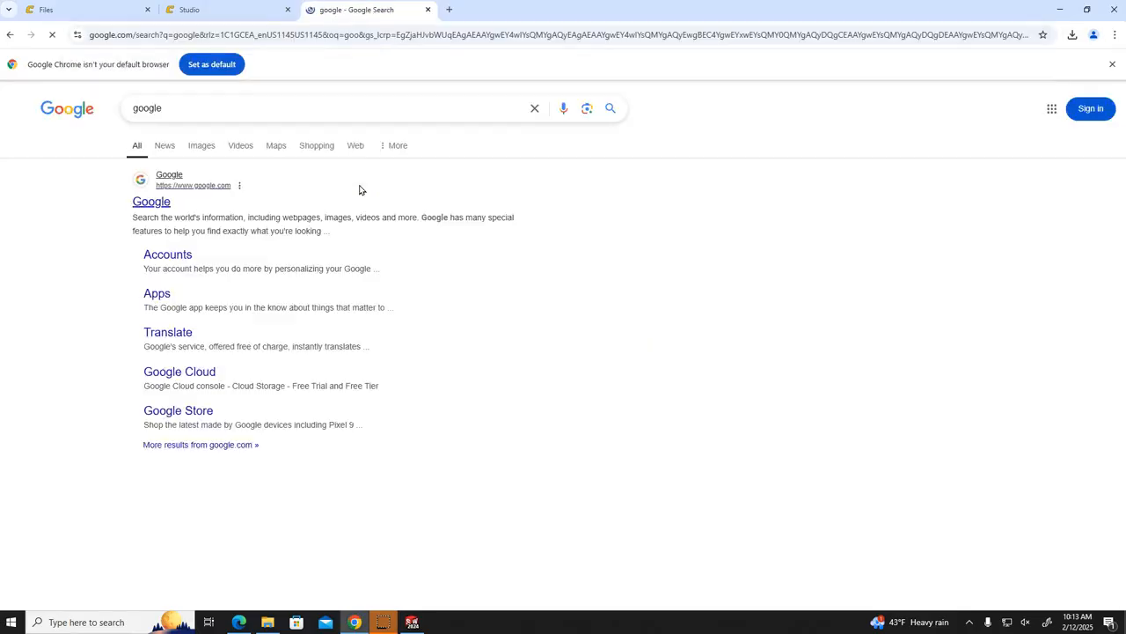
click(153, 199)
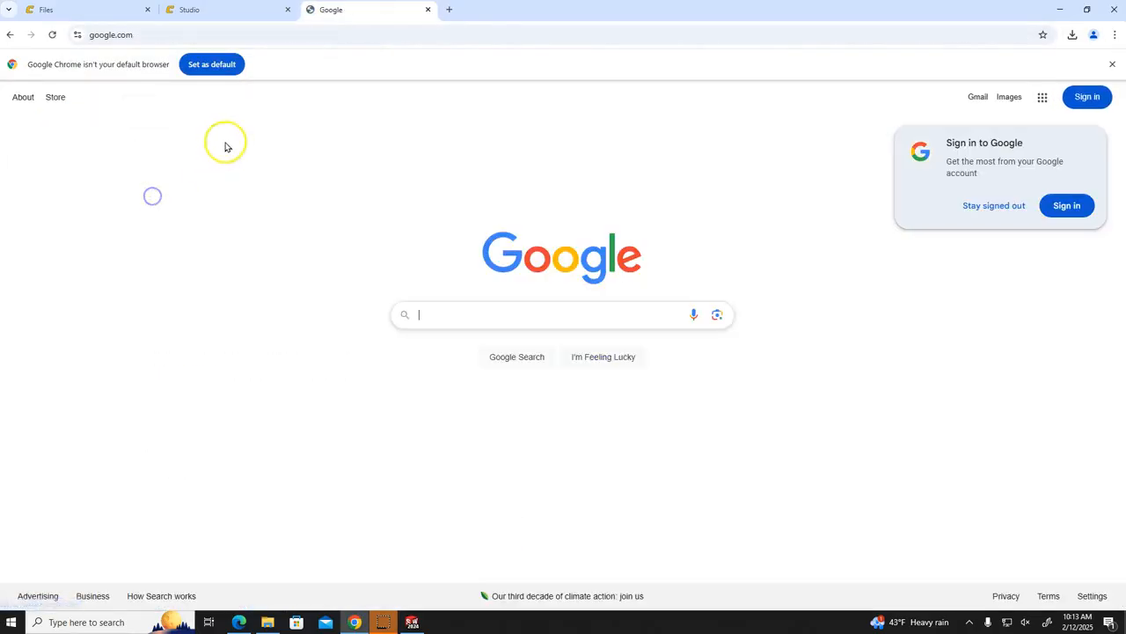
click(451, 308)
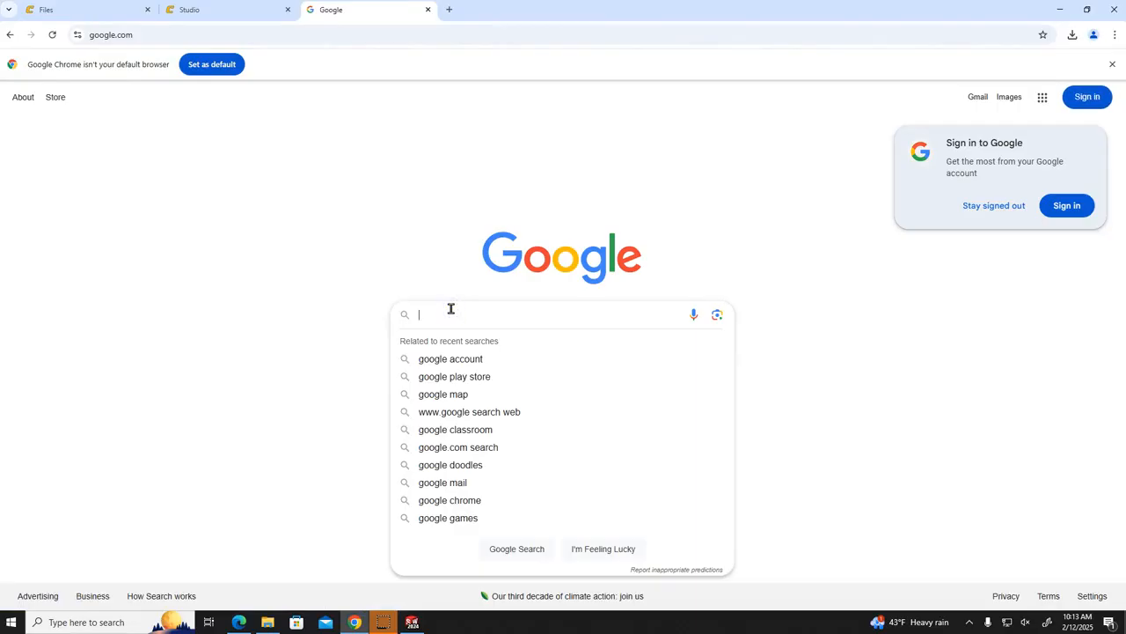
text(key)
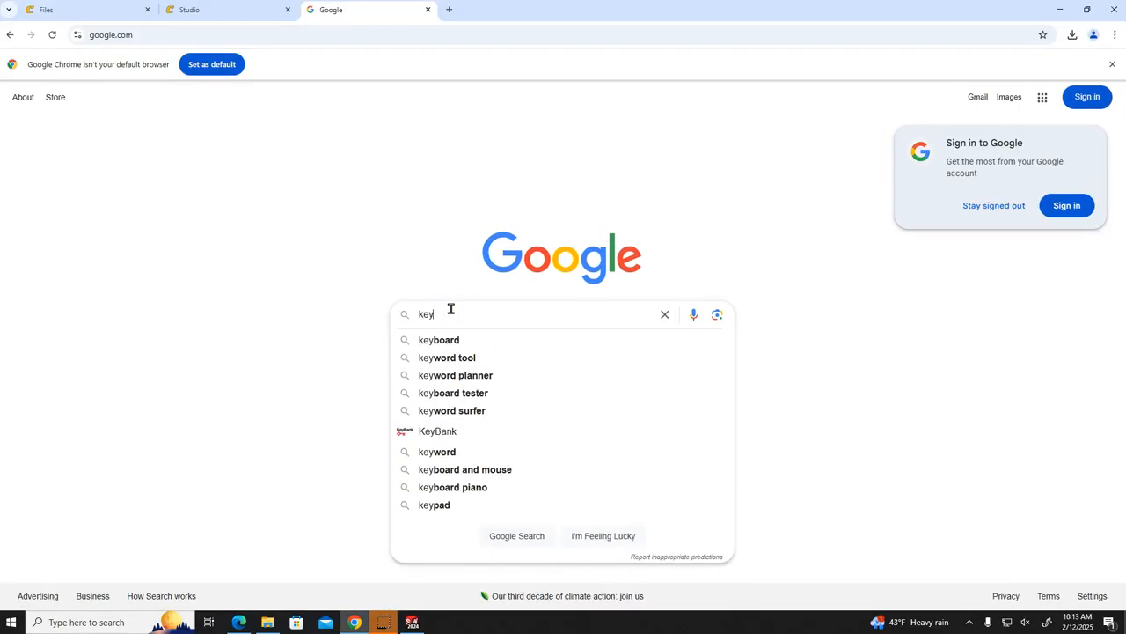
text(way)
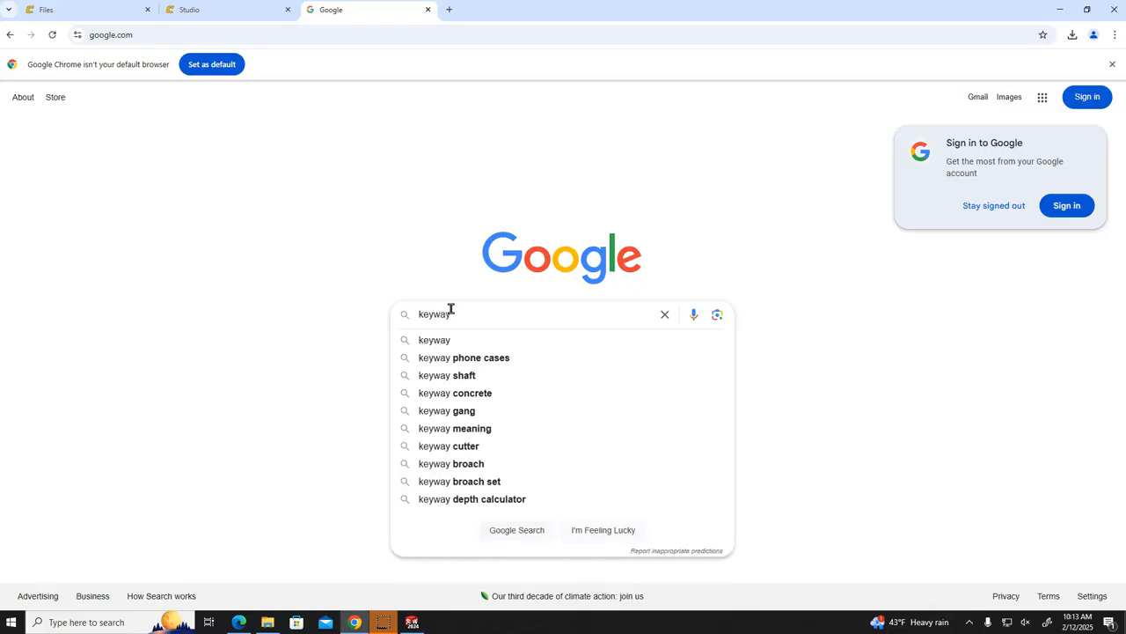
key(Return)
- Open the Climax Metal Products article behind the Keyed Joint Nomenclature picture and enlarge it to study the key, keyseat and keyway
click(646, 319)
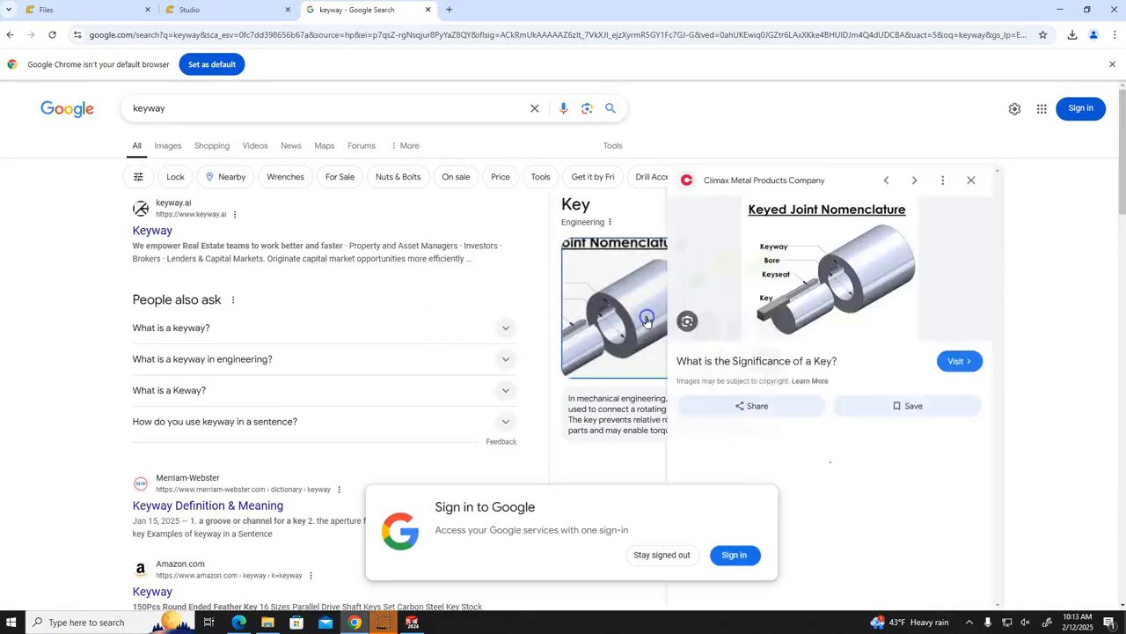
click(718, 303)
scroll(239, 262, down, 1)
scroll(240, 361, up, 1)
ctrl+scroll(240, 361, up, 4)
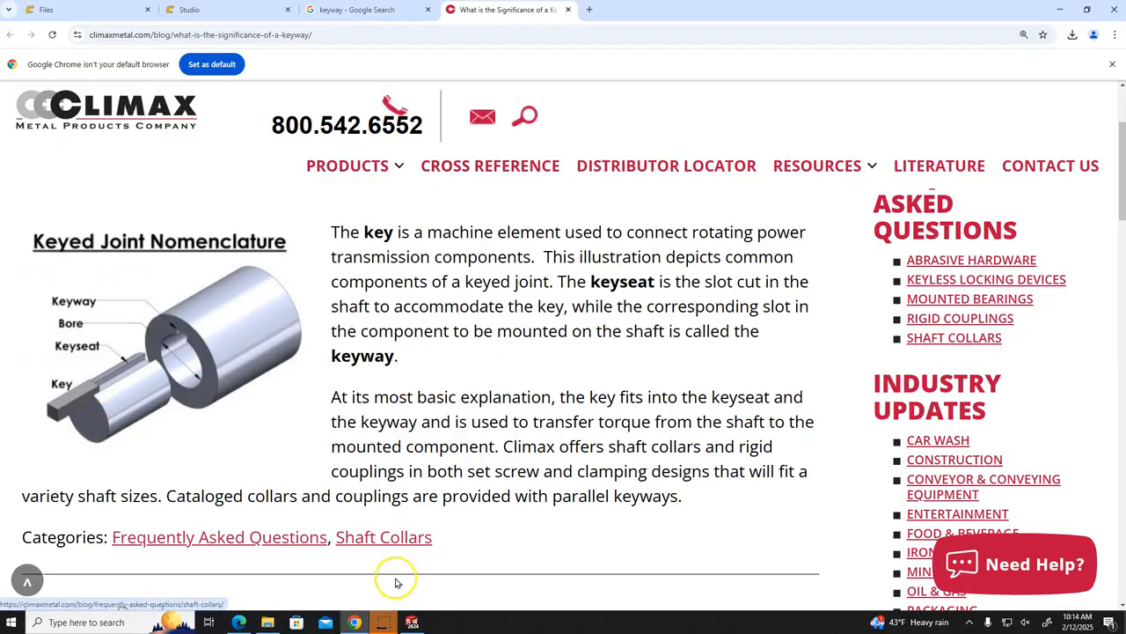
- Switch back to SOLIDWORKS and examine the internal keyway and the outer cylindrical face at the shaft's narrow end
click(417, 620)
middle_drag(726, 254, 831, 253)
middle_drag(863, 317, 826, 377)
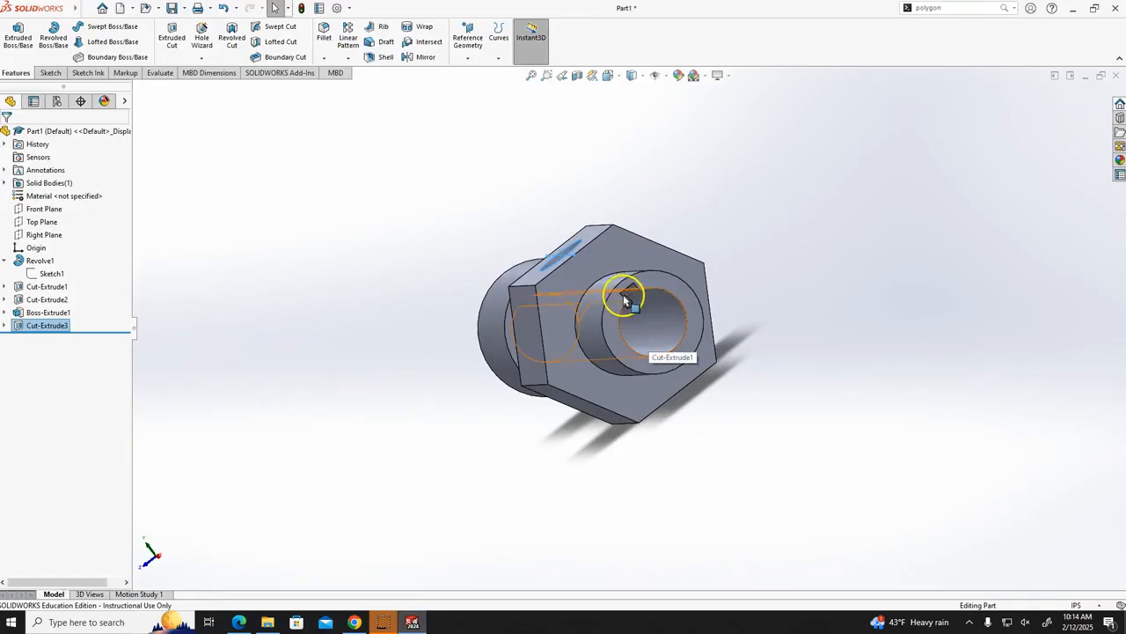
mouse_move(811, 303)
middle_down()
mouse_move(784, 329)
mouse_move(797, 382)
middle_up()
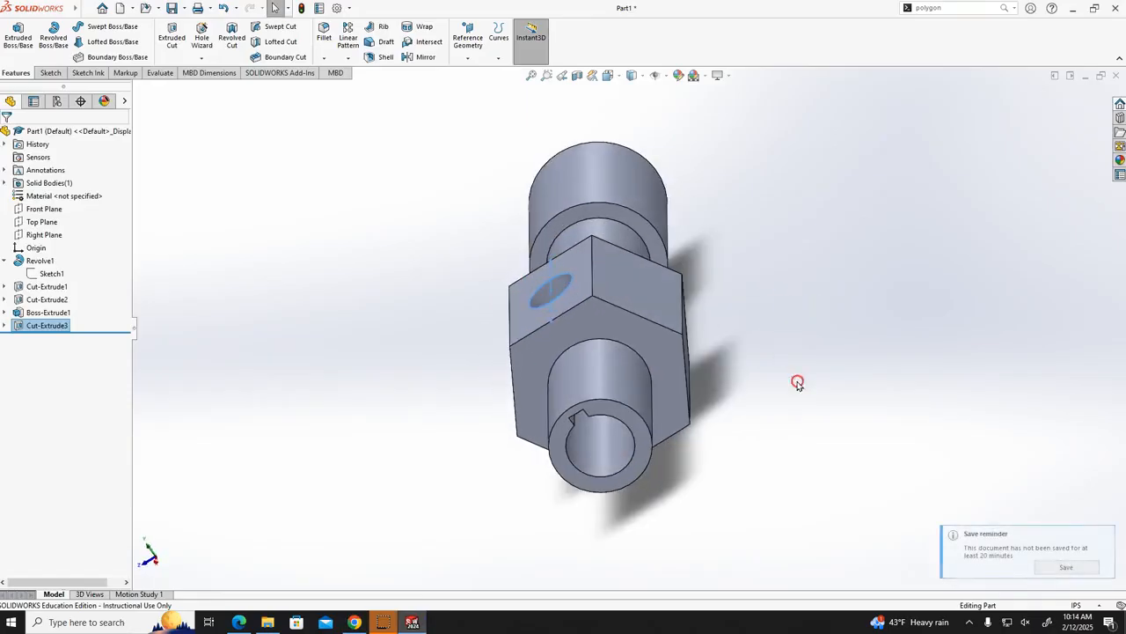
click(624, 383)
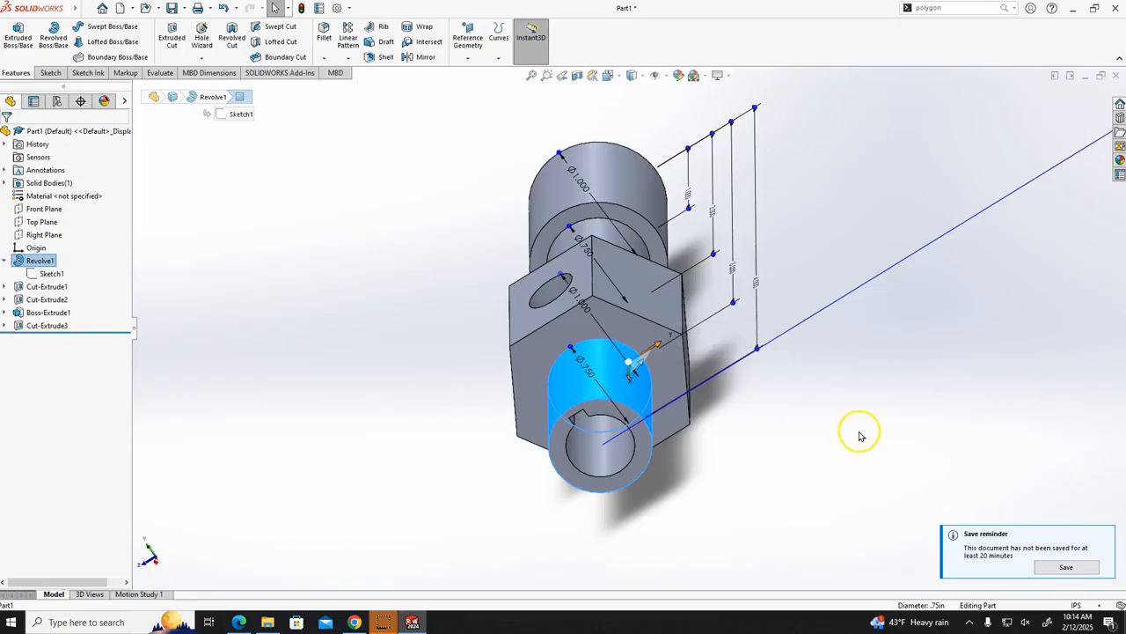
middle_drag(822, 463, 807, 298)
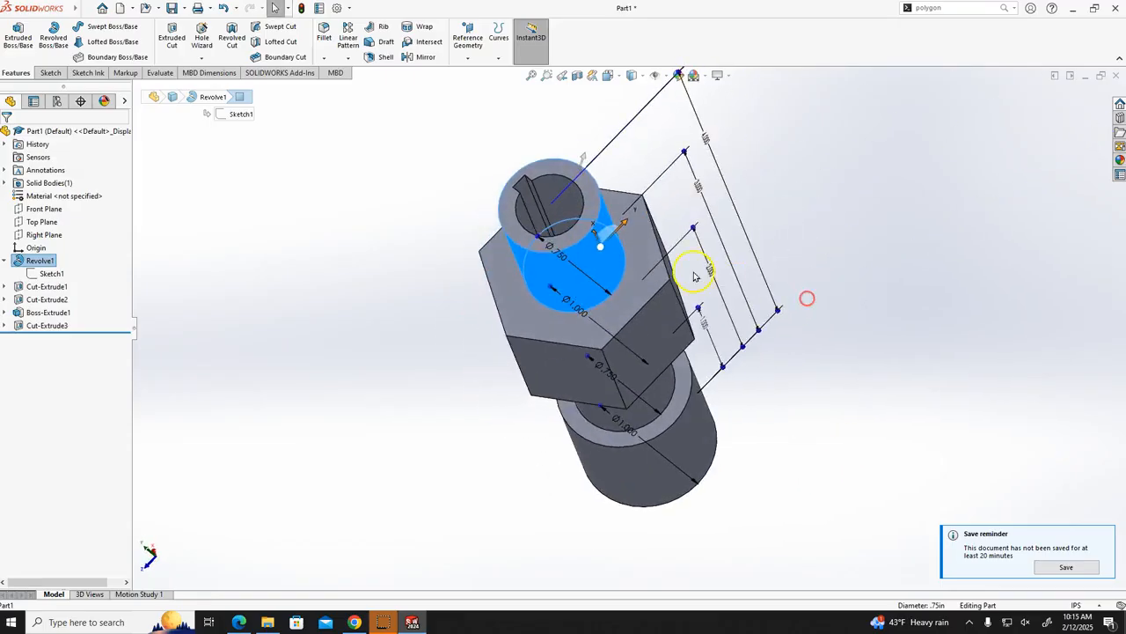
- Switch to the planes and reference geometry PDF and review the external keyway instructions through Figure 10
click(246, 618)
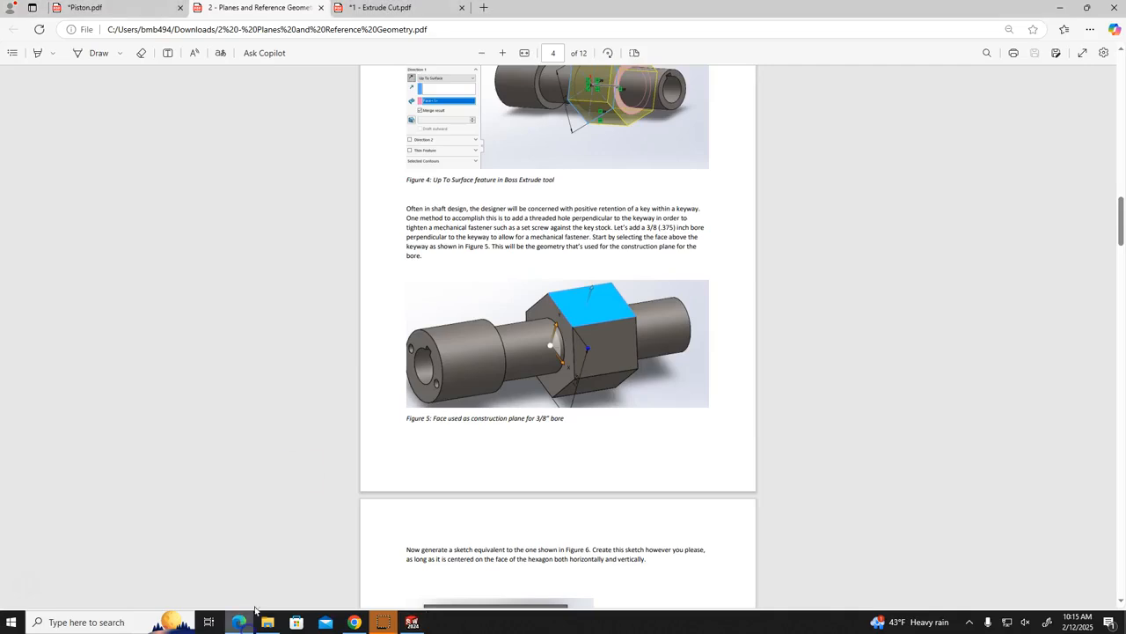
scroll(440, 332, down, 15)
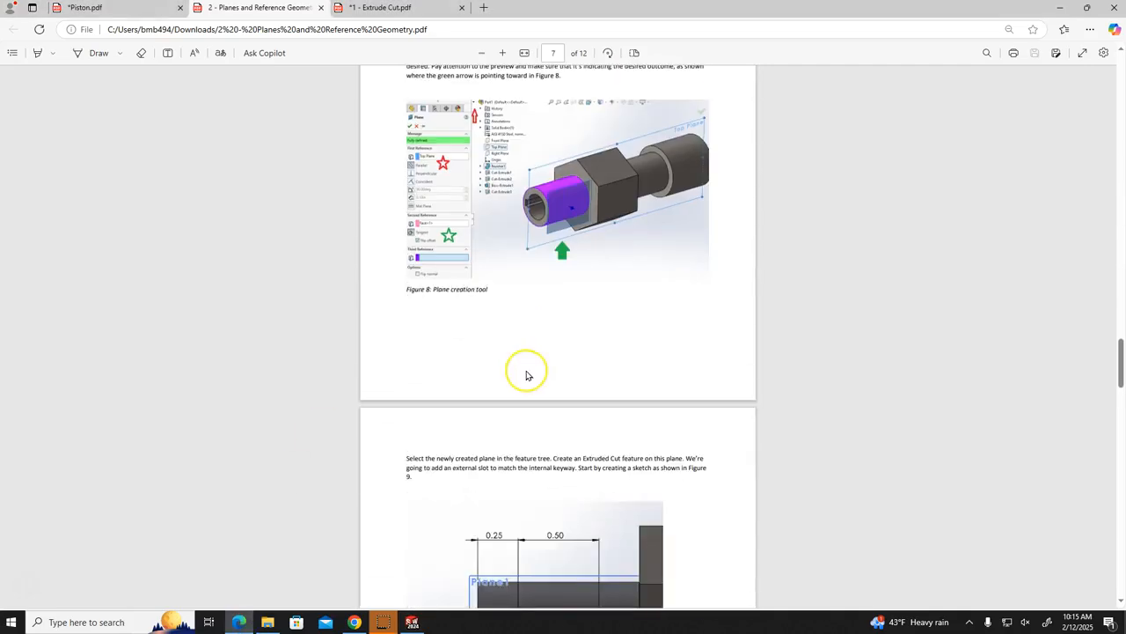
scroll(526, 375, down, 8)
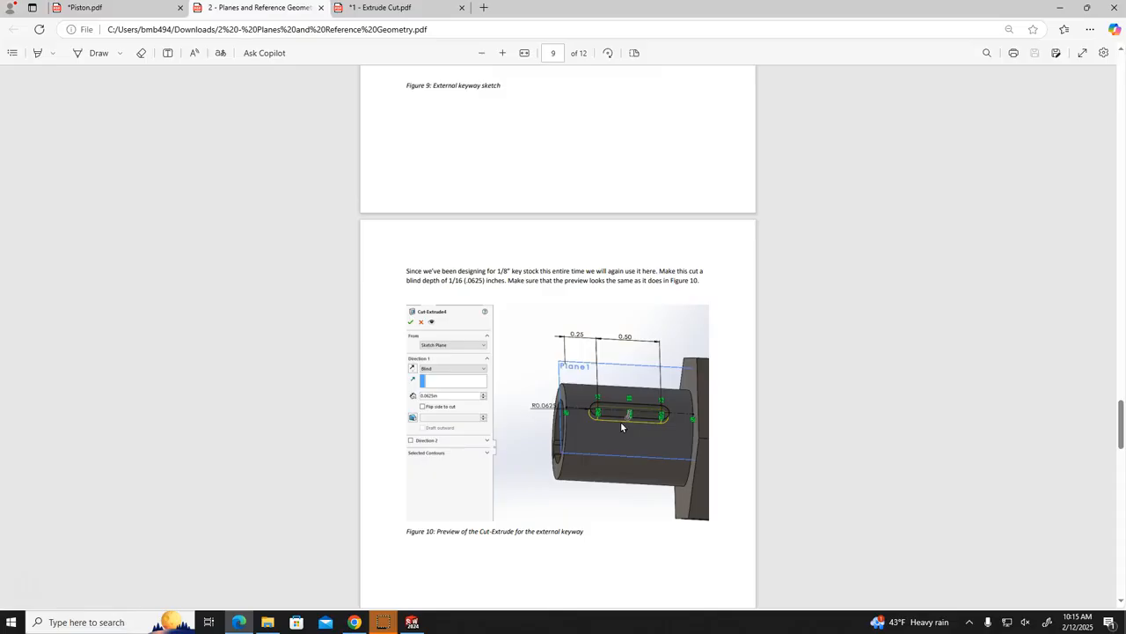
- Return to SOLIDWORKS, set the shaft to an isometric view and examine its keyed end from below
click(412, 622)
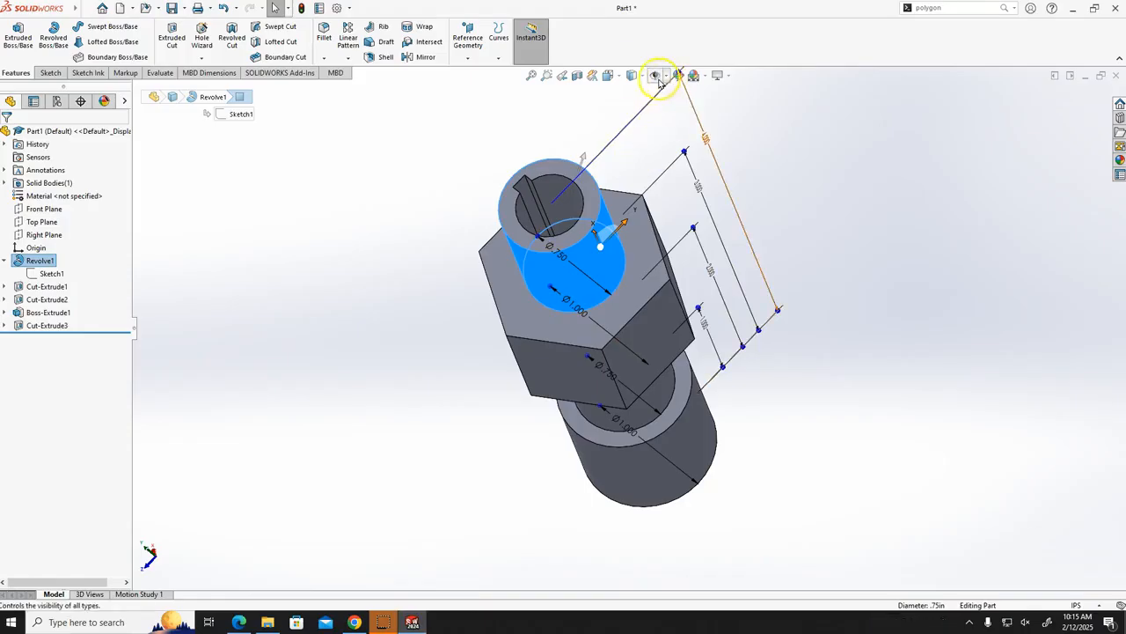
click(618, 78)
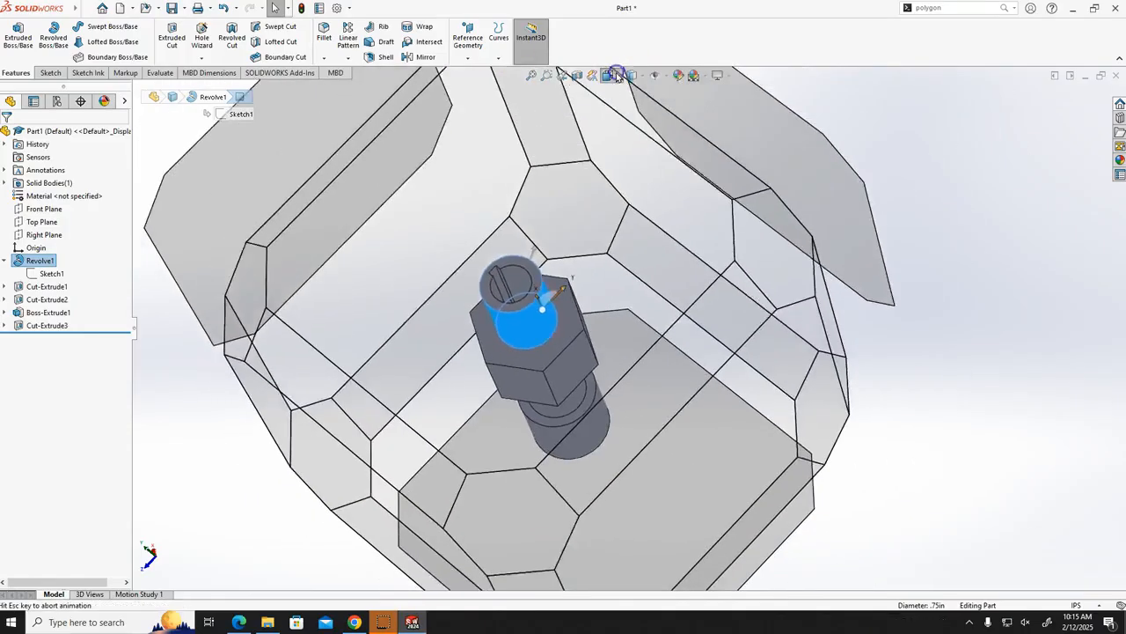
click(677, 109)
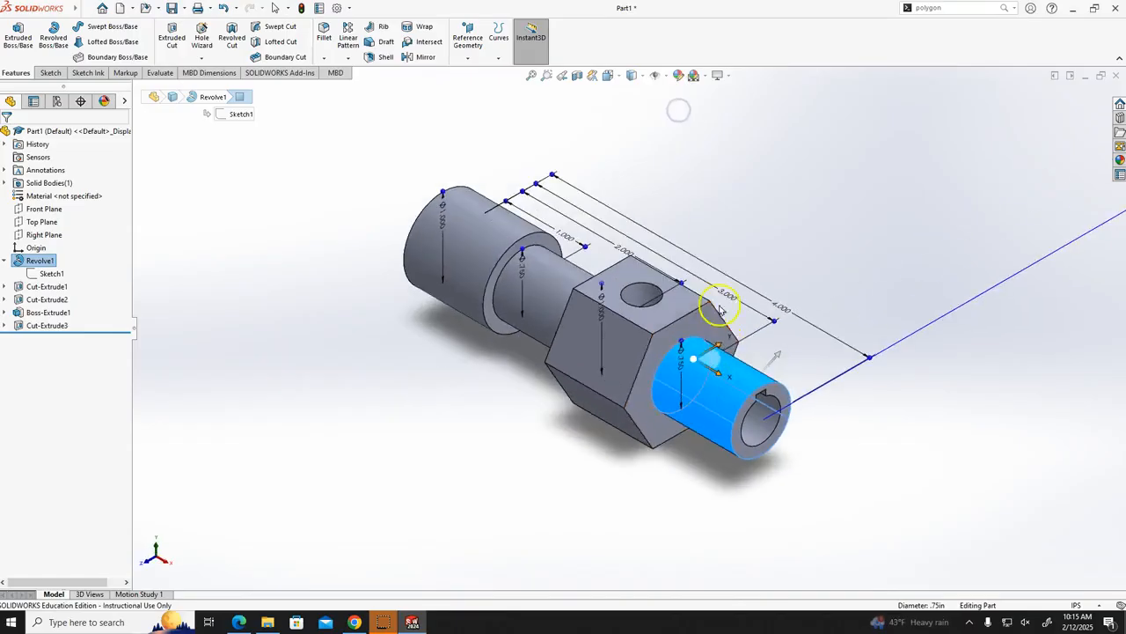
click(971, 462)
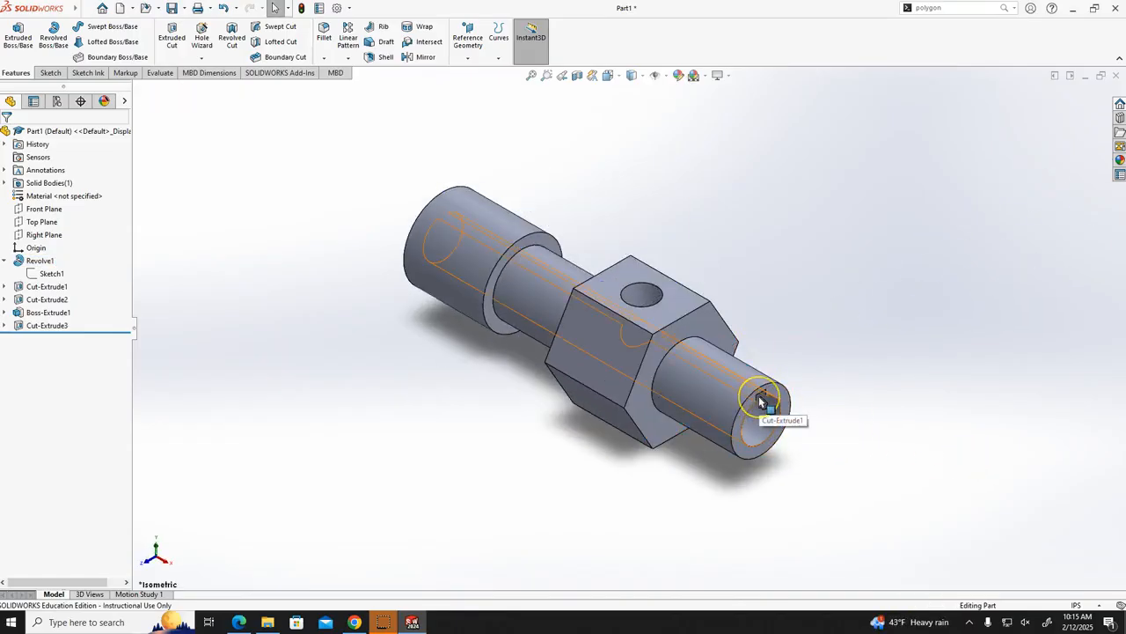
middle_drag(799, 488, 754, 334)
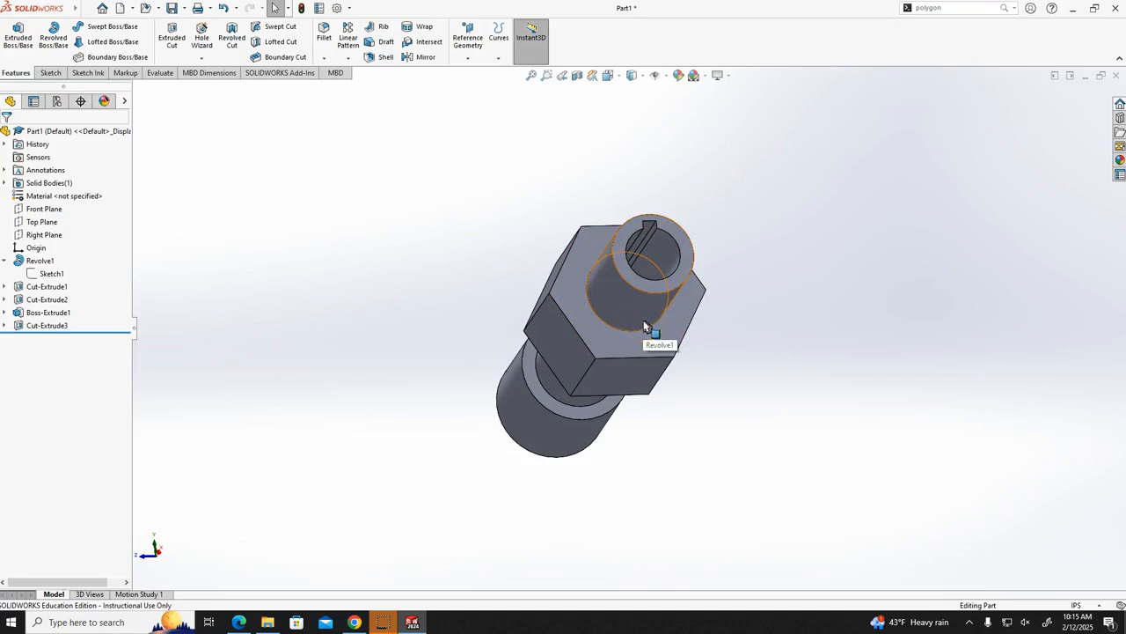
middle_drag(845, 391, 917, 524)
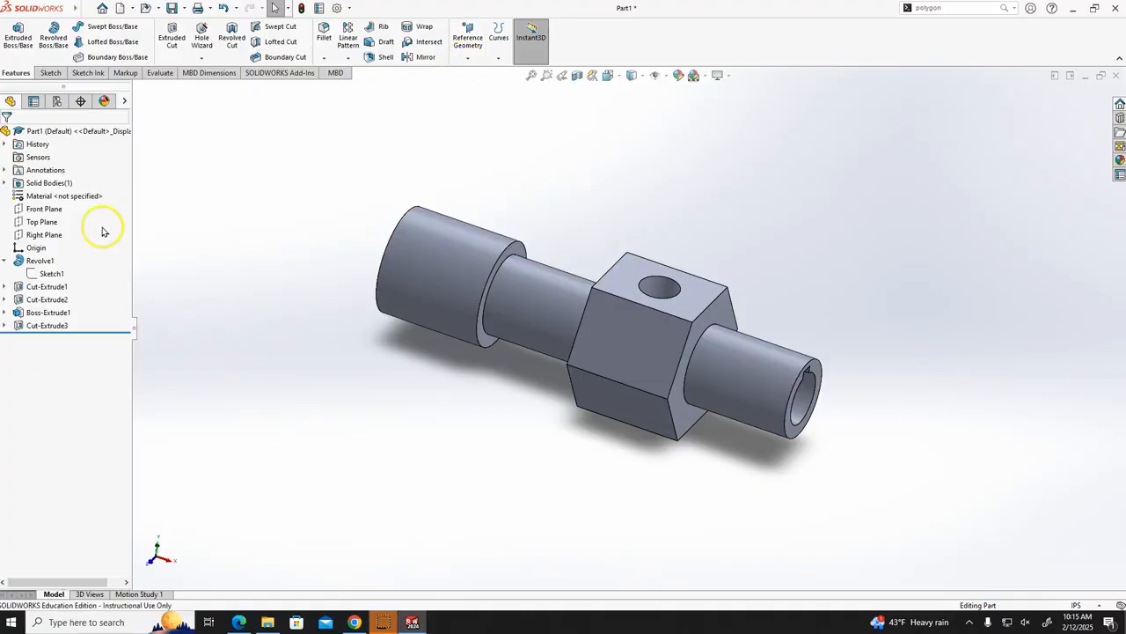
- Show the primary planes in the shaft model
click(667, 76)
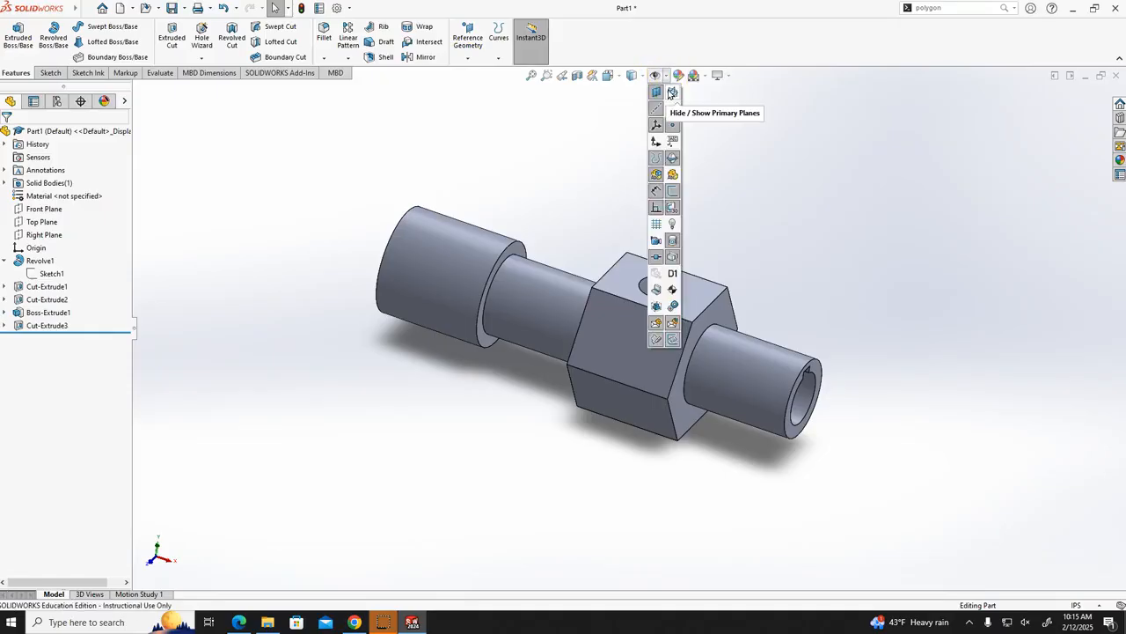
click(667, 76)
click(674, 93)
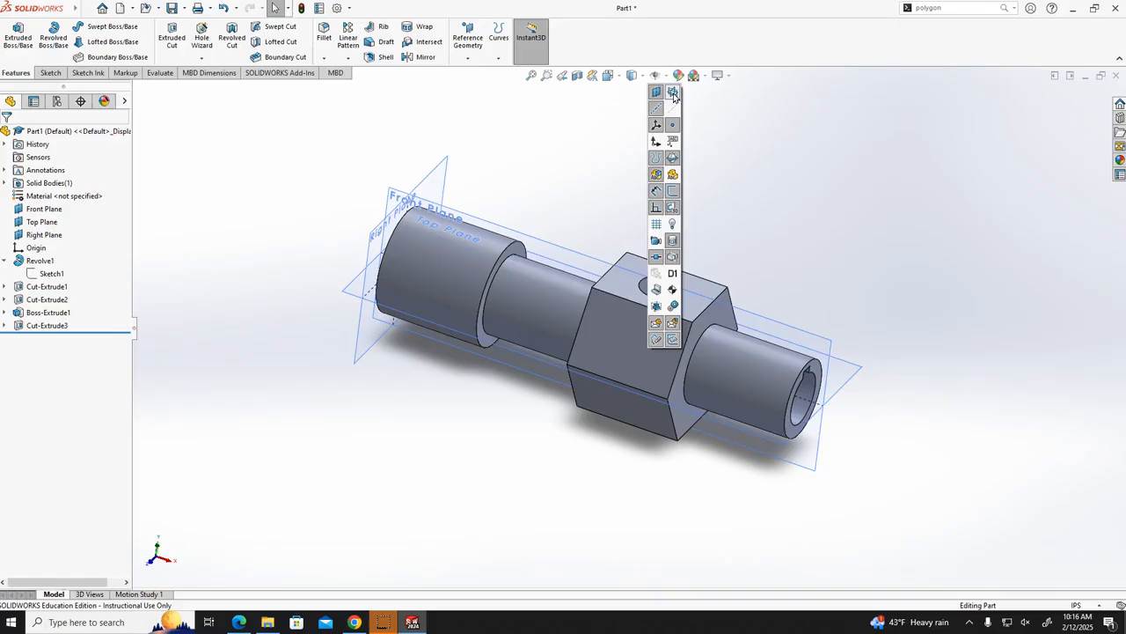
- Examine in isometric view how the Top, Front and Right planes lie relative to the cylindrical face of the shaft's keyed end
middle_drag(966, 291, 955, 296)
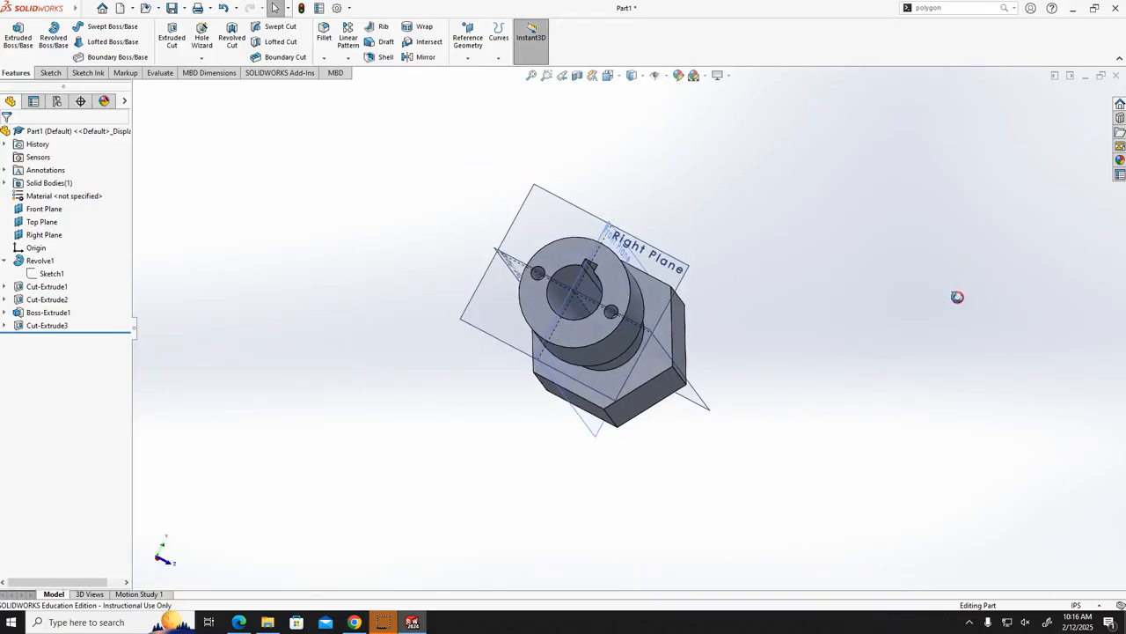
click(620, 79)
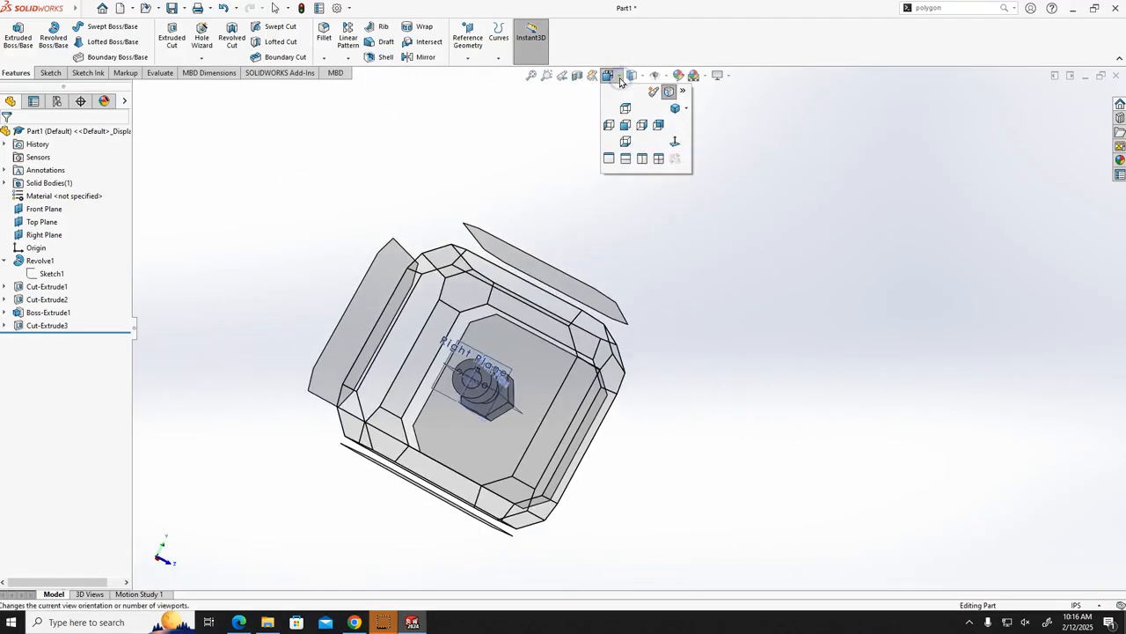
click(674, 110)
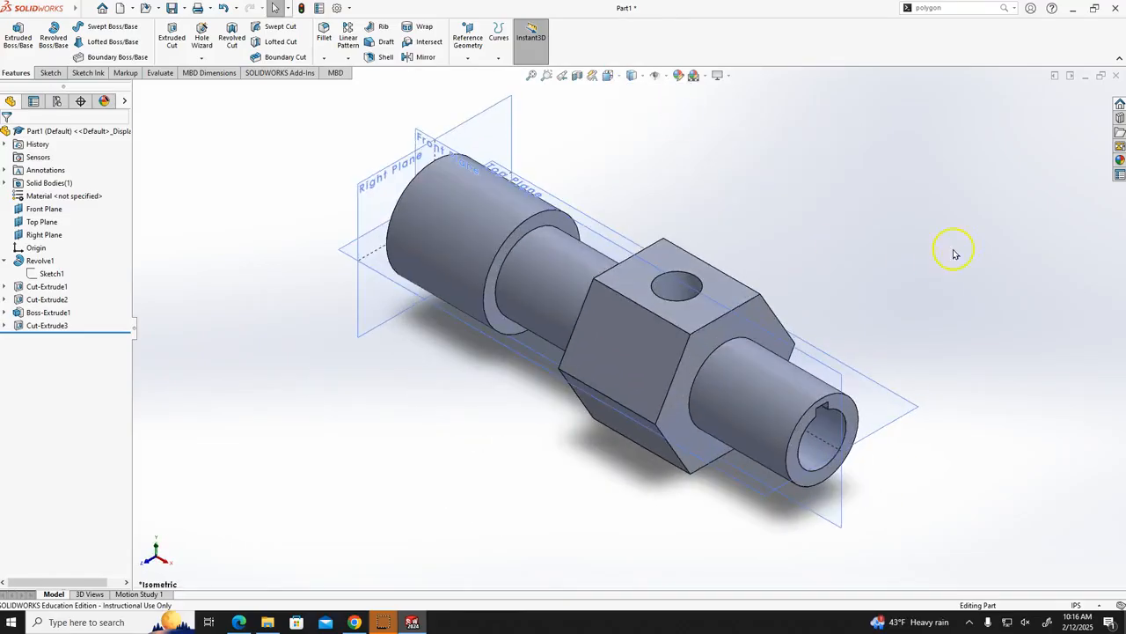
click(393, 286)
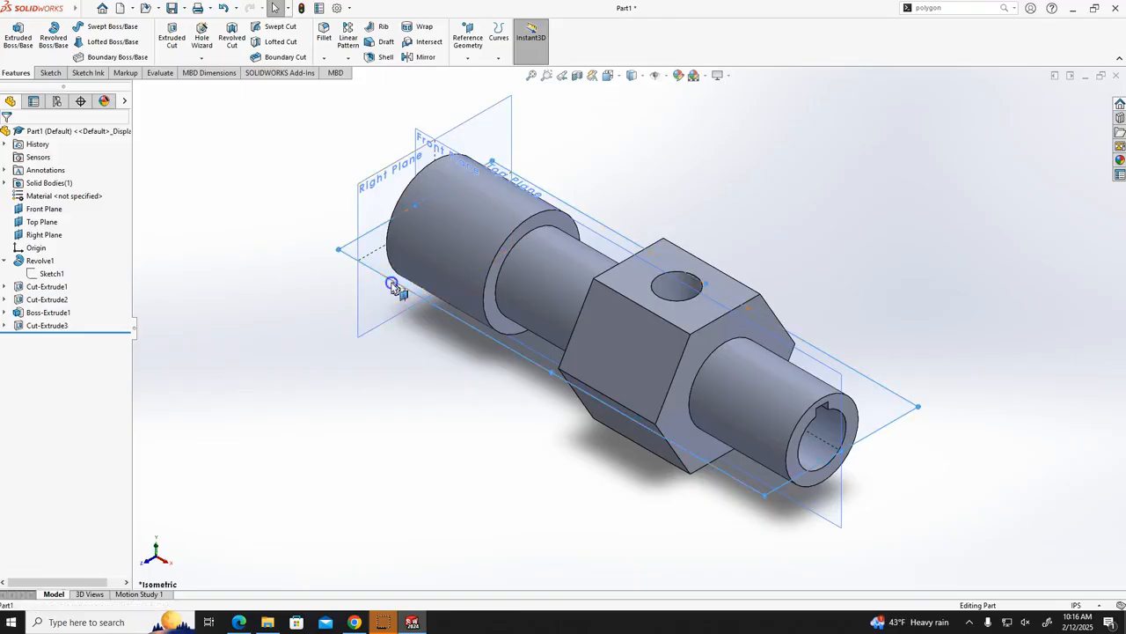
click(421, 135)
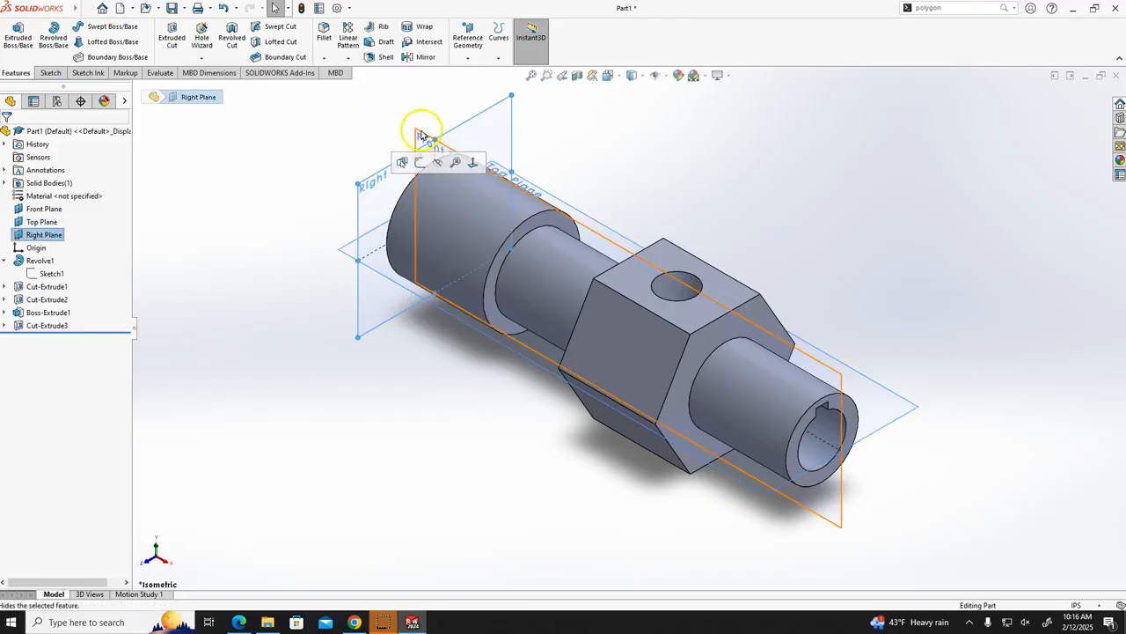
click(935, 216)
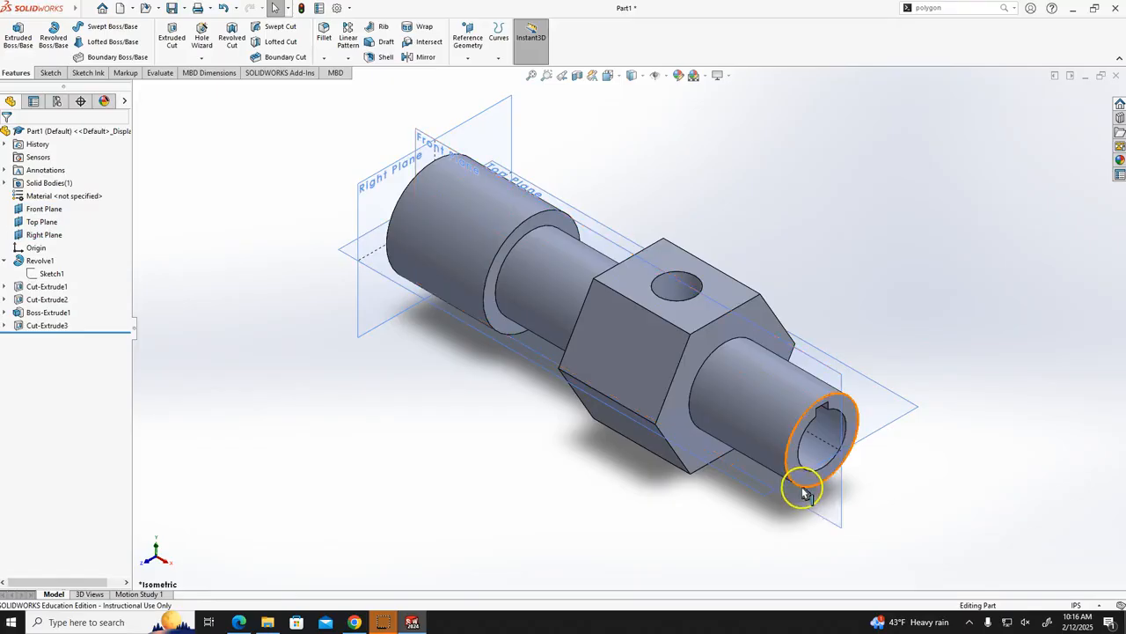
click(767, 395)
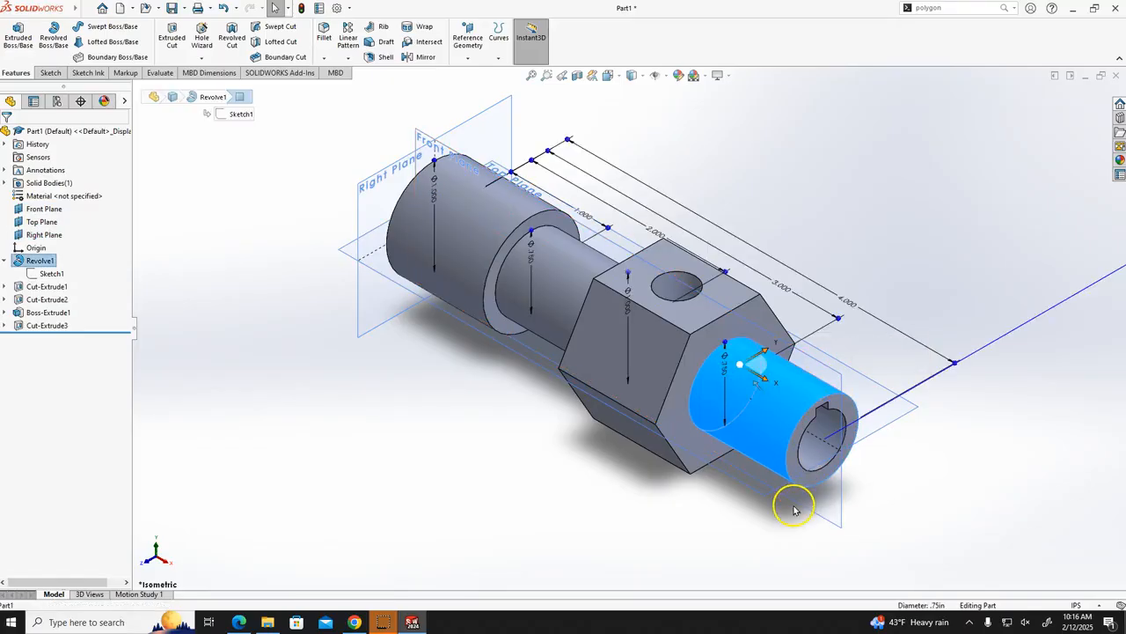
click(911, 485)
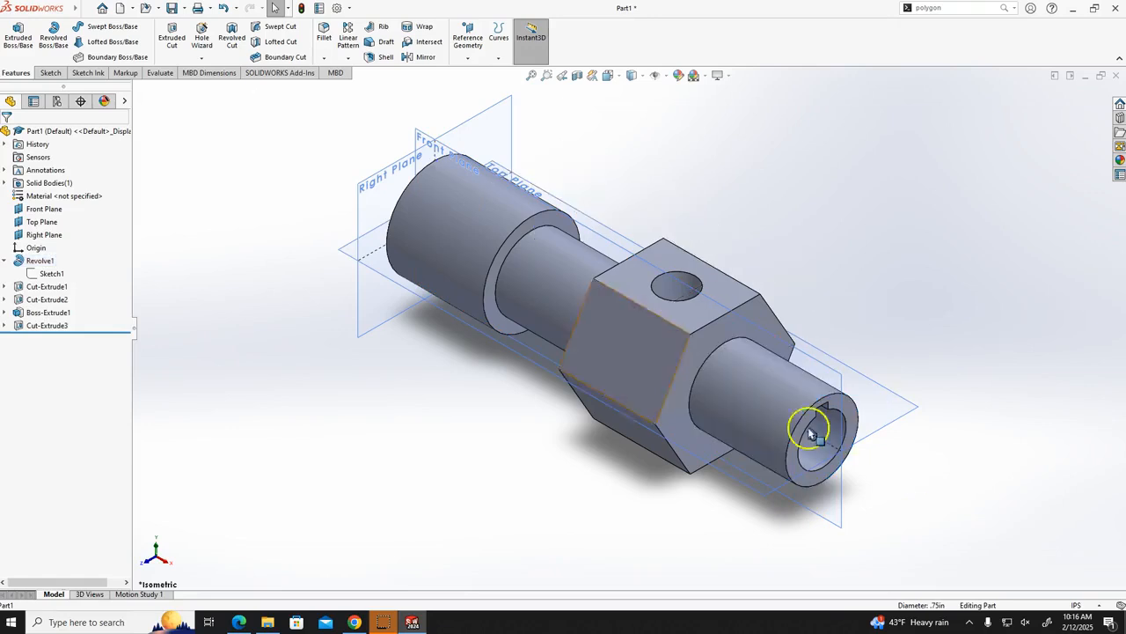
- Start a new reference plane with the Top Plane as first reference and a Parallel constraint
click(469, 58)
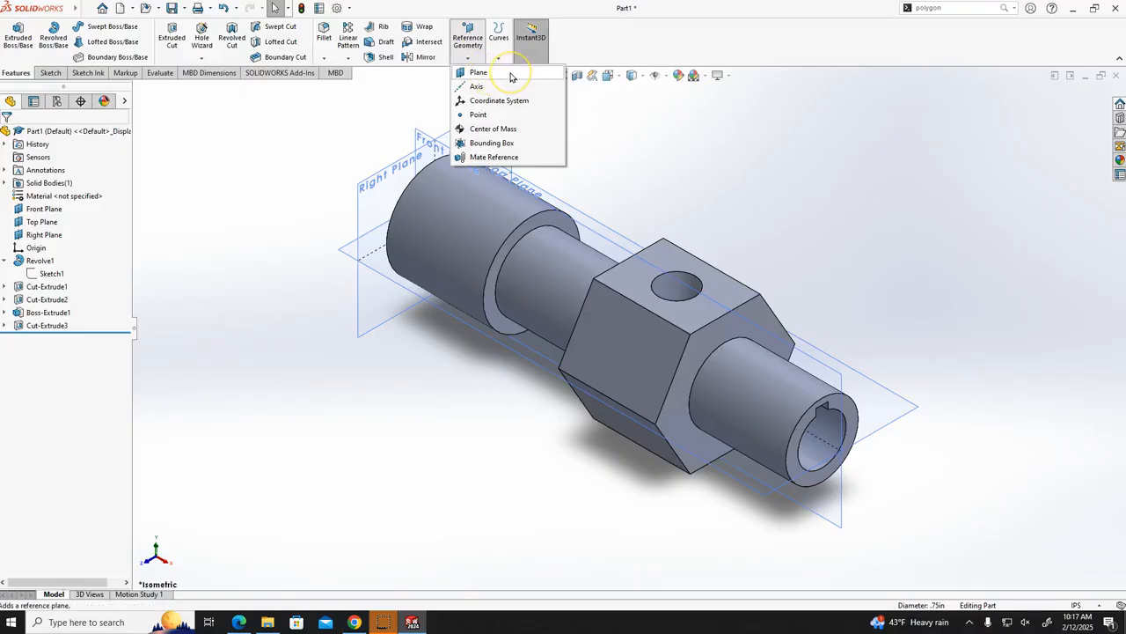
click(510, 74)
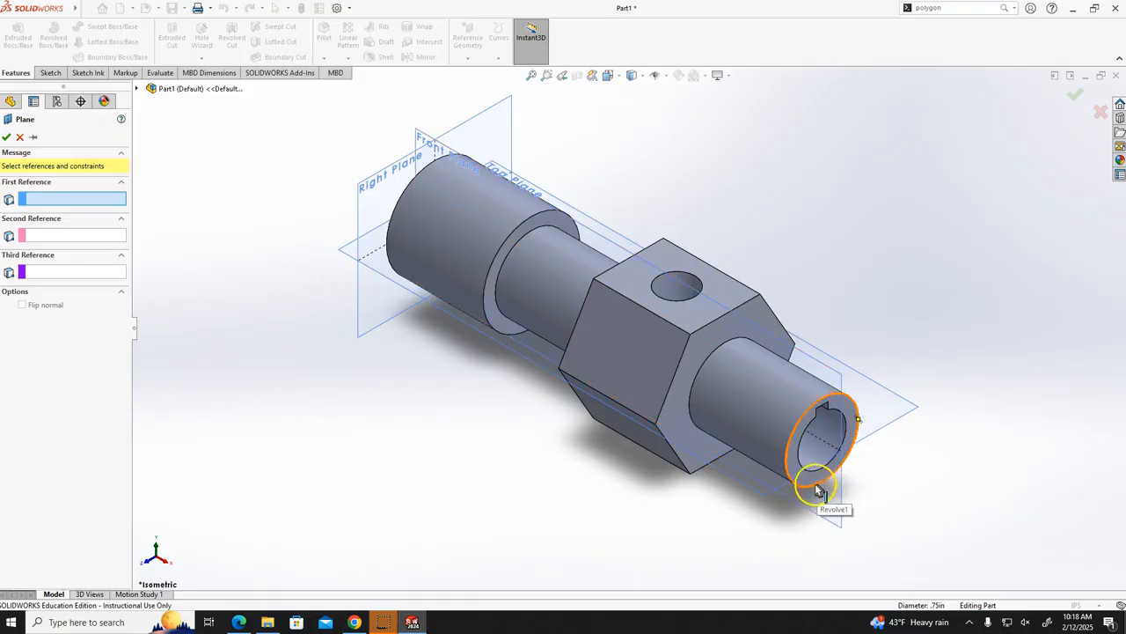
click(892, 425)
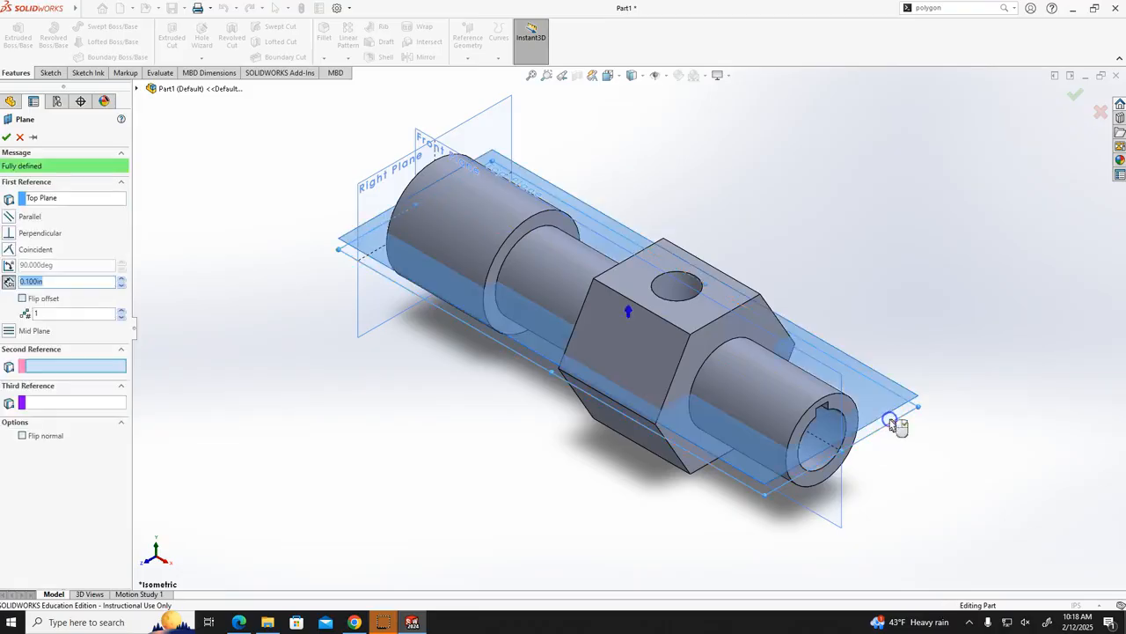
click(44, 198)
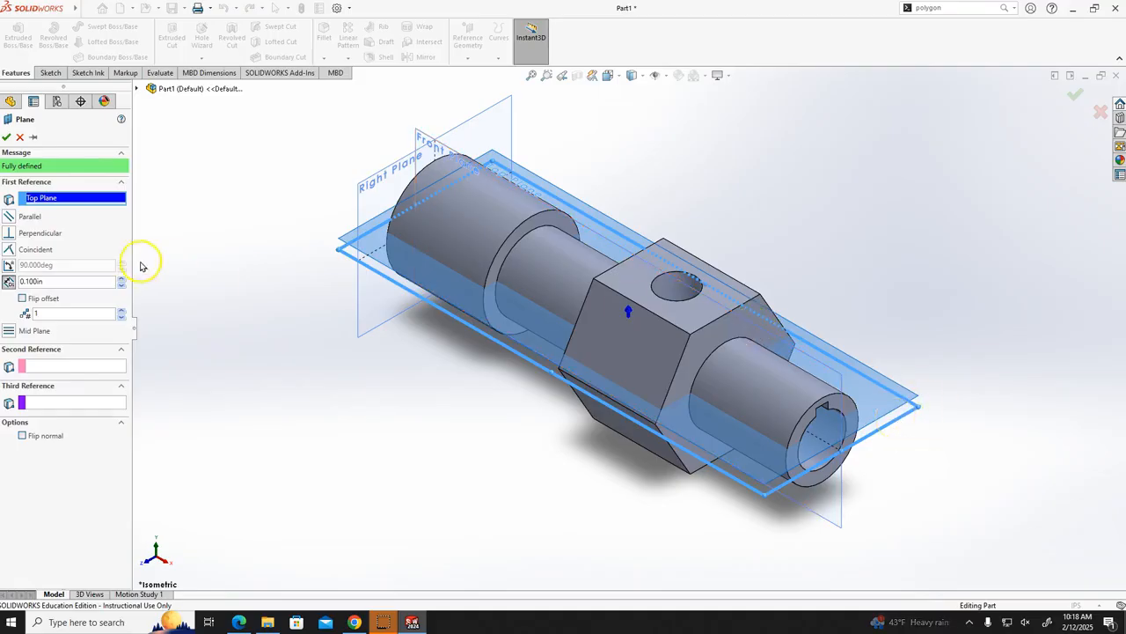
click(901, 425)
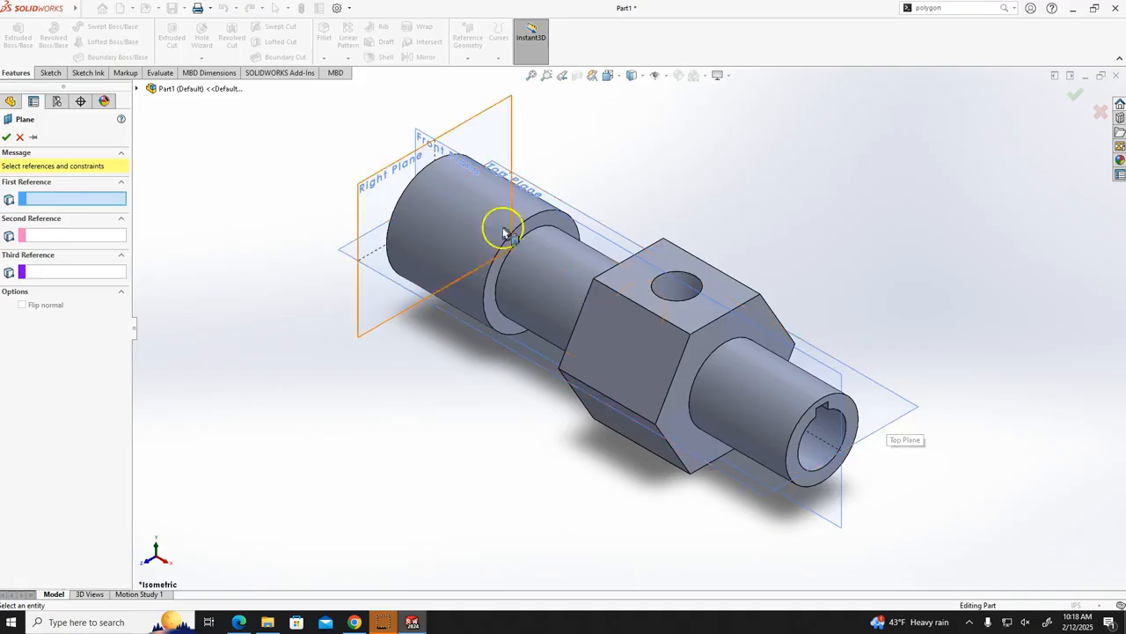
click(886, 410)
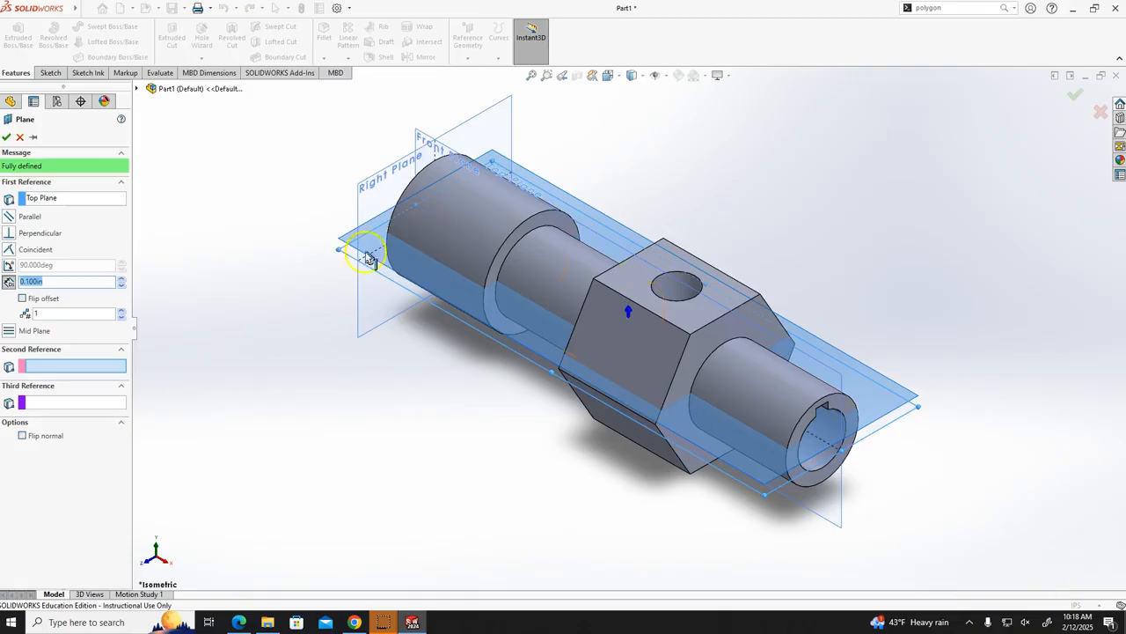
click(8, 217)
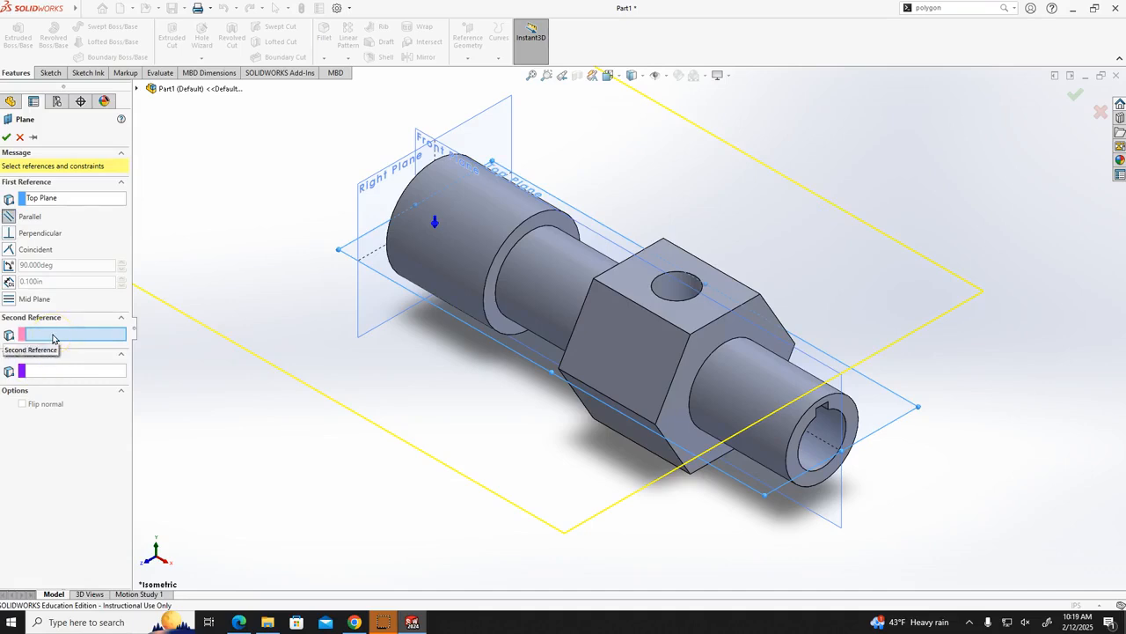
- Add the outer cylindrical face of the shaft's keyed end as the plane's second reference, constrained Tangent
click(754, 434)
click(71, 345)
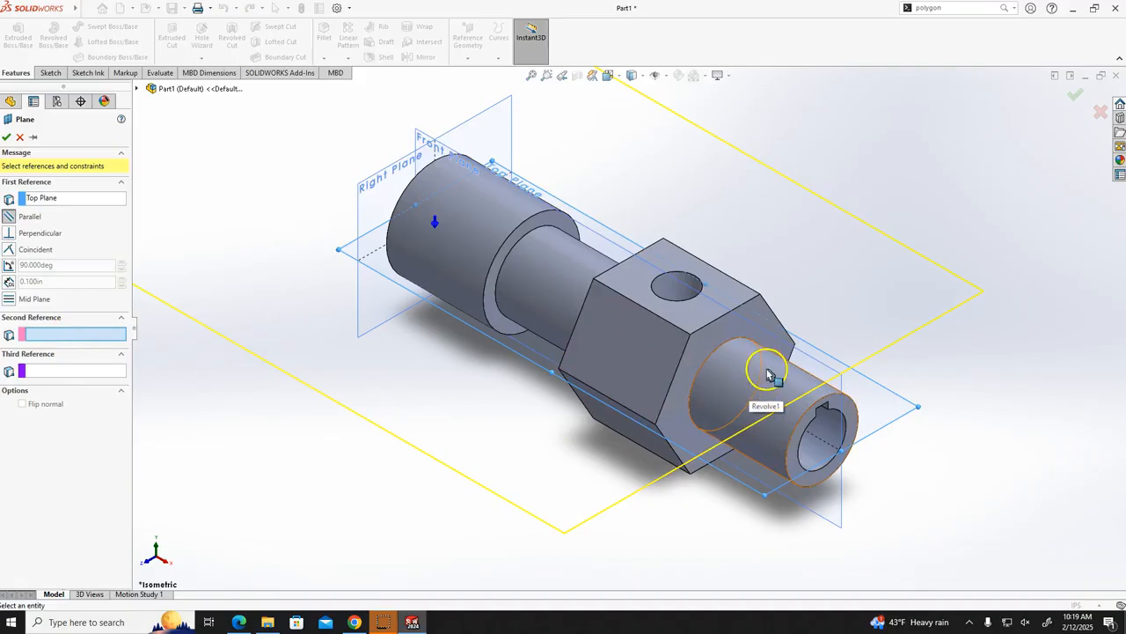
click(780, 427)
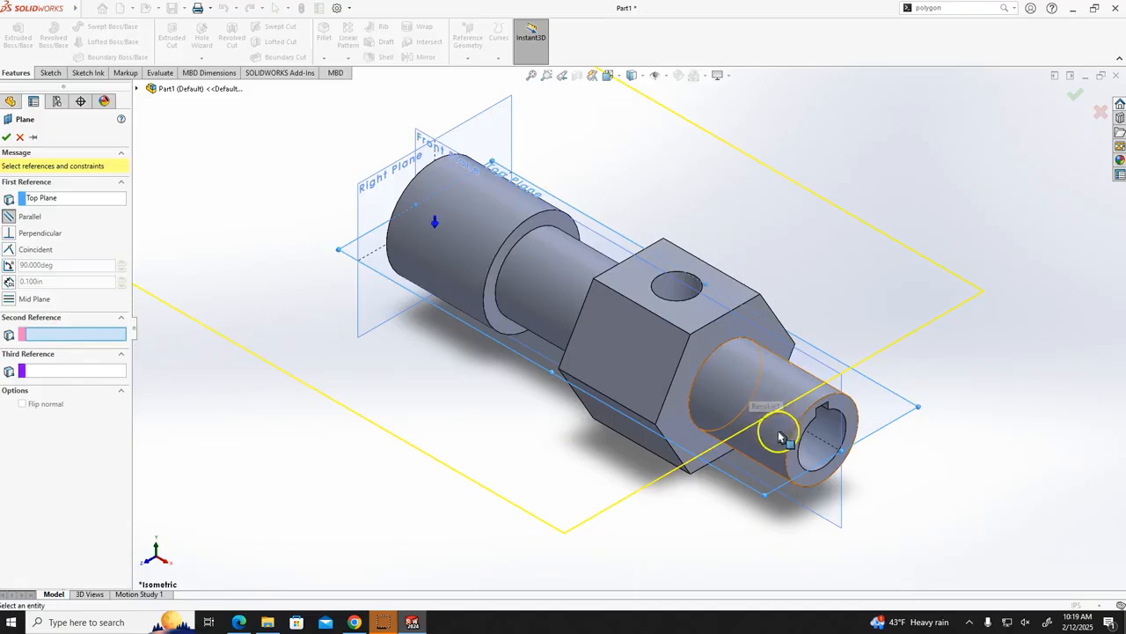
click(776, 439)
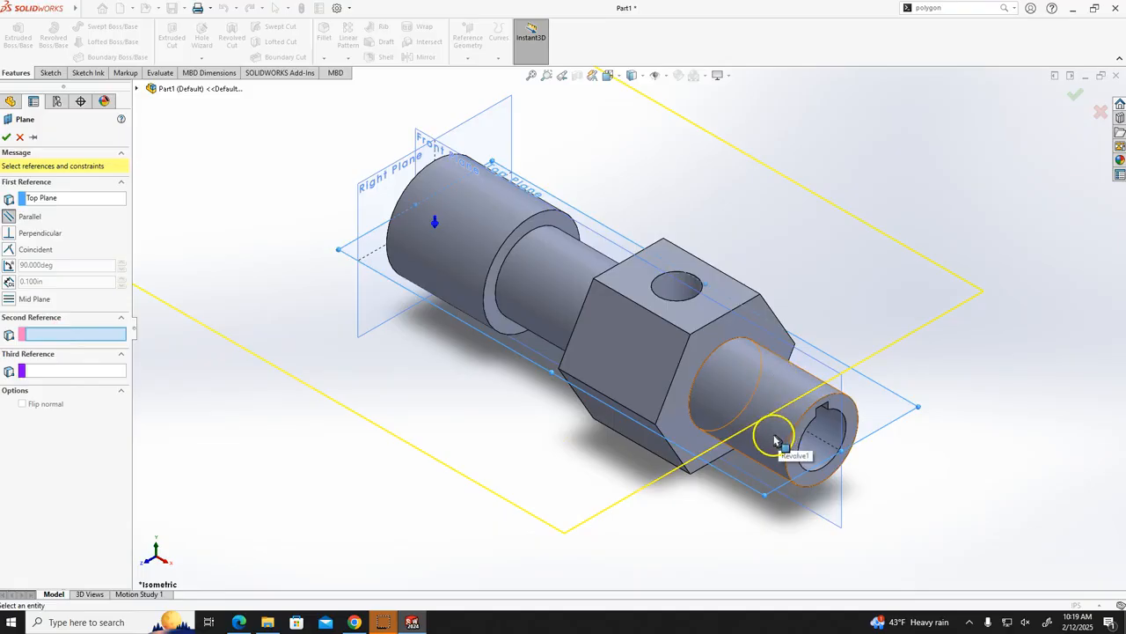
click(778, 430)
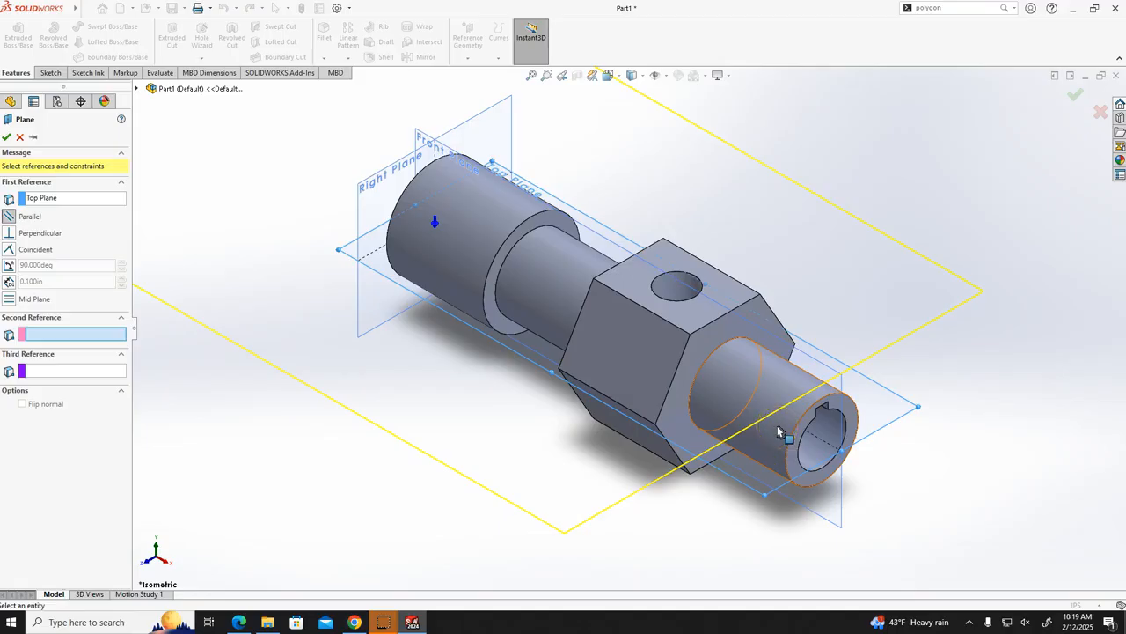
click(778, 432)
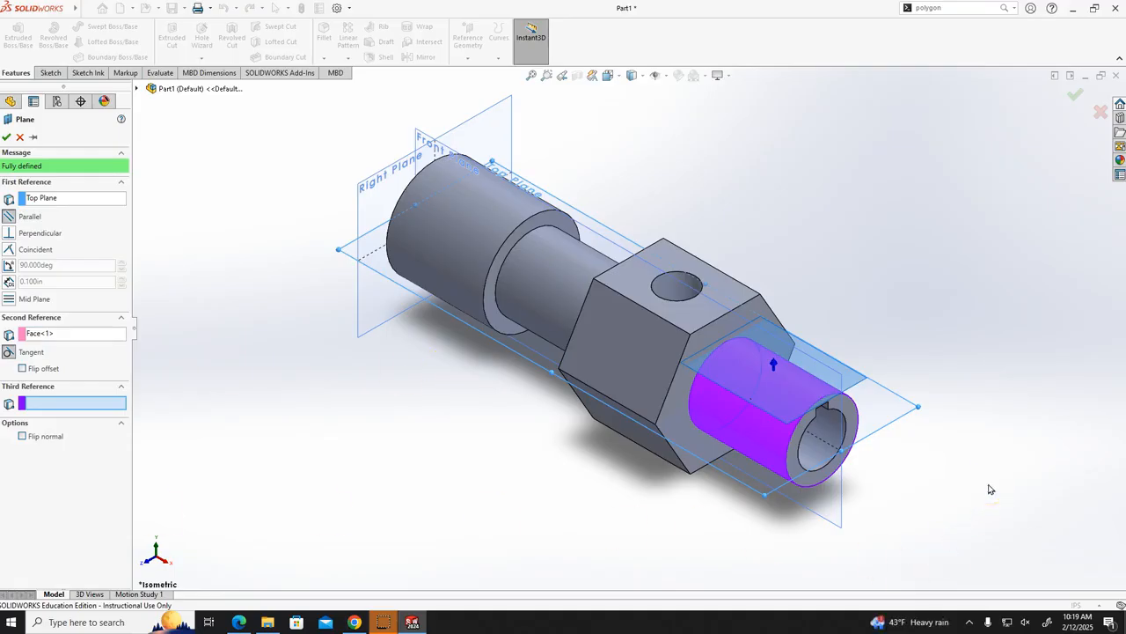
- Flip the tangent plane's offset to the underside of the keyed end and create the plane
middle_drag(987, 490, 974, 414)
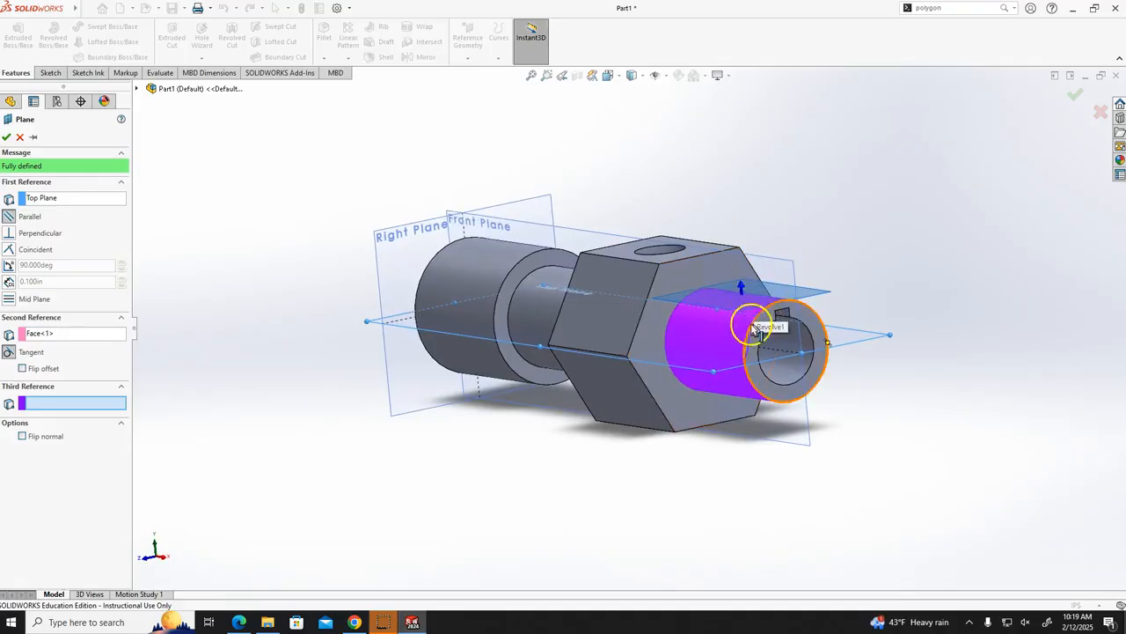
middle_drag(916, 380, 919, 451)
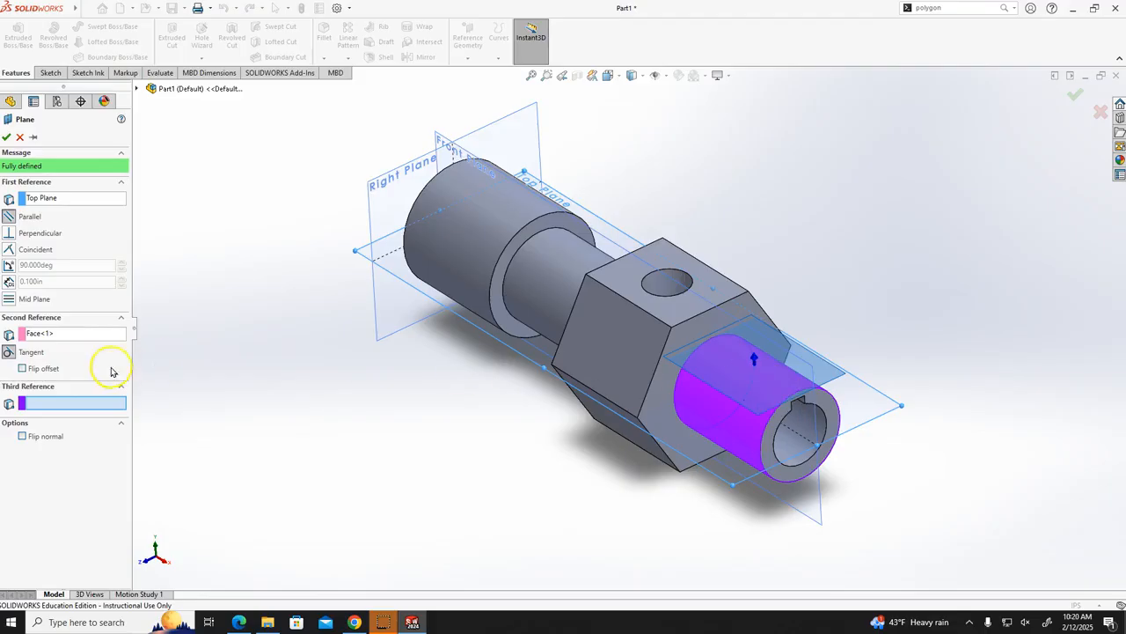
click(22, 368)
middle_drag(884, 563, 918, 402)
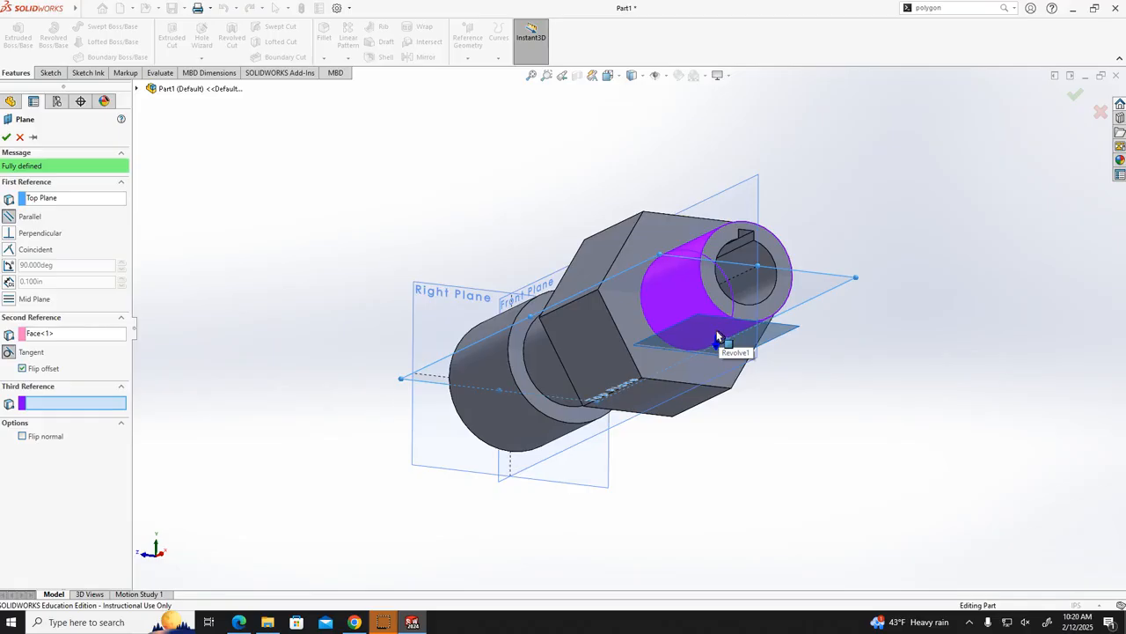
middle_drag(928, 363, 935, 475)
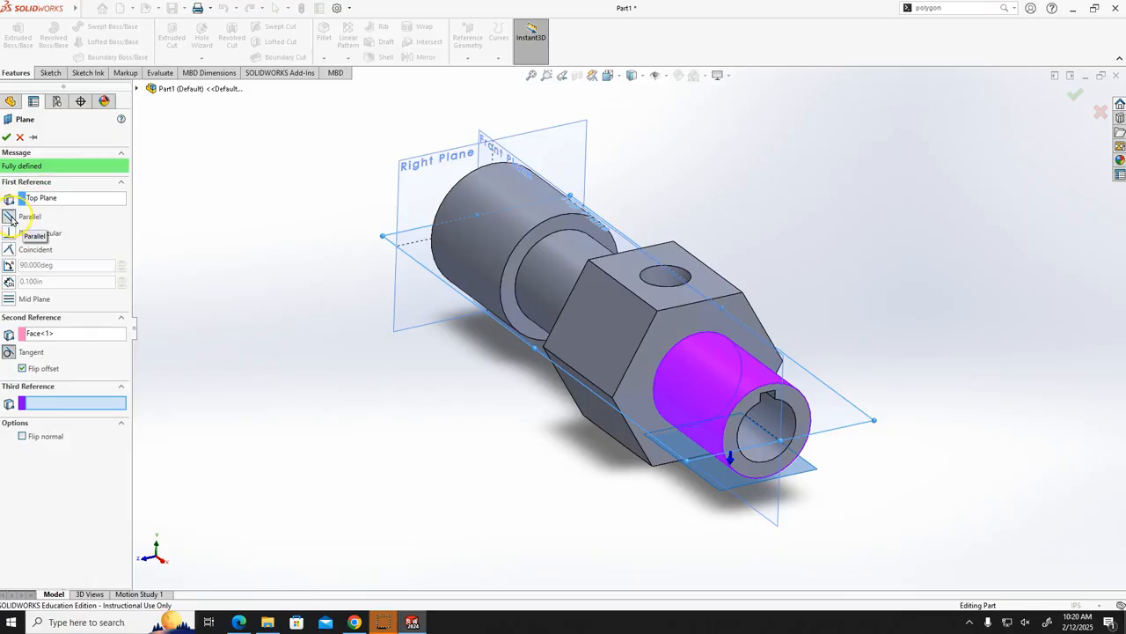
click(10, 217)
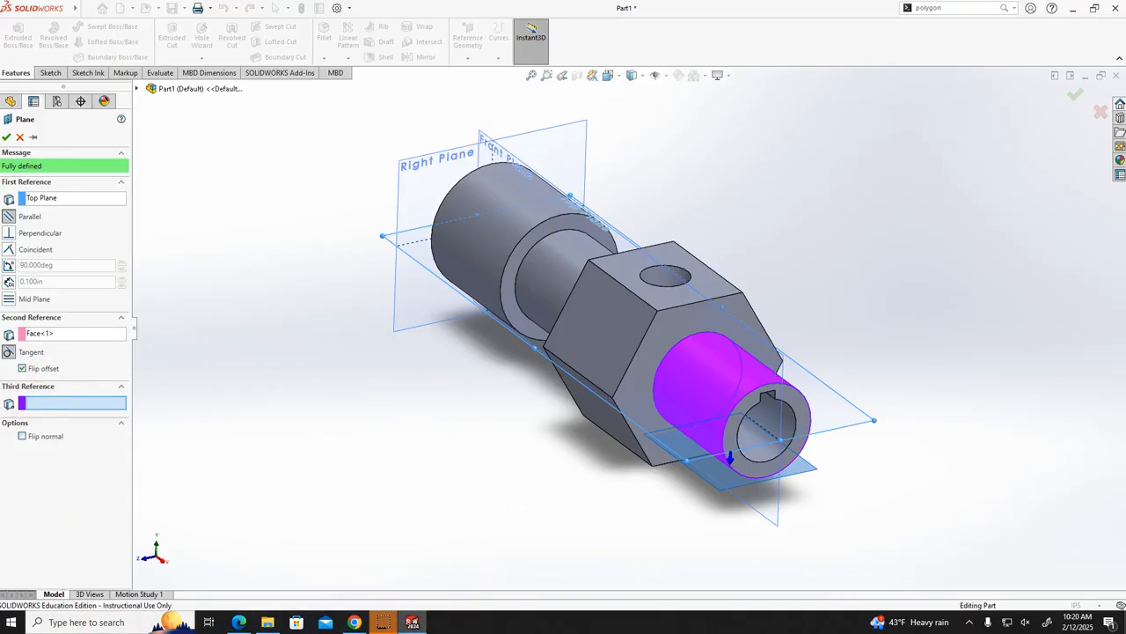
click(6, 138)
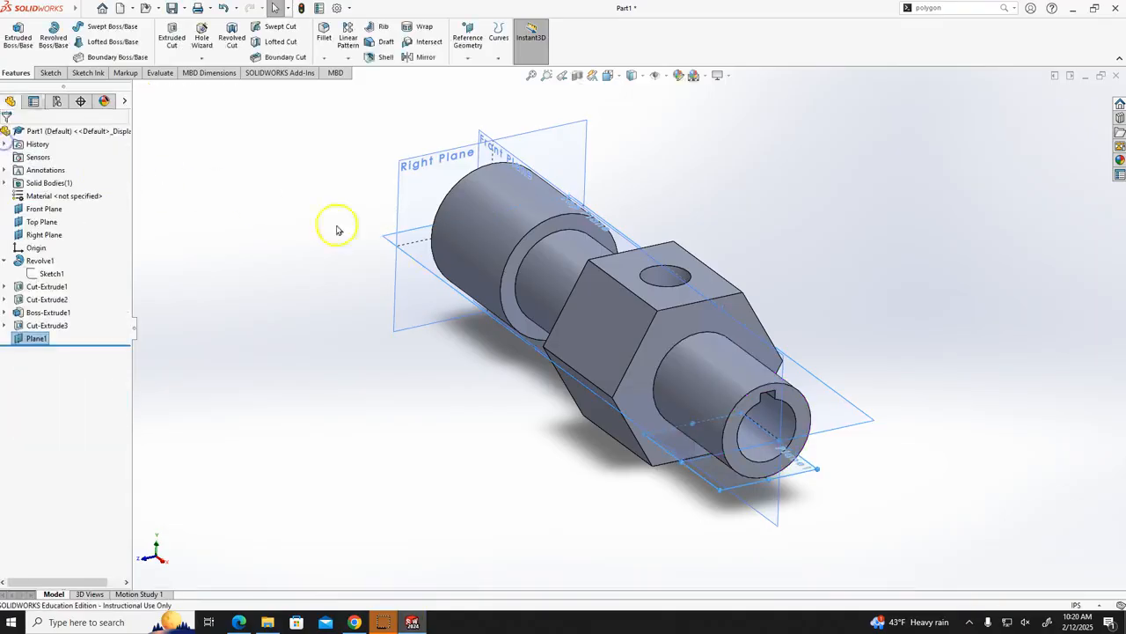
- Try a reference plane parallel to the Front Plane and tangent to the keyed end's cylindrical face, without keeping it
click(782, 379)
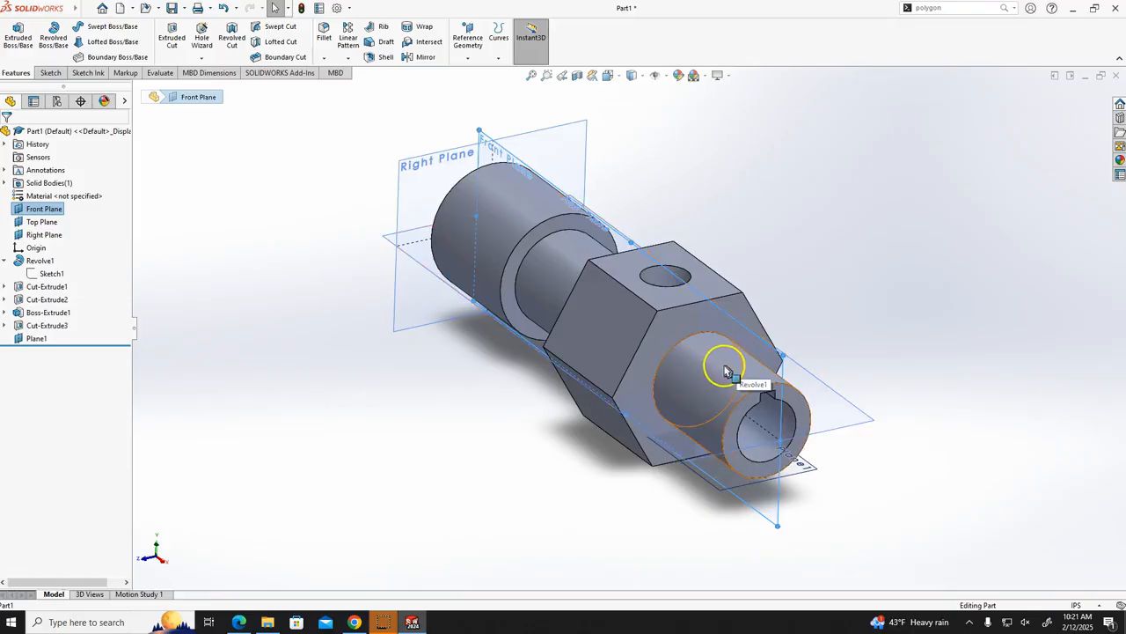
click(301, 379)
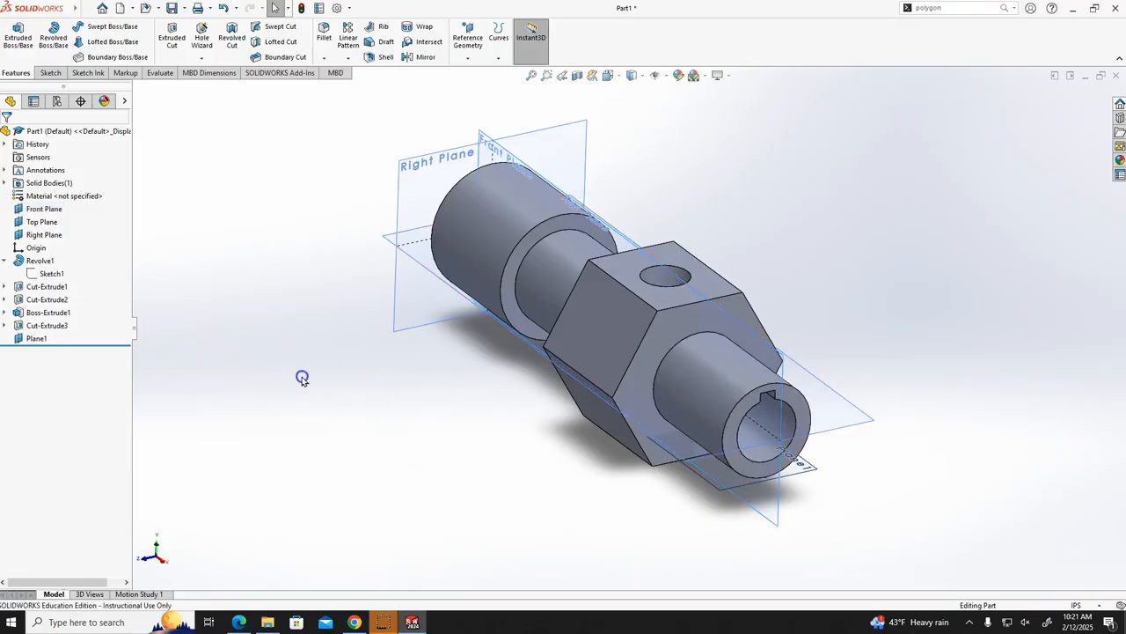
click(467, 44)
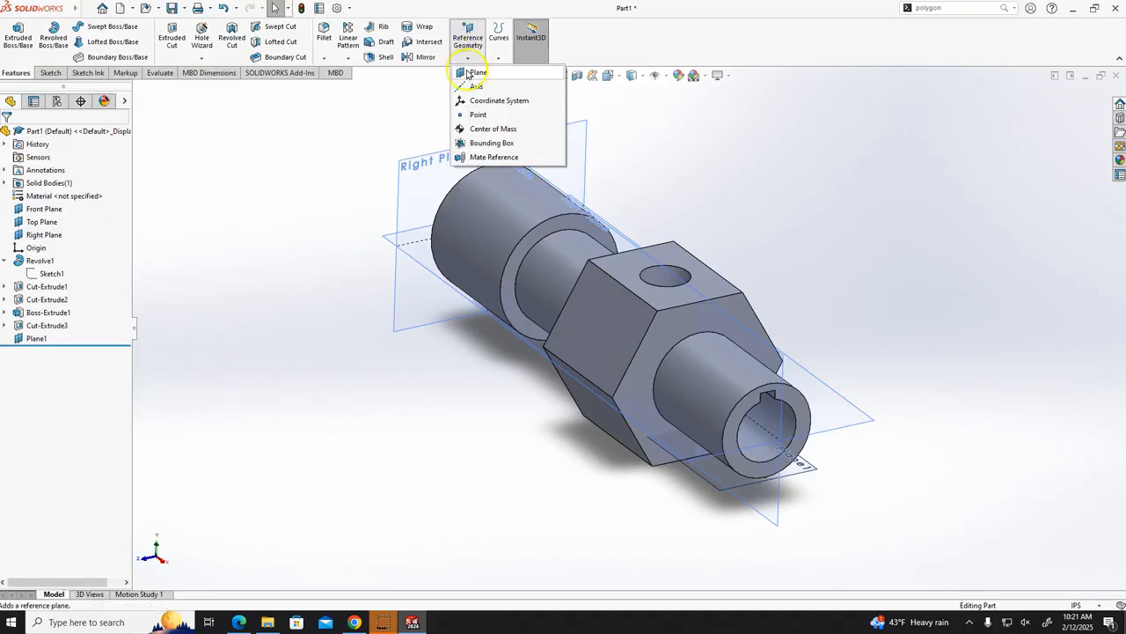
click(468, 72)
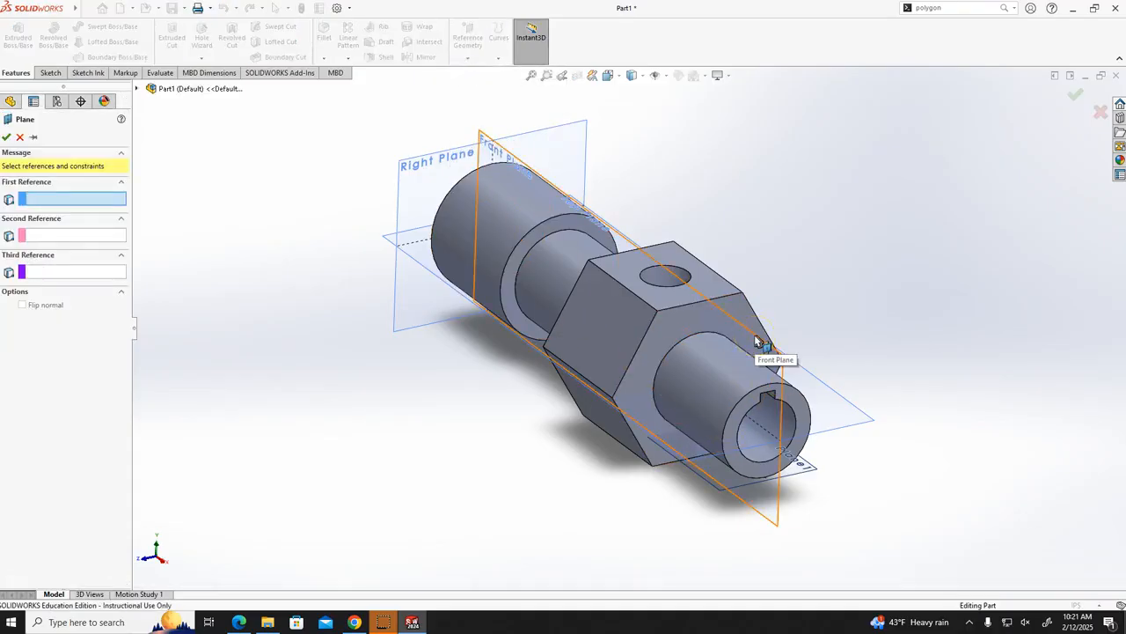
click(755, 340)
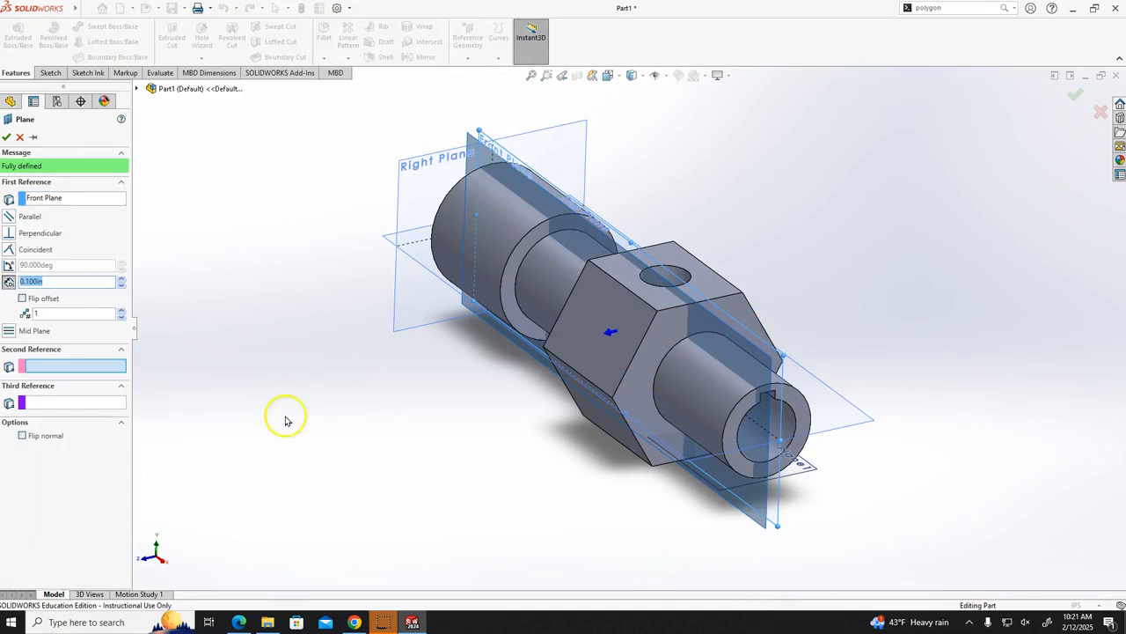
click(703, 403)
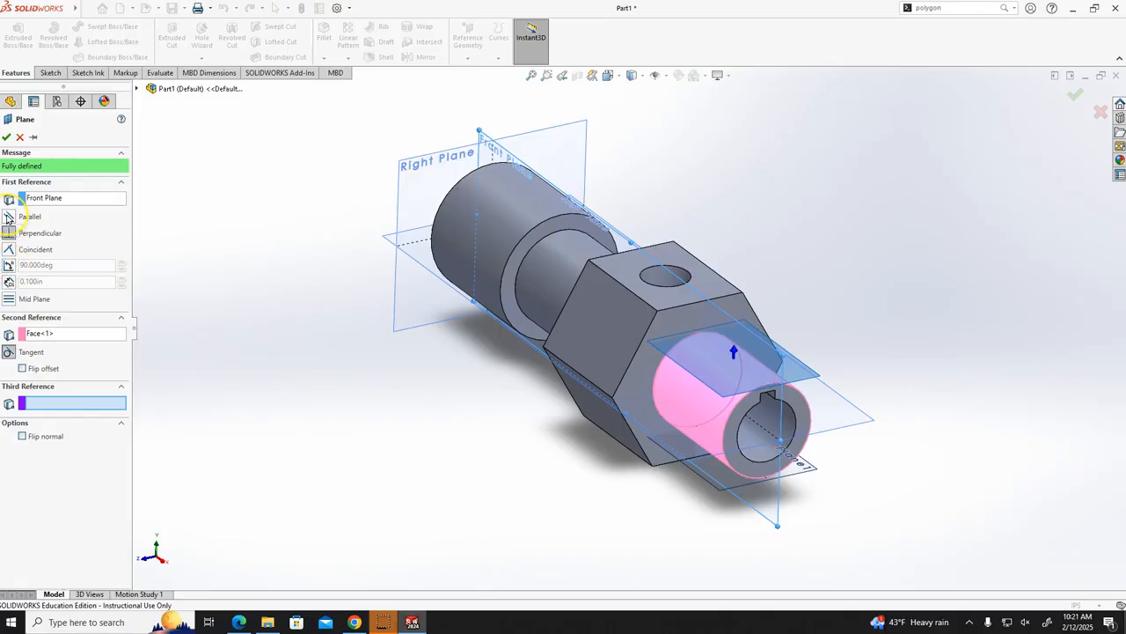
click(8, 217)
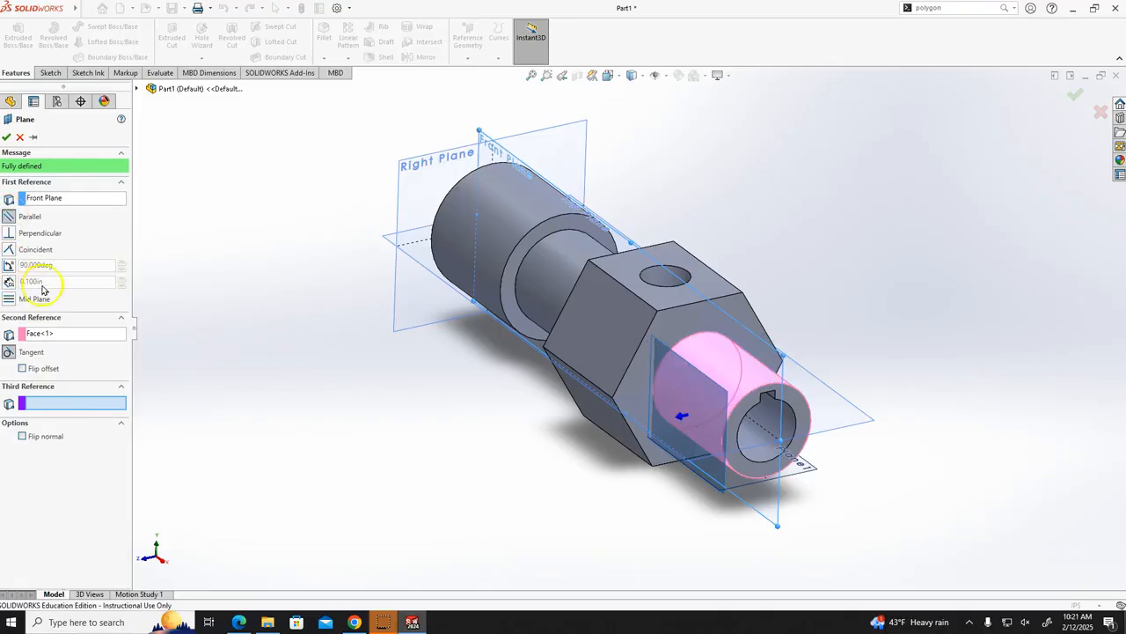
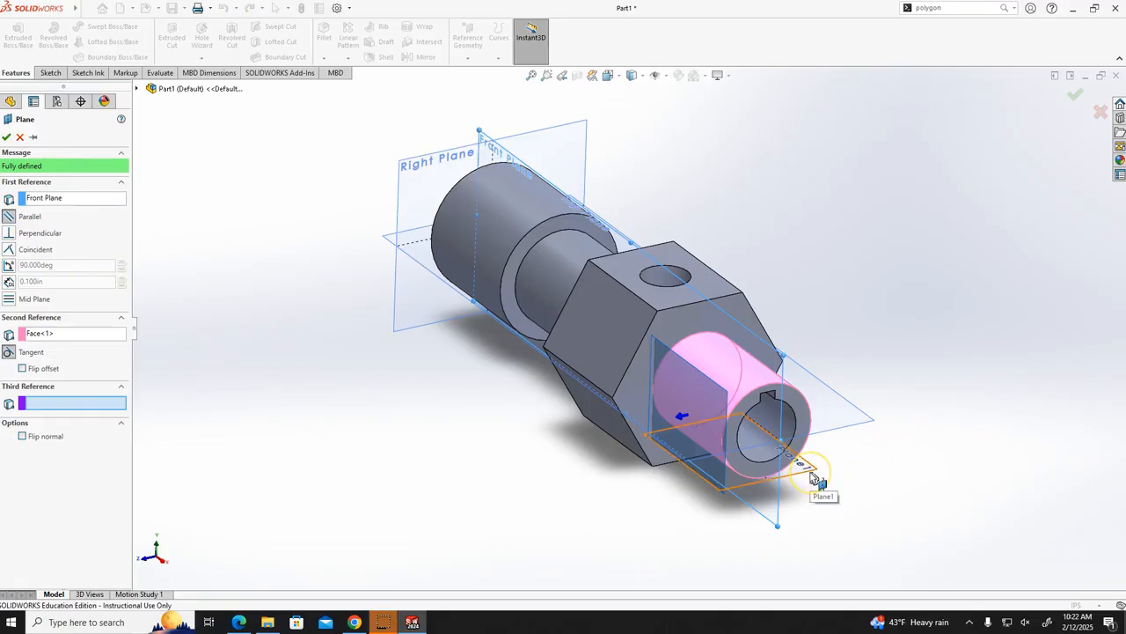
click(18, 138)
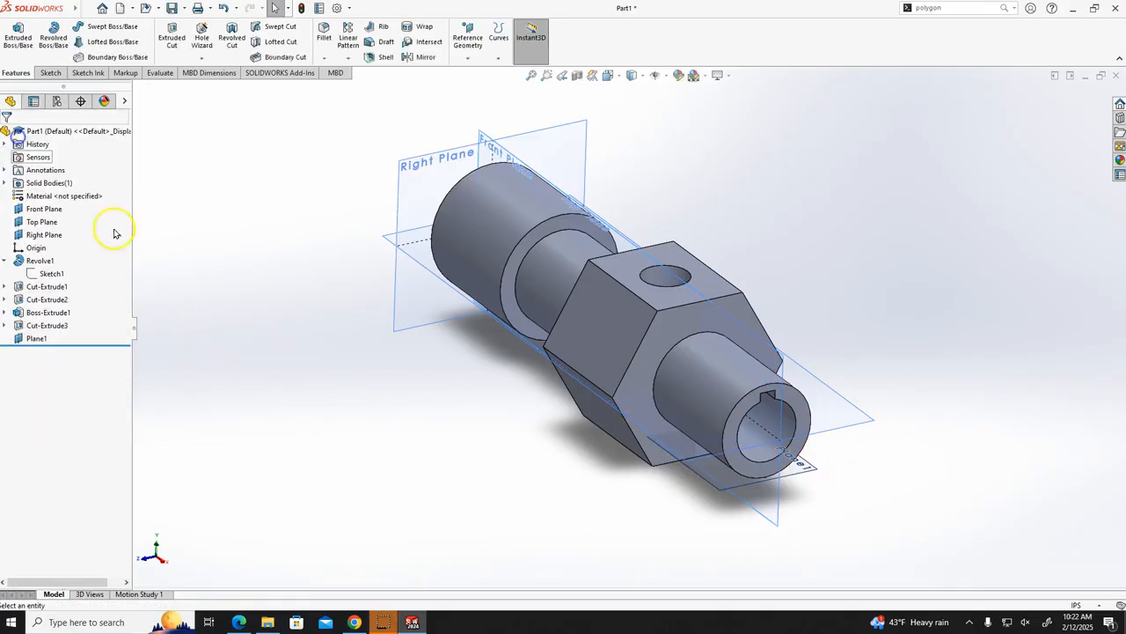
- Hide the primary planes, leaving only the tangent plane under the keyed end displayed
click(806, 469)
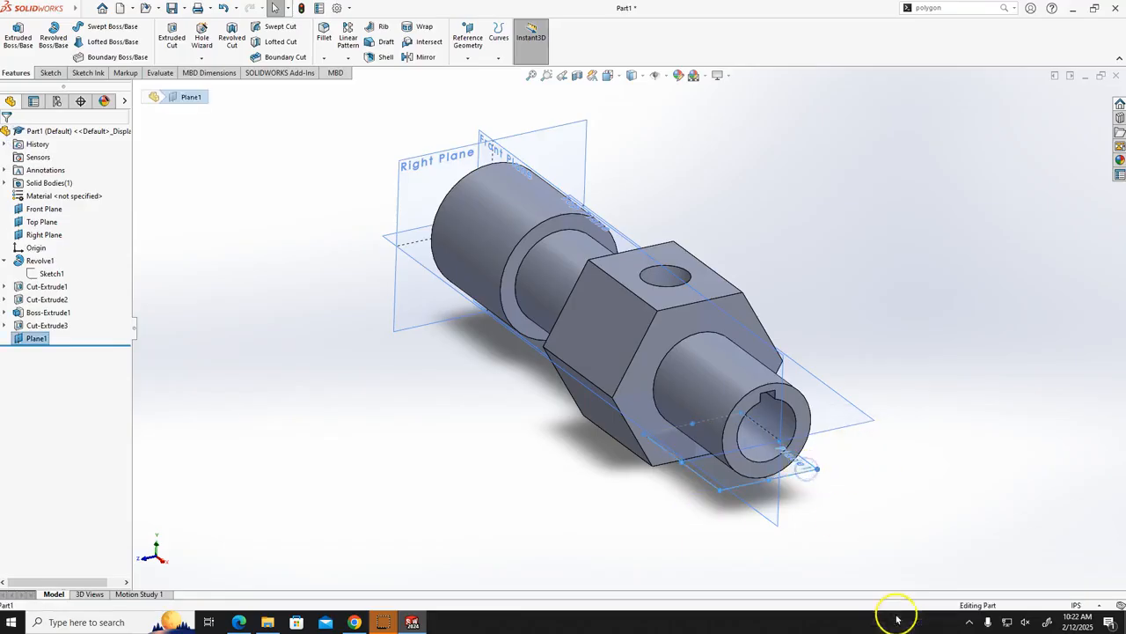
click(923, 481)
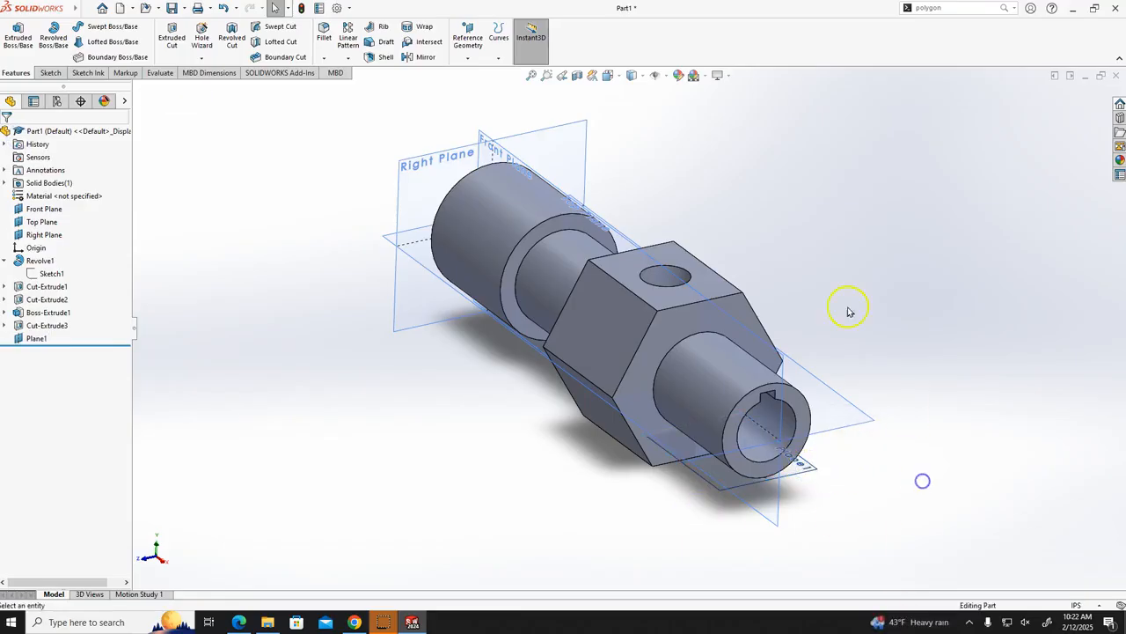
click(666, 75)
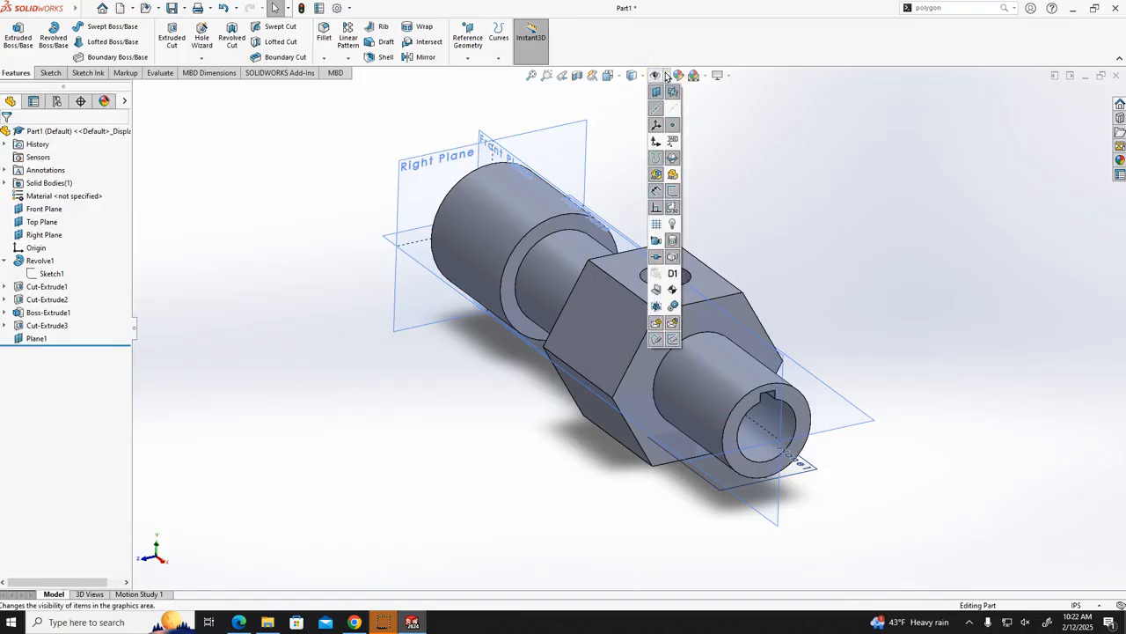
click(672, 92)
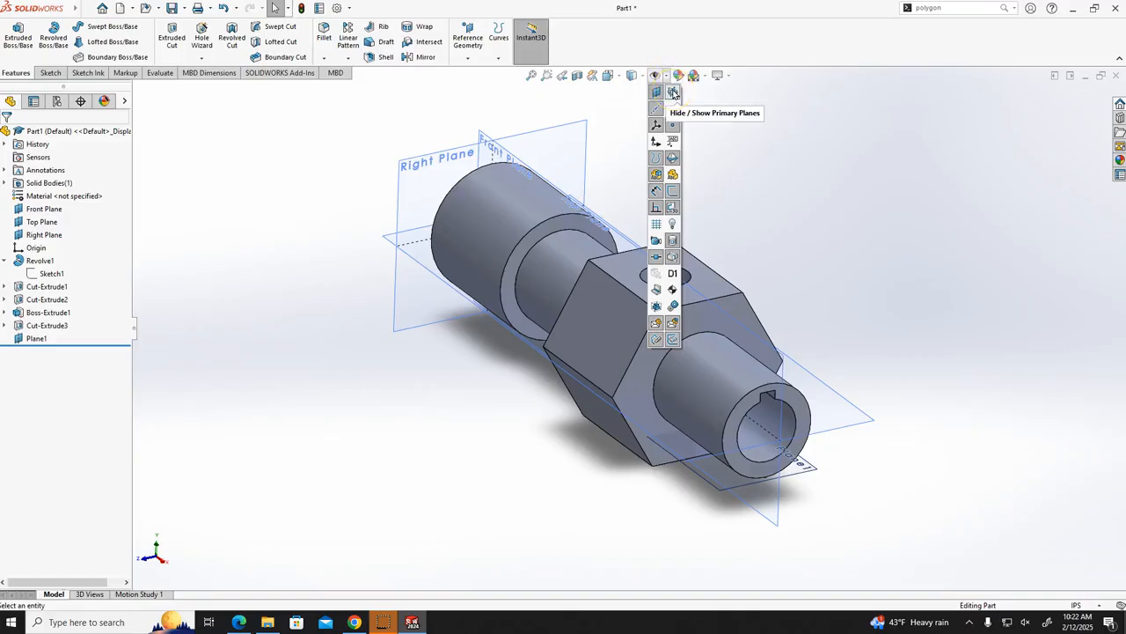
click(657, 77)
click(672, 93)
click(673, 94)
click(1008, 303)
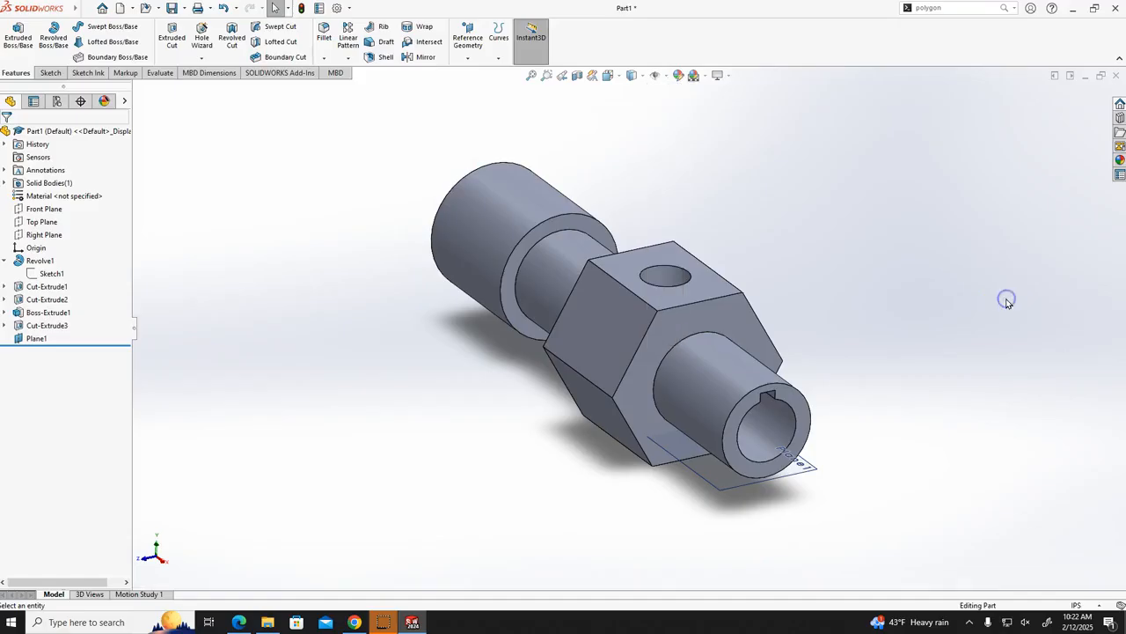
- Open a new sketch on the tangent reference plane under the keyed end
click(802, 474)
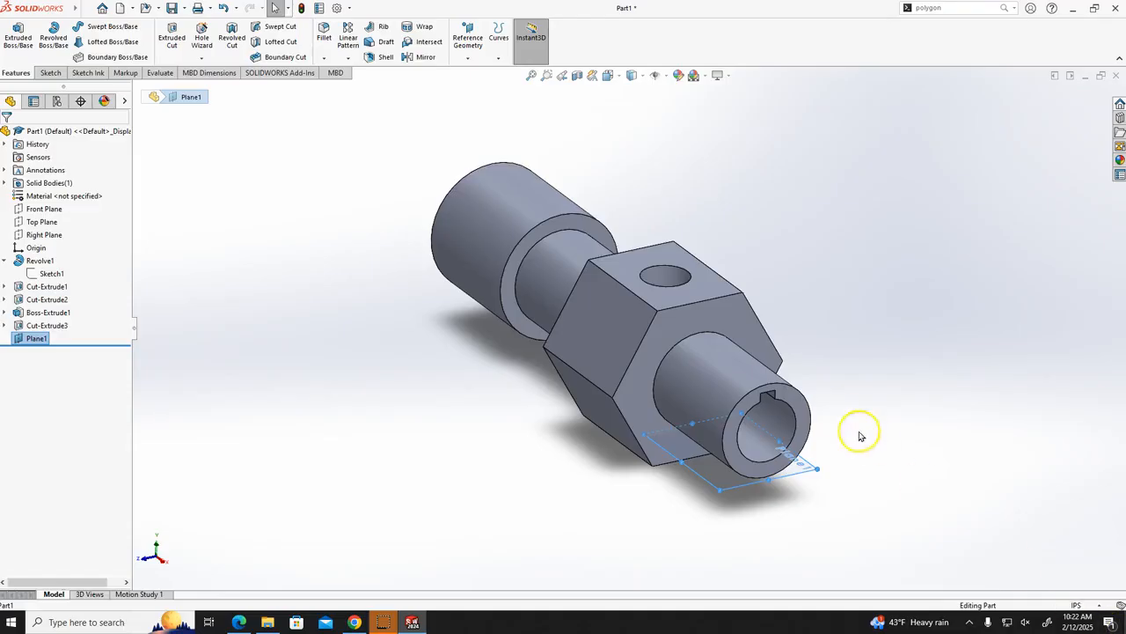
click(49, 74)
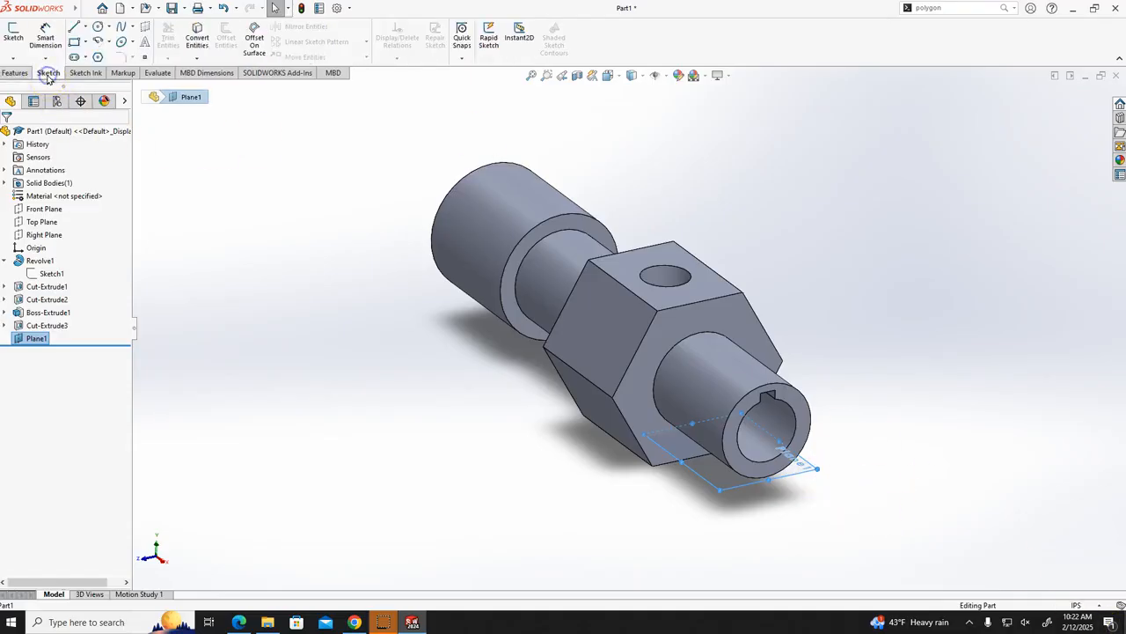
click(11, 39)
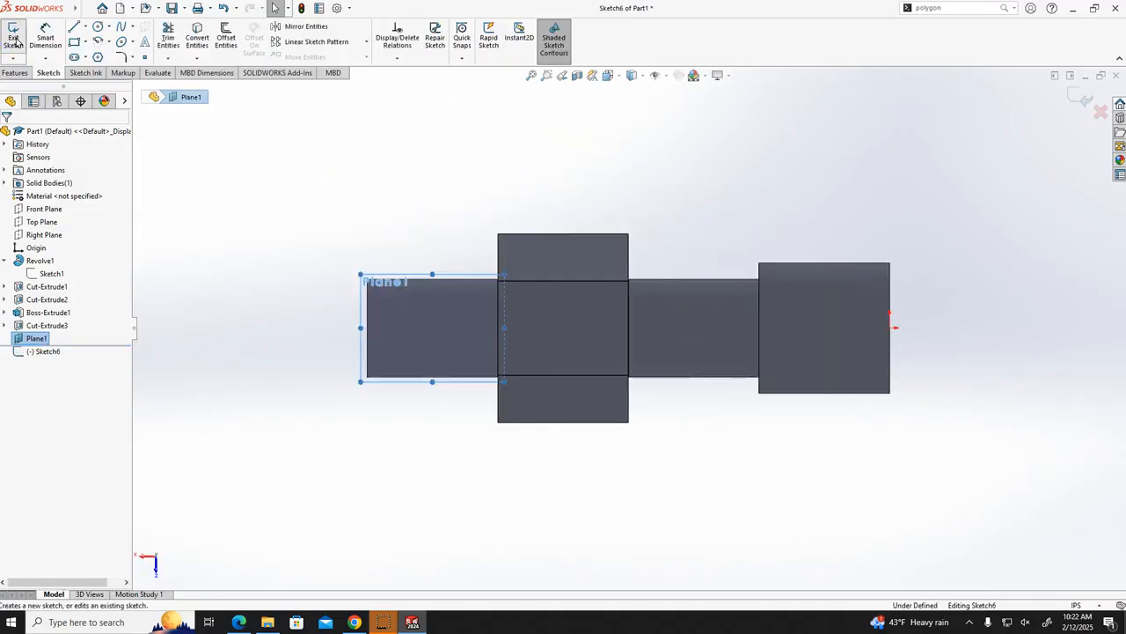
- Switch to the lecture PDF and examine the external keyway sketch and its dimensions in Figure 9, then return to SOLIDWORKS
click(239, 621)
scroll(620, 379, down, 3)
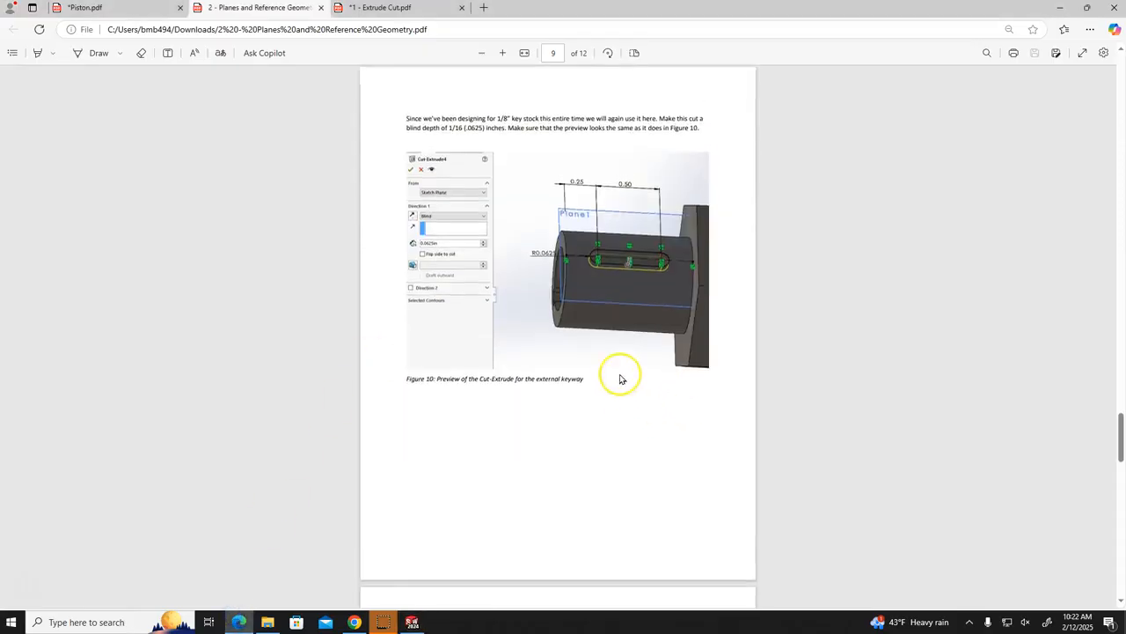
scroll(620, 379, up, 5)
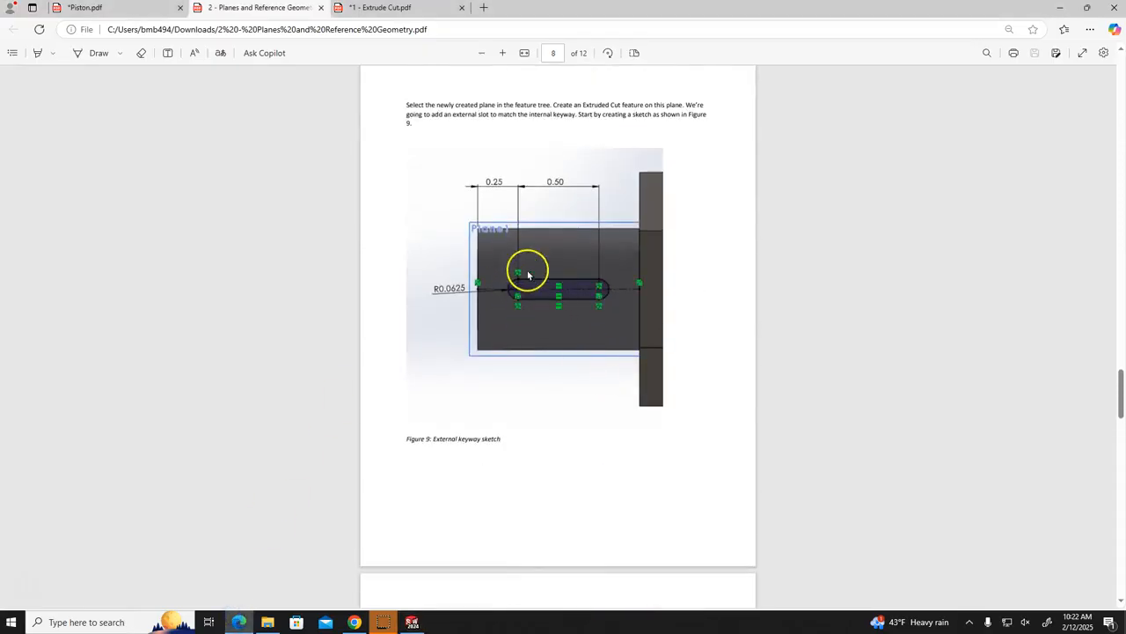
ctrl+scroll(554, 304, up, 5)
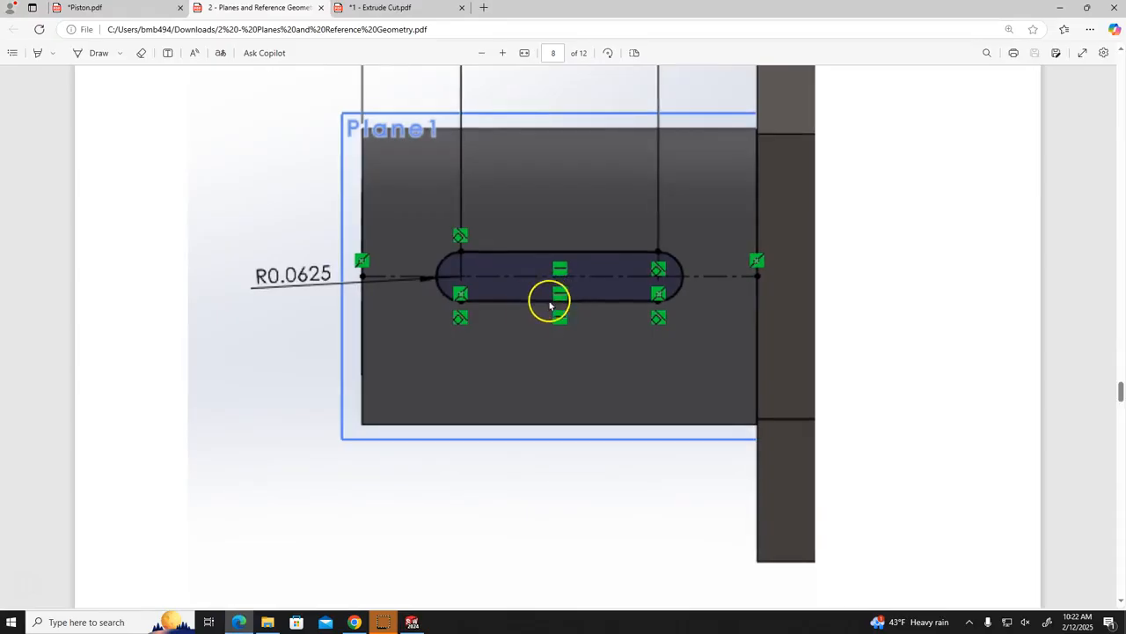
scroll(528, 313, up, 2)
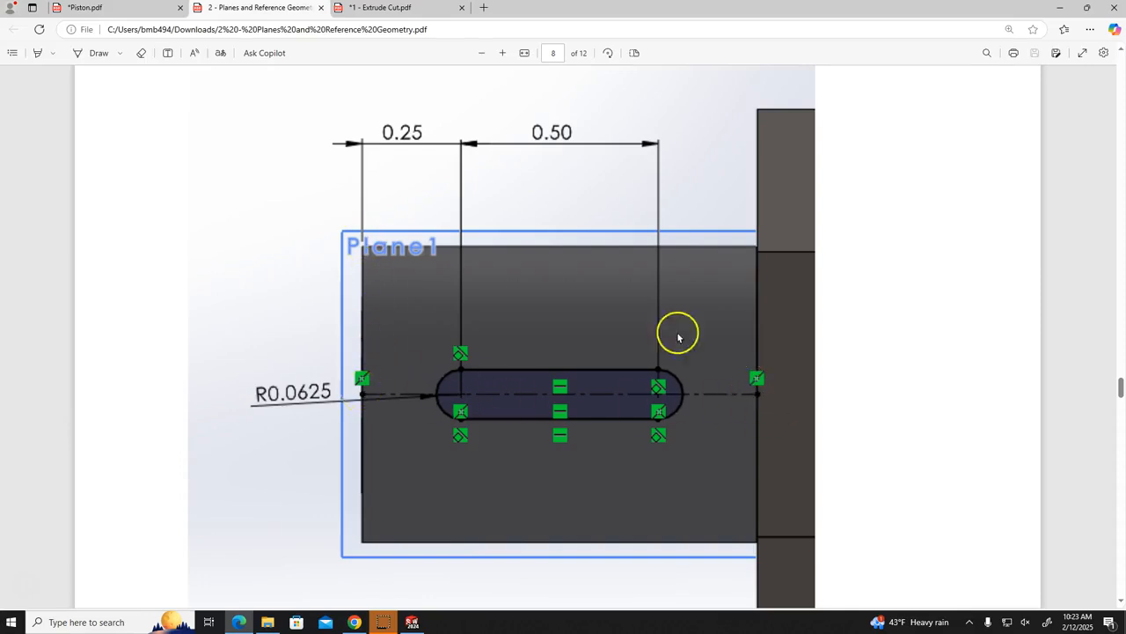
click(411, 617)
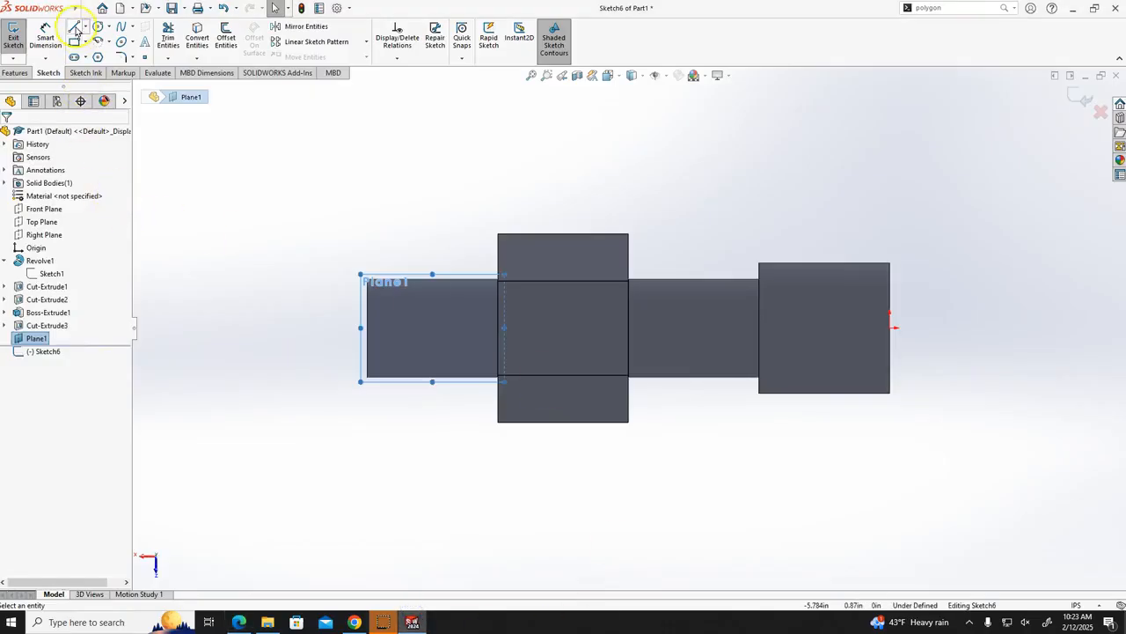
- Draw a horizontal centerline about 1 in long from the midpoint of the keyed end's outer edge to the hexagonal boss edge
click(86, 27)
click(98, 54)
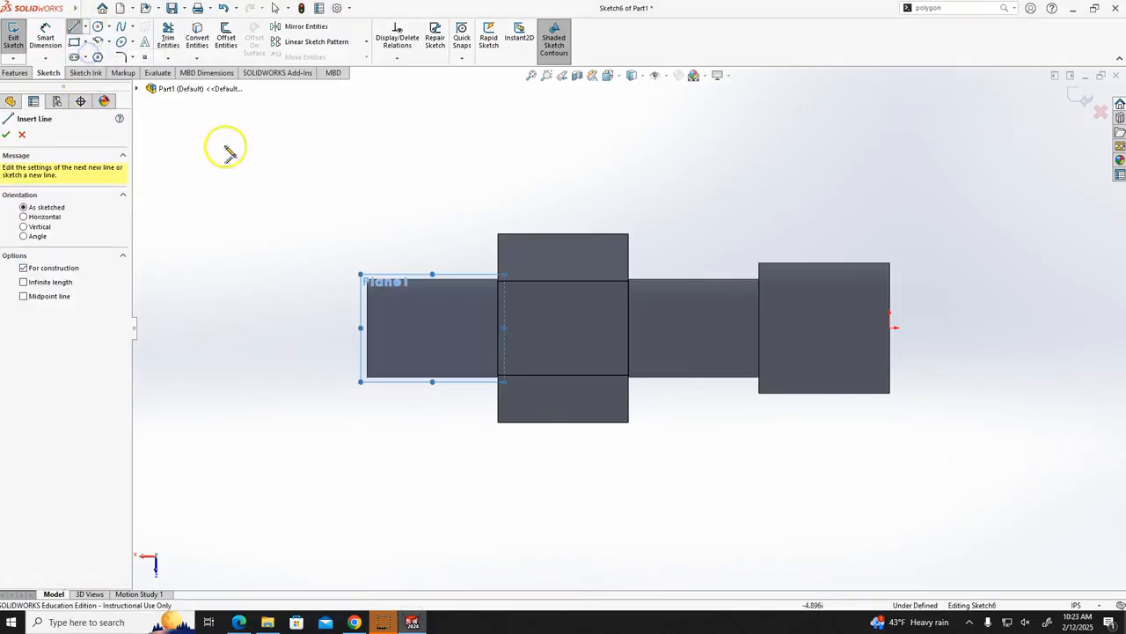
click(368, 328)
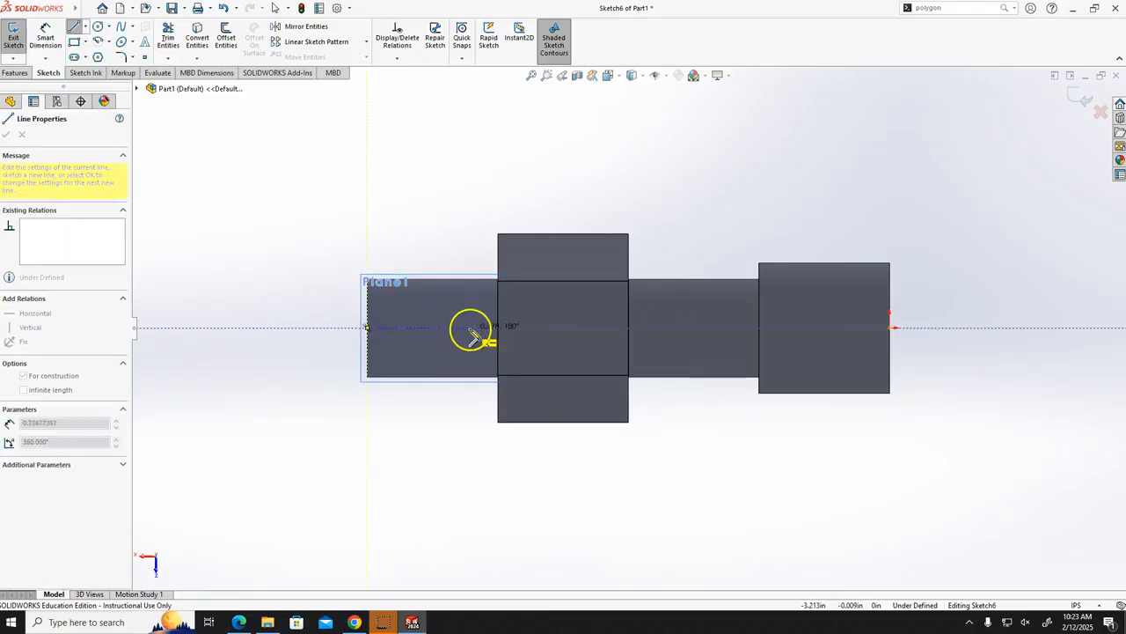
click(499, 329)
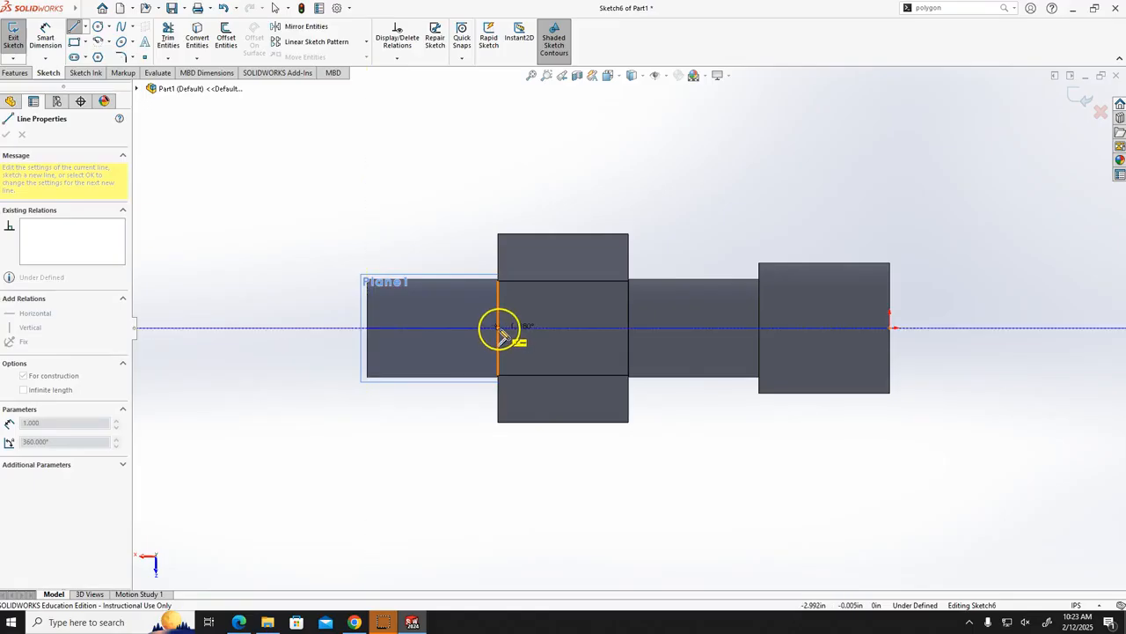
double_click(500, 330)
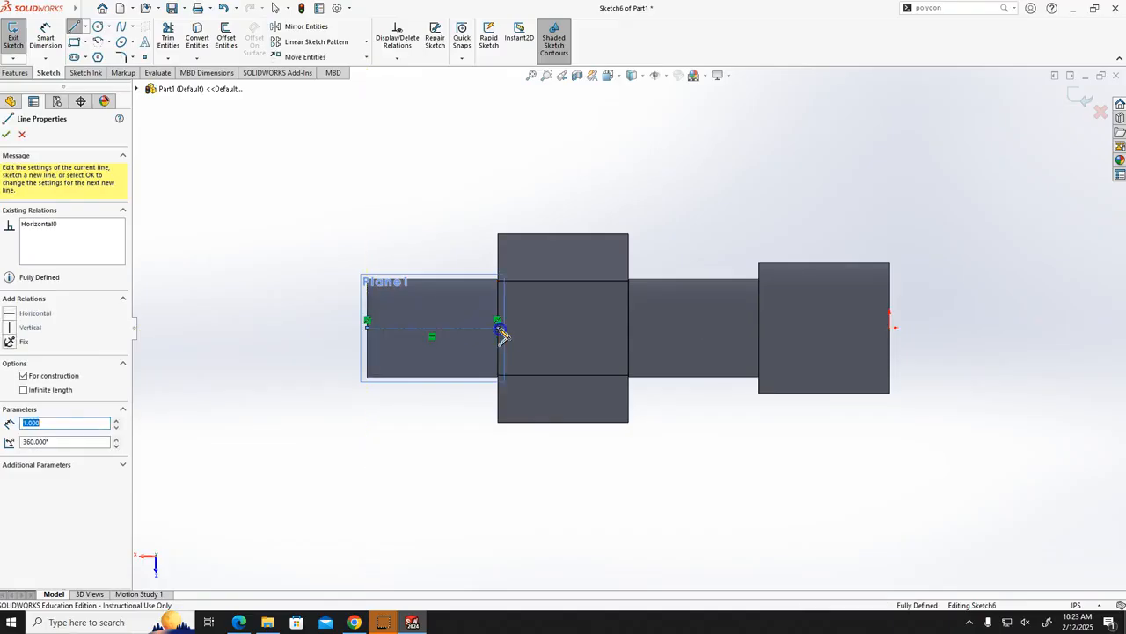
key(Escape)
key(Escape)
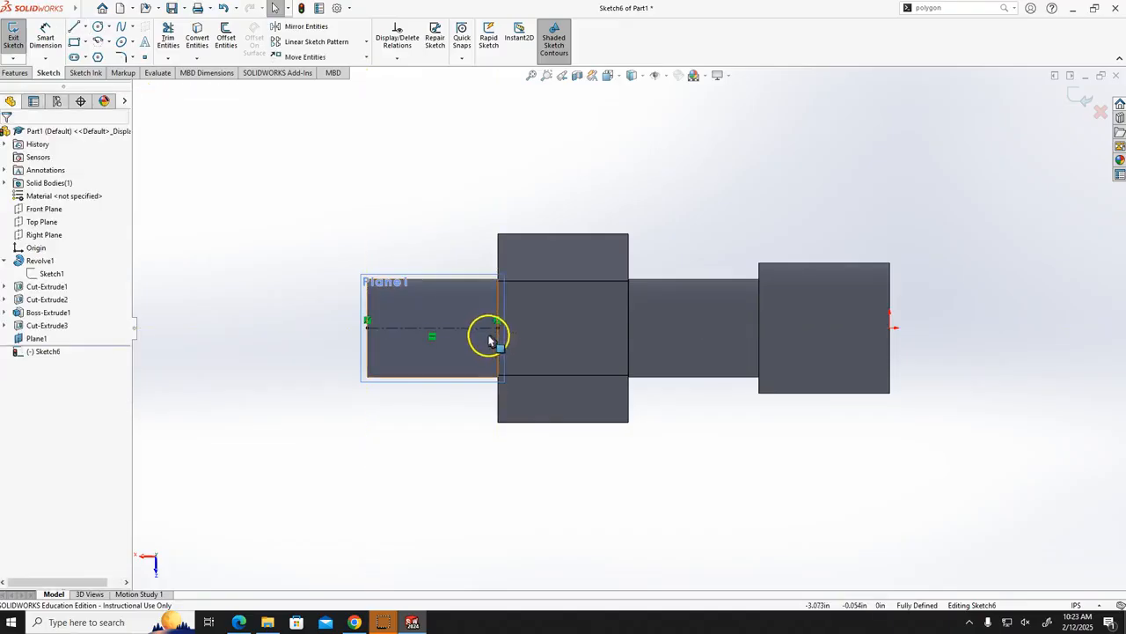
- Sketch a straight slot on the centerline, about 0.52 in between arc centers and about 0.21 in wide
scroll(462, 330, down, 2)
scroll(453, 314, down, 3)
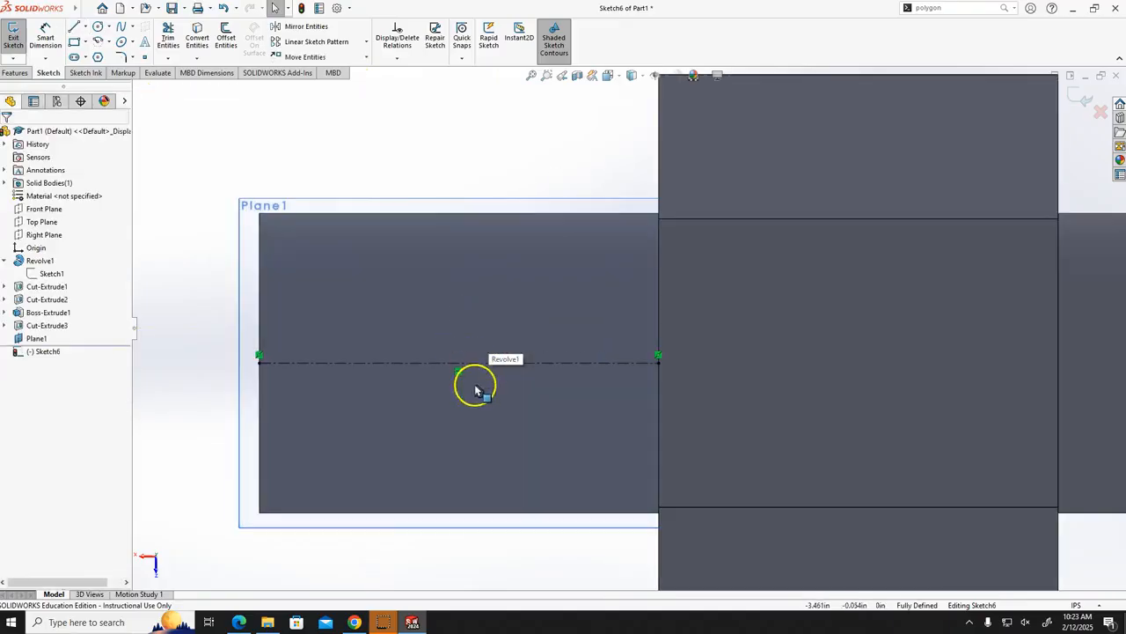
click(84, 57)
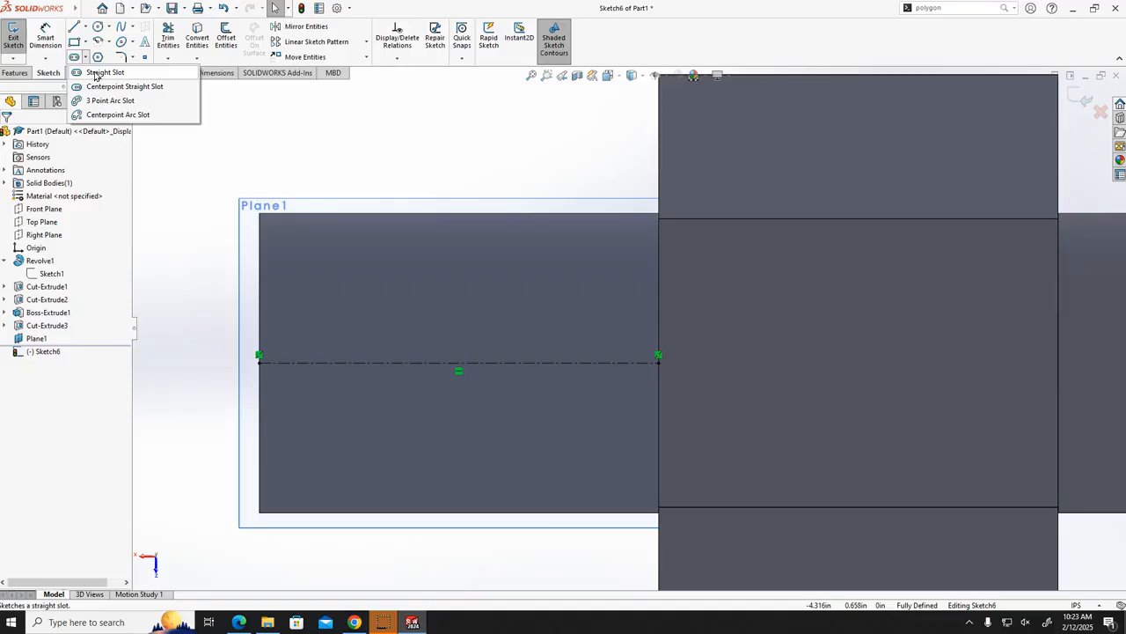
click(95, 74)
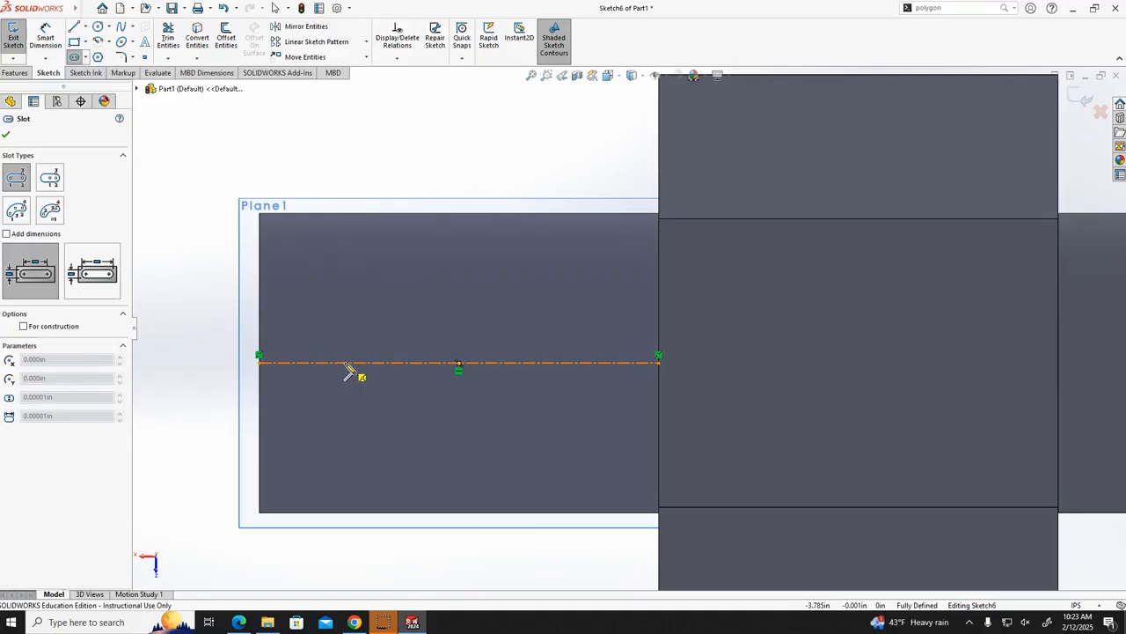
drag(346, 363, 555, 365)
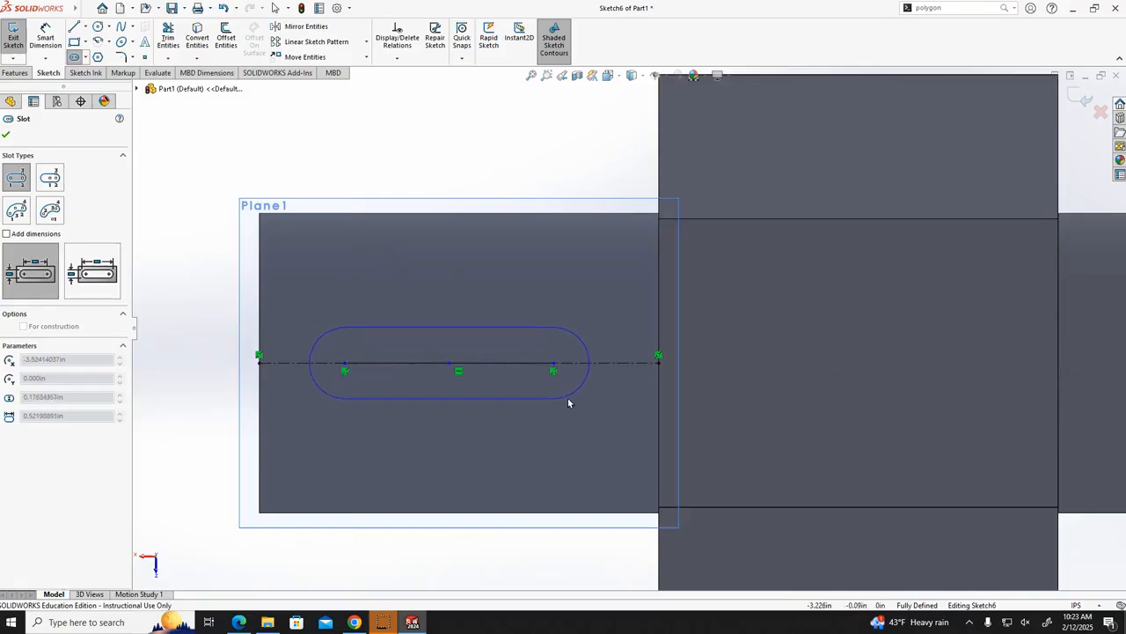
click(571, 389)
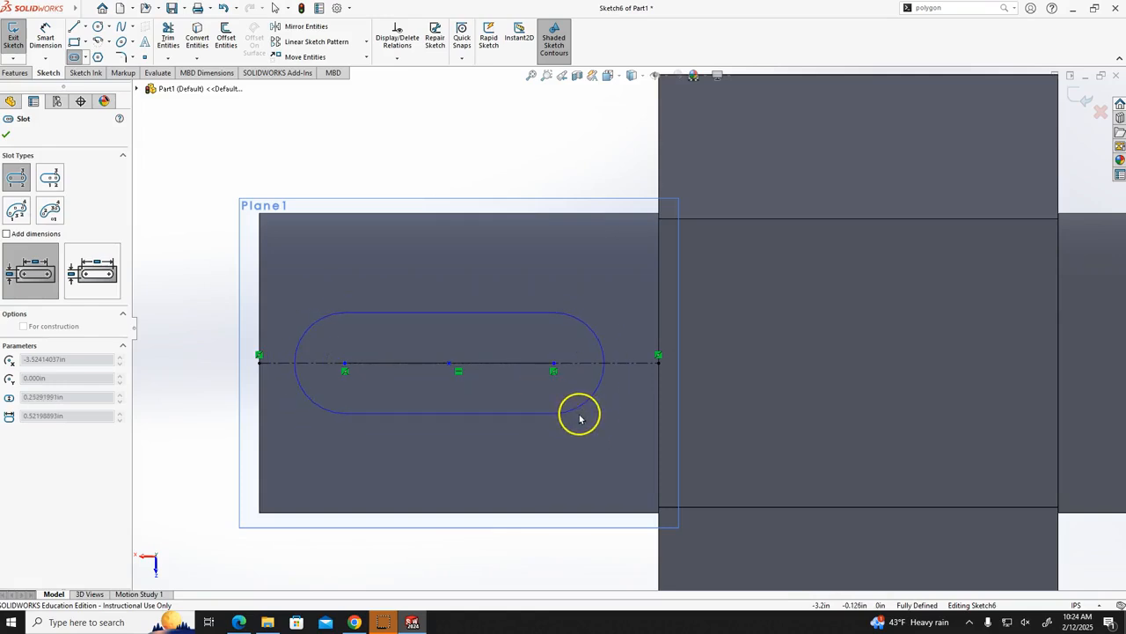
click(573, 409)
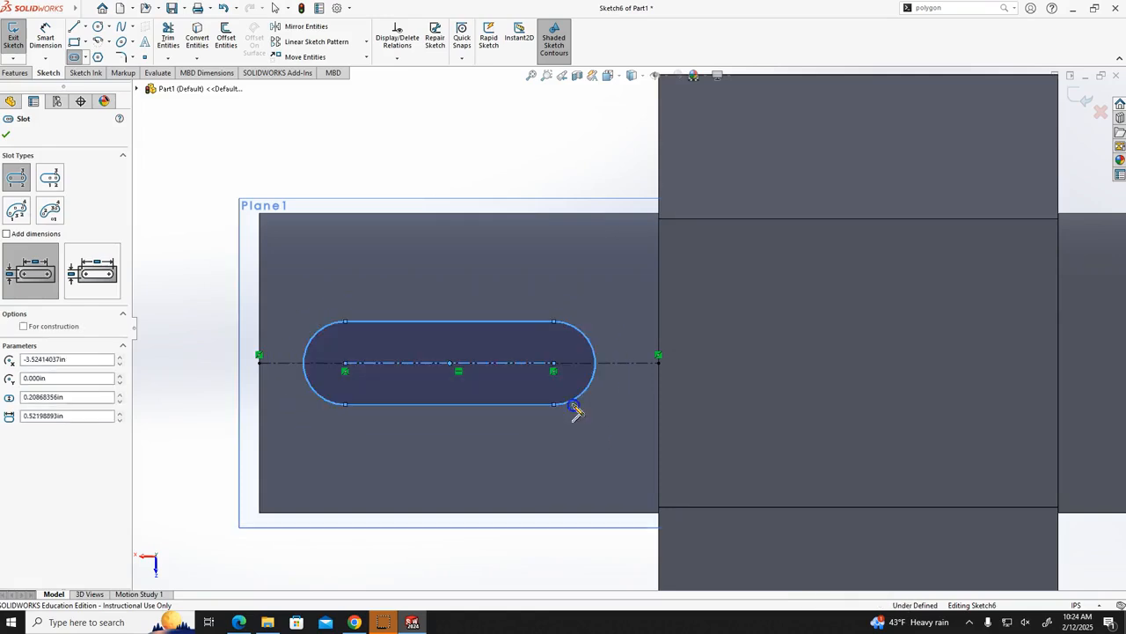
key(Escape)
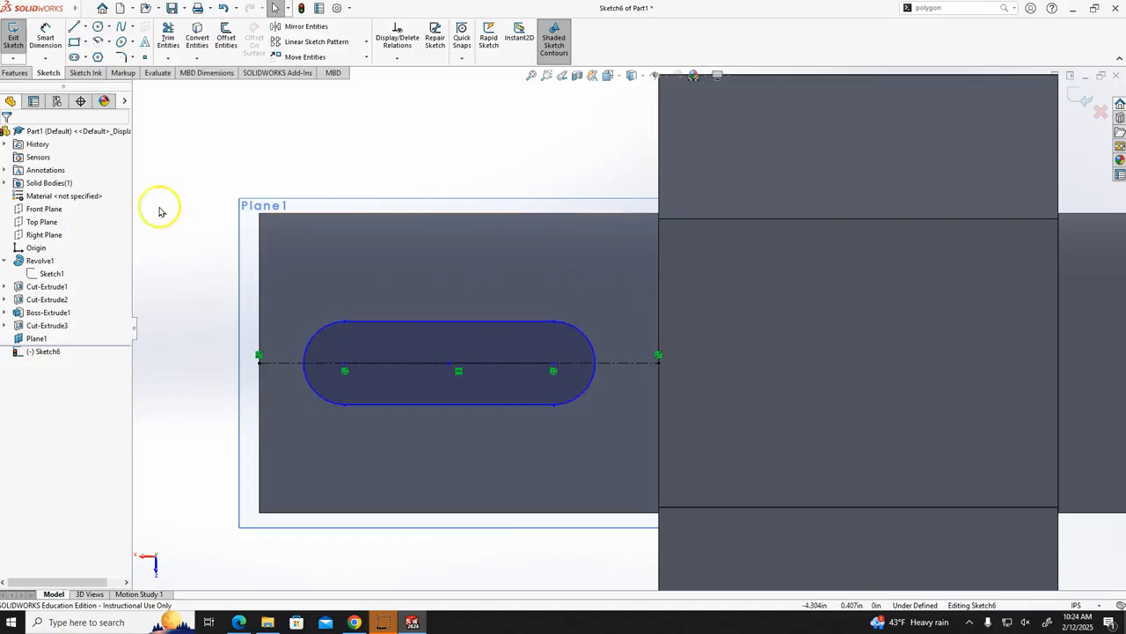
- Dimension the slot's end arc radius as 0.0625 in, as given in the PDF figure
click(51, 41)
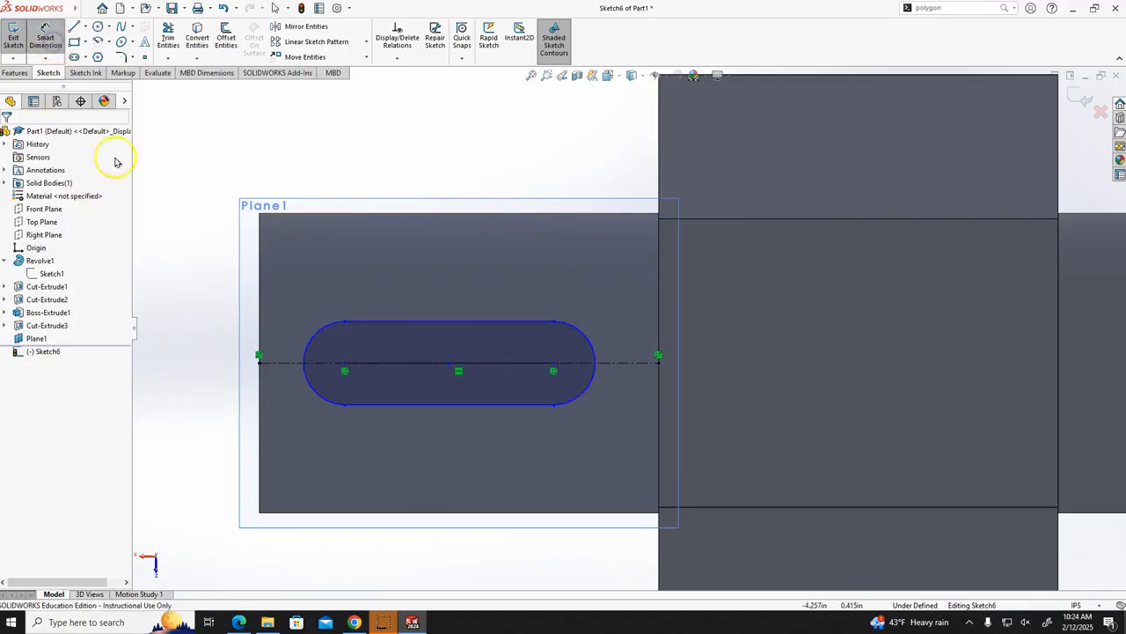
click(320, 331)
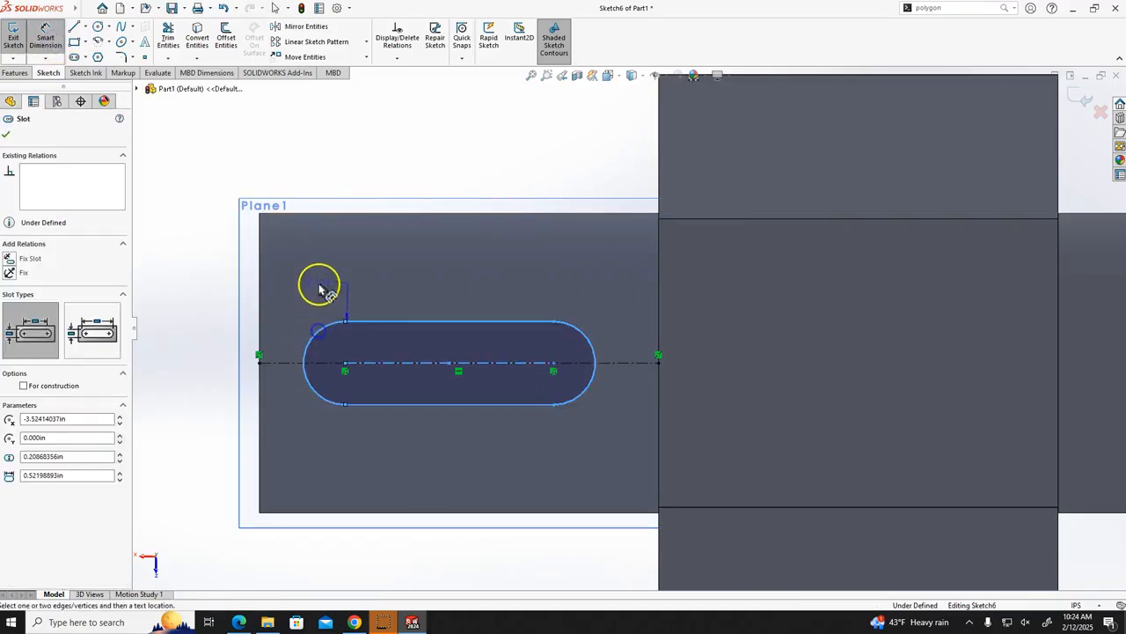
click(286, 267)
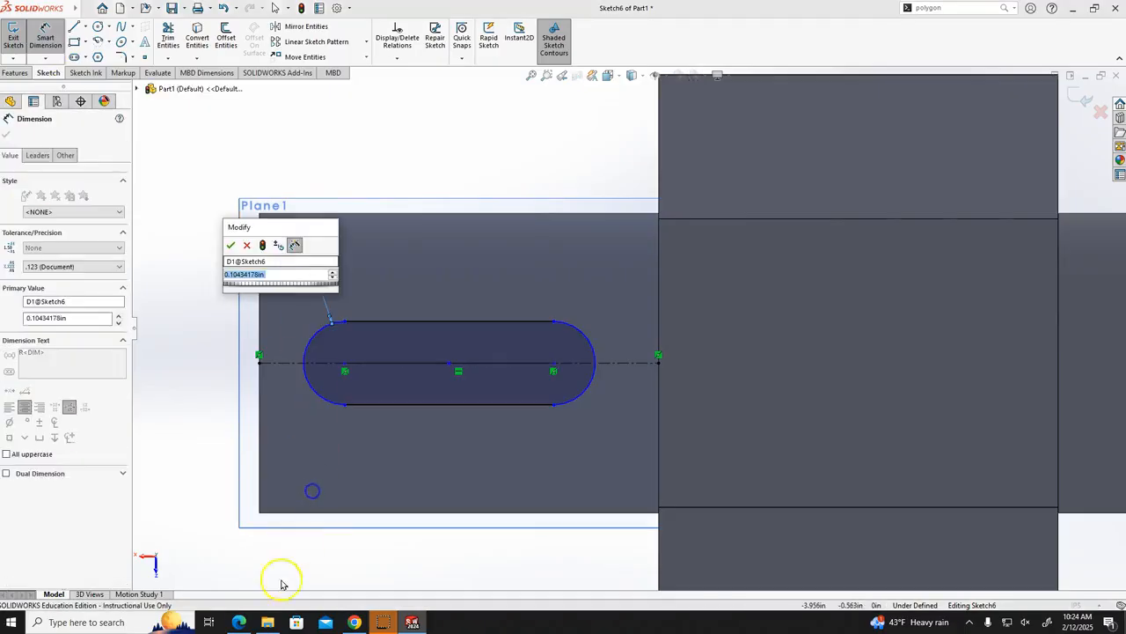
click(240, 622)
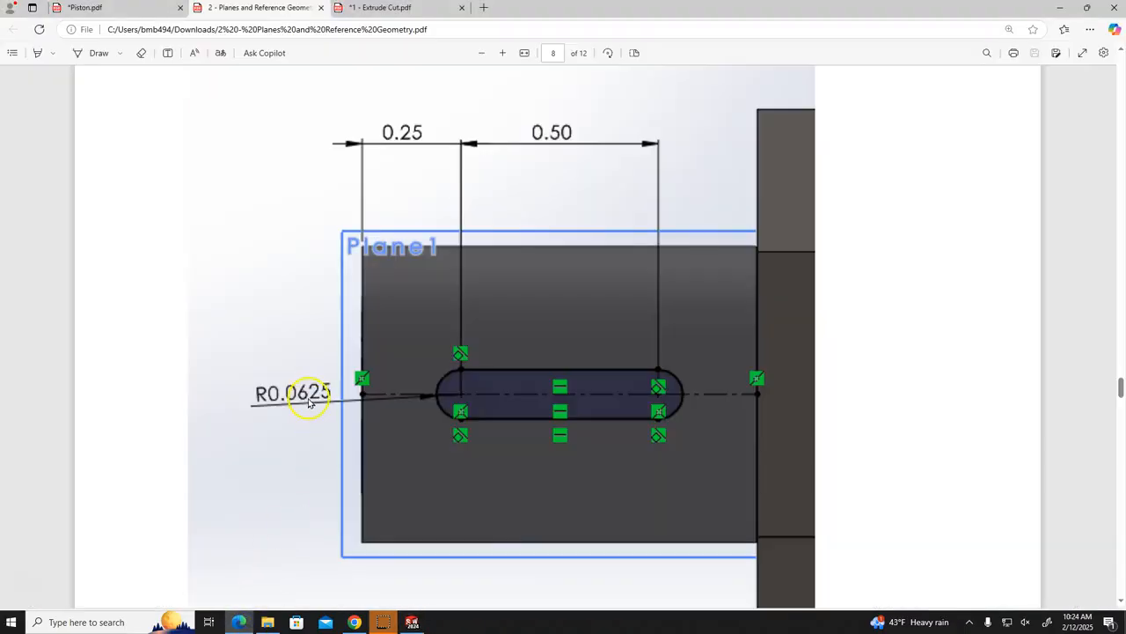
click(412, 622)
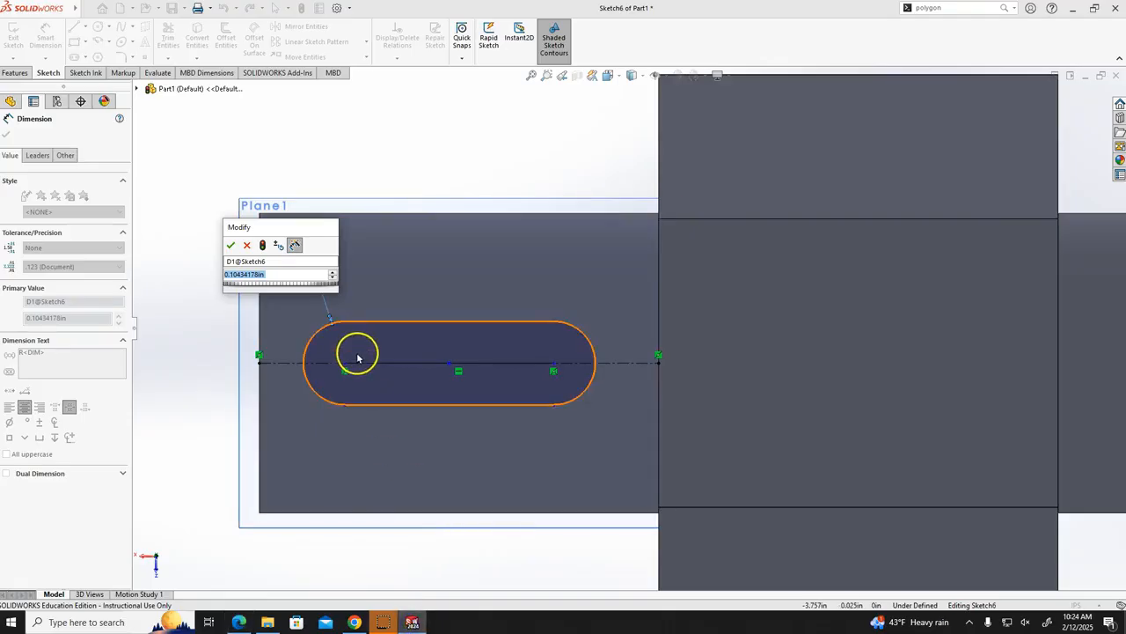
text(.0625)
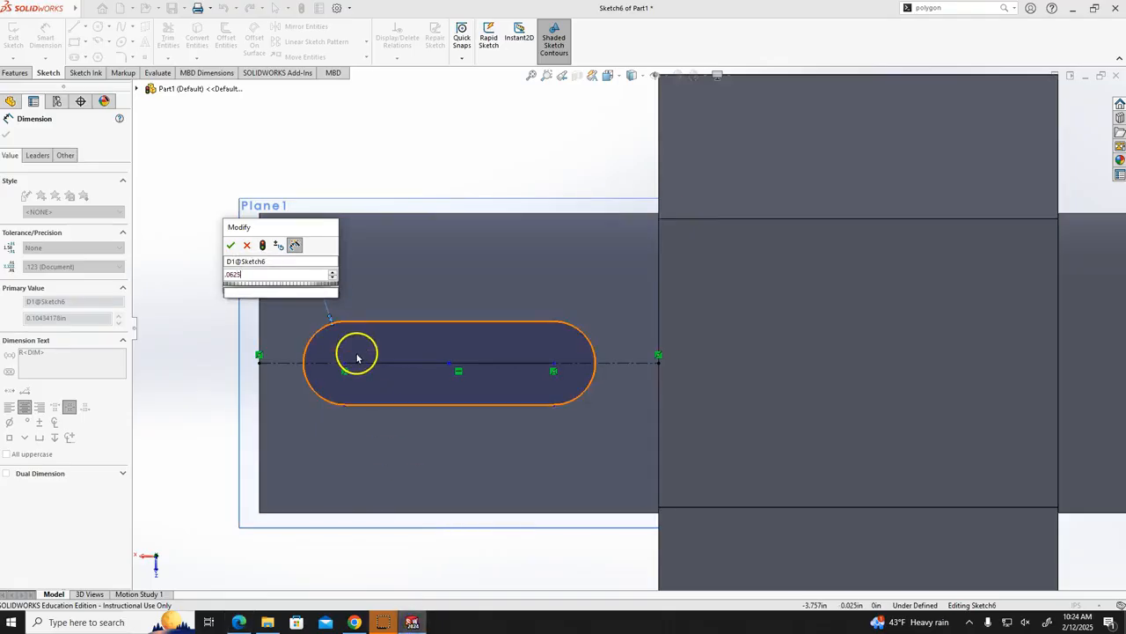
key(Return)
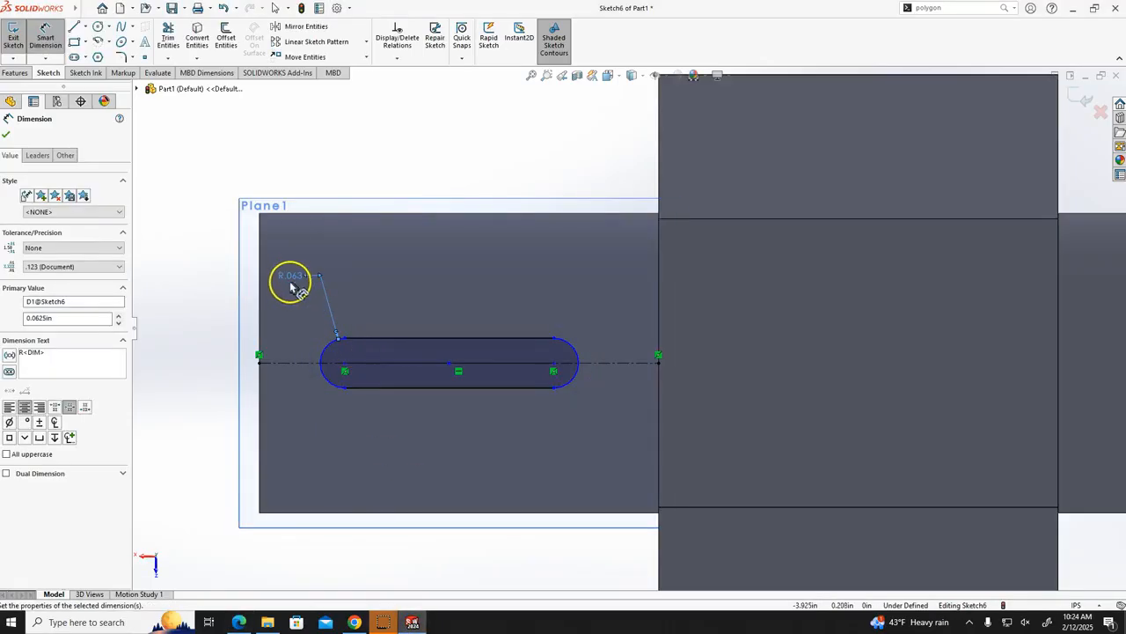
key(Escape)
- Set the slot radius dimension's precision to four decimal places (.1234)
click(291, 278)
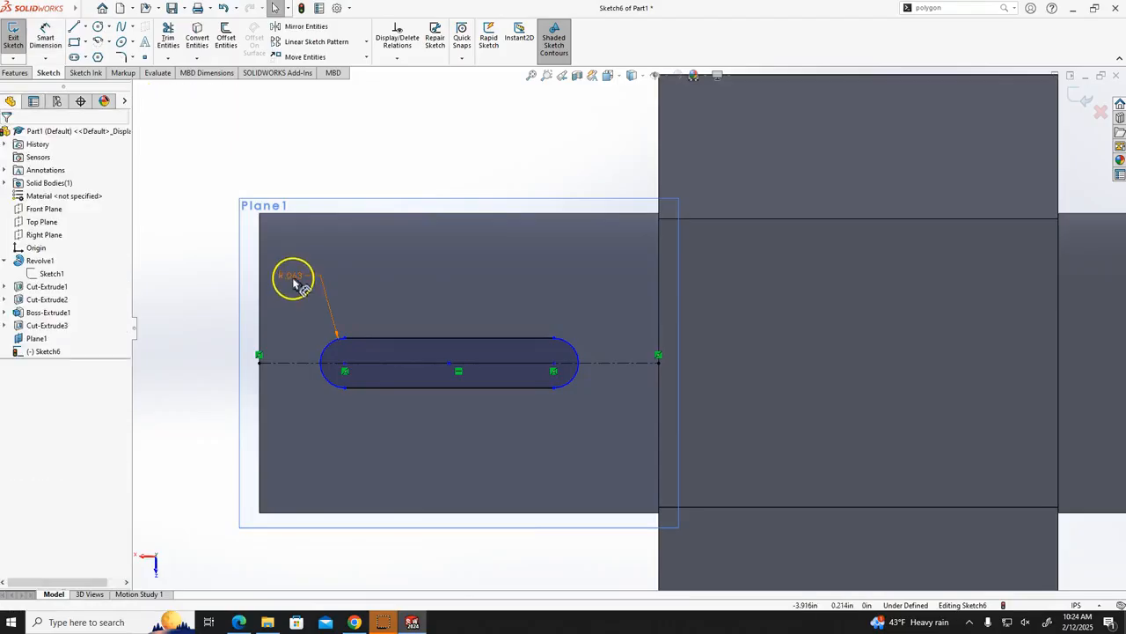
click(214, 302)
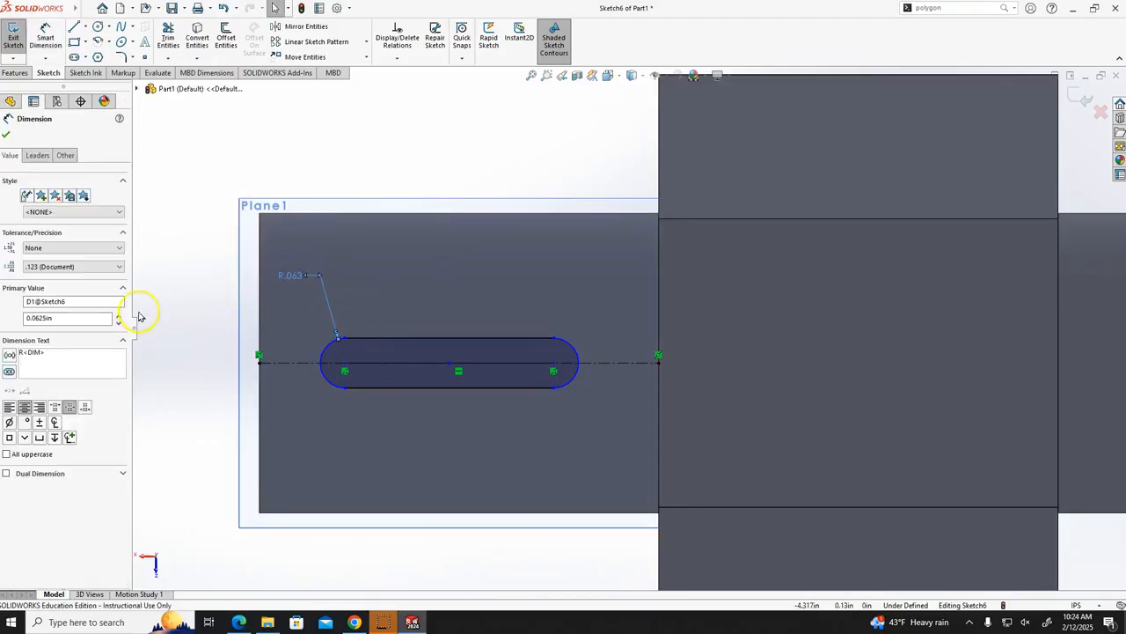
click(79, 266)
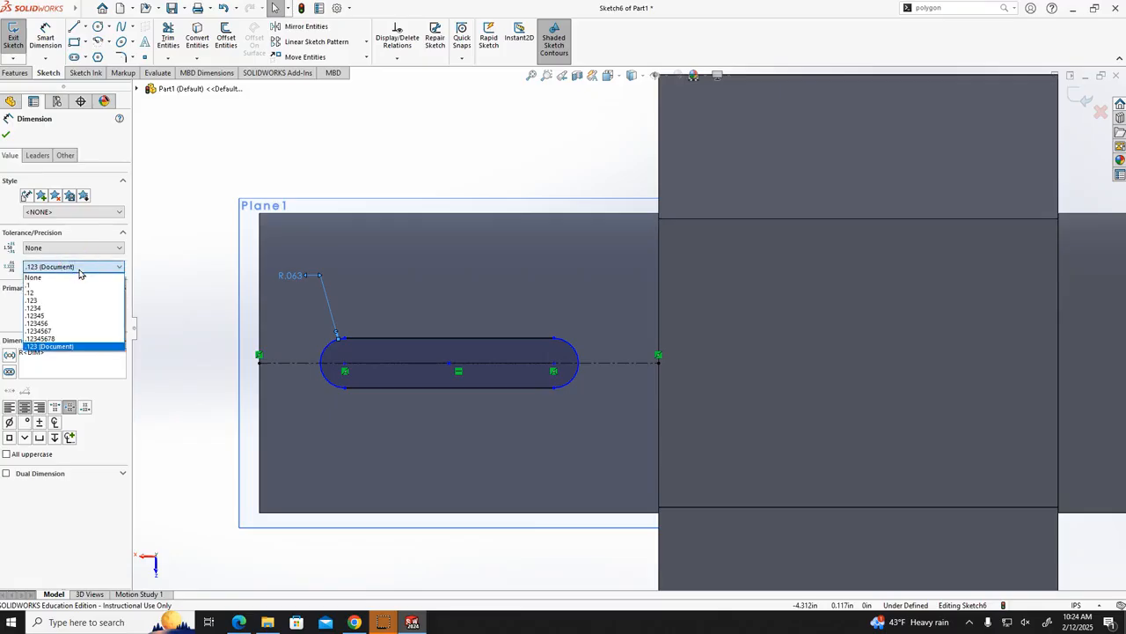
click(53, 309)
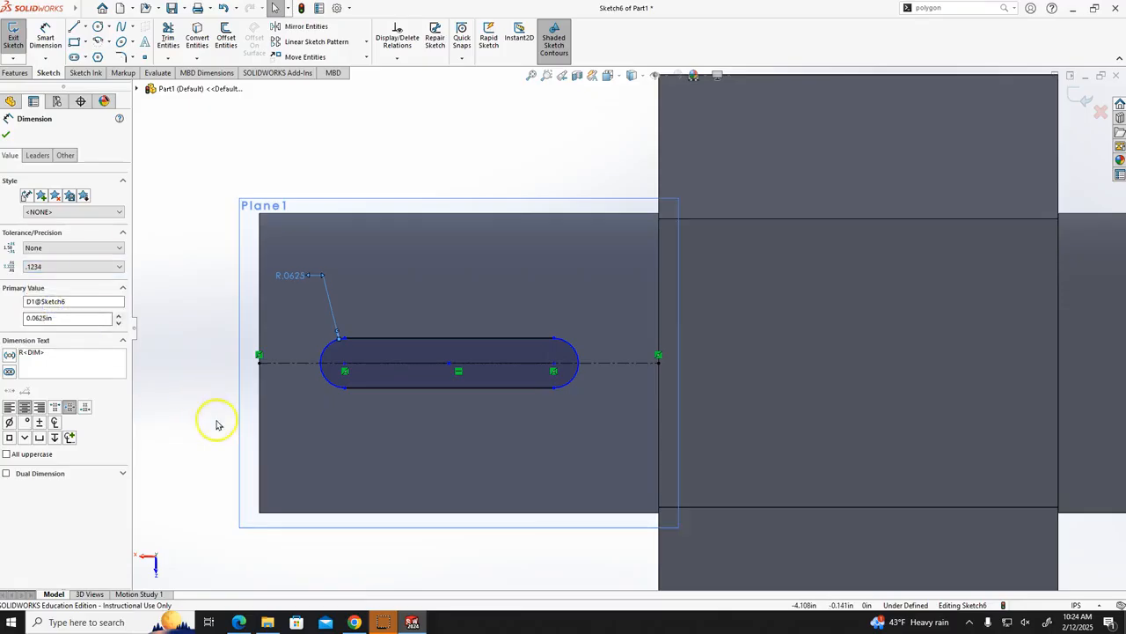
click(6, 136)
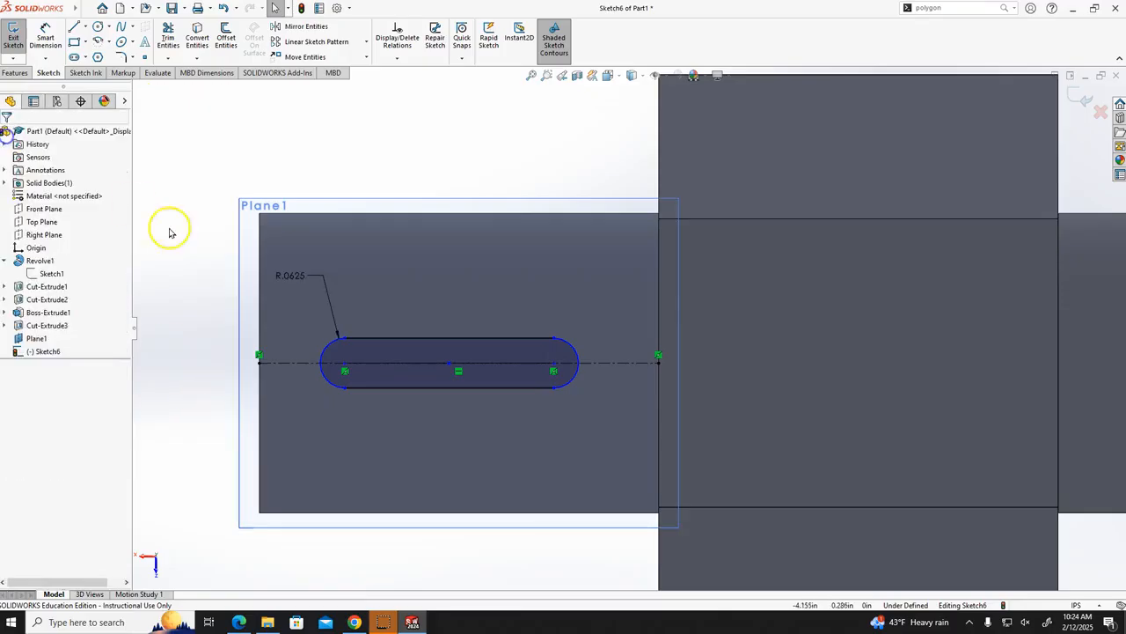
- Dimension the distance between the slot's two arc centers as 0.5 in
click(42, 44)
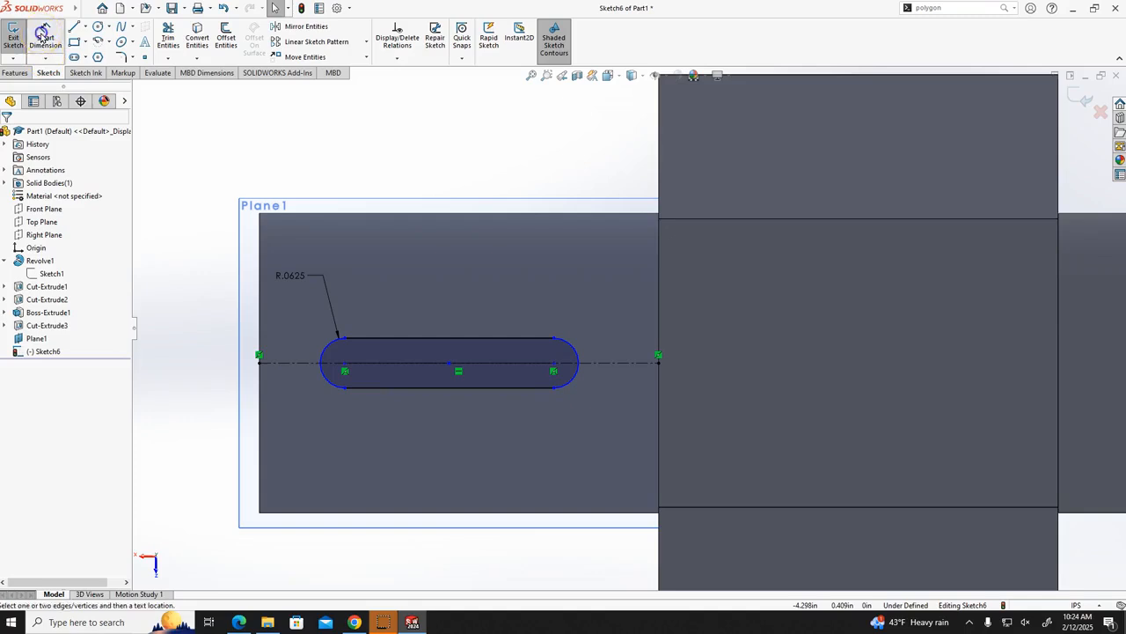
scroll(440, 362, down, 3)
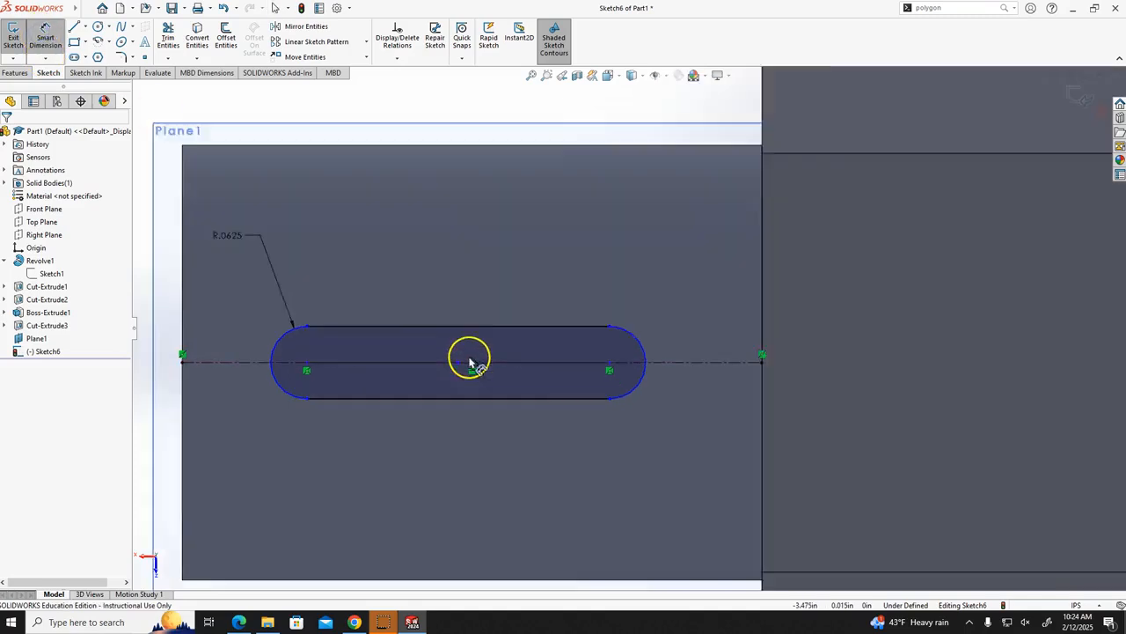
click(282, 365)
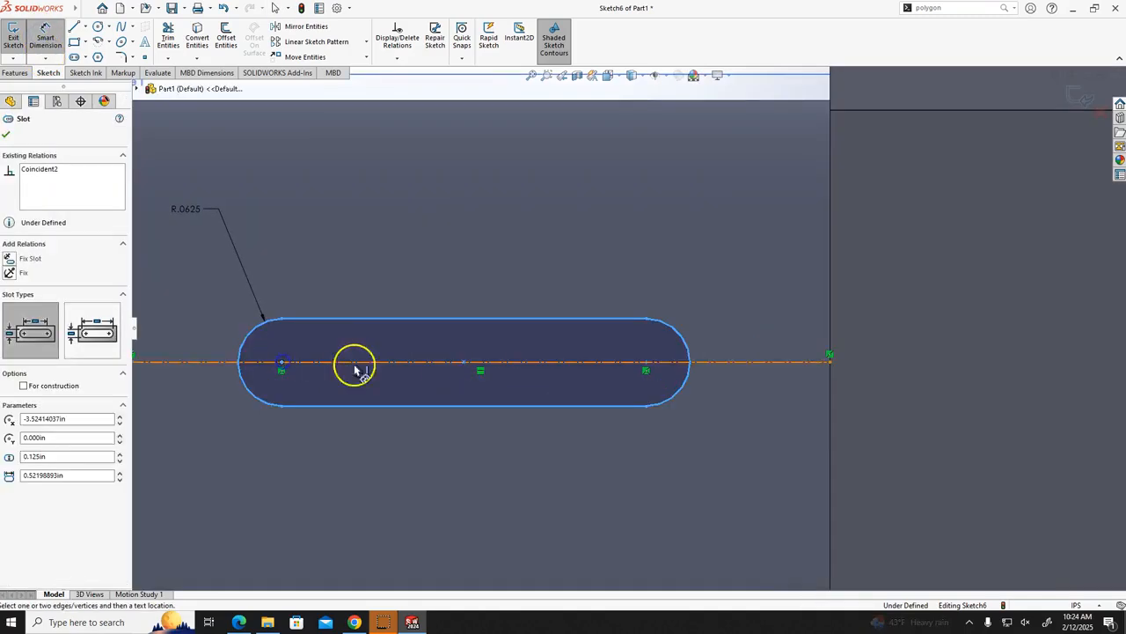
click(646, 364)
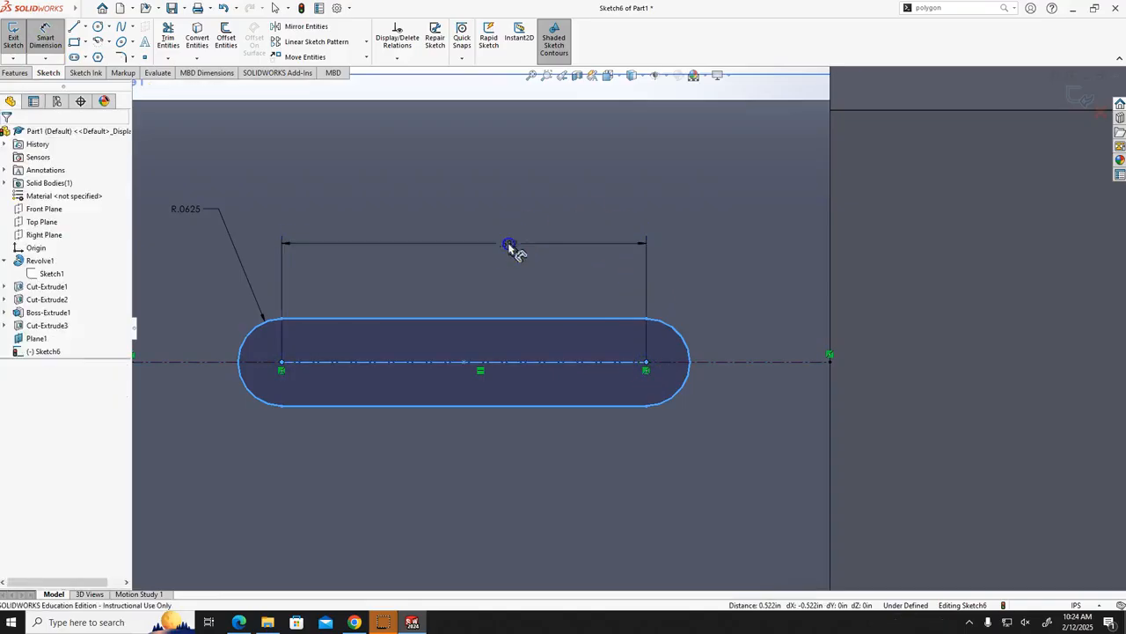
click(510, 244)
key(BackSpace)
text(.5)
key(Return)
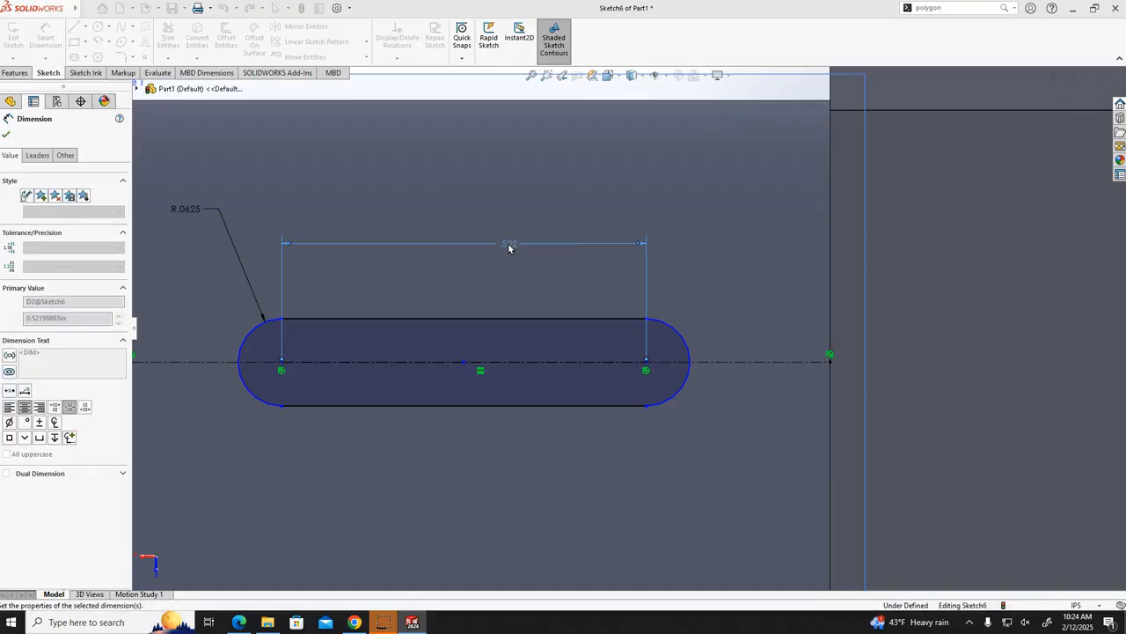
scroll(503, 327, up, 3)
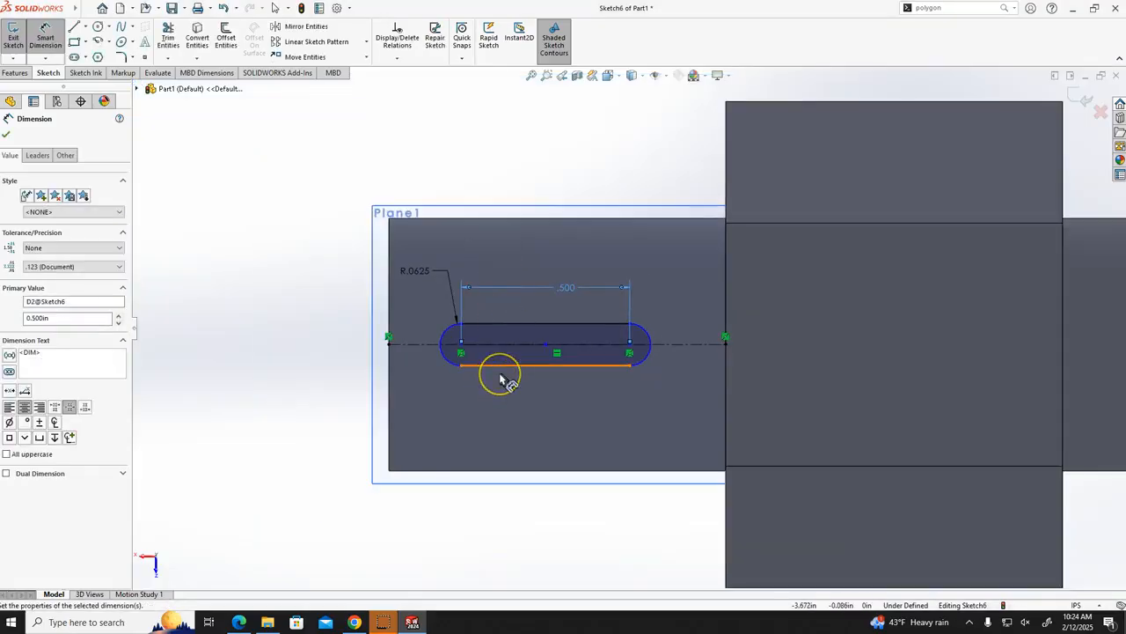
- Dimension the distance from the shaft's end edge to the nearer slot arc center as 0.25 in and check the sketch against the PDF figure
scroll(484, 365, down, 2)
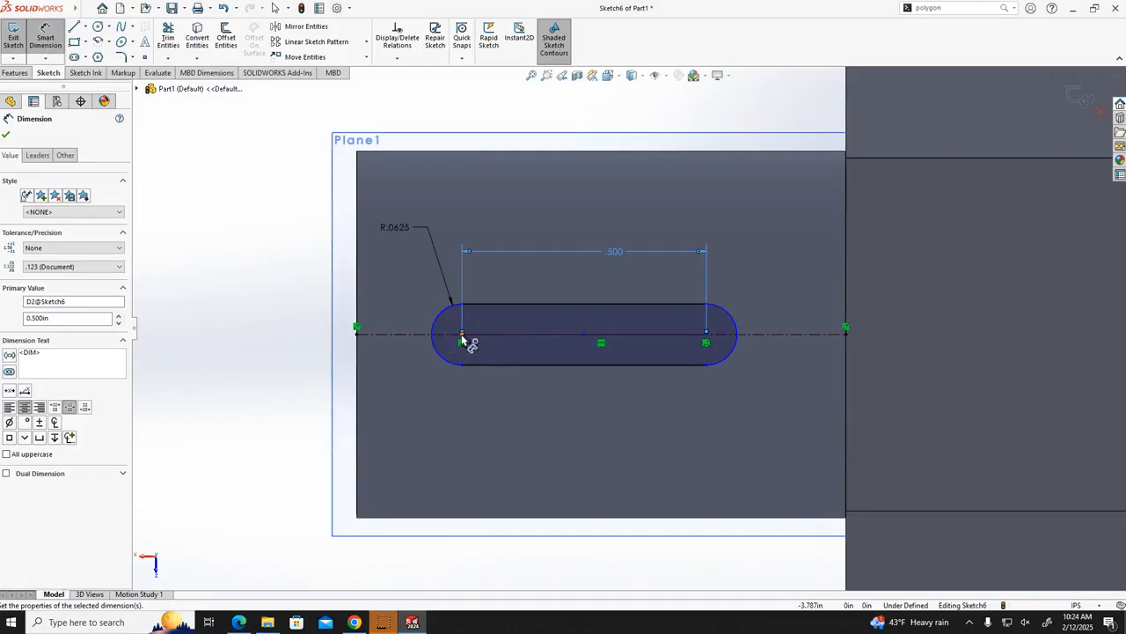
click(463, 341)
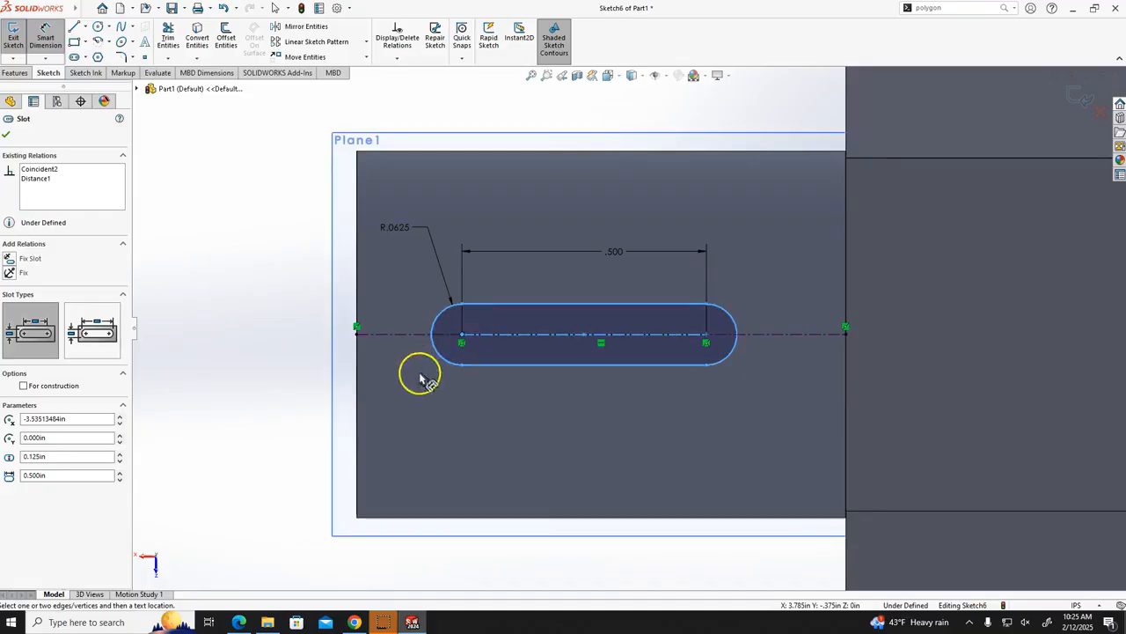
click(357, 383)
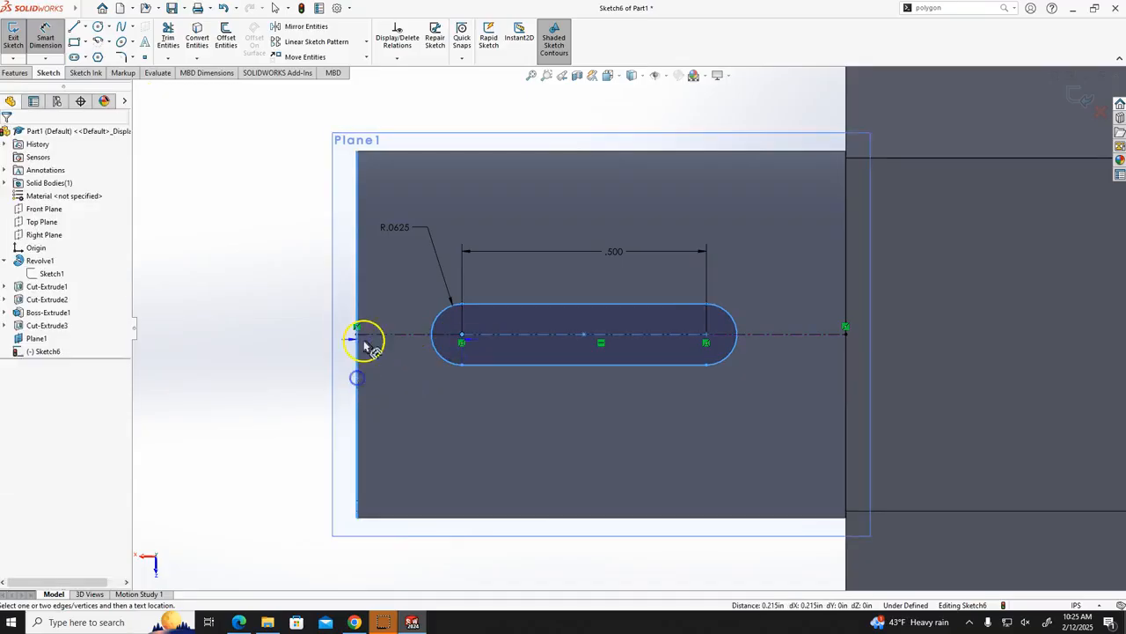
click(385, 192)
text(.25)
key(Return)
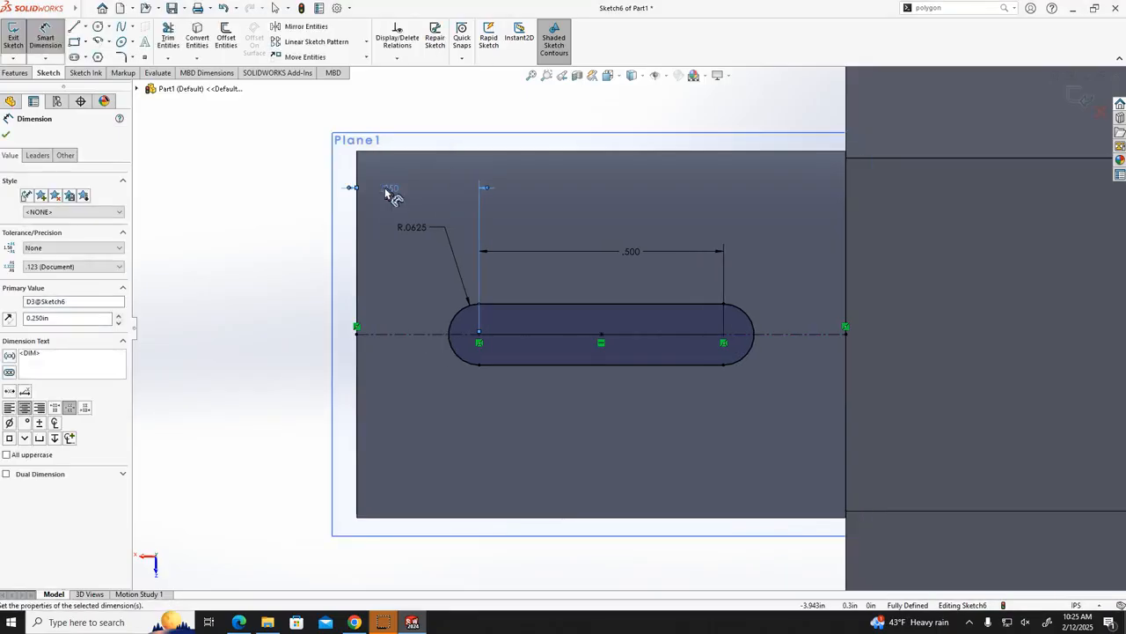
click(614, 344)
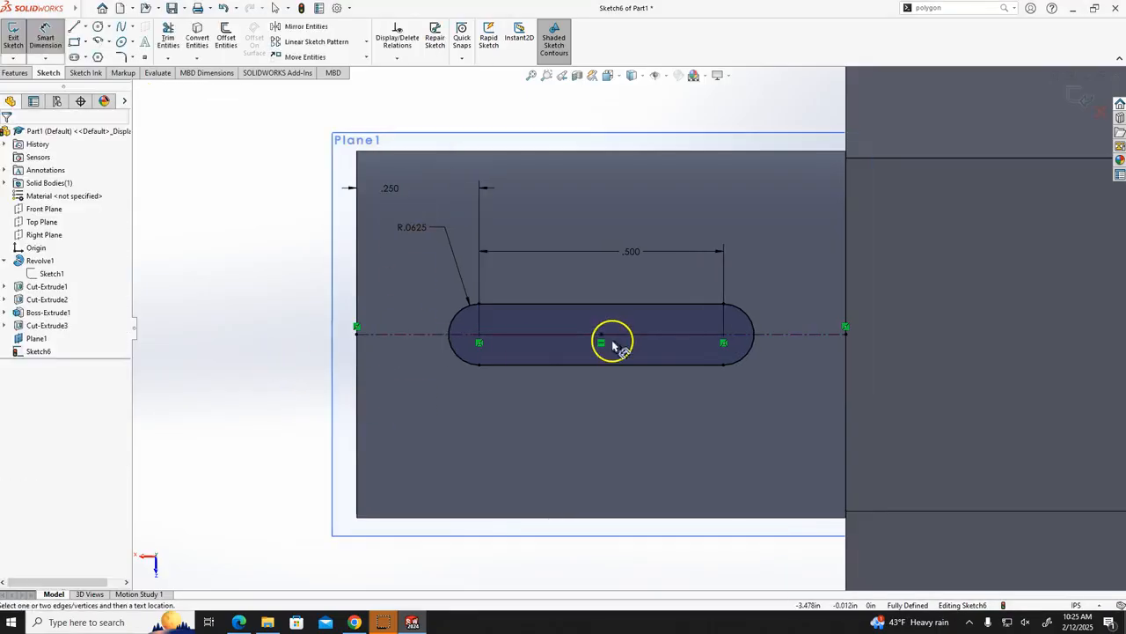
click(239, 622)
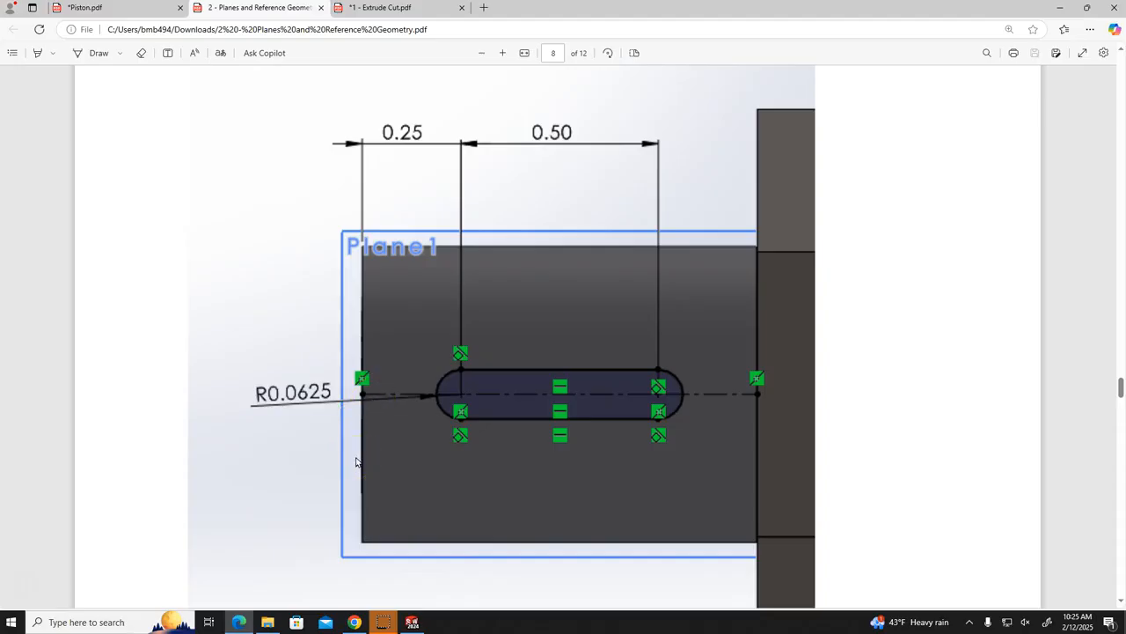
click(413, 622)
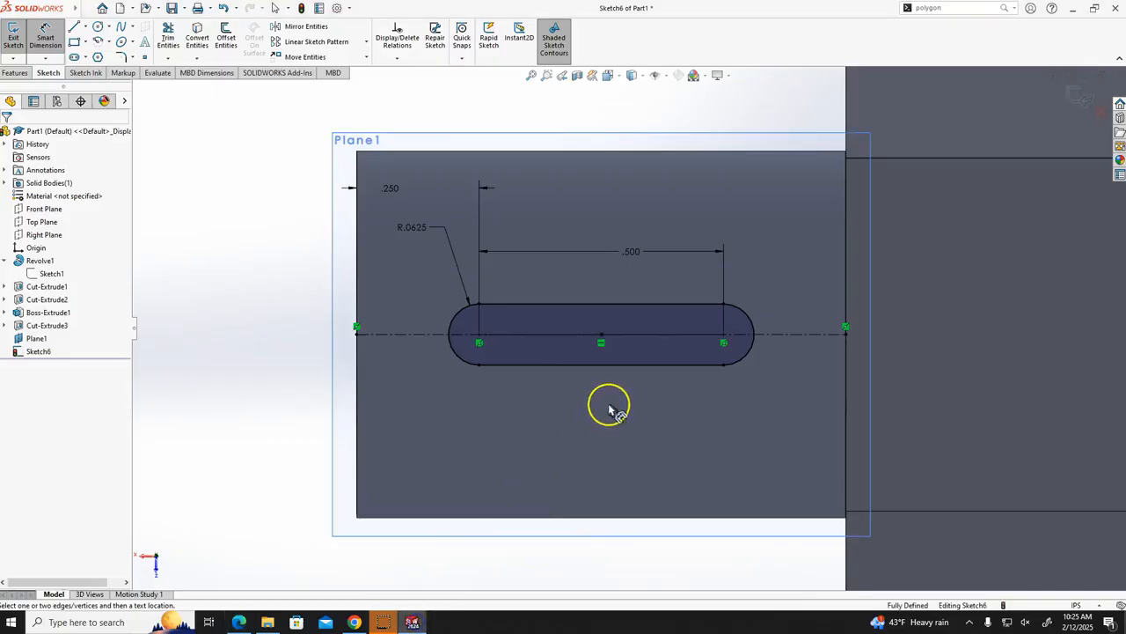
- Start an Extruded Cut from the slot sketch and look up its end condition and depth in the lecture PDF
scroll(611, 402, up, 3)
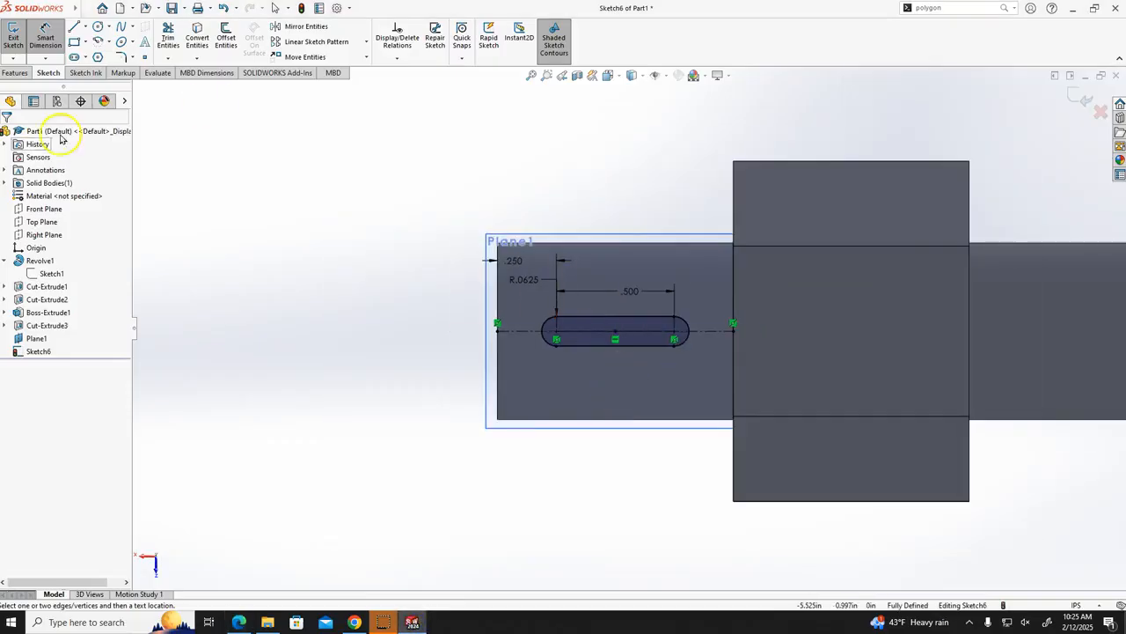
click(16, 72)
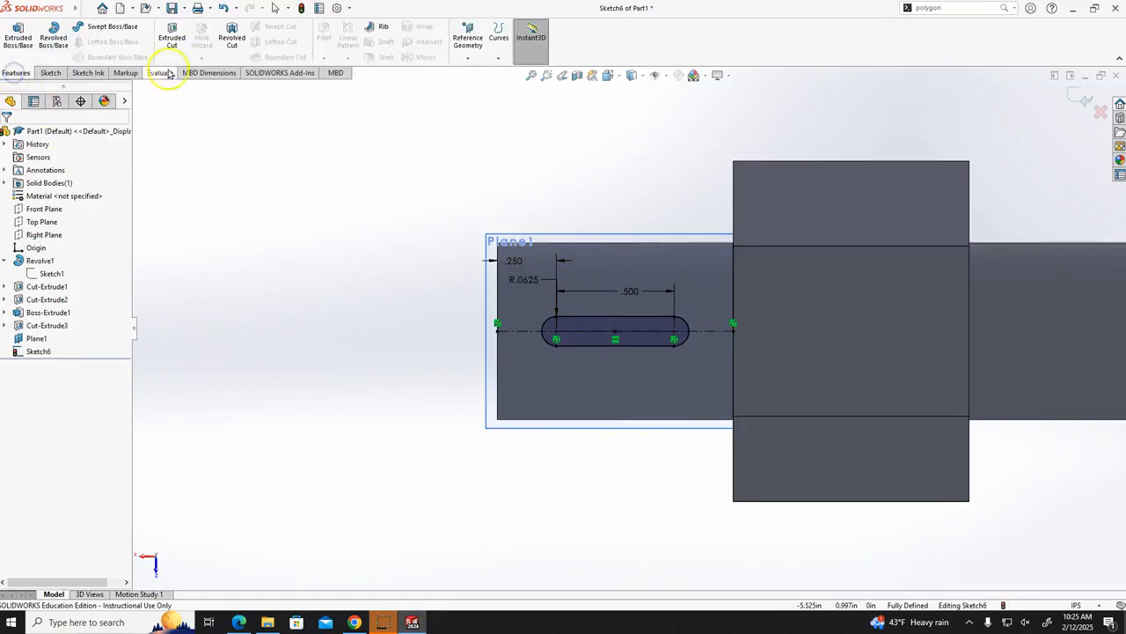
click(173, 40)
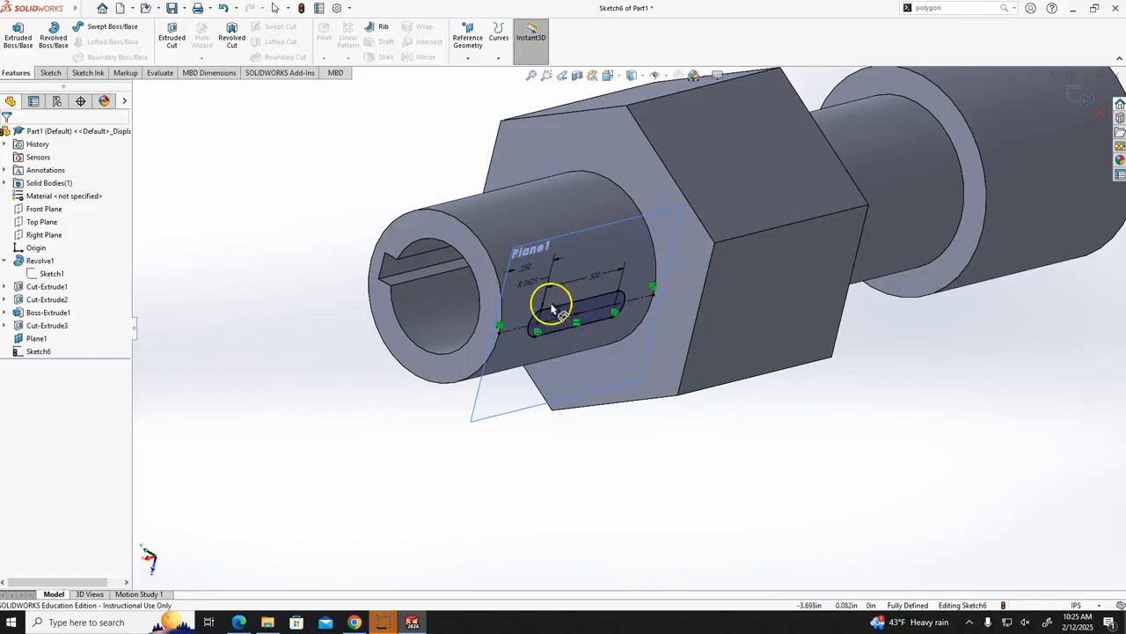
click(577, 315)
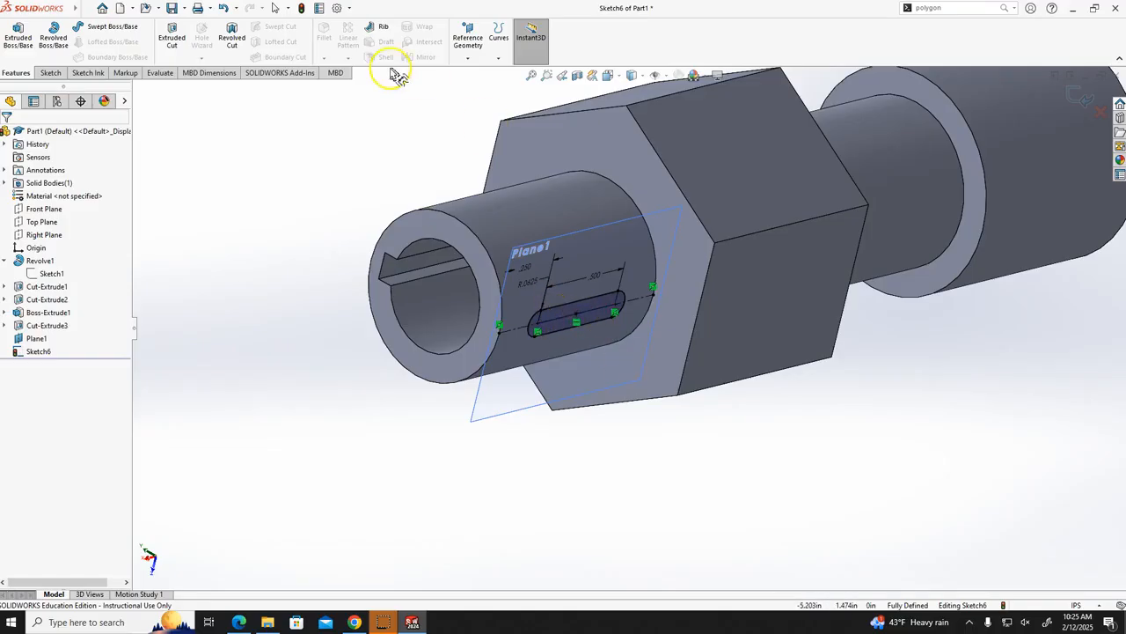
click(172, 39)
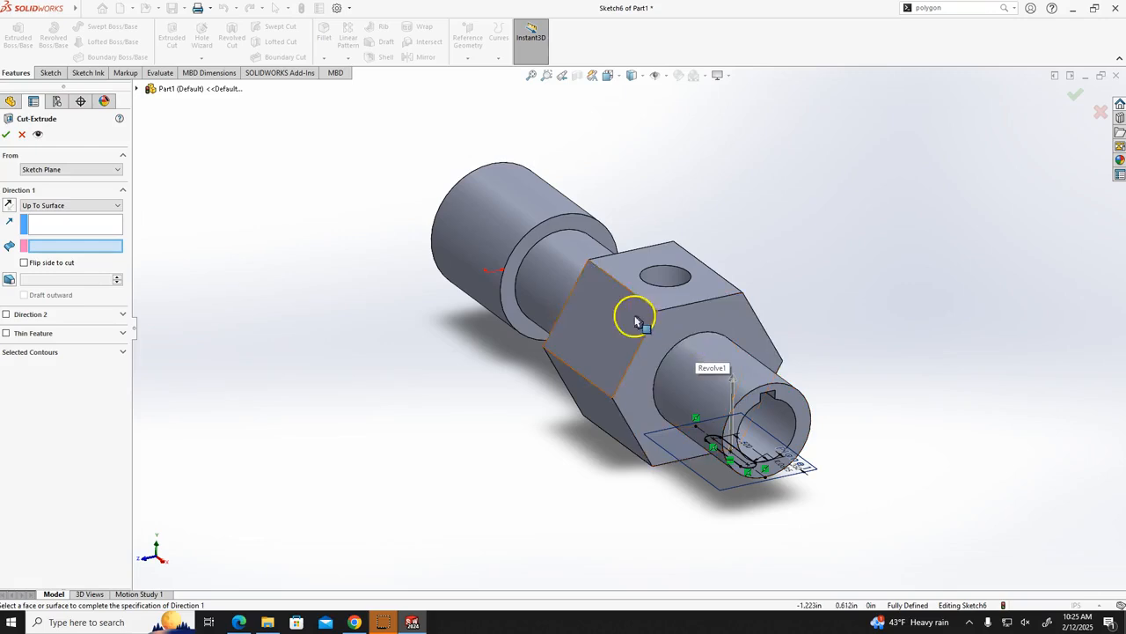
click(238, 622)
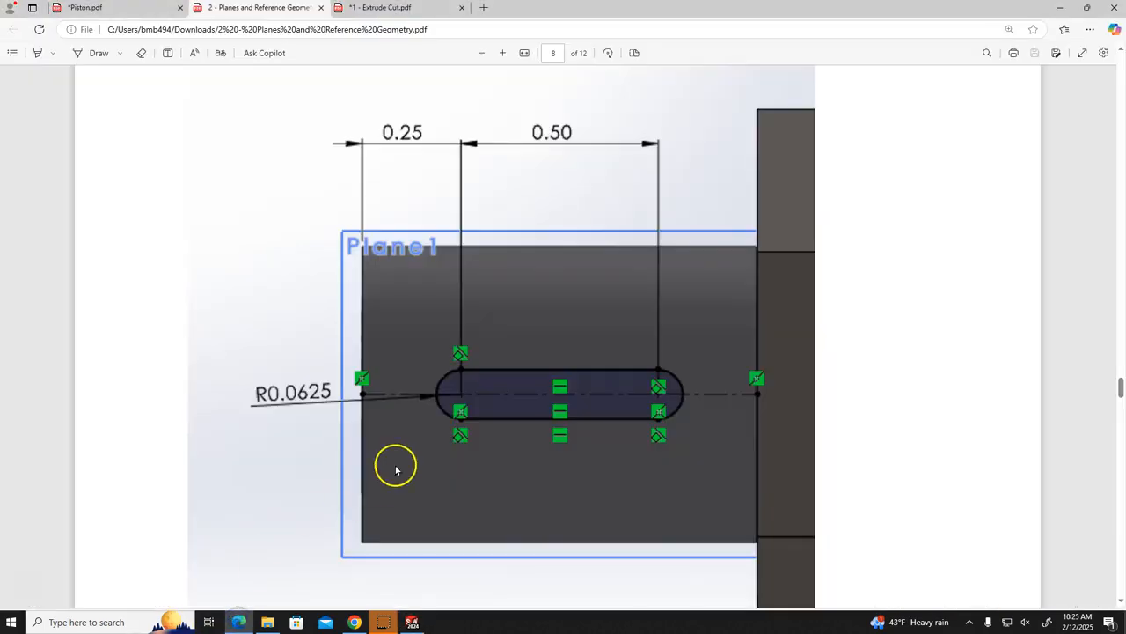
scroll(395, 465, down, 3)
scroll(397, 467, down, 9)
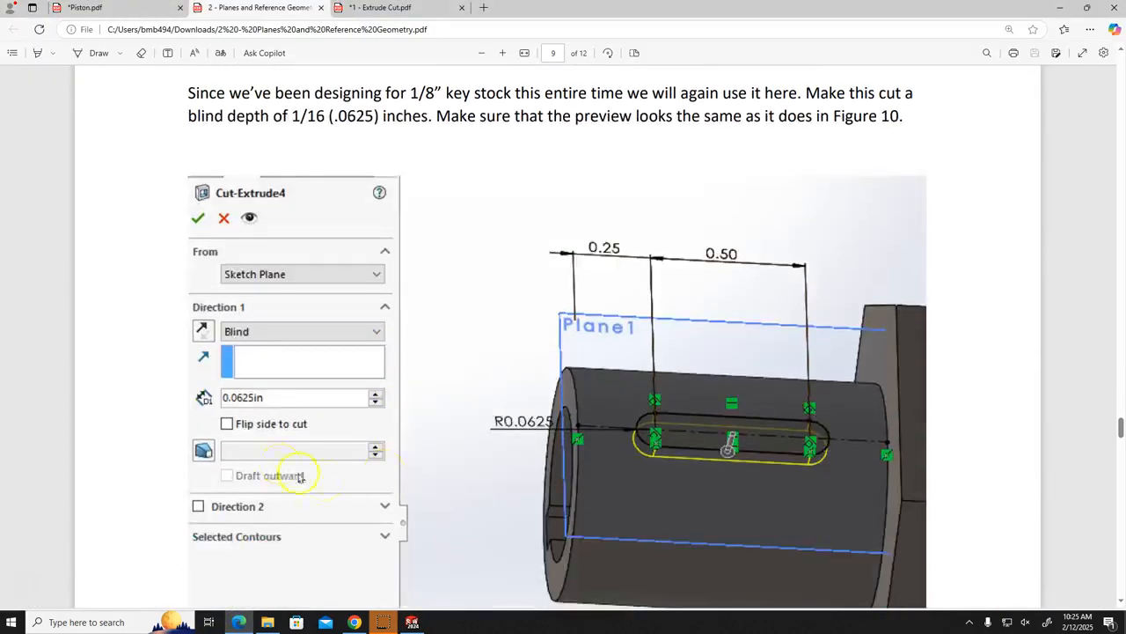
click(412, 623)
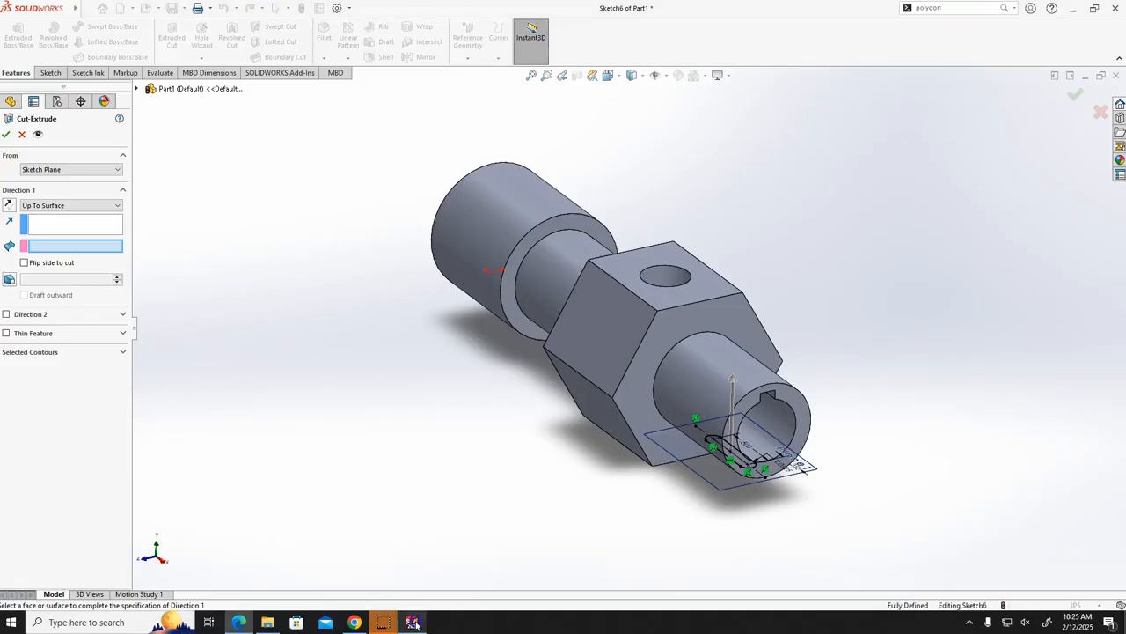
- Cut the slot into the shaft with a Blind depth of 0.0625 in, checking the settings against the PDF
click(66, 205)
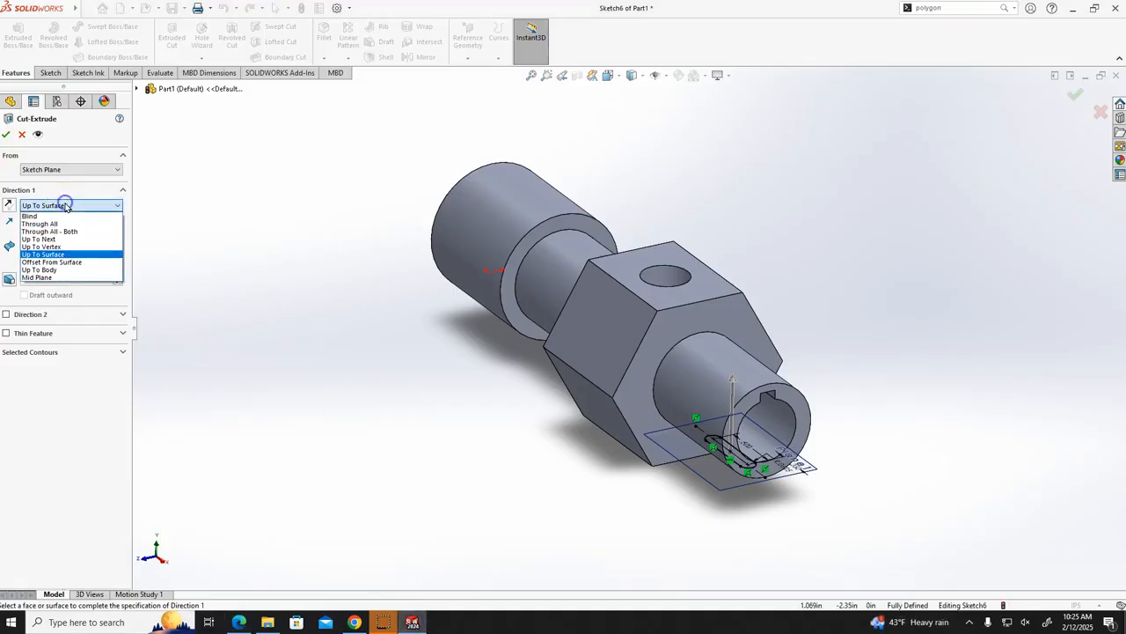
click(63, 213)
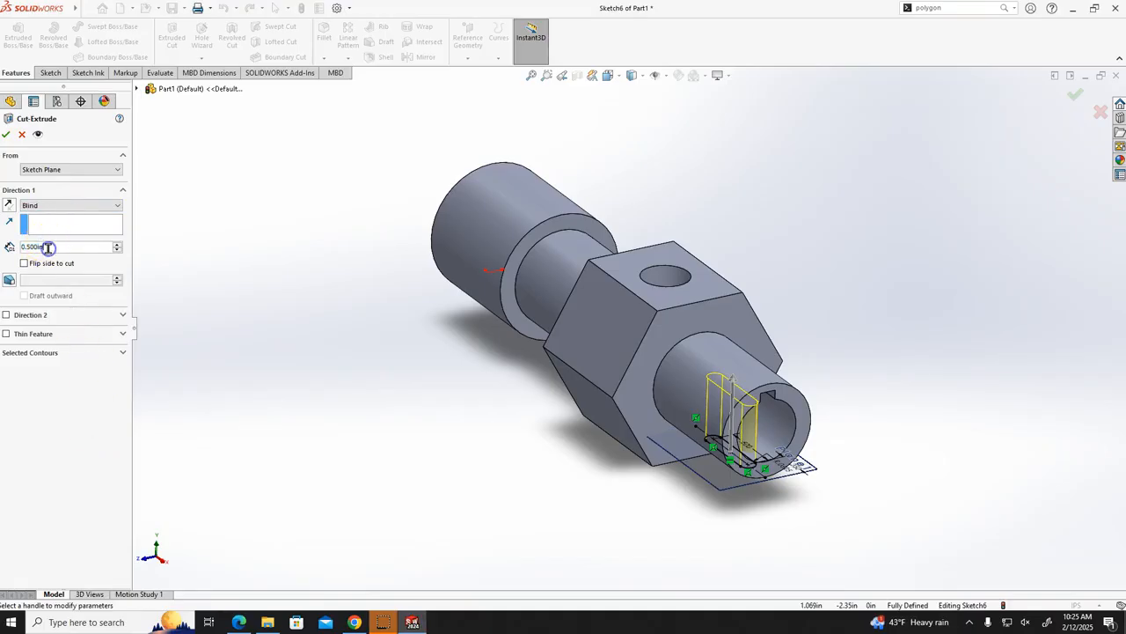
text(.0625)
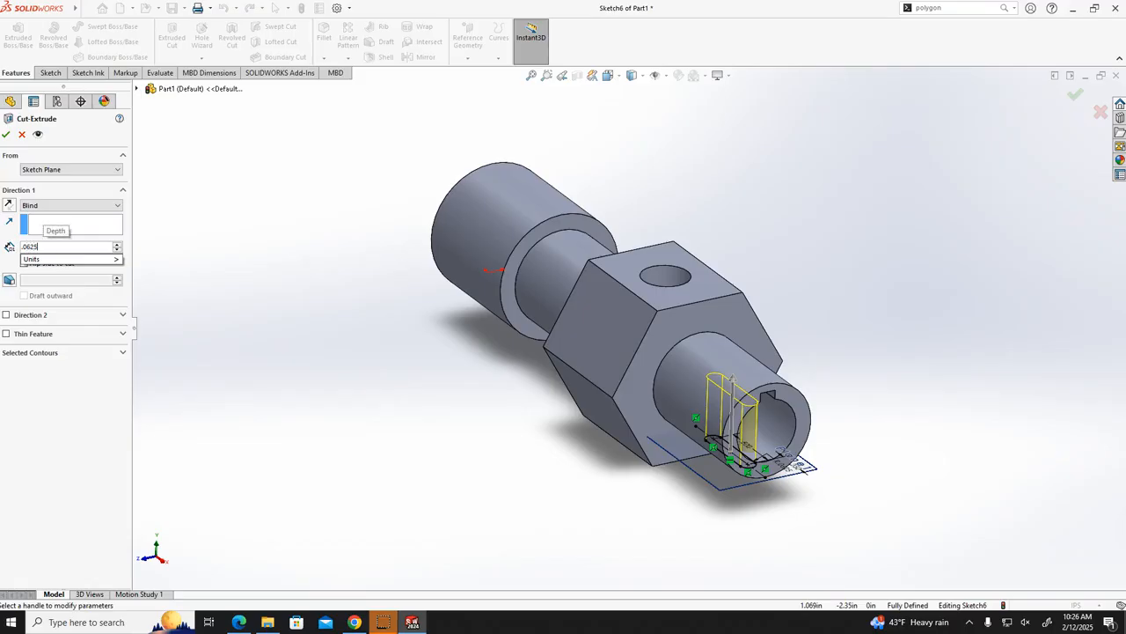
click(237, 622)
click(411, 620)
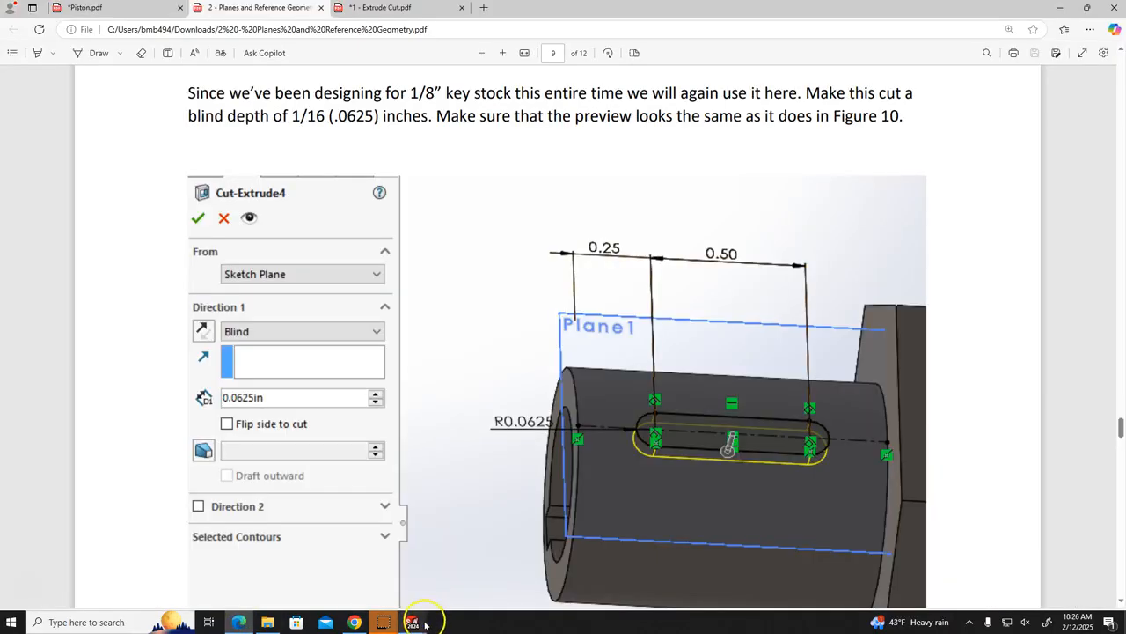
click(424, 624)
key(Return)
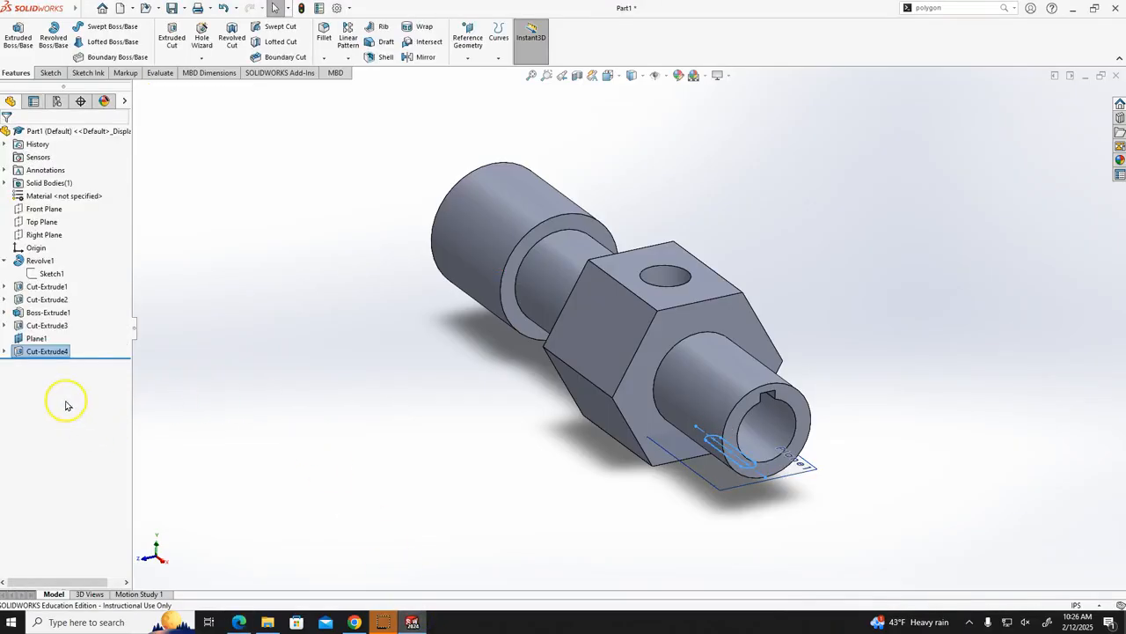
- Examine the new keyway cut up close, including its end walls and floor, and its placement on the whole shaft
click(4, 351)
middle_drag(297, 419, 410, 217)
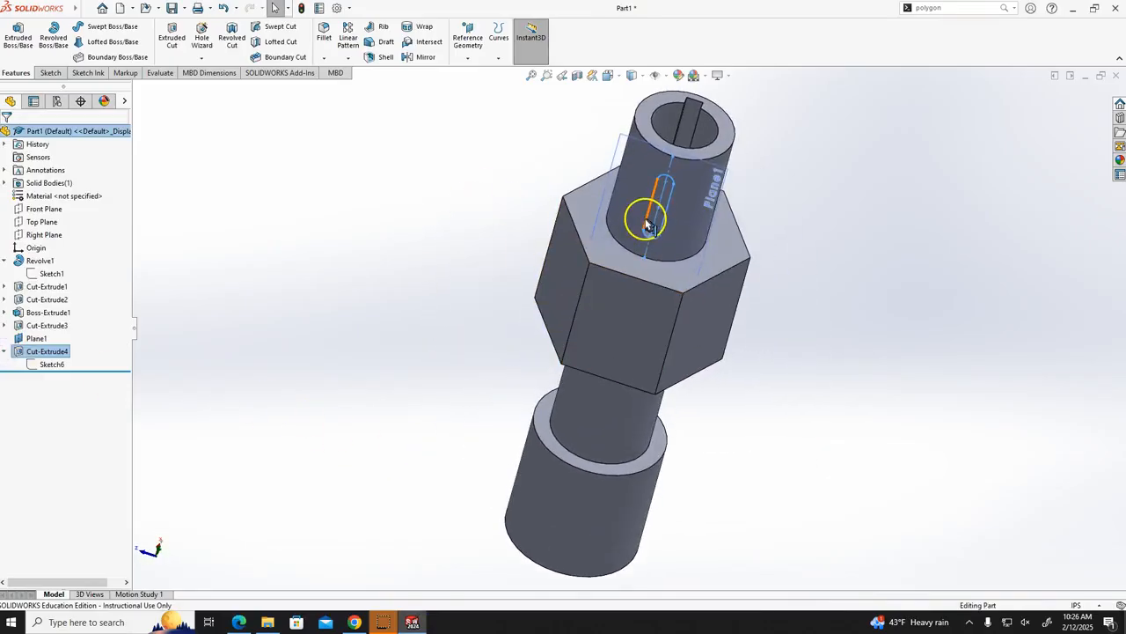
scroll(656, 264, down, 10)
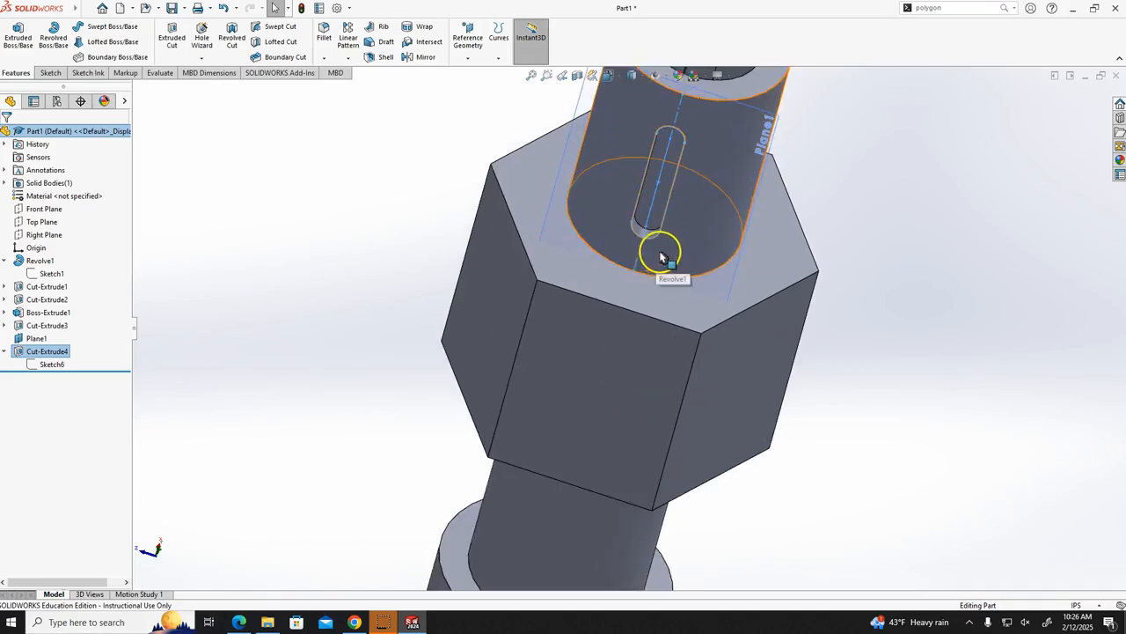
scroll(659, 309, up, 3)
scroll(673, 183, down, 2)
scroll(670, 176, down, 3)
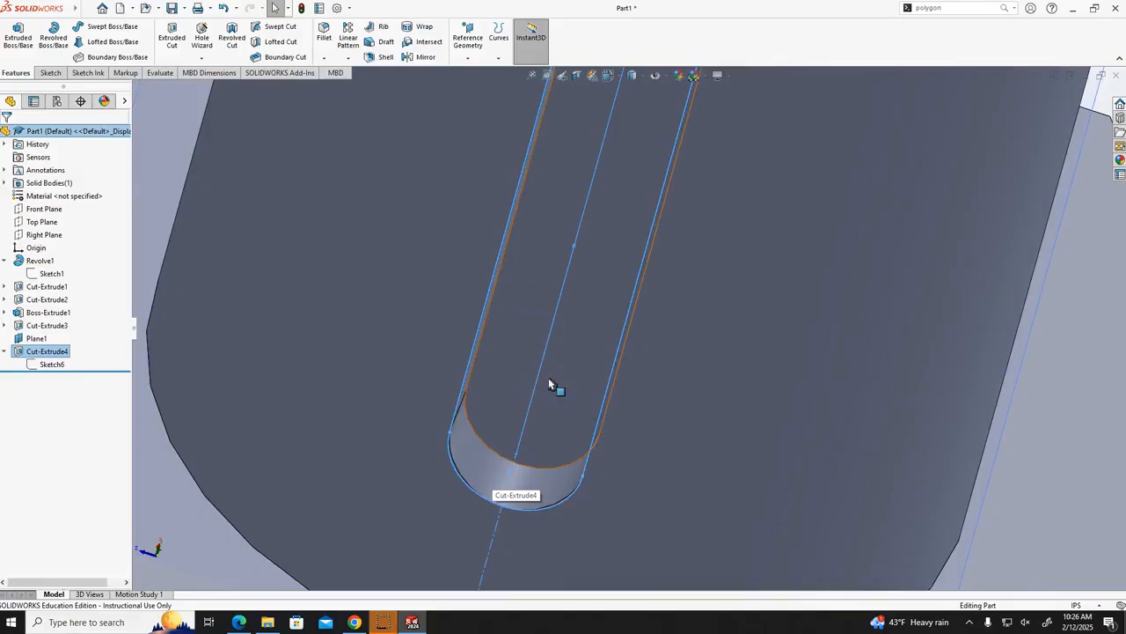
scroll(549, 410, up, 3)
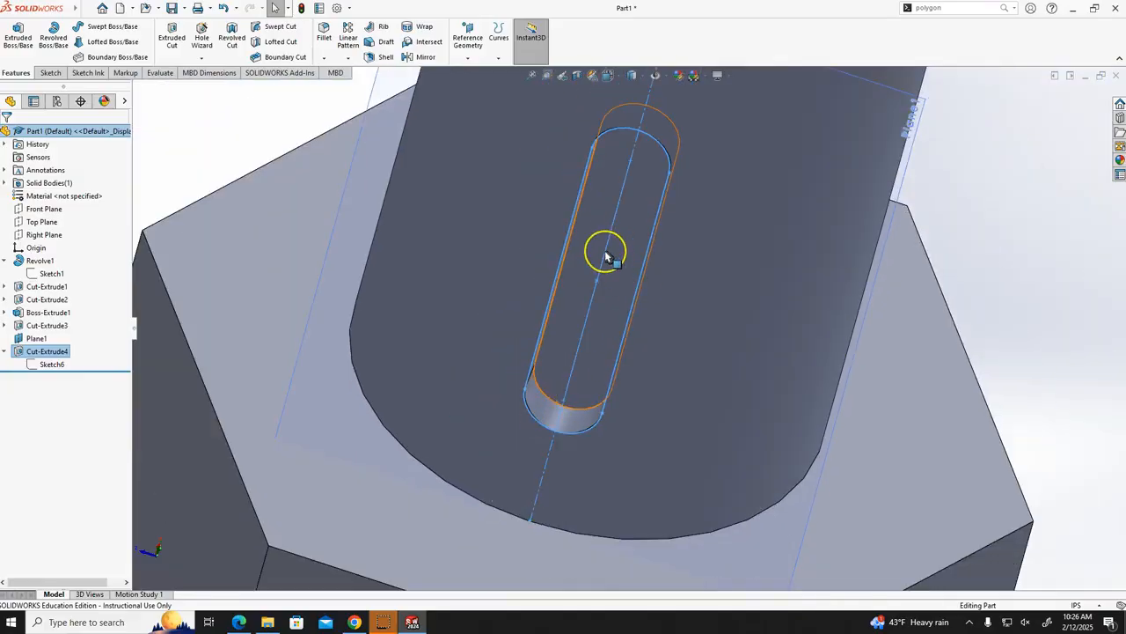
scroll(606, 254, down, 4)
scroll(608, 264, up, 3)
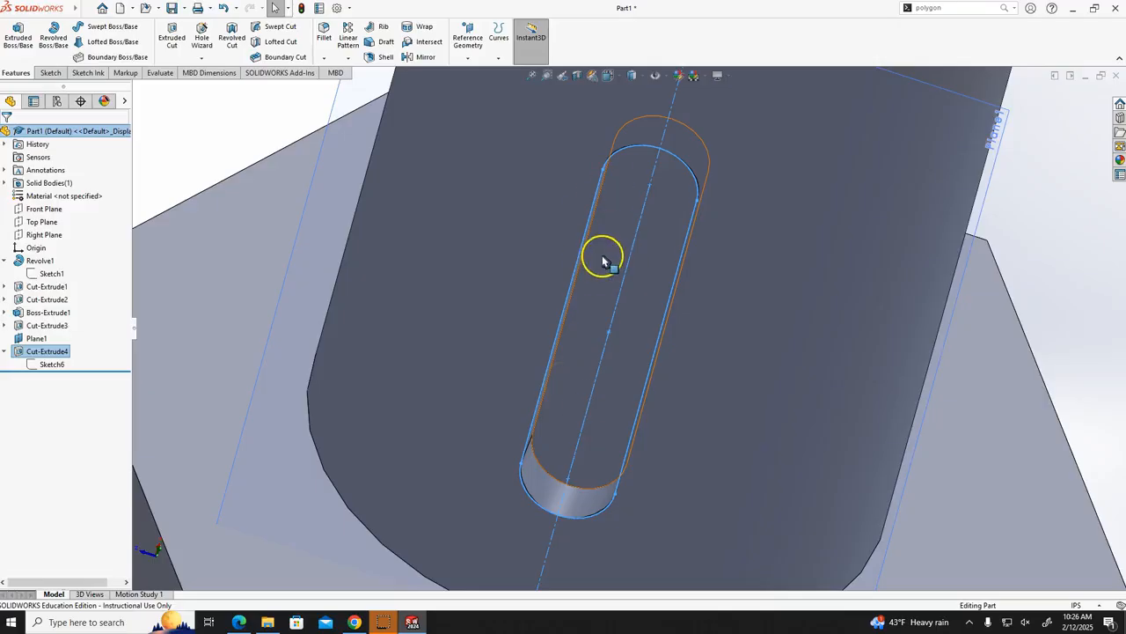
scroll(604, 262, up, 5)
middle_drag(857, 314, 903, 382)
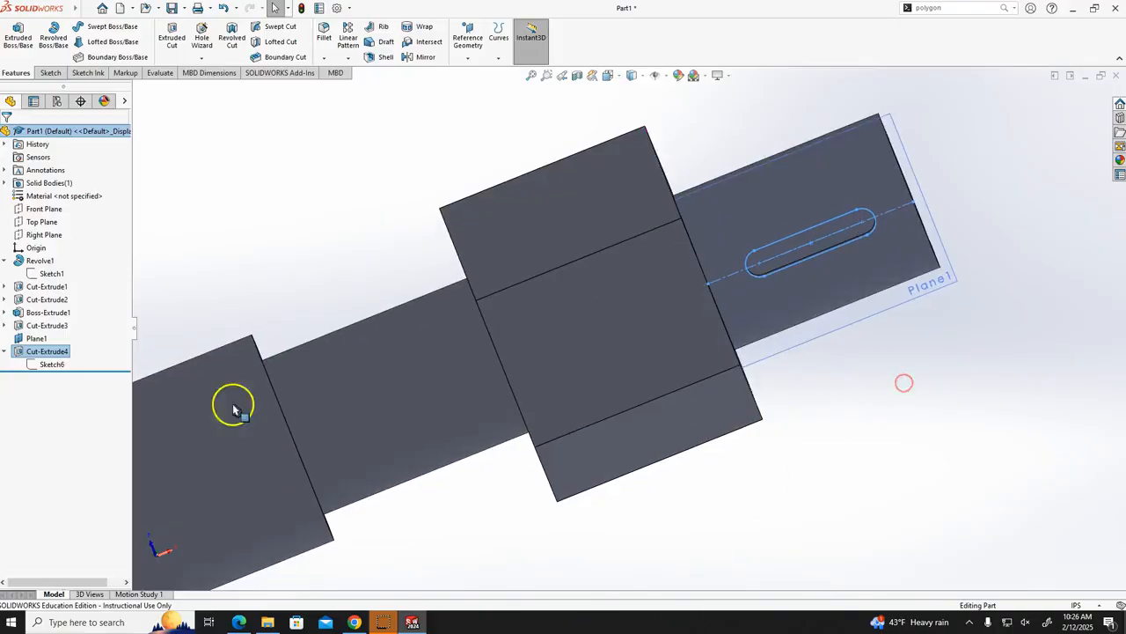
scroll(779, 360, up, 2)
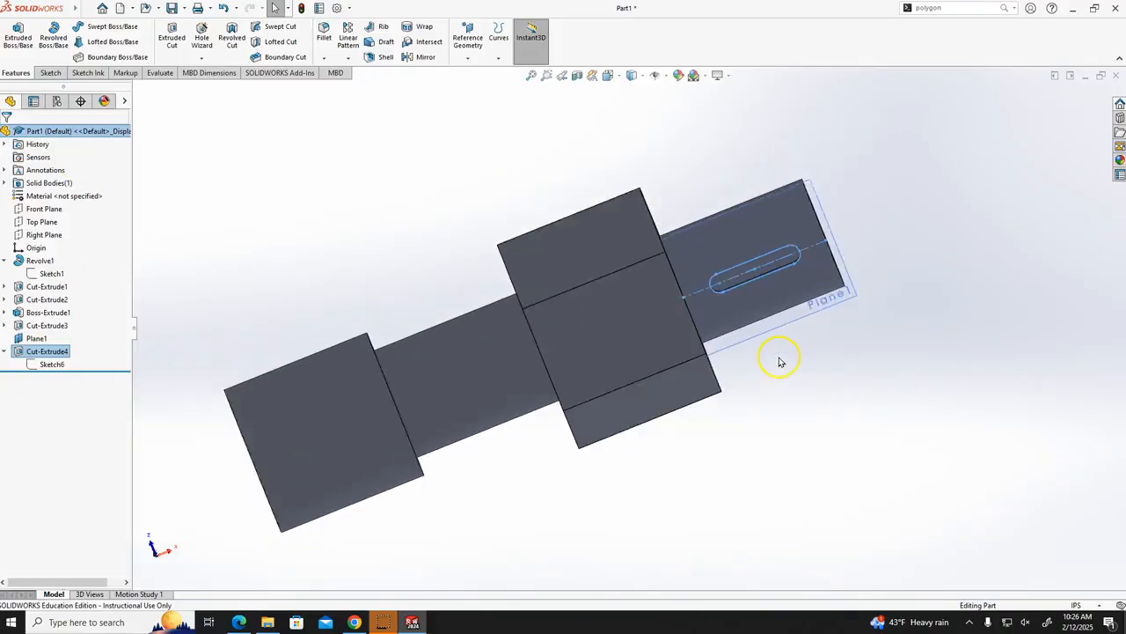
scroll(678, 322, down, 1)
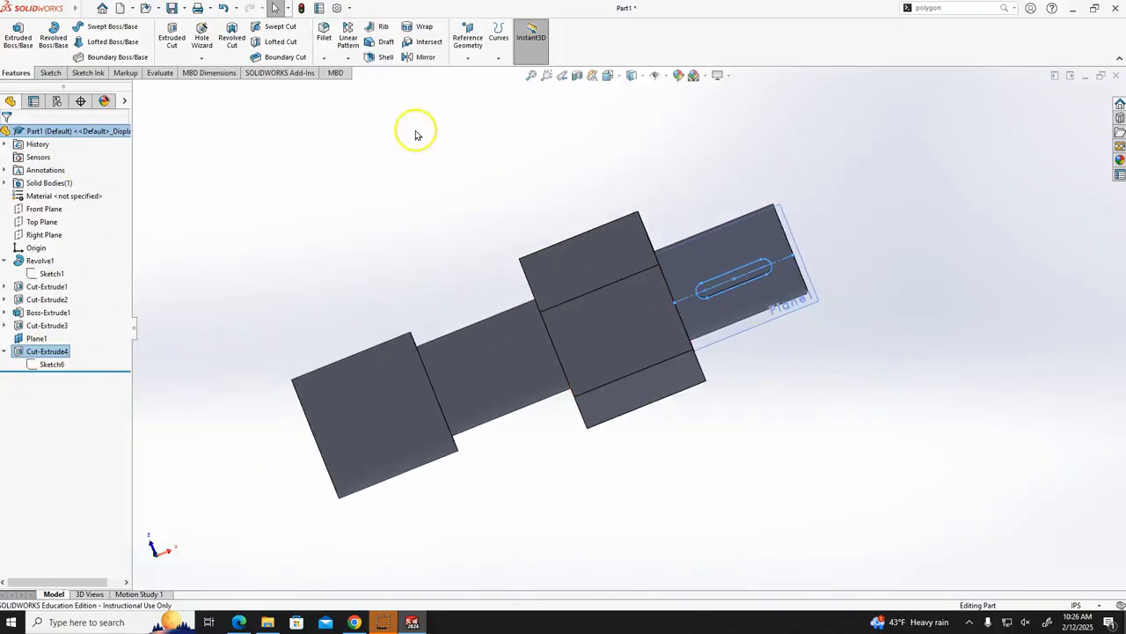
- Show the part in the isometric orientation and clear the selection of the keyway cut
click(619, 78)
click(632, 78)
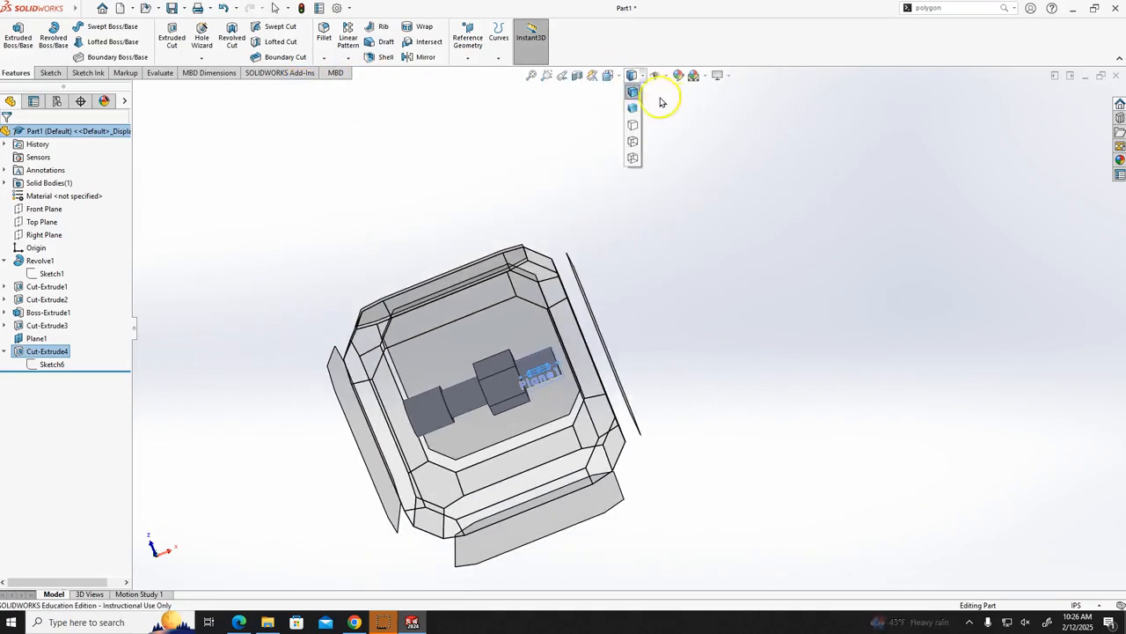
click(633, 90)
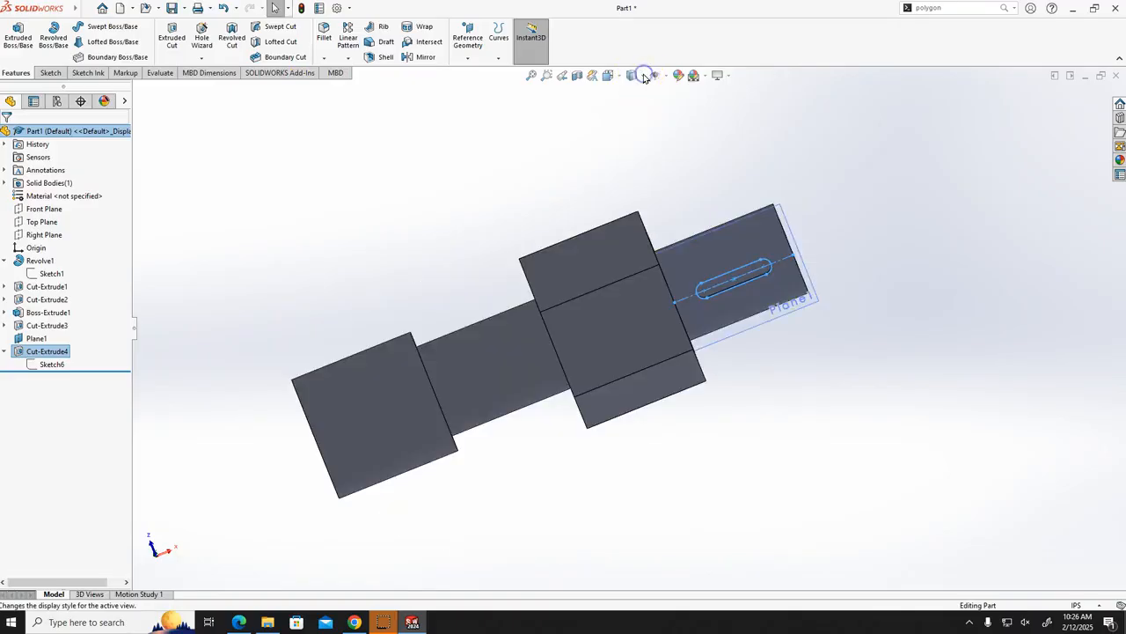
click(643, 76)
click(616, 77)
click(619, 79)
click(618, 79)
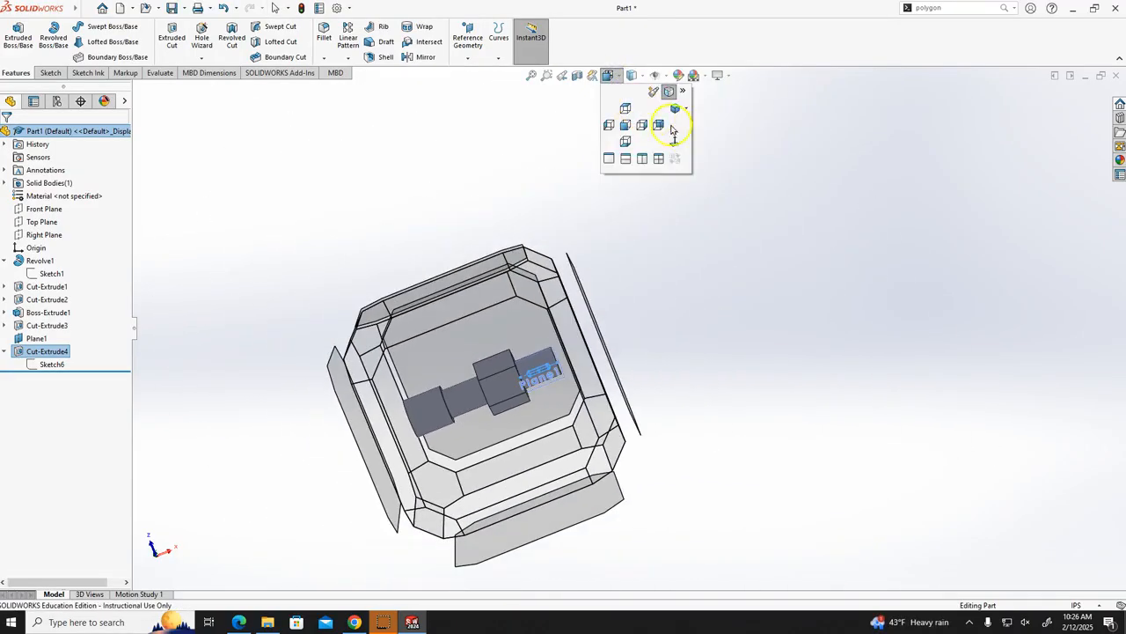
click(675, 109)
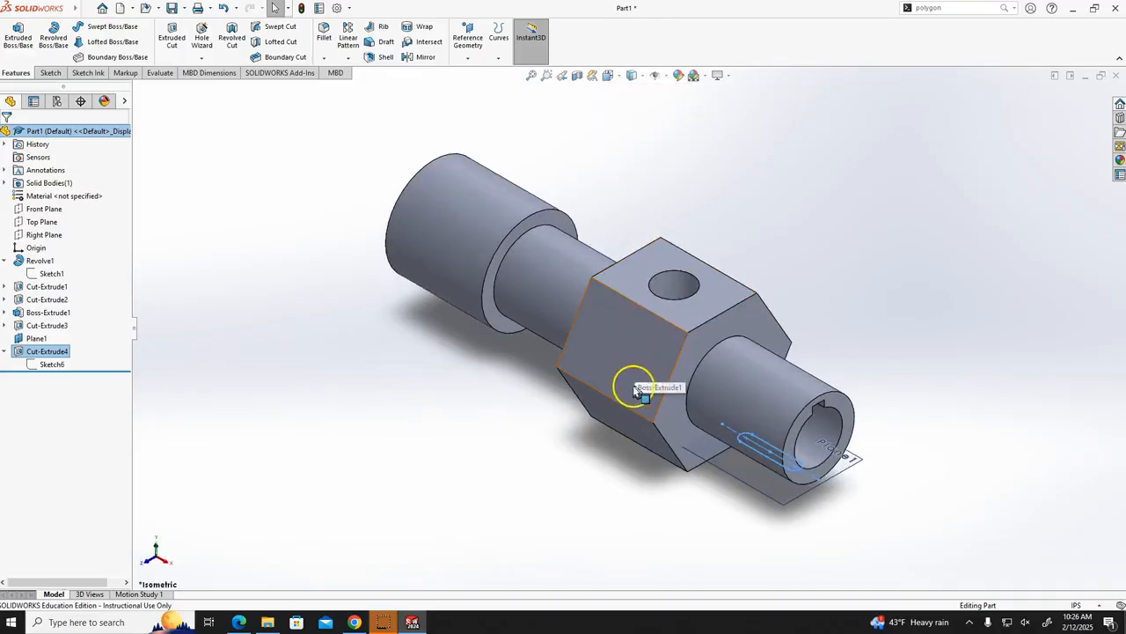
click(677, 509)
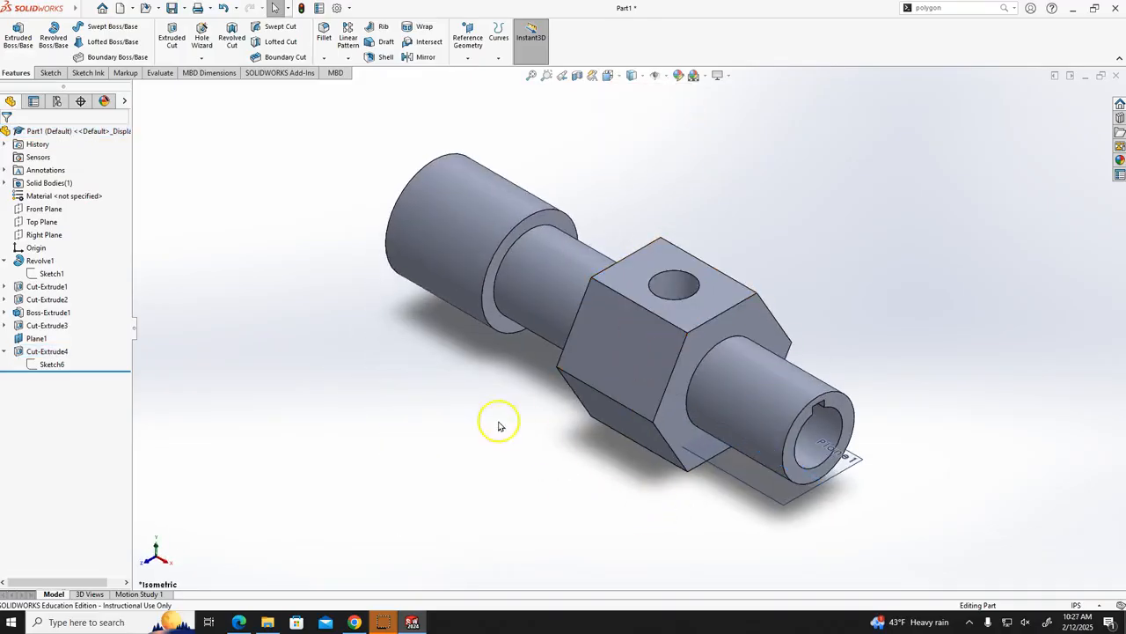
- Switch to the lecture PDF and read past the keyway cut to the section on hiding and creating reference geometry
click(238, 622)
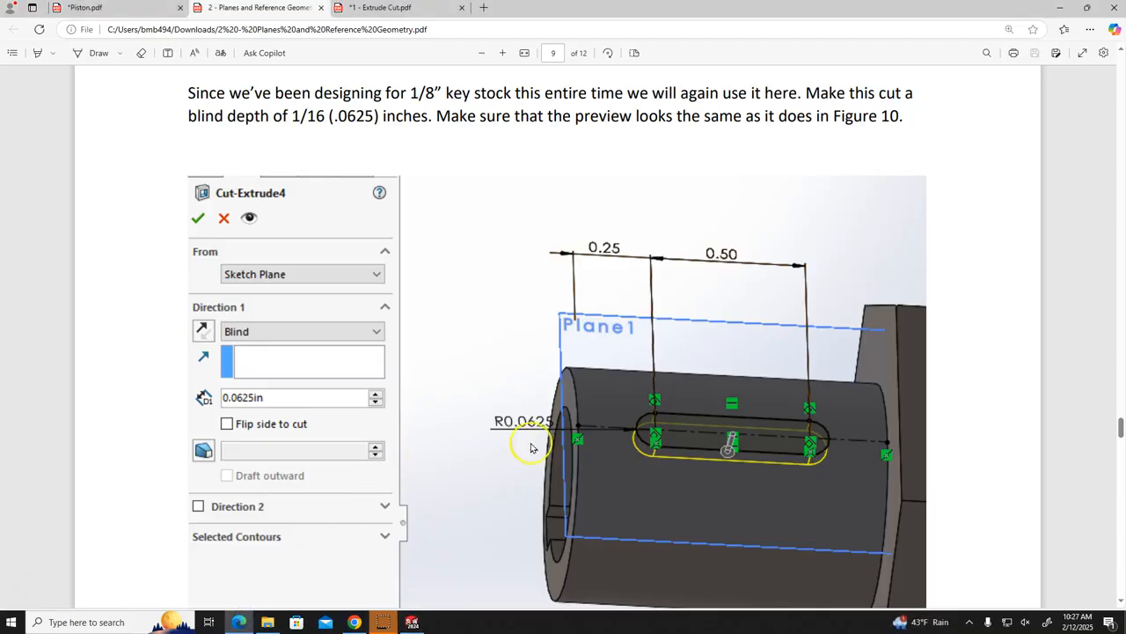
scroll(575, 390, down, 3)
scroll(575, 395, up, 7)
scroll(576, 397, up, 6)
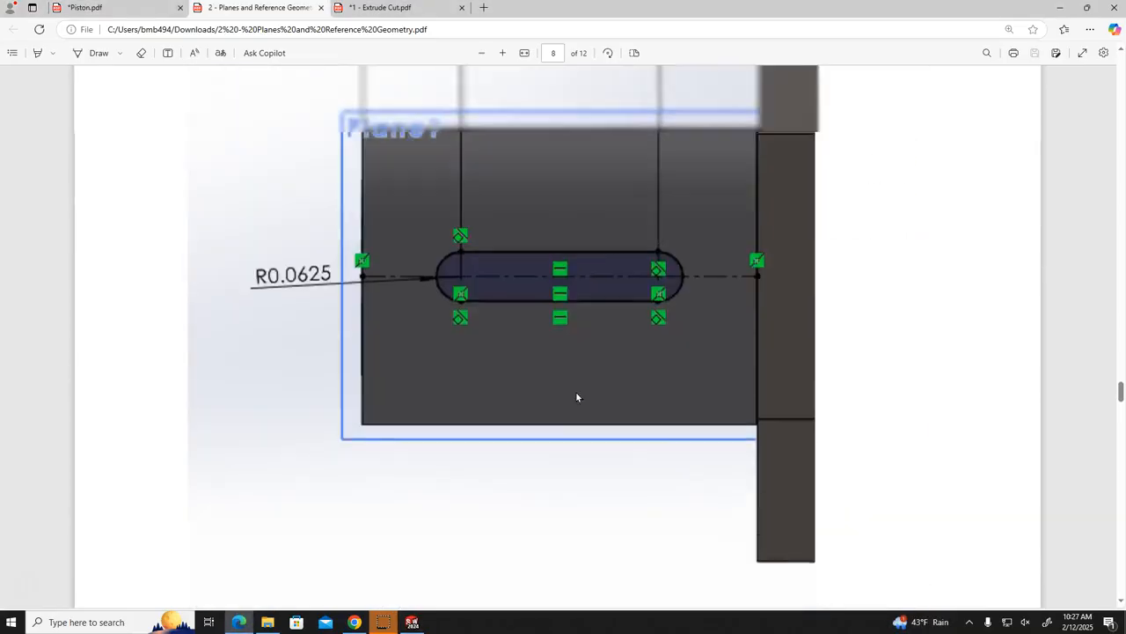
scroll(579, 397, down, 15)
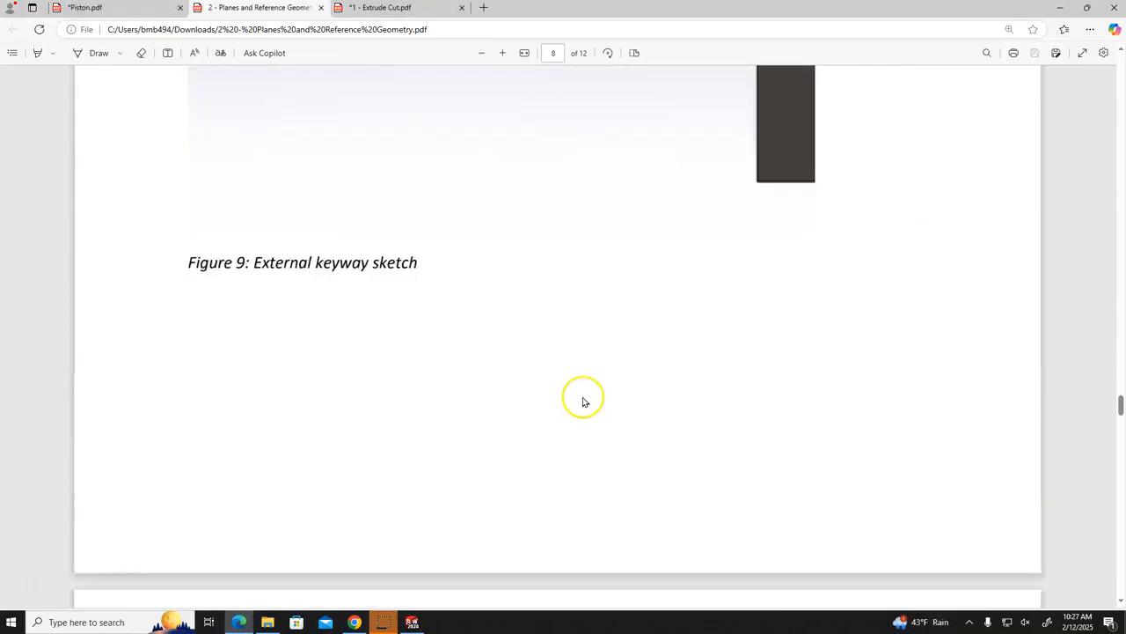
scroll(614, 431, down, 6)
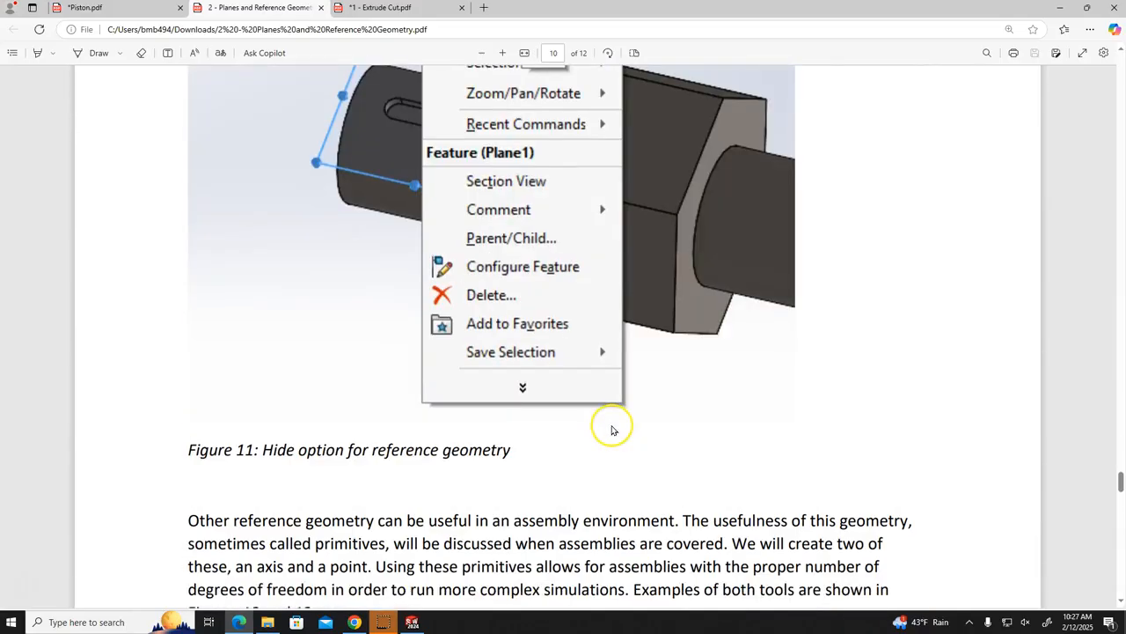
scroll(613, 430, up, 3)
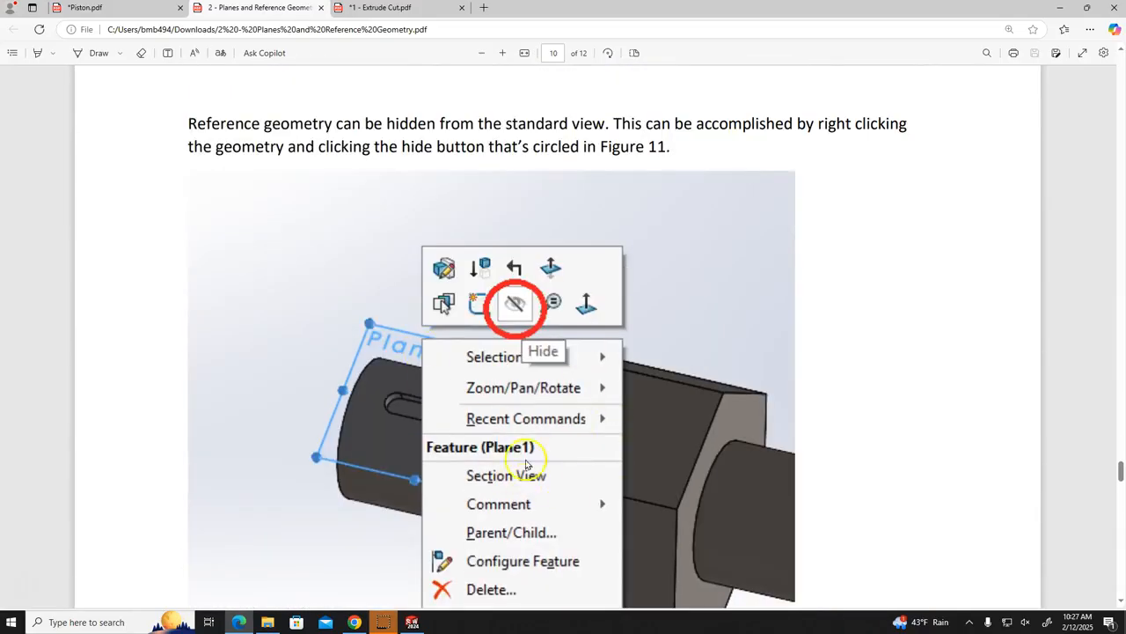
- Back in SOLIDWORKS, create a reference axis with the Cylindrical/Conical Face option from the inner face of the shaft's bore
click(412, 622)
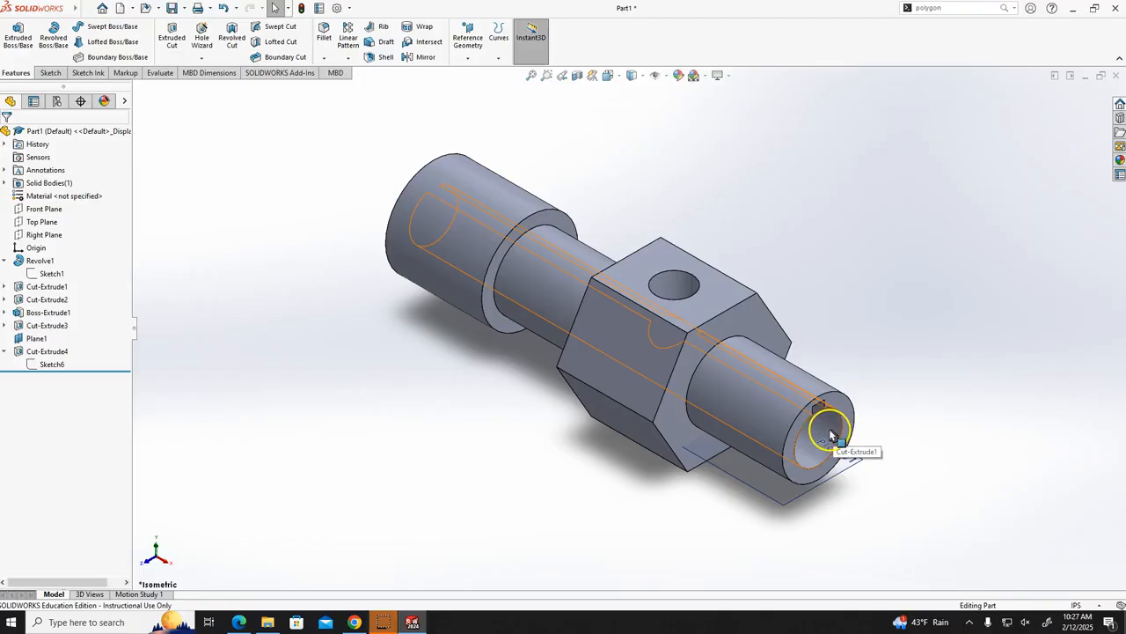
click(467, 59)
click(475, 88)
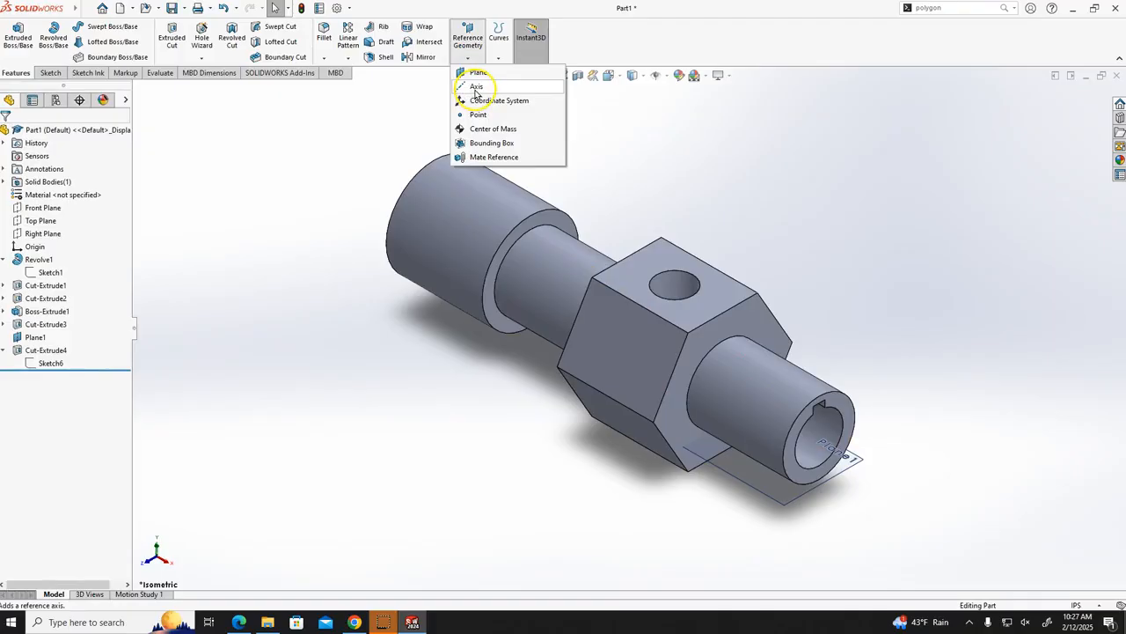
click(666, 283)
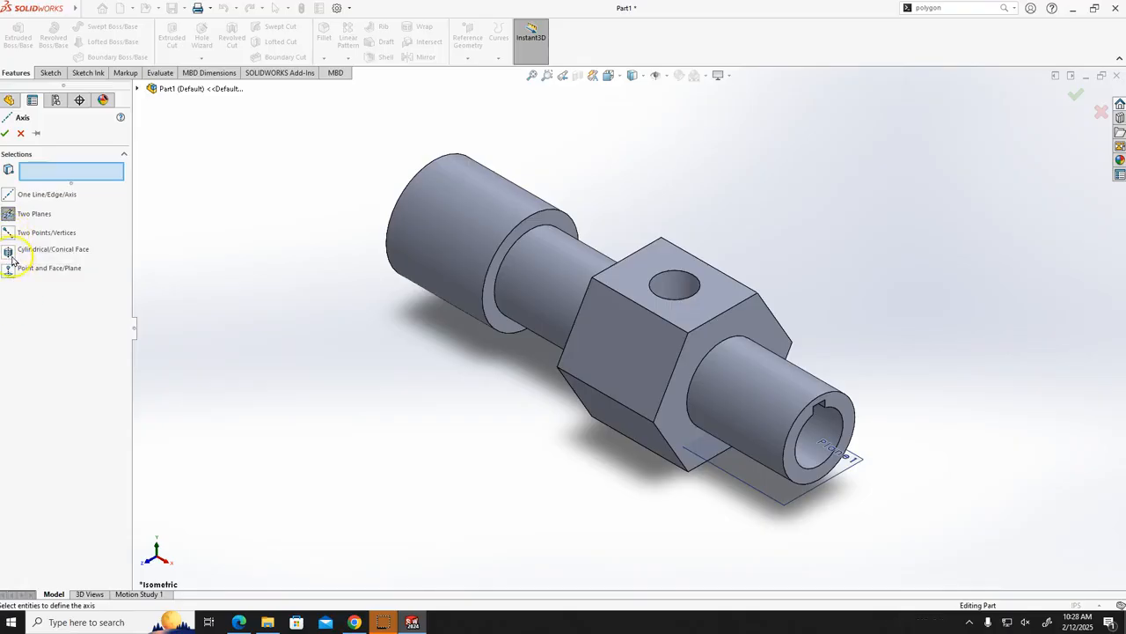
click(9, 253)
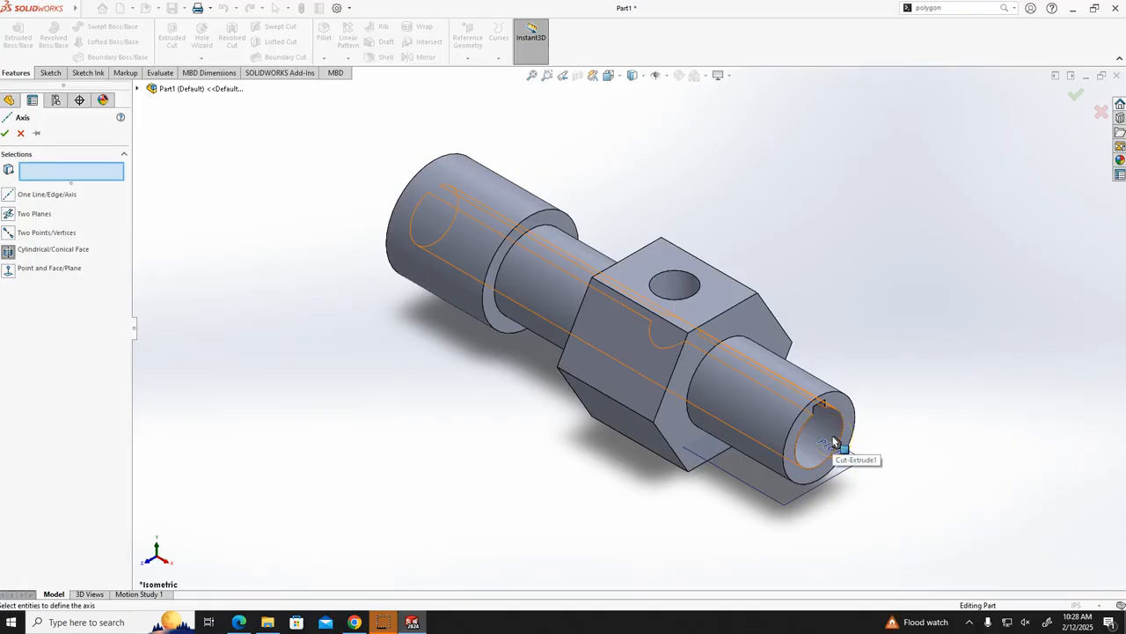
click(834, 442)
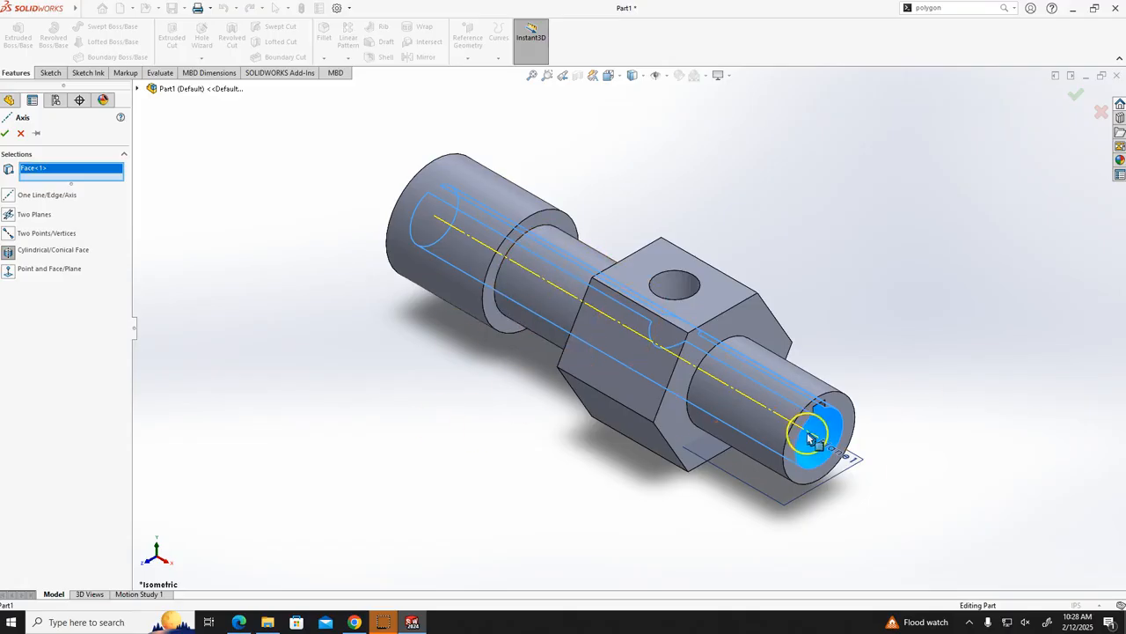
click(5, 134)
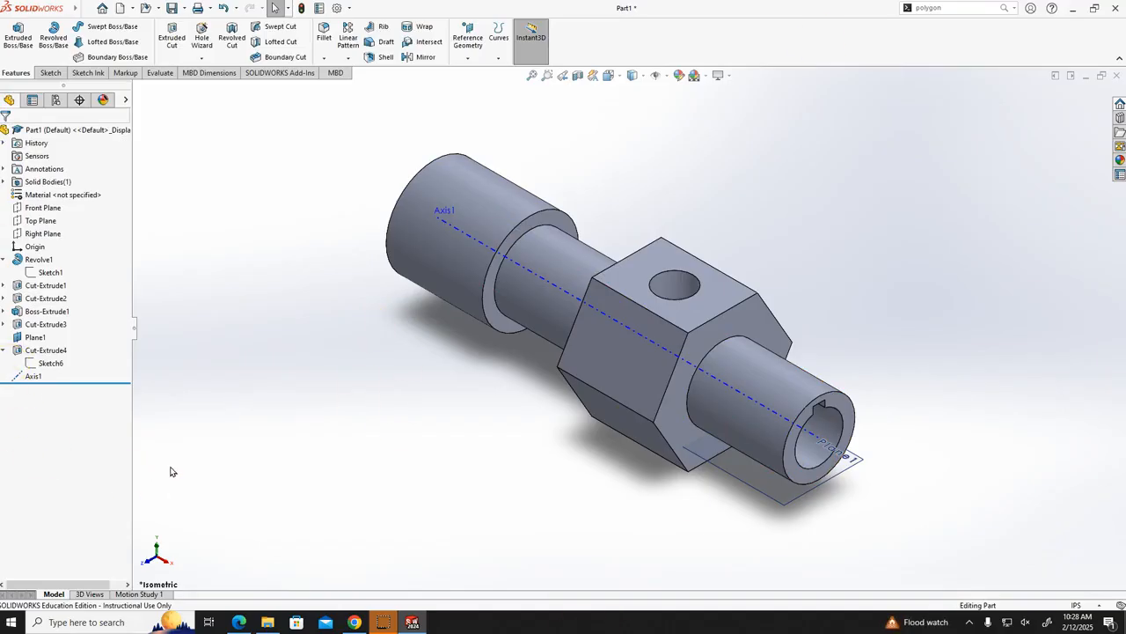
- Create an Arc Center reference point from the outer circular edge of the shaft end nearest the hexagonal boss
click(467, 57)
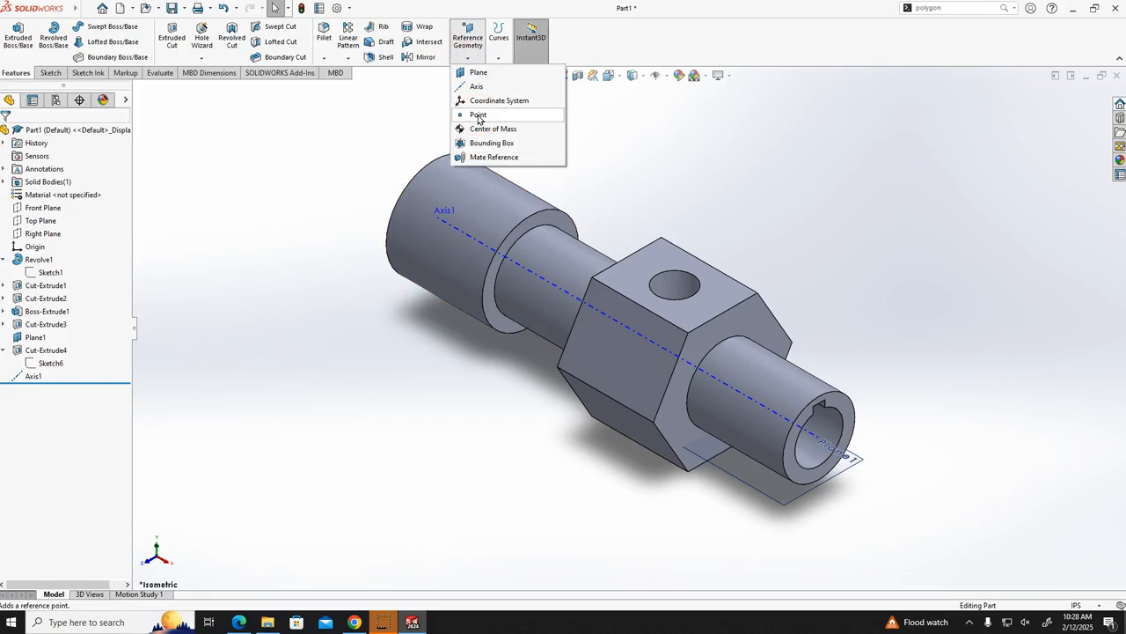
click(478, 115)
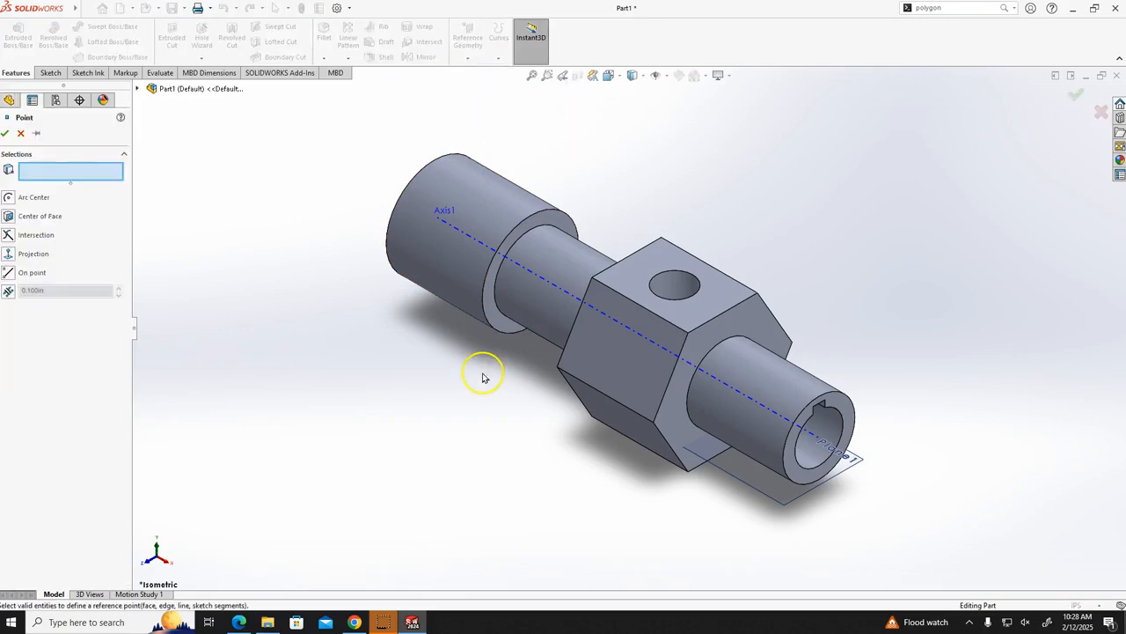
click(9, 217)
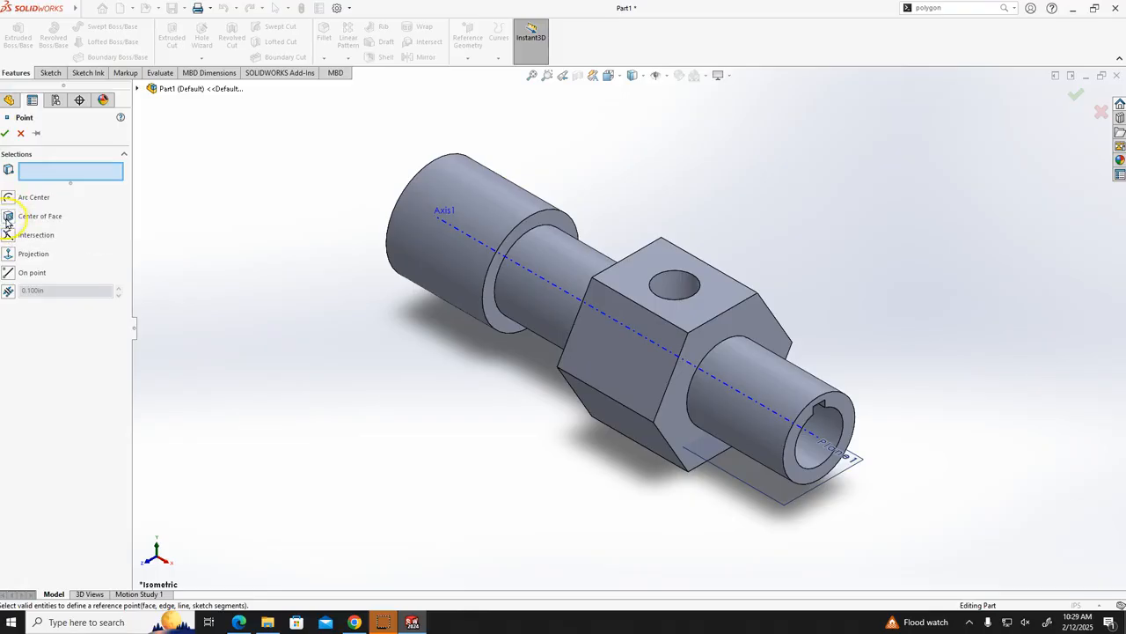
click(8, 199)
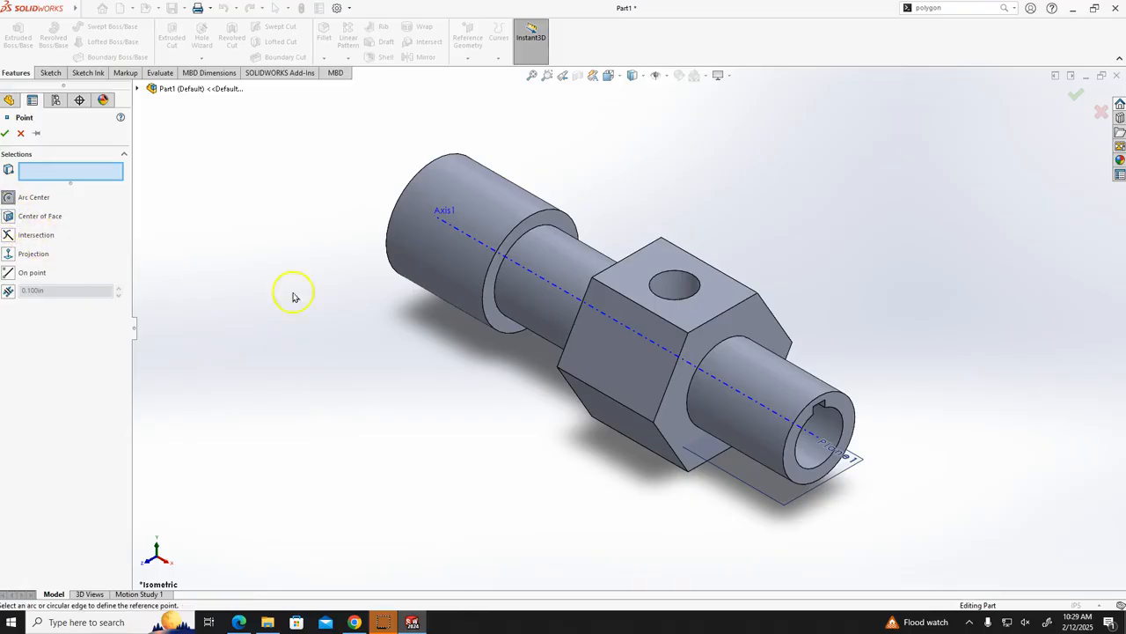
scroll(867, 422, down, 5)
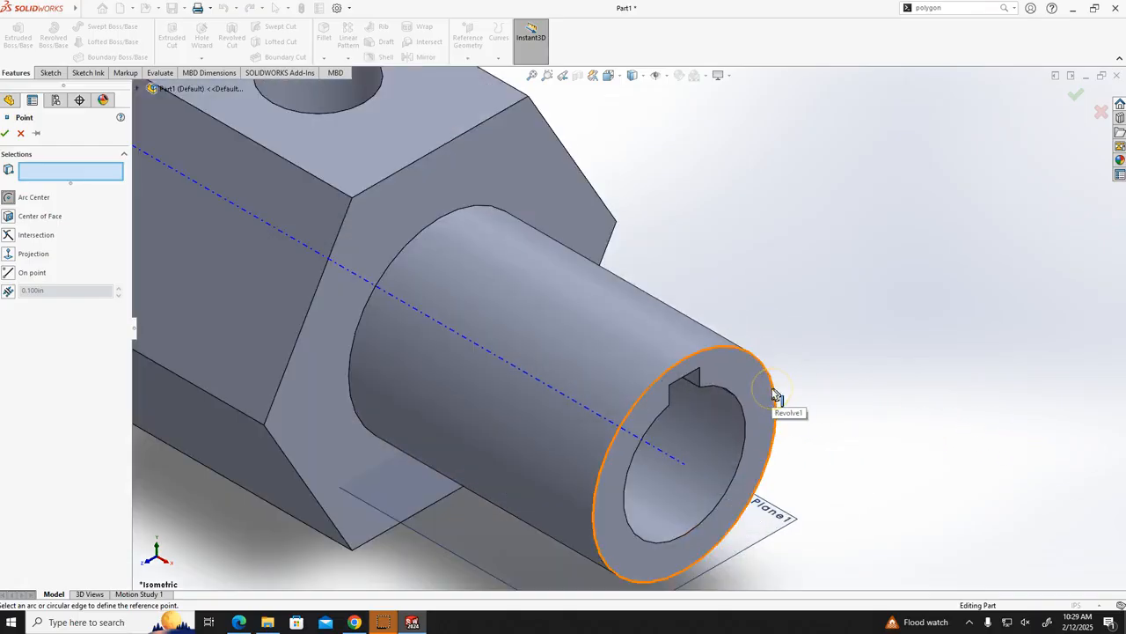
click(774, 393)
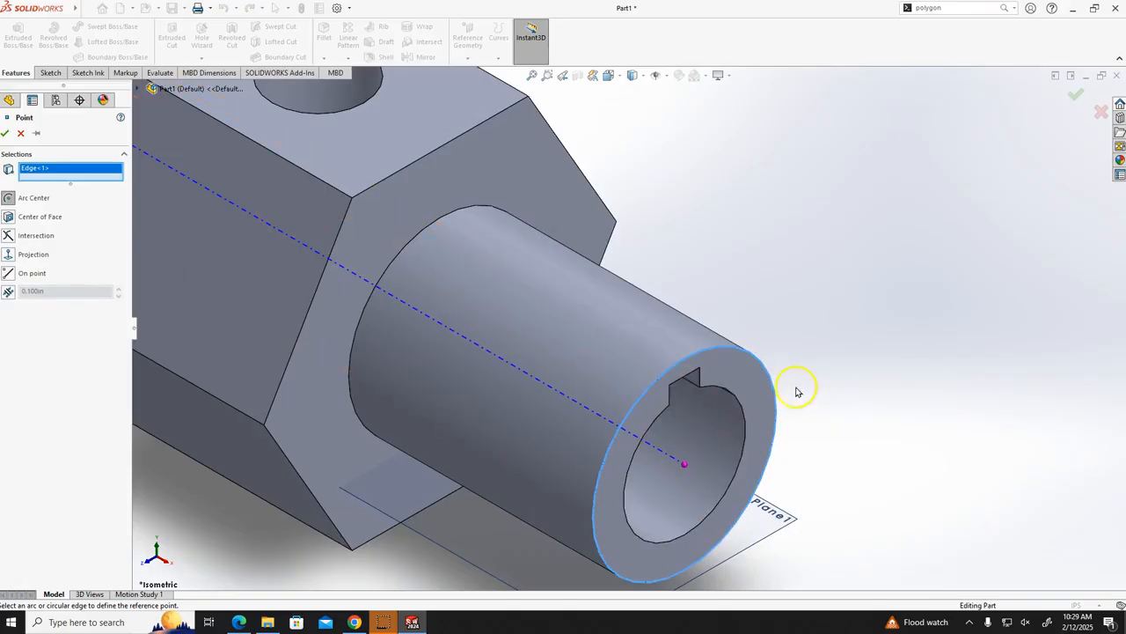
click(685, 472)
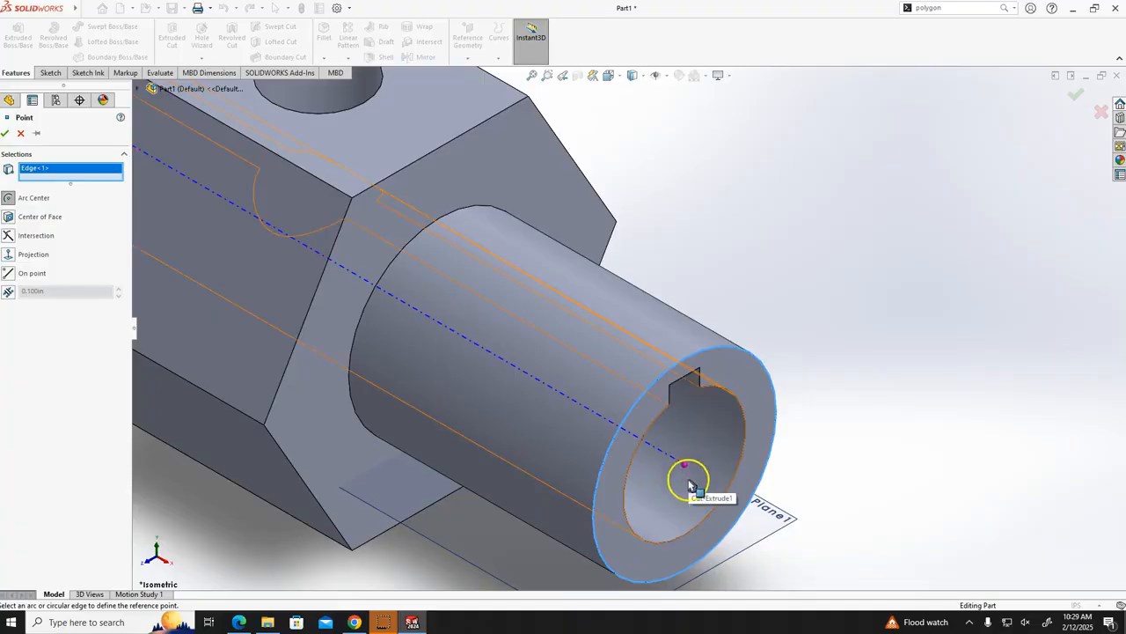
click(4, 133)
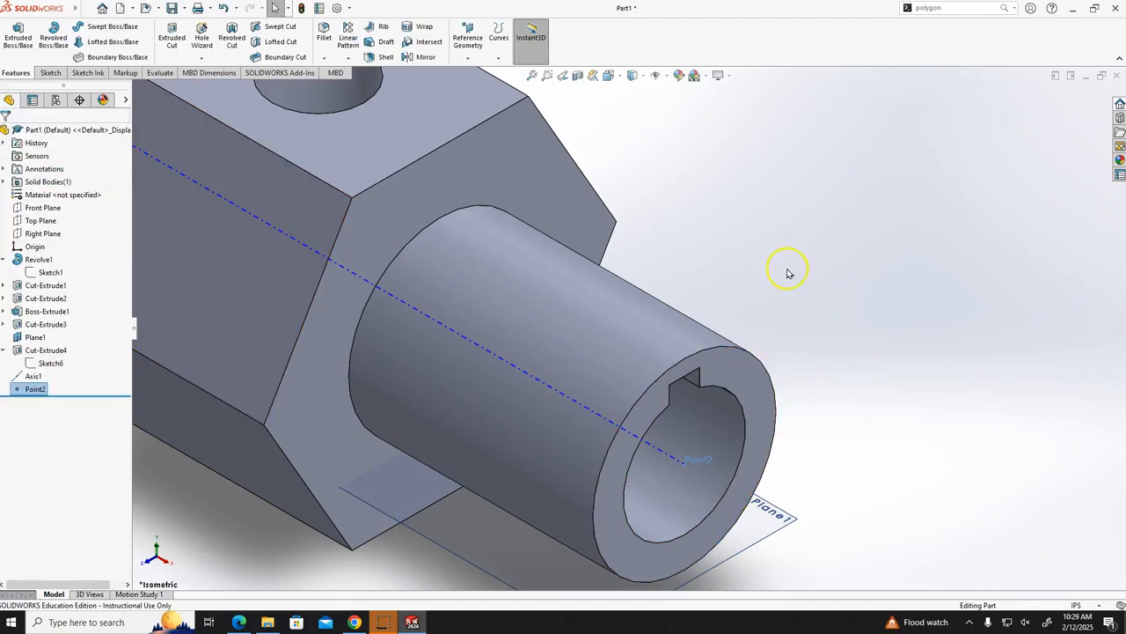
- Create a Center of Face reference point on the large-diameter end face with the two small holes
key(f)
middle_drag(293, 360, 513, 490)
scroll(535, 226, down, 5)
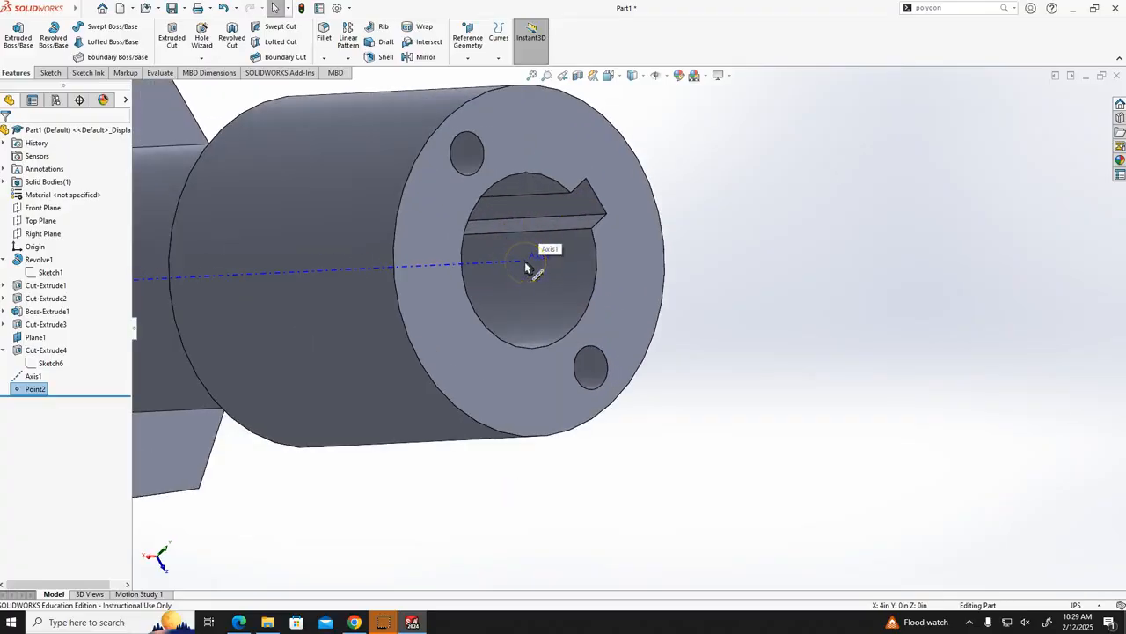
click(467, 57)
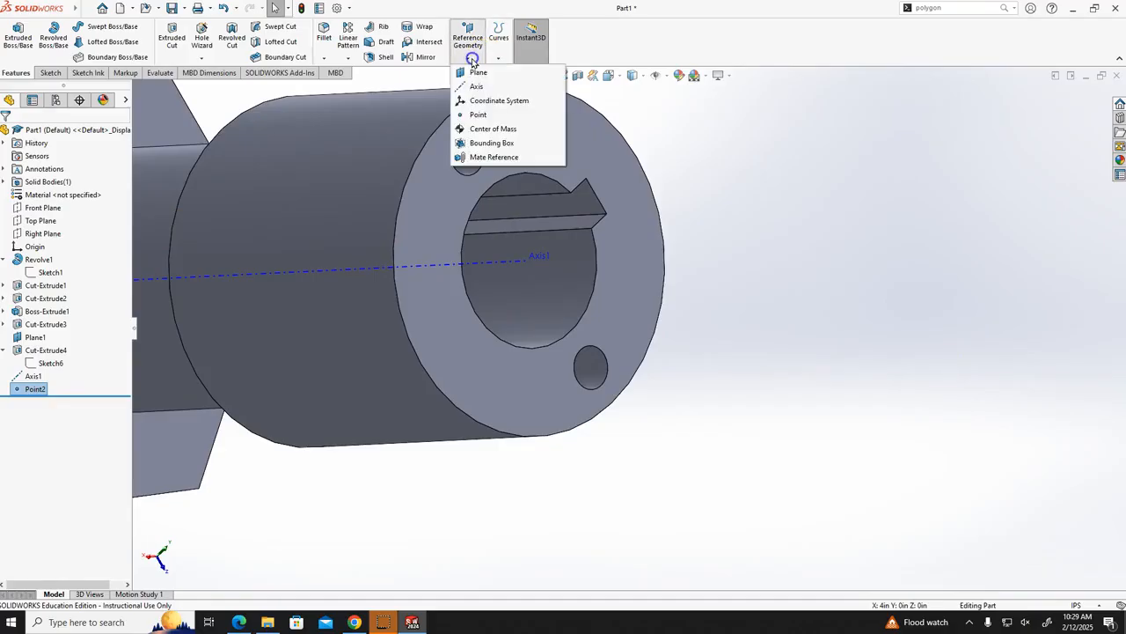
click(479, 115)
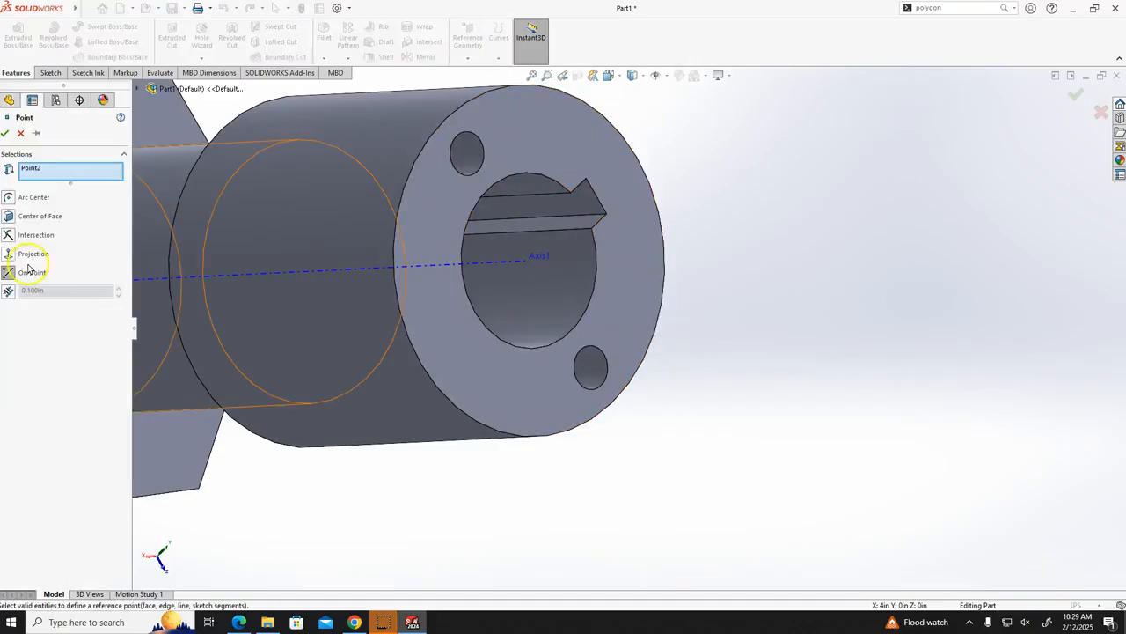
click(7, 216)
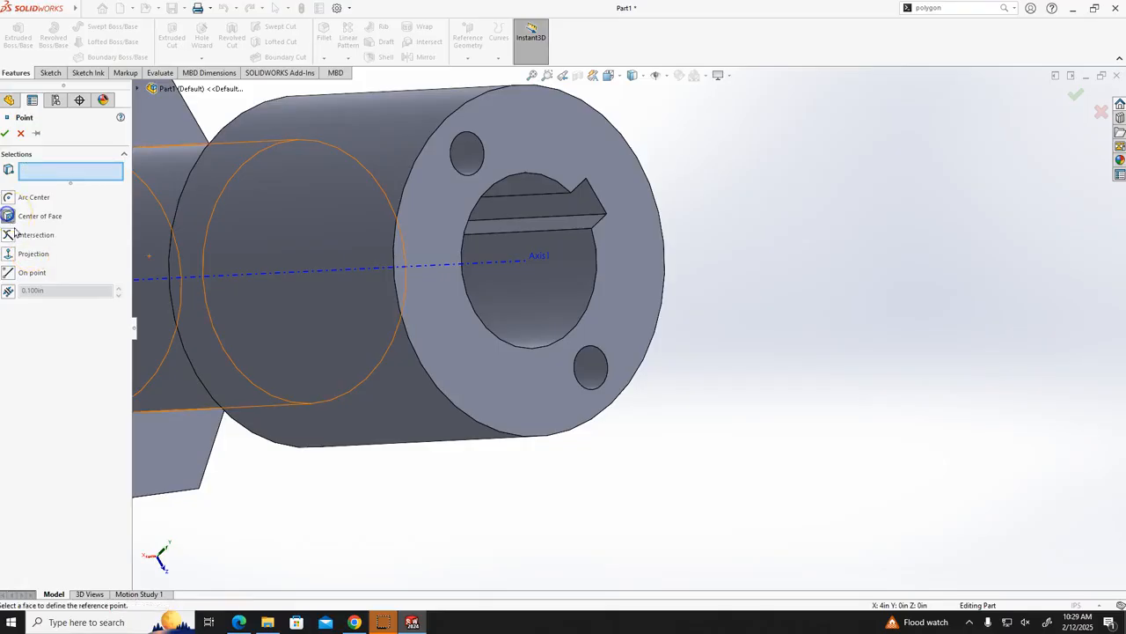
click(615, 299)
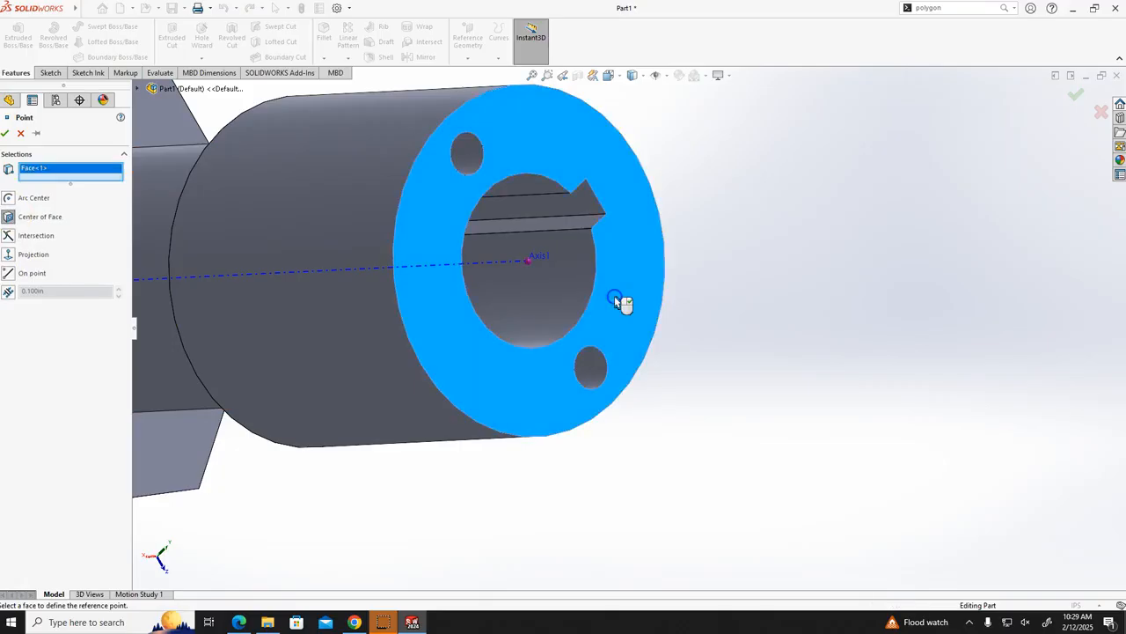
click(531, 264)
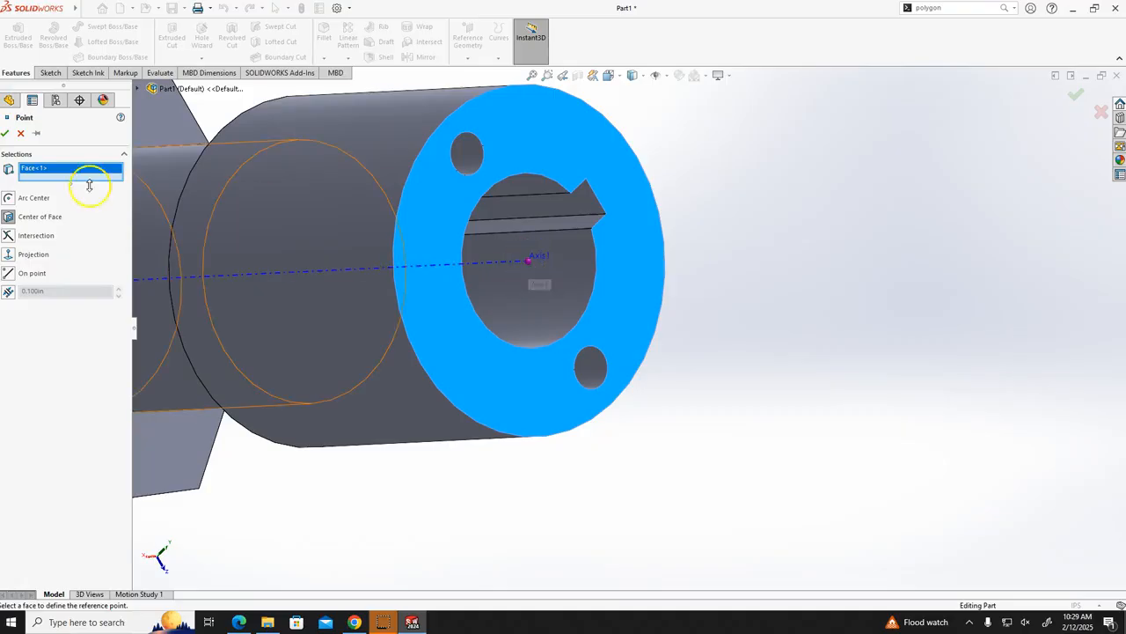
click(5, 137)
- Examine the whole shaft with its reference axis and points, selecting the newest point in the feature list
middle_drag(872, 322, 785, 434)
scroll(774, 396, up, 4)
middle_drag(883, 326, 773, 455)
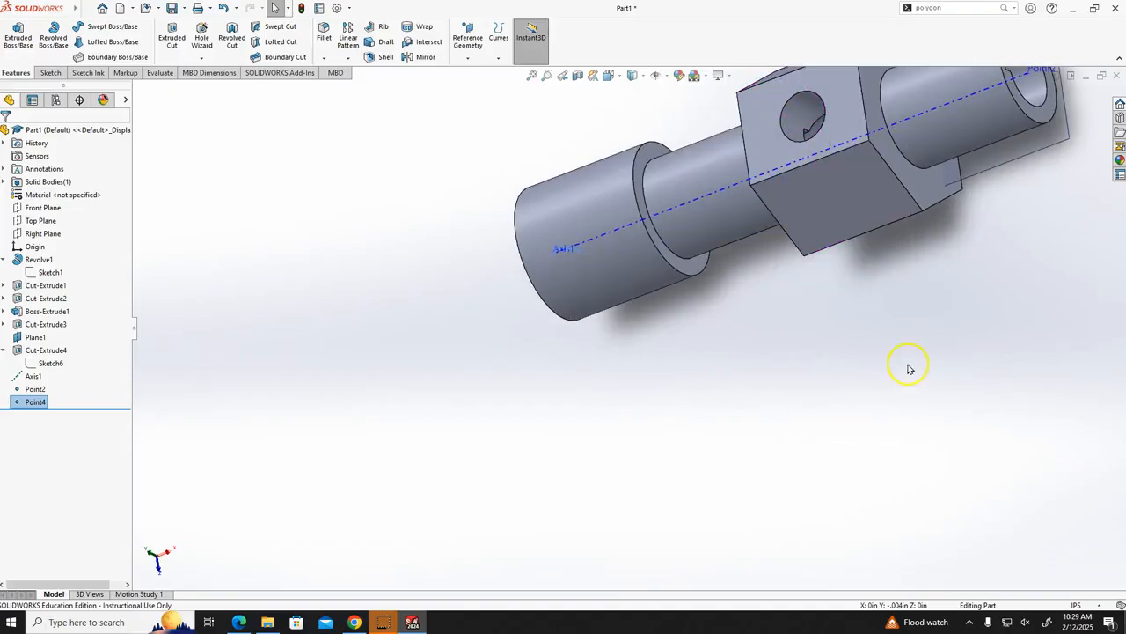
click(35, 401)
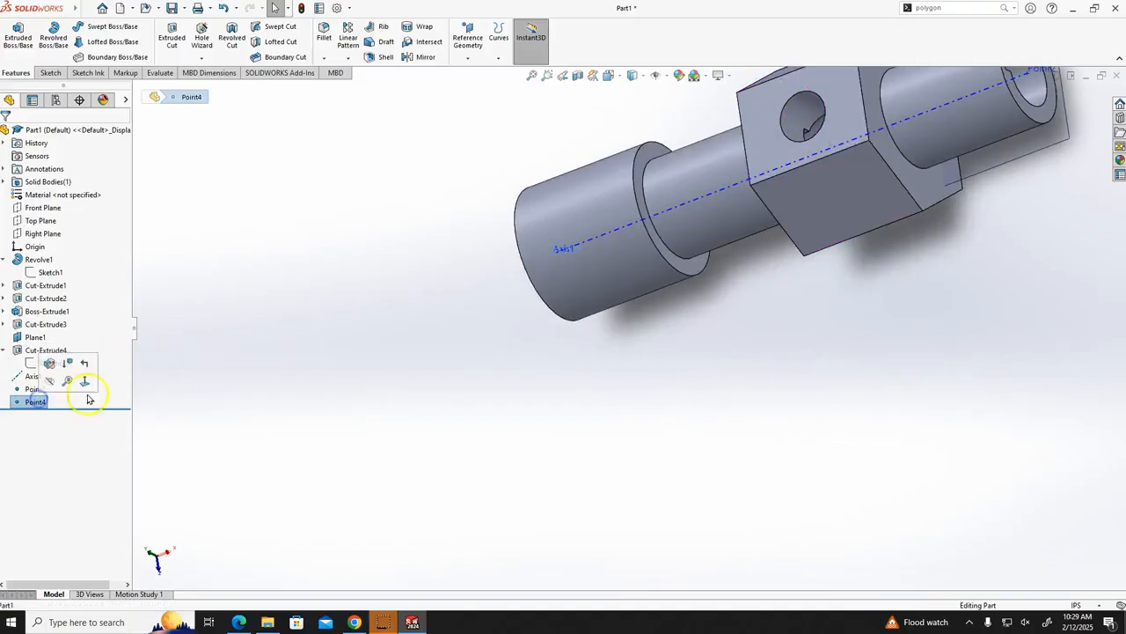
scroll(635, 334, up, 3)
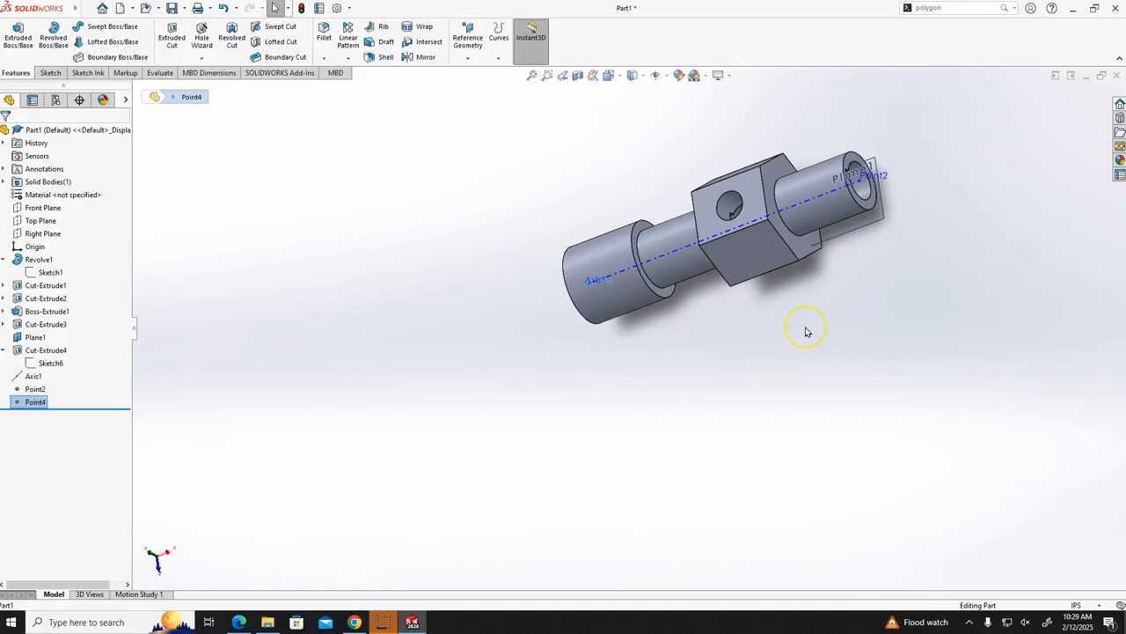
middle_drag(816, 330, 884, 444)
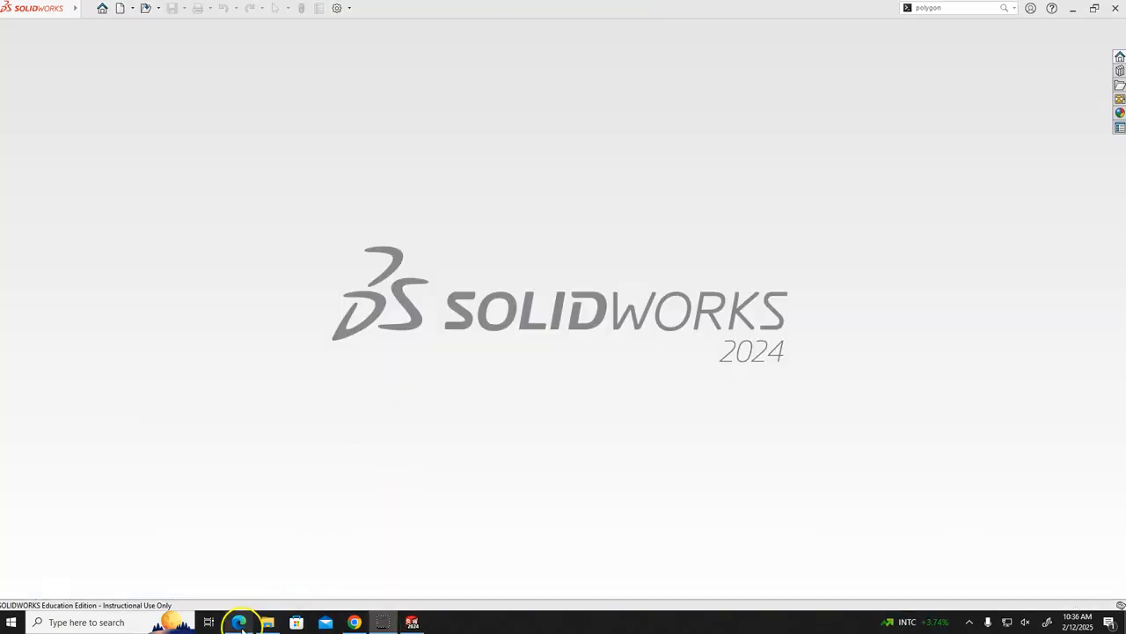
- Switch to Piston.pdf and check the piston drawing's dimensions, units, weight and material
click(239, 623)
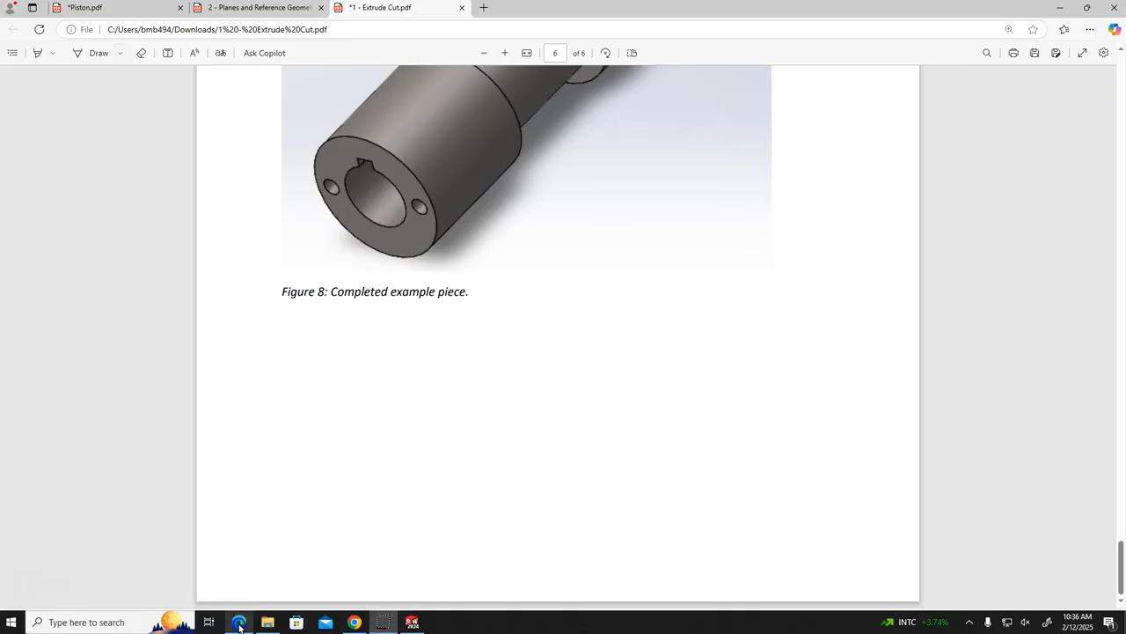
click(138, 7)
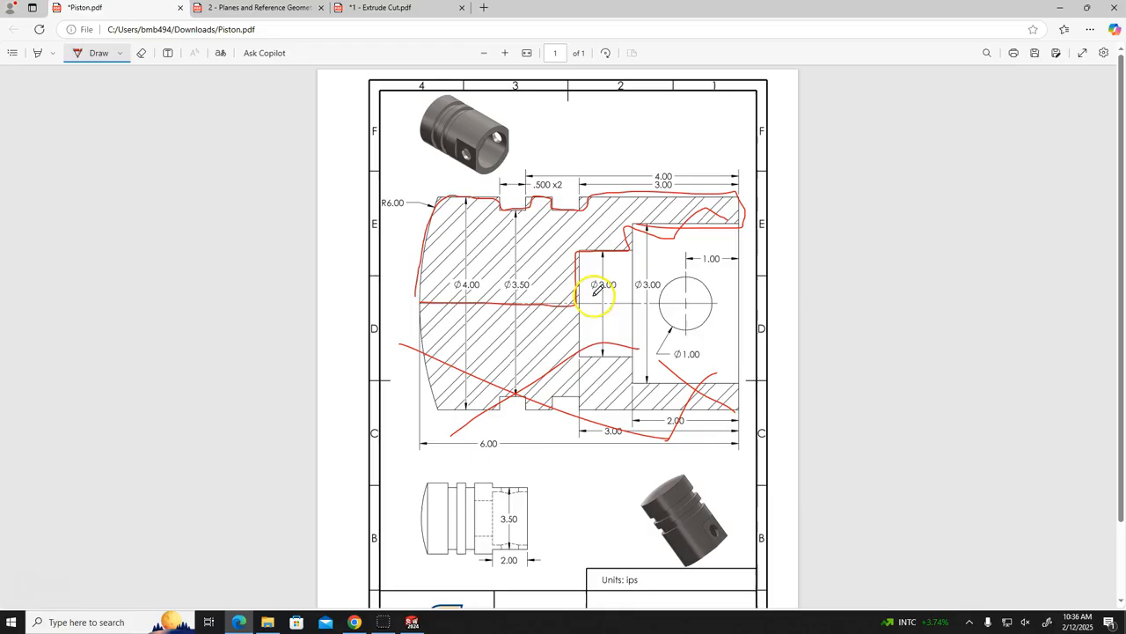
scroll(699, 378, down, 1)
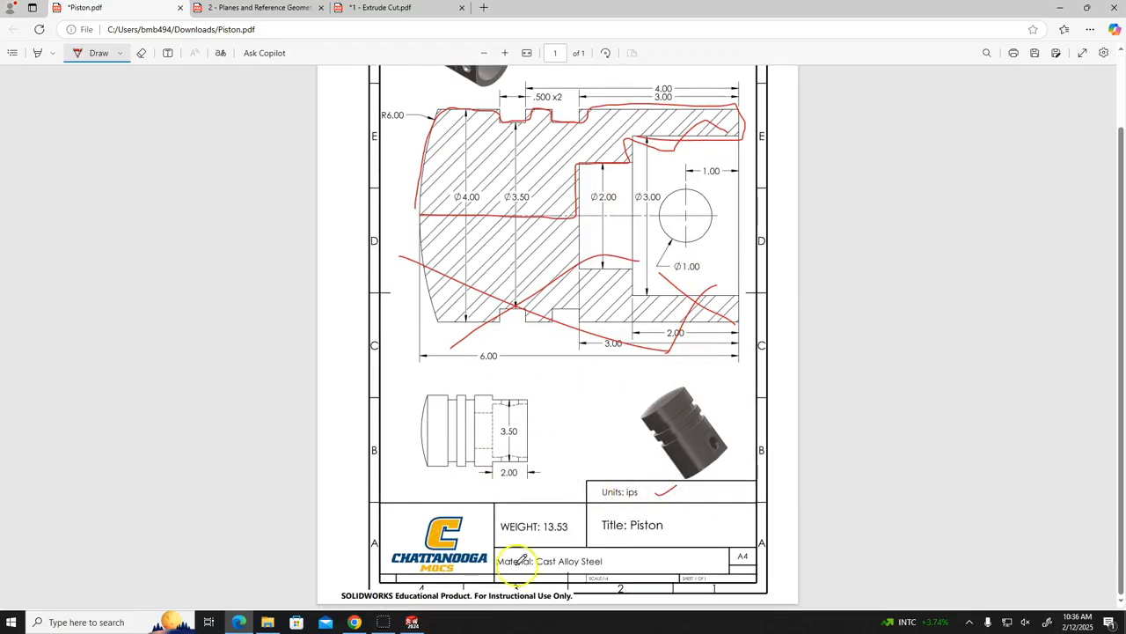
- Return to SOLIDWORKS and create a new part document for the piston
click(410, 622)
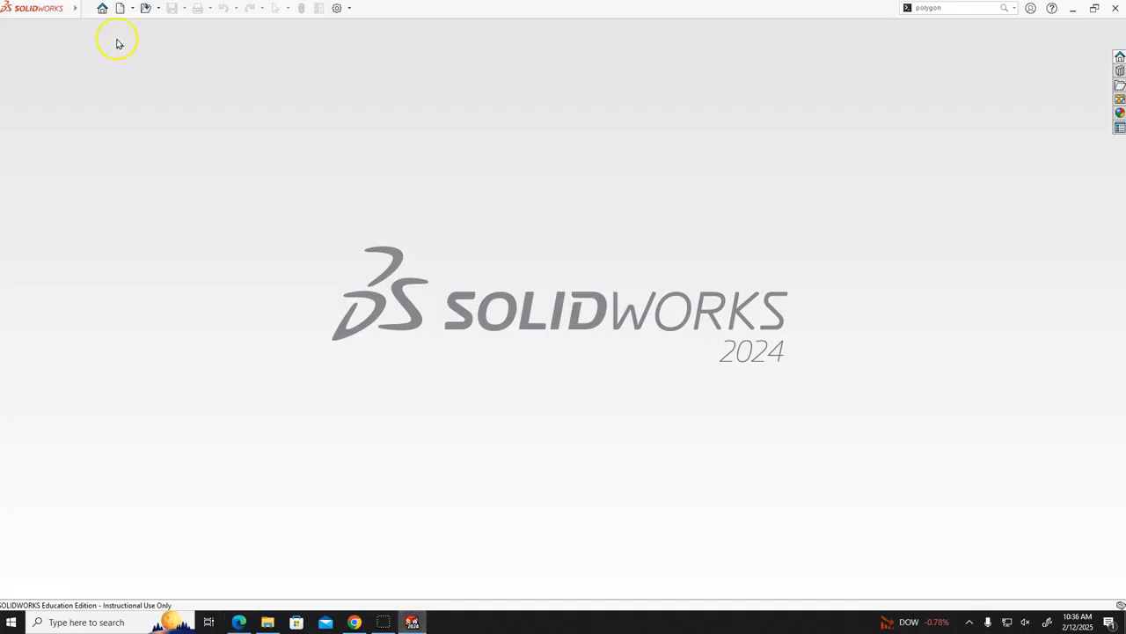
click(124, 8)
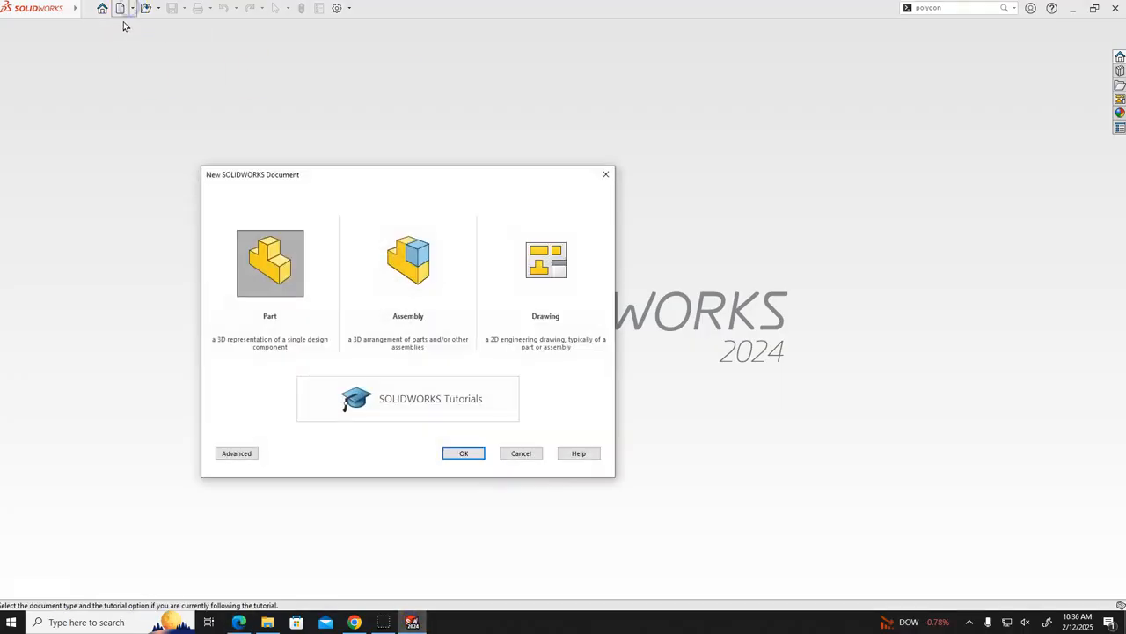
click(273, 268)
click(464, 453)
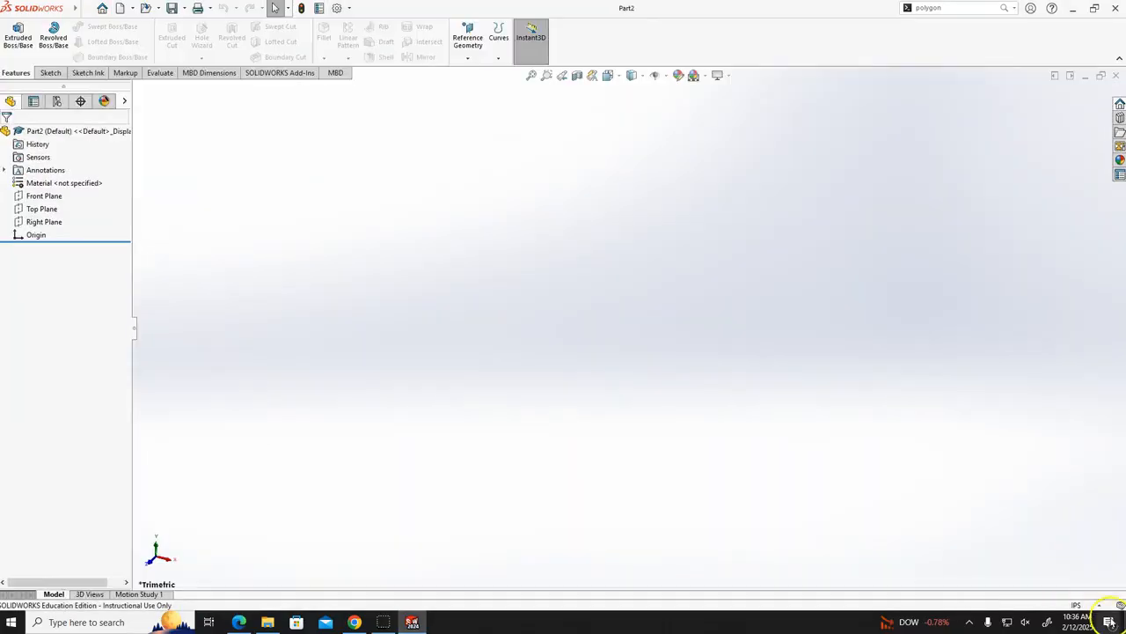
- Set the IPS document units to three decimals (.123) for both the basic length and the mass/section property length
click(1077, 604)
click(1026, 570)
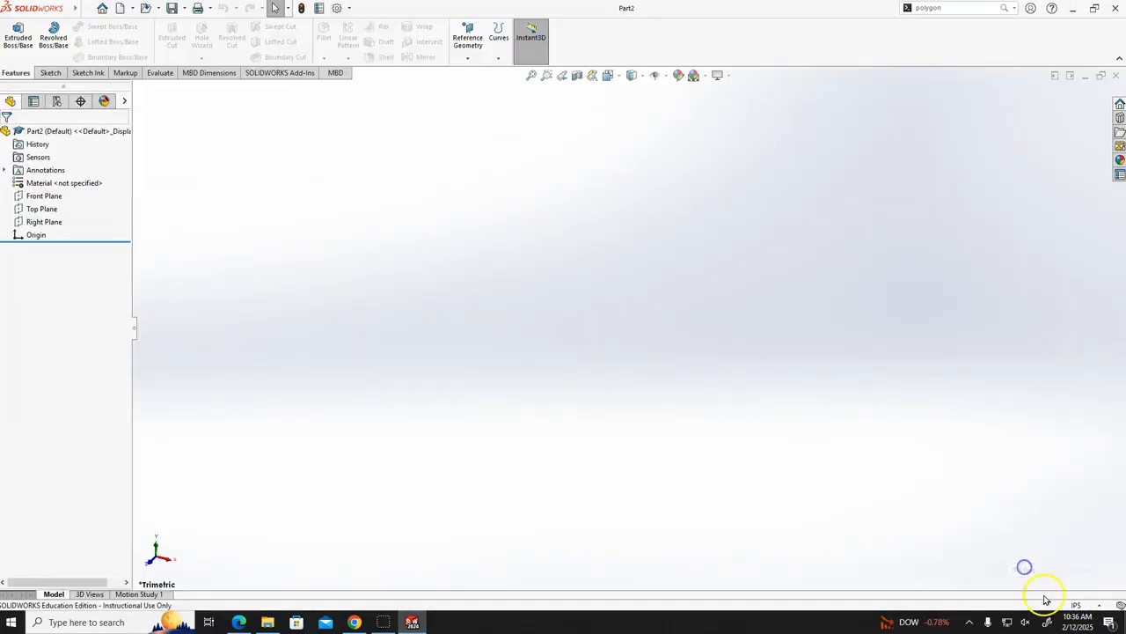
click(1095, 605)
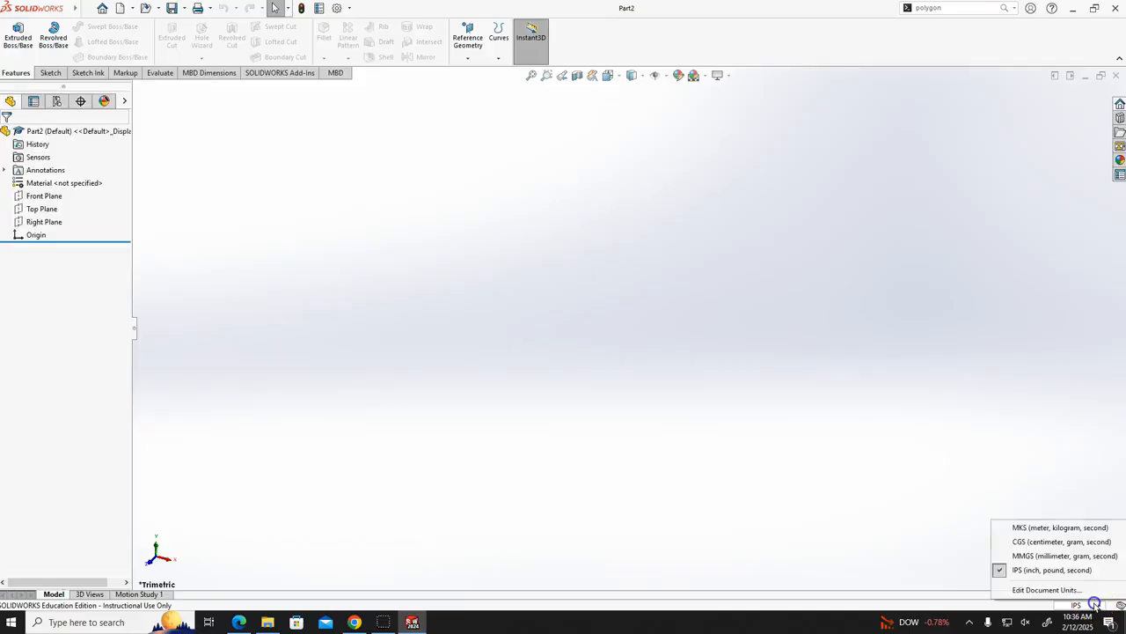
click(1061, 589)
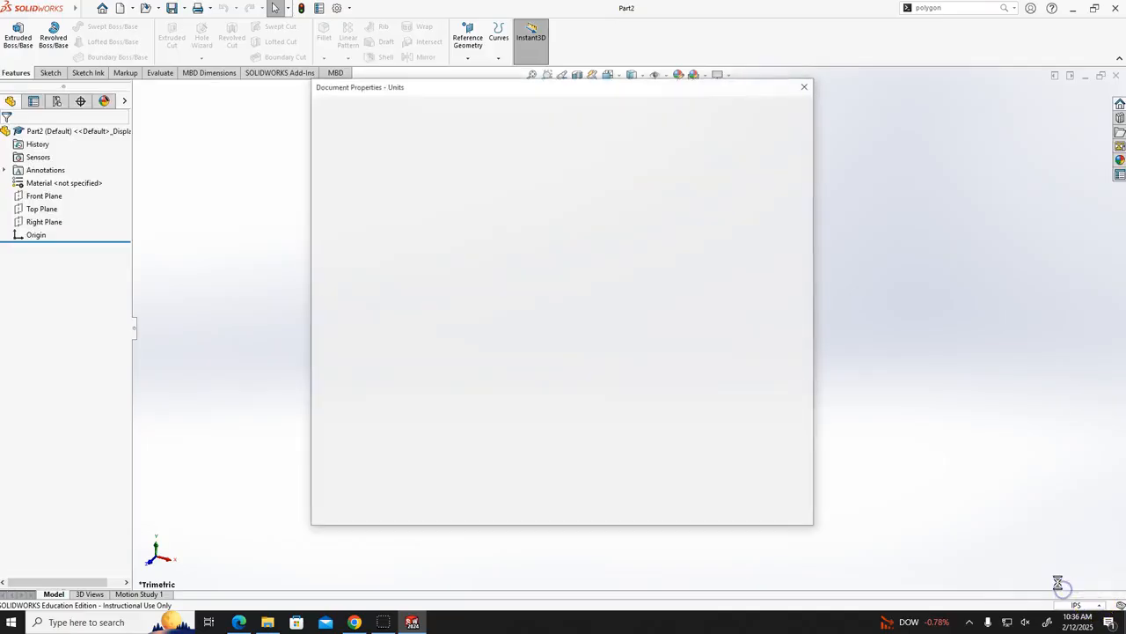
click(624, 224)
click(628, 224)
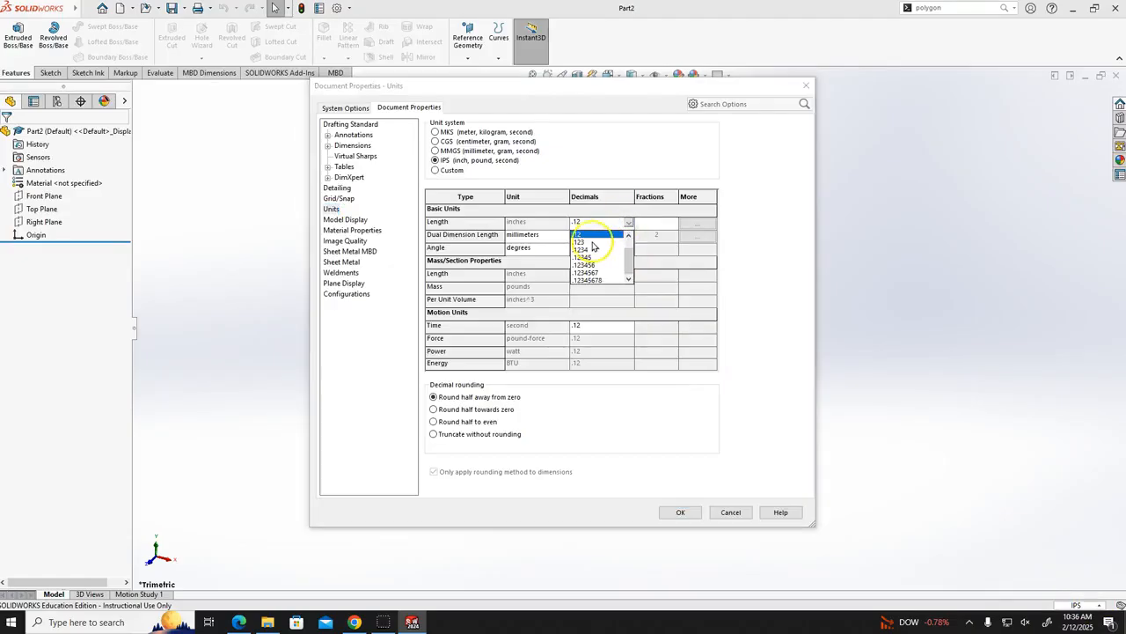
click(604, 261)
click(614, 273)
click(627, 274)
click(584, 299)
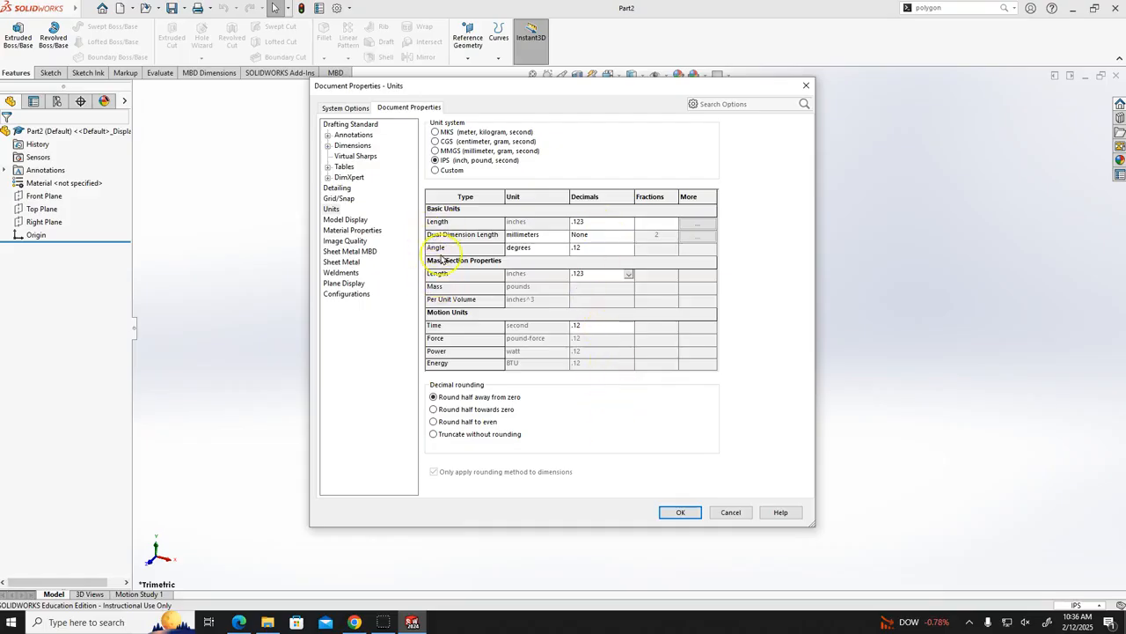
click(667, 514)
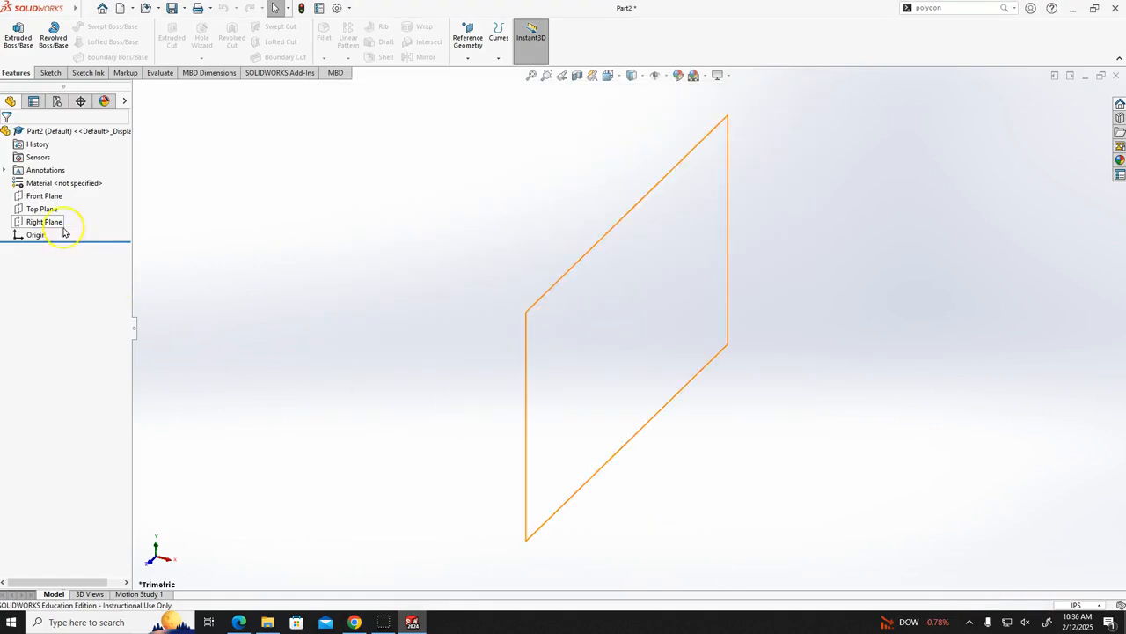
- Recheck the section view in Piston.pdf and start a sketch on the Top Plane of the new SOLIDWORKS part
click(239, 623)
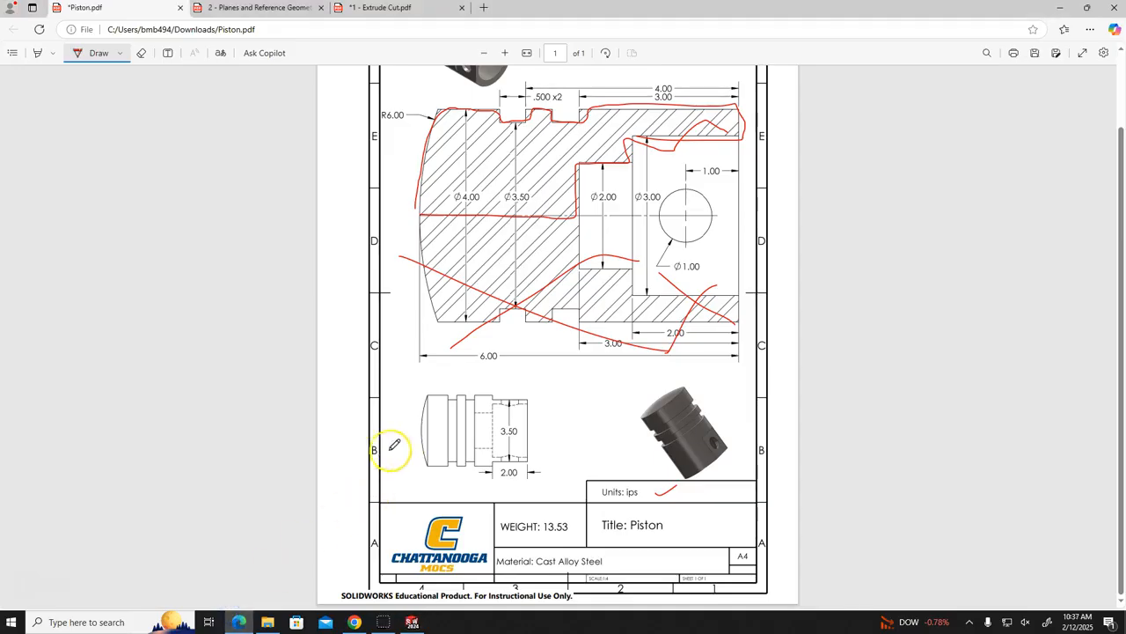
click(412, 622)
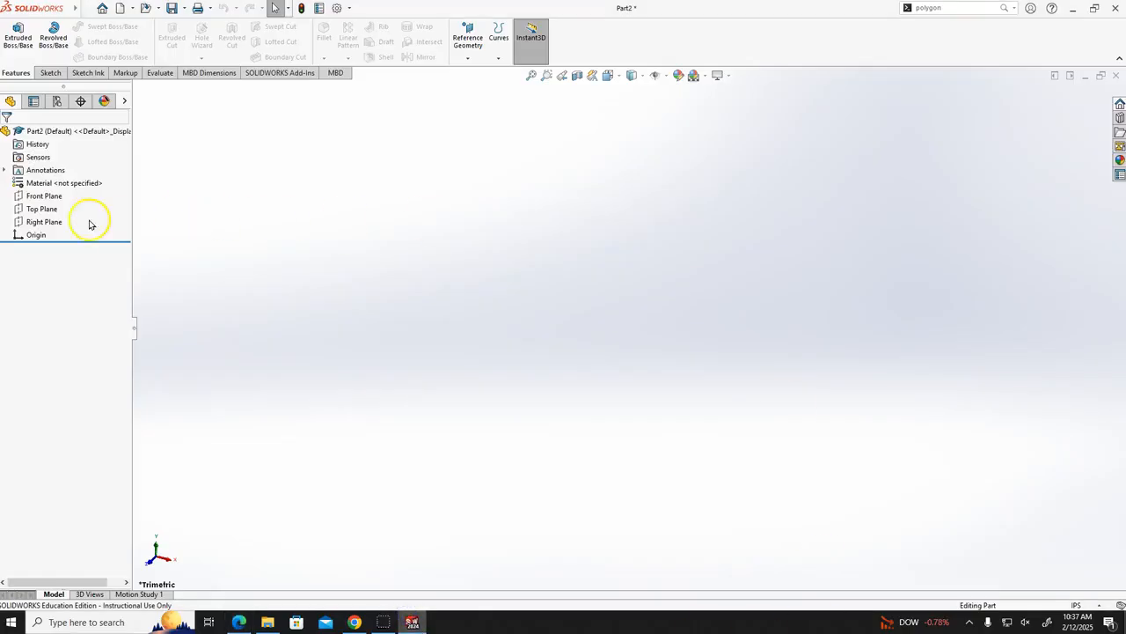
click(41, 209)
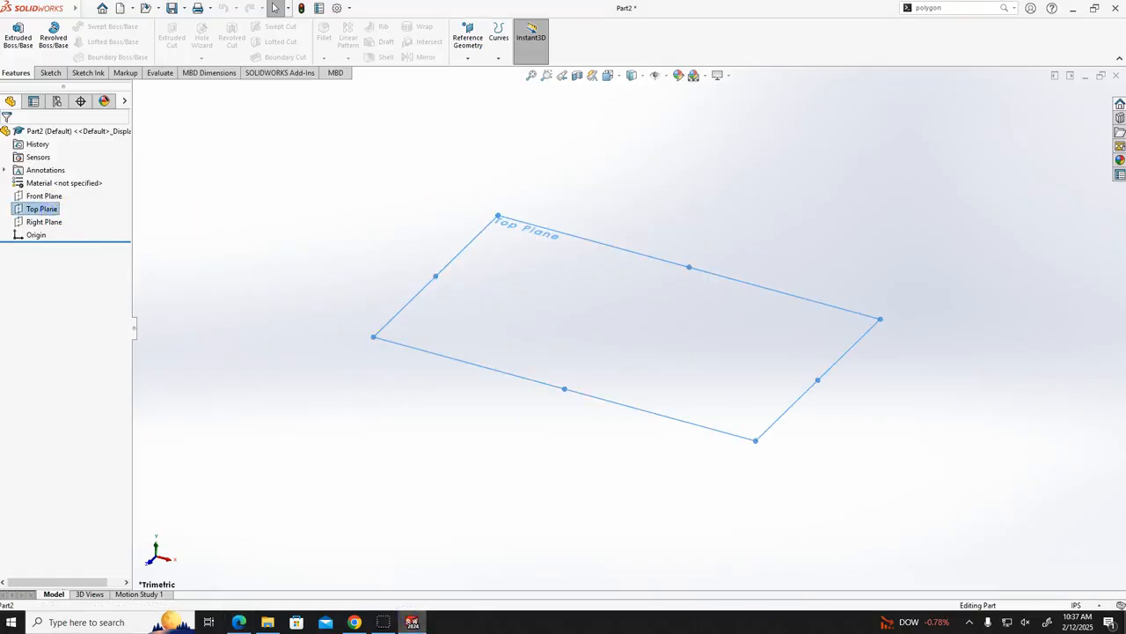
click(51, 72)
click(13, 36)
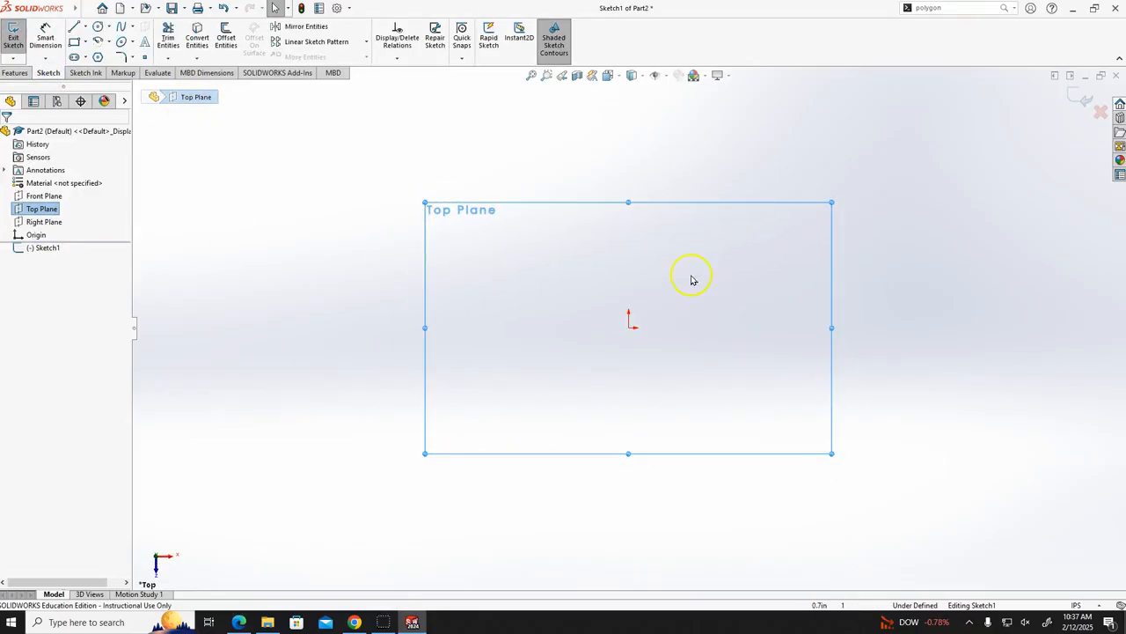
- Sketch a horizontal centerline about 5.08 in long, running right from the origin
scroll(660, 304, down, 2)
click(85, 27)
click(88, 42)
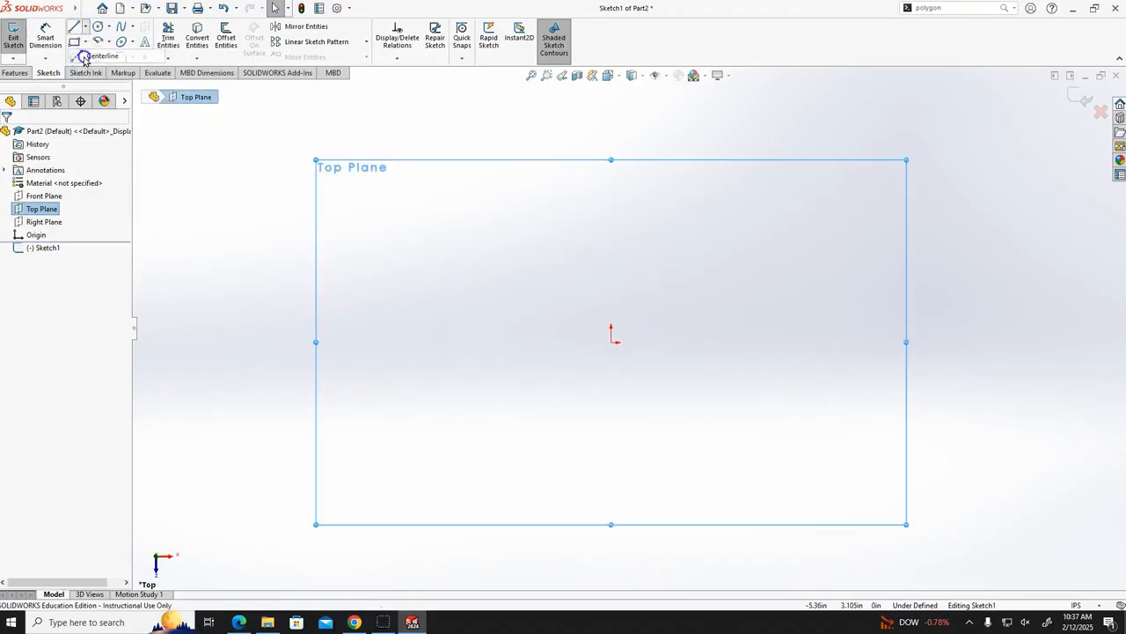
click(613, 344)
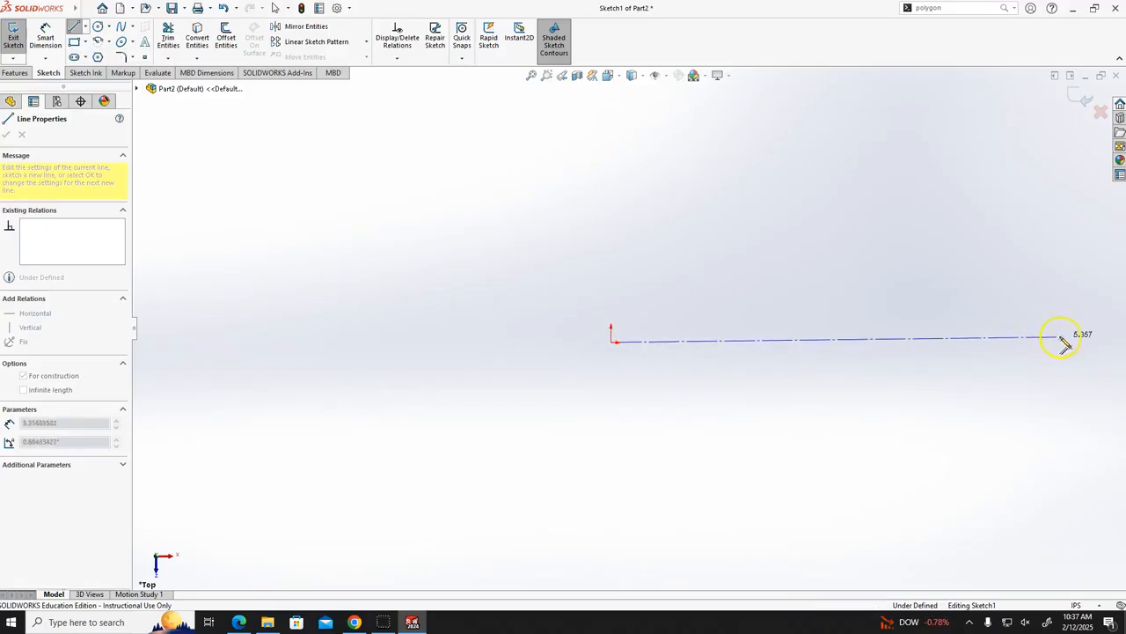
click(1041, 343)
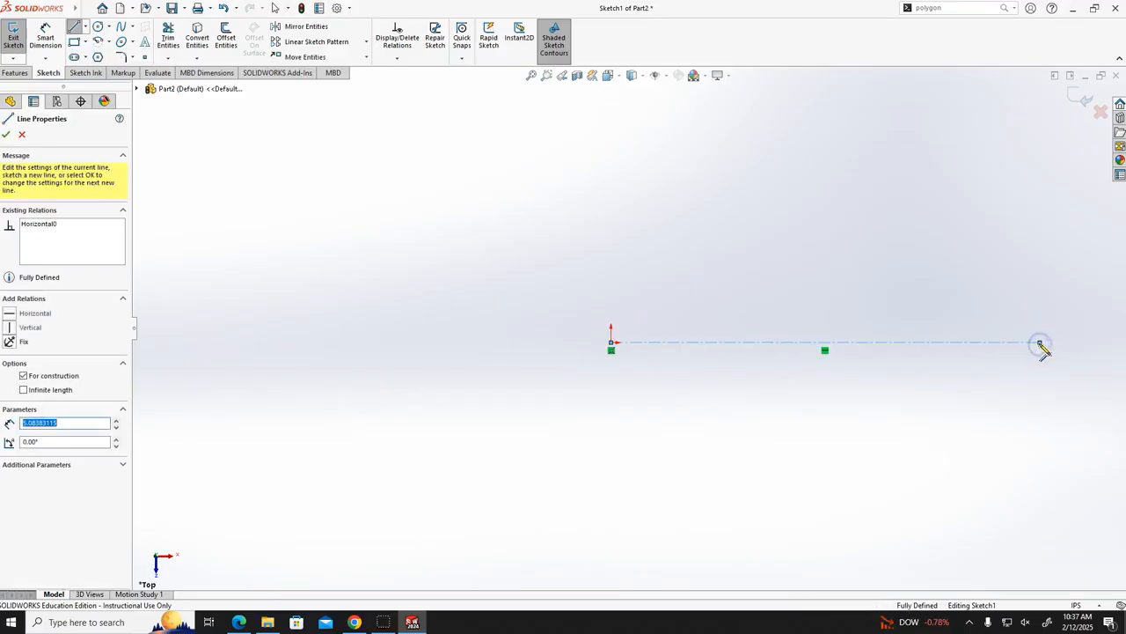
key(Escape)
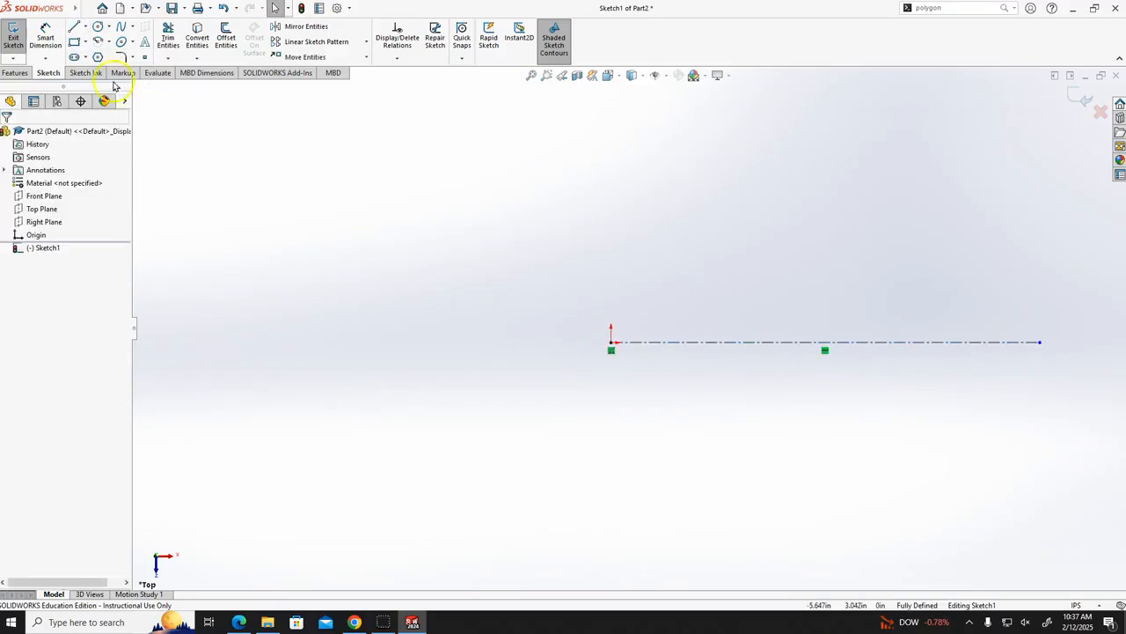
- Sketch the inner profile from the origin: about 2.25 in along the centerline, two steps up for the bores, and the right end face
click(76, 28)
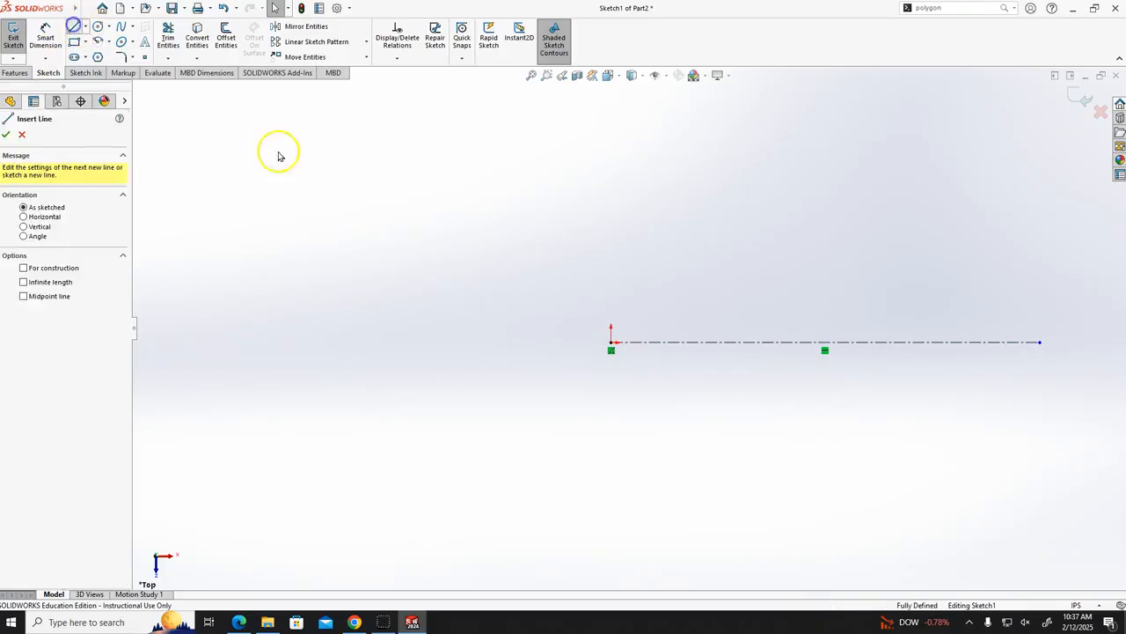
click(613, 342)
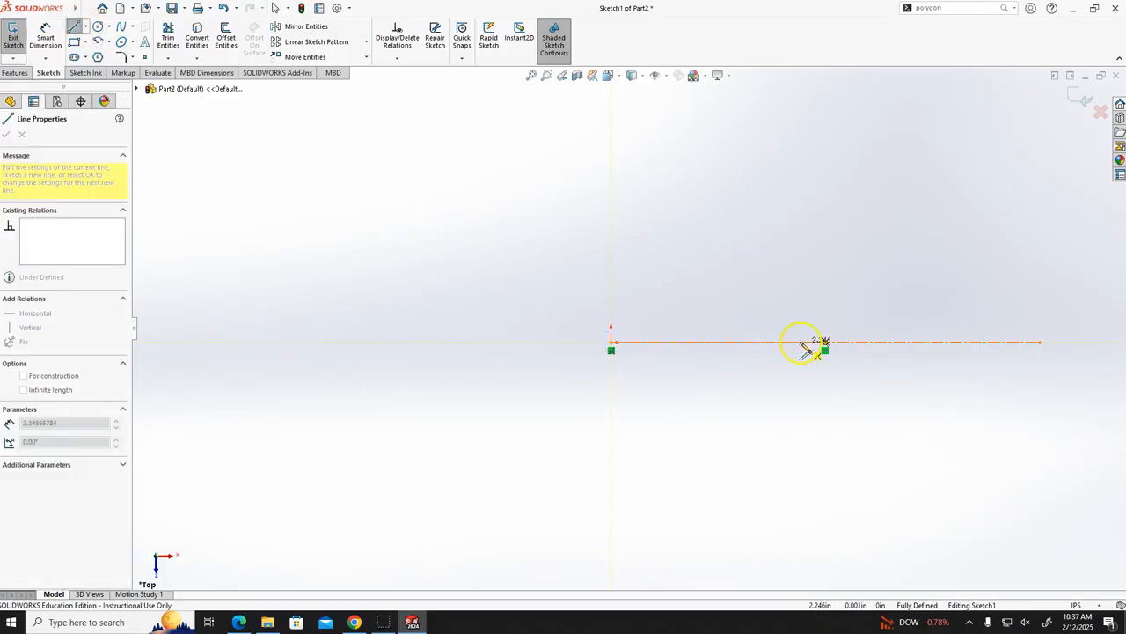
click(801, 343)
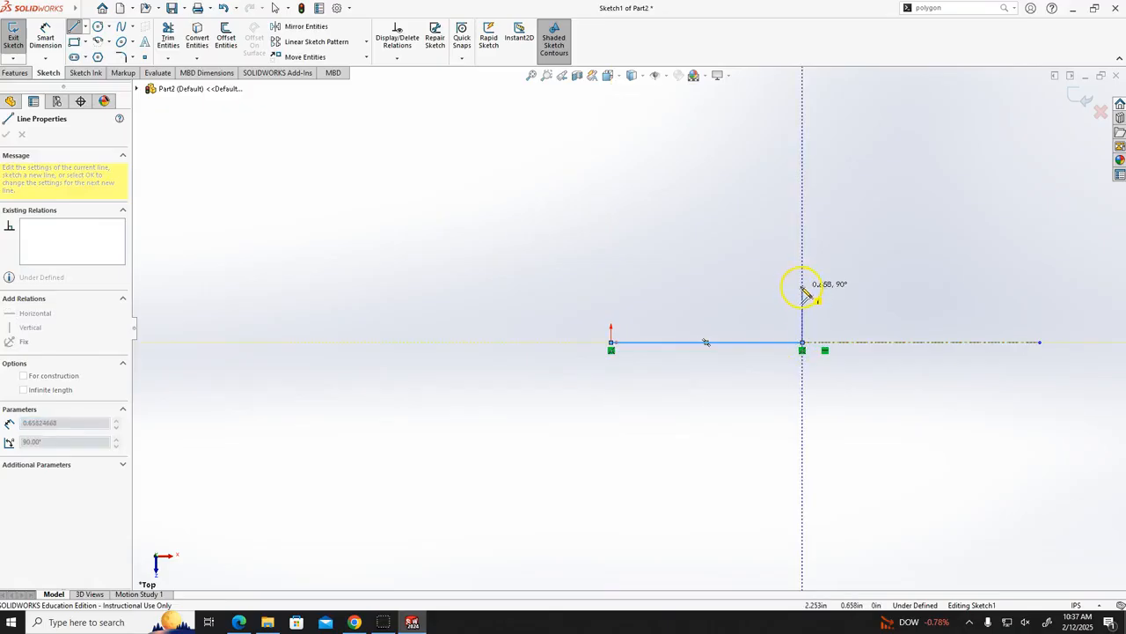
click(801, 284)
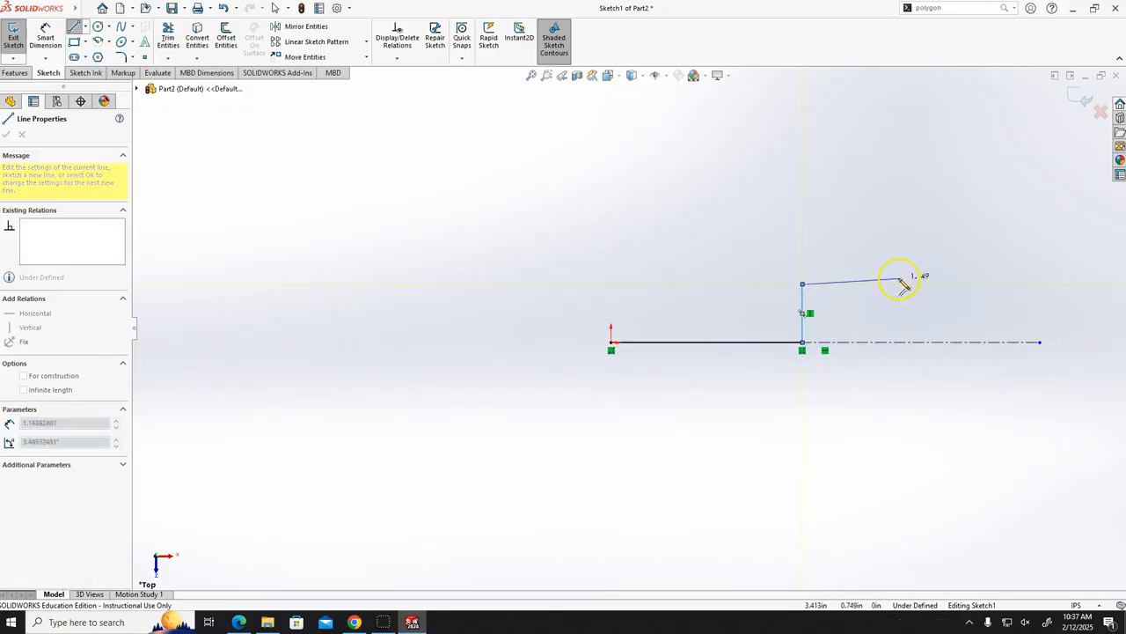
click(882, 283)
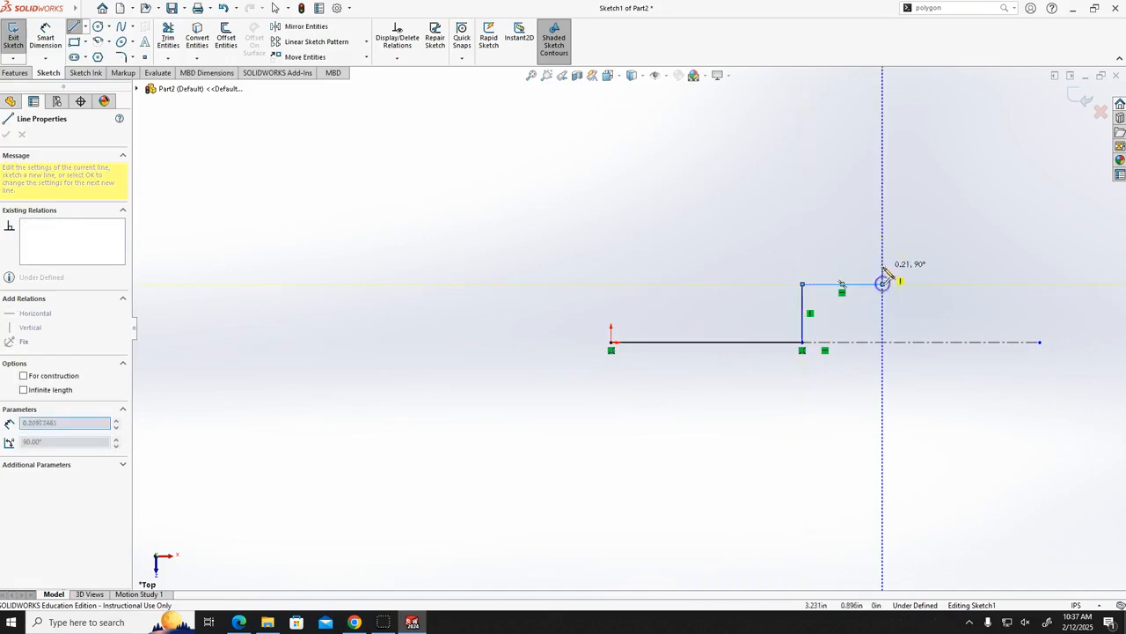
click(883, 247)
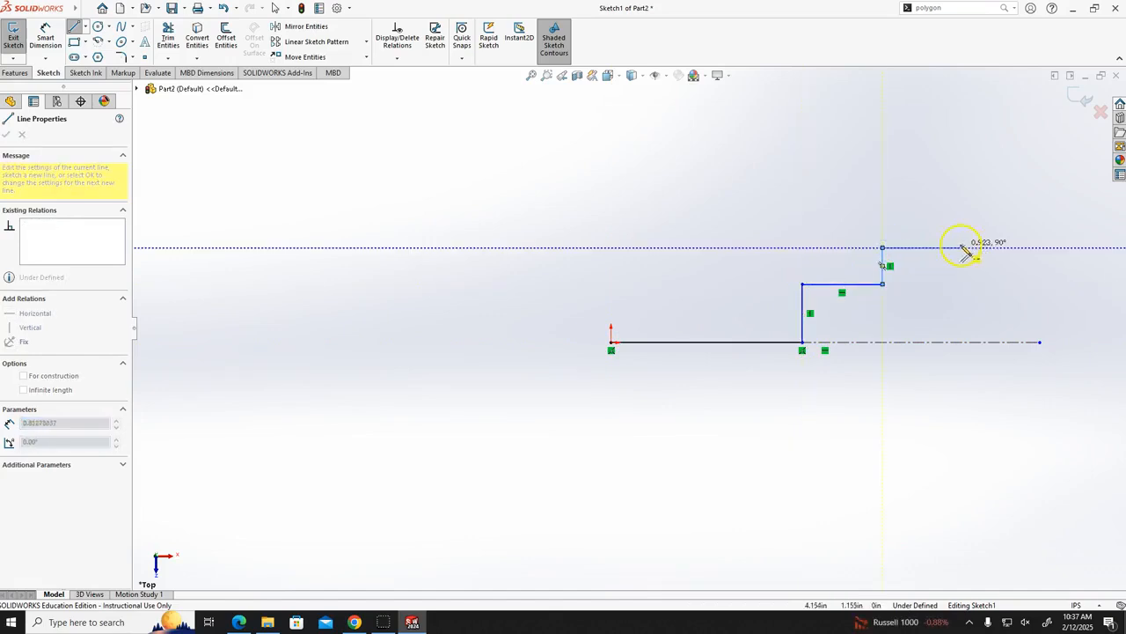
click(970, 247)
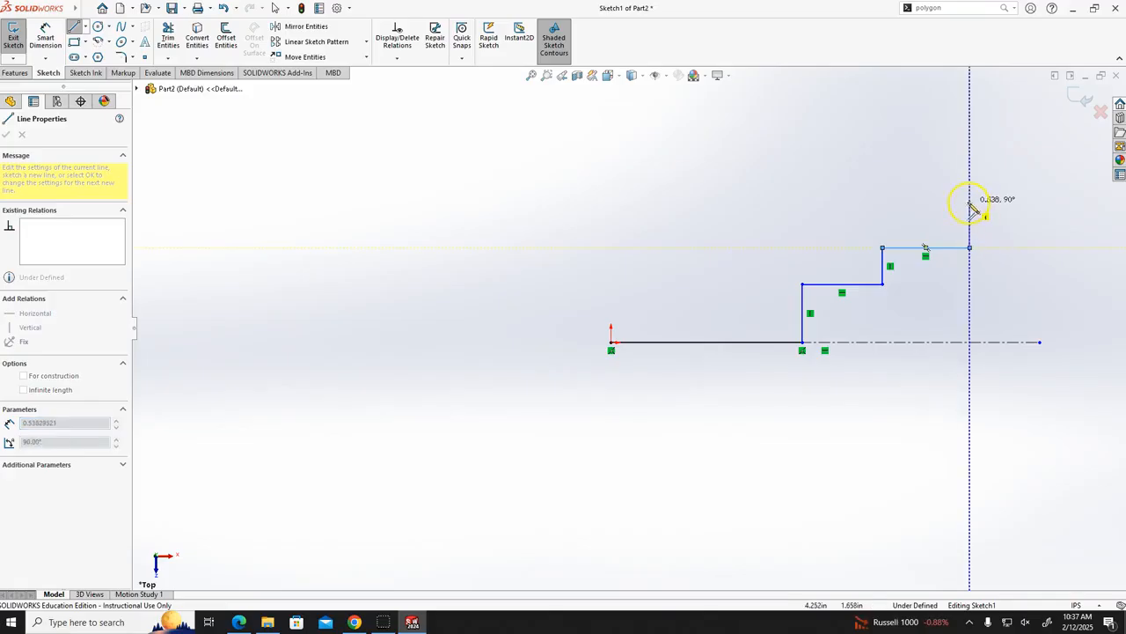
click(970, 203)
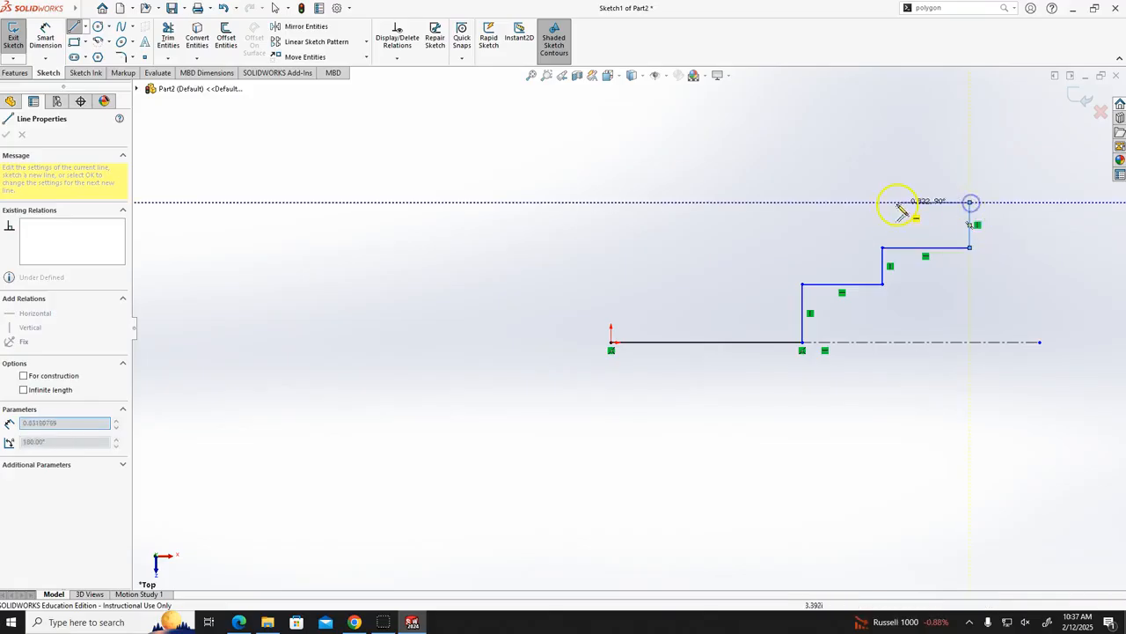
- Continue the profile leftward along the outer edge with two rectangular grooves about 0.27 in deep, ending in a horizontal line about 2.1 in long
click(802, 202)
click(802, 224)
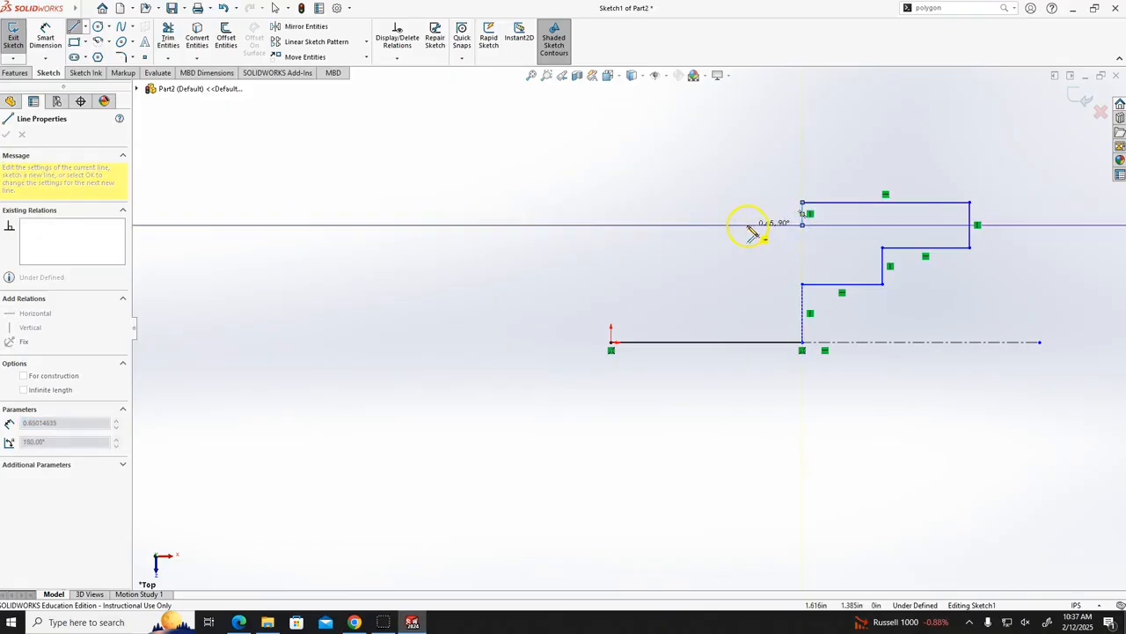
click(756, 224)
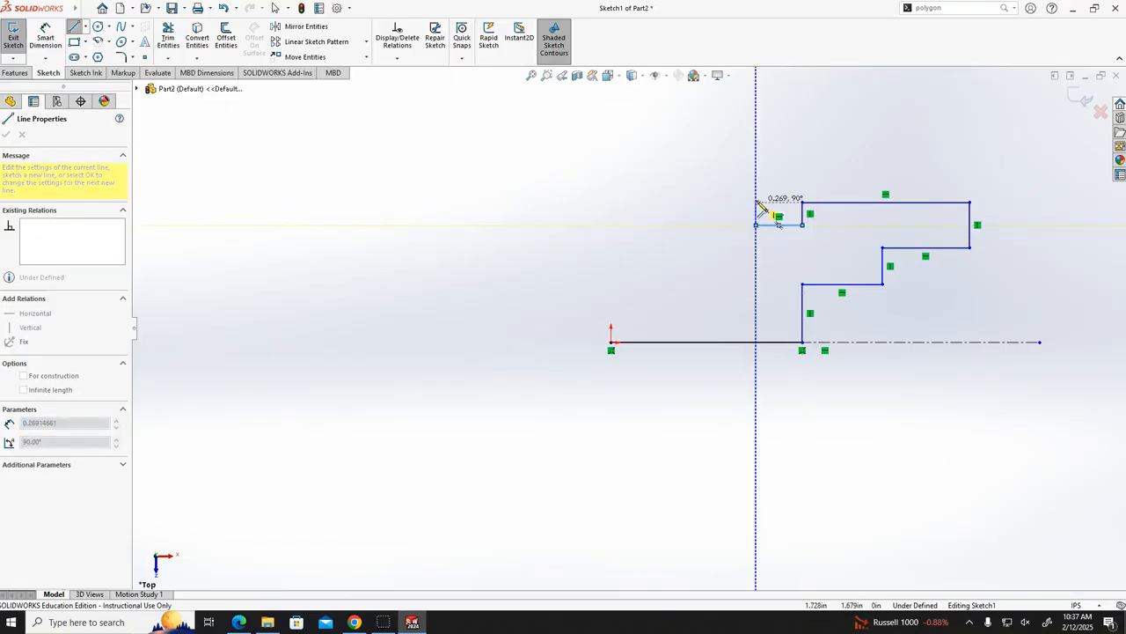
click(756, 203)
click(718, 202)
click(718, 224)
click(685, 225)
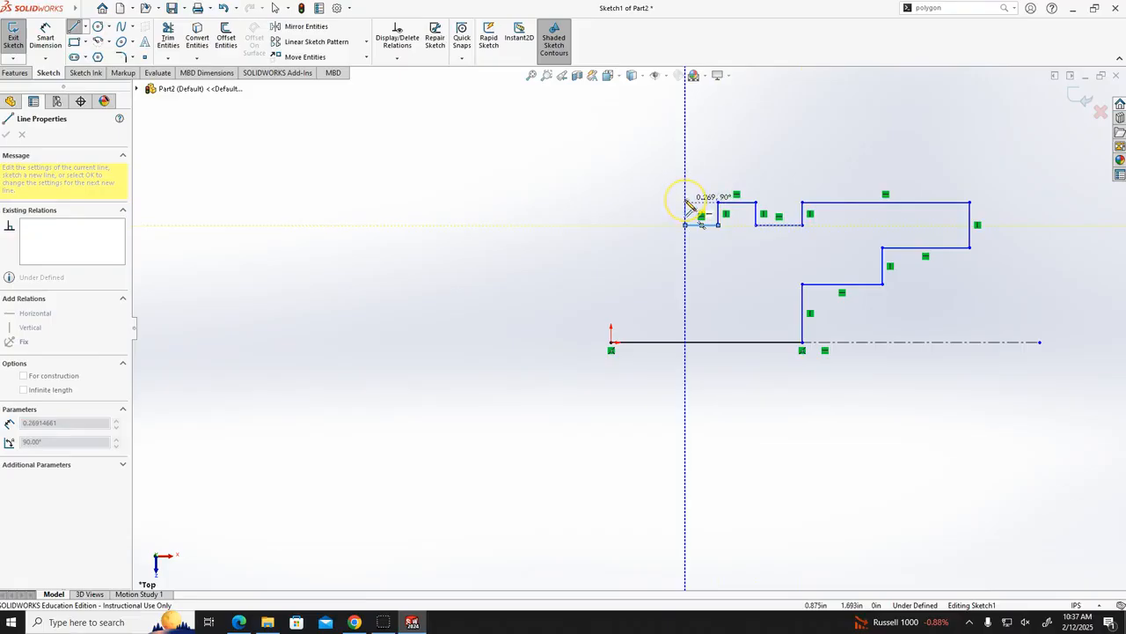
click(686, 203)
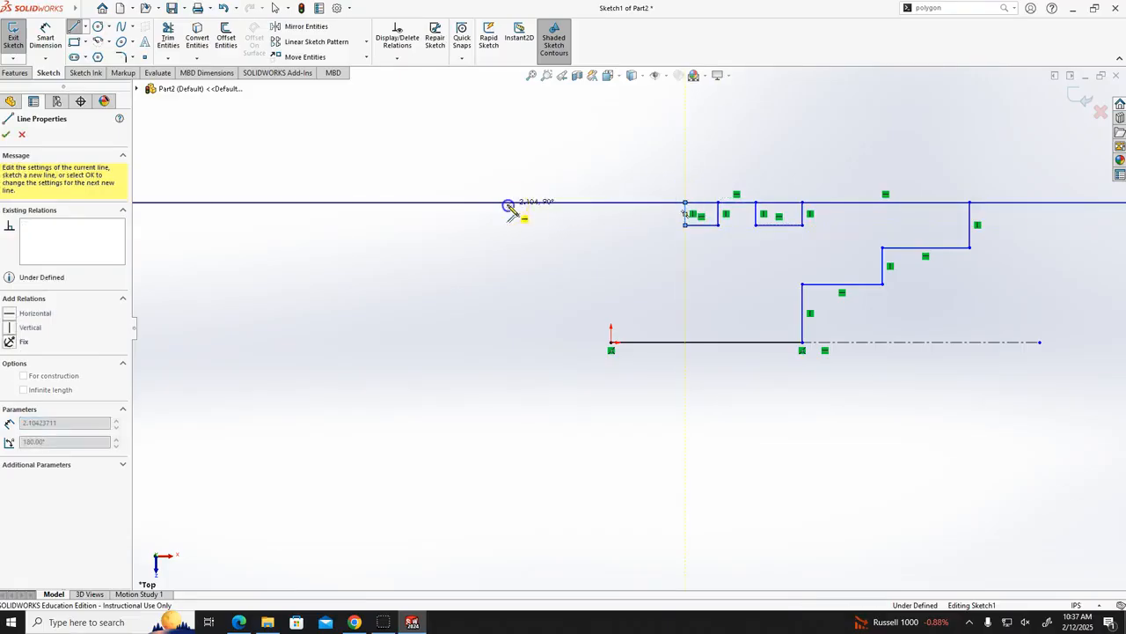
click(508, 202)
key(Escape)
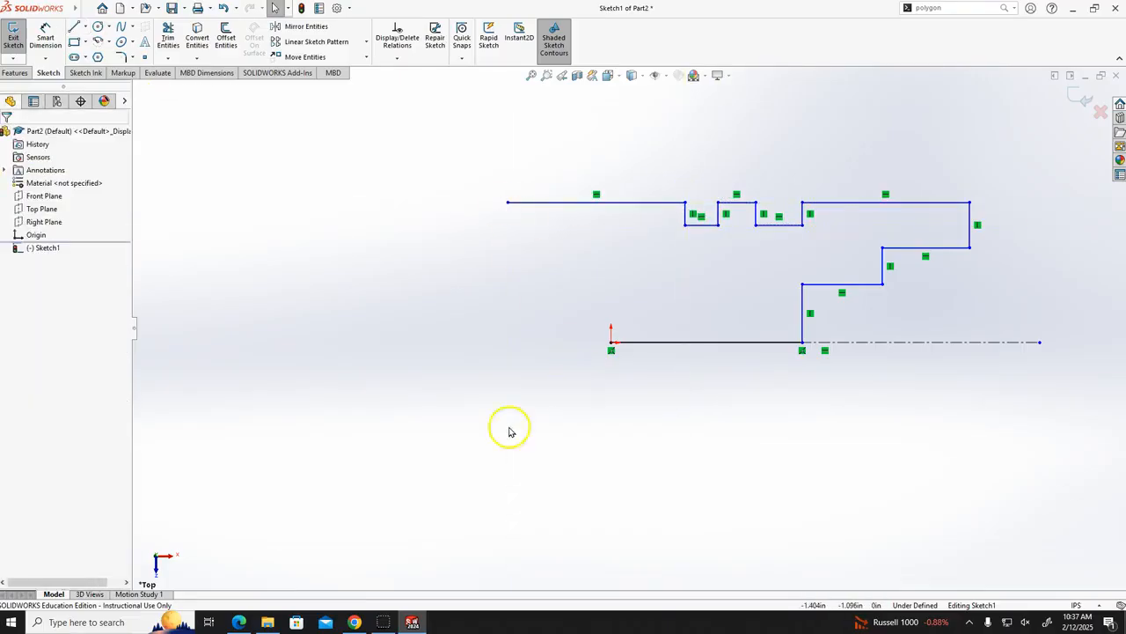
- Mark the R6.00 dome arc and the axis beyond the open end on the Piston.pdf drawing, and return to SOLIDWORKS
click(238, 622)
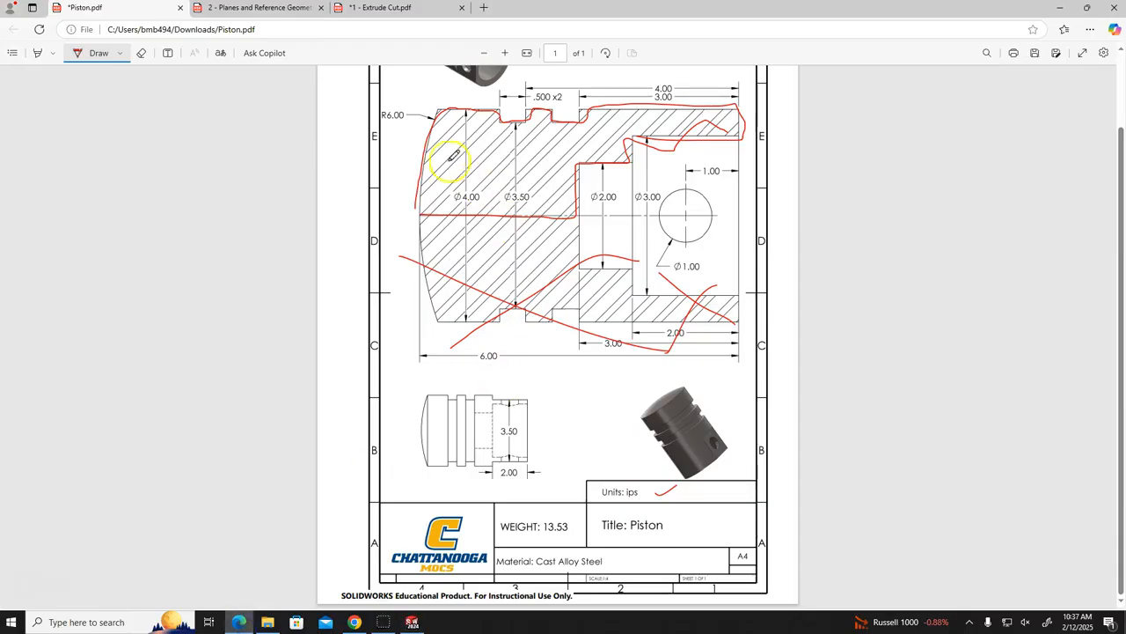
drag(435, 117, 433, 121)
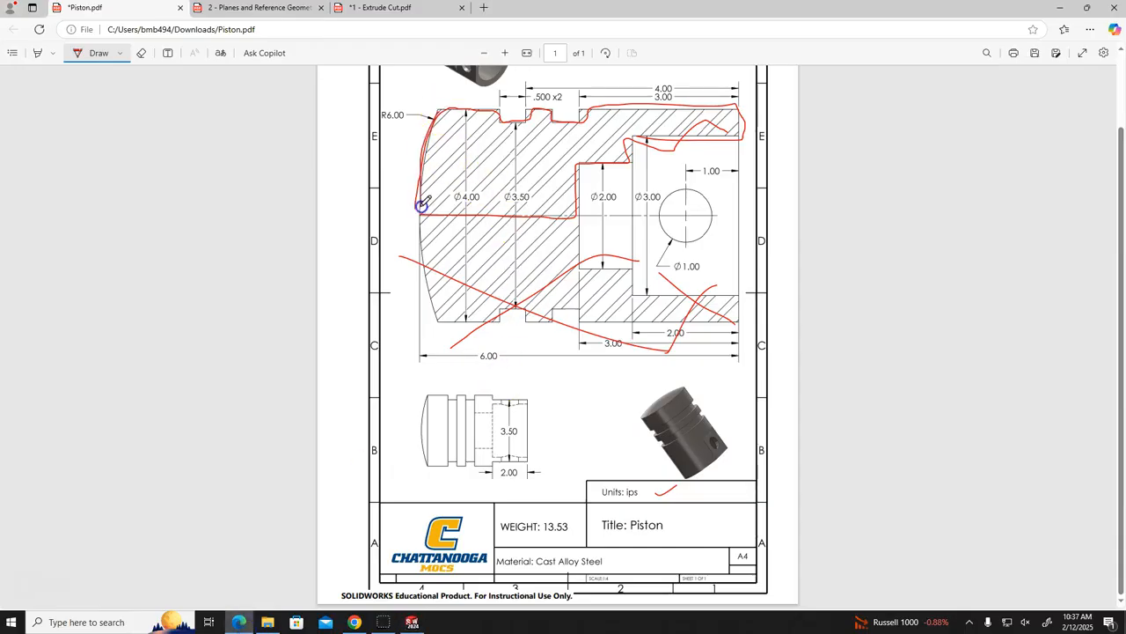
drag(421, 212, 421, 213)
drag(740, 213, 753, 214)
drag(784, 209, 726, 212)
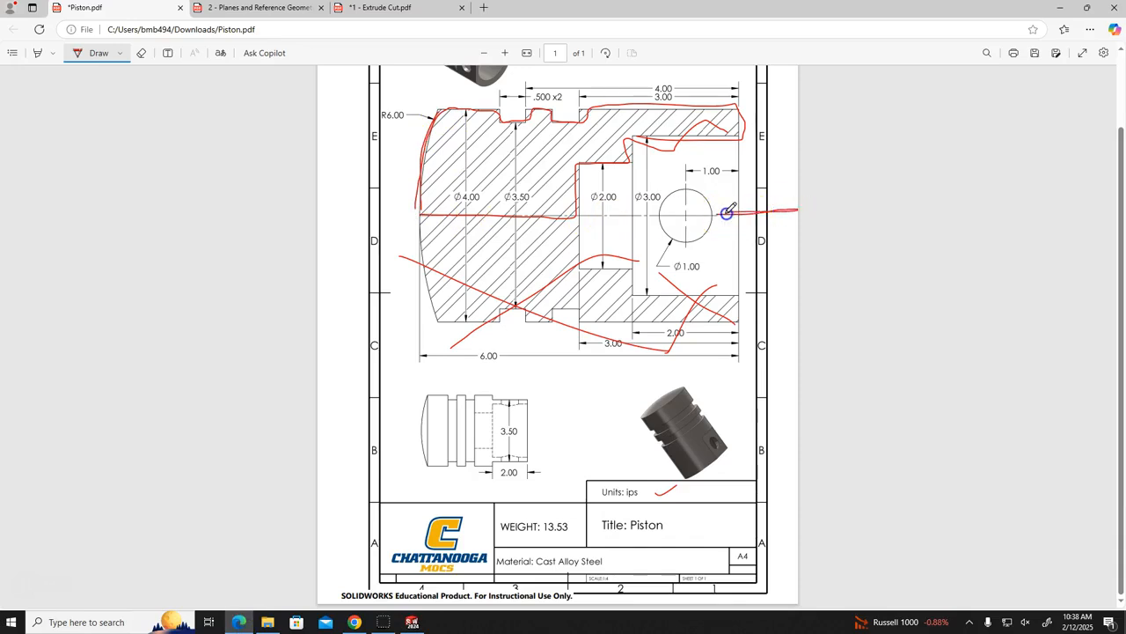
click(412, 623)
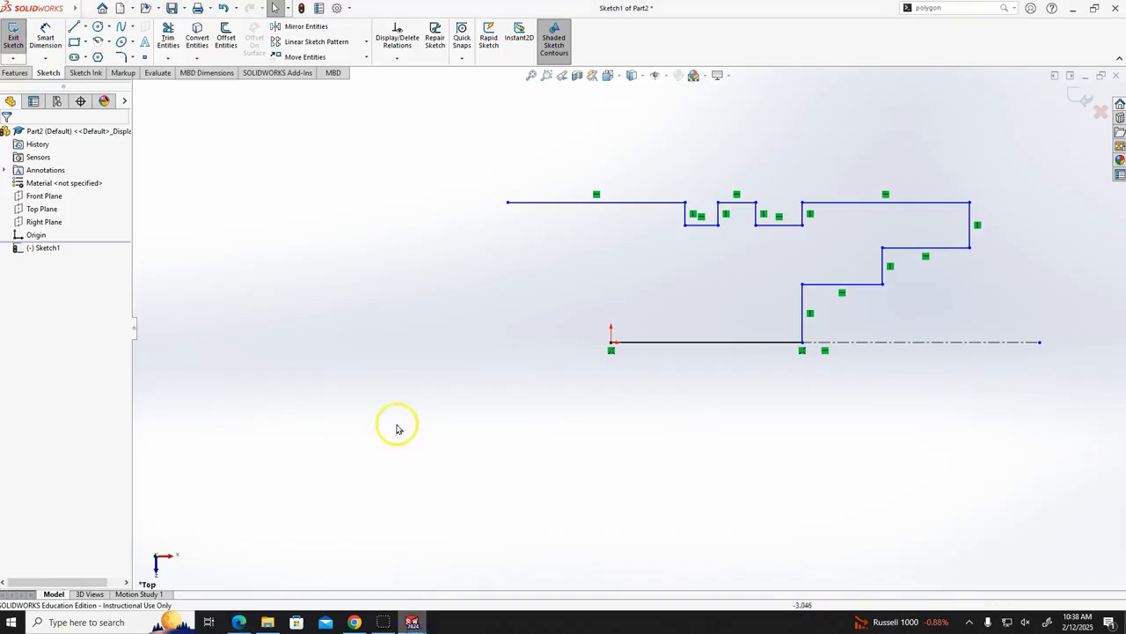
- Sketch a circle of about 4.25 in radius through the origin, centred on the centerline directly below the profile's right end face
click(97, 26)
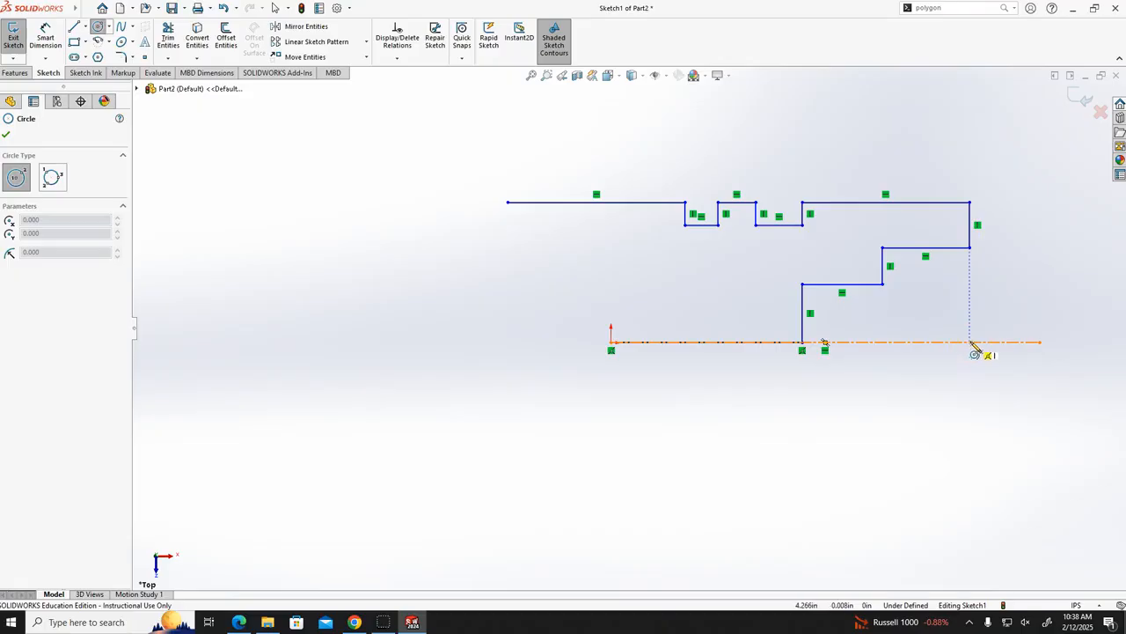
click(971, 342)
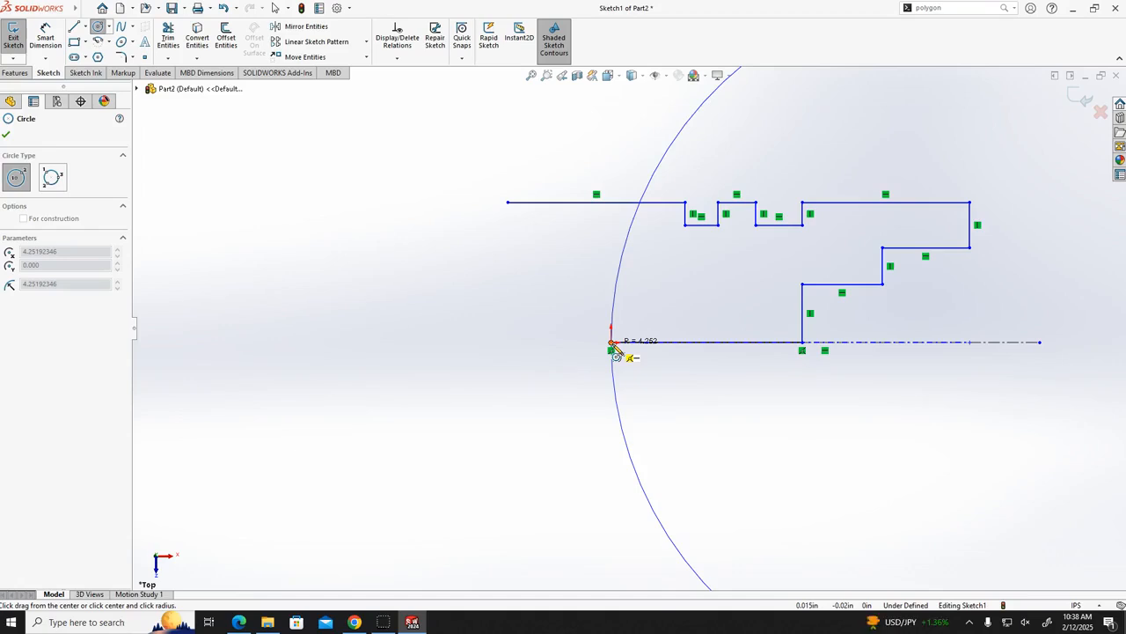
click(613, 344)
key(Escape)
click(798, 400)
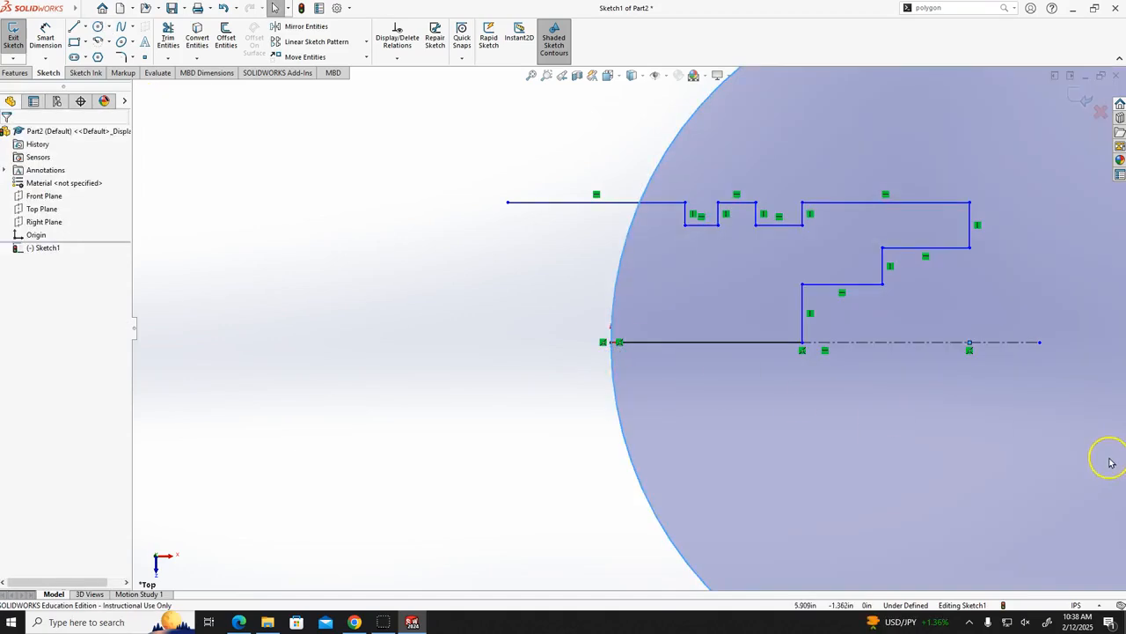
scroll(748, 393, up, 4)
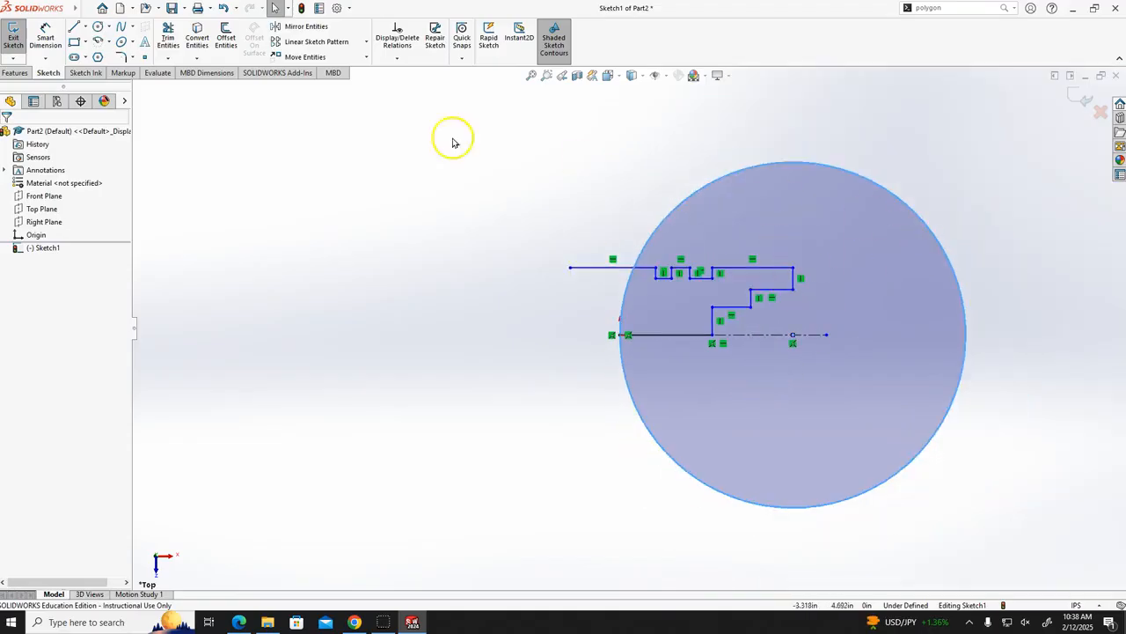
- Dimension the circle's diameter as 12 in
click(45, 35)
click(673, 220)
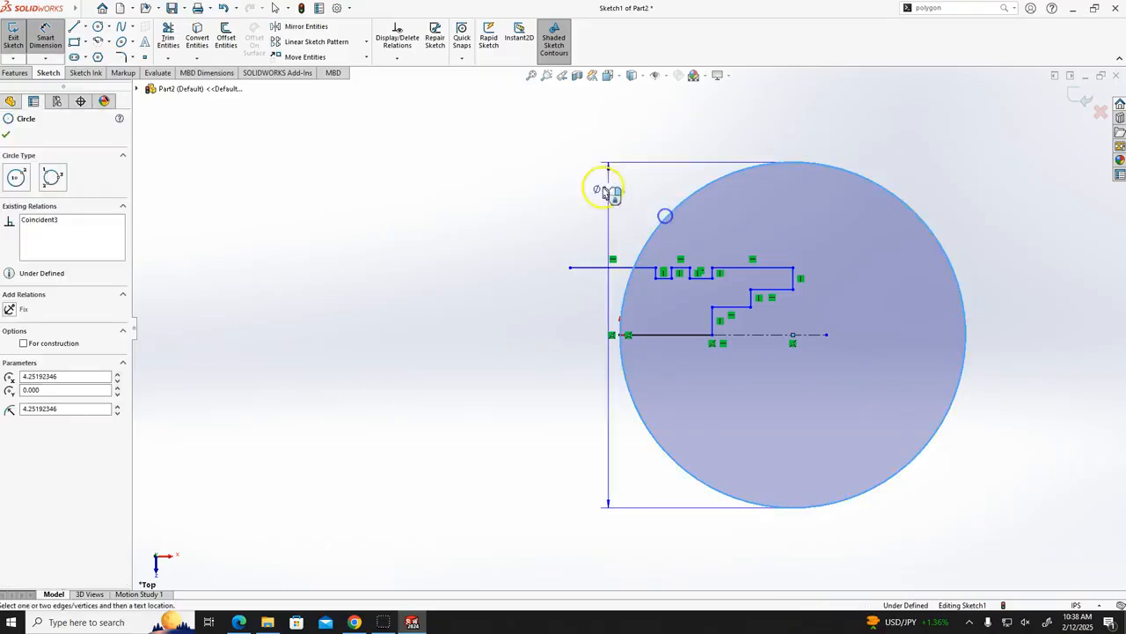
click(609, 150)
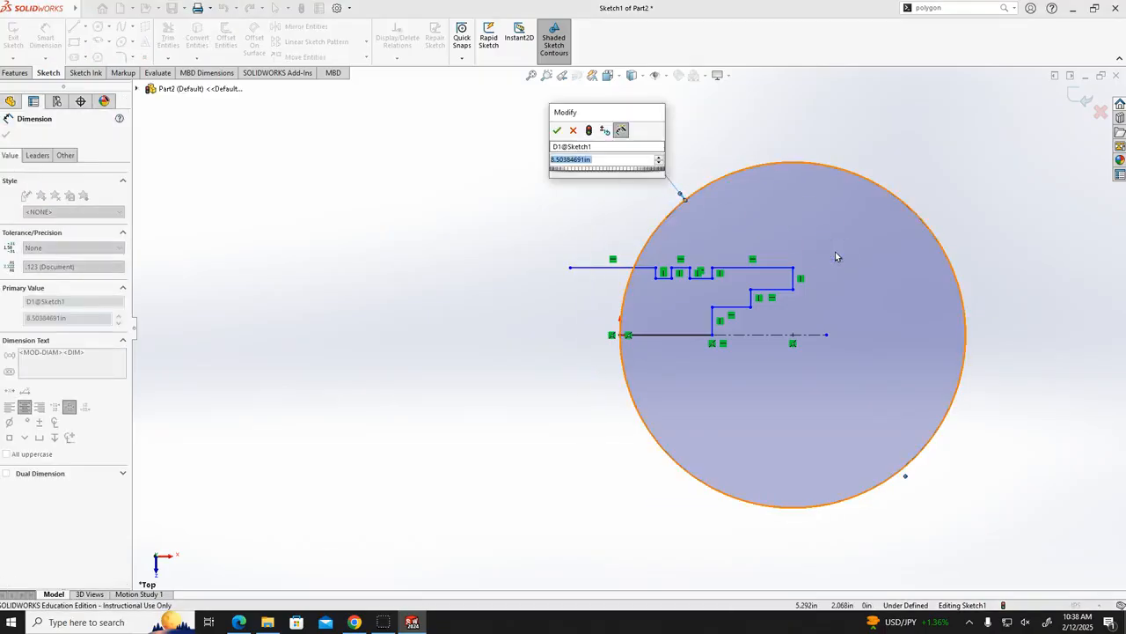
text(12)
key(Return)
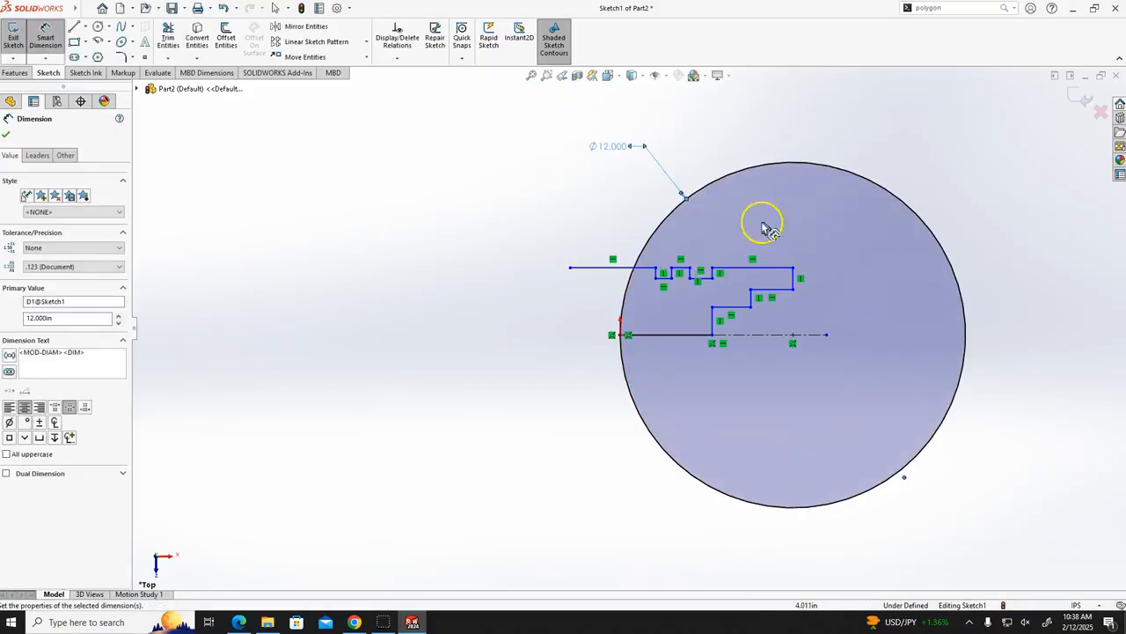
- Move the circle's dimension to just outside the dome end and display it as a radius
drag(620, 151, 528, 299)
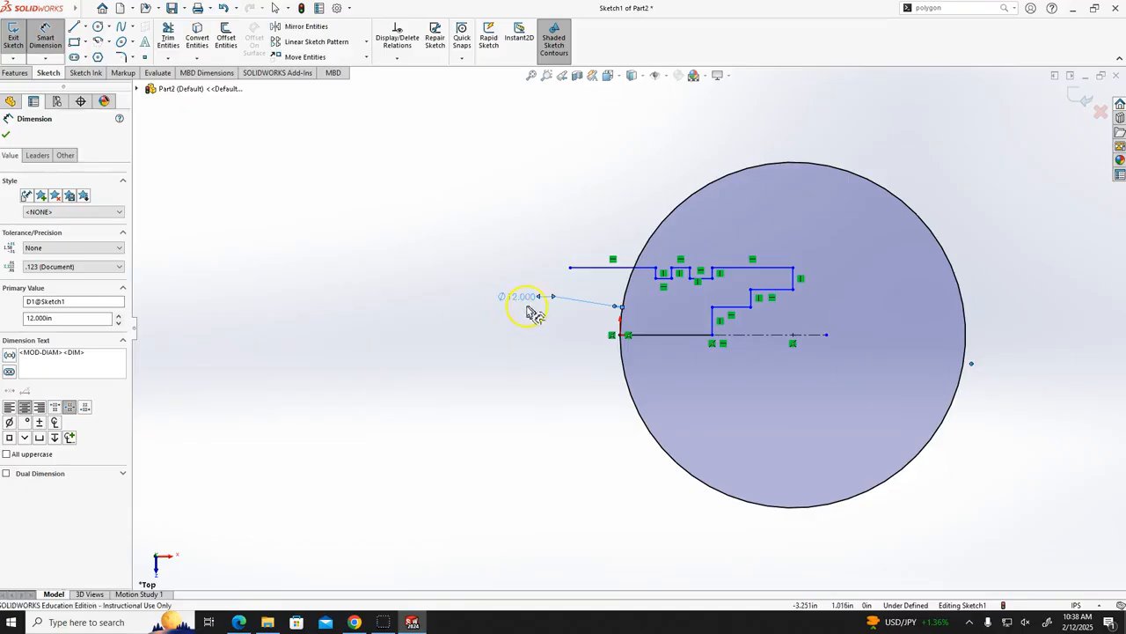
key(Escape)
click(525, 298)
click(564, 244)
click(643, 534)
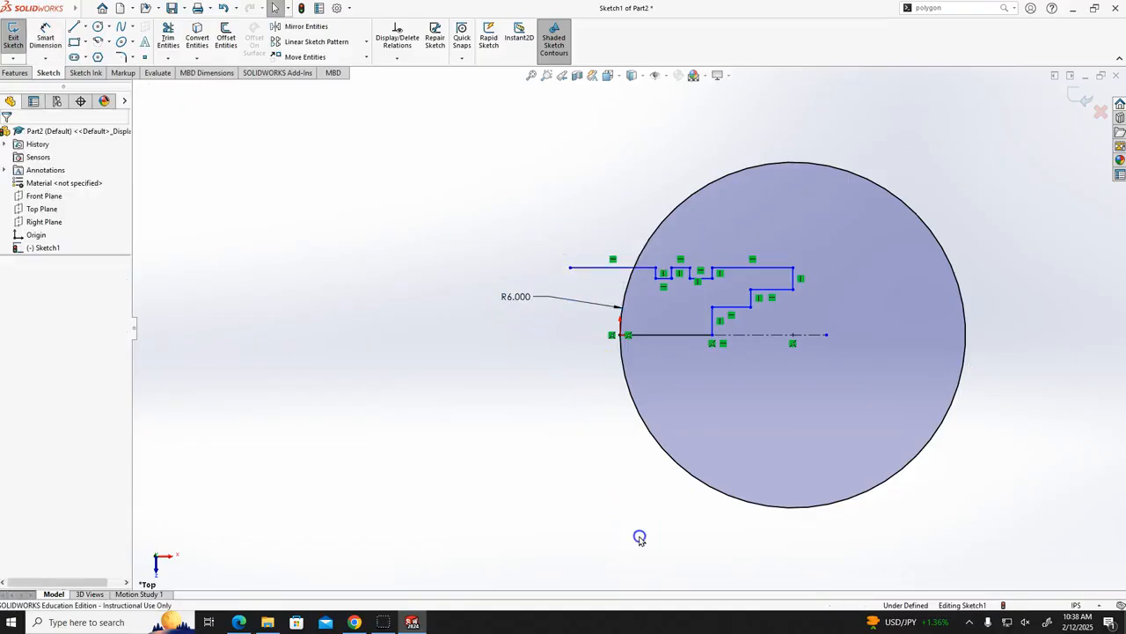
- Check the Piston.pdf drawing, return to SOLIDWORKS, and dimension the overall length from the origin to the right end face as 6 in
scroll(810, 323, up, 3)
scroll(702, 325, down, 4)
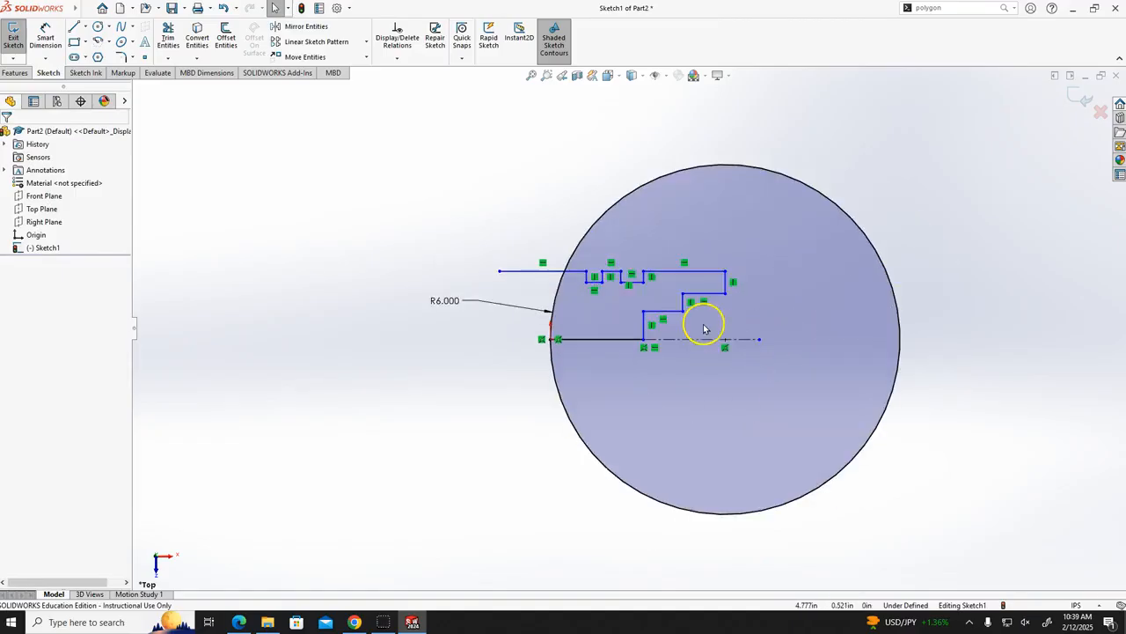
click(238, 622)
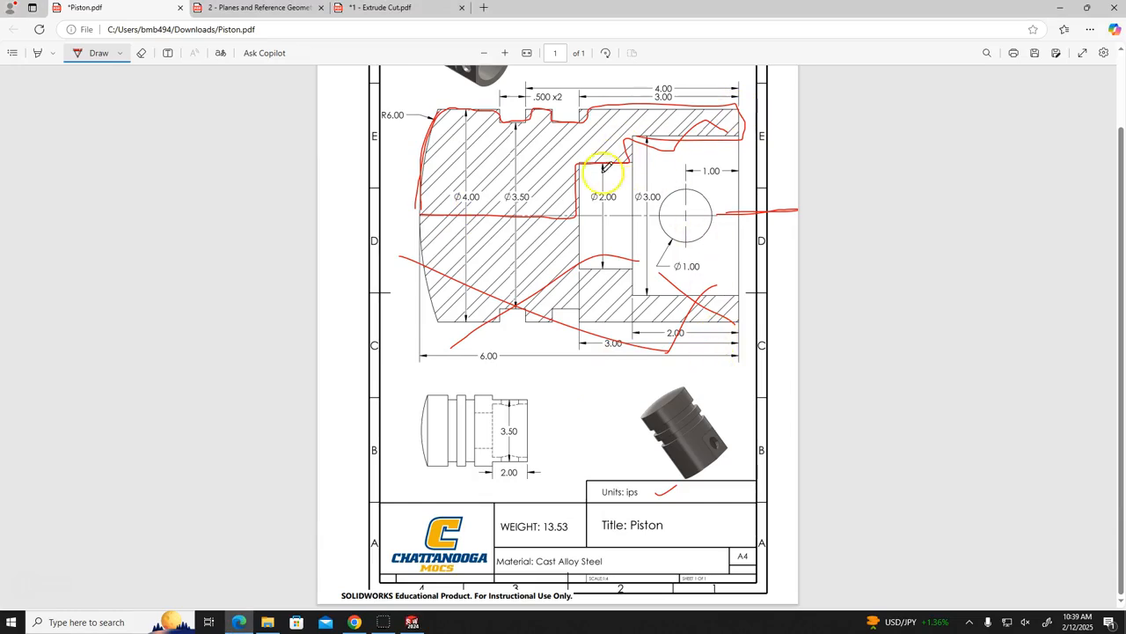
click(412, 622)
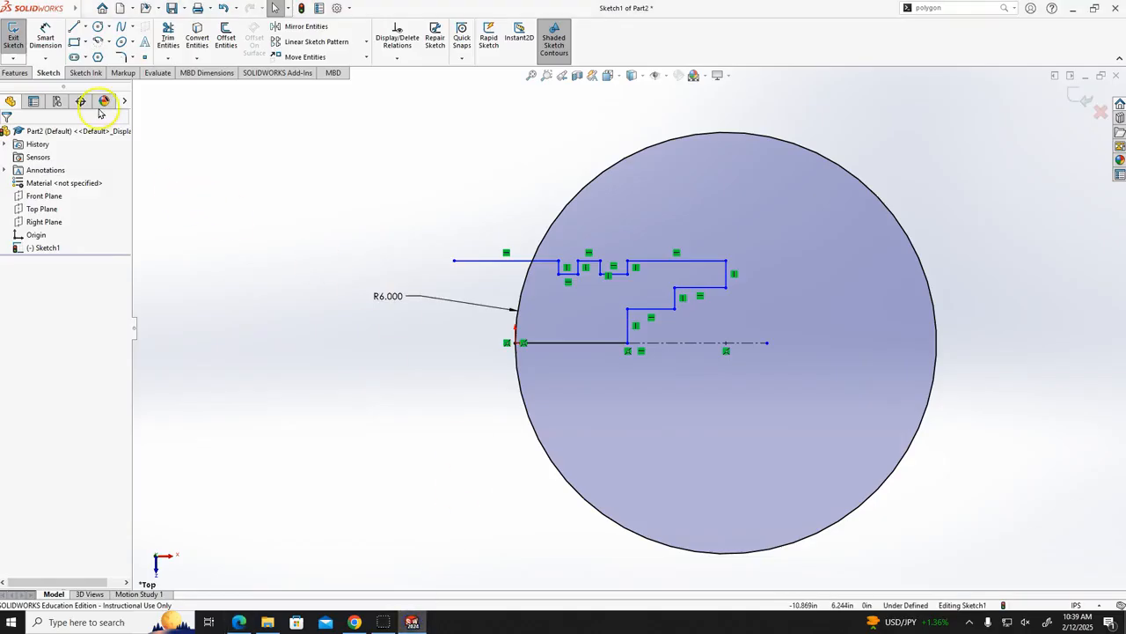
click(46, 40)
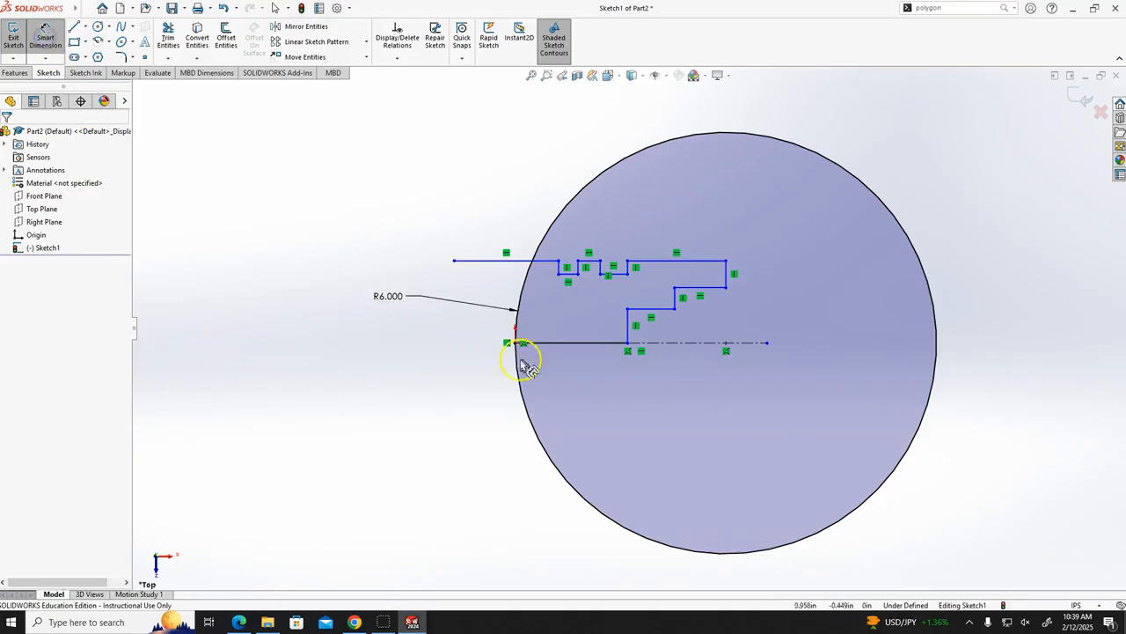
scroll(497, 348, down, 3)
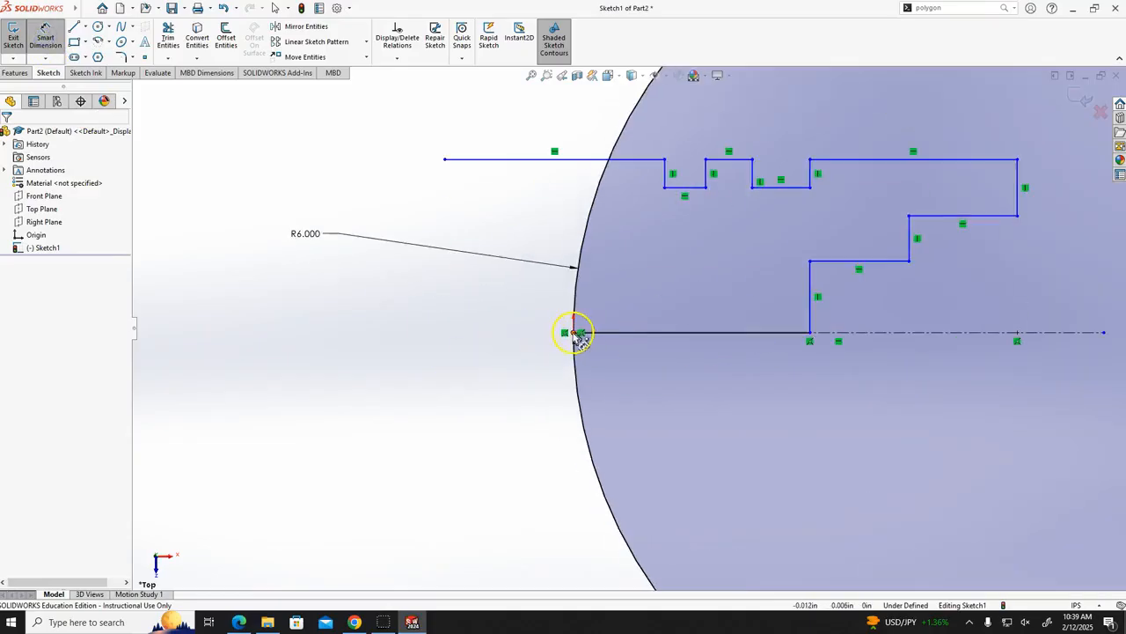
click(576, 334)
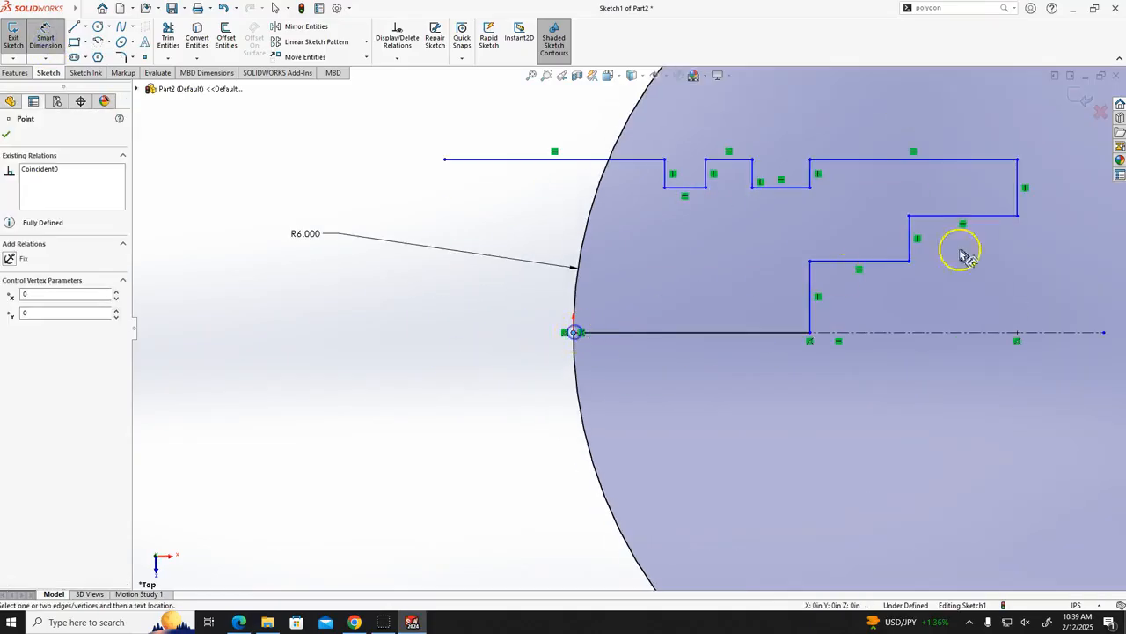
click(1019, 196)
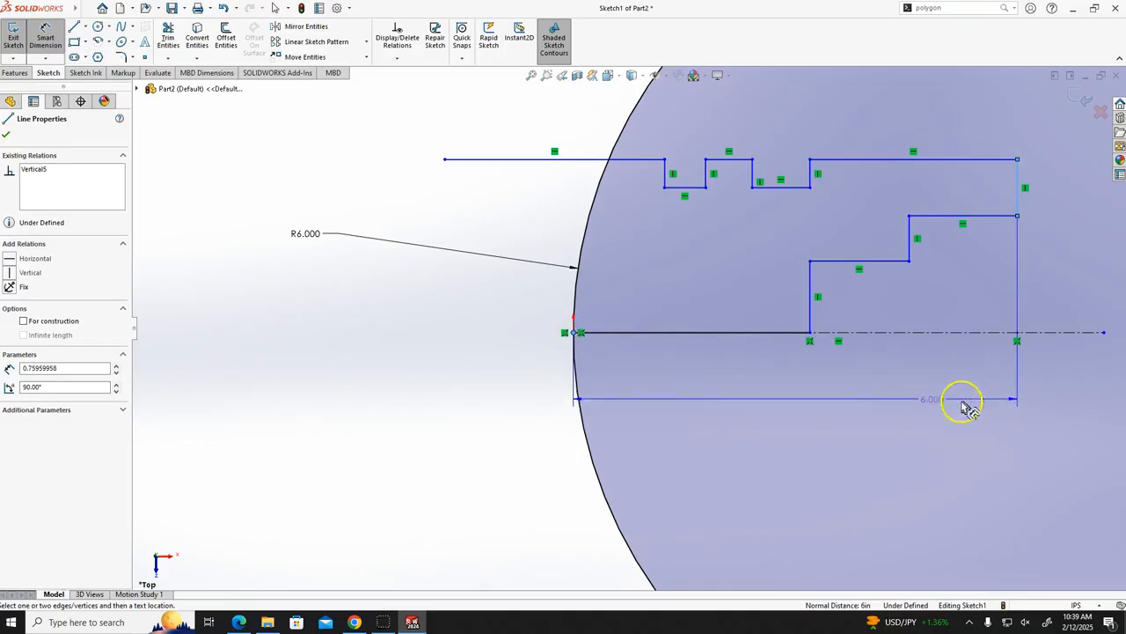
click(842, 449)
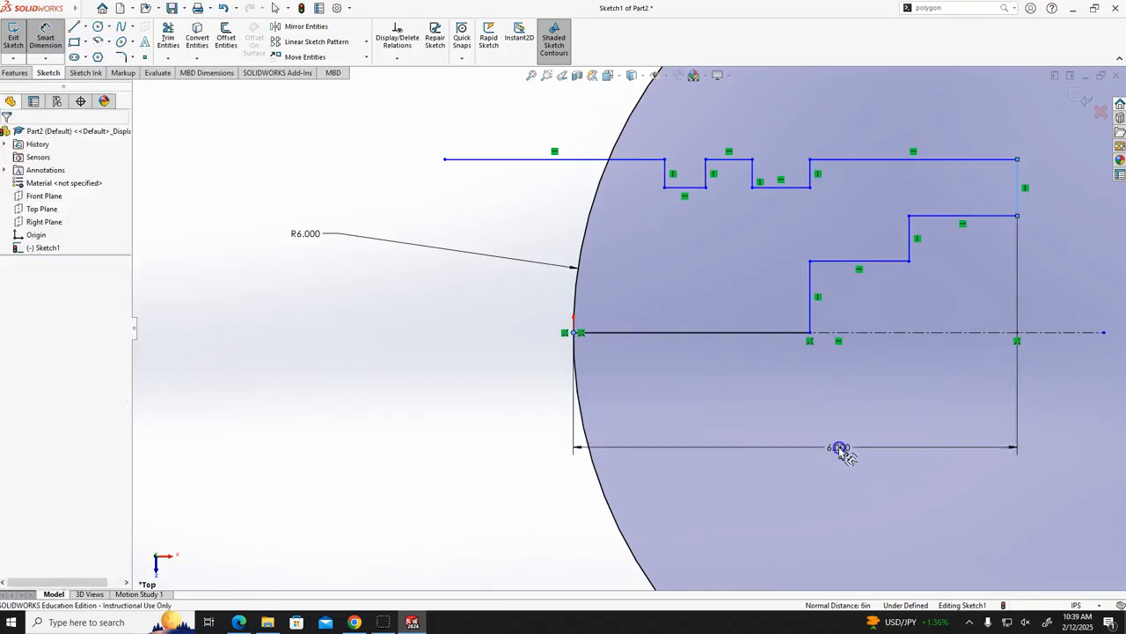
key(Return)
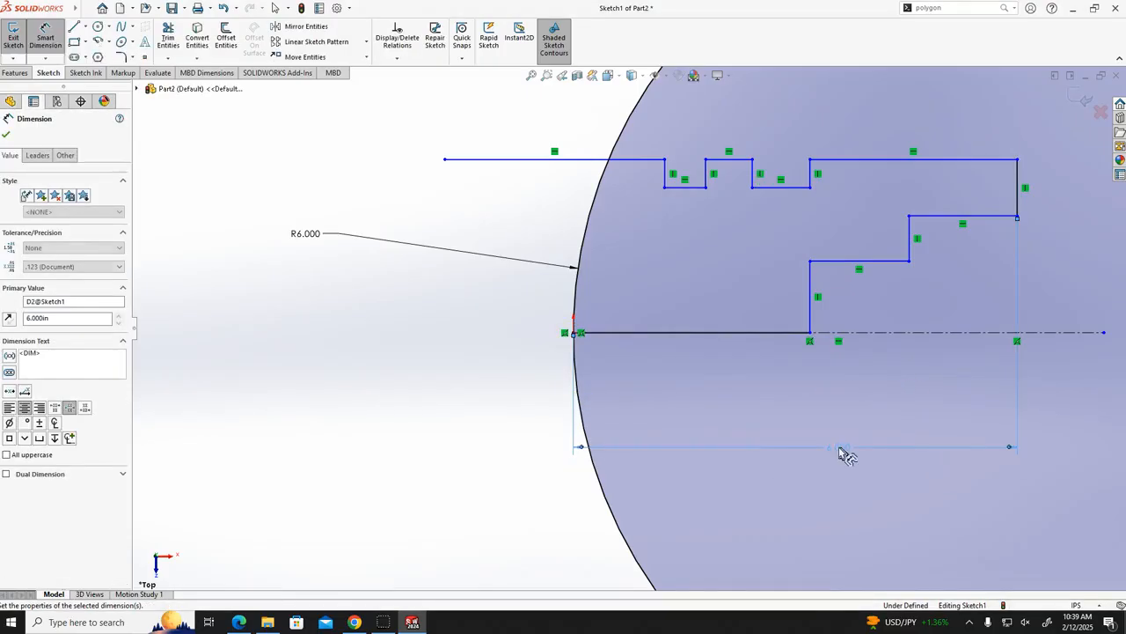
- Dimension the larger bore's horizontal line, ending at the open end face, as 2 in
click(977, 217)
click(975, 279)
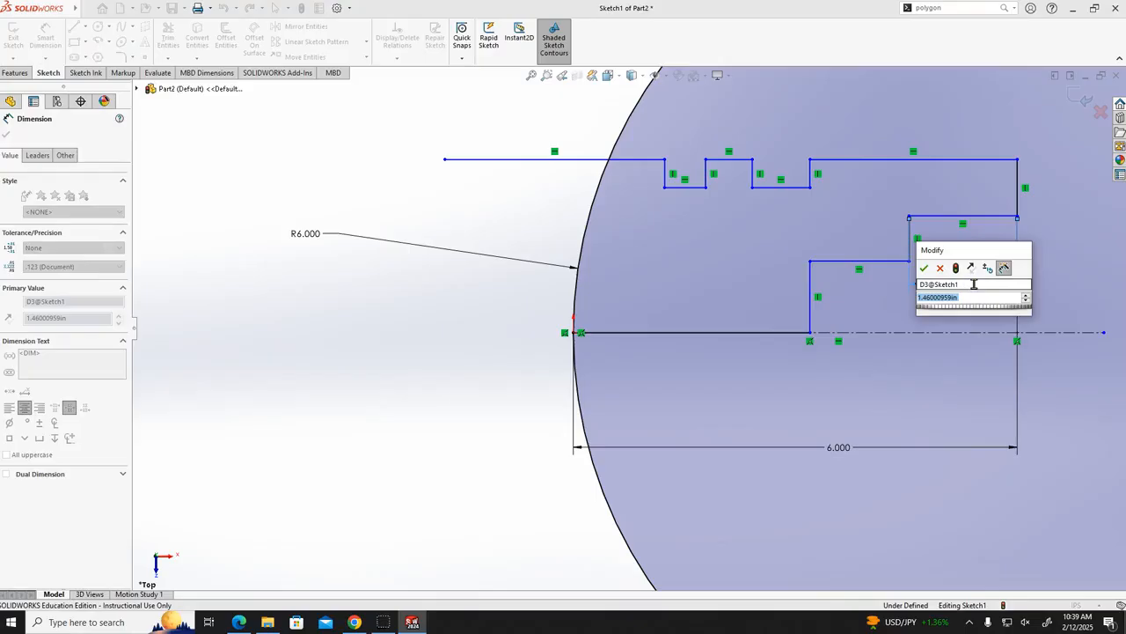
text(2)
key(Return)
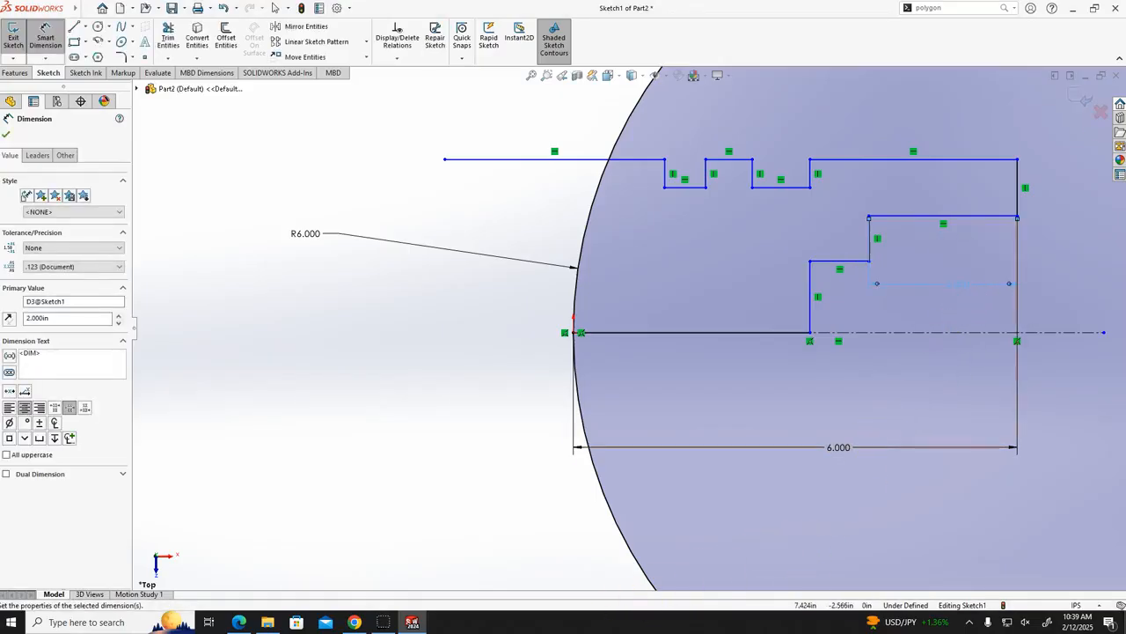
- Check the Piston.pdf drawing and set the distance from the smaller bore's vertical bottom line to the right end face to 3 in
click(412, 622)
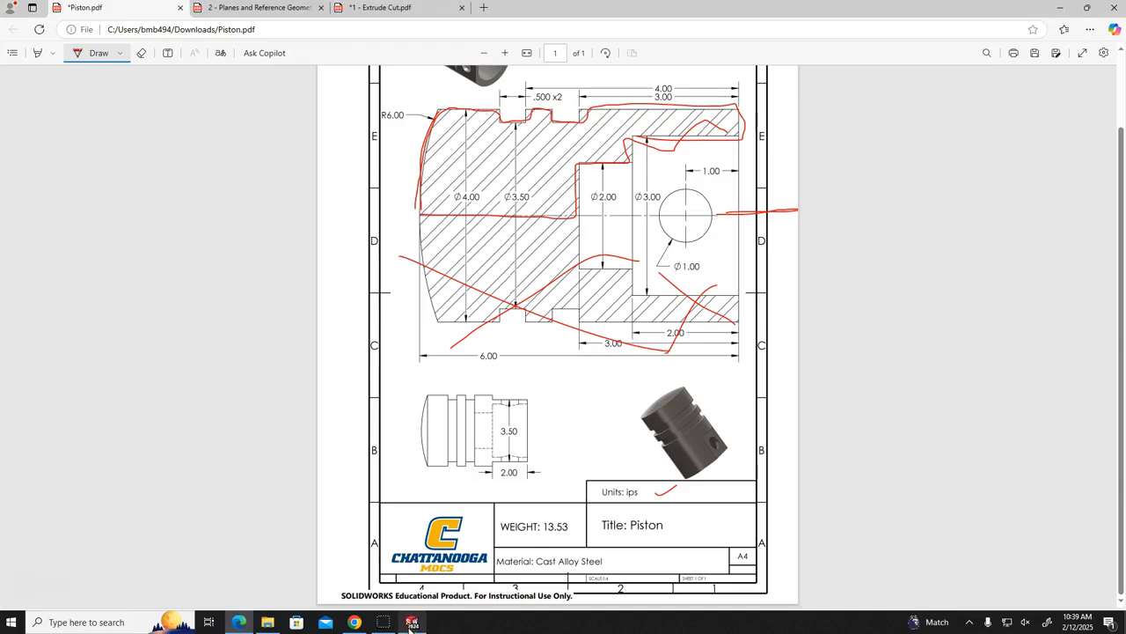
click(412, 622)
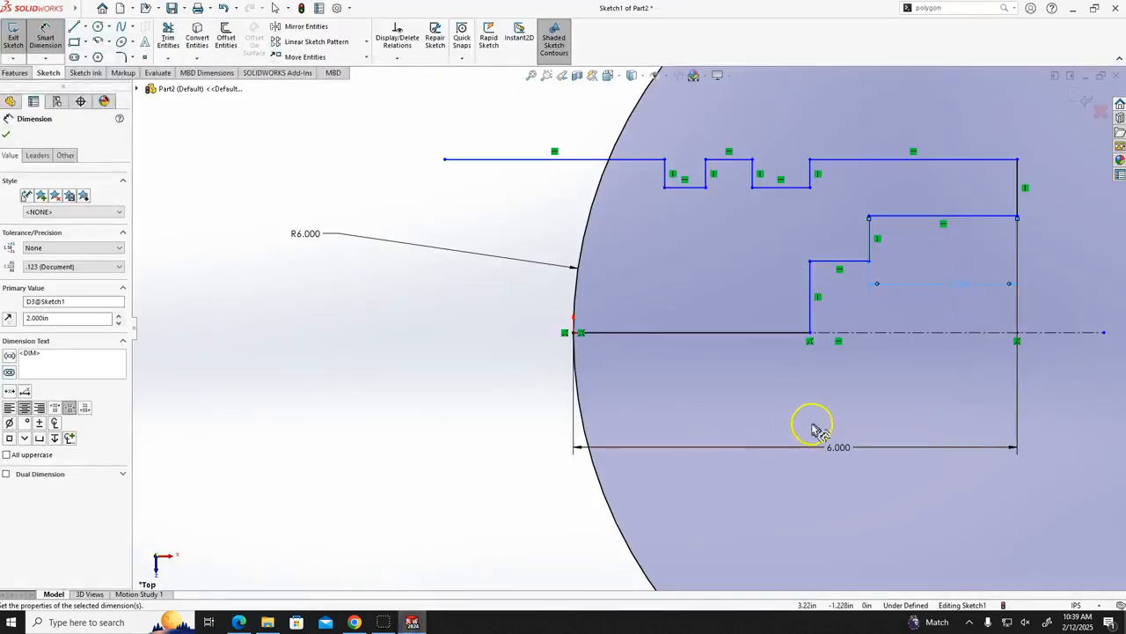
click(810, 308)
click(1019, 201)
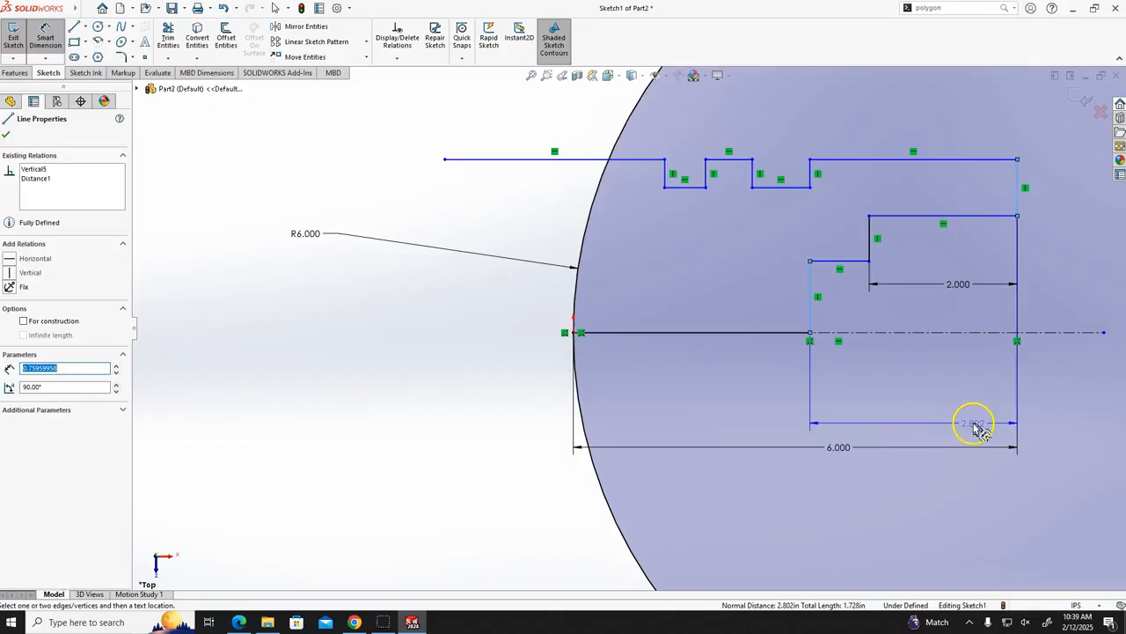
click(976, 417)
text(3)
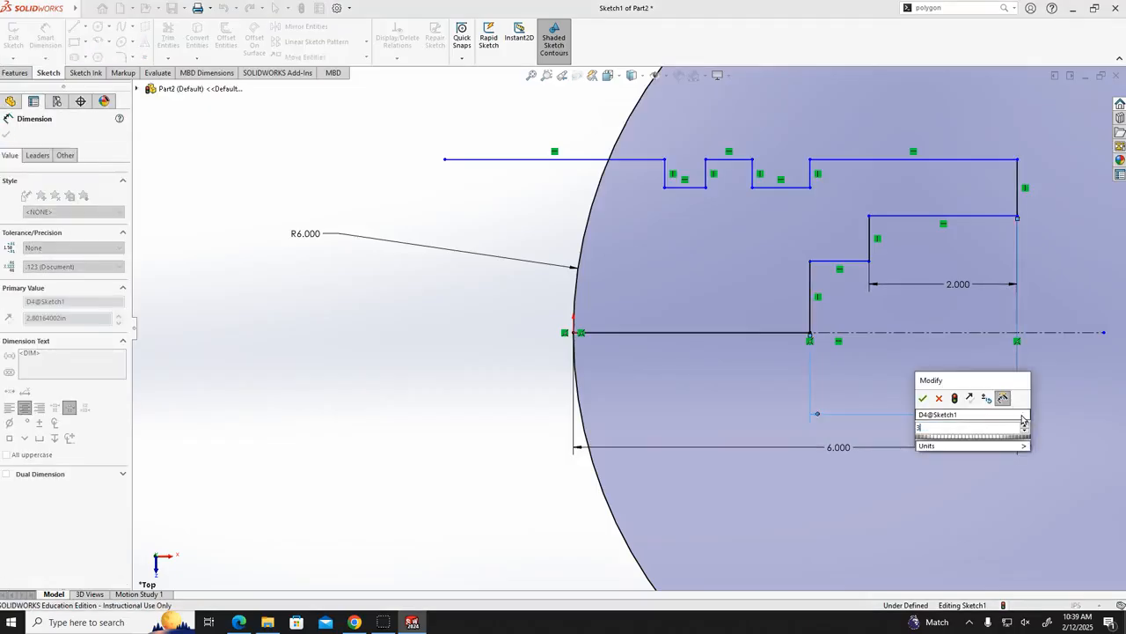
key(Return)
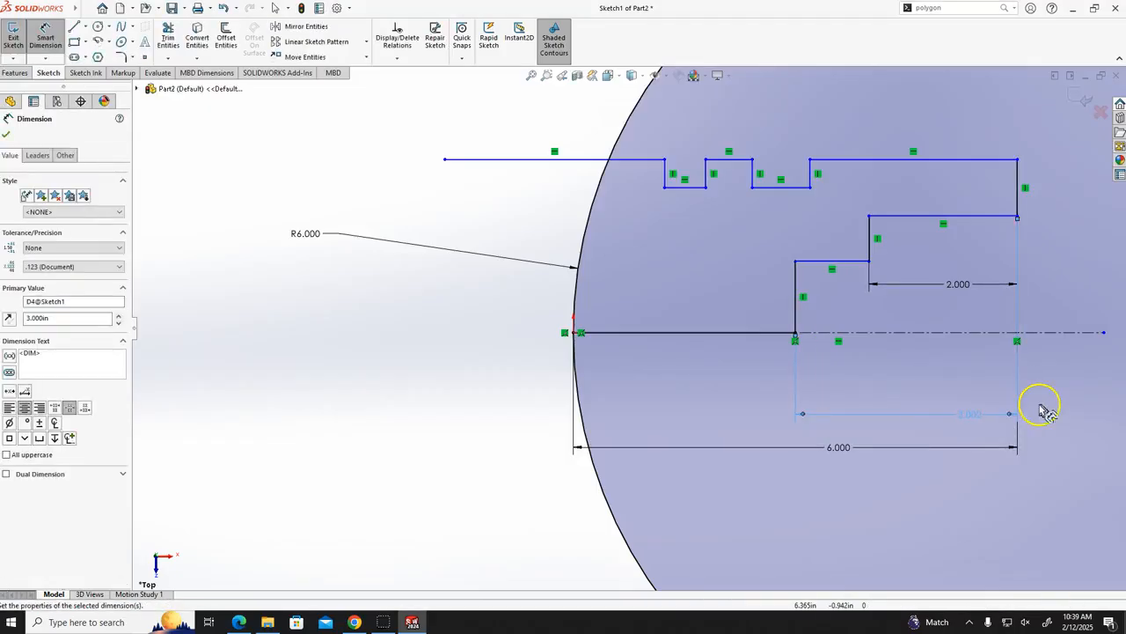
key(Escape)
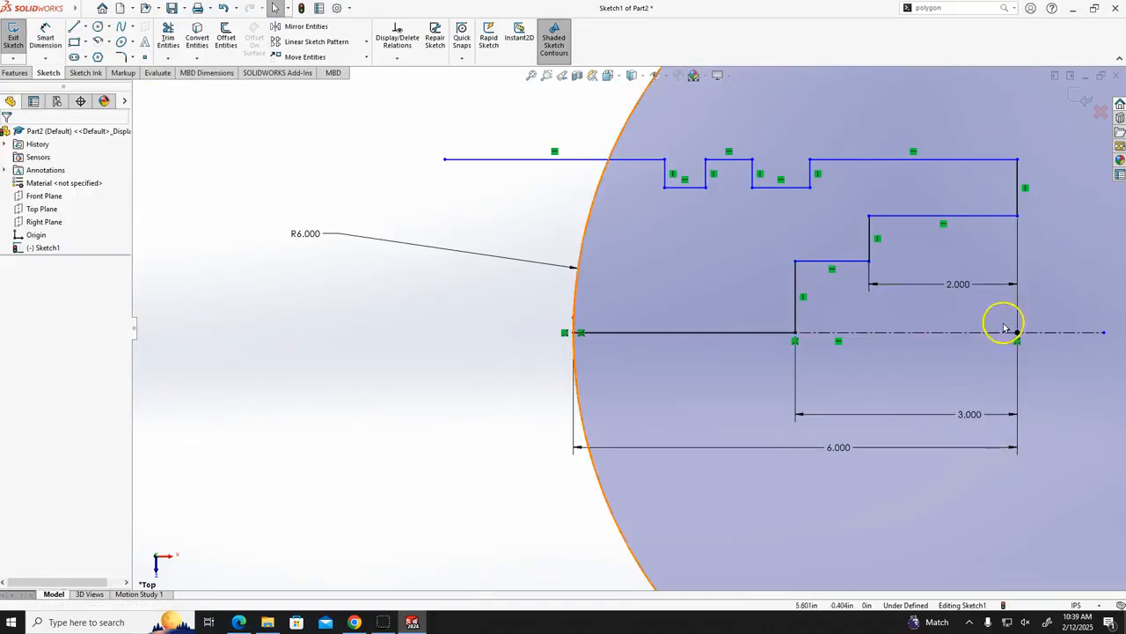
- Check the Piston.pdf drawing again and set the outer edge between the right groove and the open end to 3 in
click(239, 621)
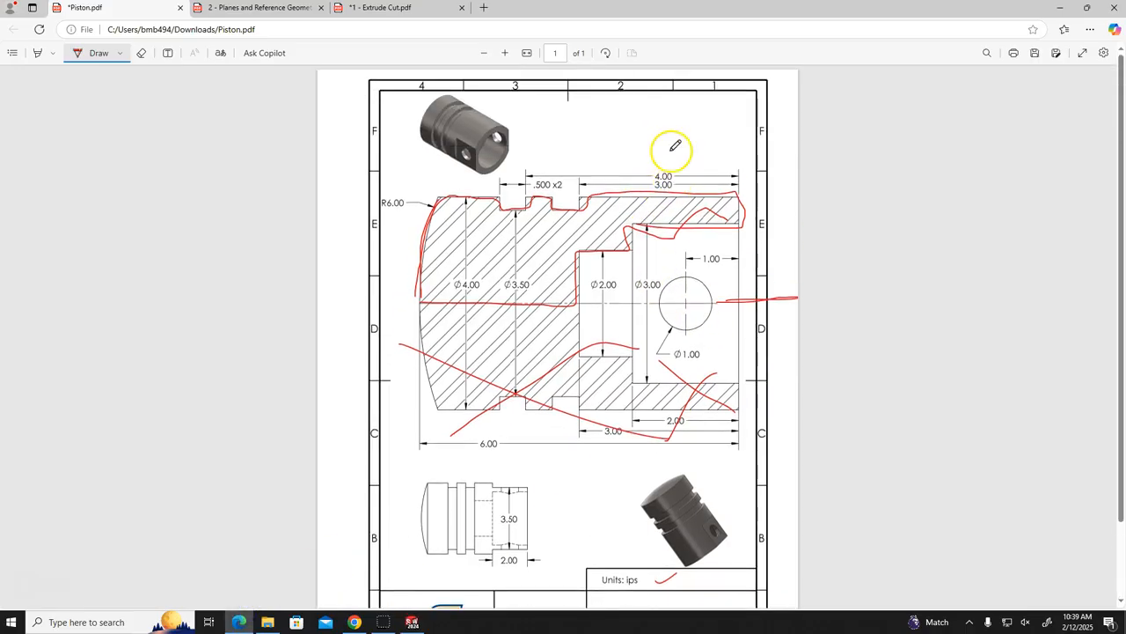
click(413, 620)
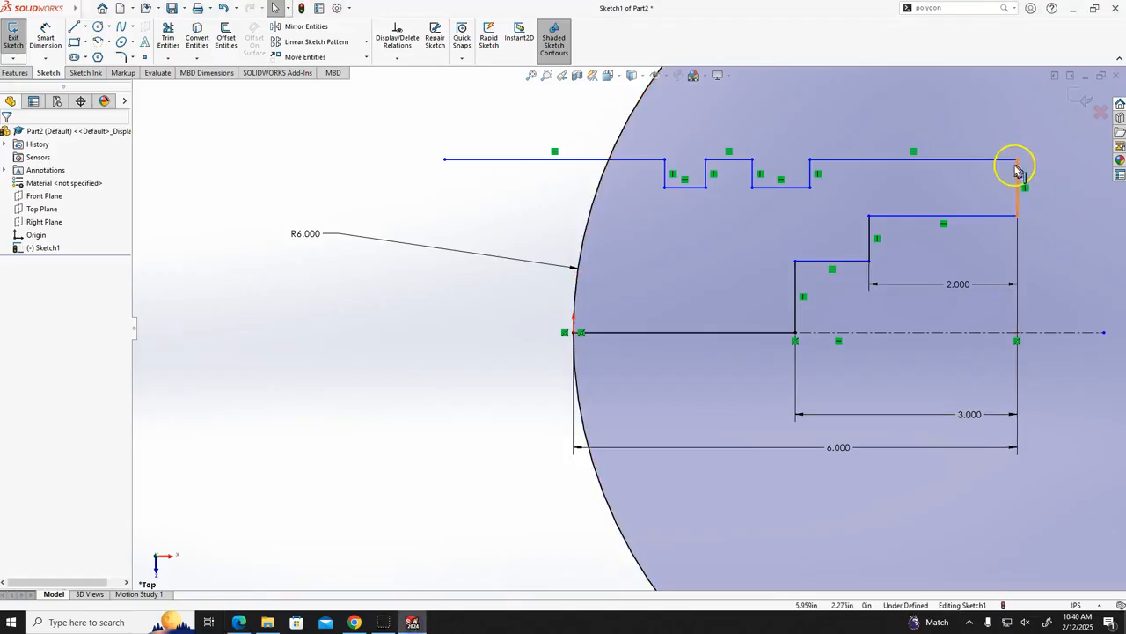
click(964, 159)
click(45, 39)
click(937, 160)
click(947, 135)
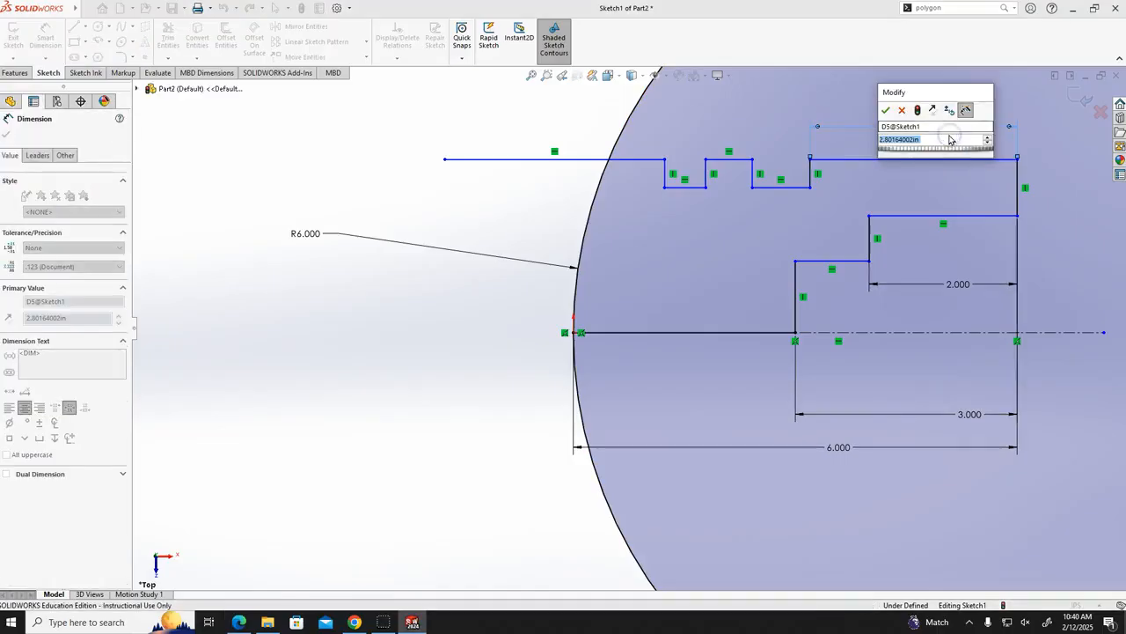
text(3)
key(Return)
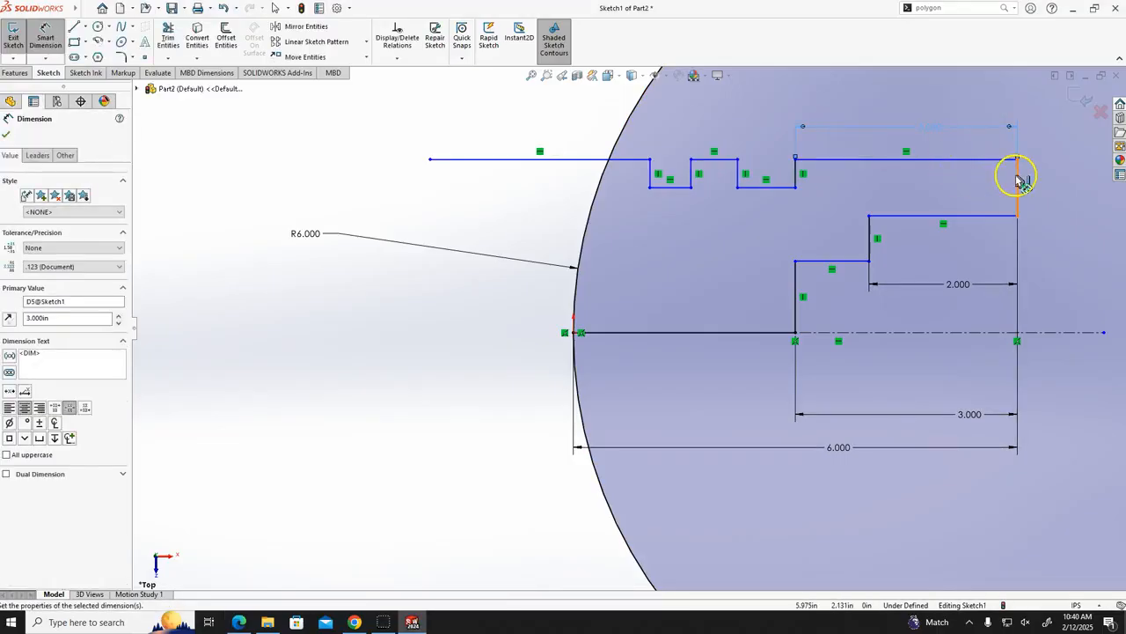
- Dimension from the right end face to the left groove's nearer wall as 4 in and finish dimensioning
click(1018, 180)
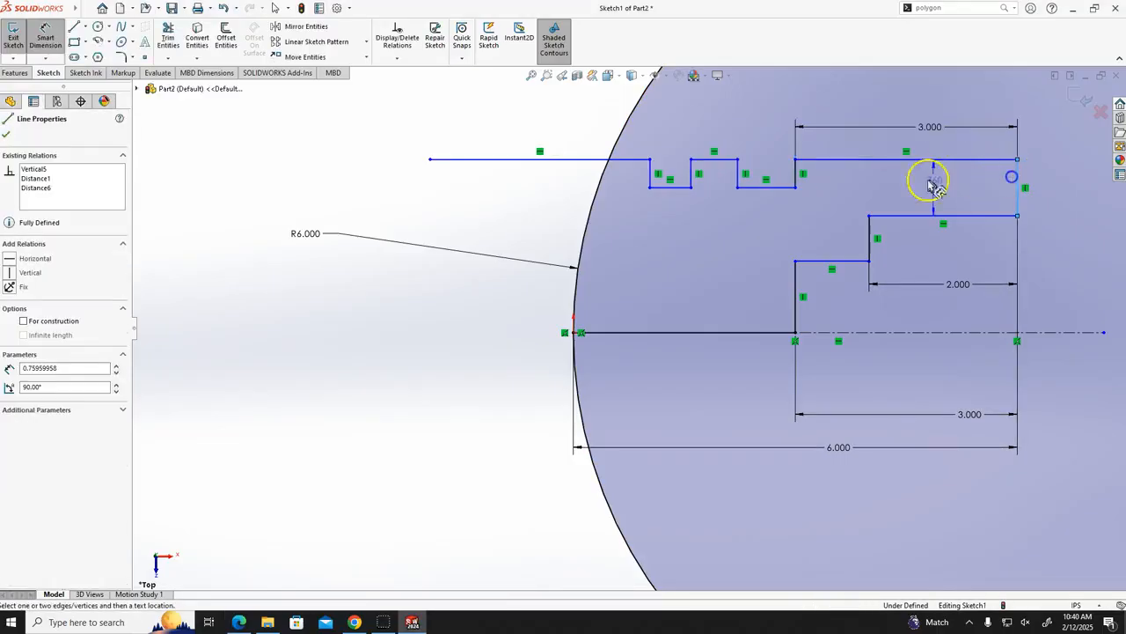
click(692, 176)
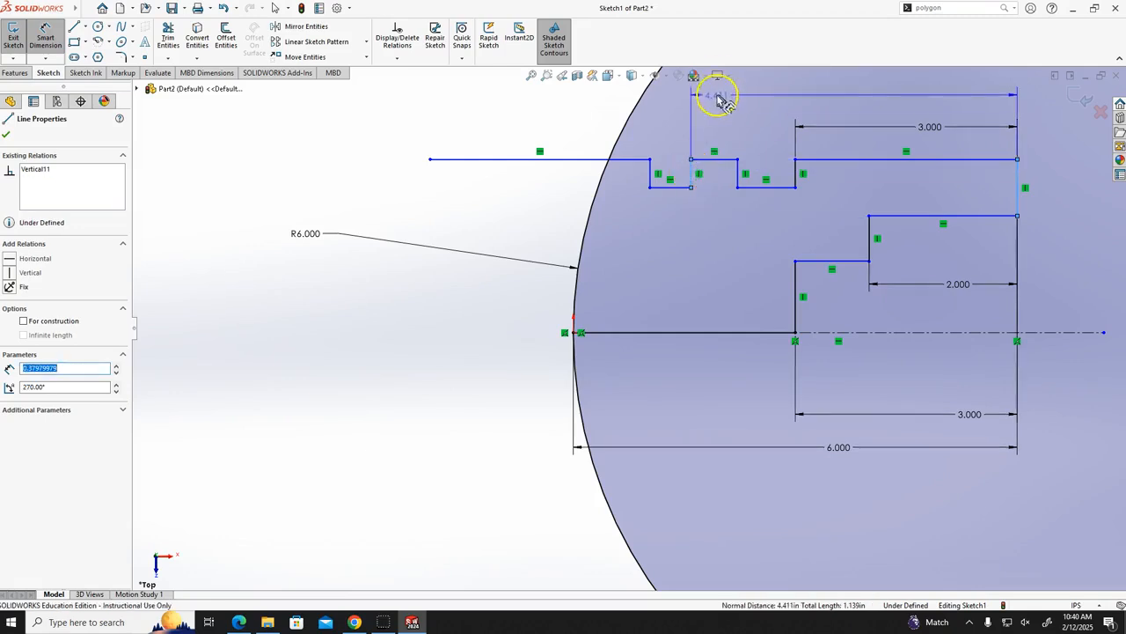
click(720, 100)
text(4)
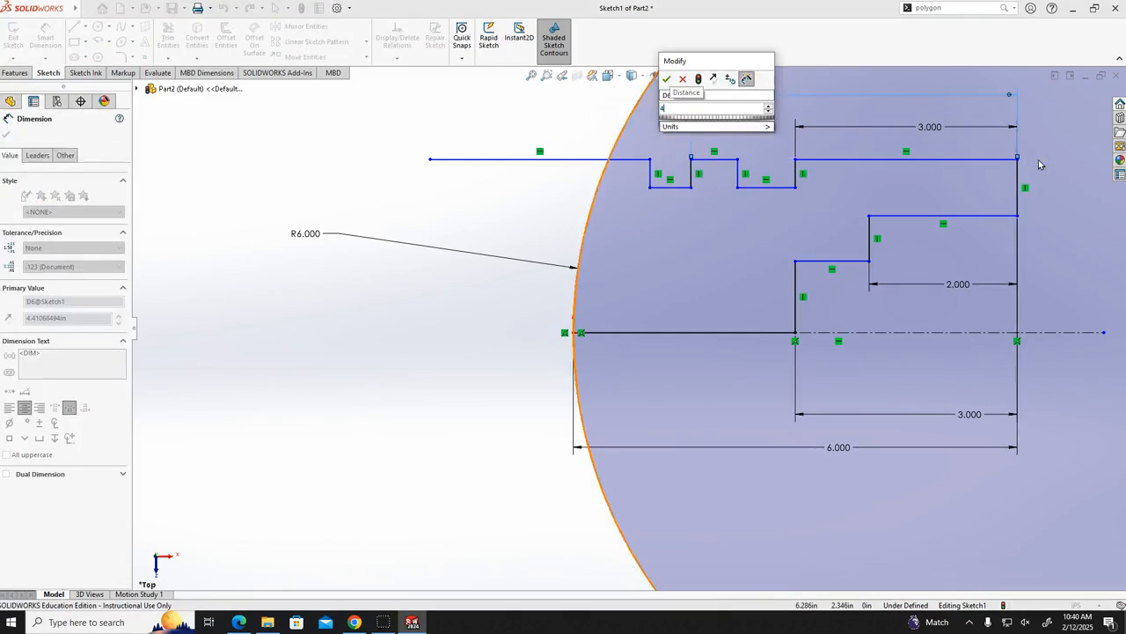
key(Return)
key(Escape)
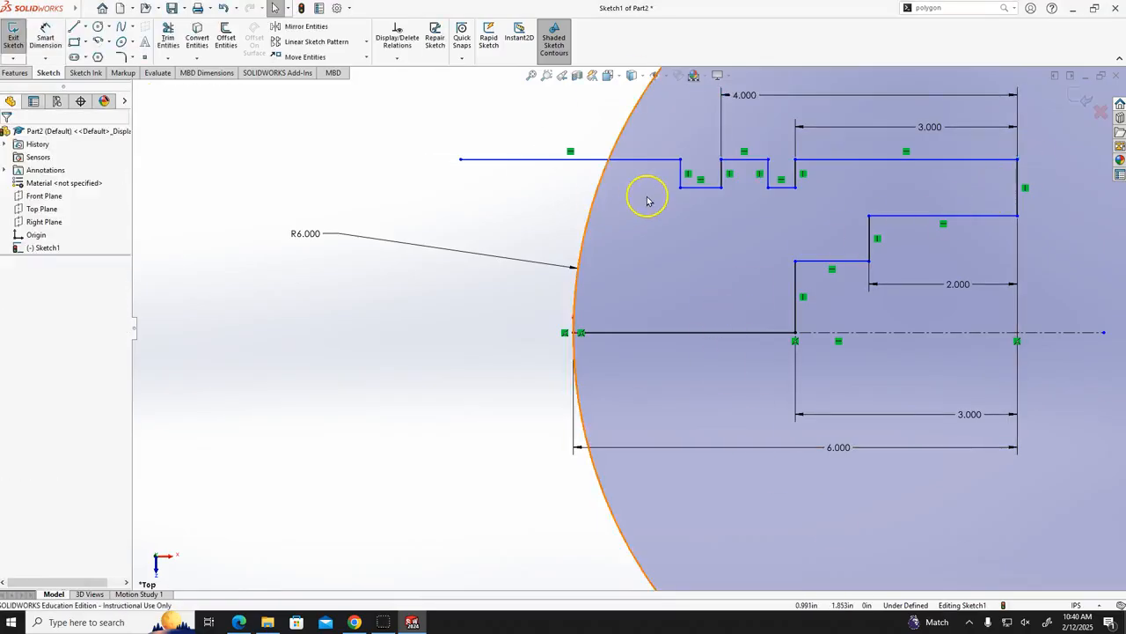
- Switch to the Piston.pdf drawing and undo the pen marks traced over the section view
click(239, 622)
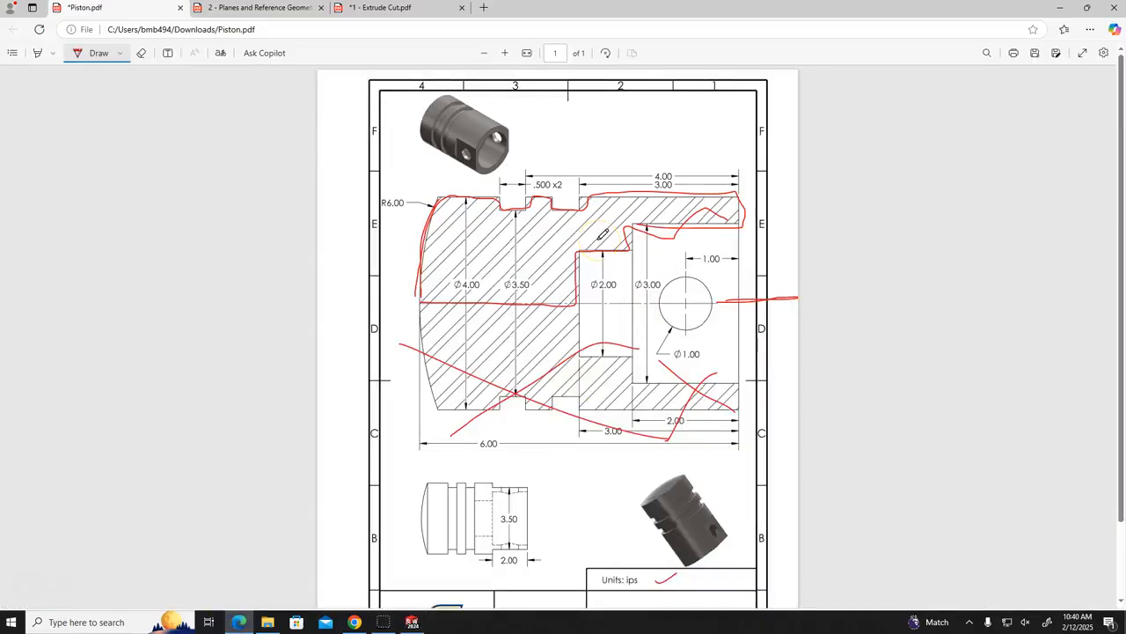
key(ctrl+z)
key(ctrl+z)
key(ctrl+z)
key(ctrl+z)
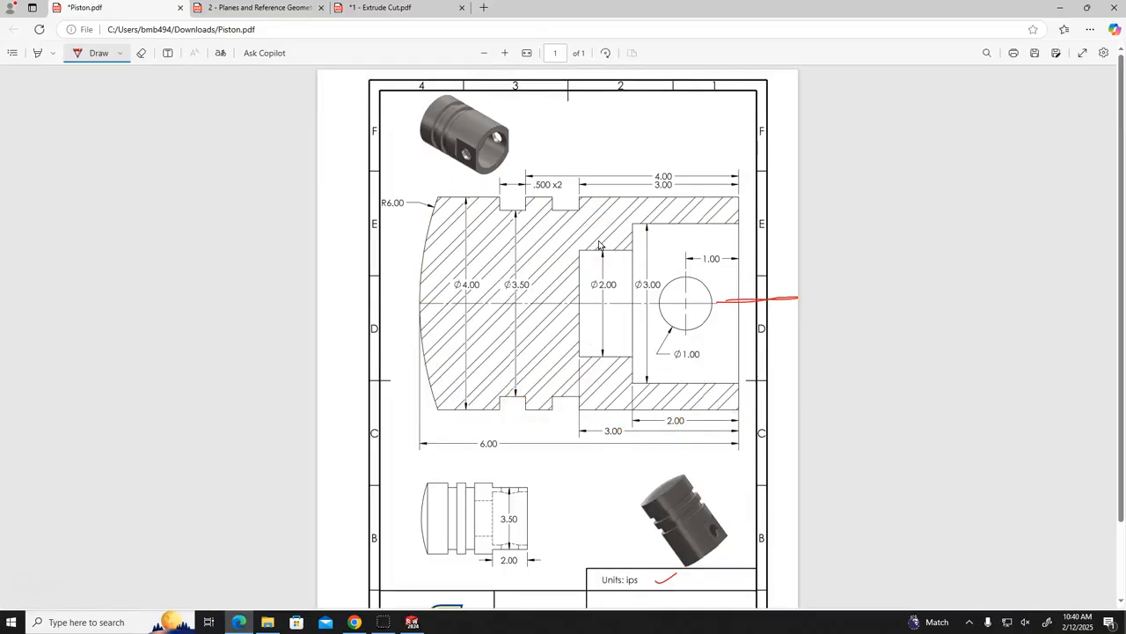
- Mark the two .500 groove widths with matching pen ticks and flag the land between them on the drawing
ctrl+scroll(599, 245, up, 5)
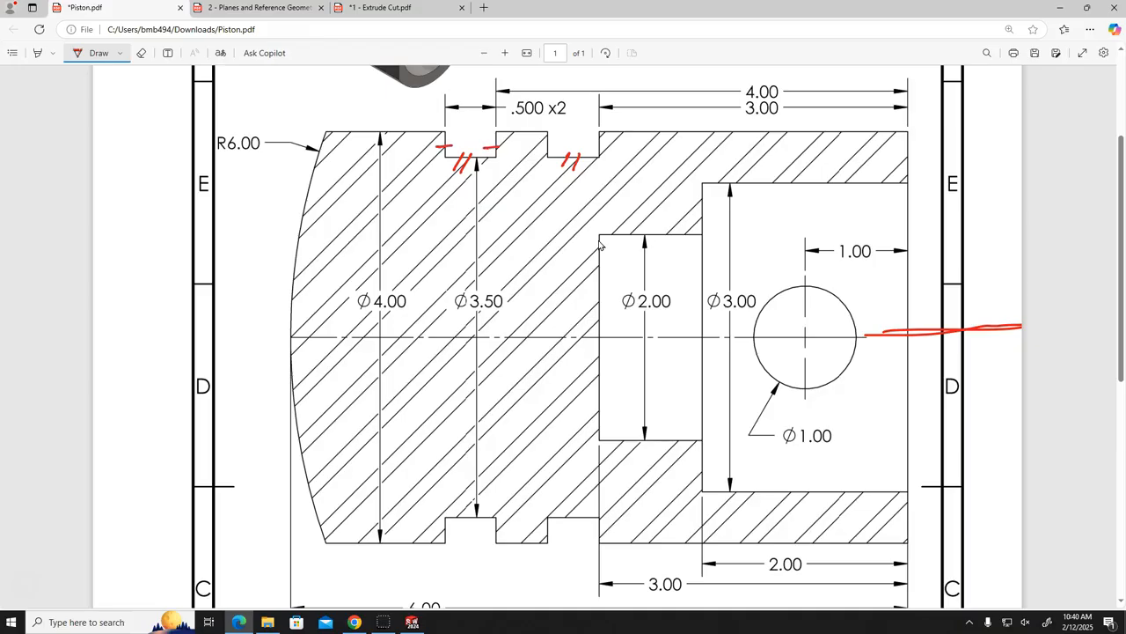
click(543, 150)
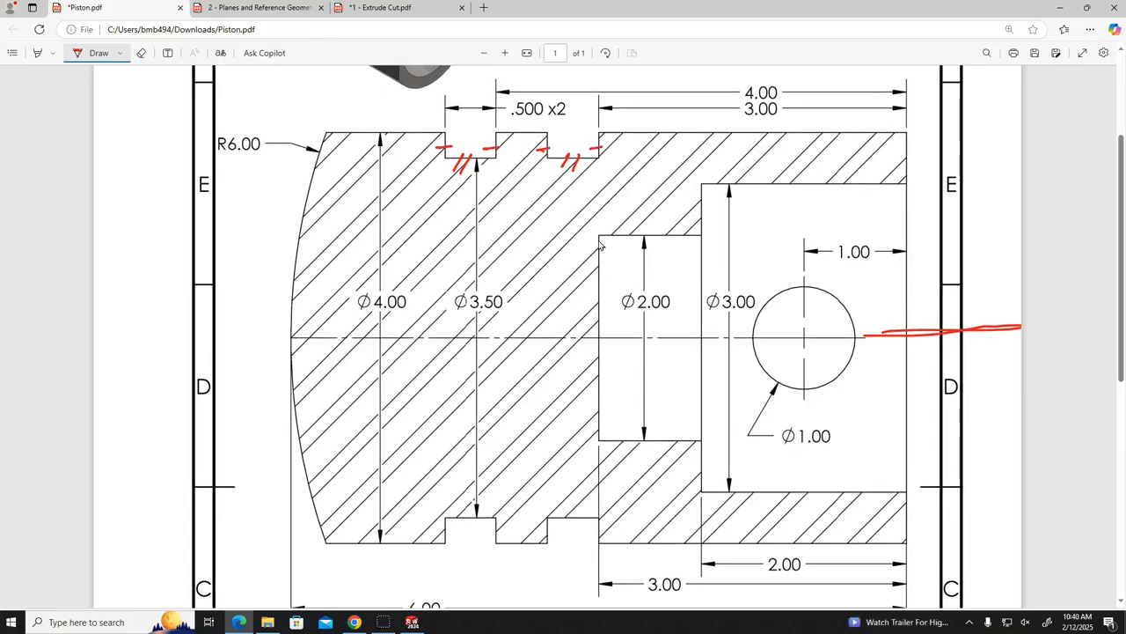
ctrl+scroll(601, 247, up, 1)
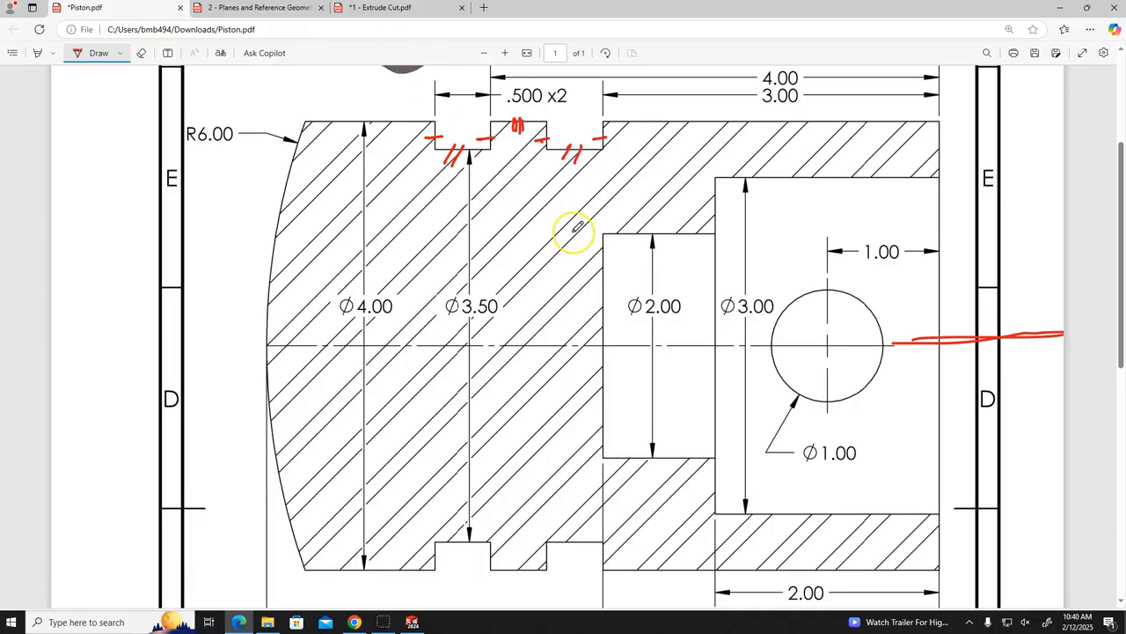
- Stop pen drawing on Piston.pdf and switch back to the piston profile sketch in SOLIDWORKS
key(Escape)
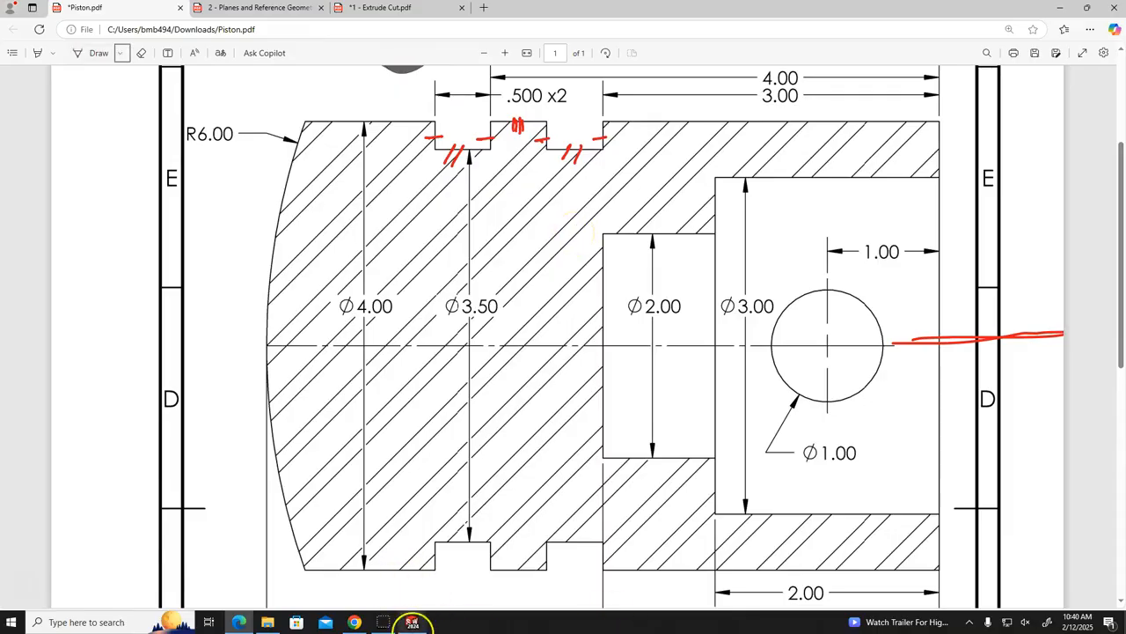
click(412, 622)
scroll(578, 413, up, 5)
scroll(688, 281, down, 4)
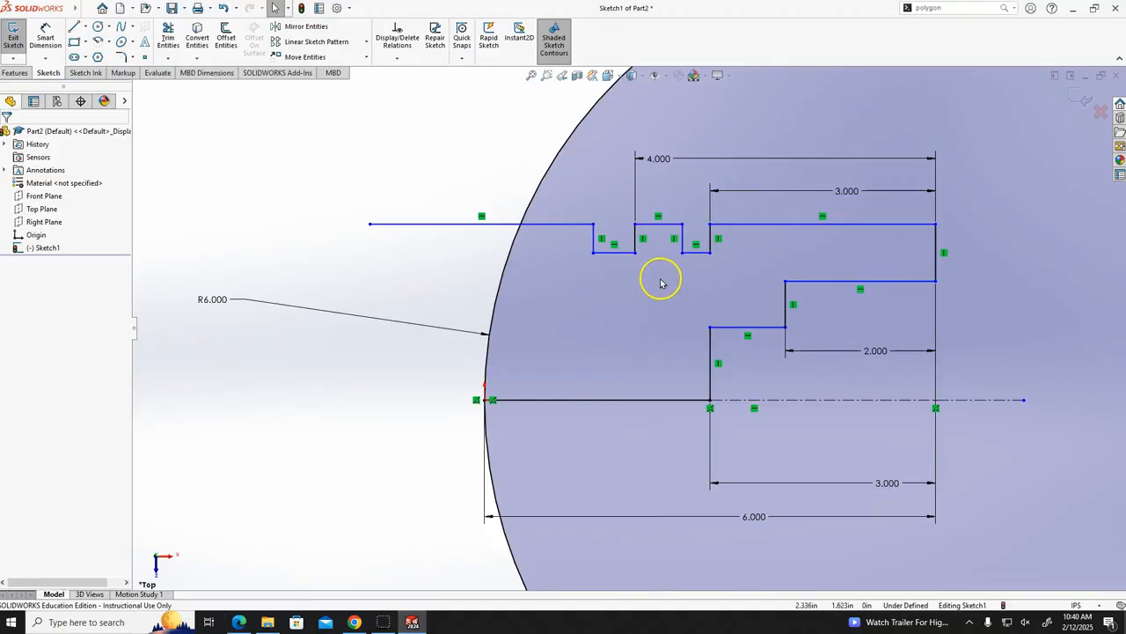
click(615, 254)
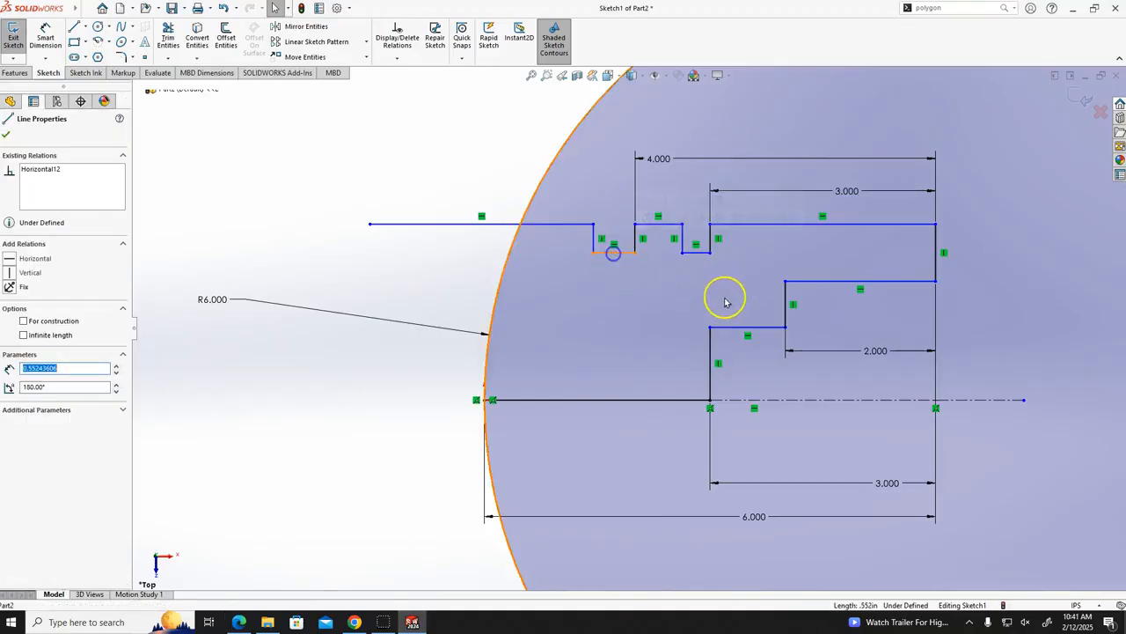
ctrl+click(697, 257)
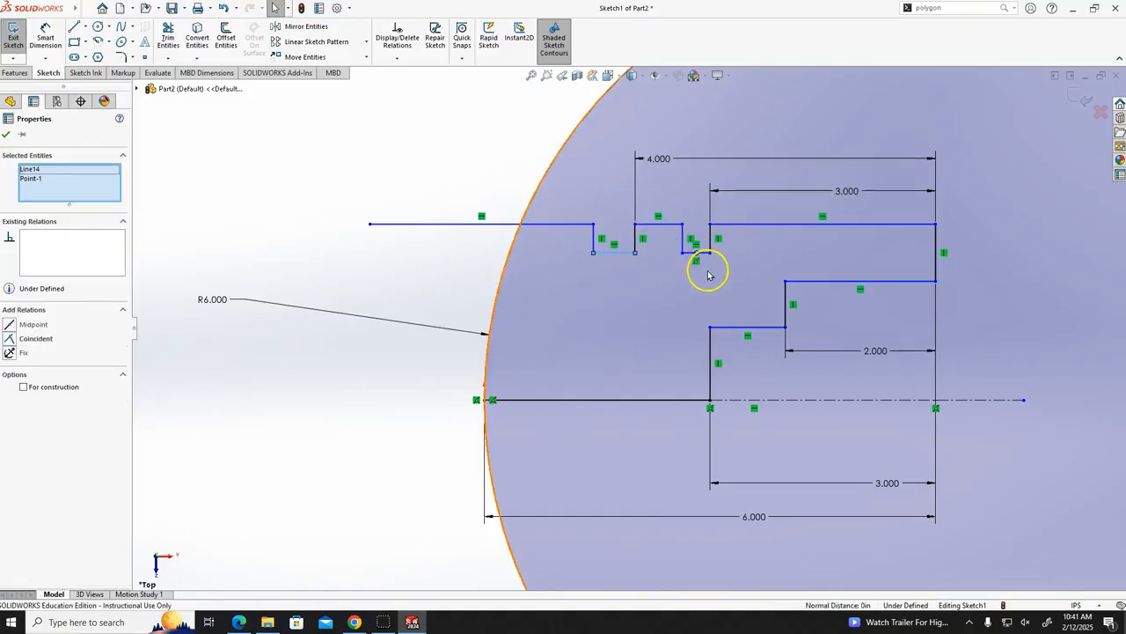
scroll(695, 259, down, 2)
click(720, 270)
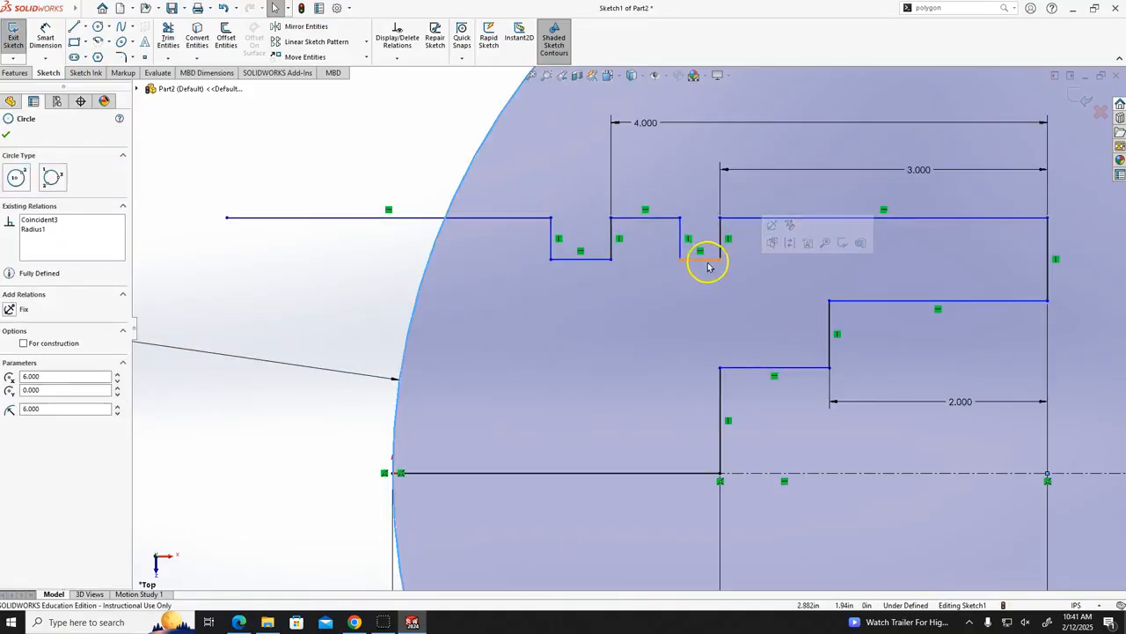
- Make the two groove floors and the land between them equal in length
click(703, 259)
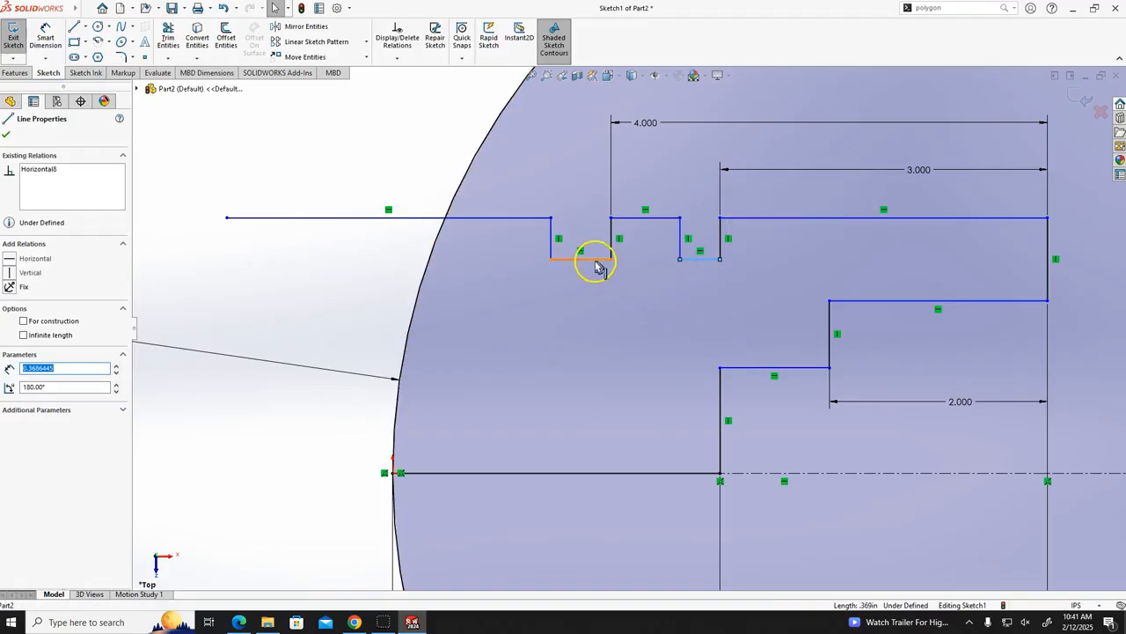
ctrl+click(648, 218)
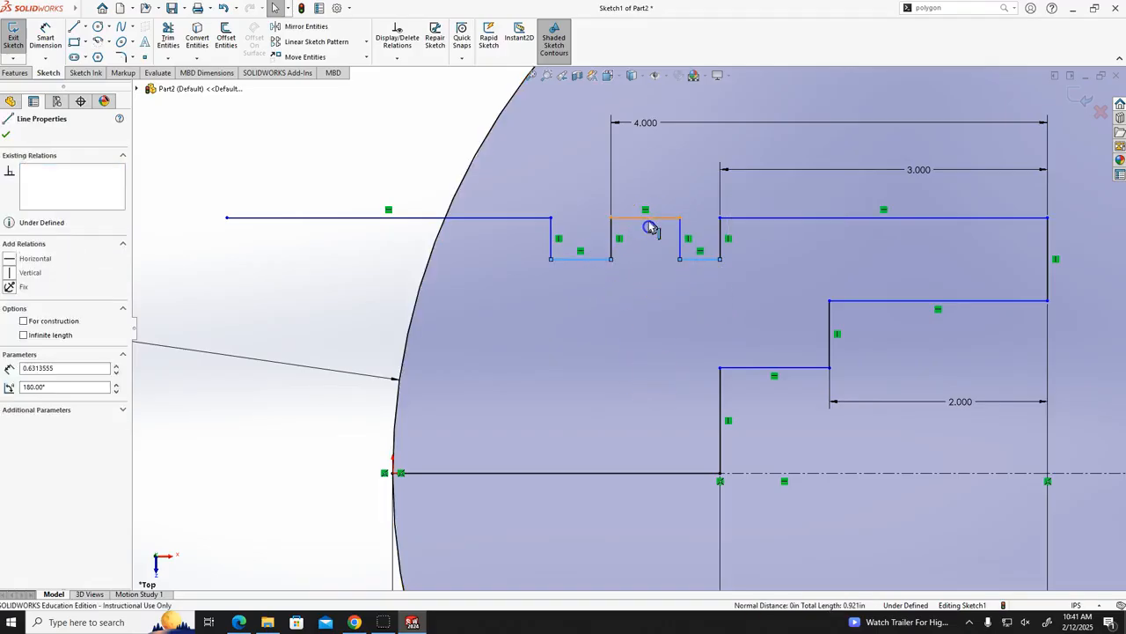
click(721, 483)
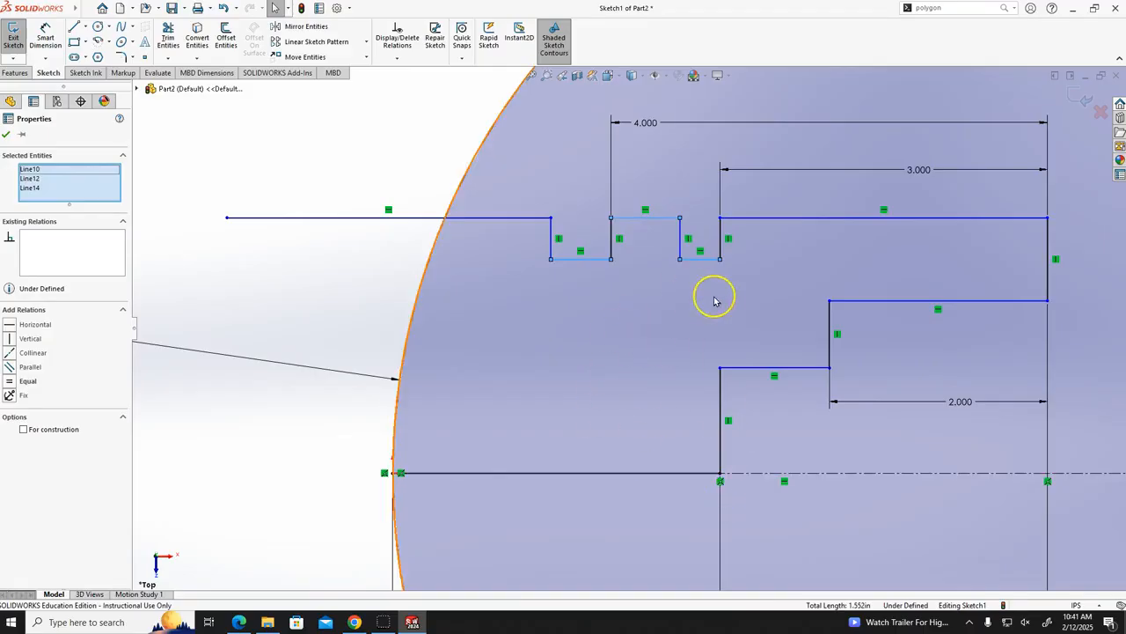
click(11, 381)
click(844, 376)
- Make all four vertical walls of the two grooves equal in length
click(619, 273)
click(558, 247)
scroll(557, 250, down, 2)
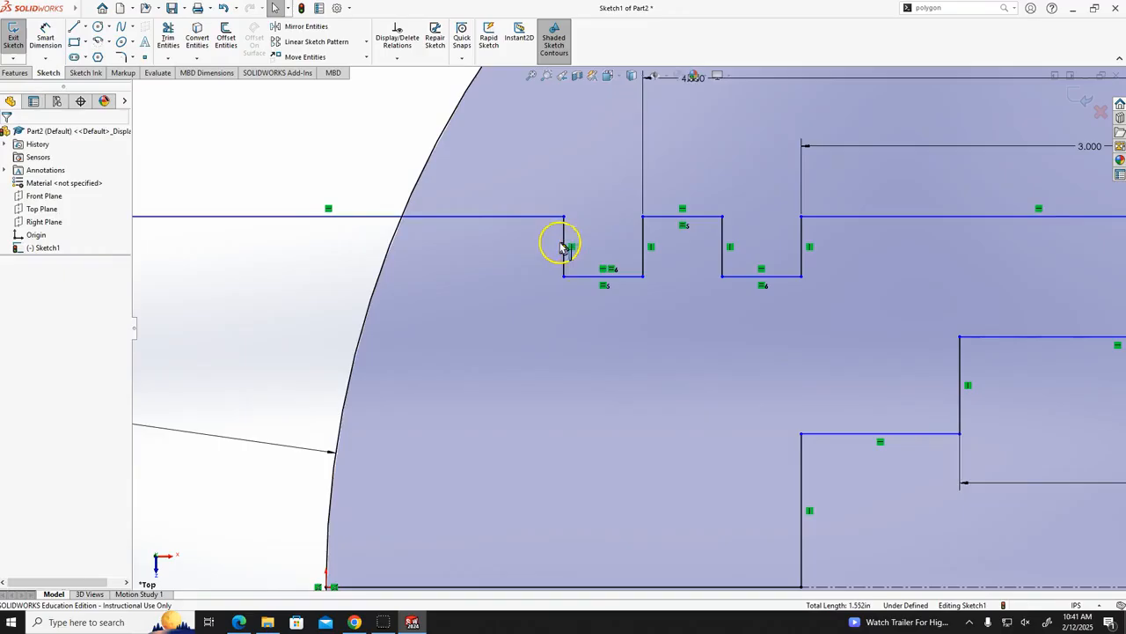
click(564, 264)
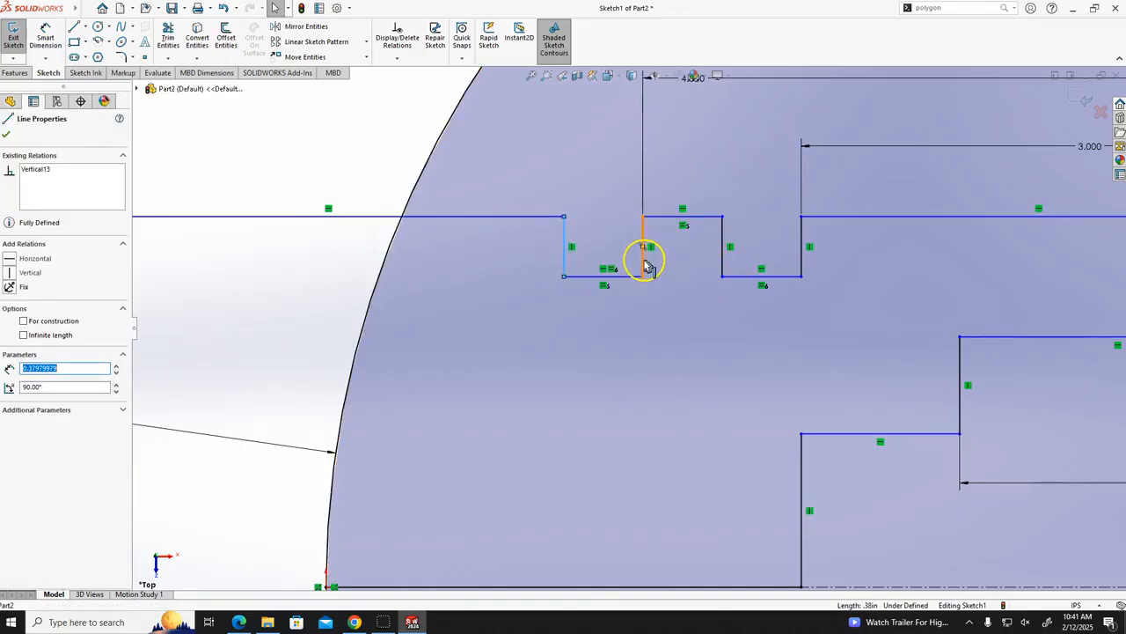
ctrl+click(645, 263)
ctrl+click(724, 264)
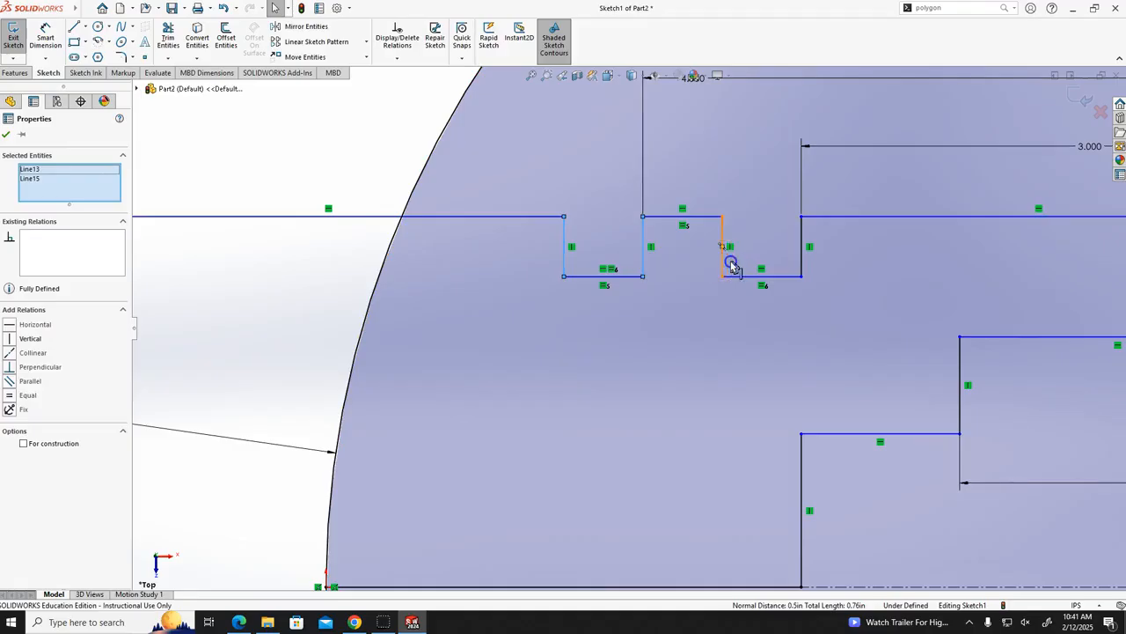
ctrl+click(800, 261)
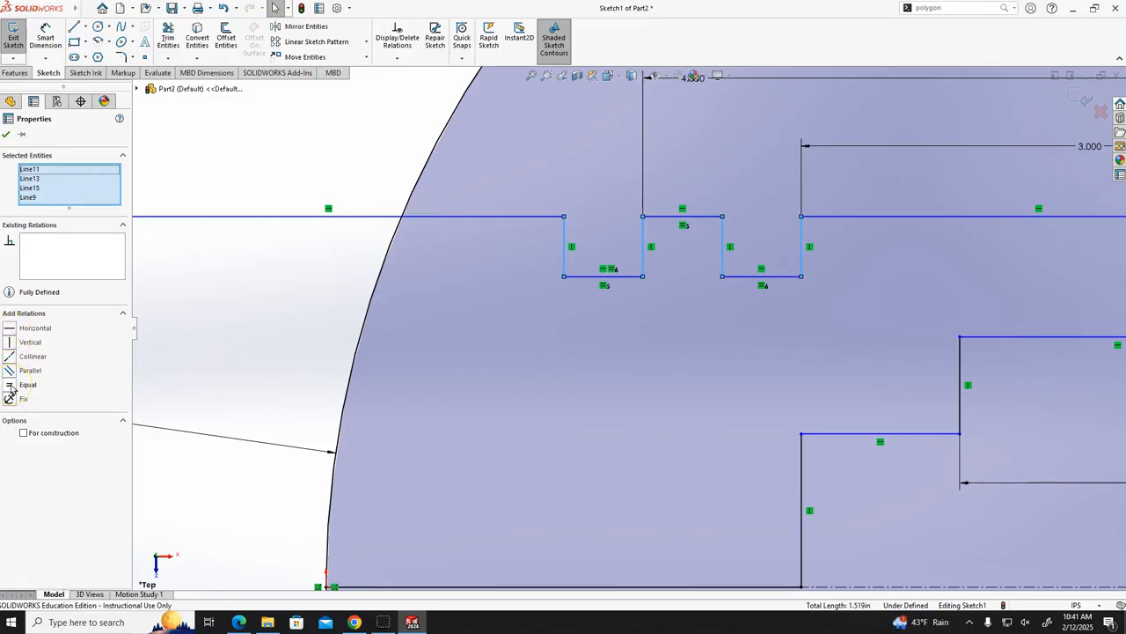
click(9, 388)
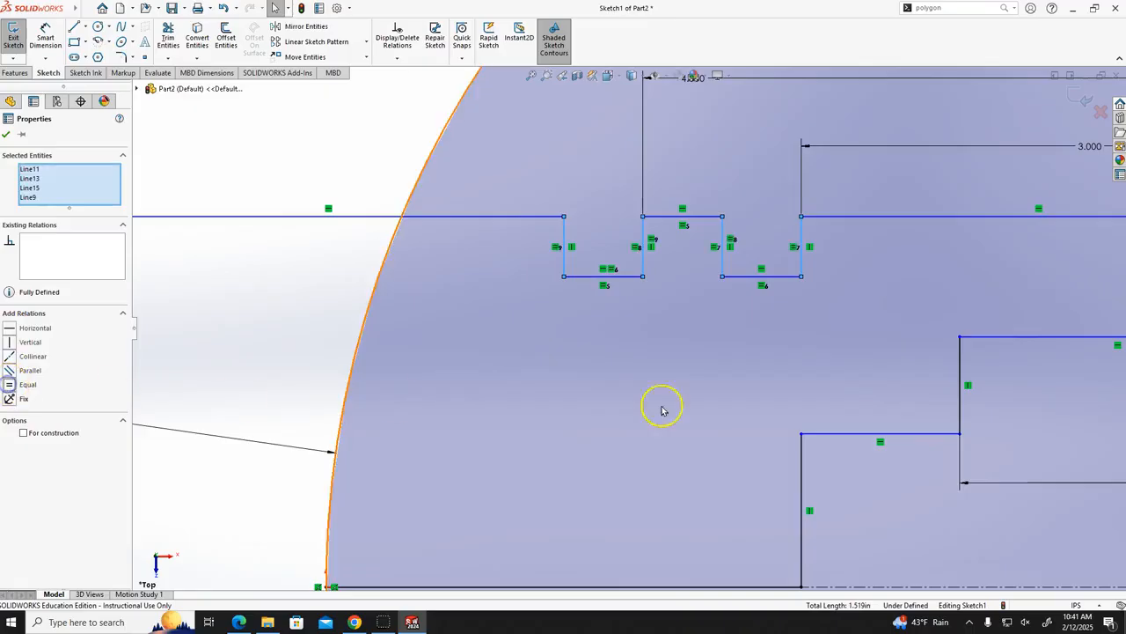
key(Escape)
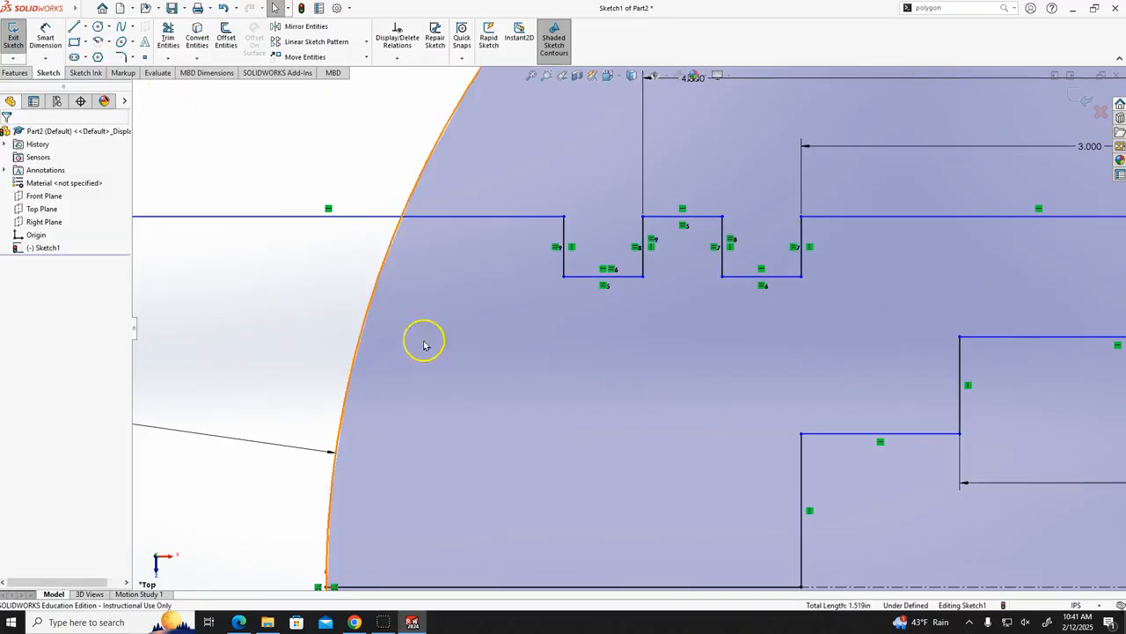
- Check the Piston.pdf drawing again, return to the sketch and make the three outer edge segments collinear
scroll(625, 333, up, 2)
click(616, 333)
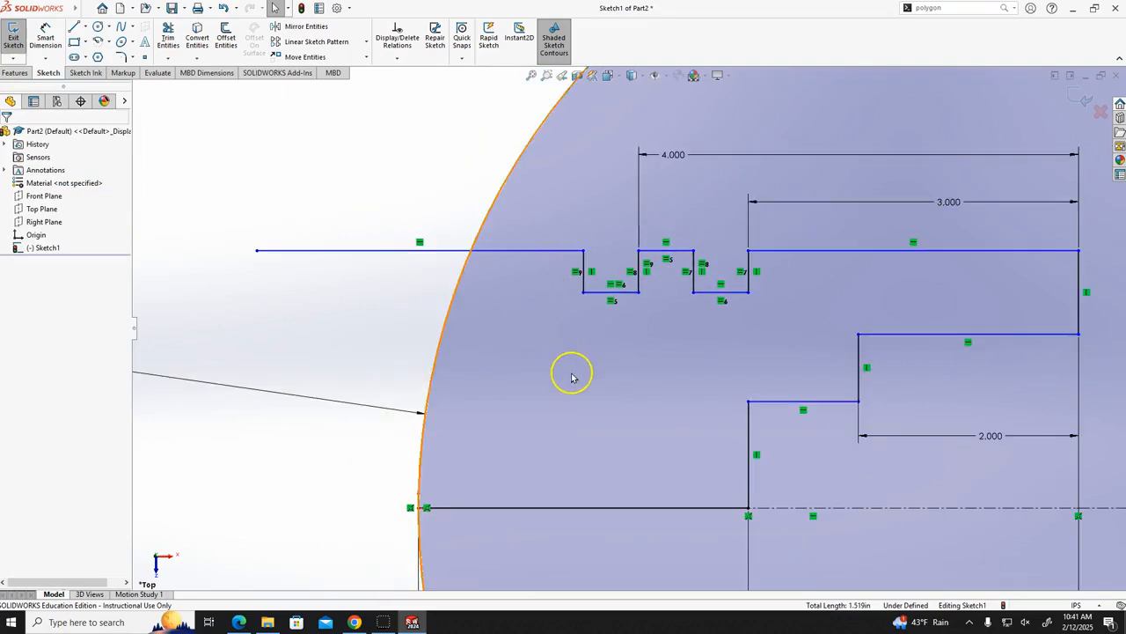
click(240, 621)
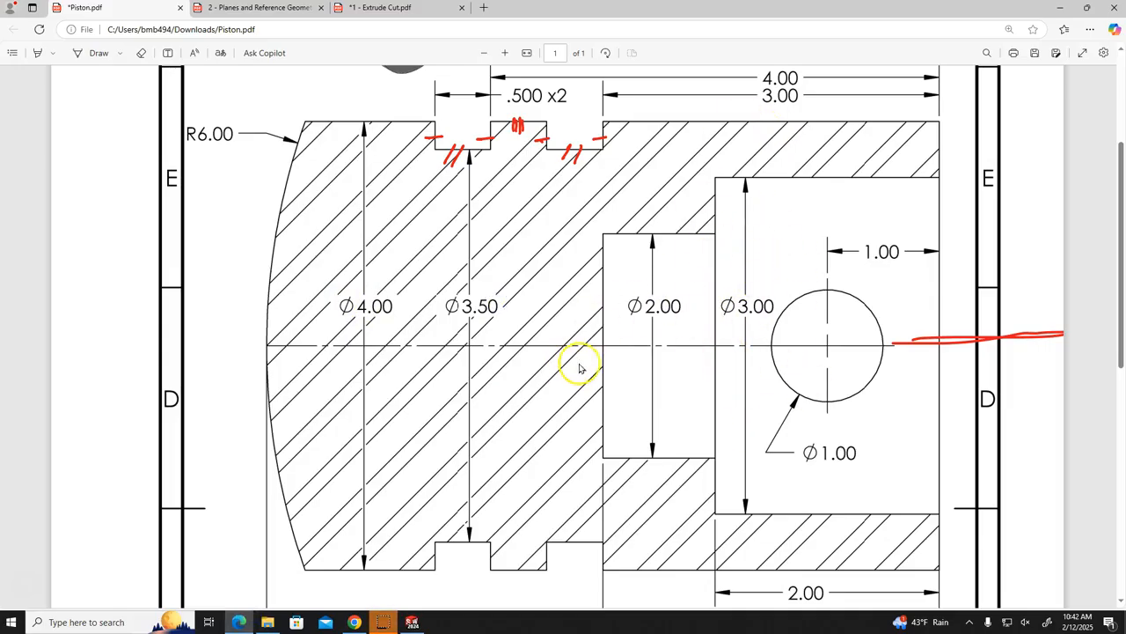
click(428, 611)
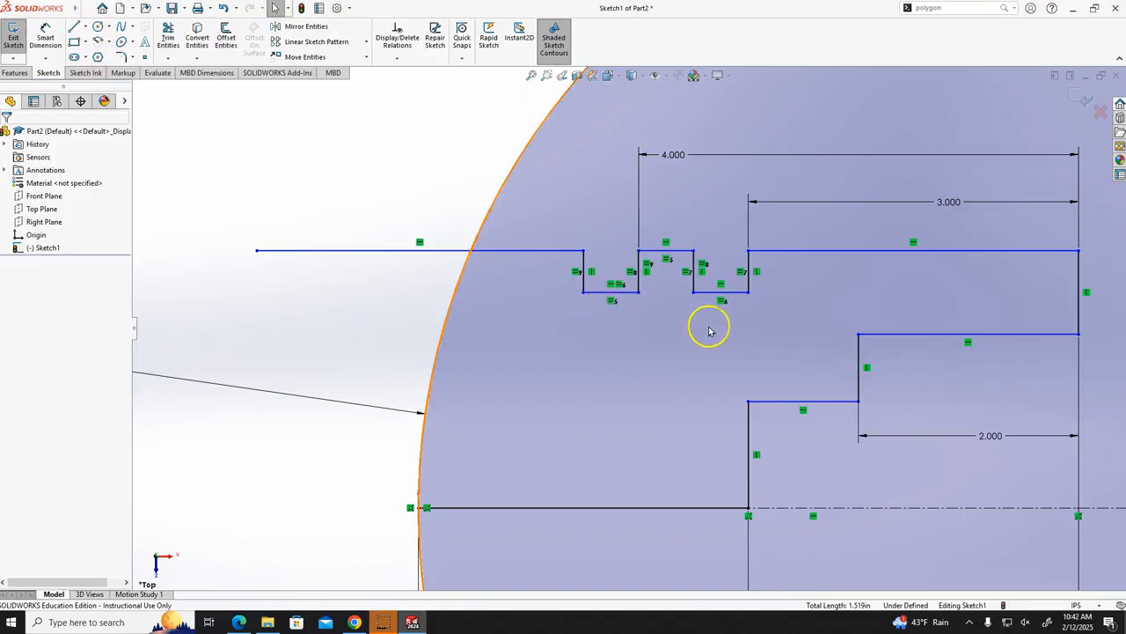
click(532, 252)
ctrl+click(687, 254)
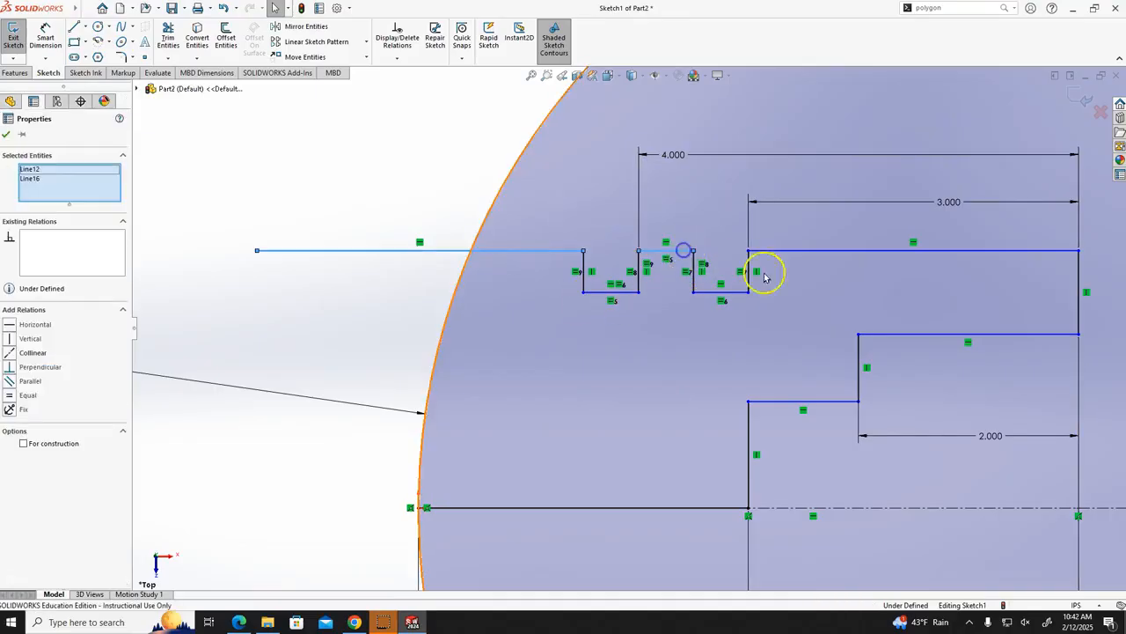
ctrl+click(834, 252)
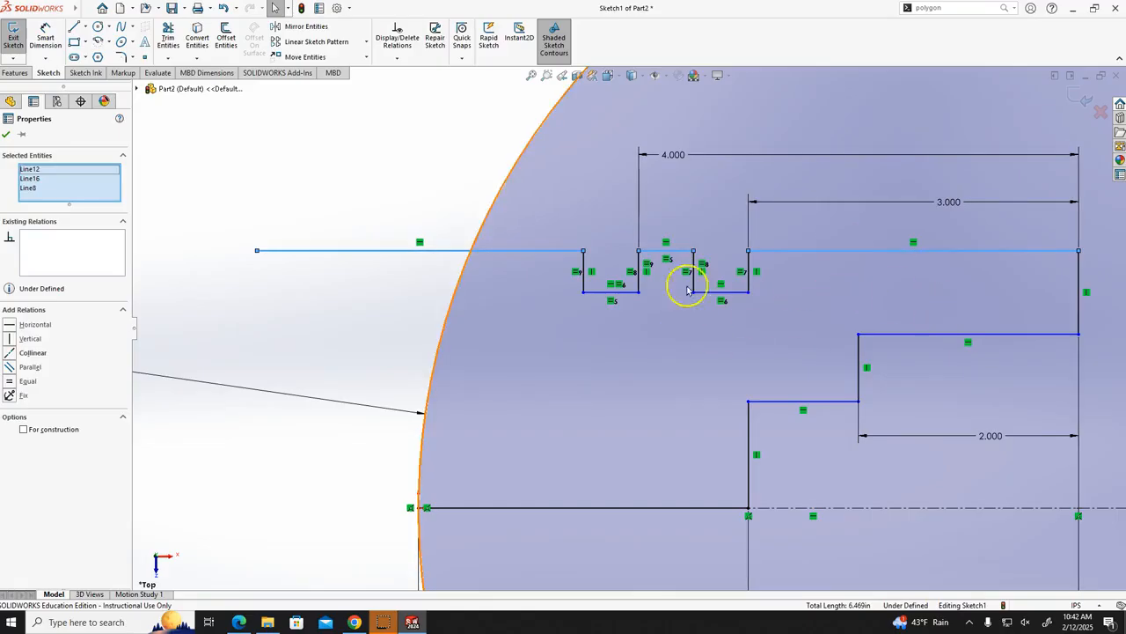
click(13, 356)
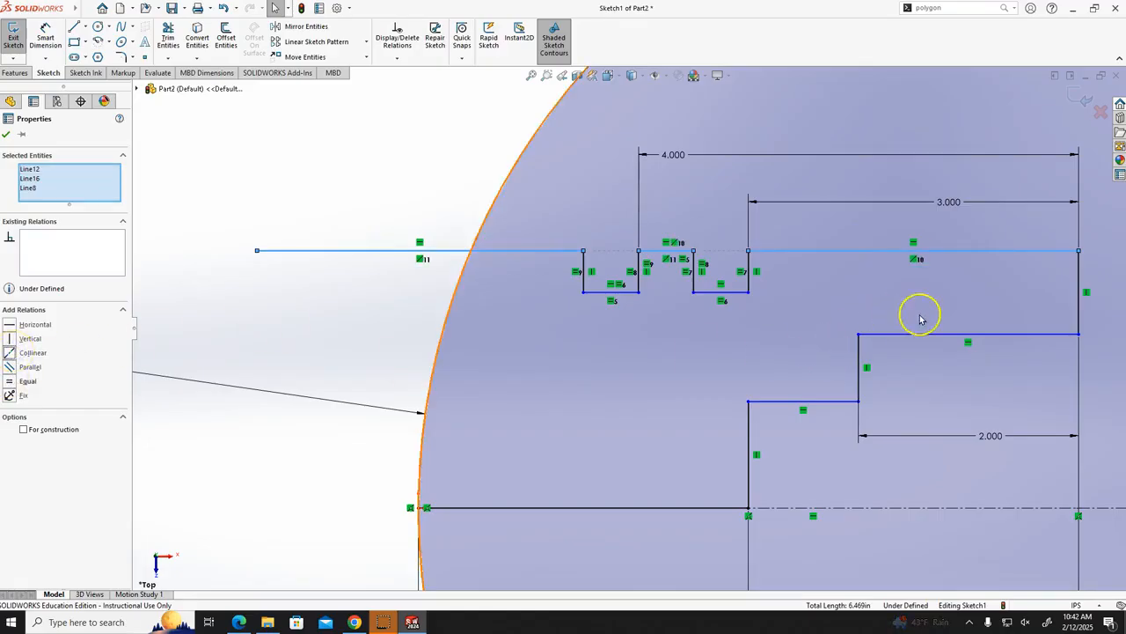
click(446, 179)
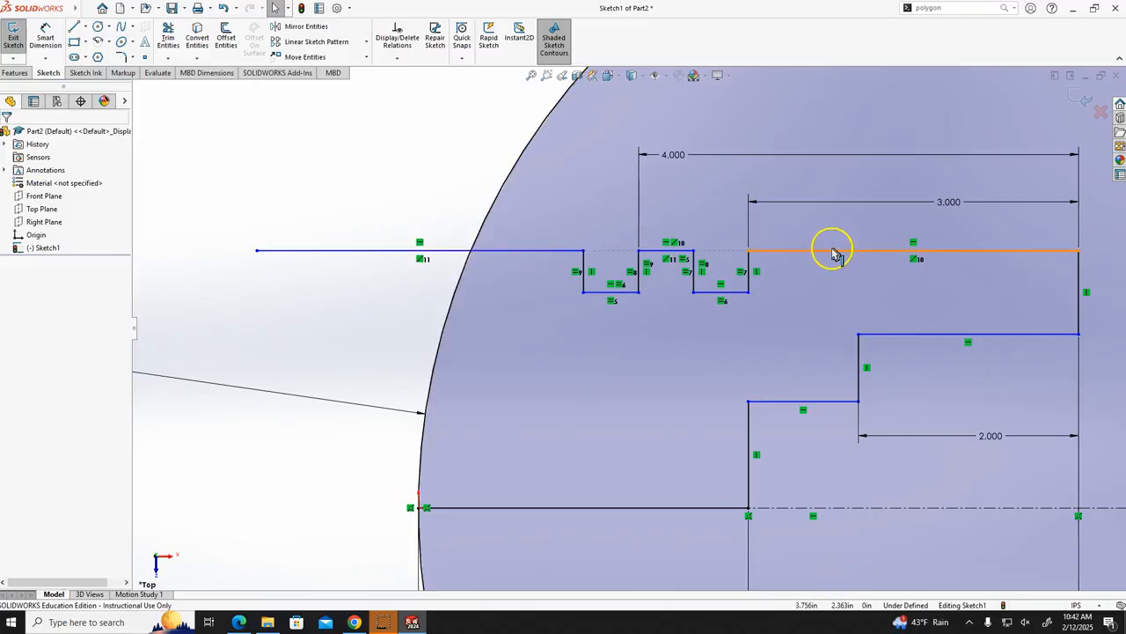
- Dimension the outer edge to the centerline as a doubled diameter-style dimension of 4.0 in
click(46, 37)
scroll(393, 415, down, 2)
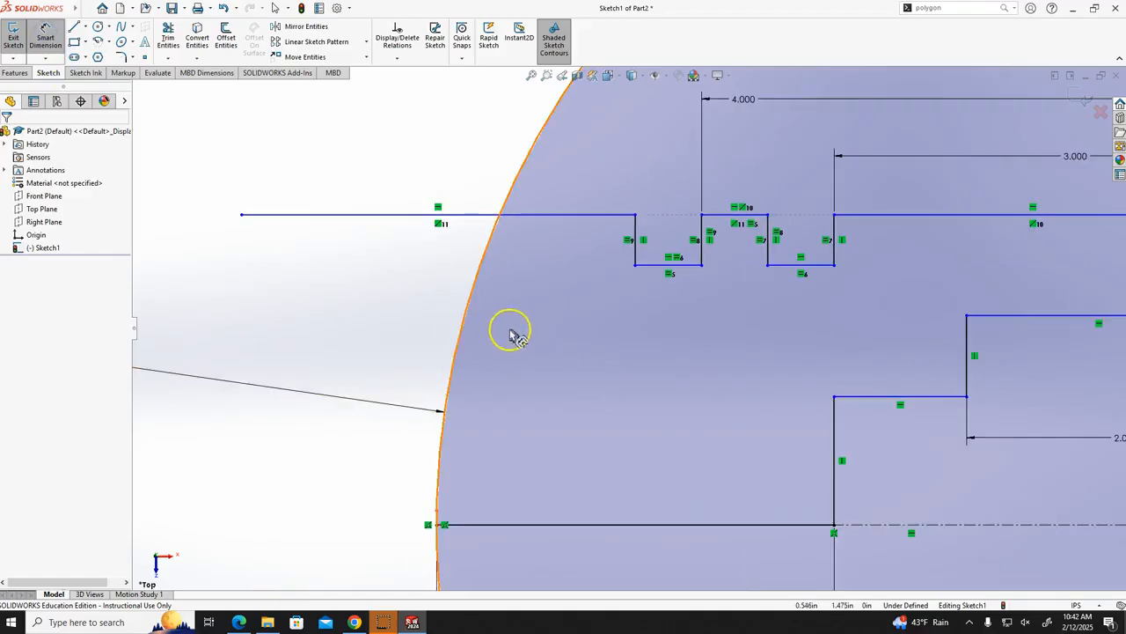
click(986, 525)
click(570, 216)
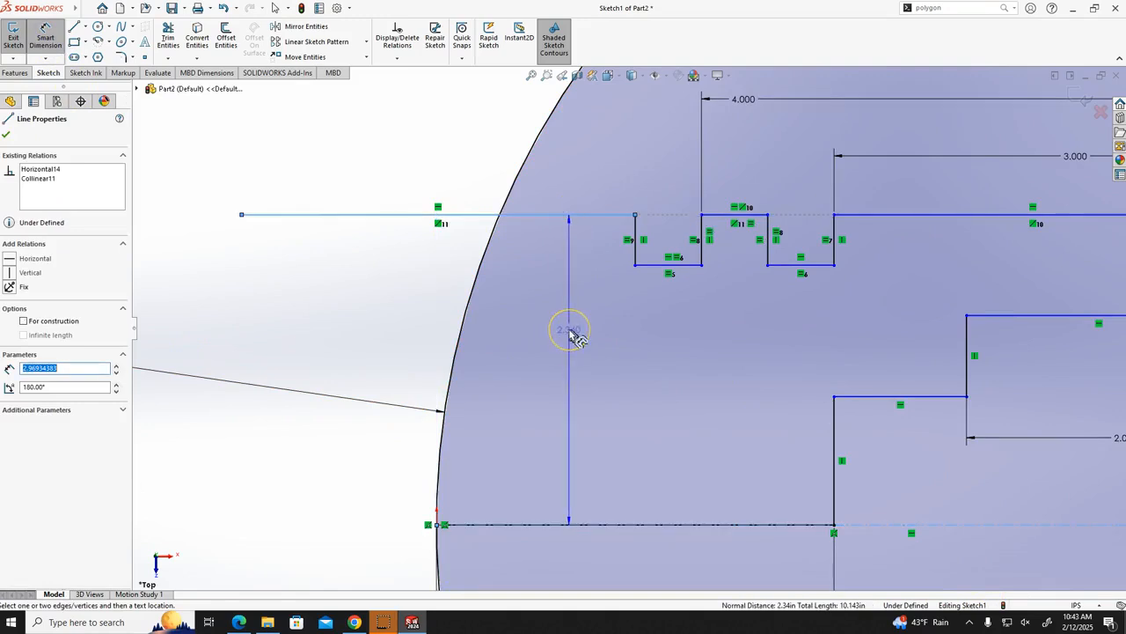
scroll(570, 333, down, 2)
scroll(572, 334, up, 4)
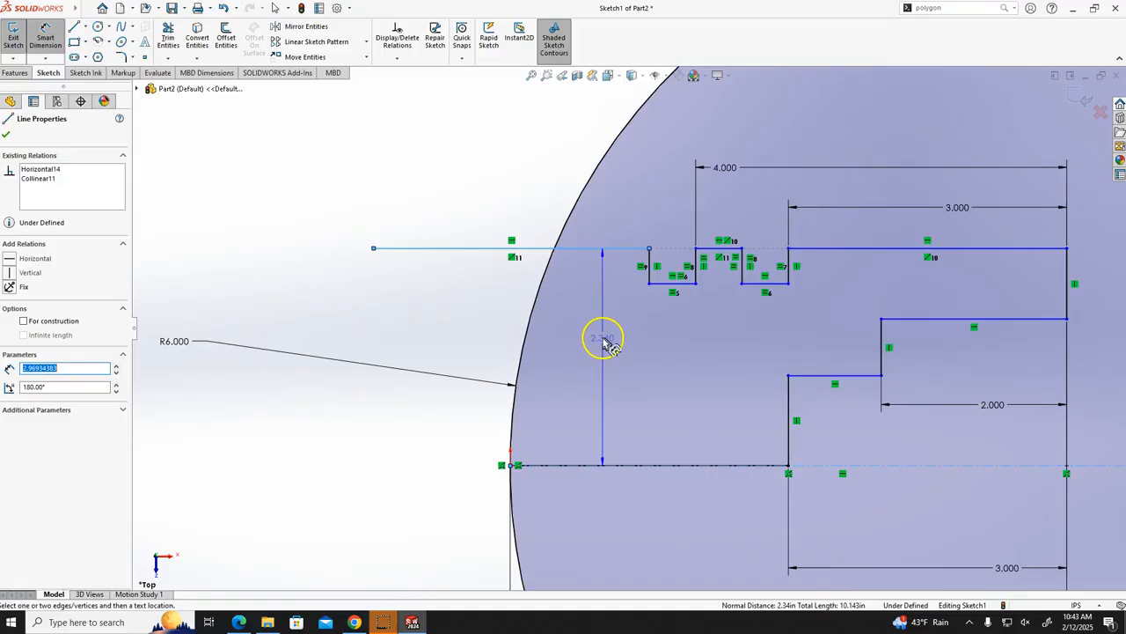
scroll(603, 520, up, 3)
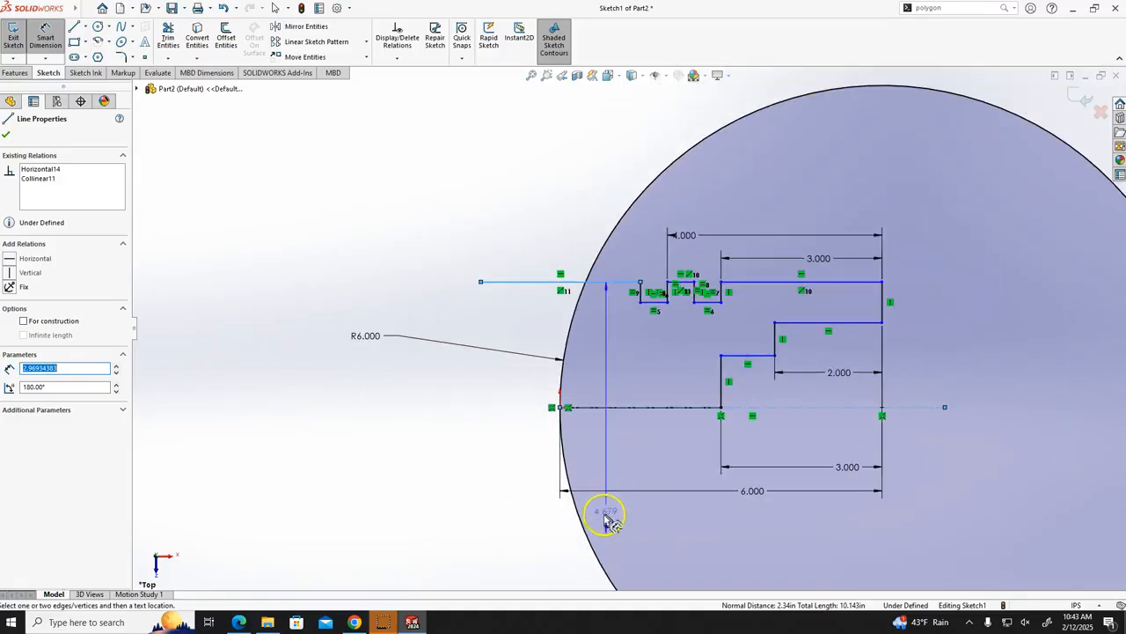
click(609, 443)
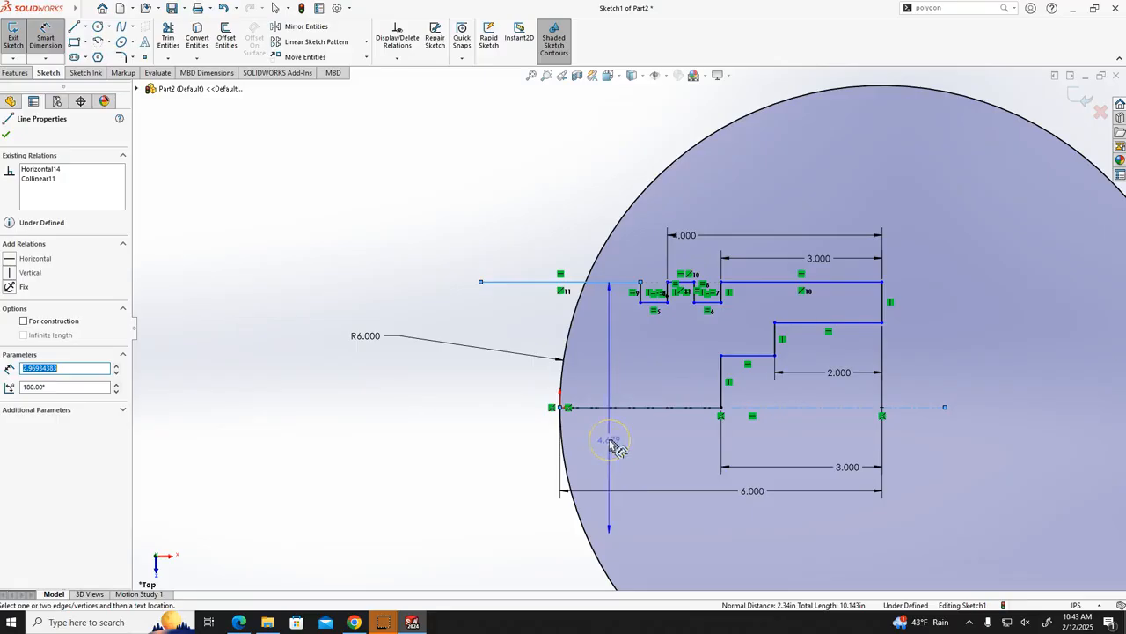
click(610, 441)
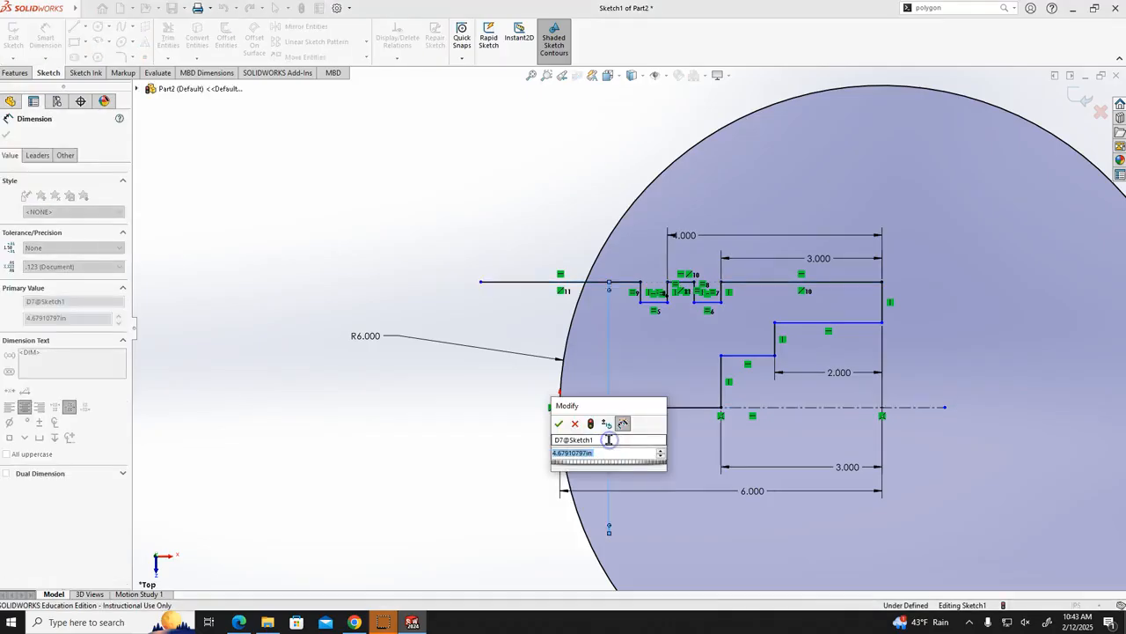
text(4.)
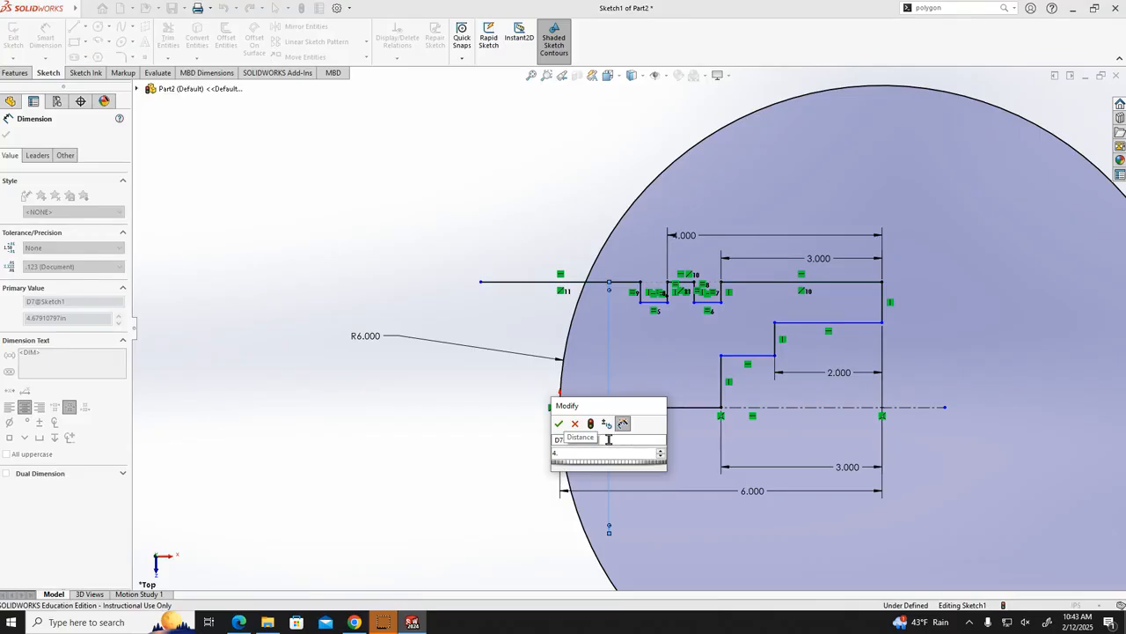
text(0)
key(Return)
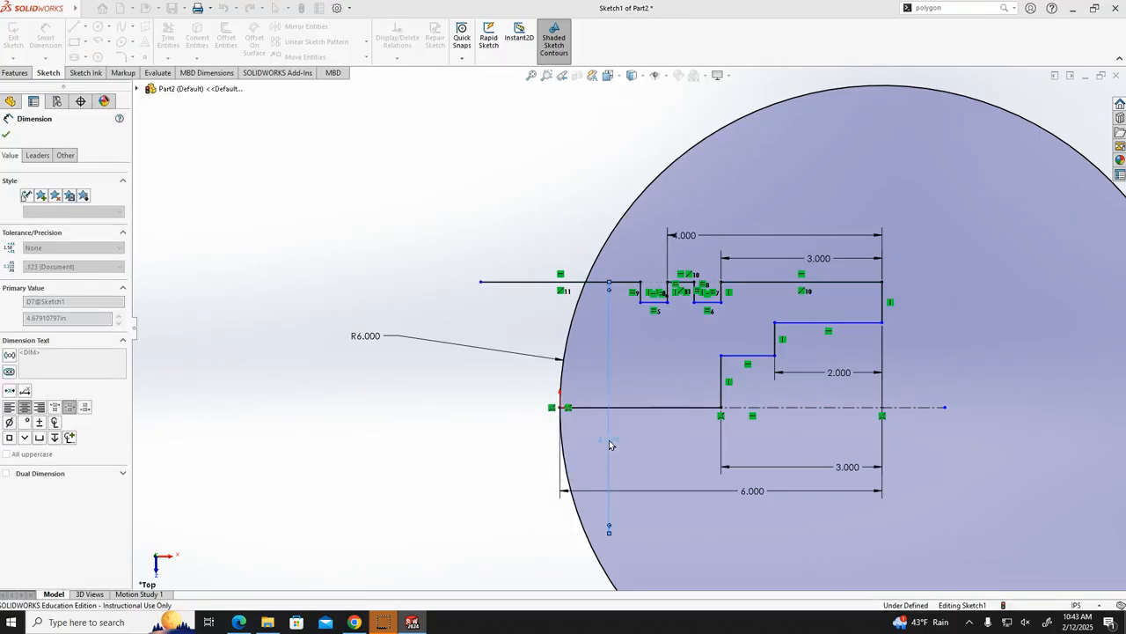
- Dimension the left groove floor across the centerline as a 3.5 in diameter and add the diameter symbol
scroll(641, 342, down, 3)
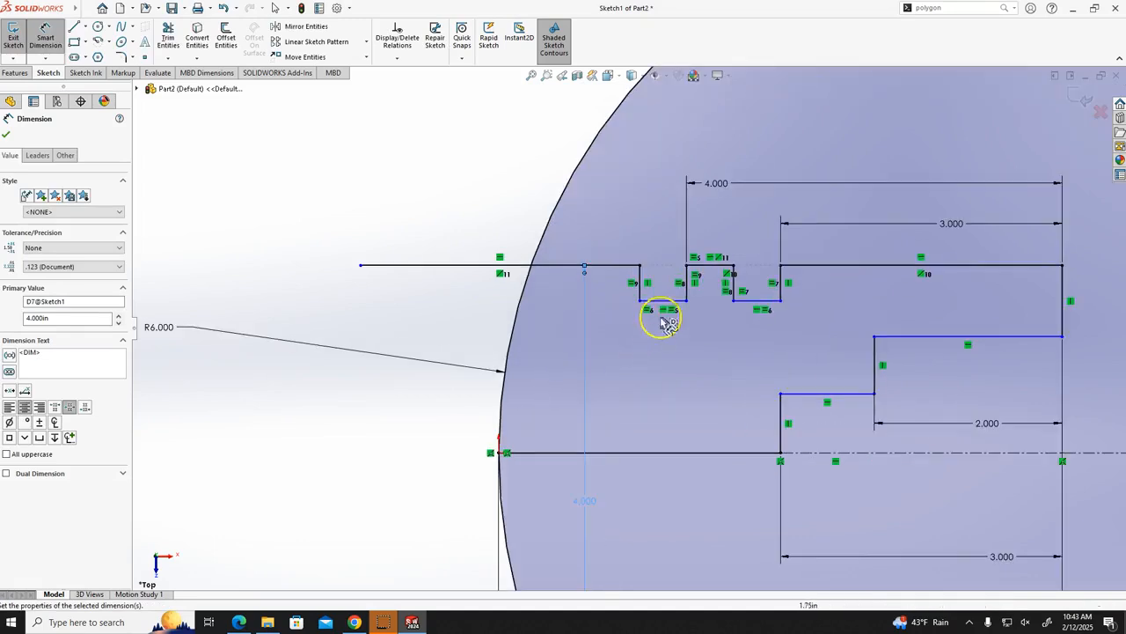
click(666, 304)
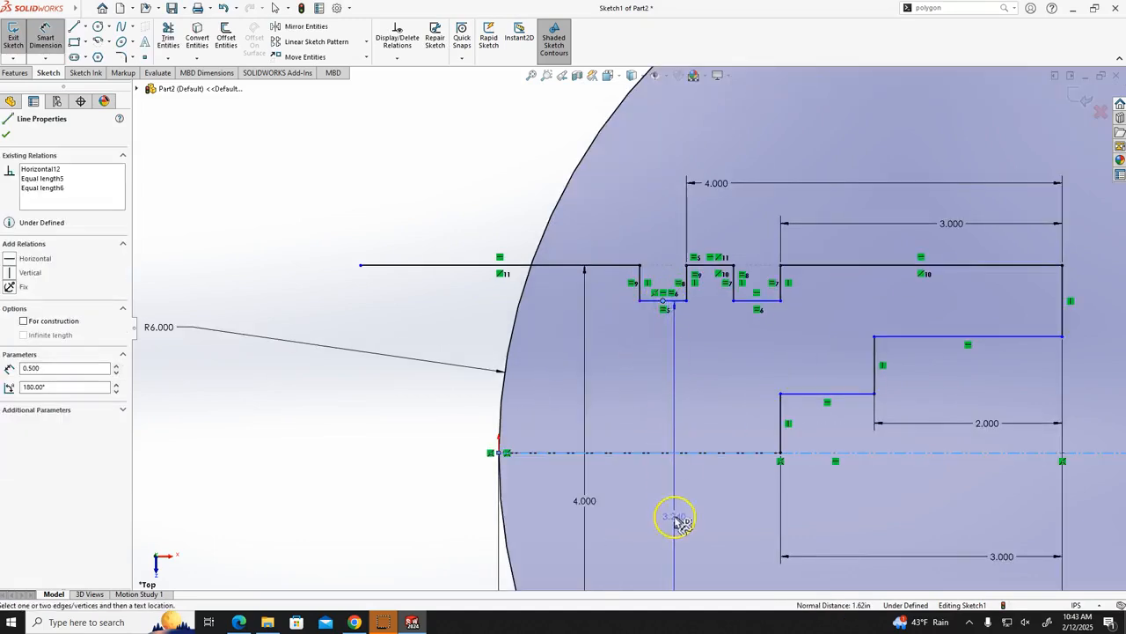
click(669, 511)
text(3.5)
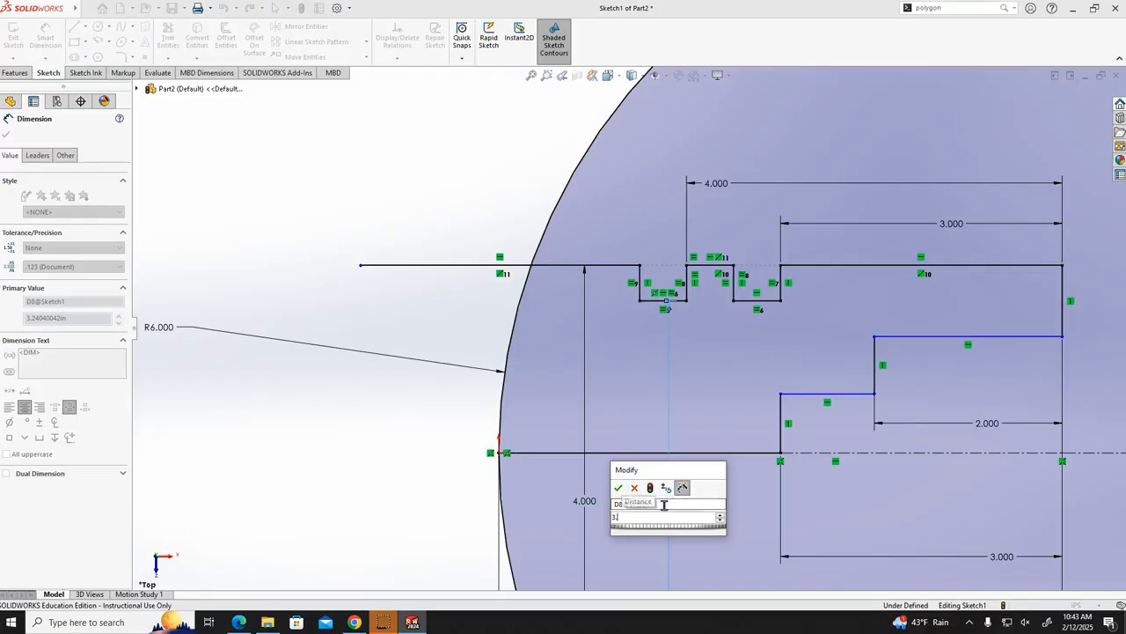
key(Return)
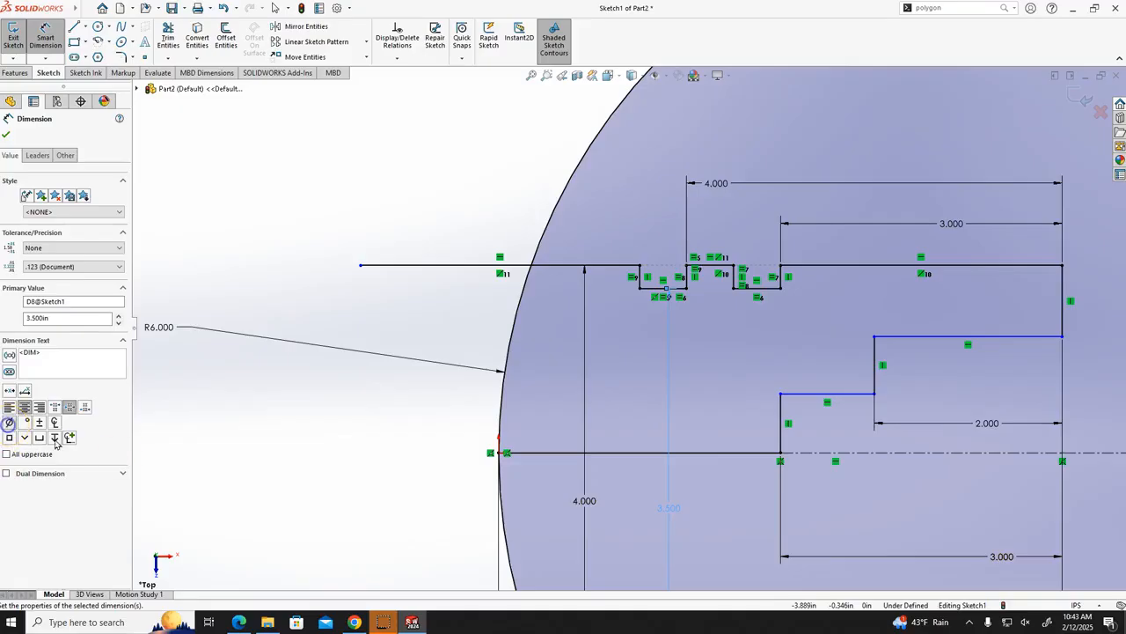
- Dimension the smaller inner bore's edge across the centerline as a 2 in diameter
click(840, 395)
click(835, 503)
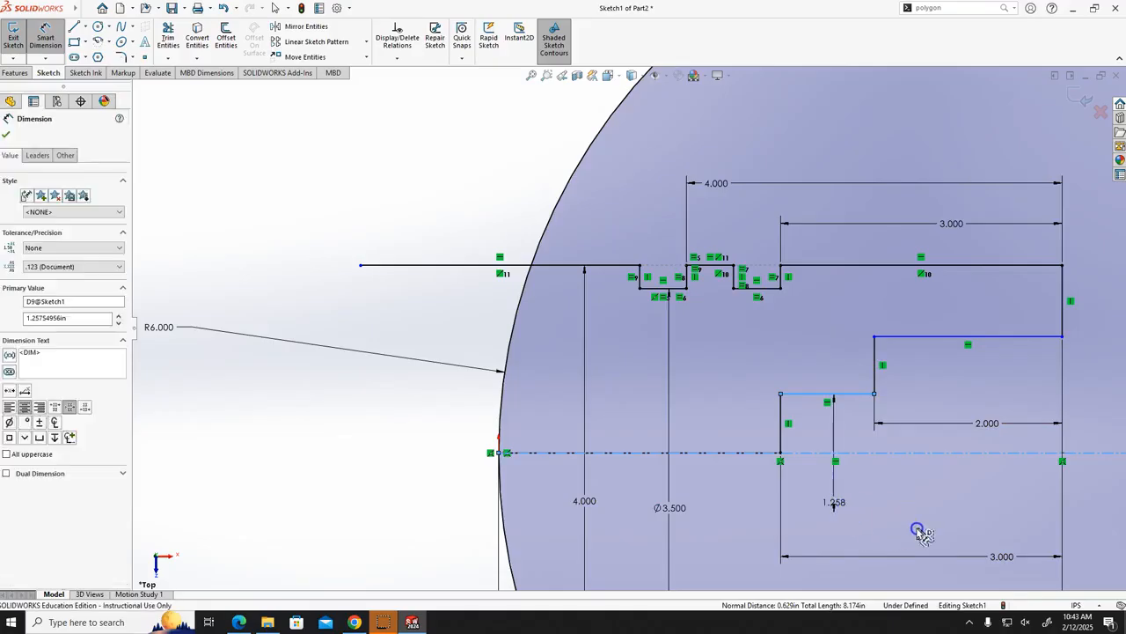
text(2)
key(Return)
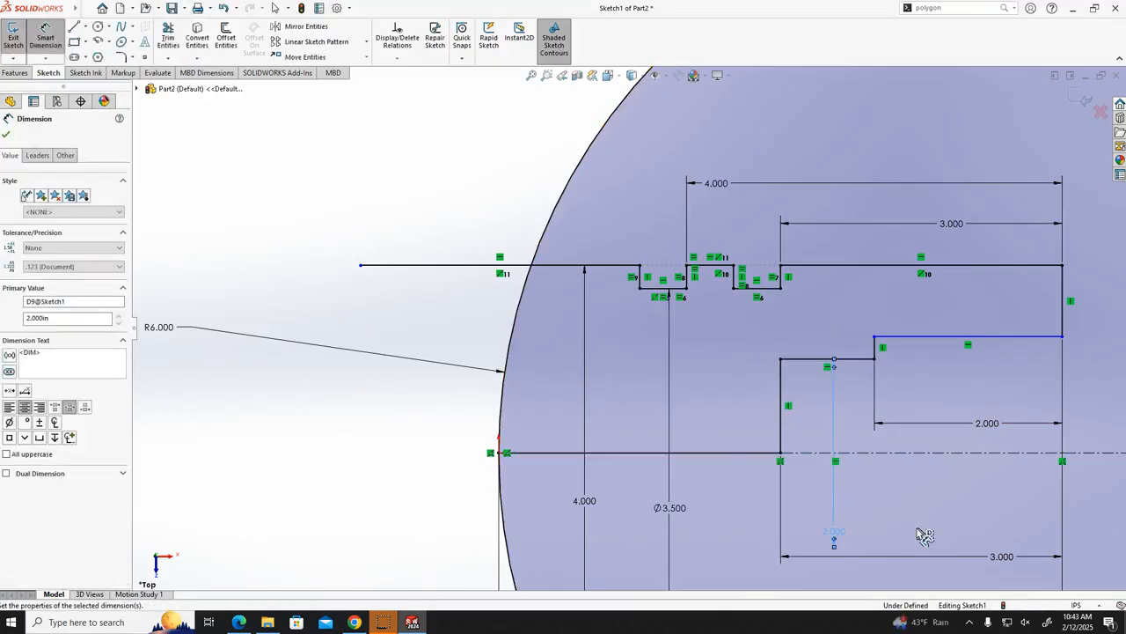
- Dimension the larger inner bore's edge across the centerline as a 3 in diameter
click(938, 341)
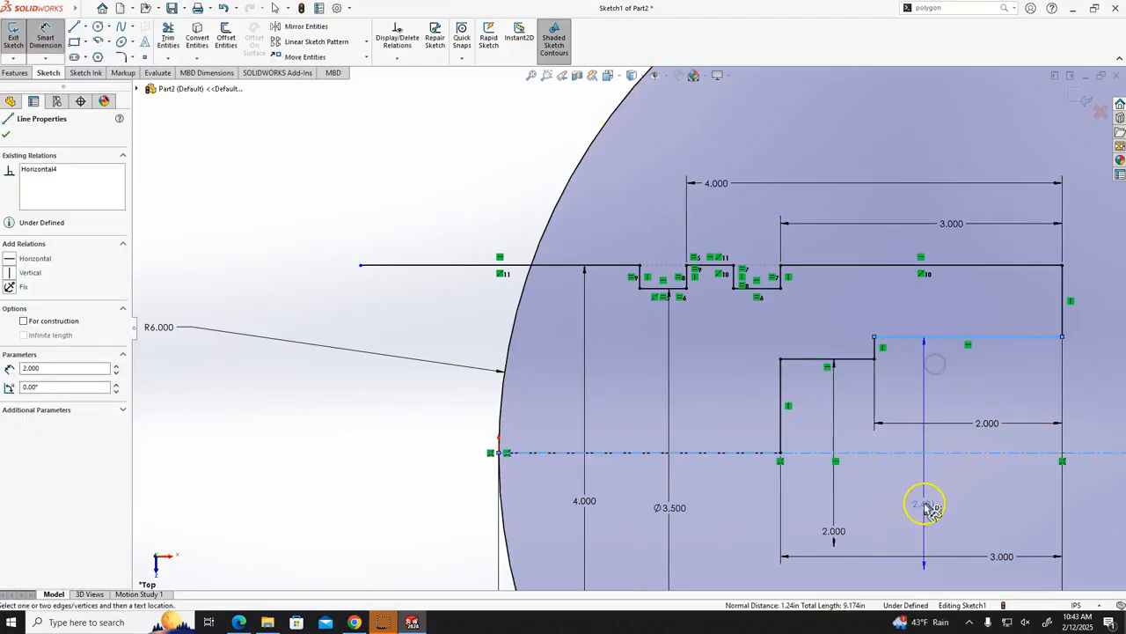
click(930, 507)
text(3)
key(Return)
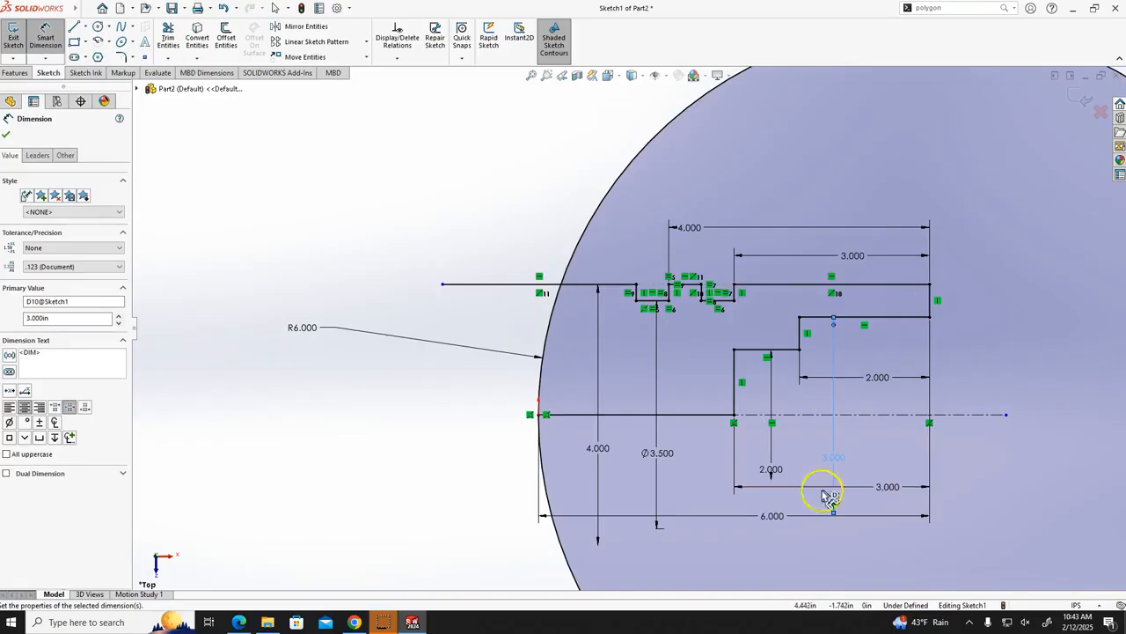
click(853, 491)
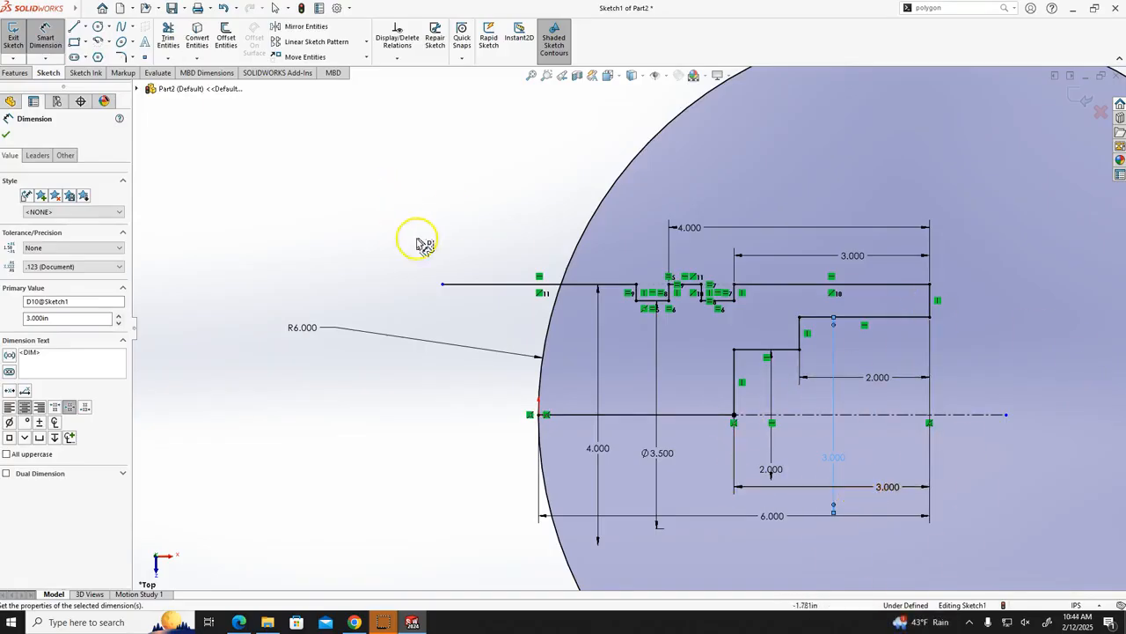
- Trim the outer edge's overhang beyond the R6.000 arc and the excess of the circle, leaving a closed half-section profile
click(168, 37)
drag(499, 214, 492, 302)
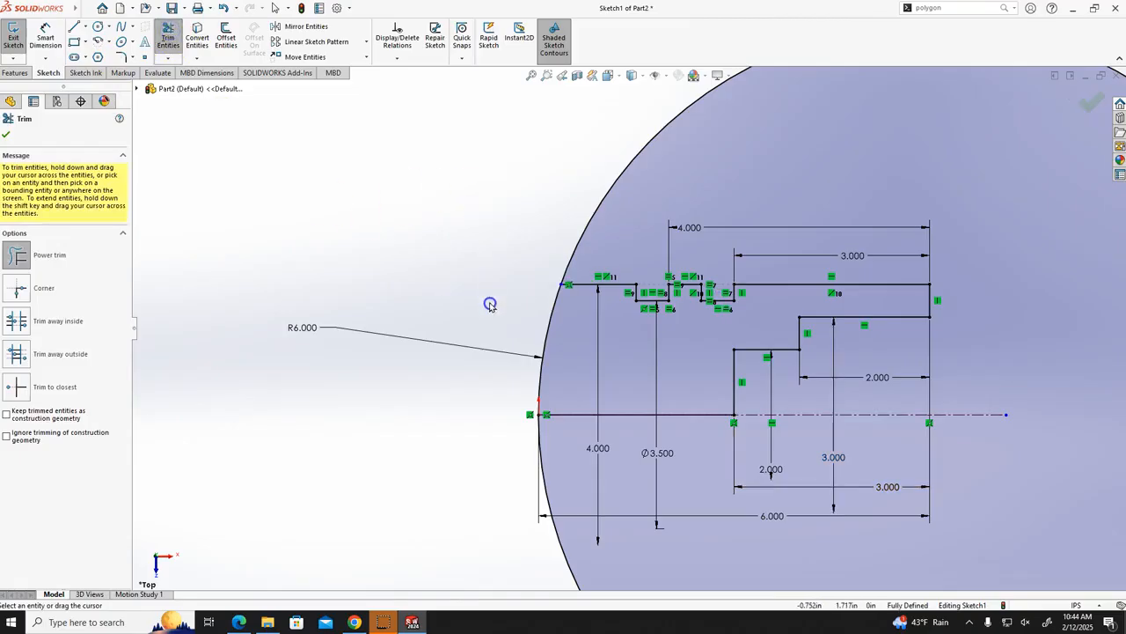
drag(551, 156, 619, 218)
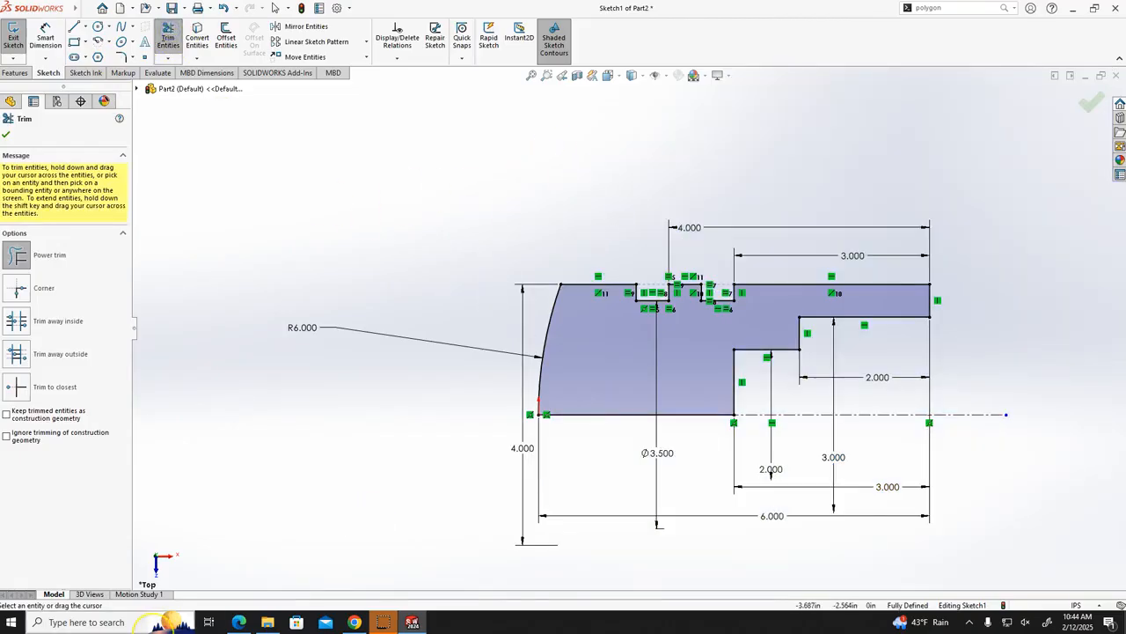
click(193, 619)
key(Escape)
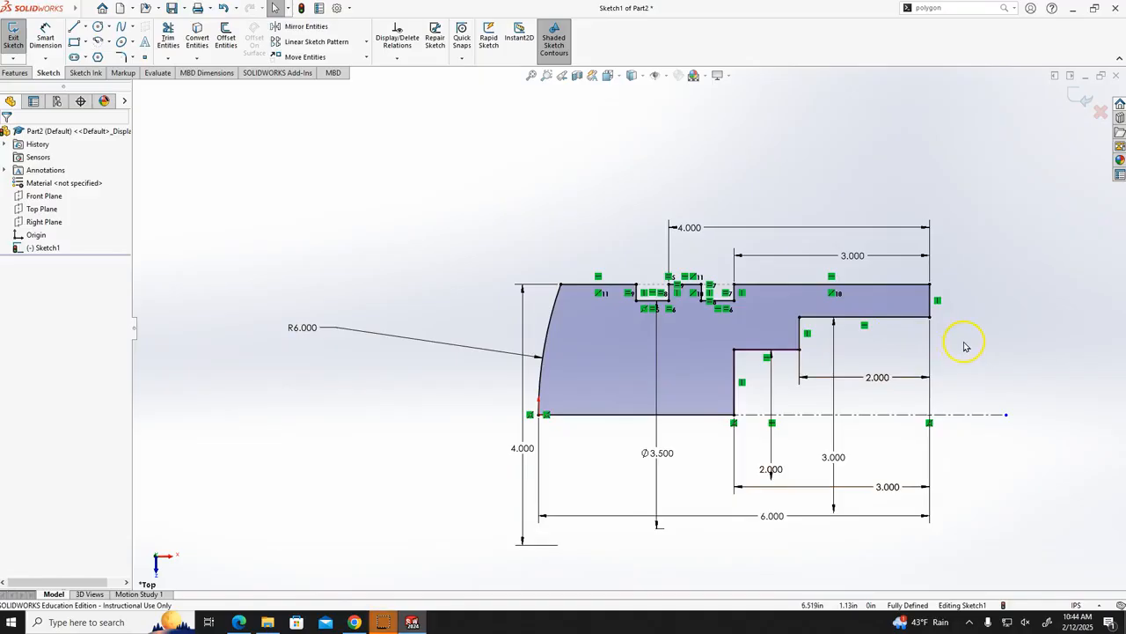
scroll(959, 345, down, 2)
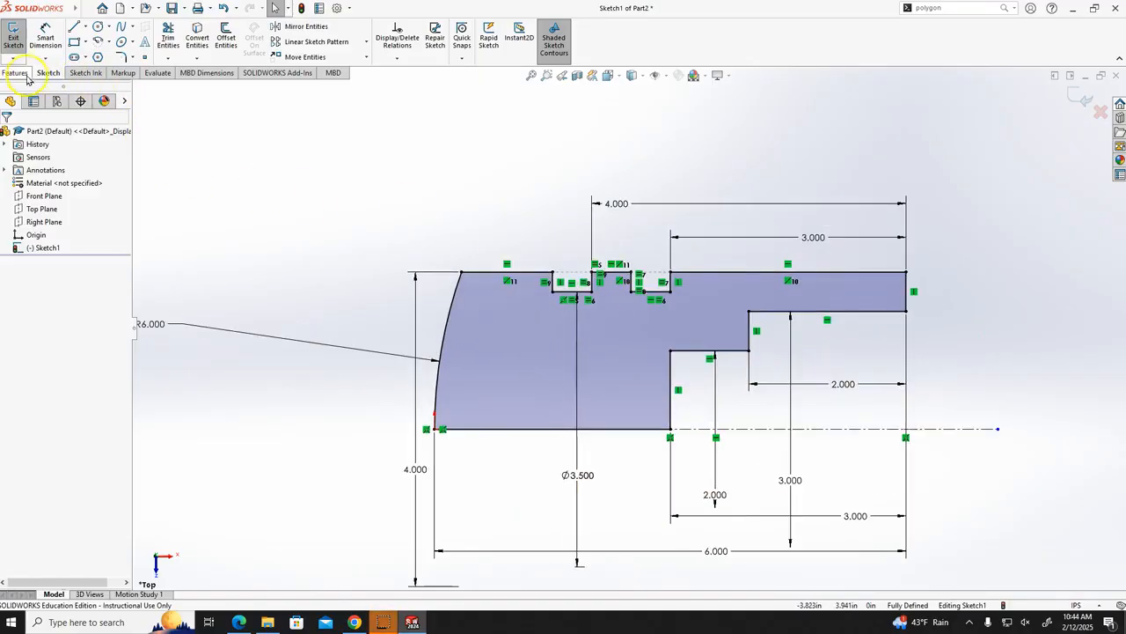
click(22, 73)
click(24, 45)
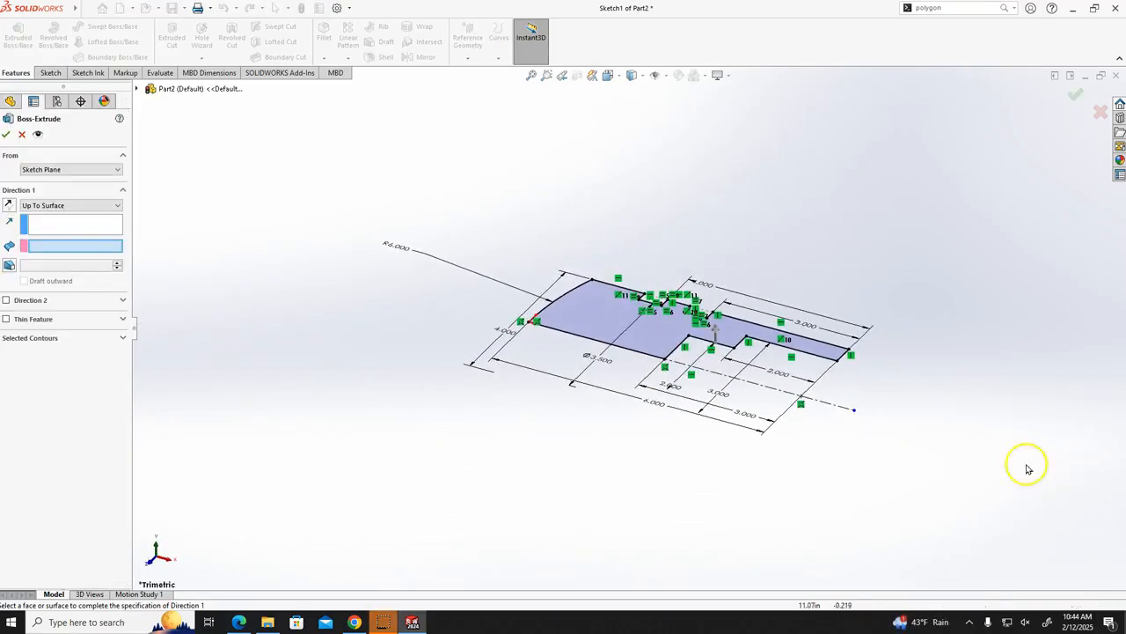
click(22, 137)
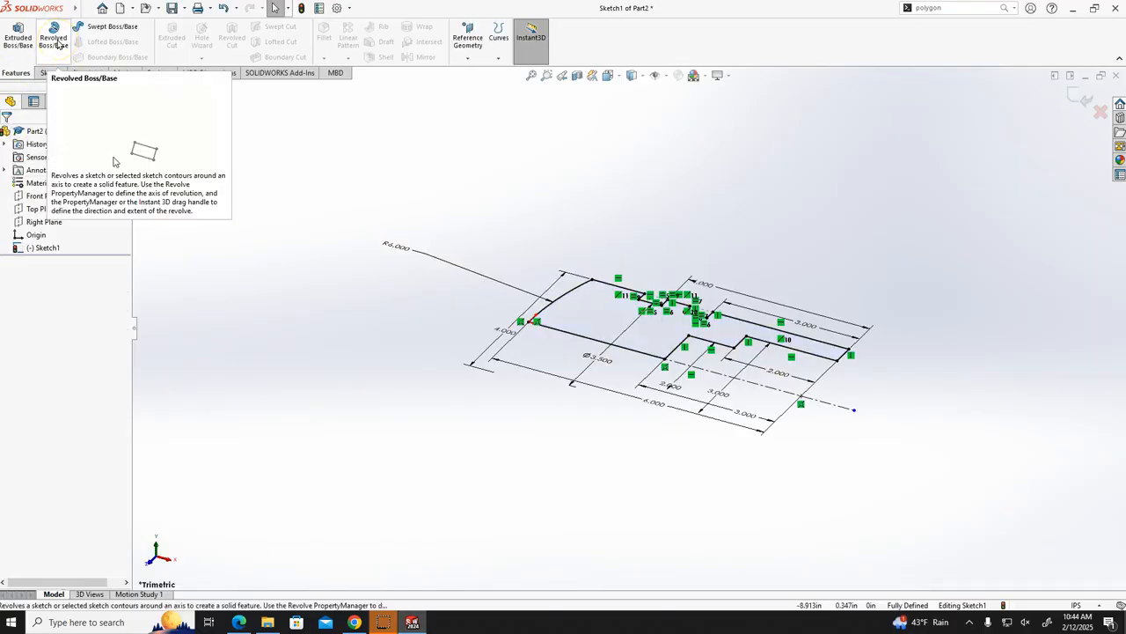
- Revolve the closed half-section profile 360° about the horizontal centerline to form the solid piston body
click(57, 44)
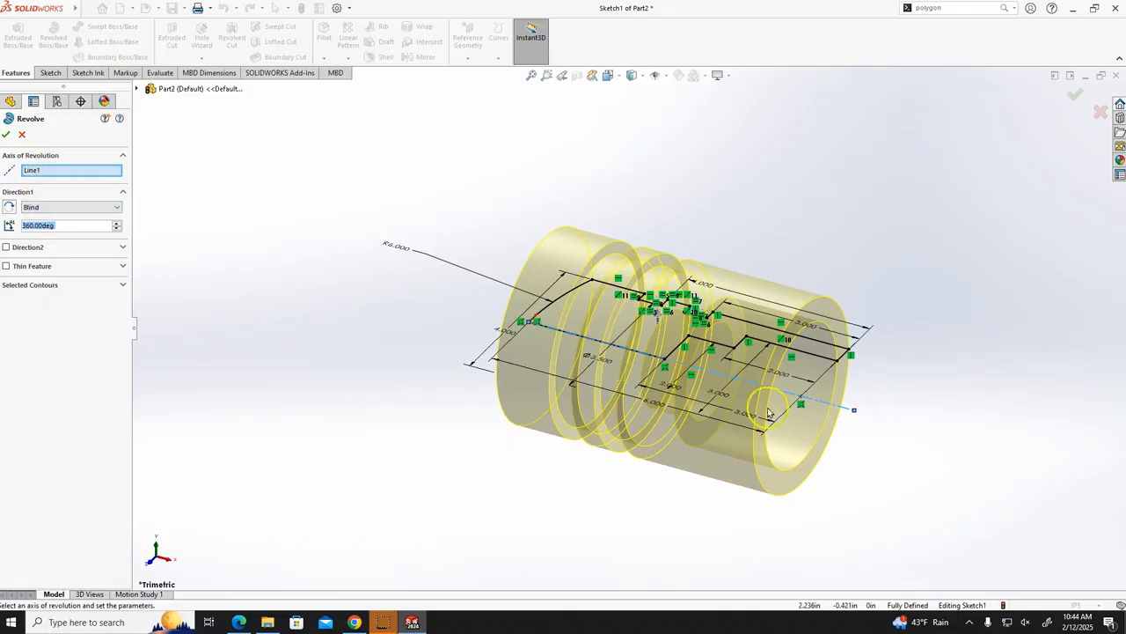
click(100, 169)
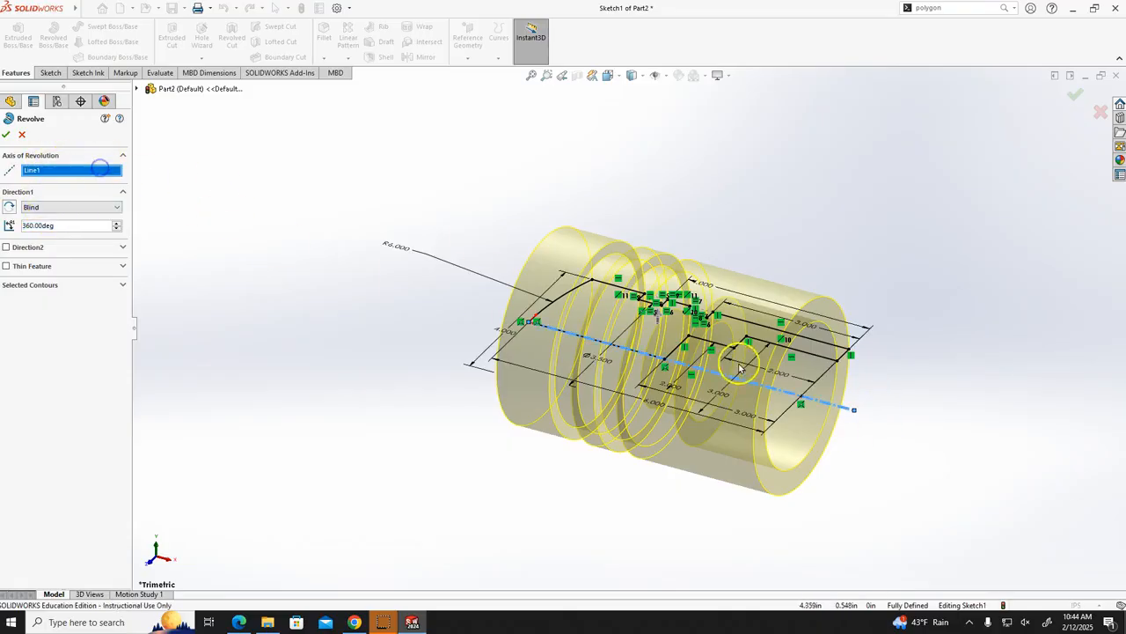
click(845, 408)
click(842, 410)
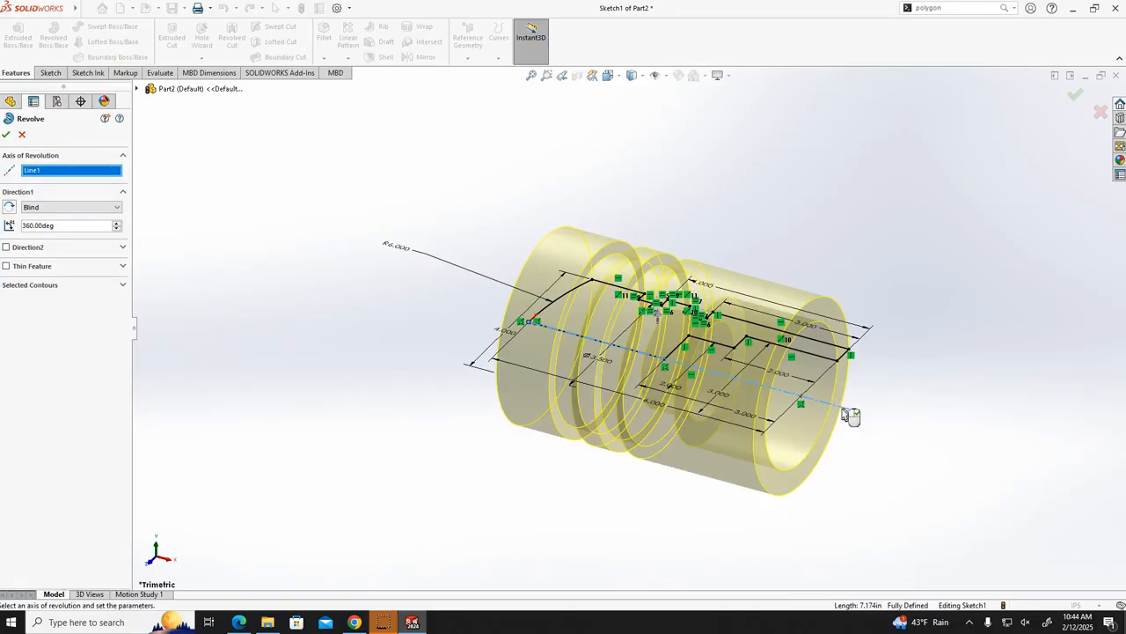
click(50, 163)
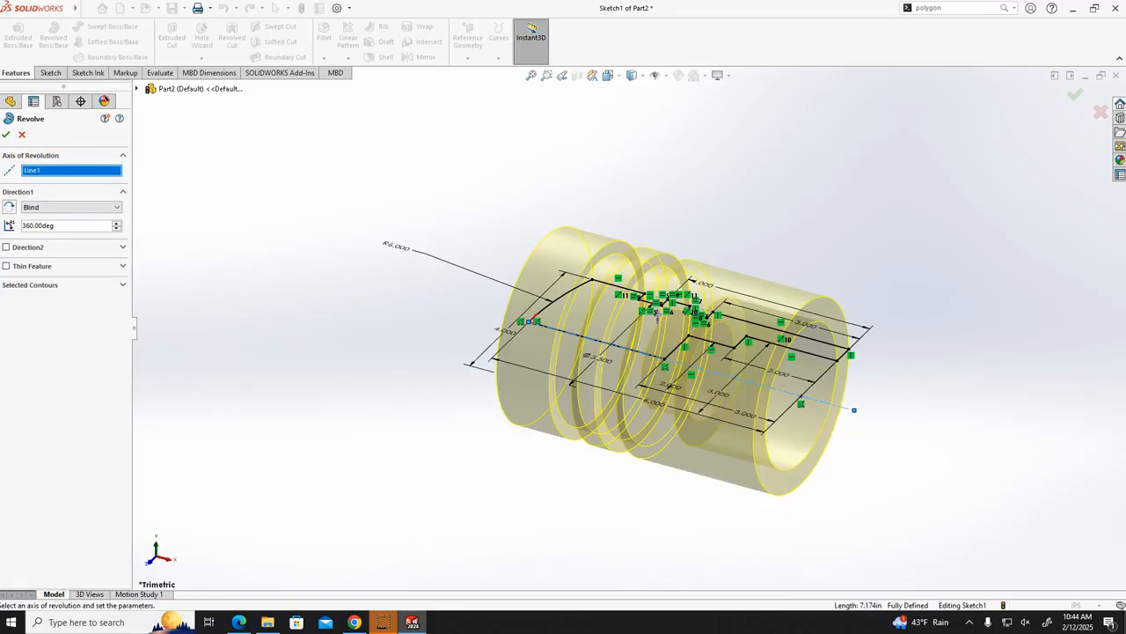
click(6, 135)
middle_drag(821, 183, 854, 244)
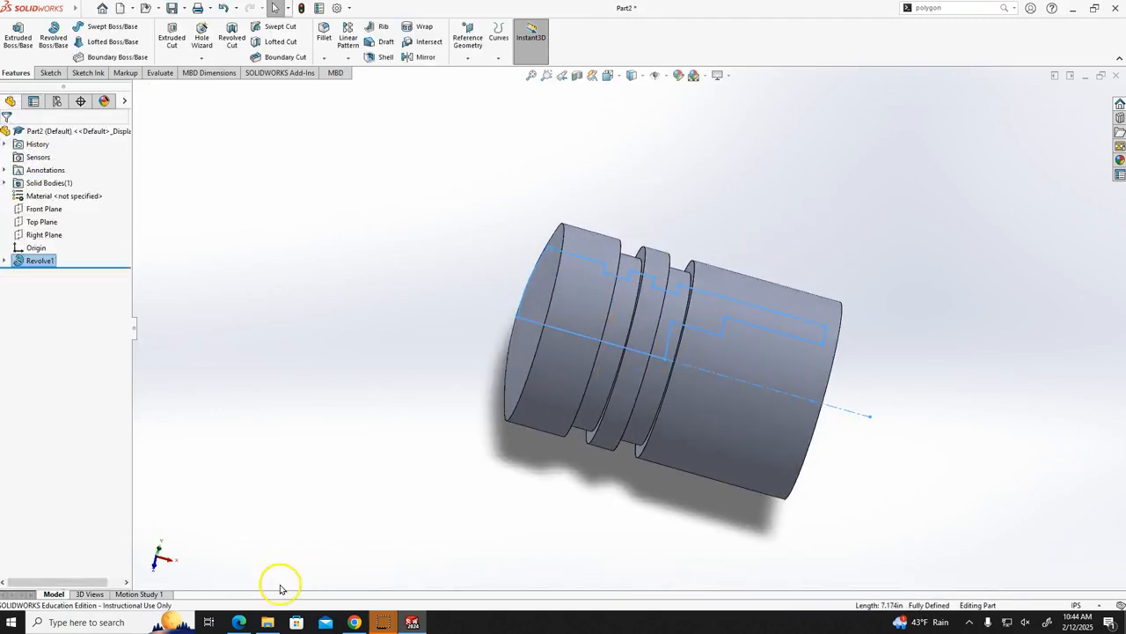
- Switch to the Piston.pdf drawing and examine the cross hole's dimensions and the side view of the flats
click(238, 622)
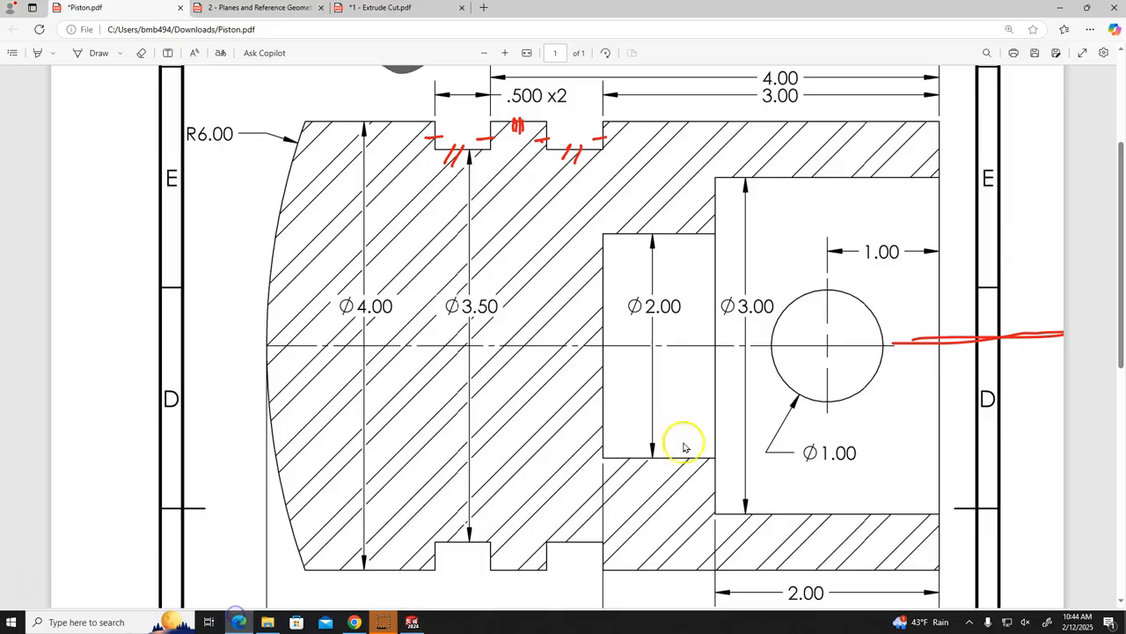
scroll(757, 387, down, 2)
scroll(796, 295, up, 3)
scroll(814, 229, down, 3)
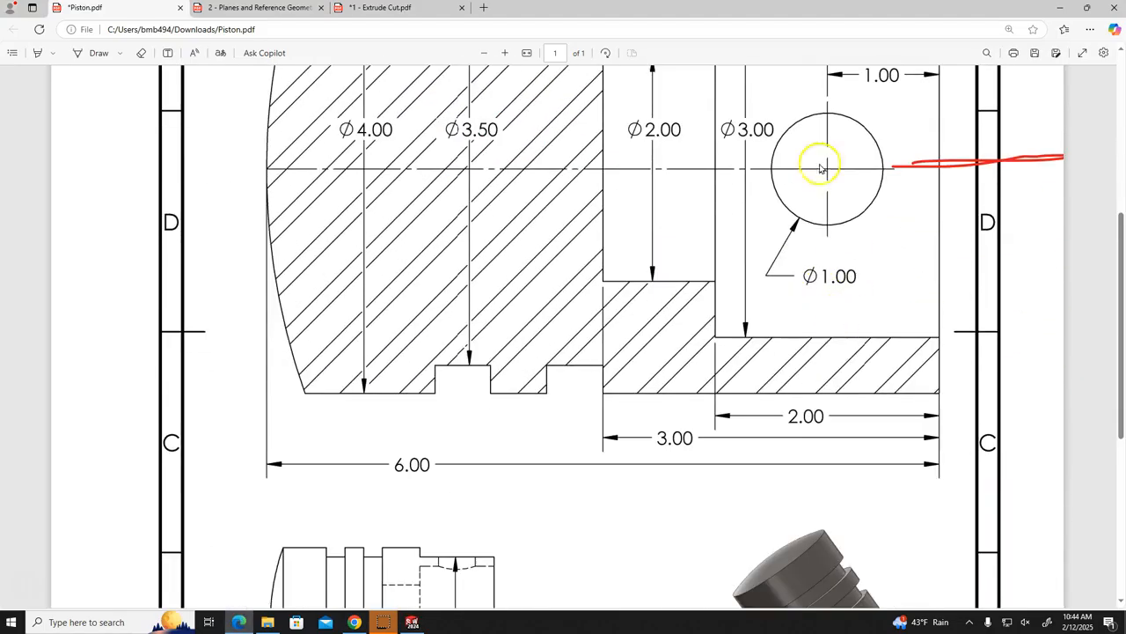
scroll(810, 185, down, 3)
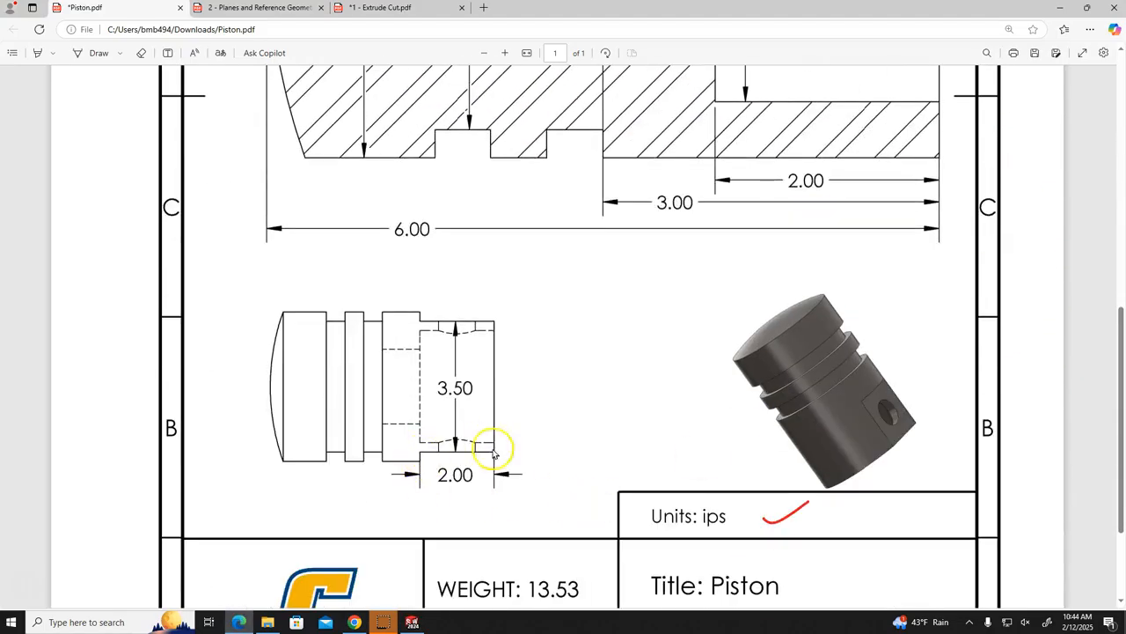